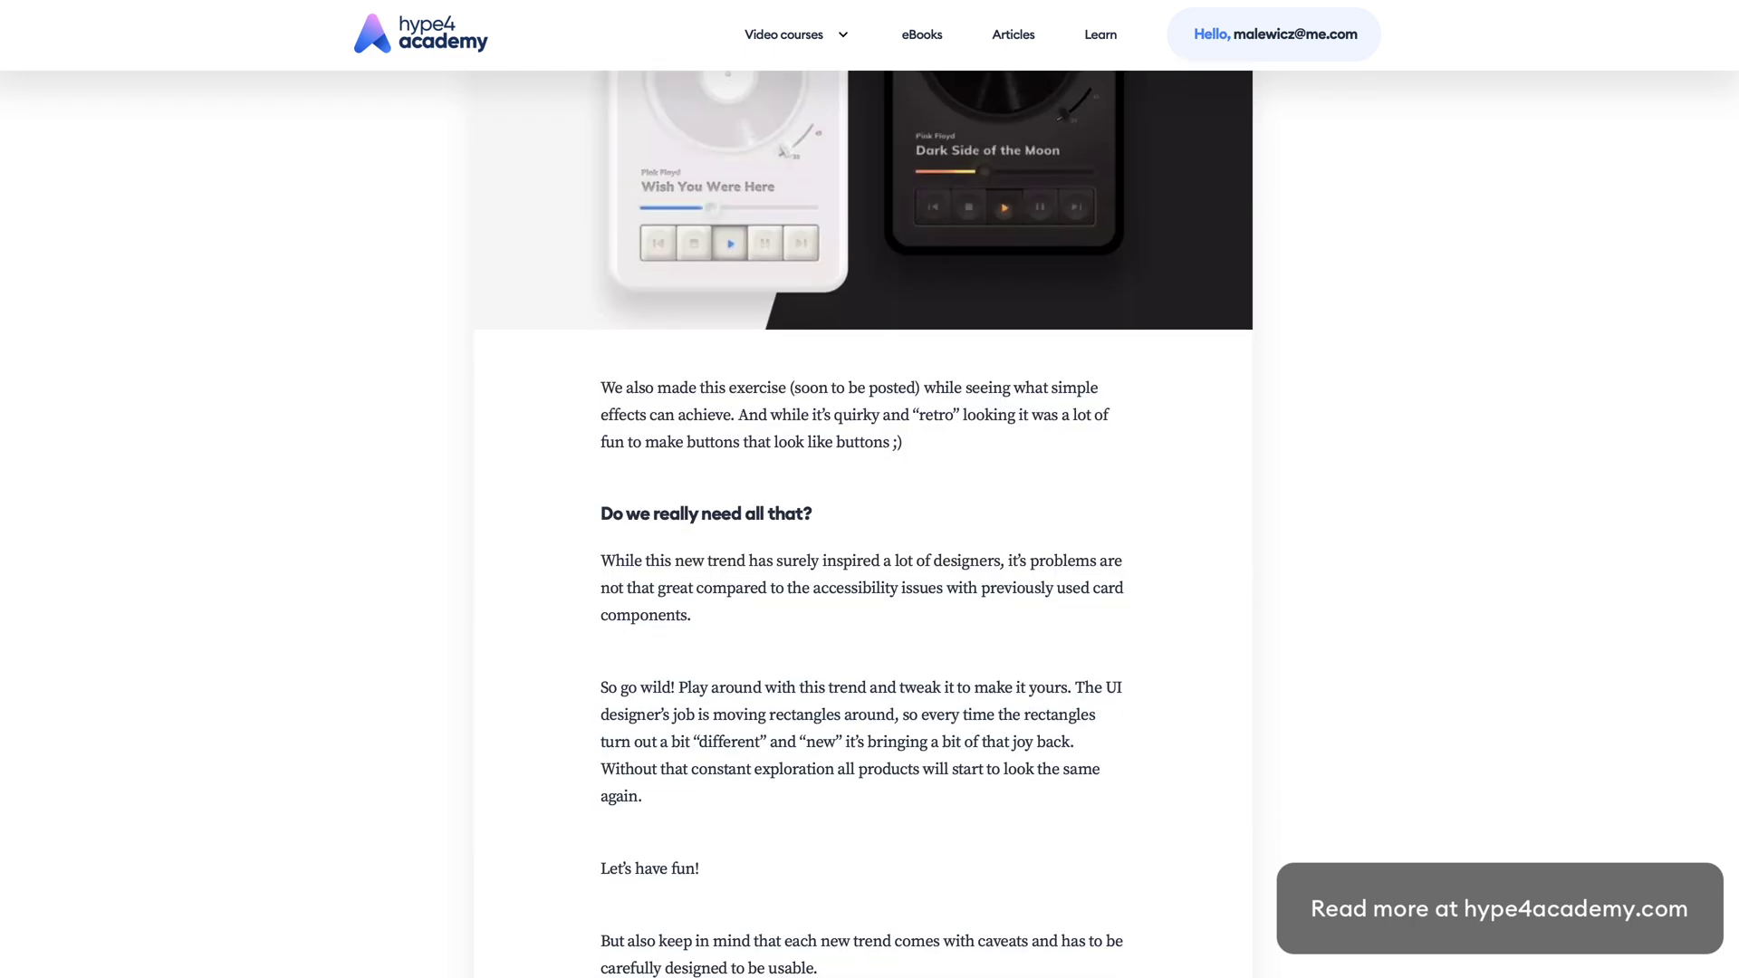
{"action": "scroll", "coordinate": [862, 525], "scroll_direction": "down", "scroll_amount": 8}
{"action": "scroll", "coordinate": [863, 525], "scroll_direction": "down", "scroll_amount": 16}
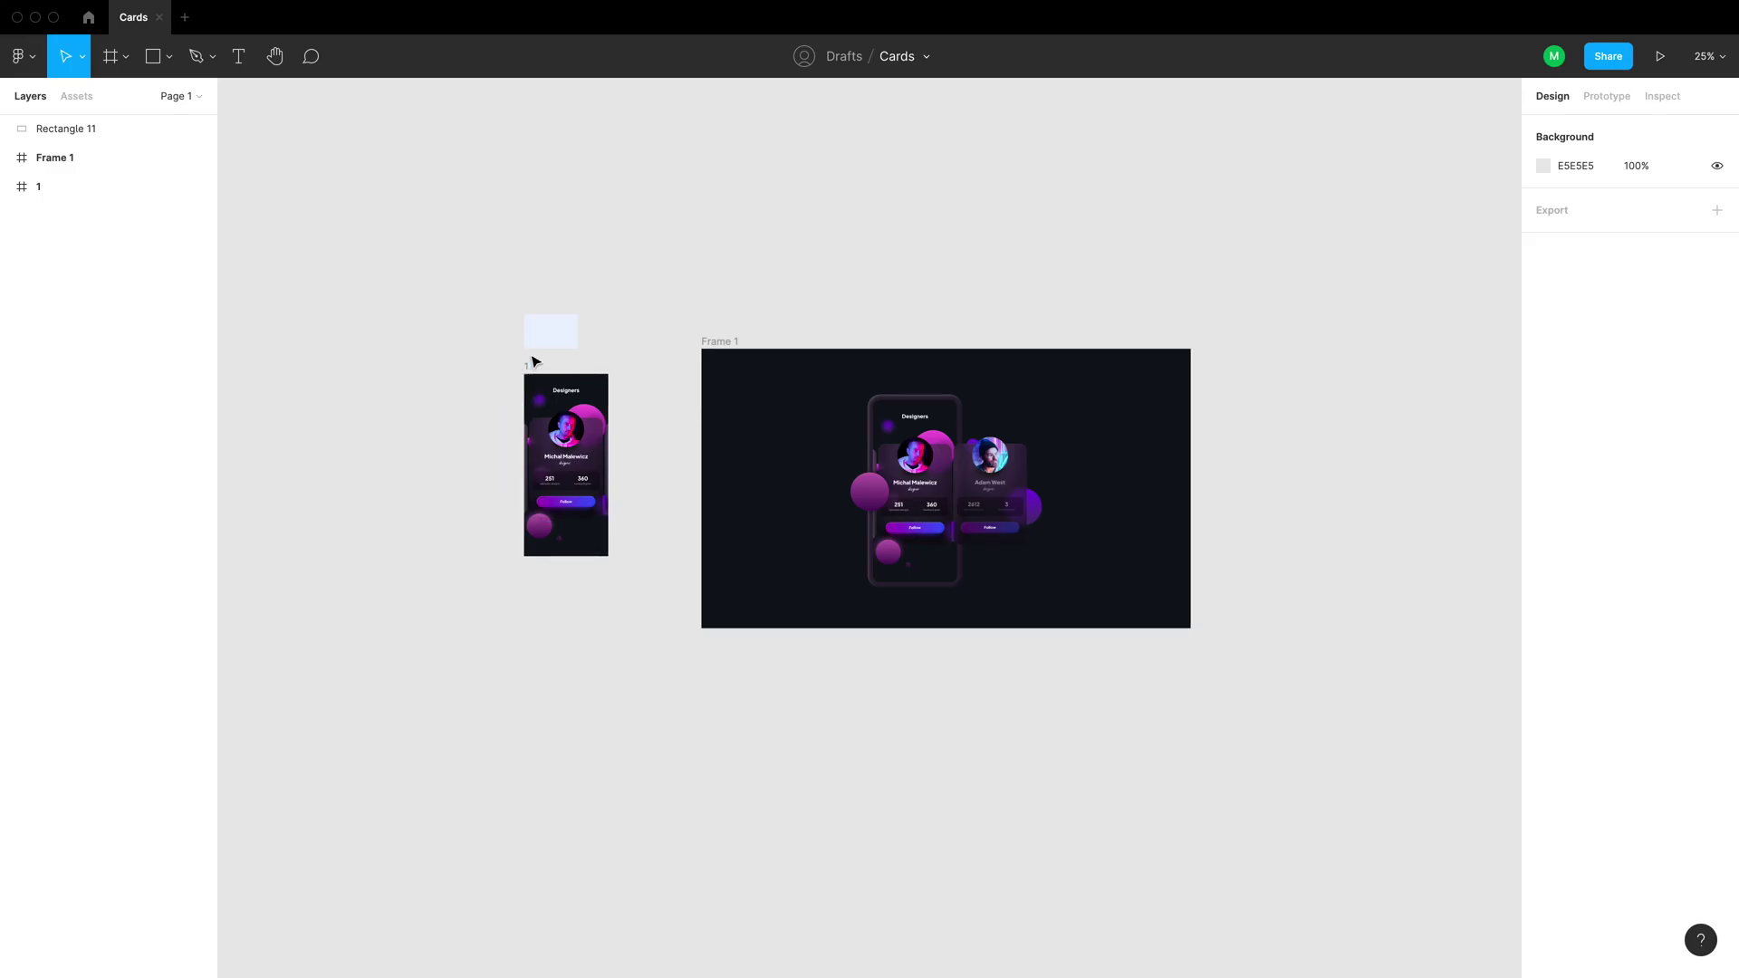
Narrow Frame 1 to about 1101 × 1245 and stack it below the repositioned phone frame named 1
{"action": "left_click_drag", "start_coordinate": [527, 377], "coordinate": [609, 347]}
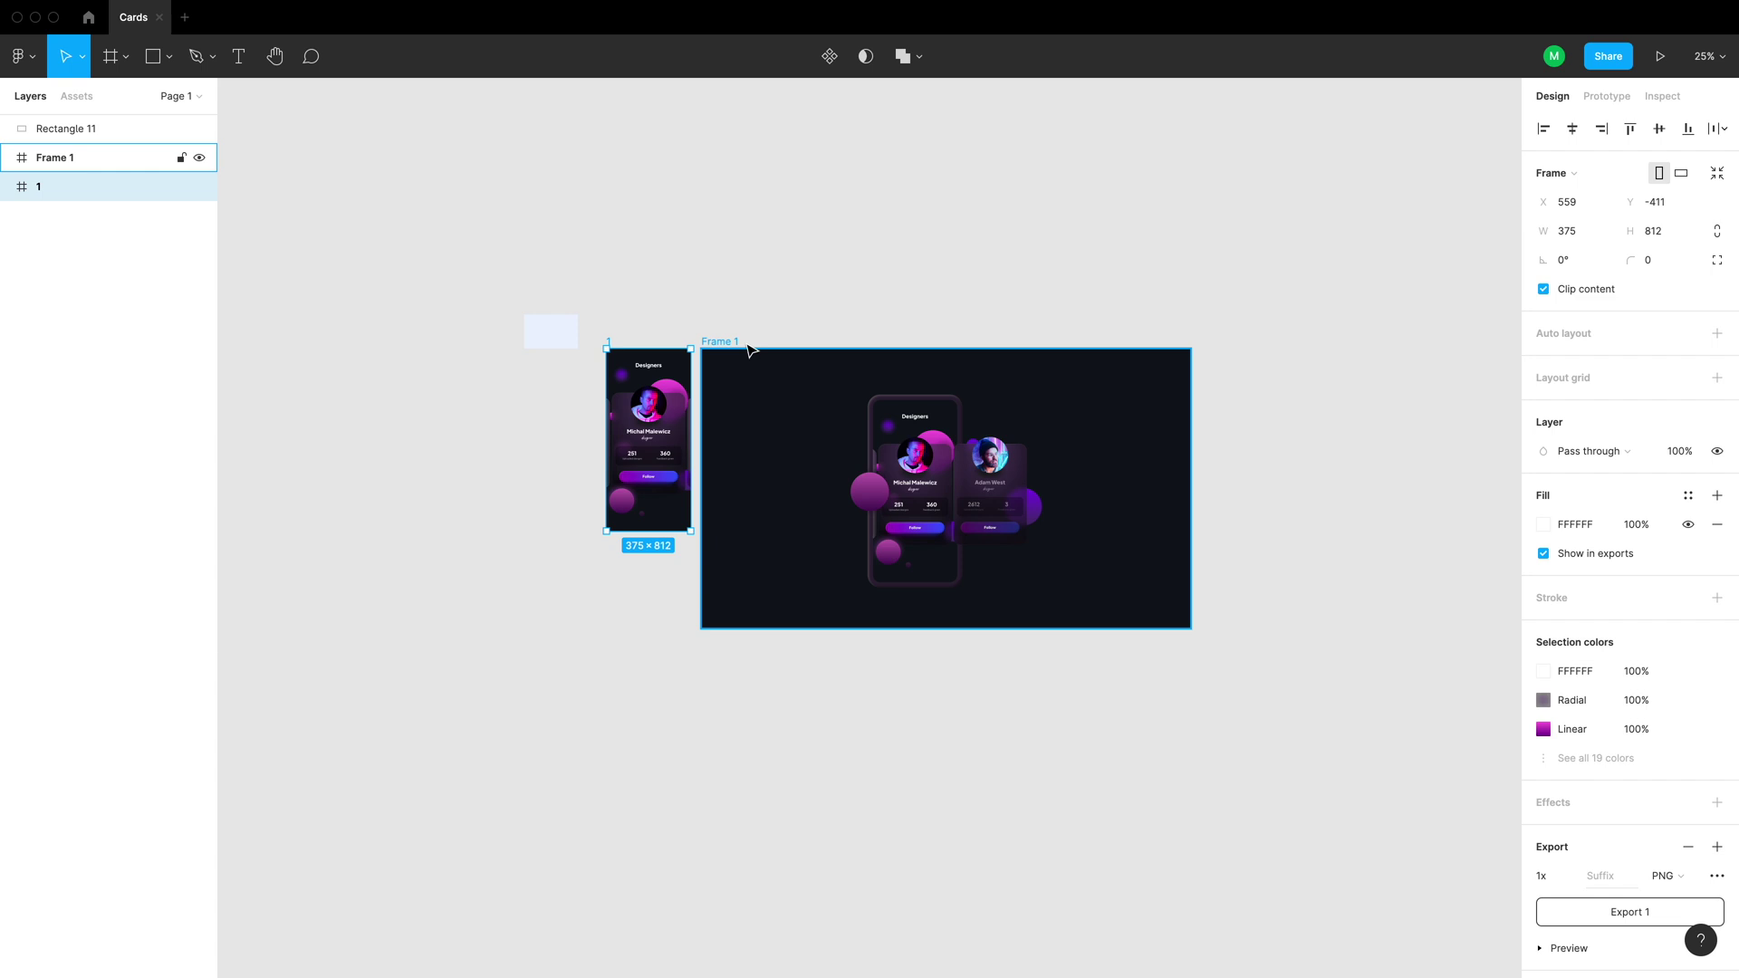
{"action": "left_click", "coordinate": [732, 349]}
{"action": "left_click_drag", "start_coordinate": [706, 467], "coordinate": [816, 469]}
{"action": "key", "text": "ctrl+z"}
{"action": "left_click_drag", "start_coordinate": [1192, 490], "coordinate": [1129, 497]}
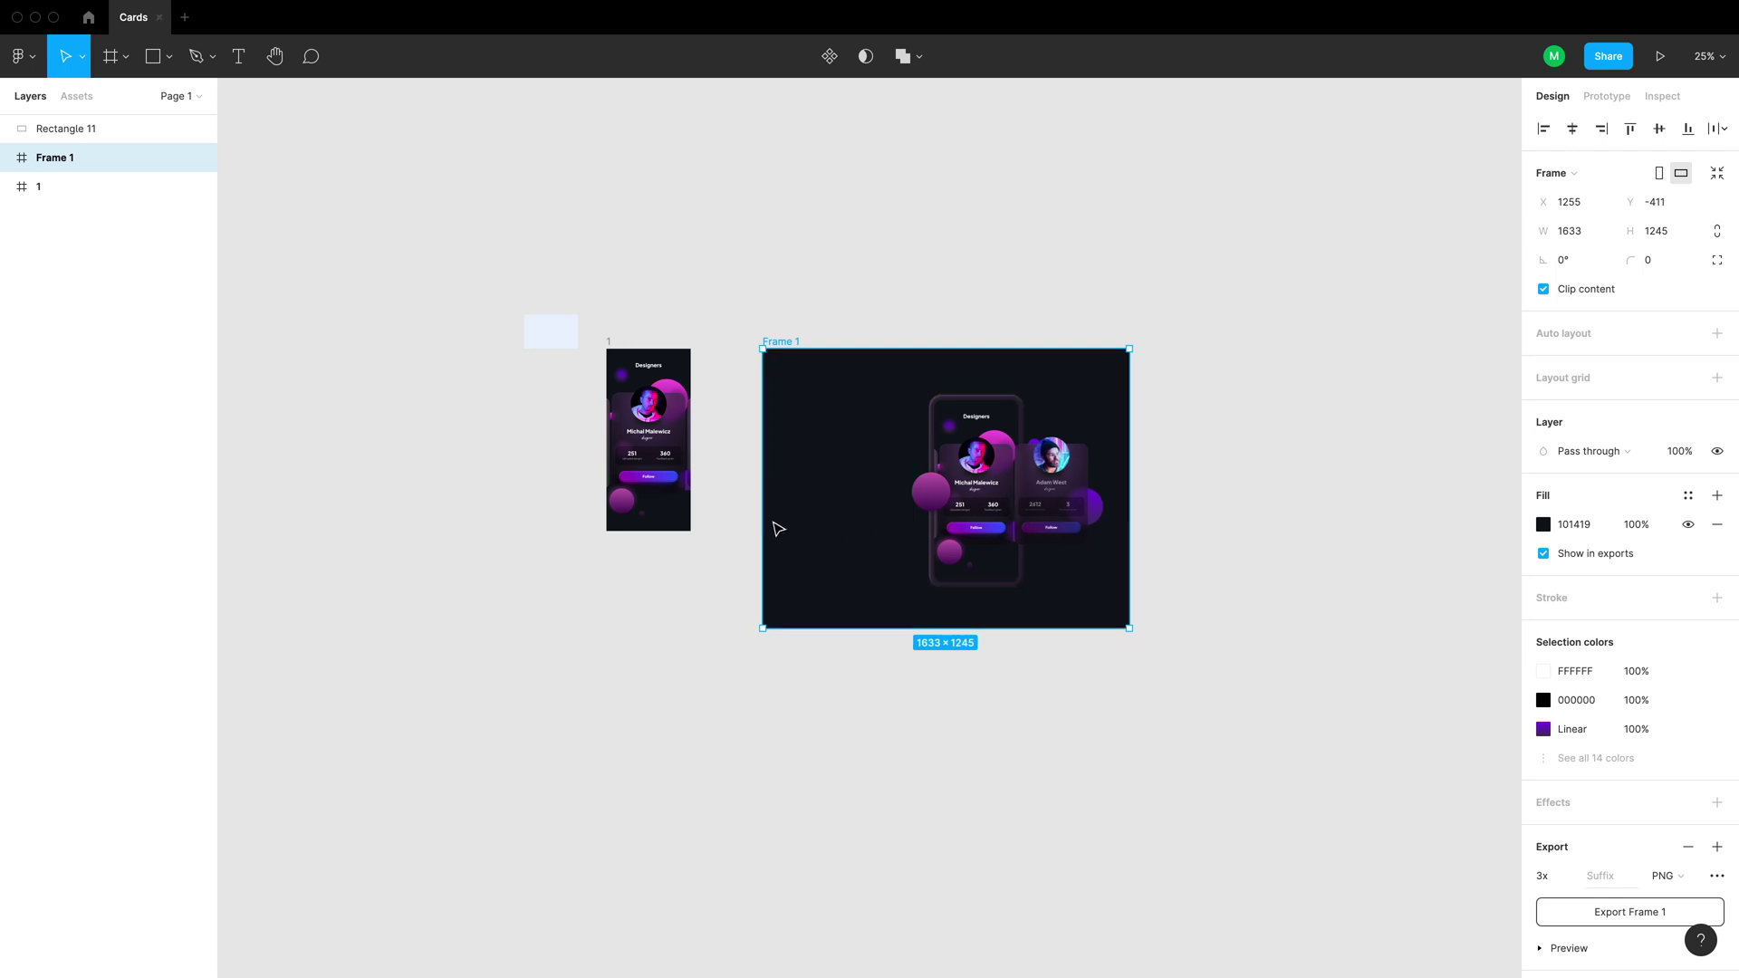
{"action": "left_click_drag", "start_coordinate": [764, 520], "coordinate": [884, 517]}
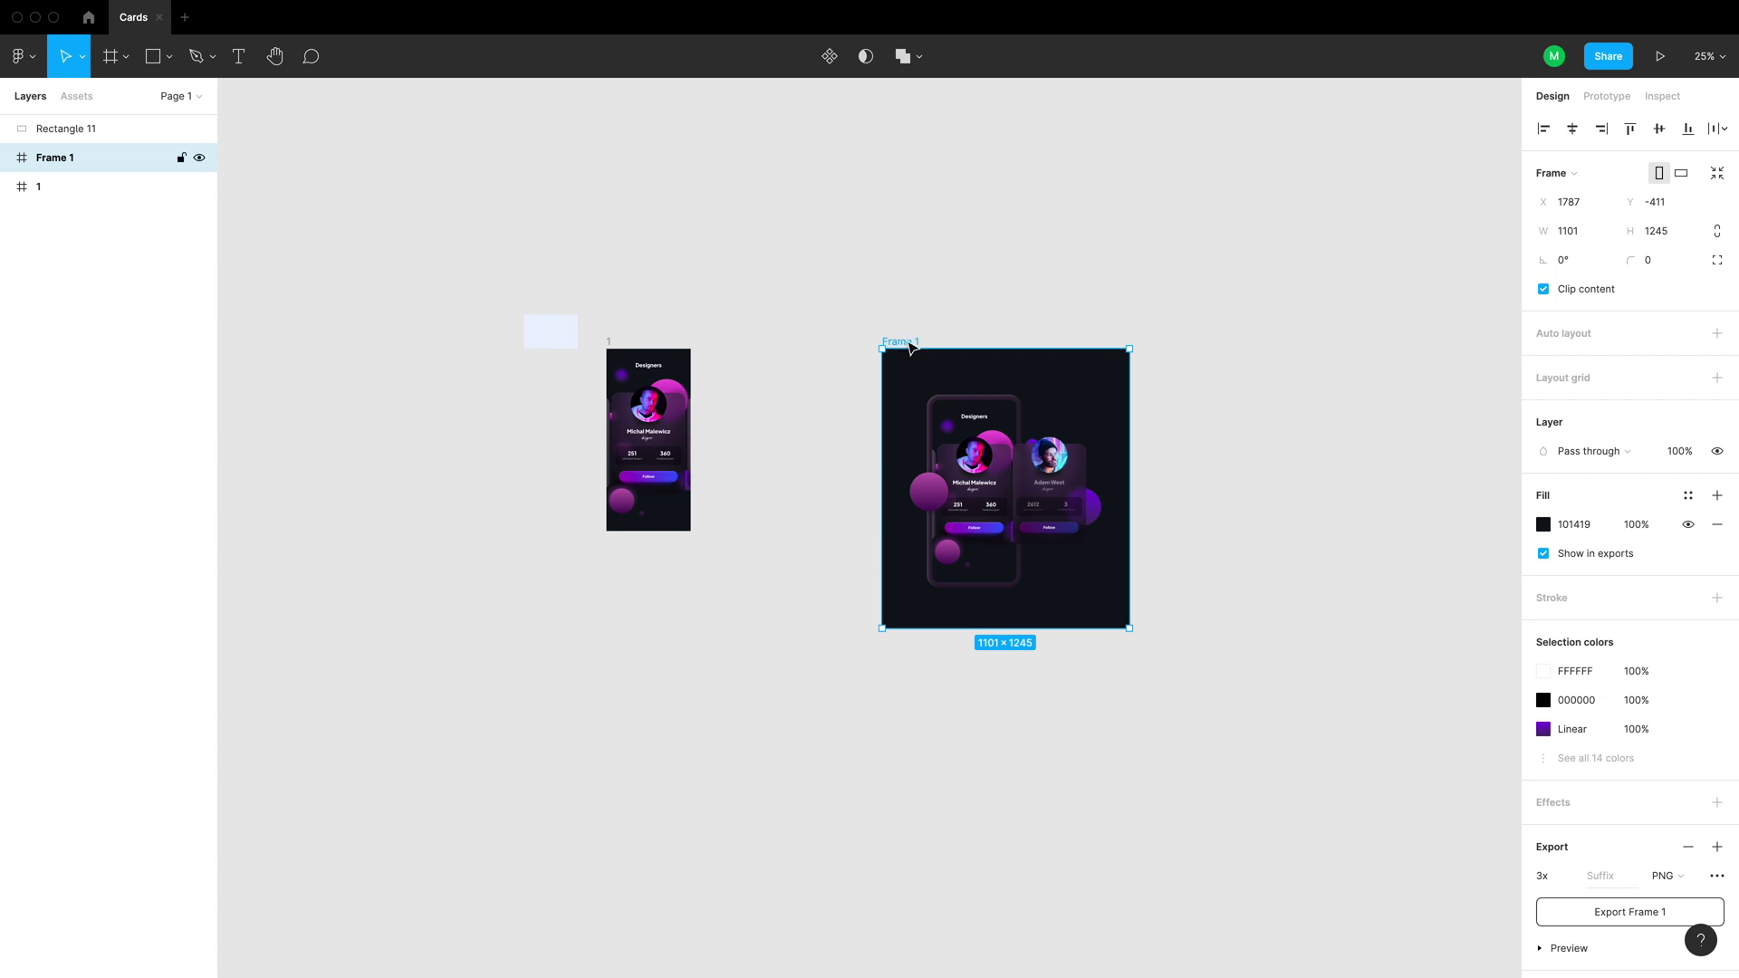
{"action": "left_click_drag", "start_coordinate": [899, 384], "coordinate": [622, 593]}
Add an iPhone 11 Pro / X frame and place it just beside the dark phone design, aligned with its top edge
{"action": "key", "text": "f"}
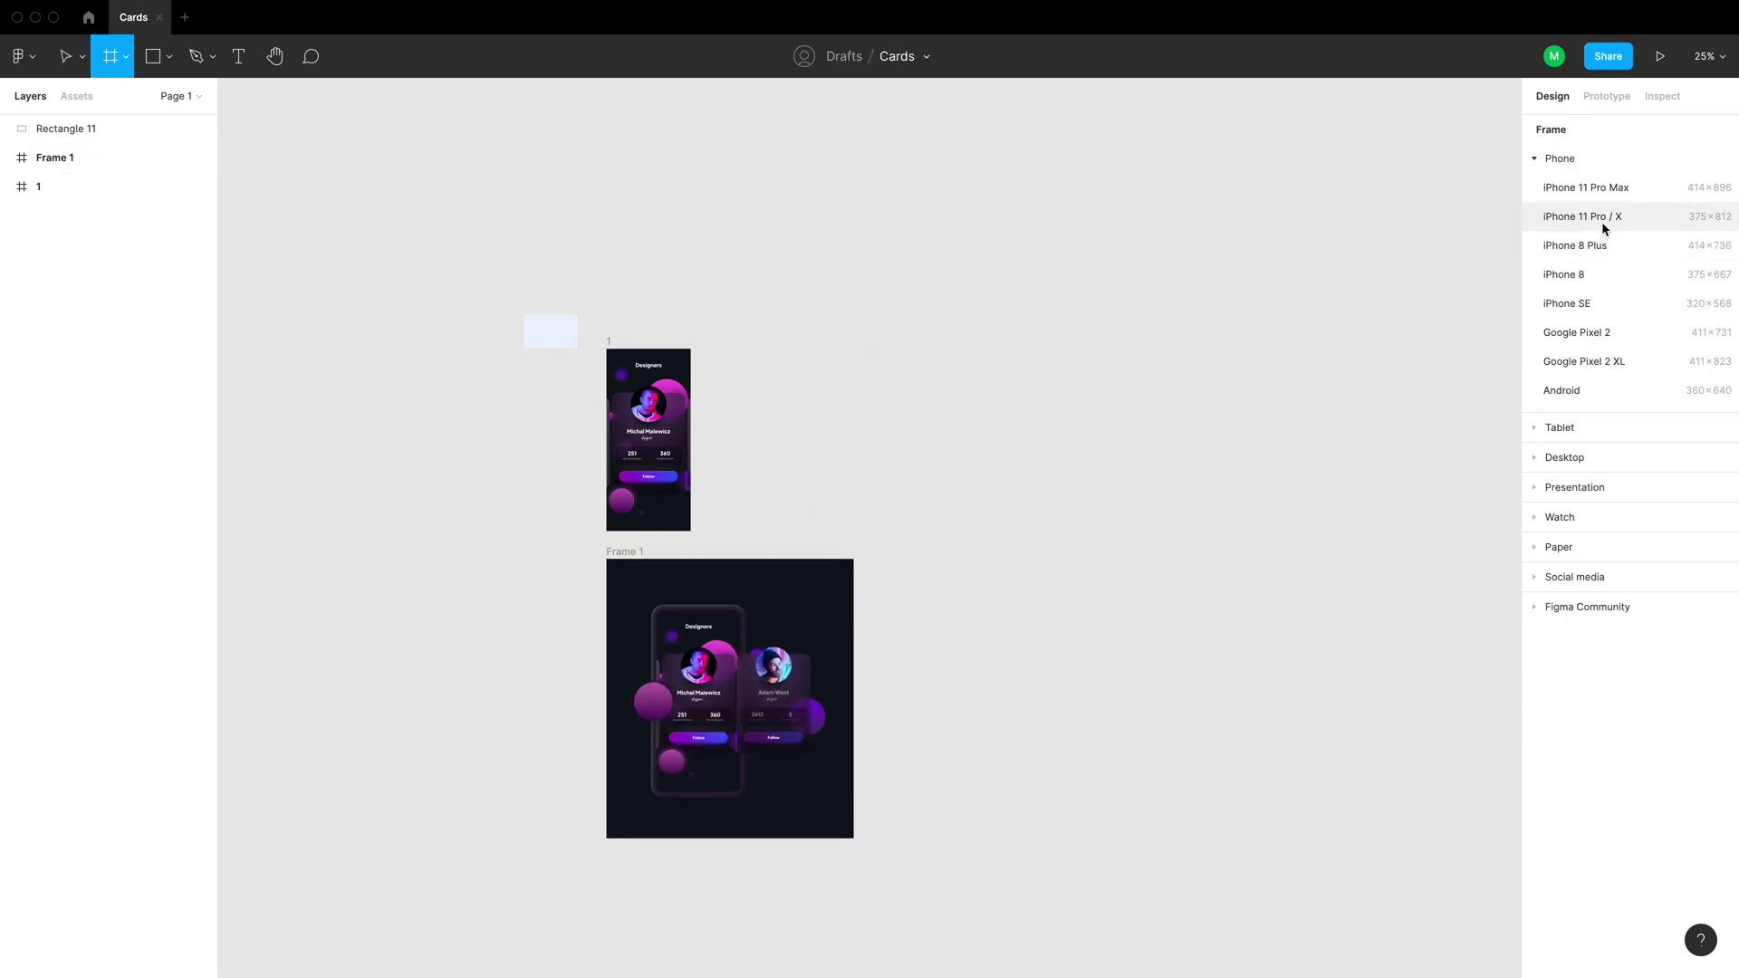
{"action": "left_click", "coordinate": [1603, 218]}
{"action": "left_click_drag", "start_coordinate": [891, 436], "coordinate": [737, 347]}
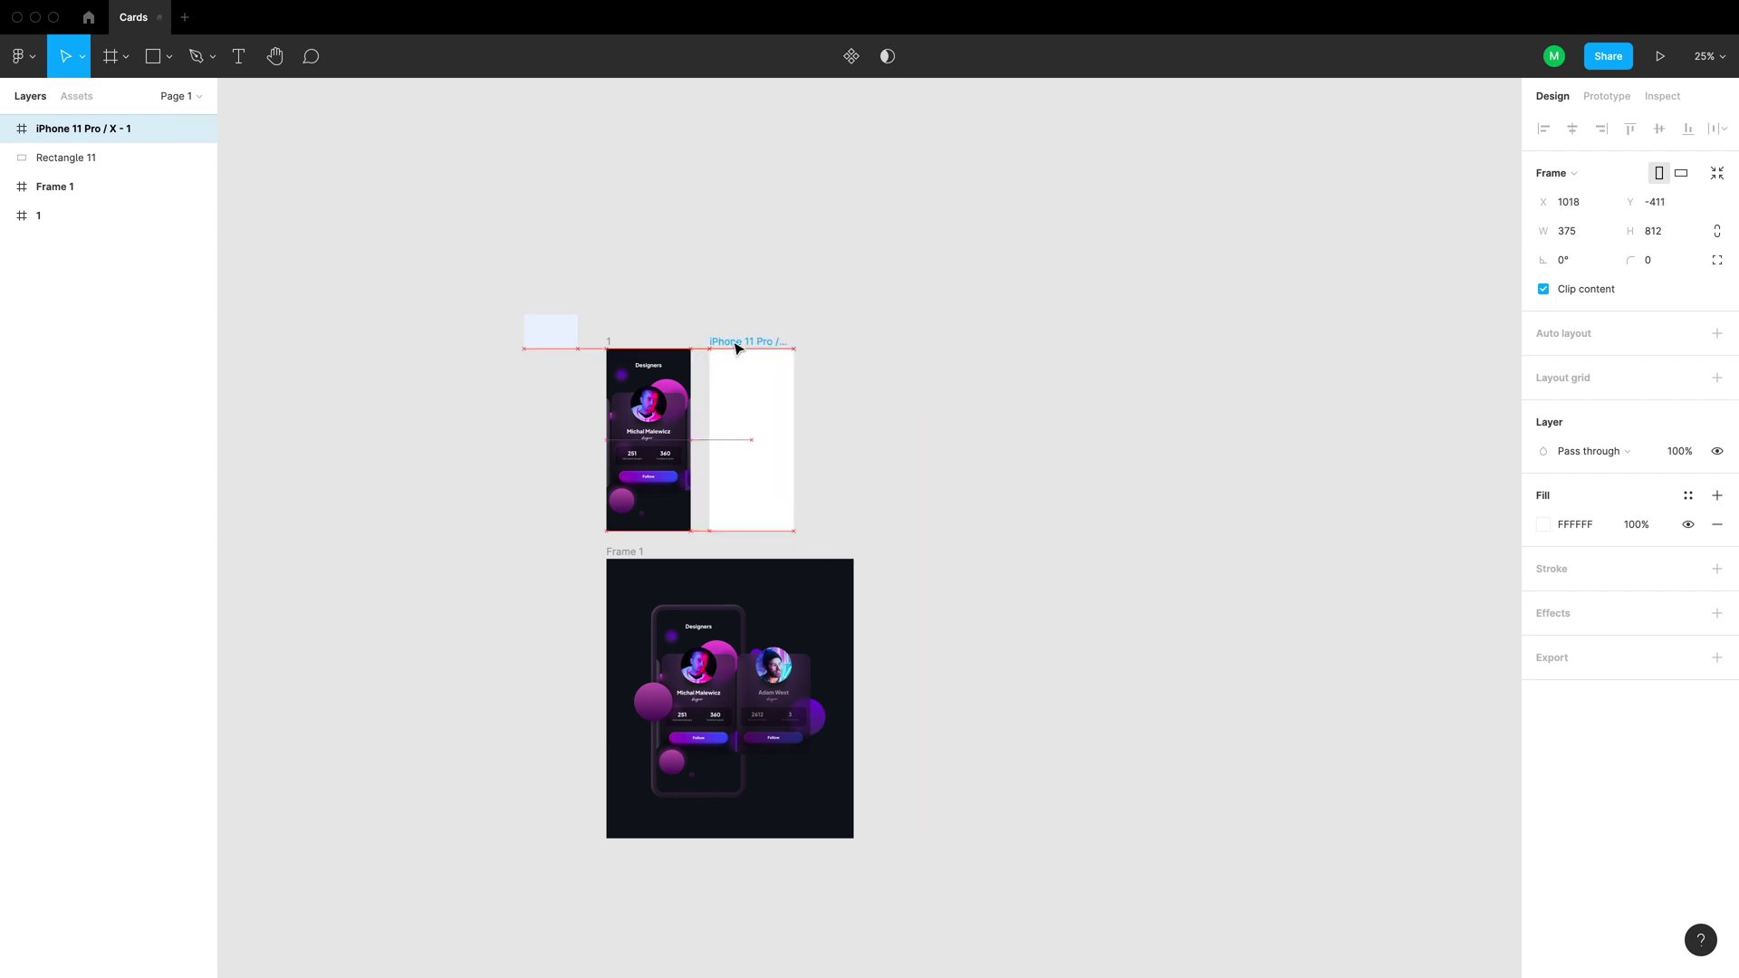
{"action": "left_click", "coordinate": [911, 501]}
Move the pale blue rectangle above the new phone frame and fill the frame with its sampled colour E9F1FD
{"action": "scroll", "coordinate": [659, 360], "scroll_direction": "up", "scroll_amount": 3}
{"action": "left_click", "coordinate": [416, 291]}
{"action": "left_click_drag", "start_coordinate": [416, 291], "coordinate": [783, 251]}
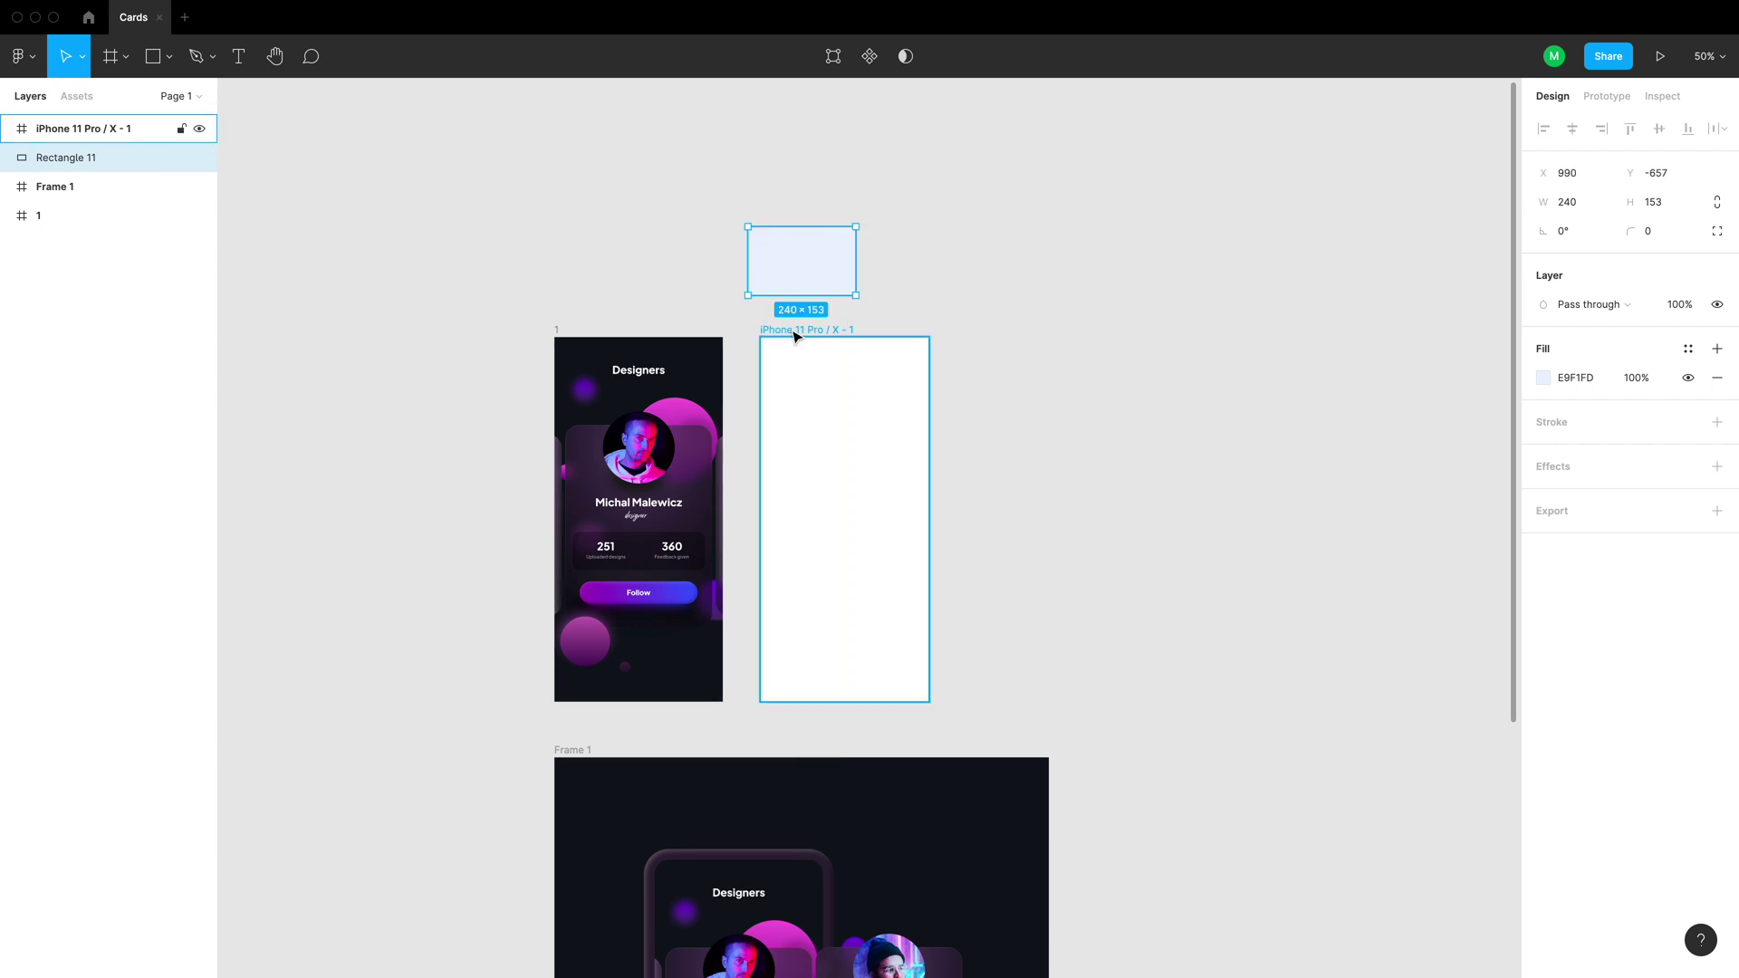
{"action": "left_click", "coordinate": [793, 336]}
{"action": "left_click", "coordinate": [1543, 526]}
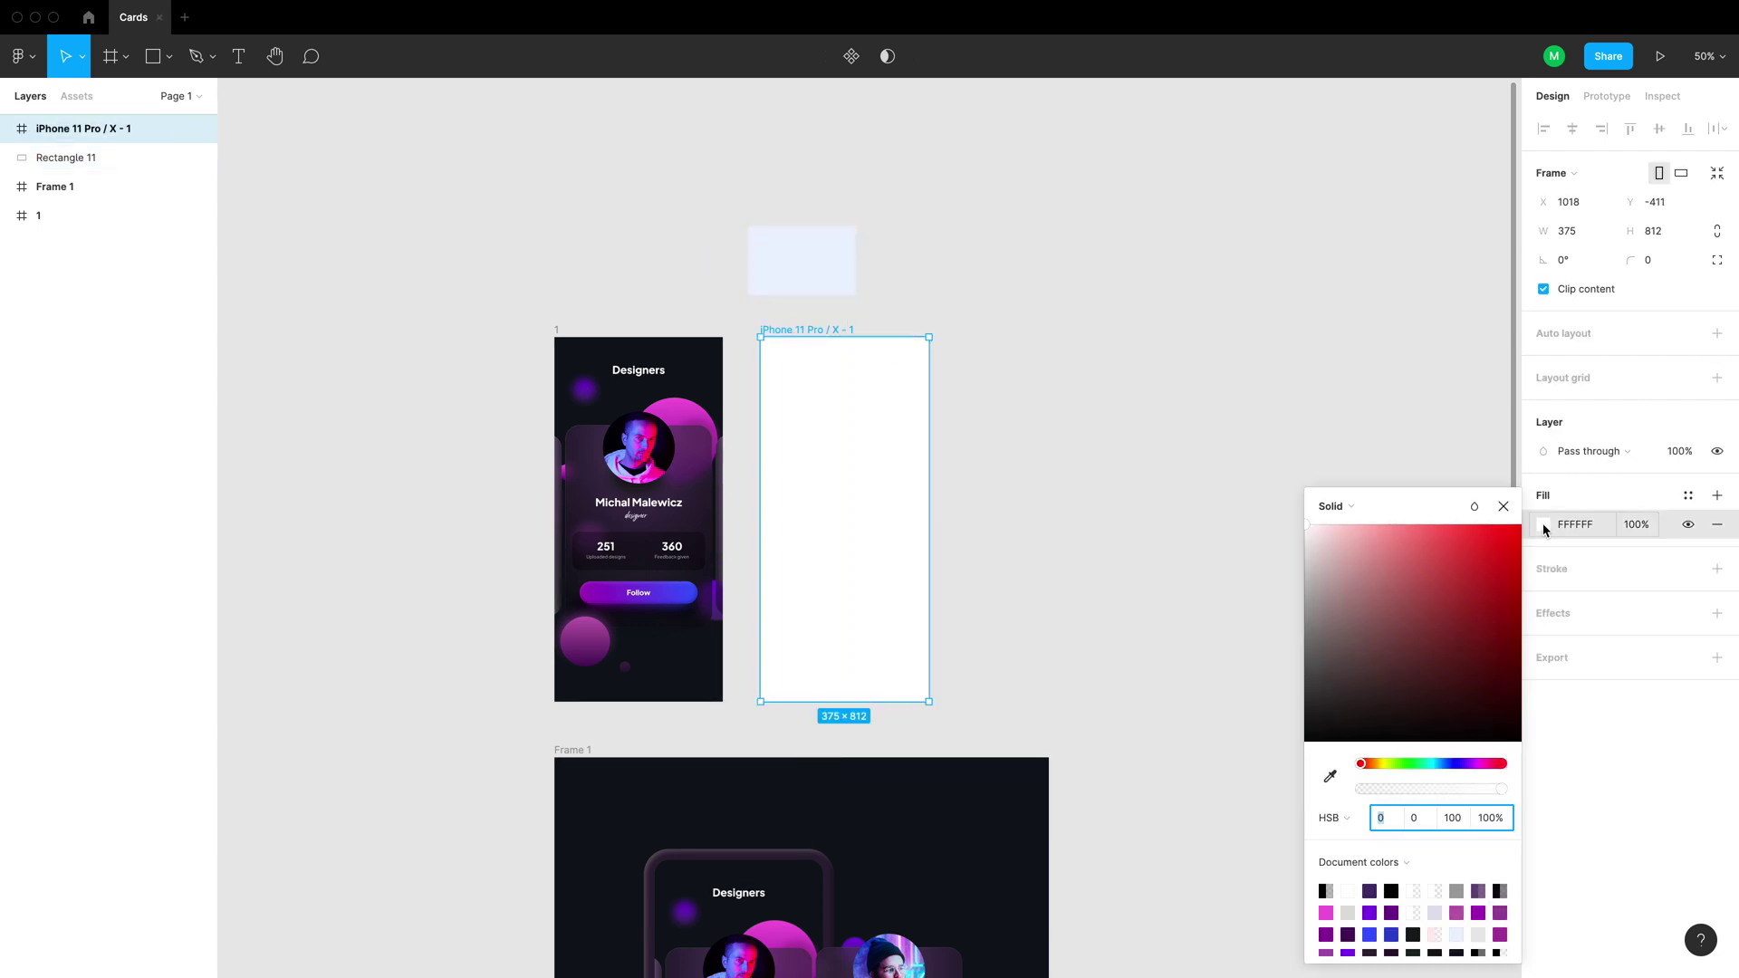
{"action": "left_click", "coordinate": [1330, 777]}
{"action": "left_click", "coordinate": [807, 263]}
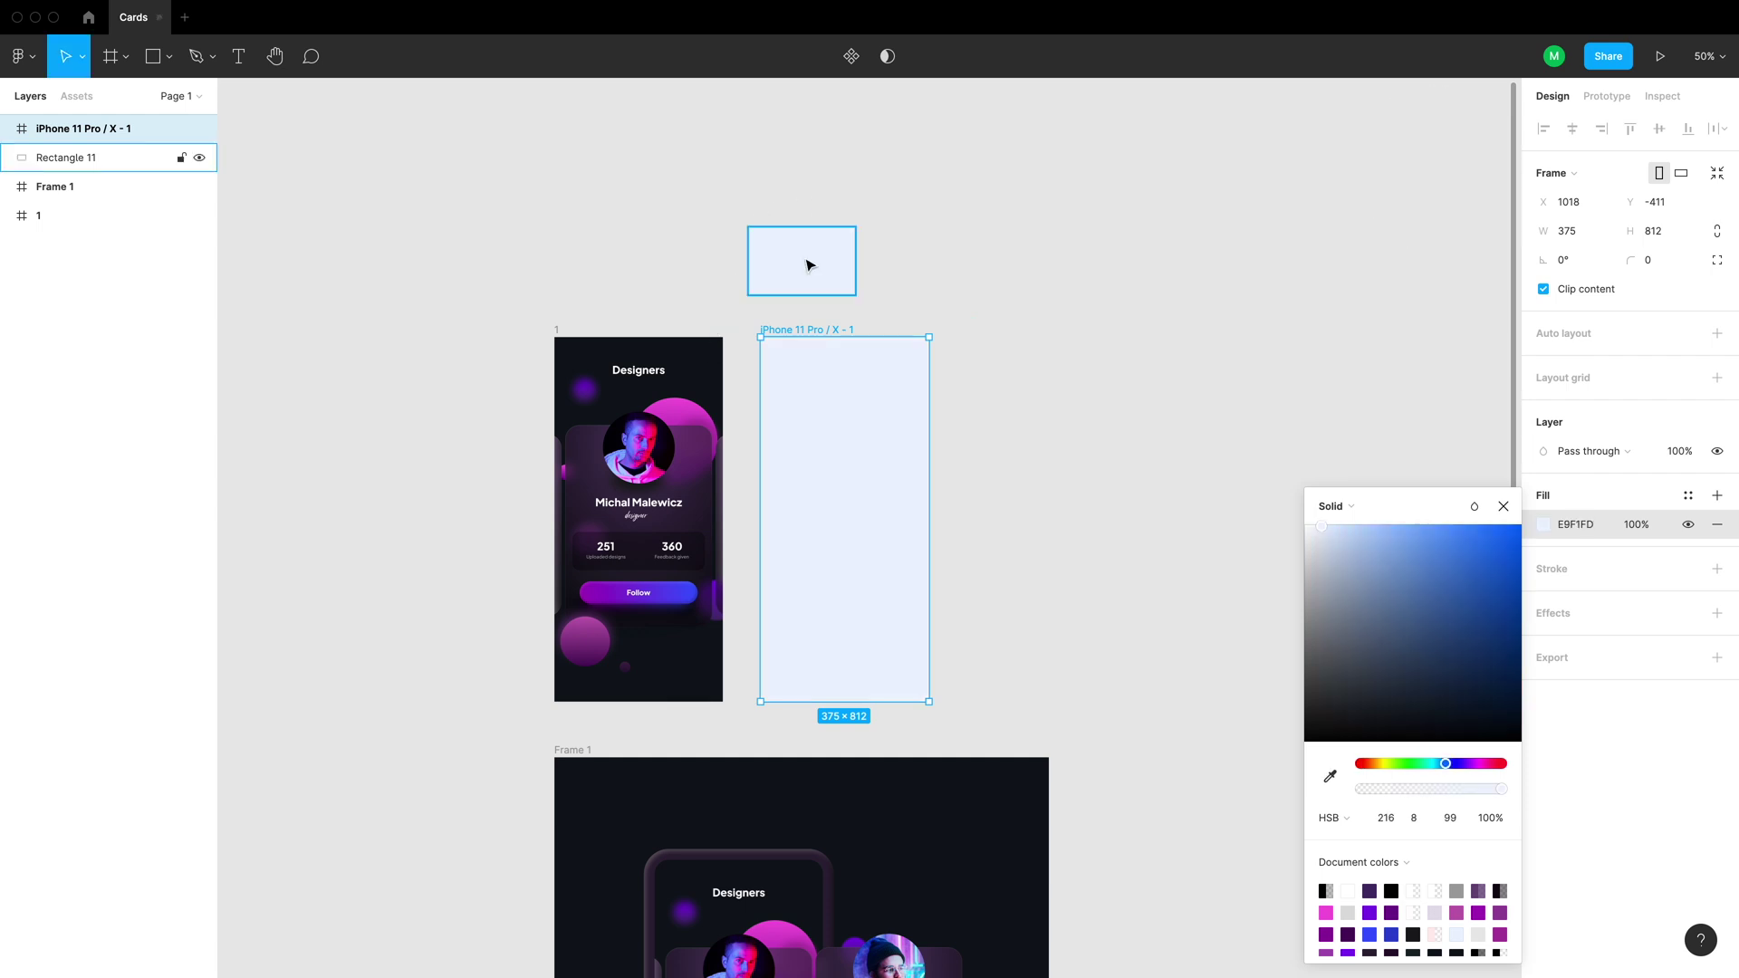
{"action": "left_click", "coordinate": [1076, 542]}
Duplicate the pale blue rectangle beside the original and recolour the copy pale pink, about FBF1F9
{"action": "left_click", "coordinate": [806, 255]}
{"action": "left_click_drag", "start_coordinate": [806, 254], "coordinate": [896, 271]}
{"action": "key", "text": "ctrl+d"}
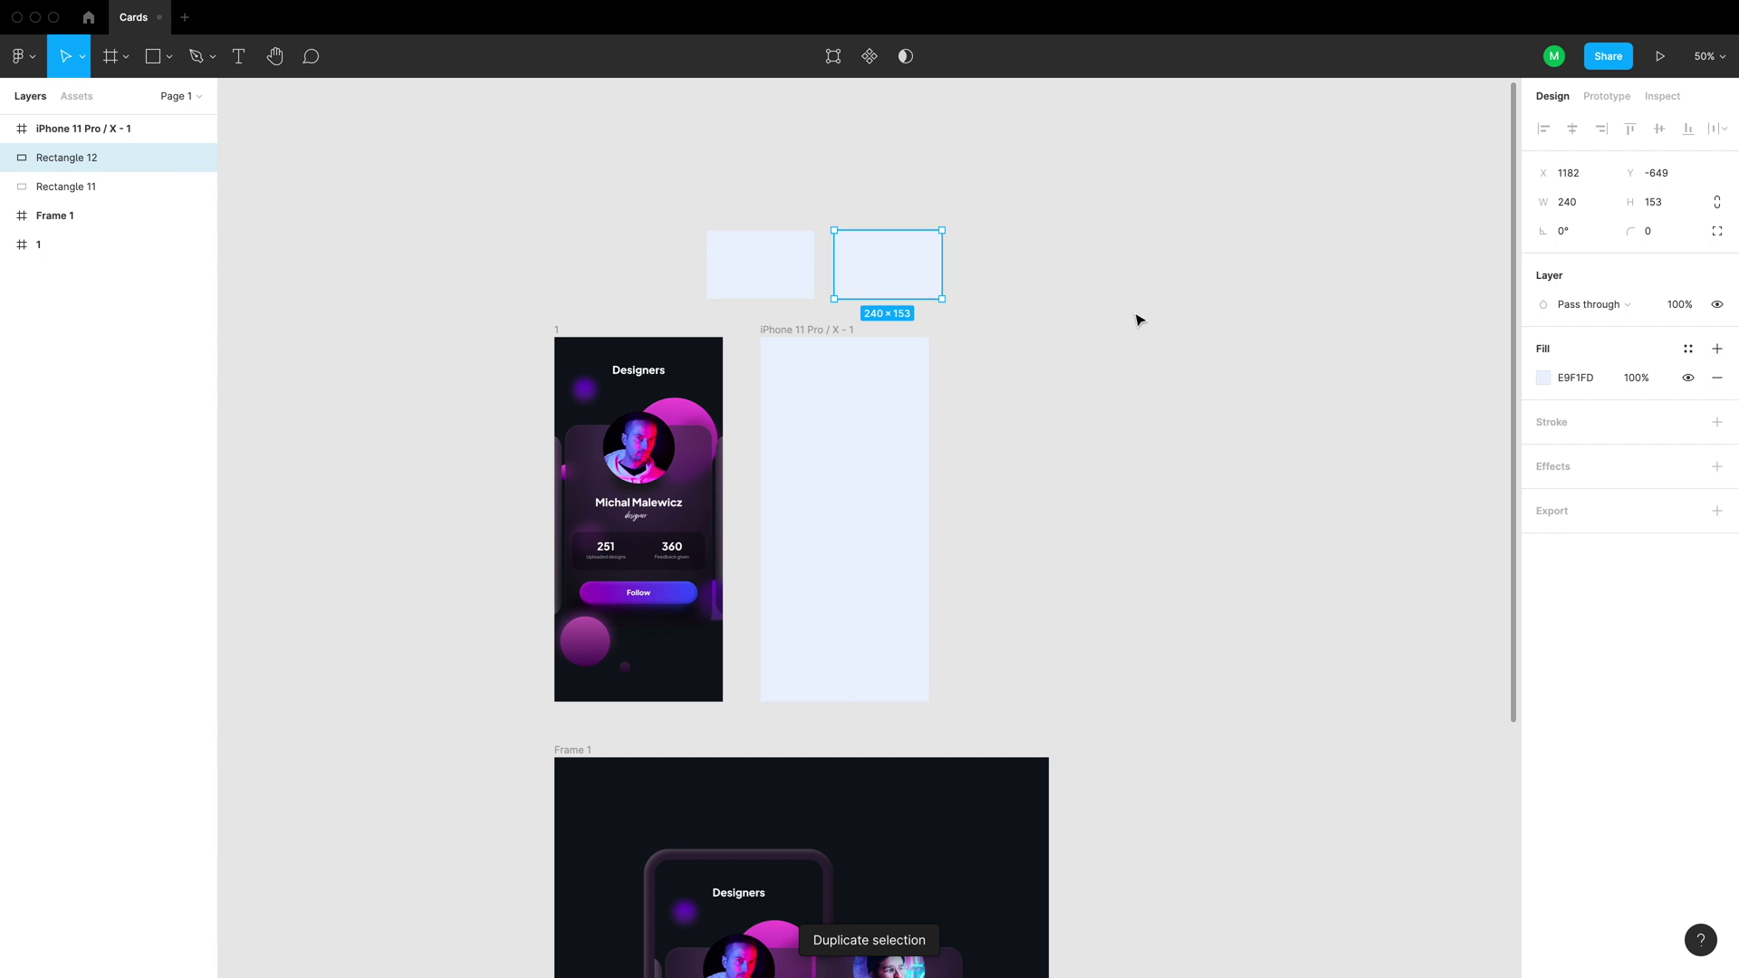
{"action": "left_click", "coordinate": [1541, 378]}
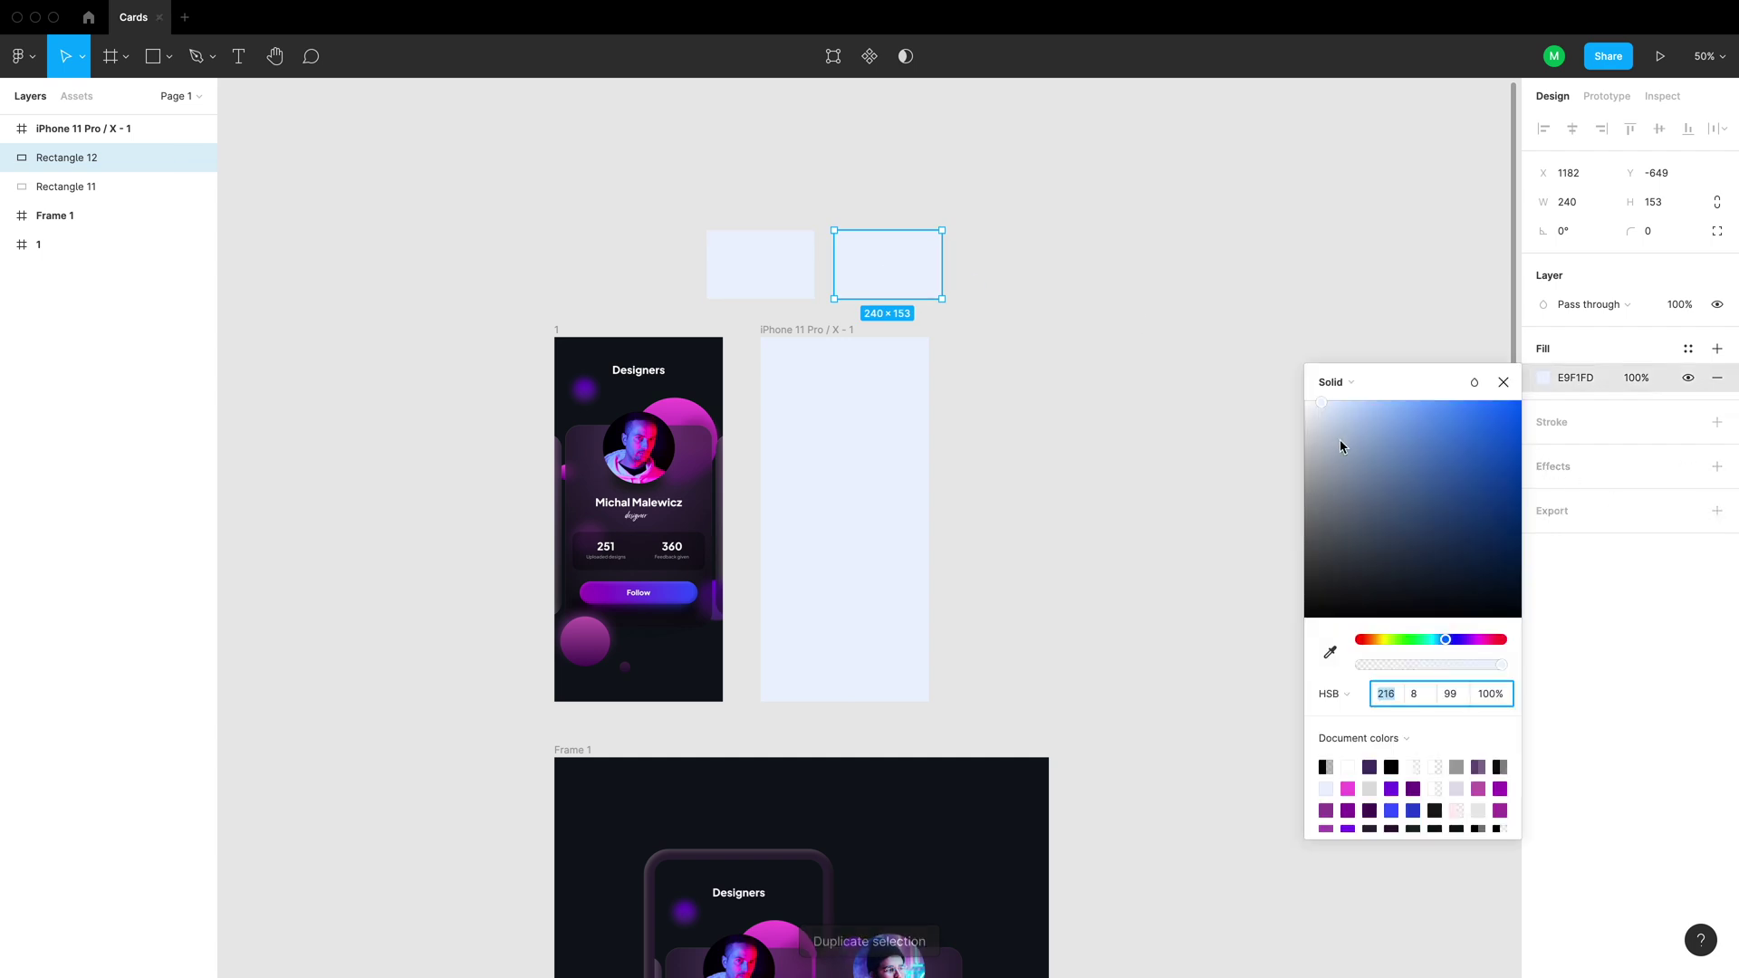
{"action": "left_click_drag", "start_coordinate": [1323, 408], "coordinate": [1319, 409]}
{"action": "mouse_move", "coordinate": [1446, 640]}
{"action": "left_mouse_down"}
{"action": "mouse_move", "coordinate": [1328, 653]}
{"action": "mouse_move", "coordinate": [1452, 659]}
{"action": "left_mouse_up"}
{"action": "left_click_drag", "start_coordinate": [1316, 405], "coordinate": [1313, 405]}
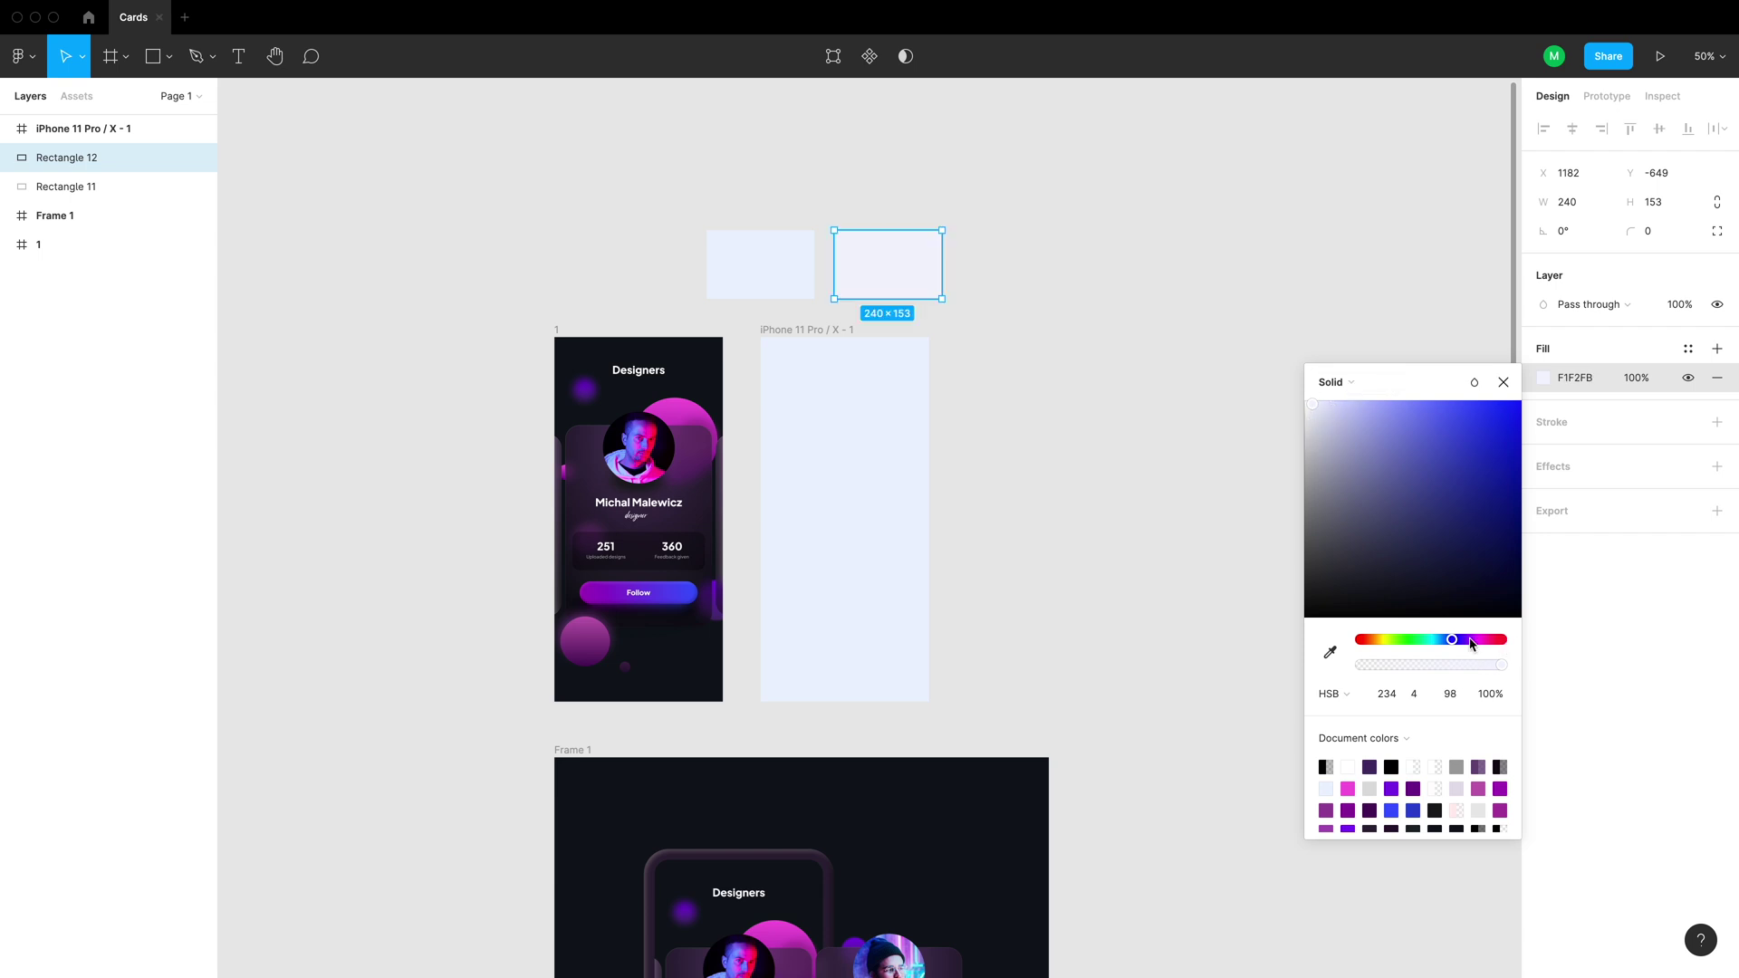
{"action": "left_click_drag", "start_coordinate": [1472, 644], "coordinate": [1487, 645]}
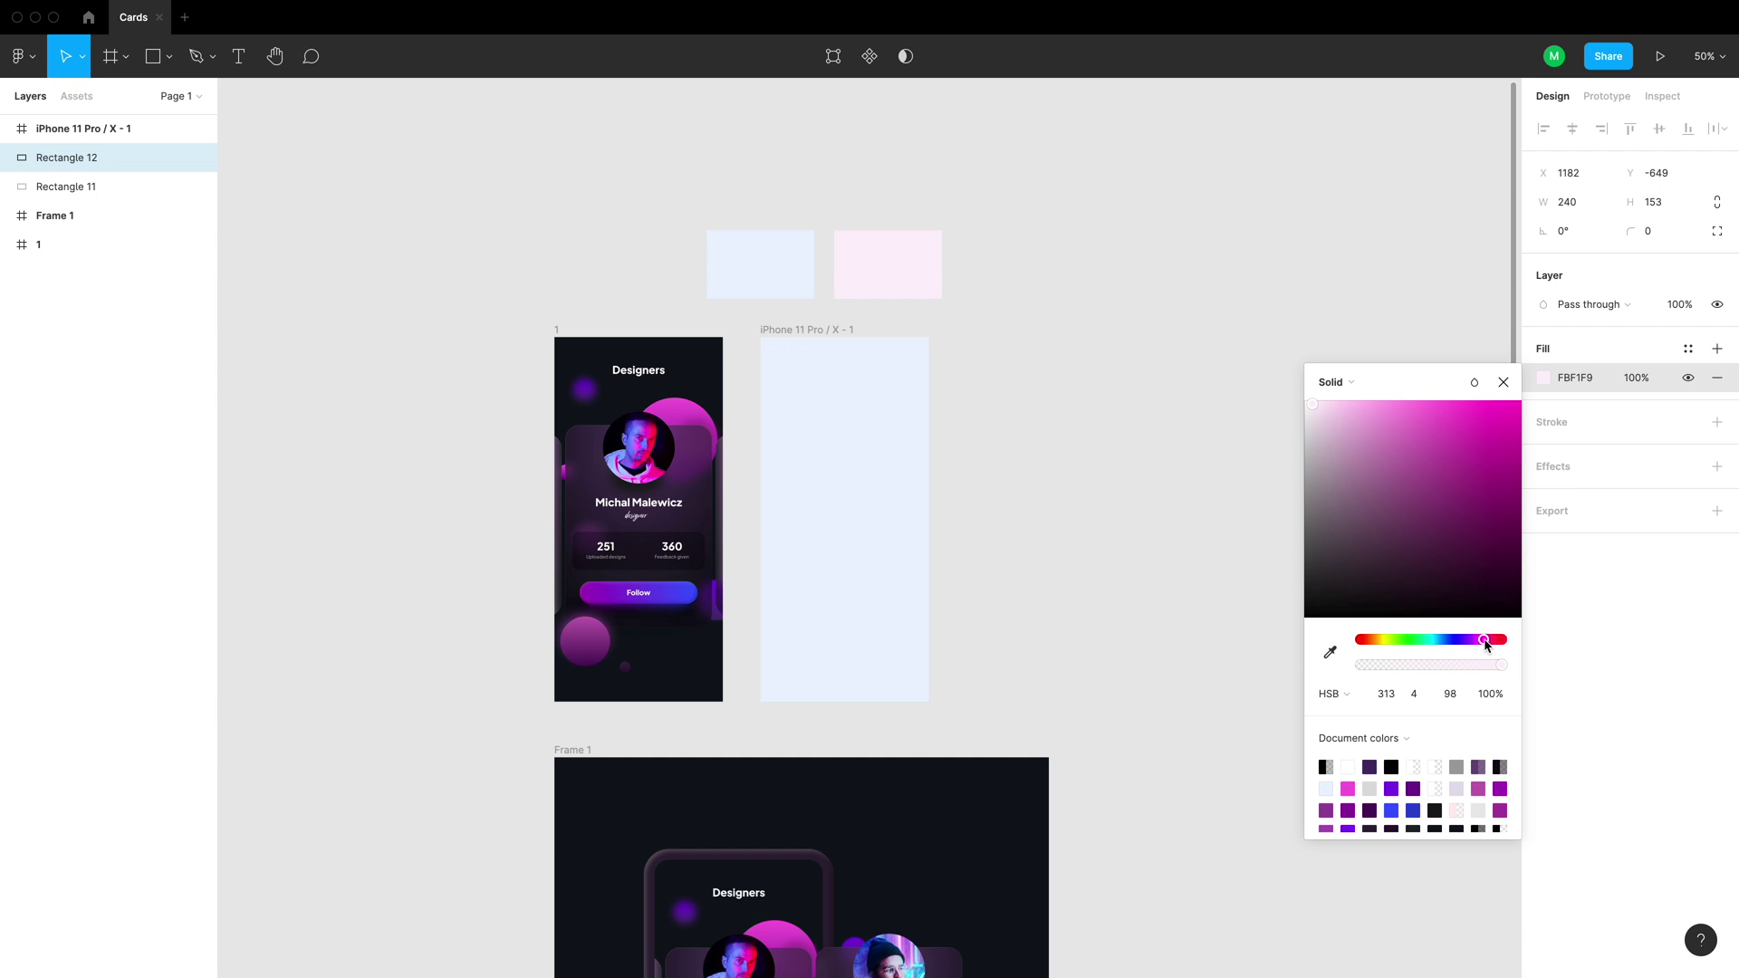
{"action": "left_click", "coordinate": [1073, 481]}
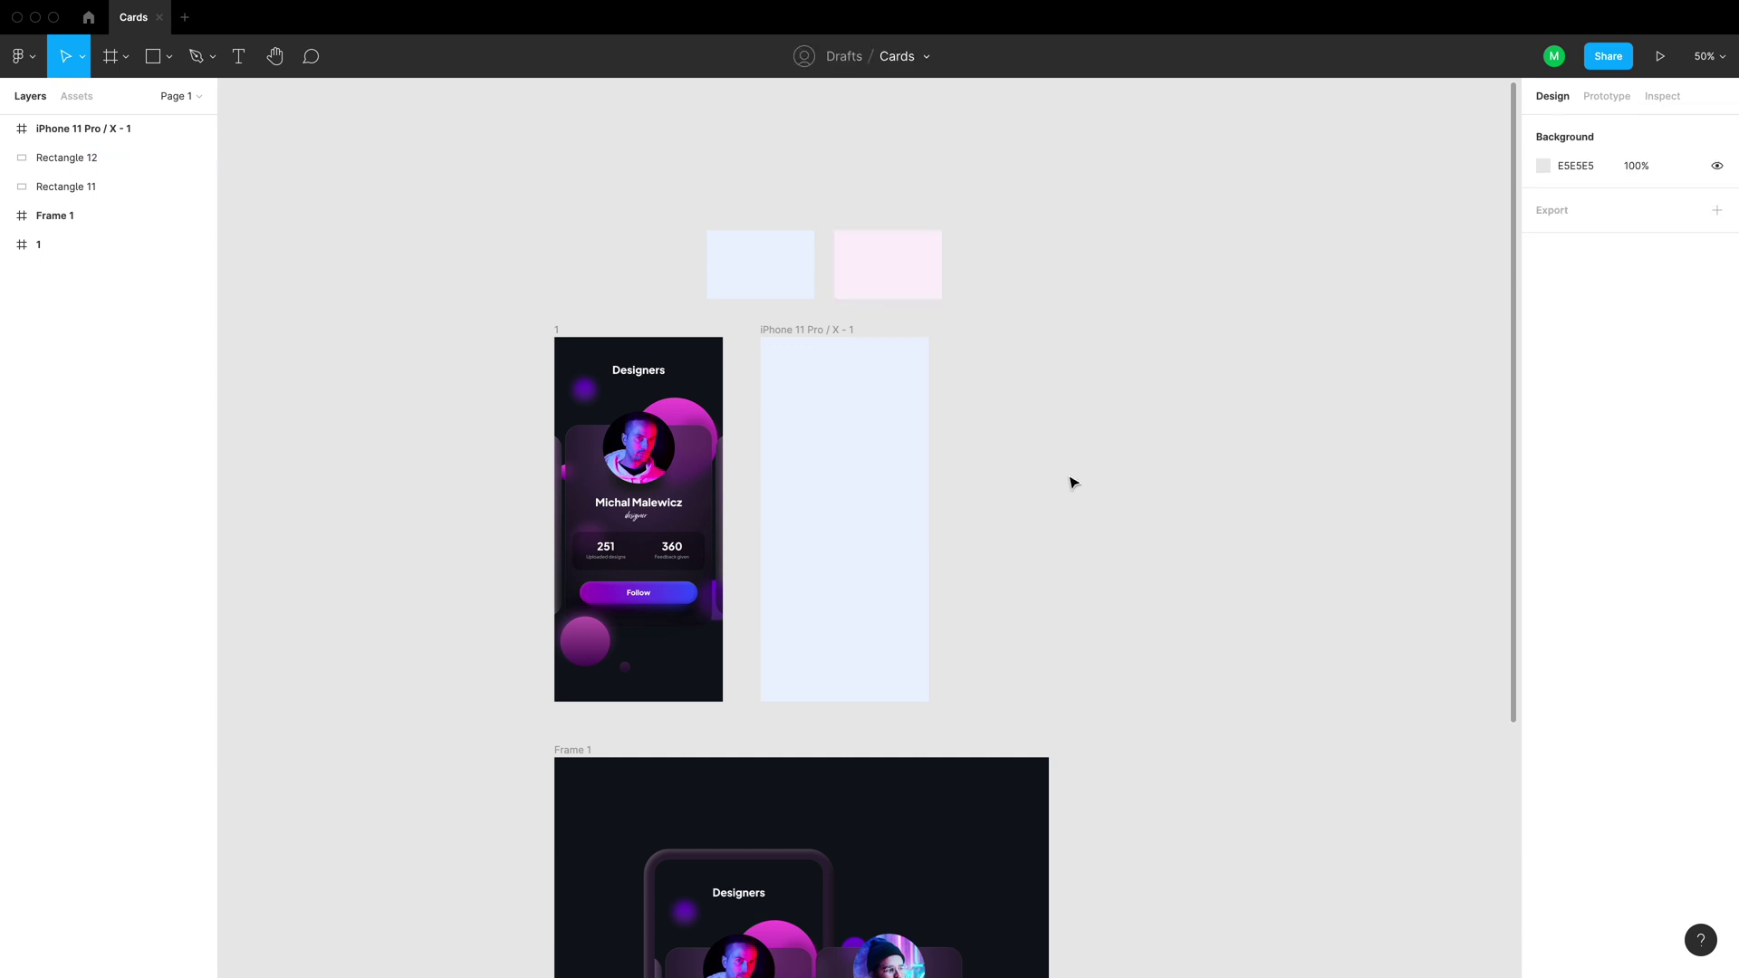
Draw a card rectangle of about 314 × 444 in the middle of the new phone frame
{"action": "left_click", "coordinate": [783, 239]}
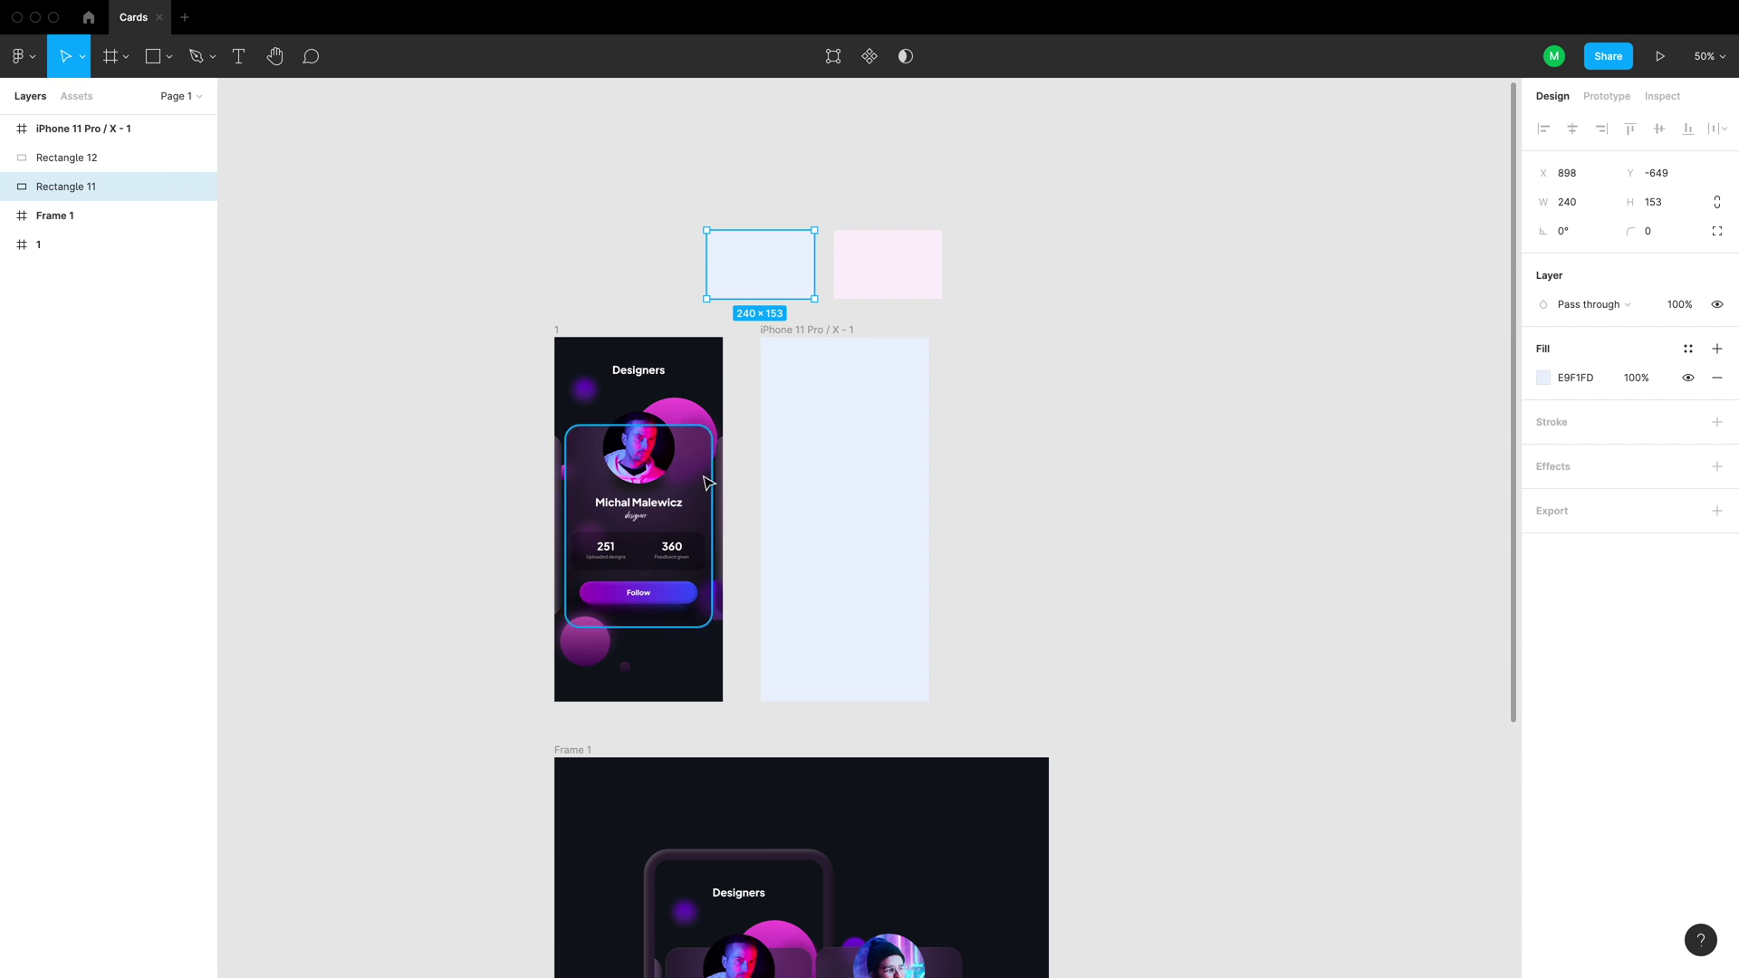
{"action": "left_click", "coordinate": [806, 441]}
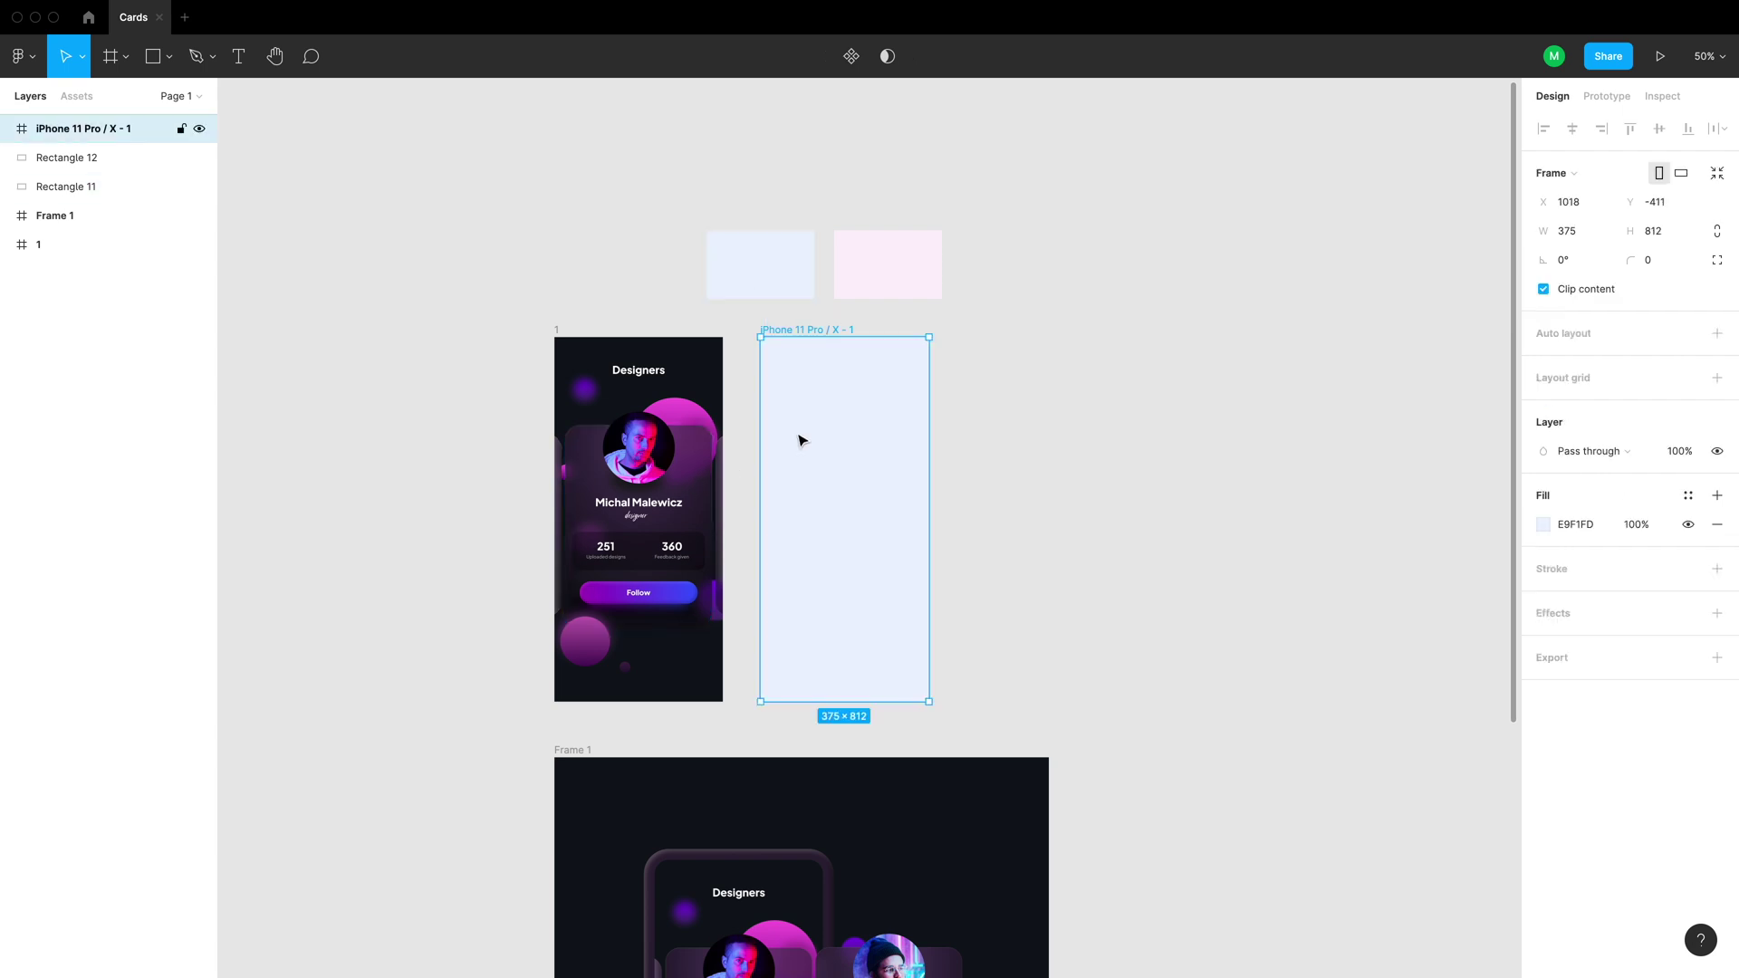
{"action": "key", "text": "r"}
{"action": "left_click_drag", "start_coordinate": [774, 421], "coordinate": [916, 620]}
{"action": "key", "text": "alt"}
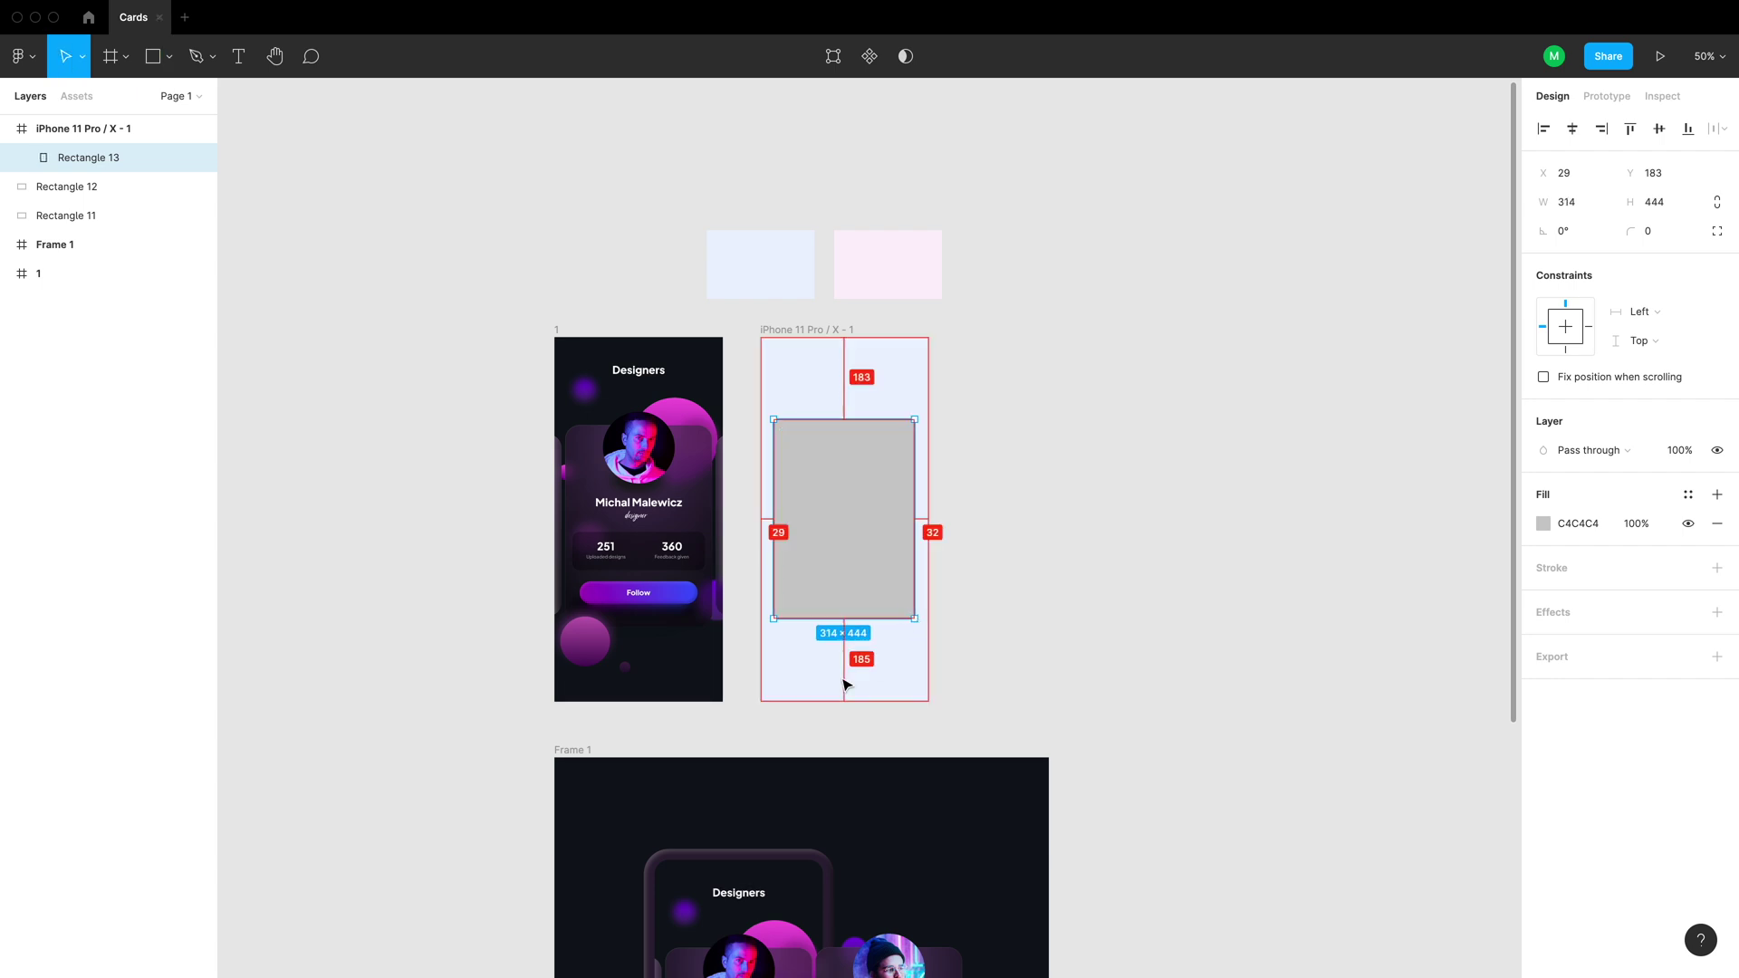
Nudge and resize the card rectangle to 311 wide at X 32, leaving equal margins on both sides
{"action": "key", "text": "Right"}
{"action": "key", "text": "Right"}
{"action": "key", "text": "Right"}
{"action": "key", "text": "super+Left"}
{"action": "key", "text": "super+Left"}
{"action": "key", "text": "super+Left"}
{"action": "key", "text": "super+Left"}
{"action": "key", "text": "super+Left"}
{"action": "key", "text": "super+Left"}
{"action": "key", "text": "super+Left"}
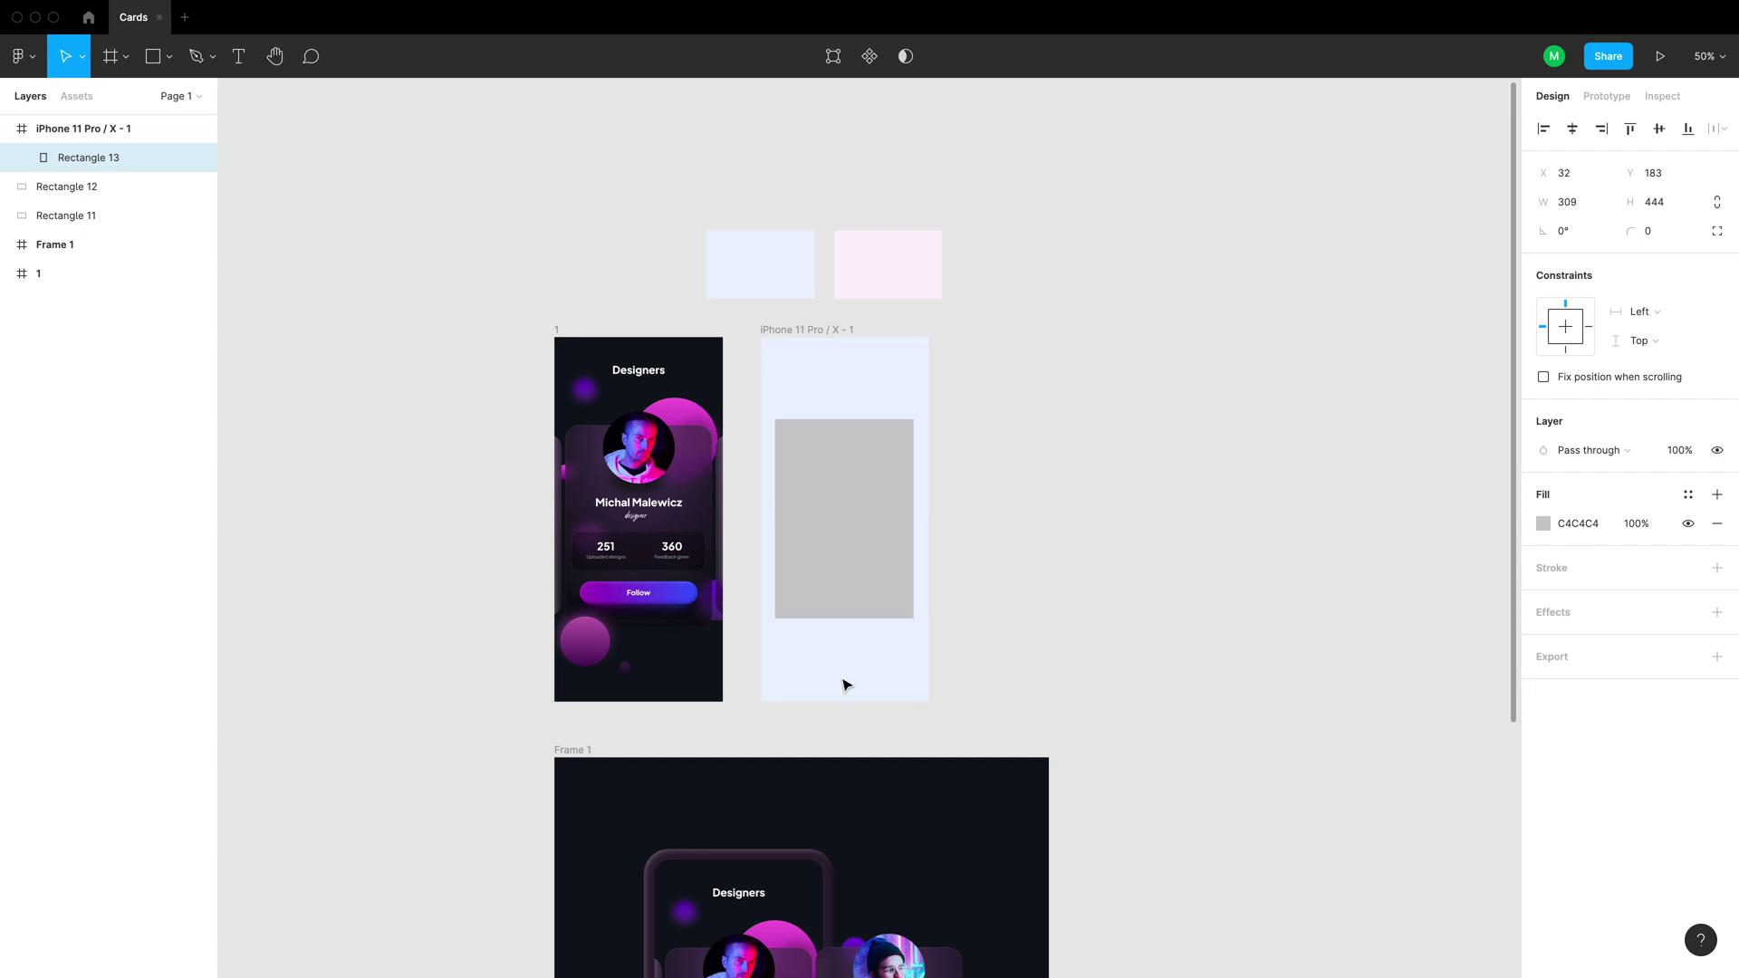
{"action": "key", "text": "alt"}
{"action": "key", "text": "Right"}
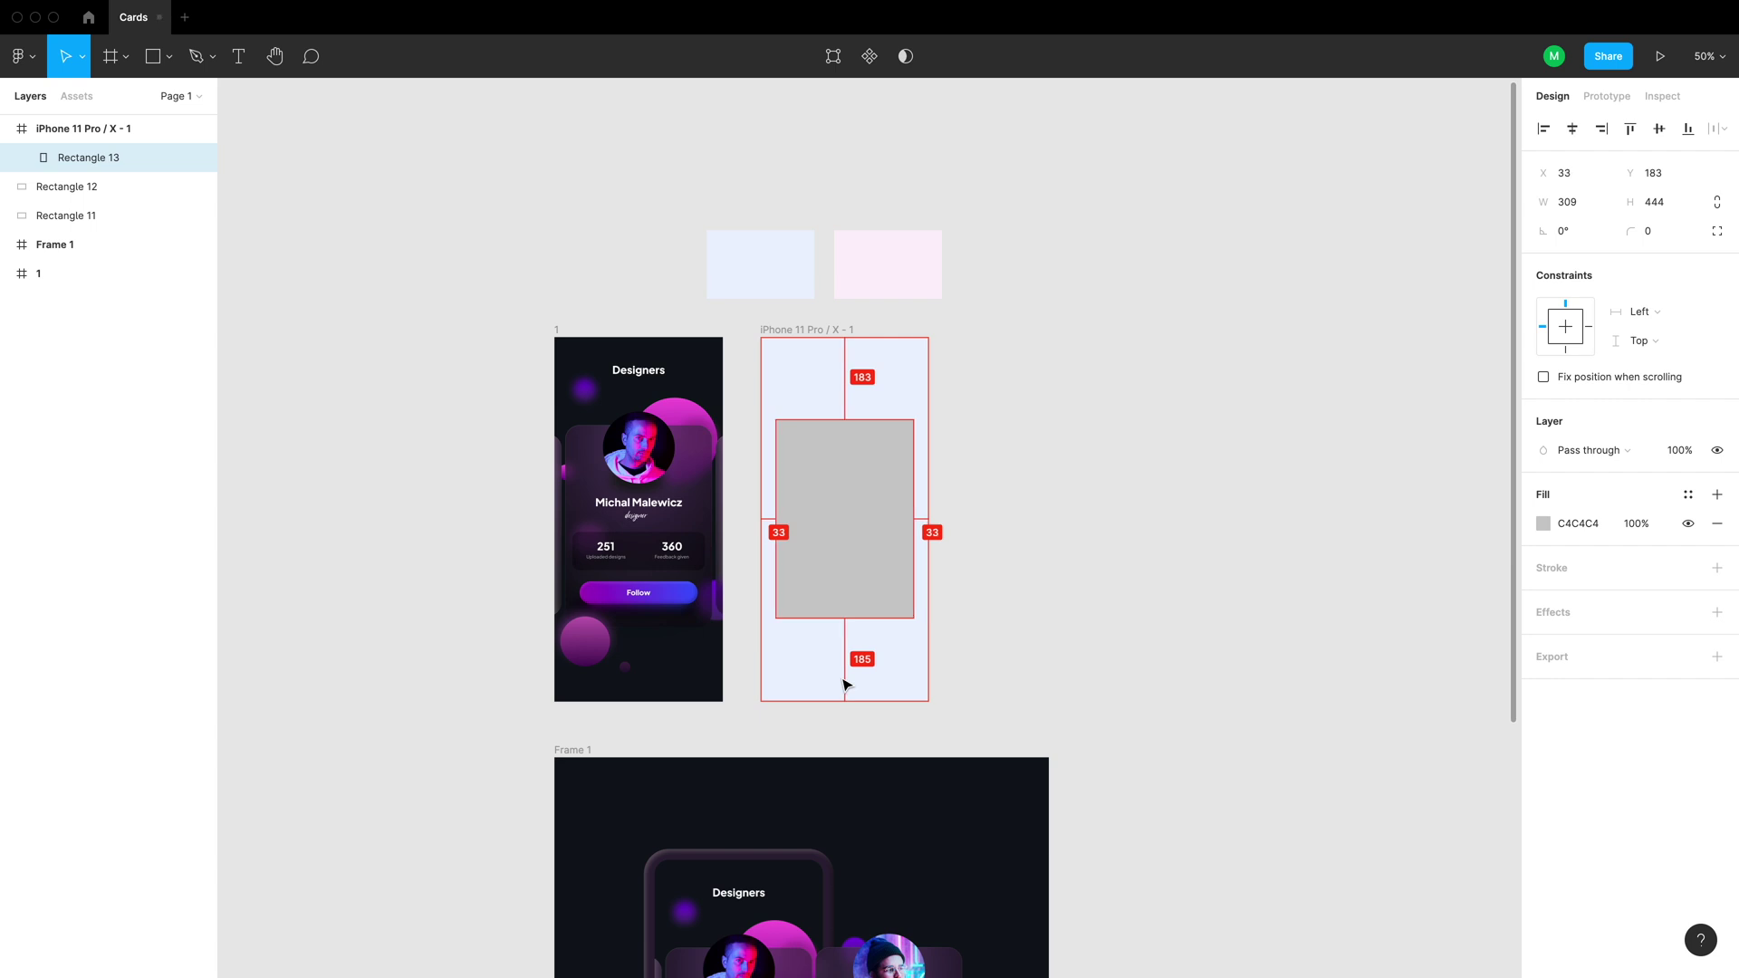
{"action": "key", "text": "Left"}
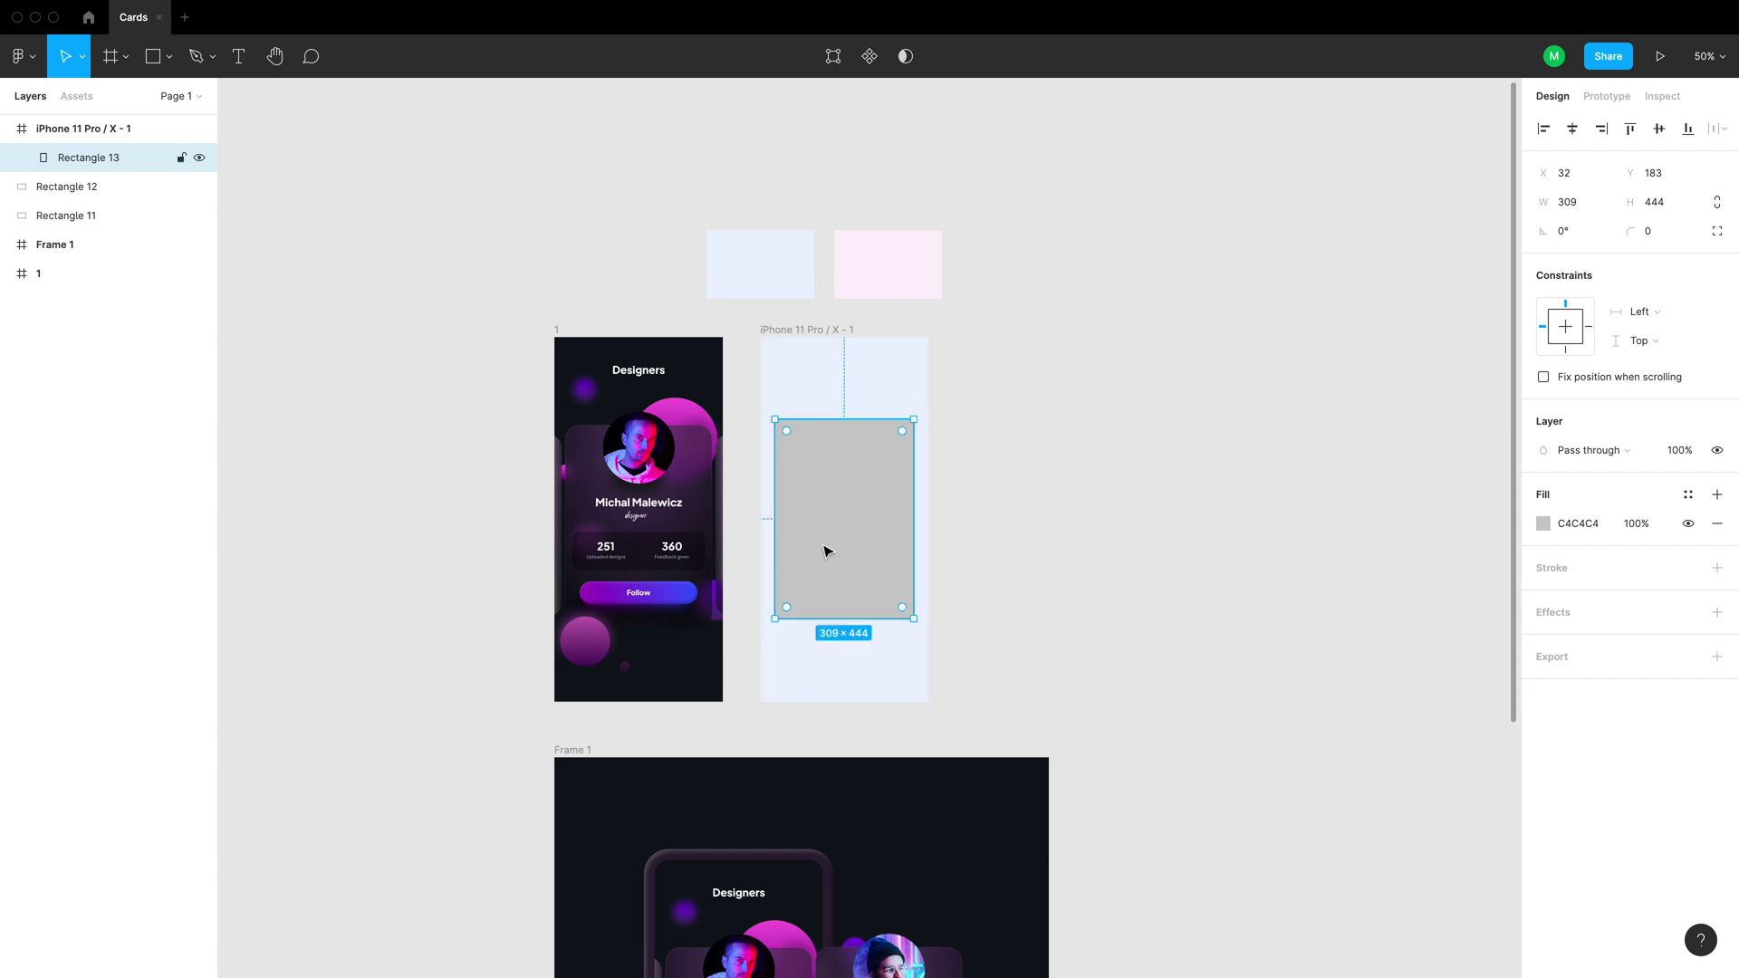
{"action": "key", "text": "alt"}
{"action": "key", "text": "super+Right"}
{"action": "key", "text": "super+Right"}
Set the card rectangle's corner radius to 32
{"action": "left_click", "coordinate": [1662, 235]}
{"action": "type", "text": "20"}
{"action": "key", "text": "Return"}
{"action": "left_click", "coordinate": [955, 616]}
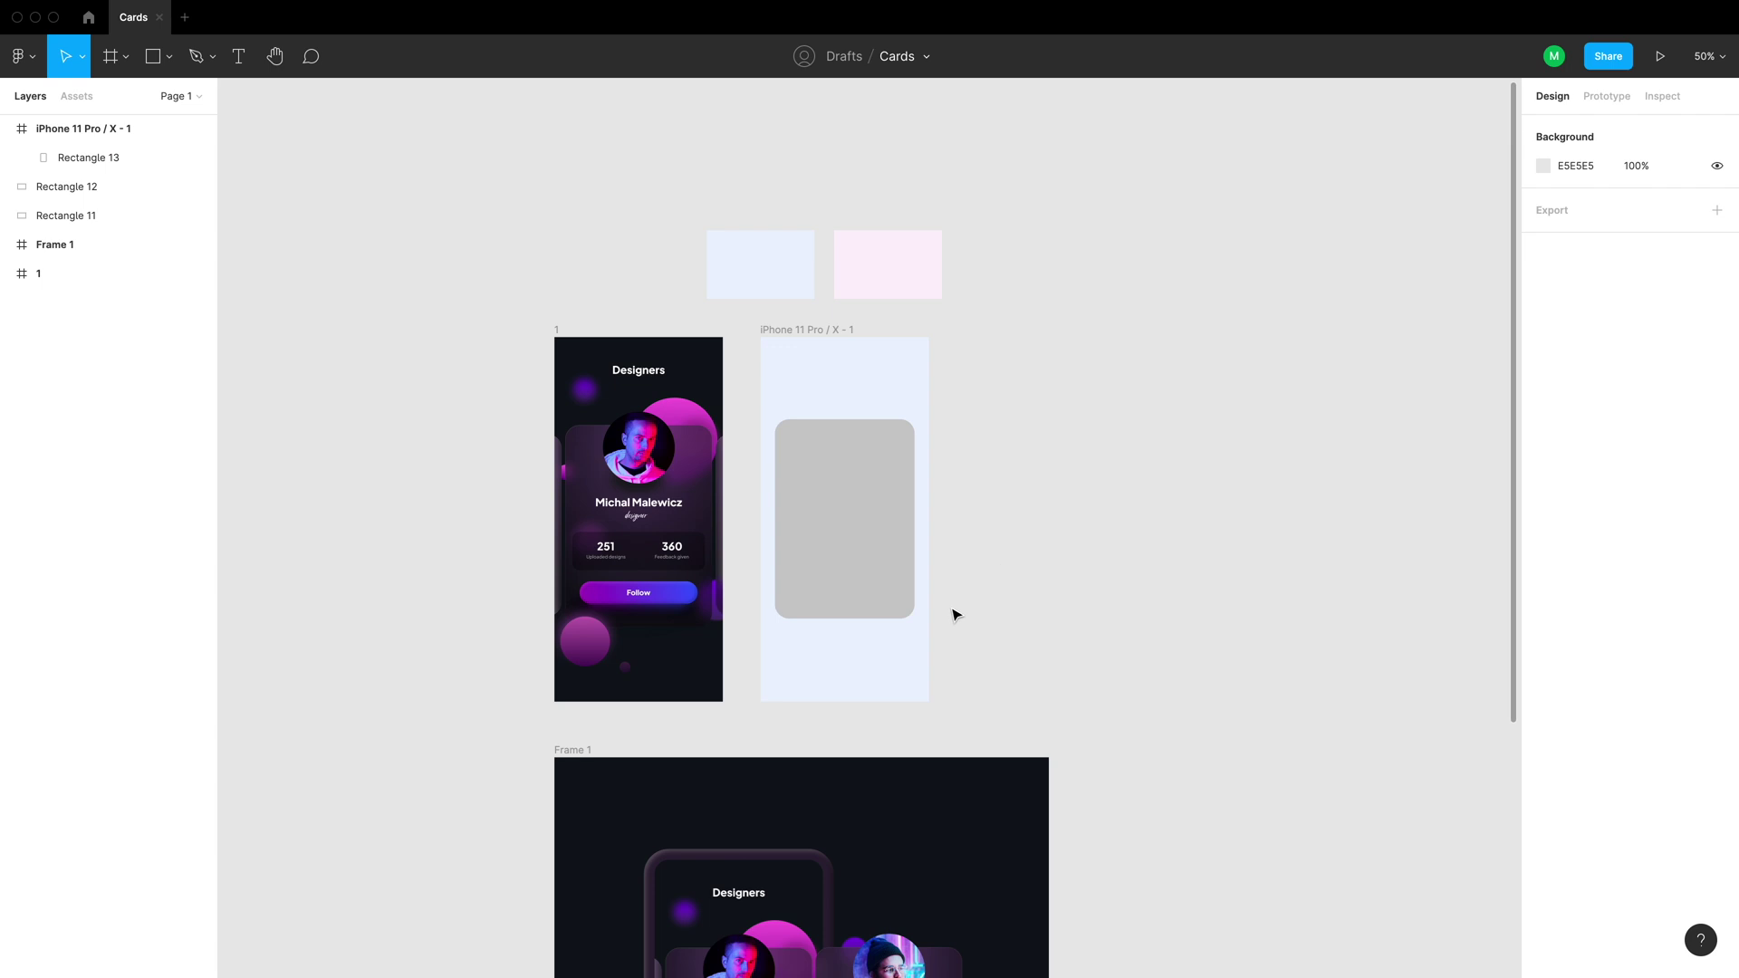
Fill the card rectangle with the phone frame's background colour E9F1FD using the eyedropper
{"action": "left_click", "coordinate": [803, 549]}
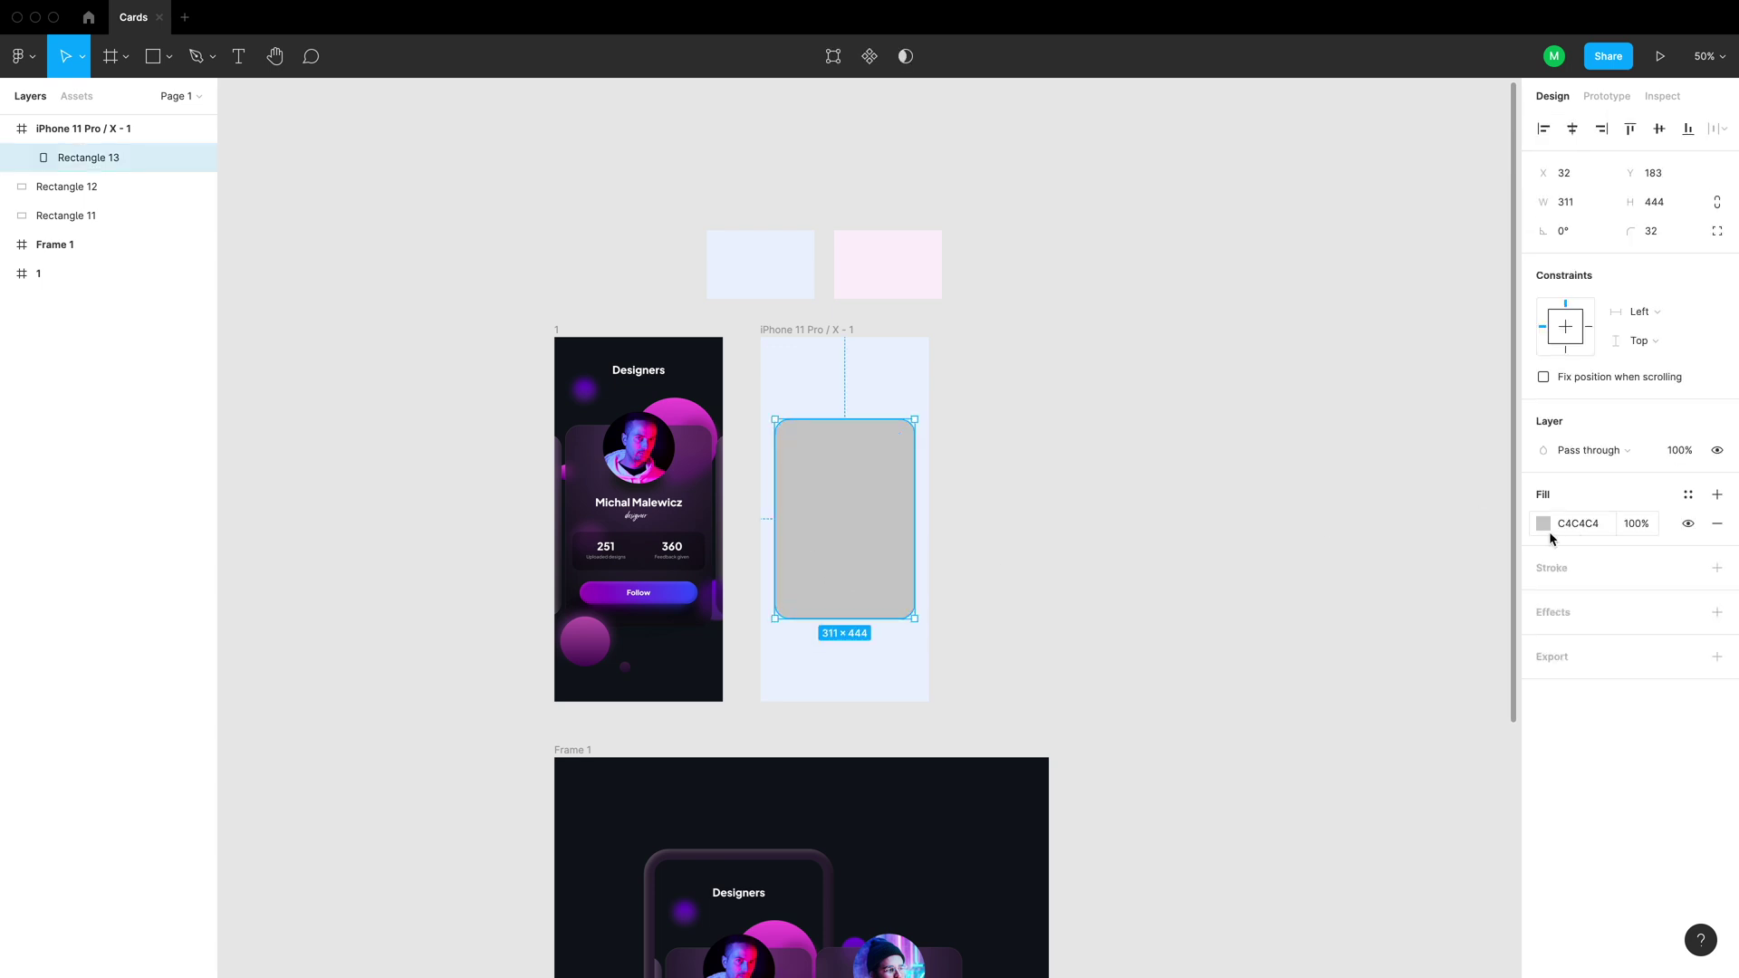
{"action": "left_click", "coordinate": [1546, 529]}
{"action": "left_click", "coordinate": [1331, 777]}
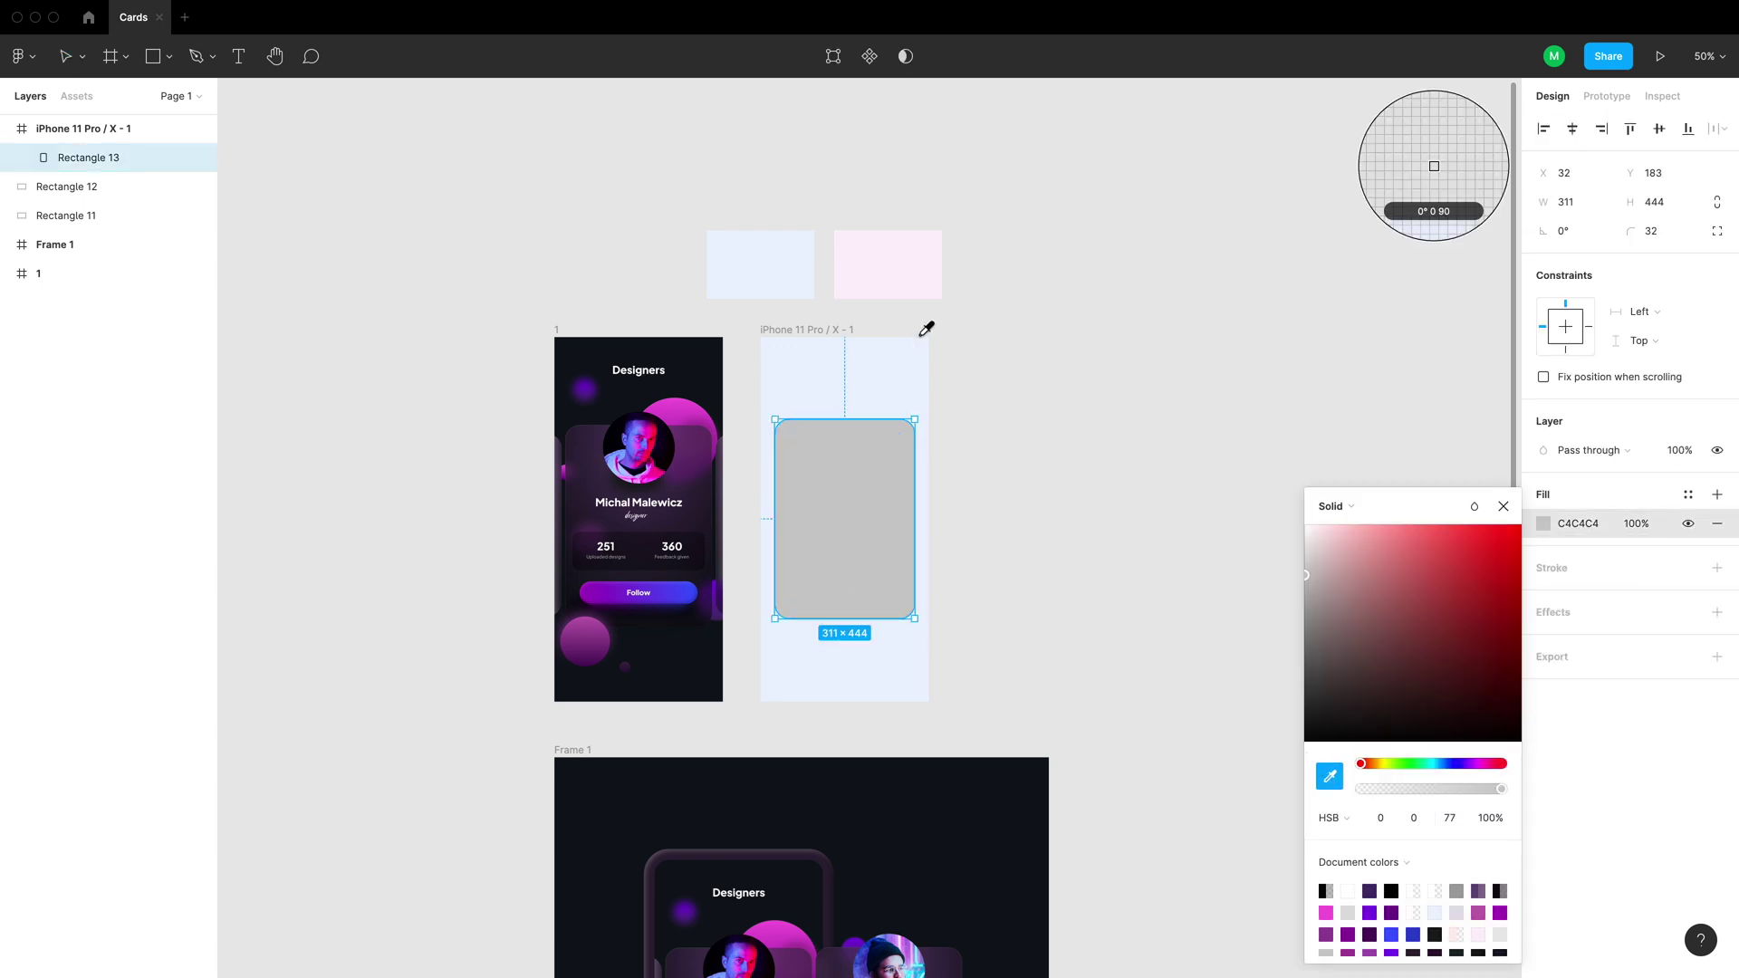
{"action": "left_click", "coordinate": [851, 373]}
{"action": "left_click", "coordinate": [957, 563]}
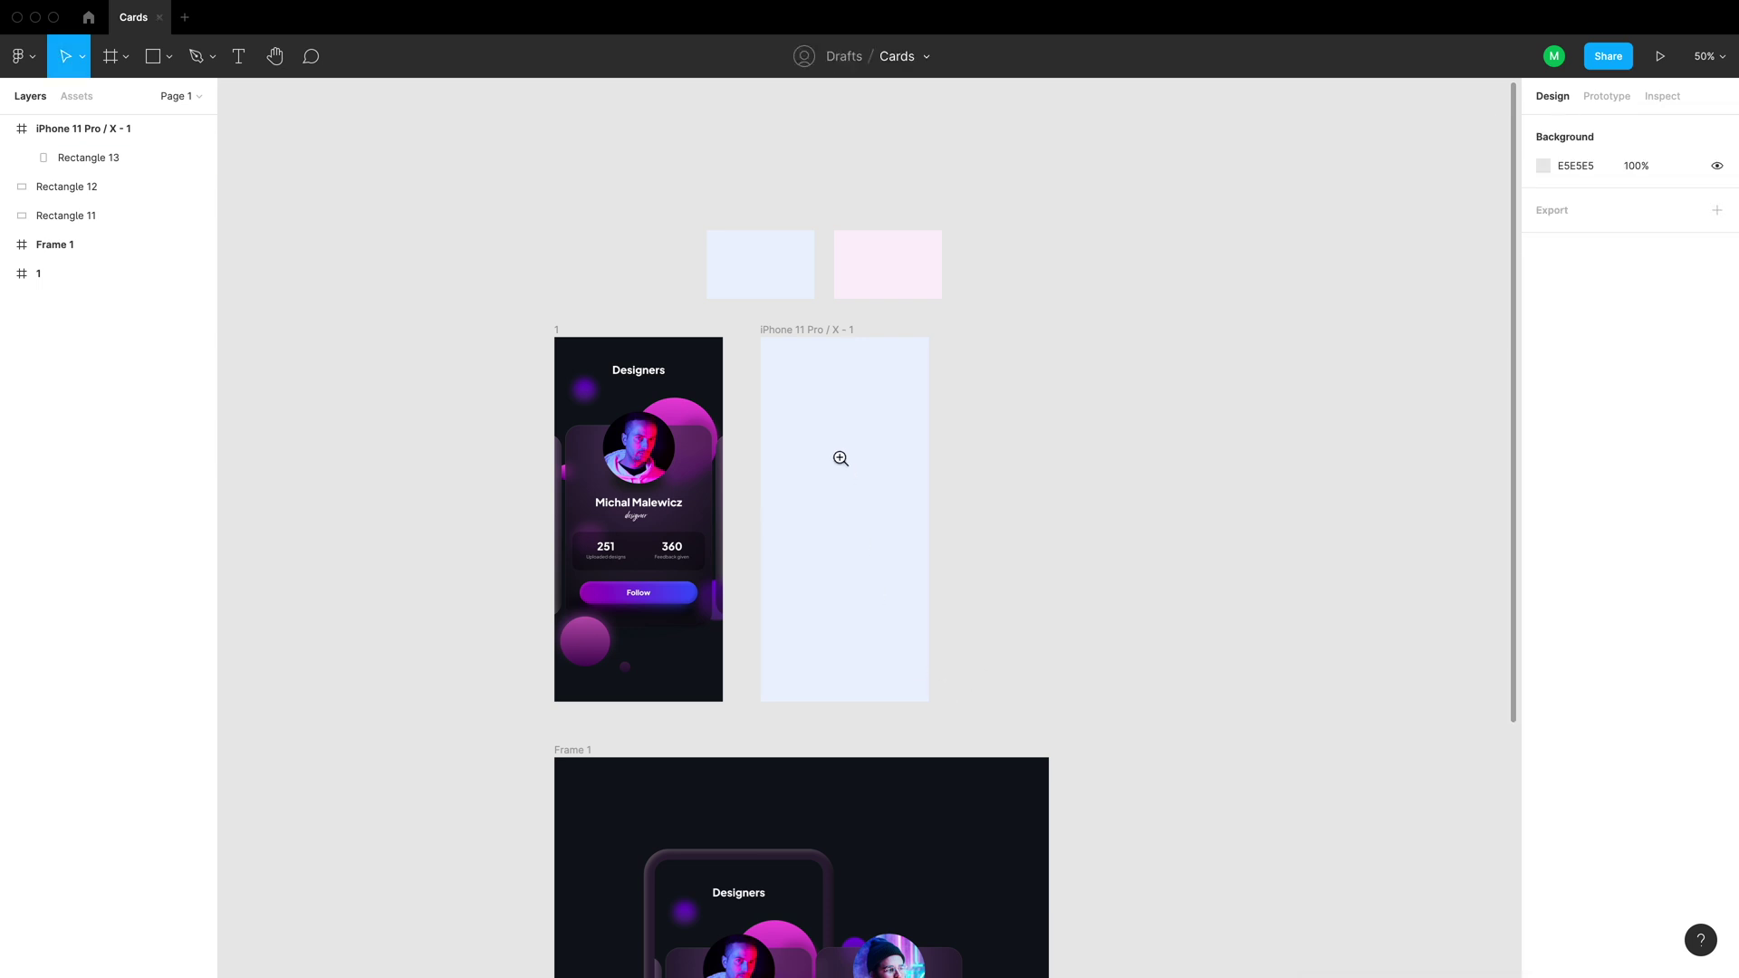
Add a drop shadow to the card with X 8, Y 8 and blur 16
{"action": "scroll", "coordinate": [839, 458], "scroll_direction": "up", "scroll_amount": 5}
{"action": "left_click", "coordinate": [831, 509]}
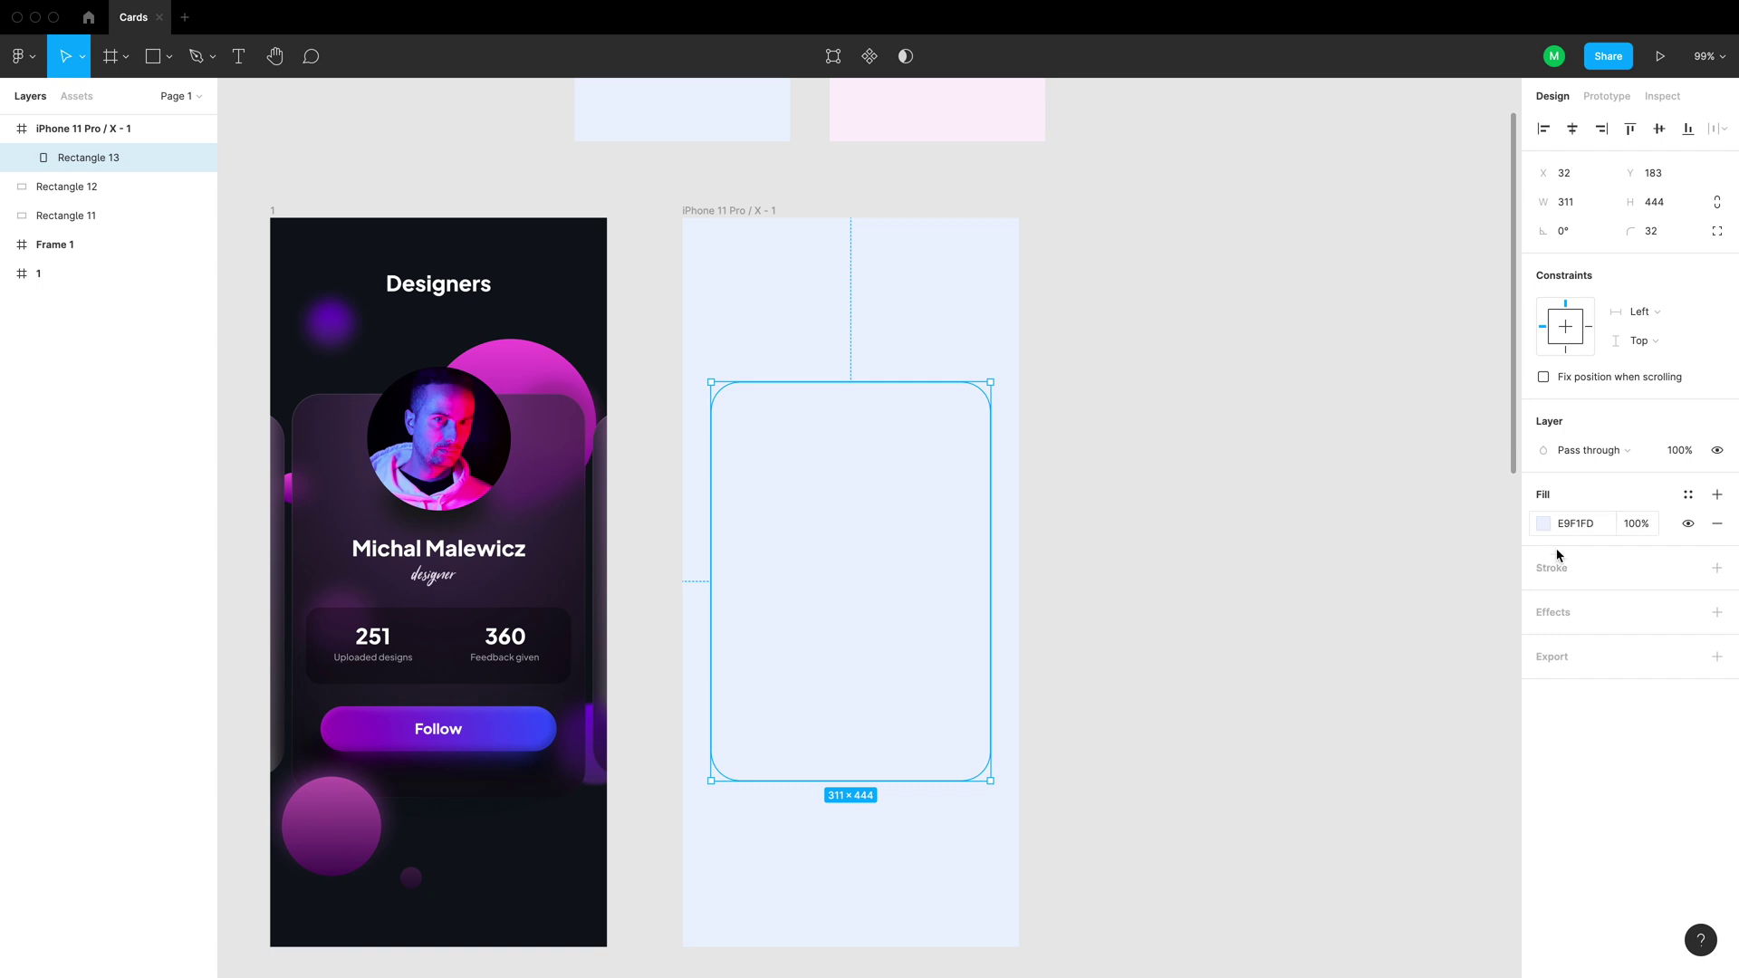
{"action": "left_click", "coordinate": [1597, 606]}
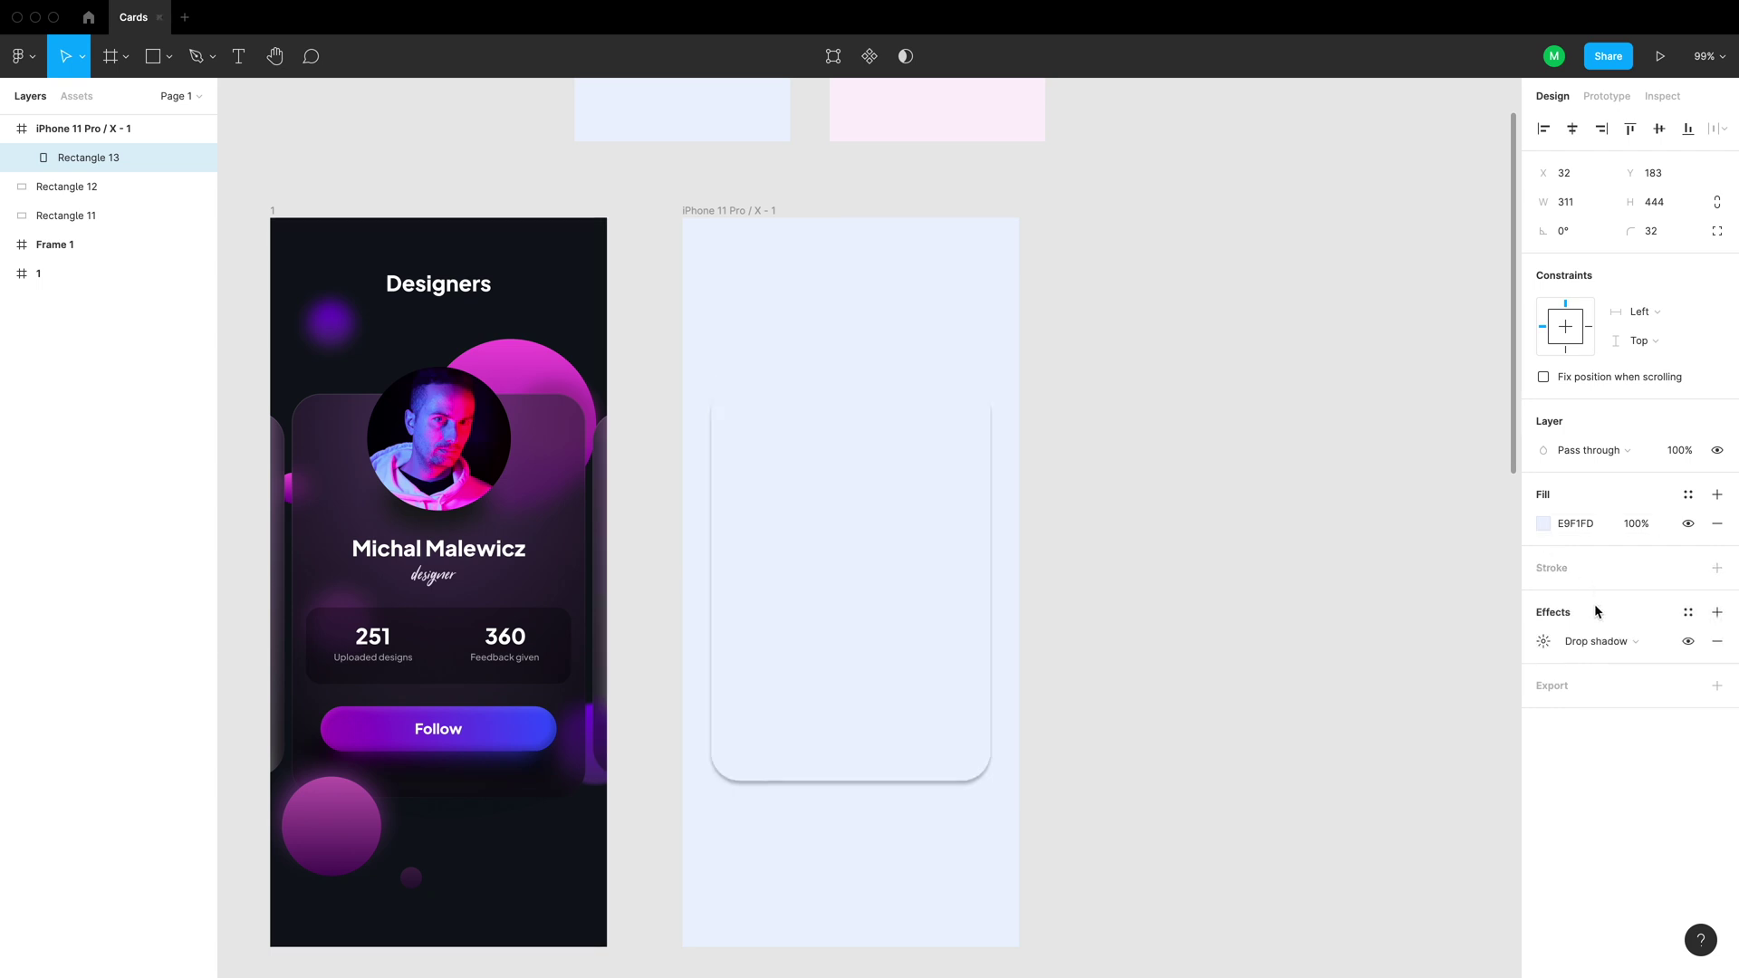
{"action": "left_click", "coordinate": [1543, 641]}
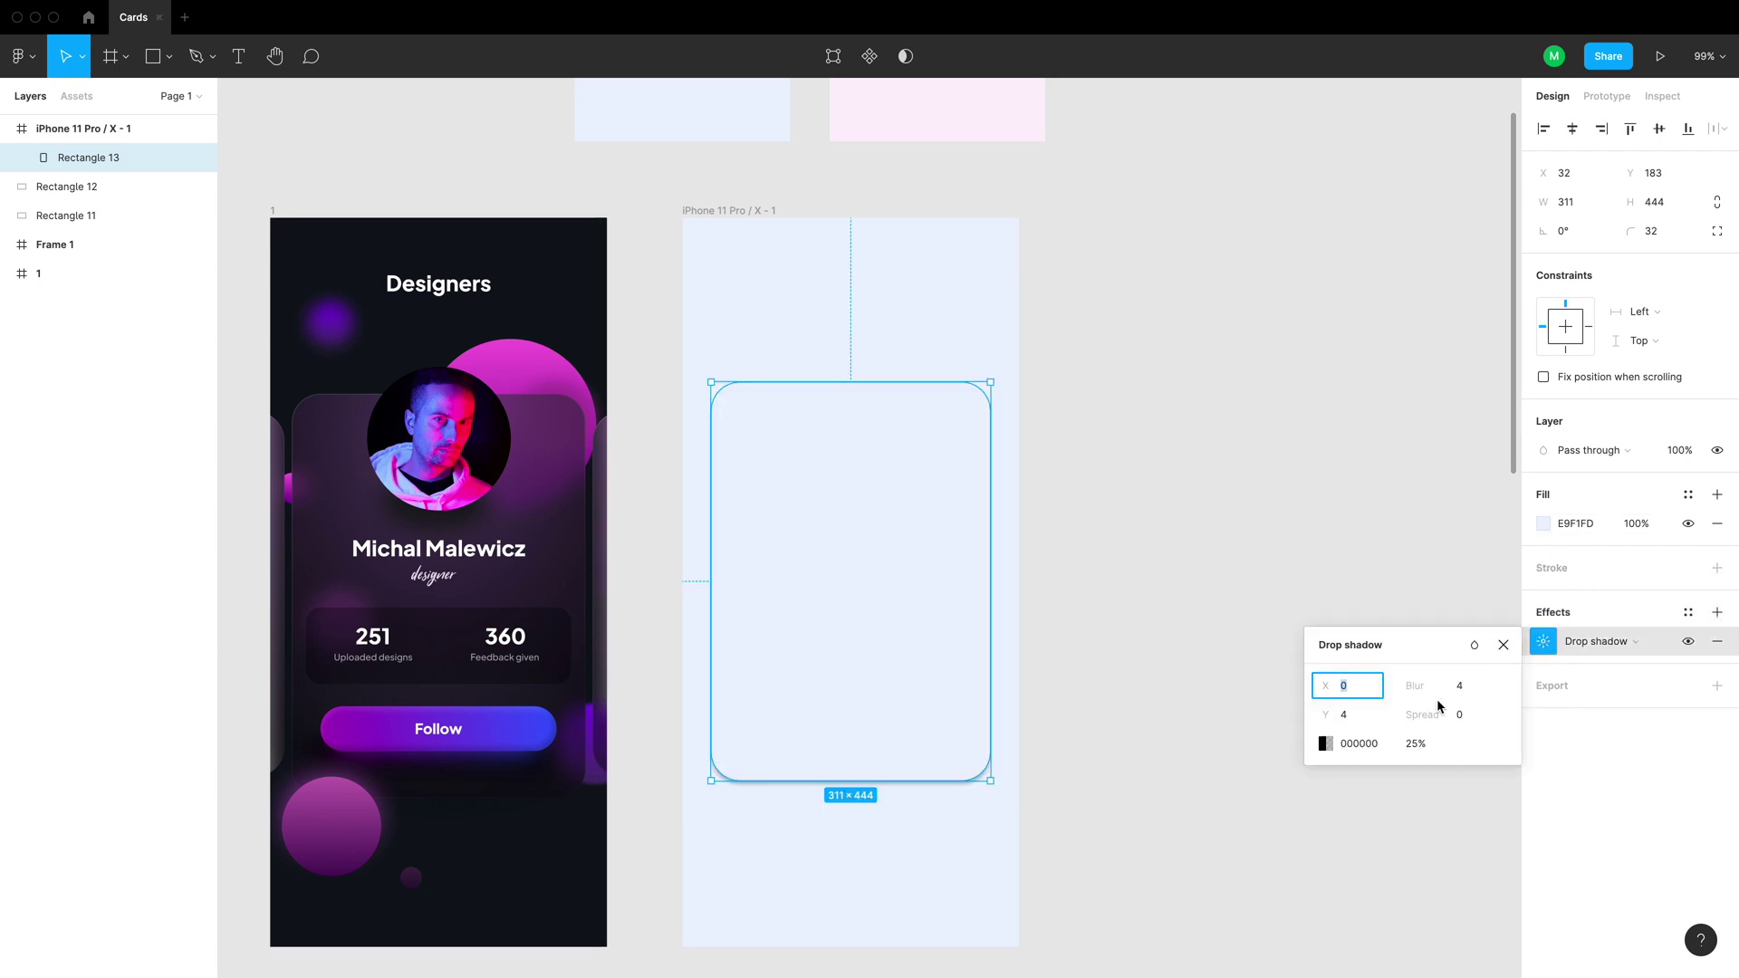
{"action": "type", "text": "8"}
{"action": "key", "text": "Tab"}
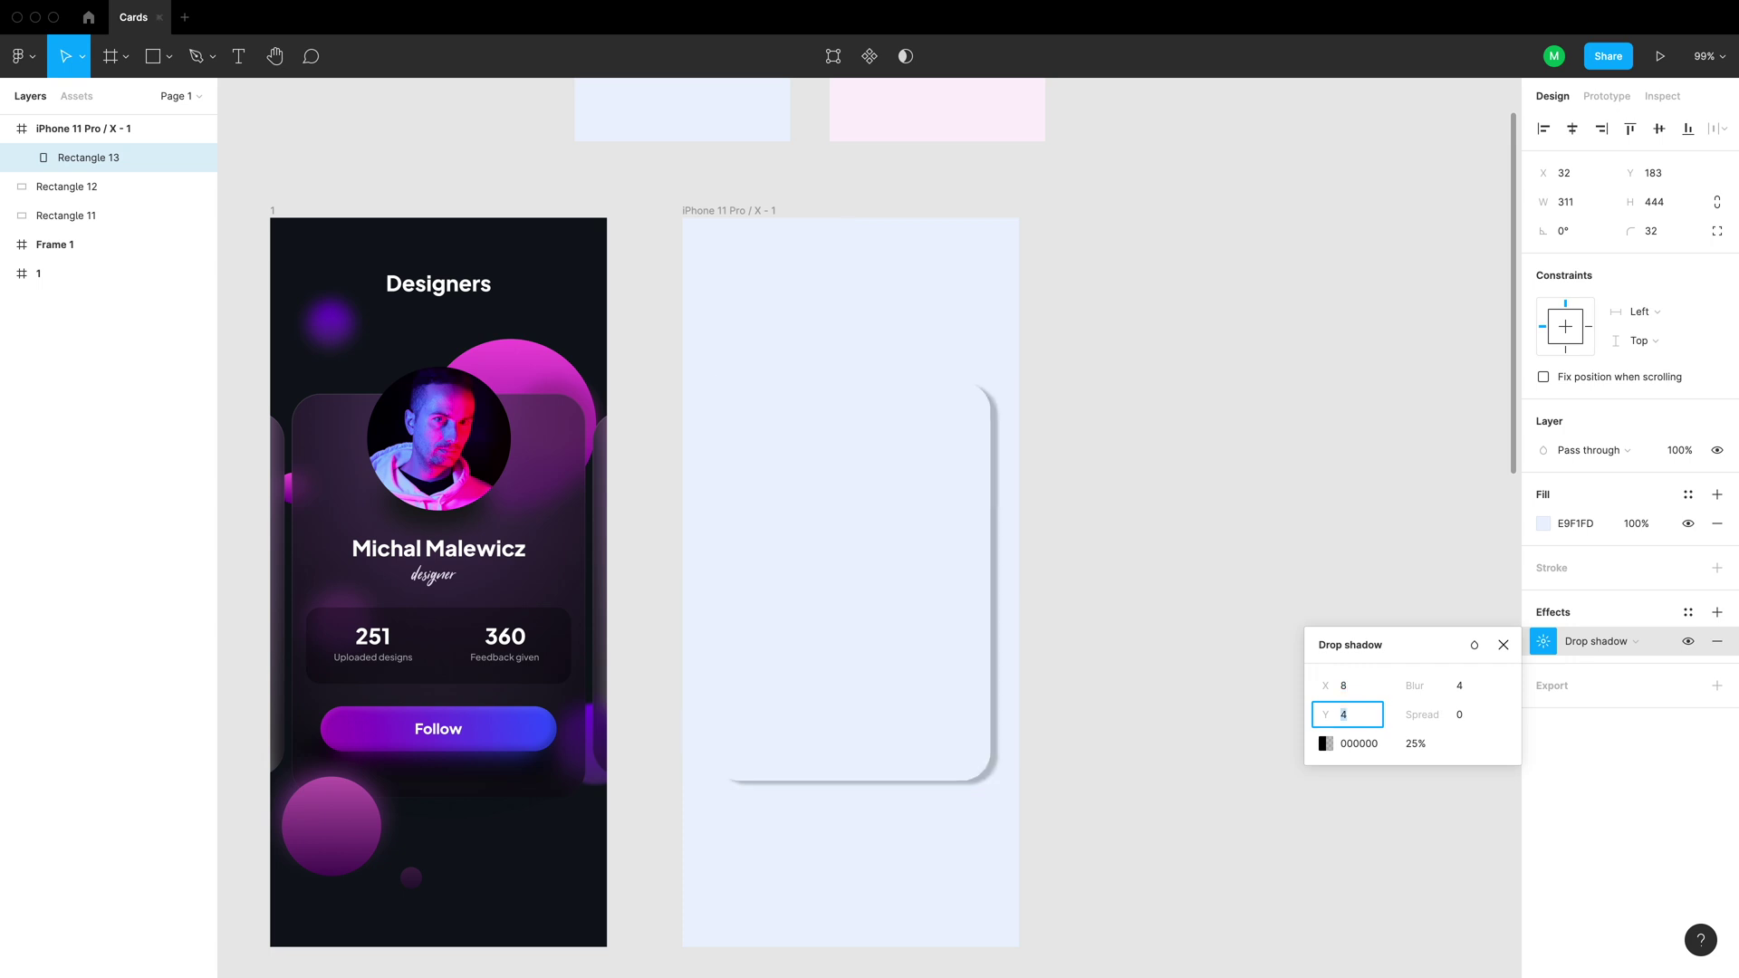
{"action": "key", "text": "Tab"}
{"action": "key", "text": "Return"}
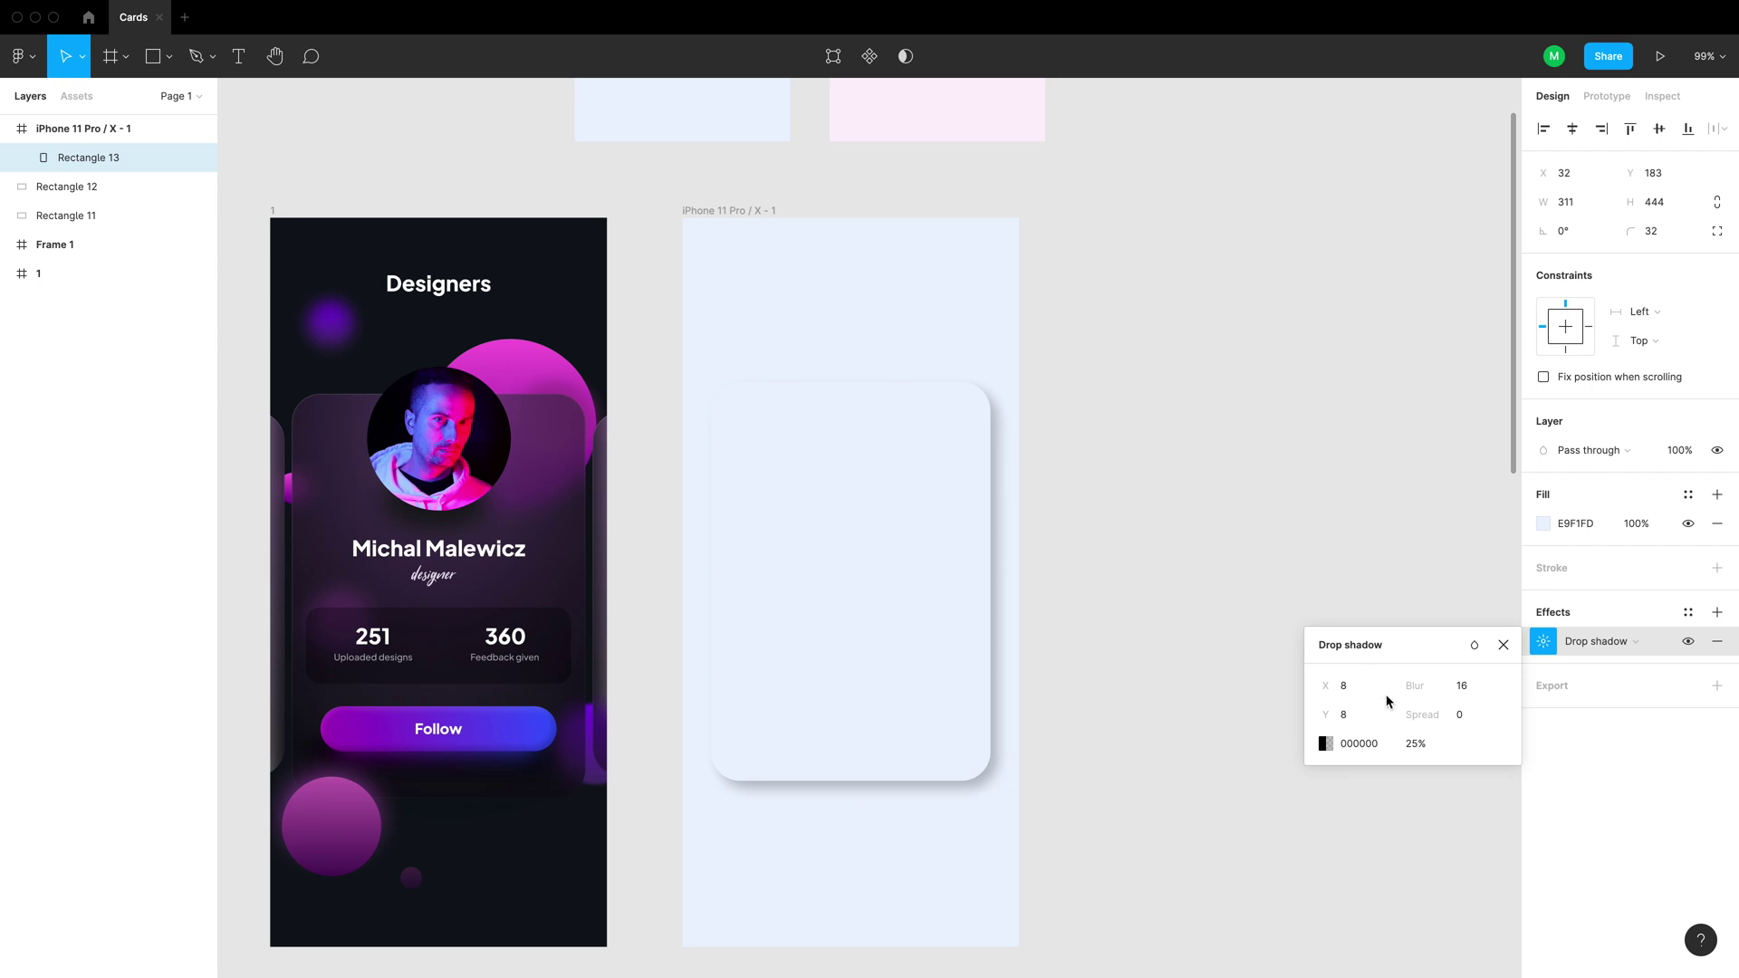
Sample the card's fill as the drop shadow colour and lower its HSB brightness to 89
{"action": "left_click", "coordinate": [1326, 744]}
{"action": "left_click", "coordinate": [1113, 777]}
{"action": "left_click", "coordinate": [943, 728]}
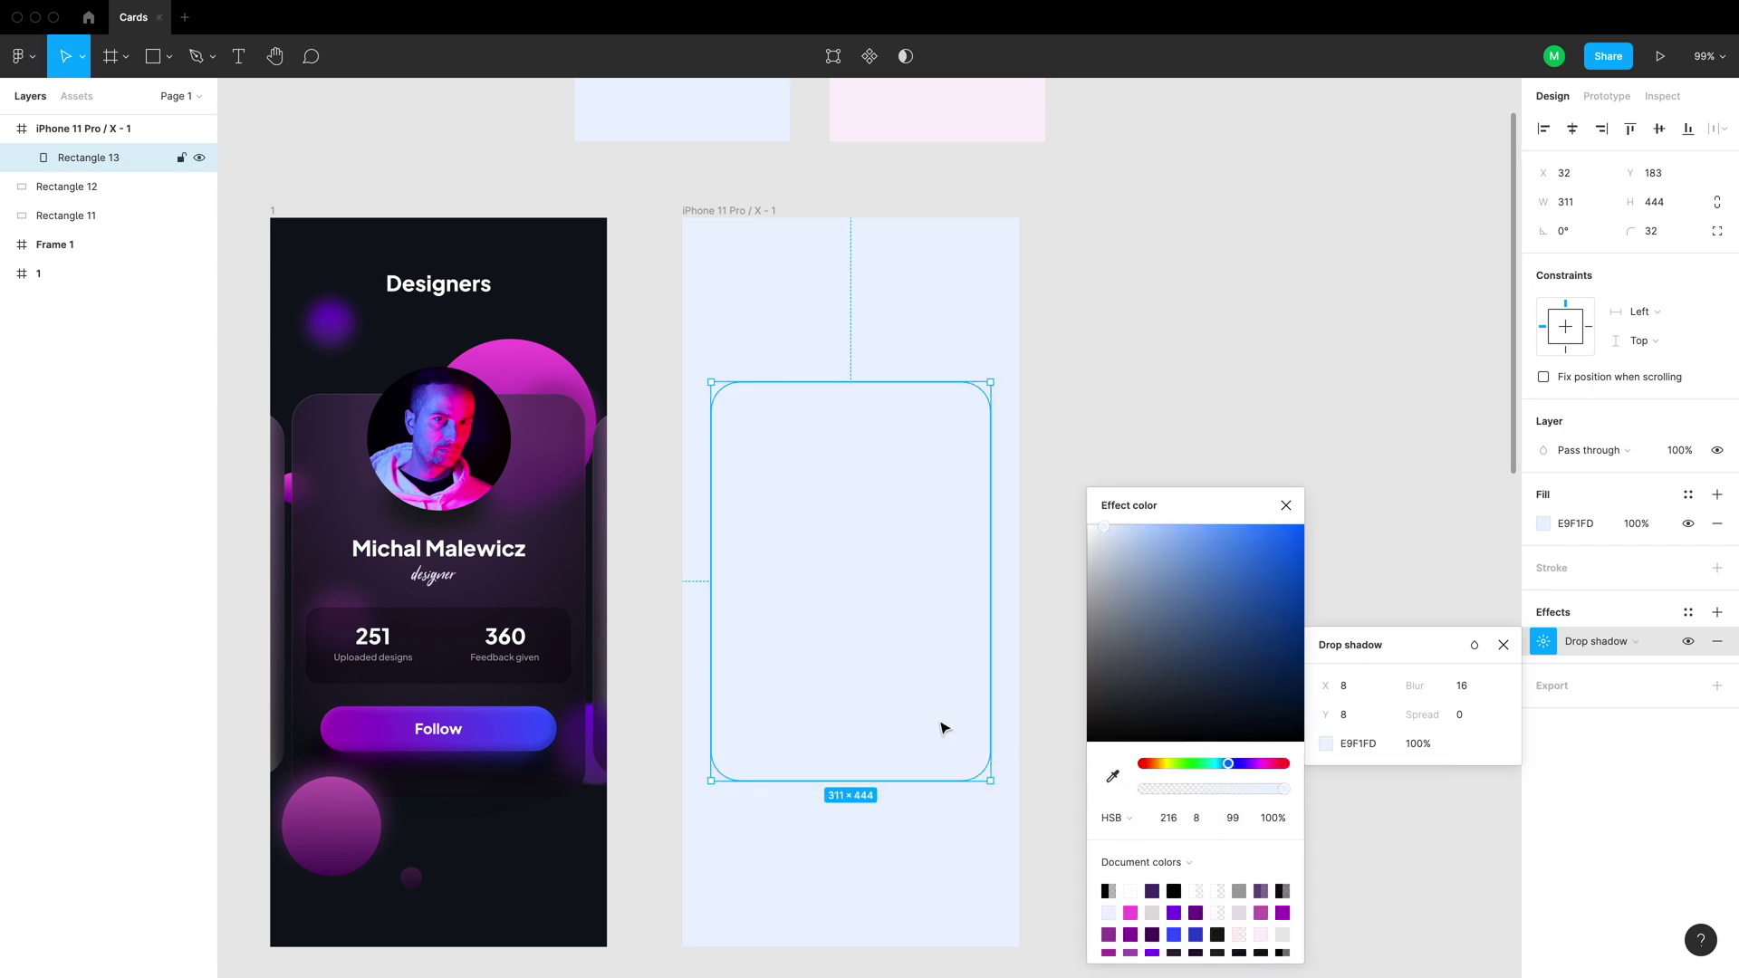
{"action": "left_click", "coordinate": [1234, 818]}
{"action": "type", "text": "89"}
{"action": "key", "text": "Return"}
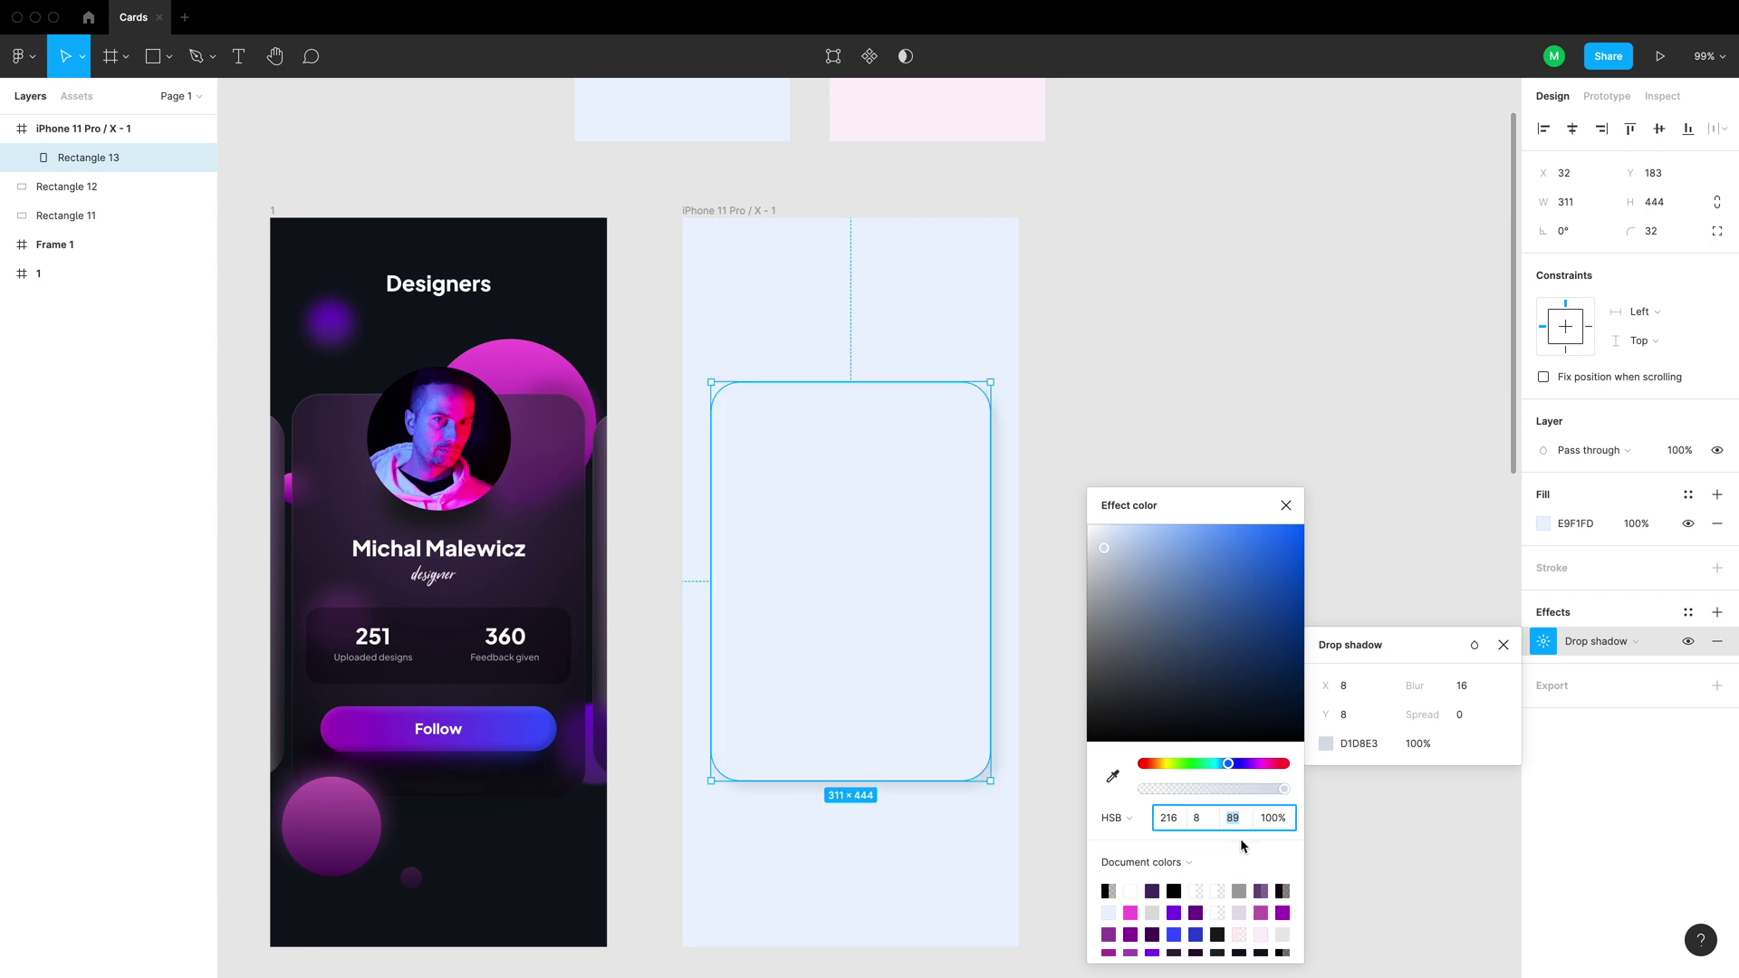
Set the drop shadow colour's HSB saturation to 10 and brightness to 95, giving DAE4F2
{"action": "left_click", "coordinate": [1194, 818]}
{"action": "type", "text": "9"}
{"action": "key", "text": "Return"}
{"action": "type", "text": "20"}
{"action": "key", "text": "Return"}
{"action": "type", "text": "10"}
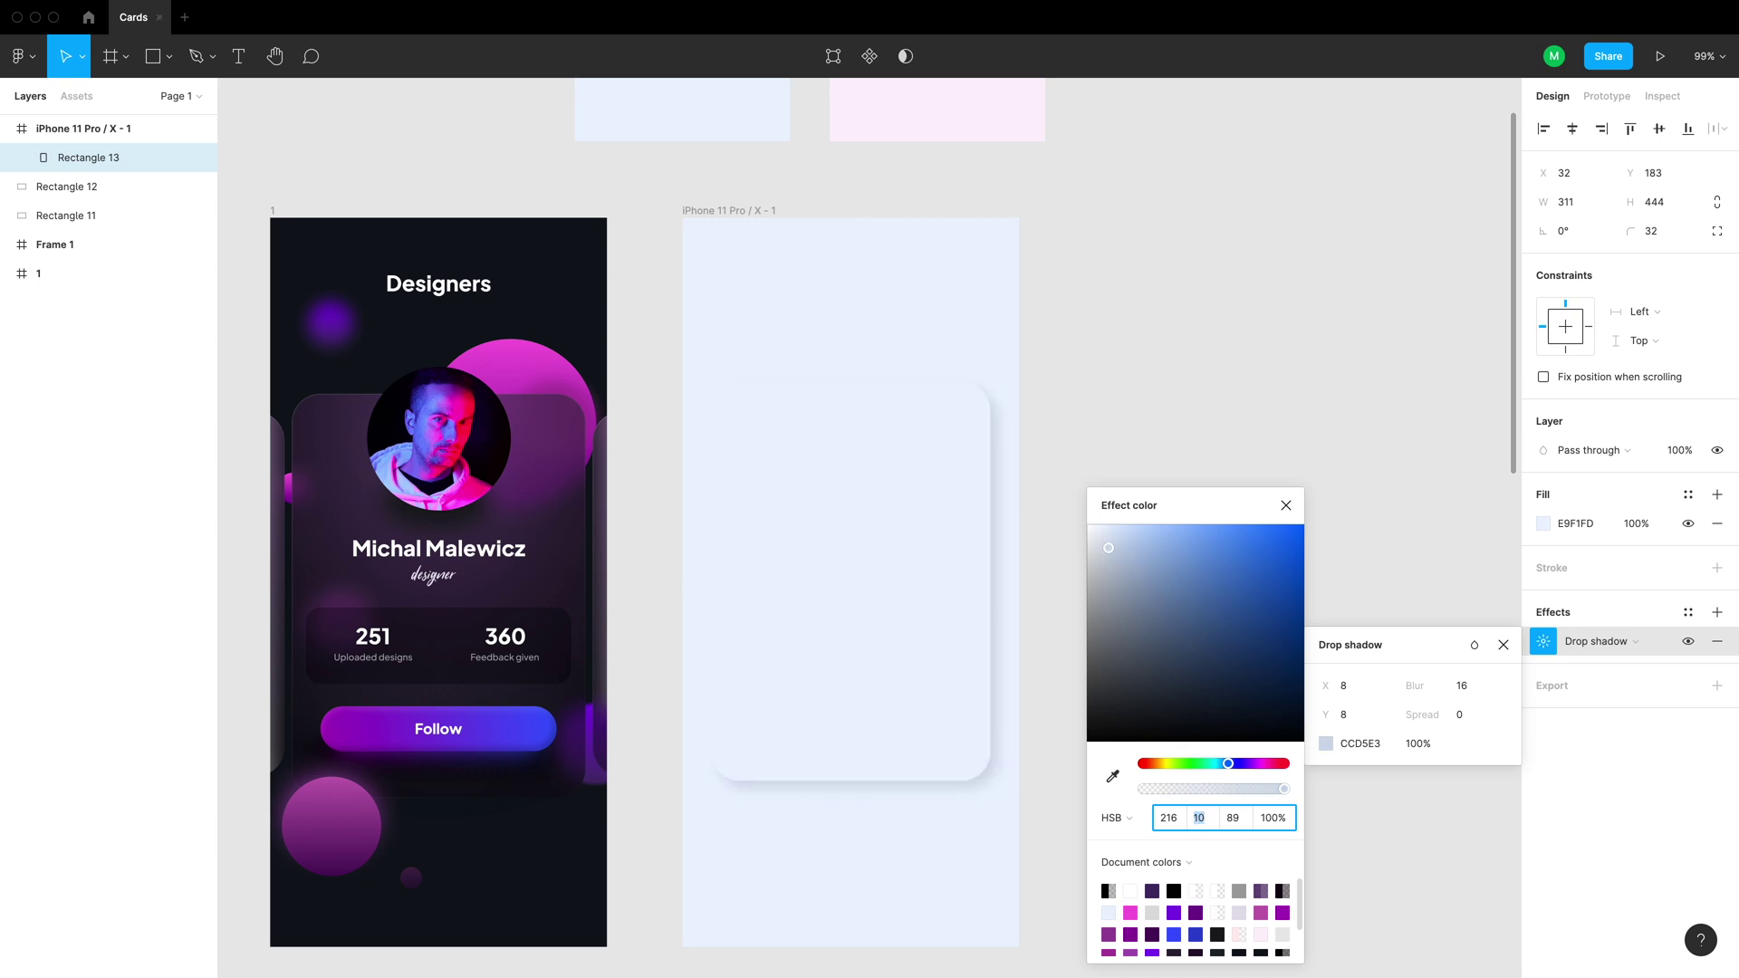
{"action": "key", "text": "Tab"}
{"action": "key", "text": "Up"}
{"action": "key", "text": "Up"}
{"action": "key", "text": "Up"}
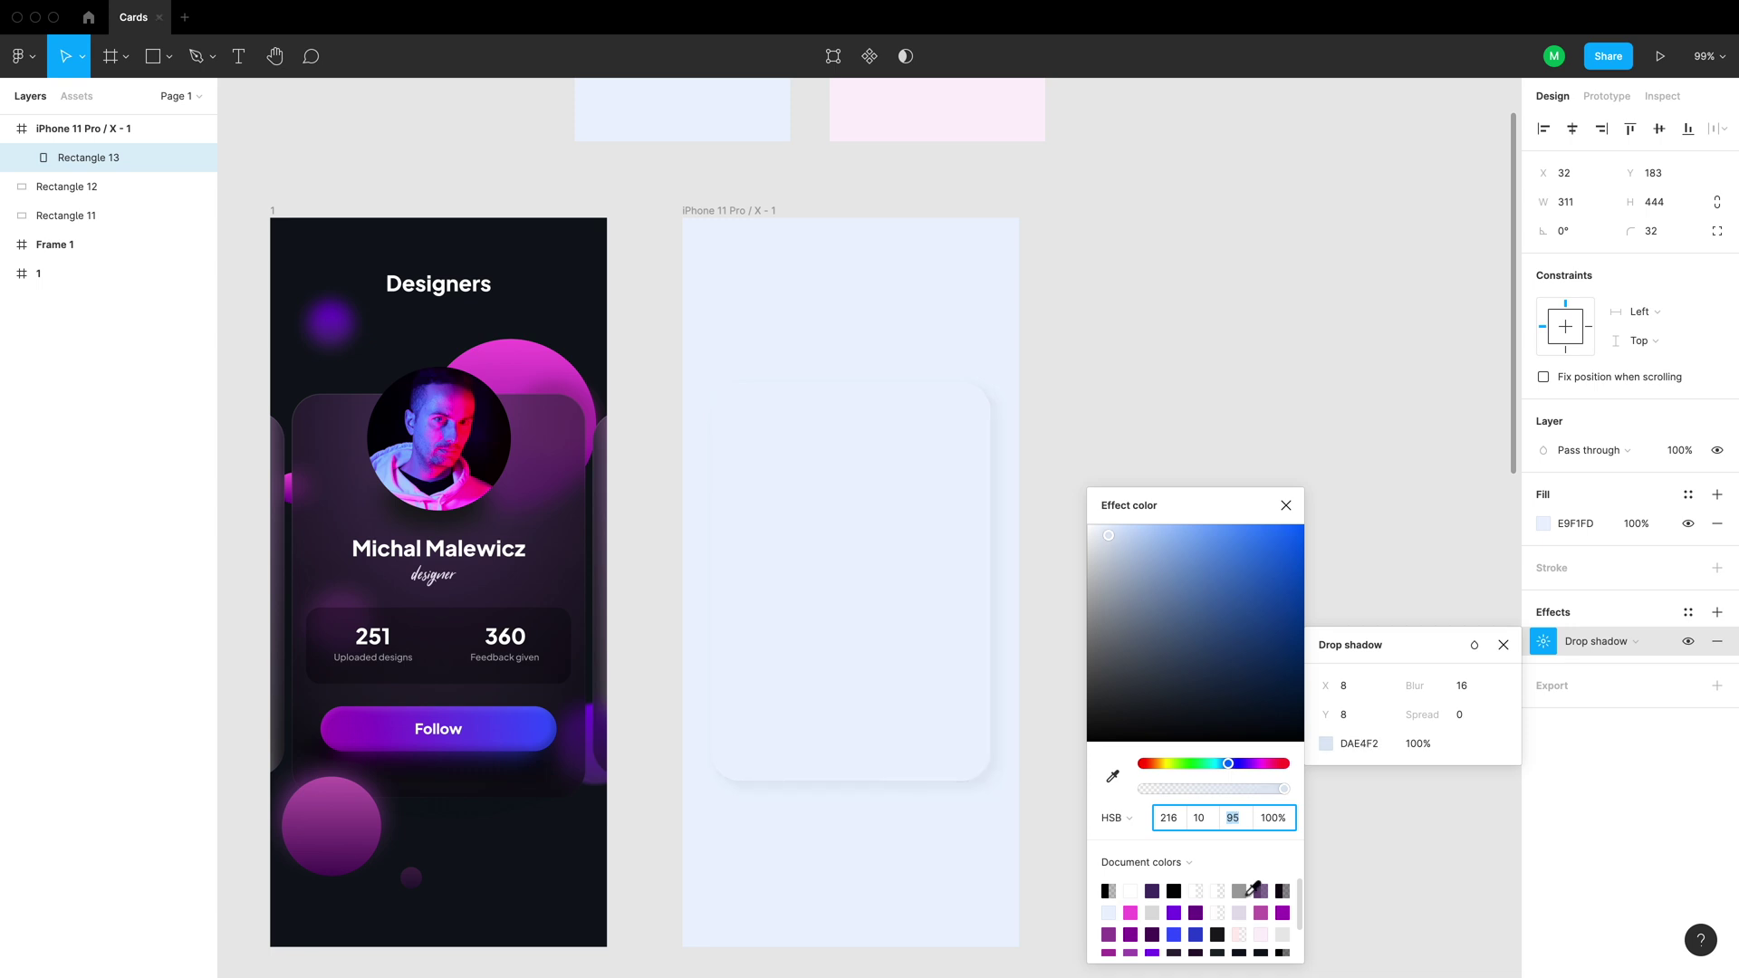
Set the card's drop shadow blur to 32
{"action": "left_click", "coordinate": [1476, 693]}
{"action": "type", "text": "32"}
{"action": "key", "text": "Return"}
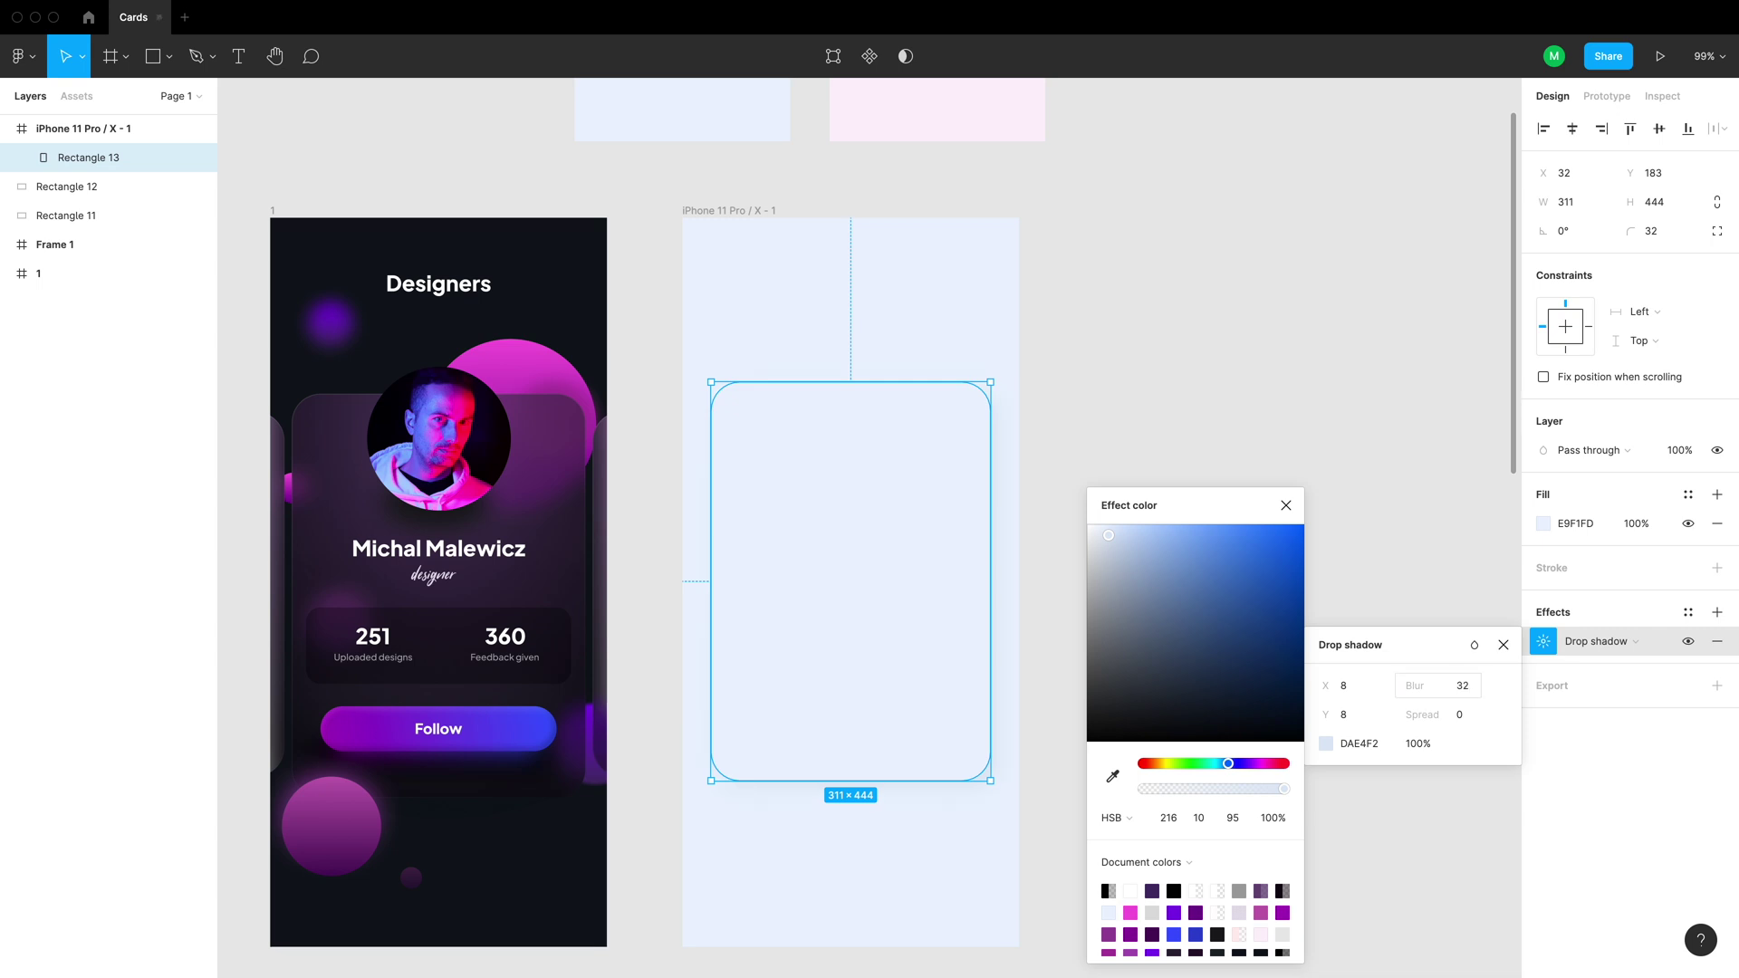
{"action": "left_click", "coordinate": [1033, 897]}
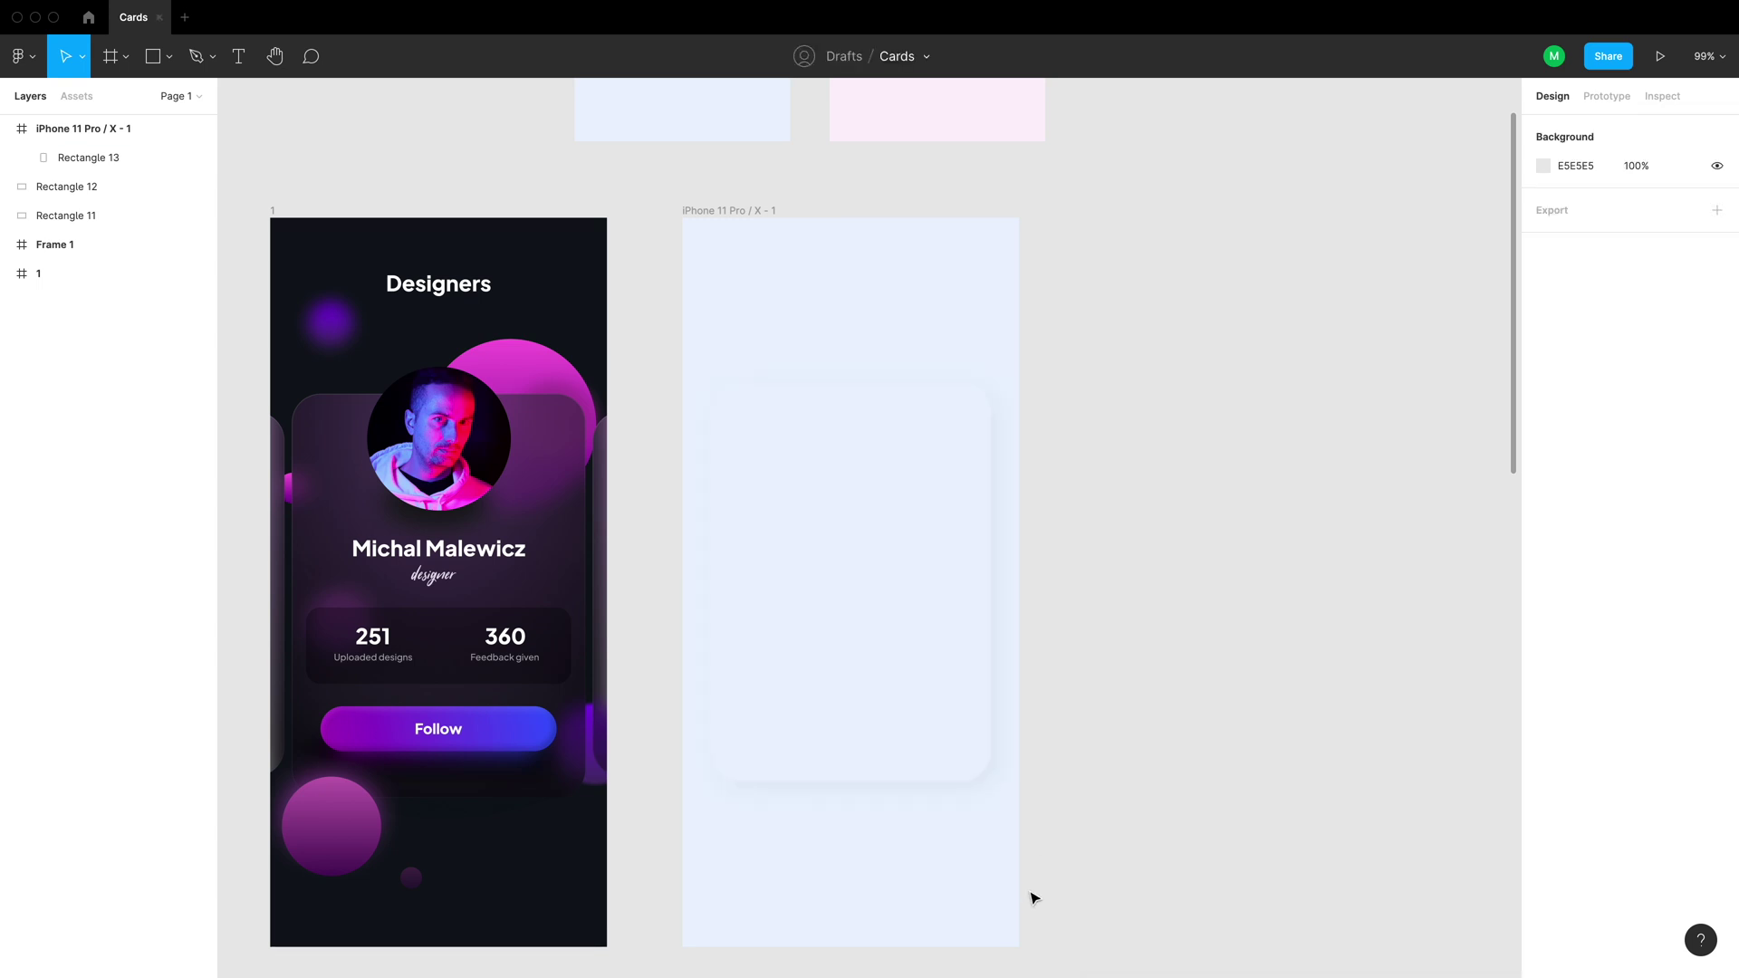
{"action": "left_click", "coordinate": [905, 691]}
{"action": "left_click", "coordinate": [1195, 680]}
{"action": "scroll", "coordinate": [878, 660], "scroll_direction": "down", "scroll_amount": 3}
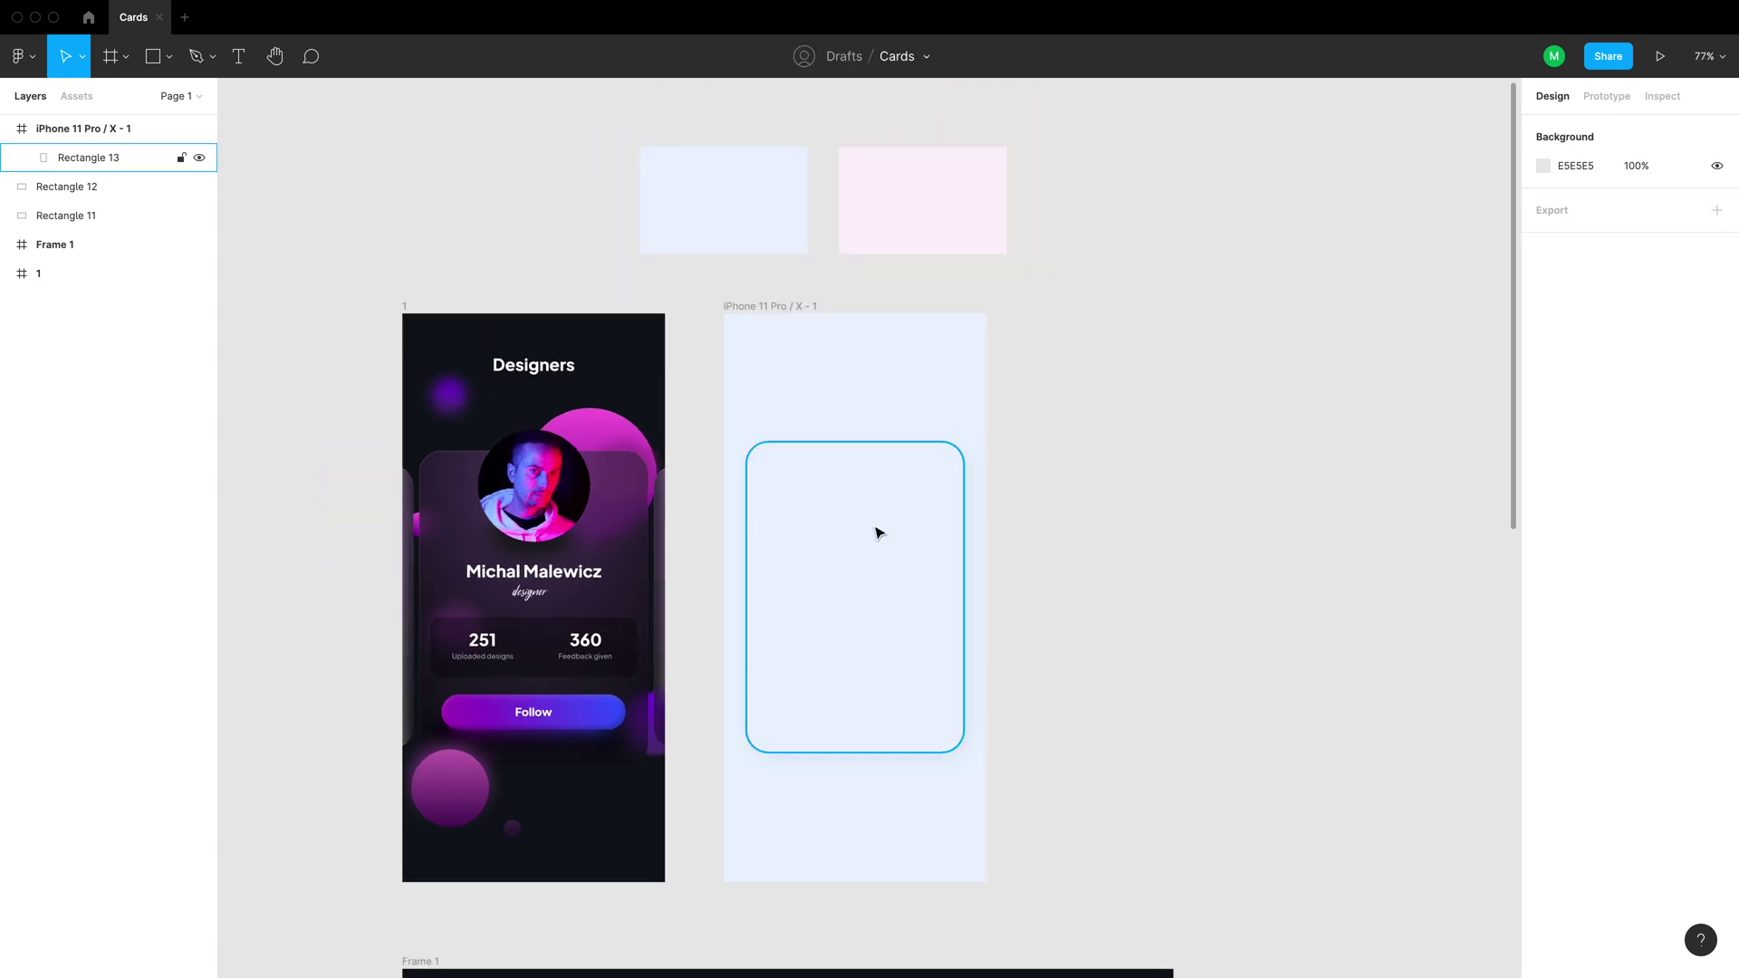
{"action": "scroll", "coordinate": [859, 519], "scroll_direction": "up", "scroll_amount": 5}
{"action": "scroll", "coordinate": [859, 521], "scroll_direction": "down", "scroll_amount": 2}
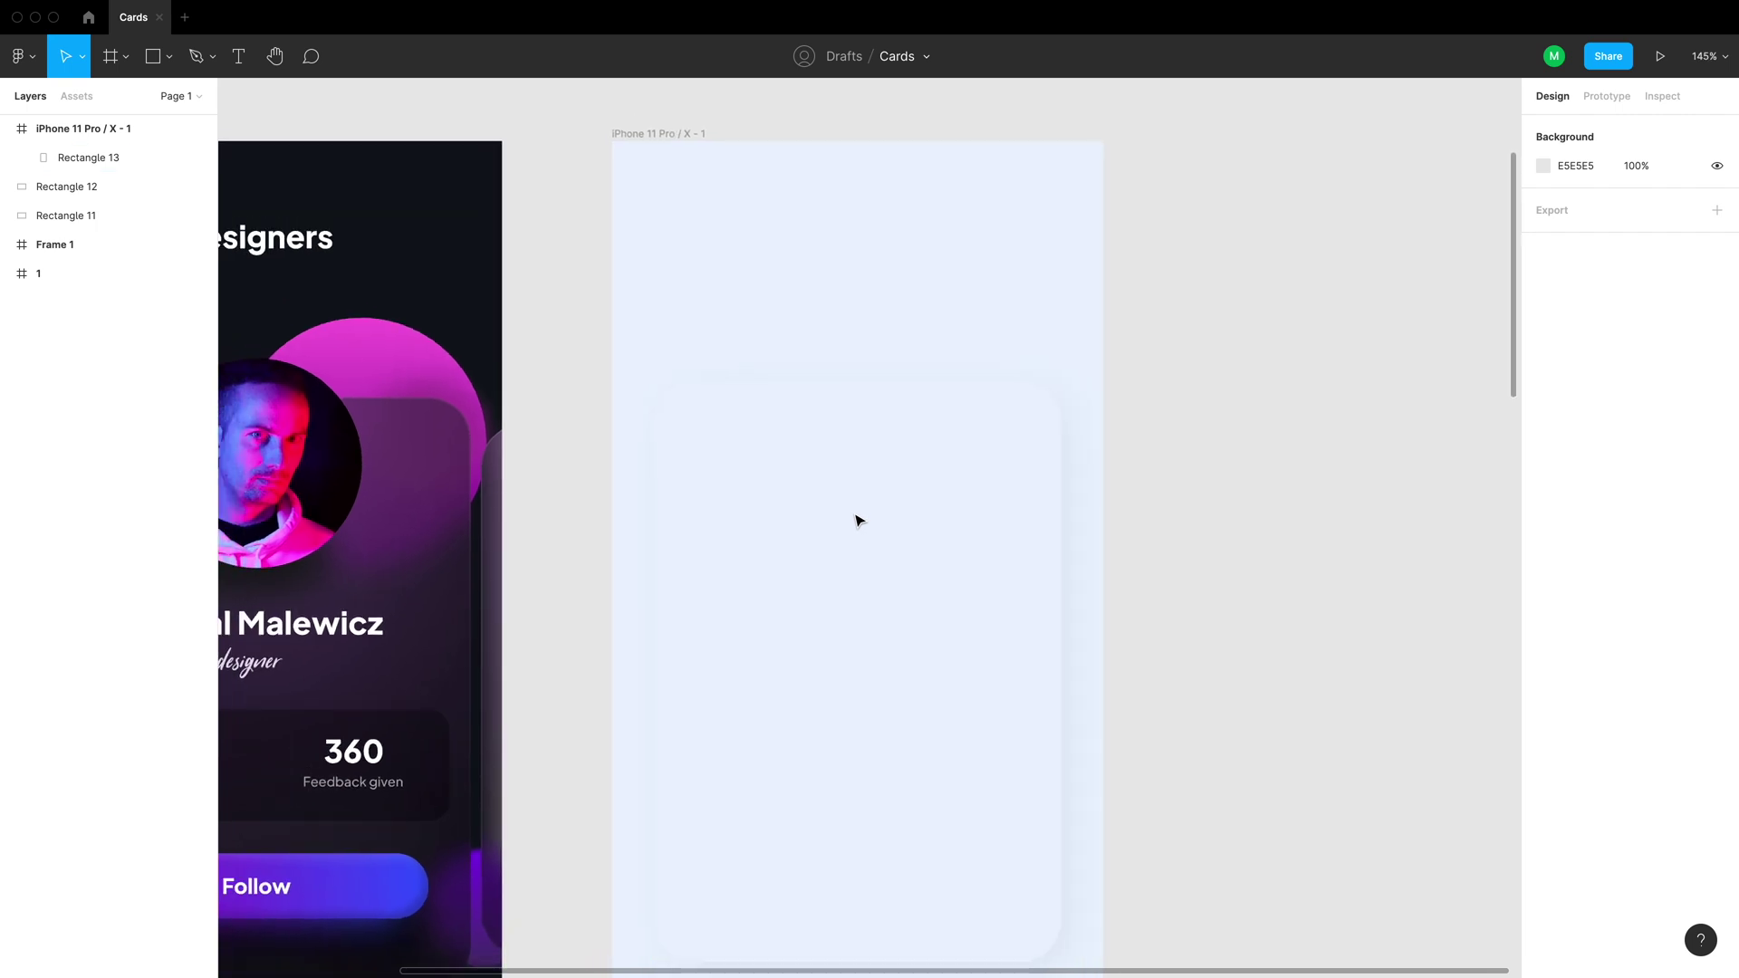
Add a second drop shadow to the card with X -8, Y -8 and blur 32
{"action": "left_click", "coordinate": [893, 637]}
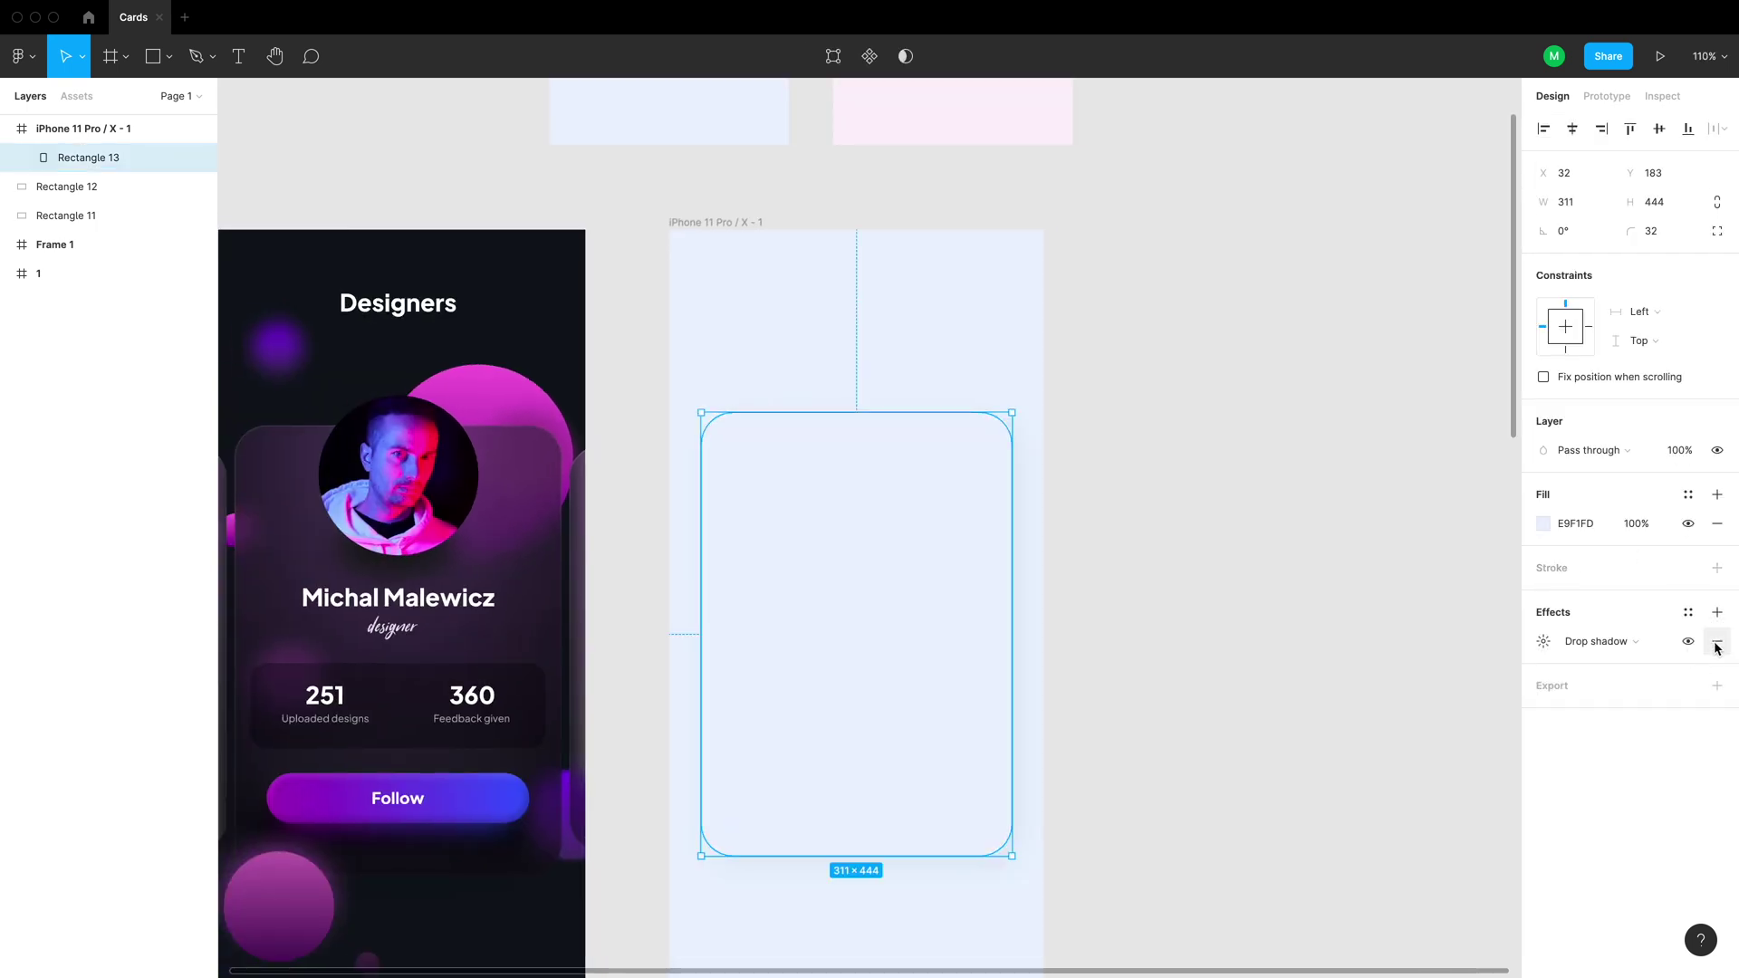
{"action": "left_click", "coordinate": [1718, 613]}
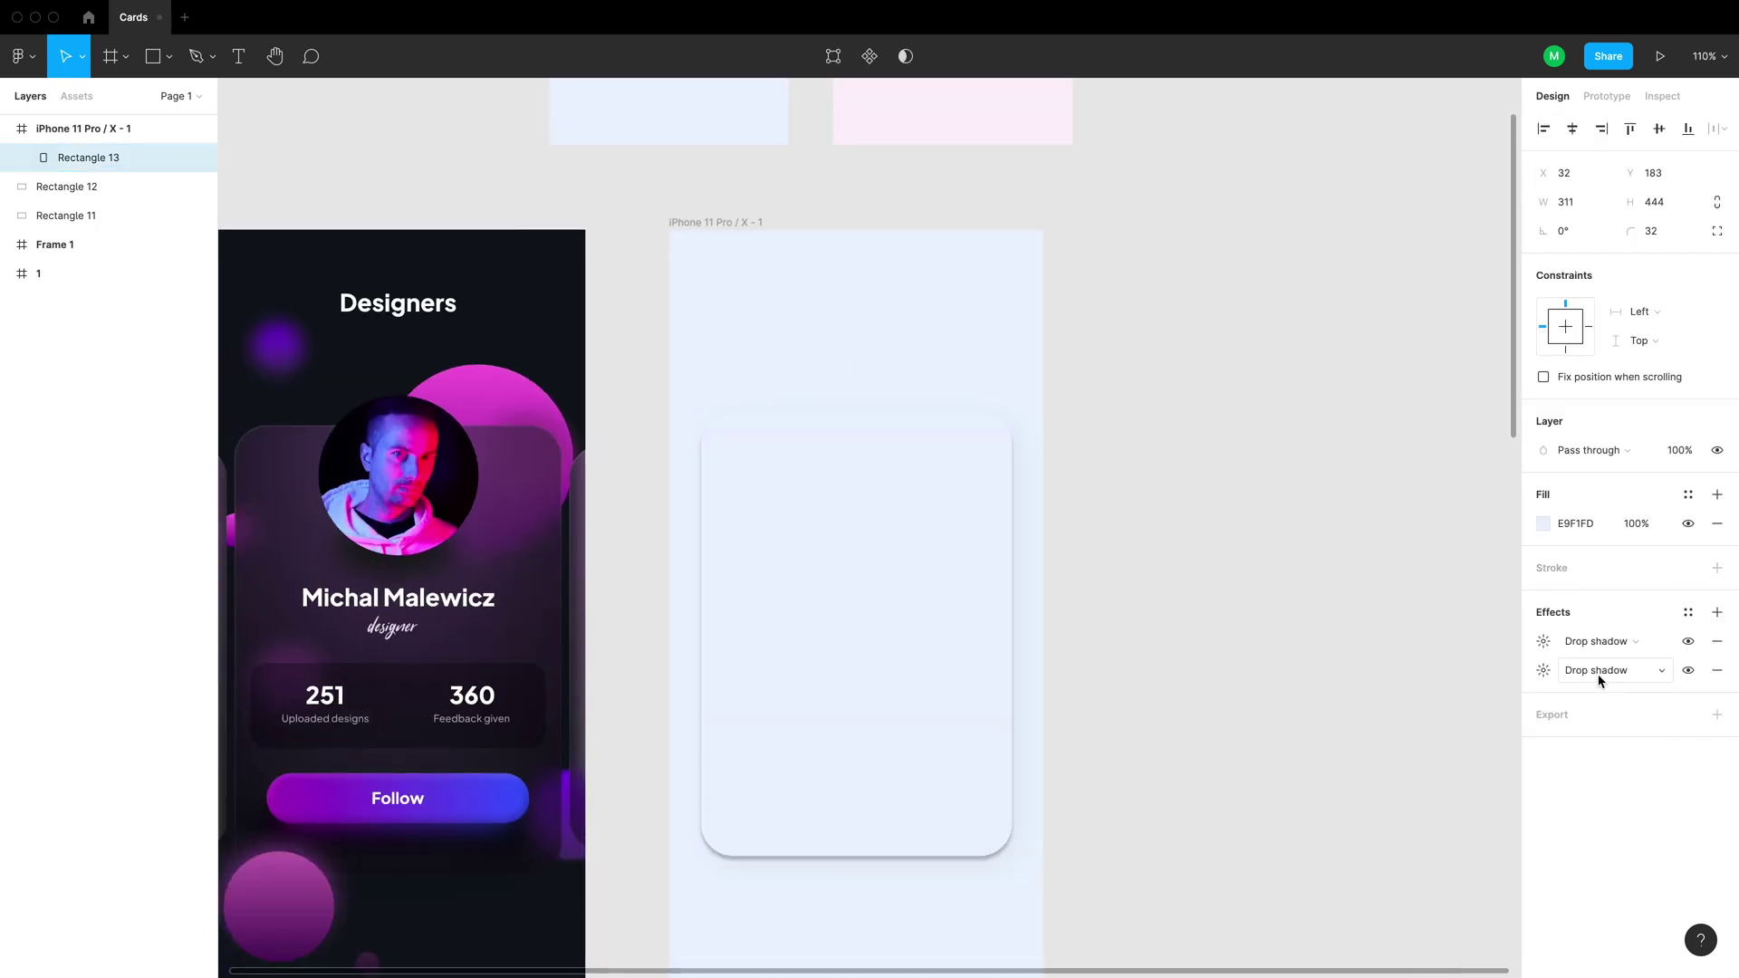
{"action": "left_click", "coordinate": [1546, 671]}
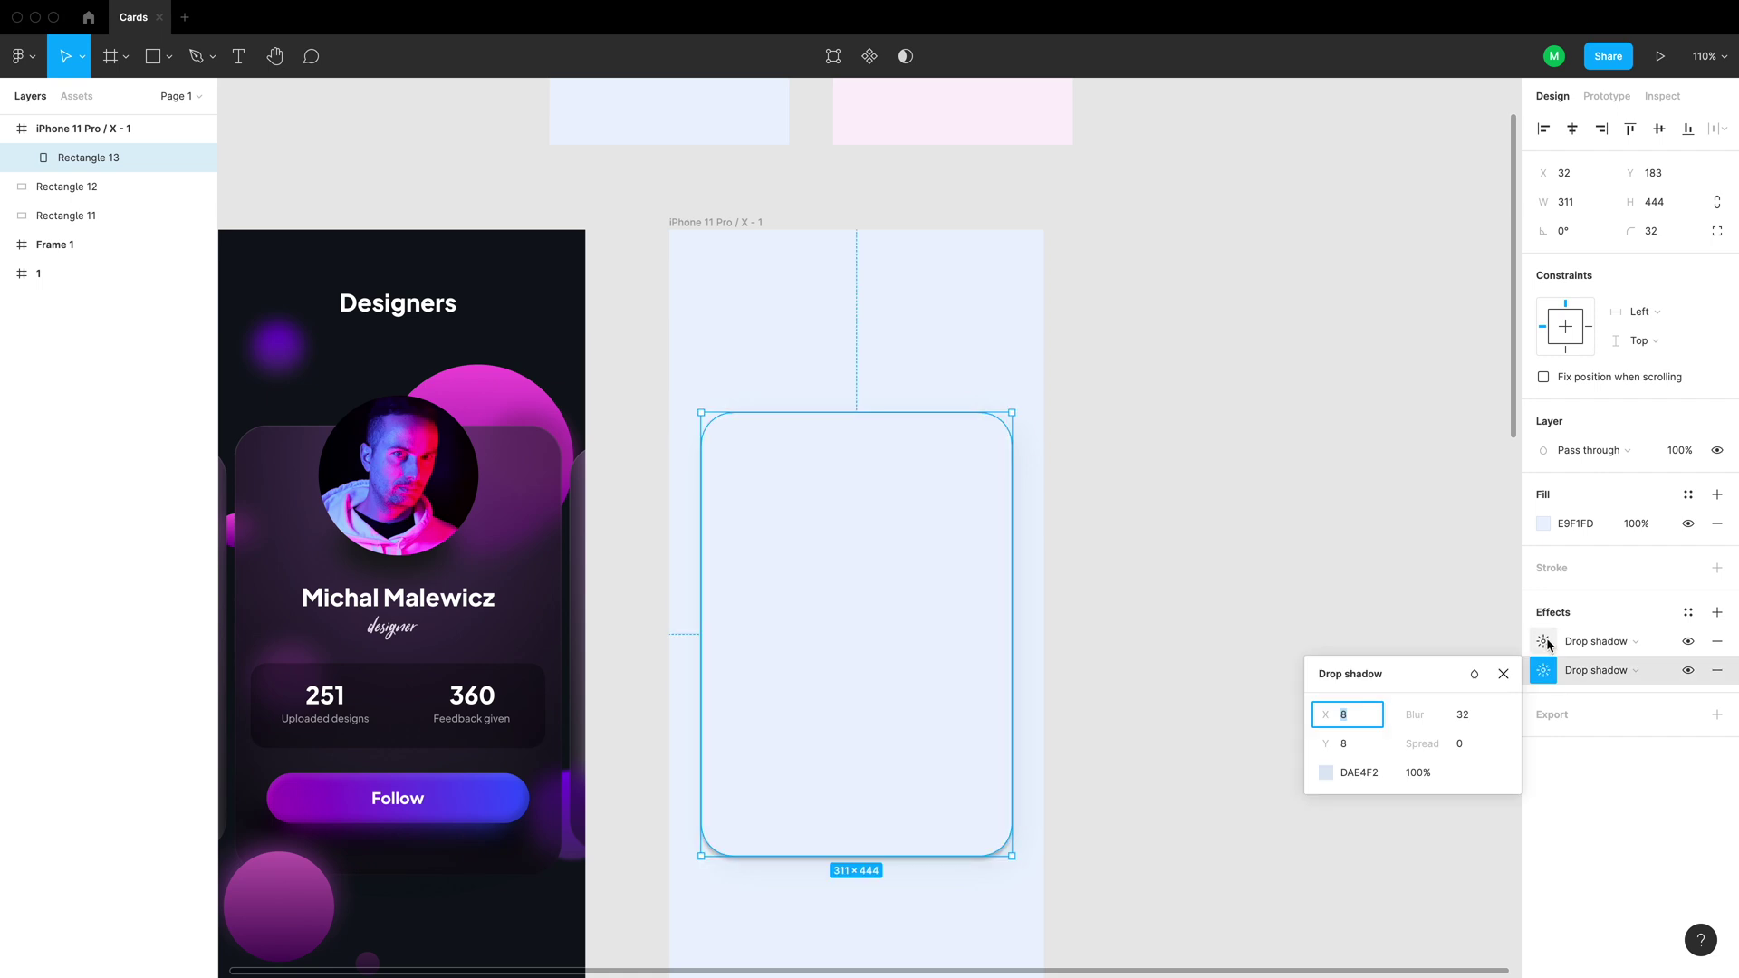
{"action": "left_click", "coordinate": [1540, 645]}
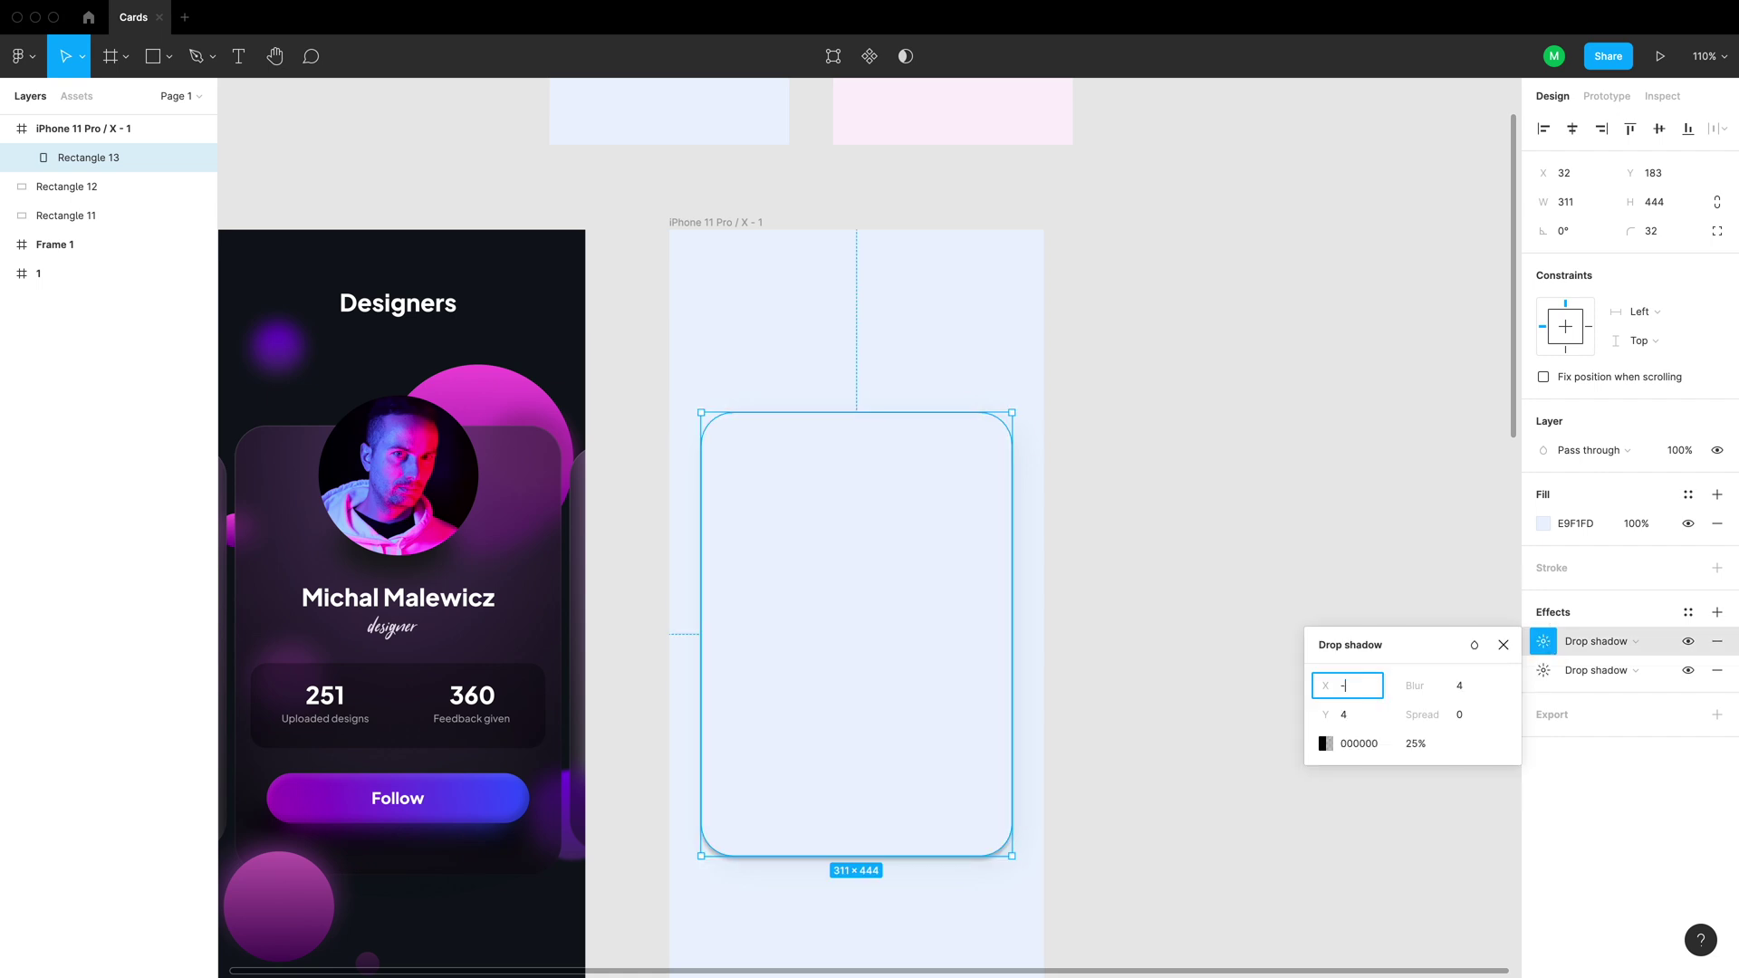
{"action": "type", "text": "-8"}
{"action": "key", "text": "Tab"}
{"action": "type", "text": "-8"}
{"action": "key", "text": "Tab"}
{"action": "type", "text": "32"}
{"action": "key", "text": "Return"}
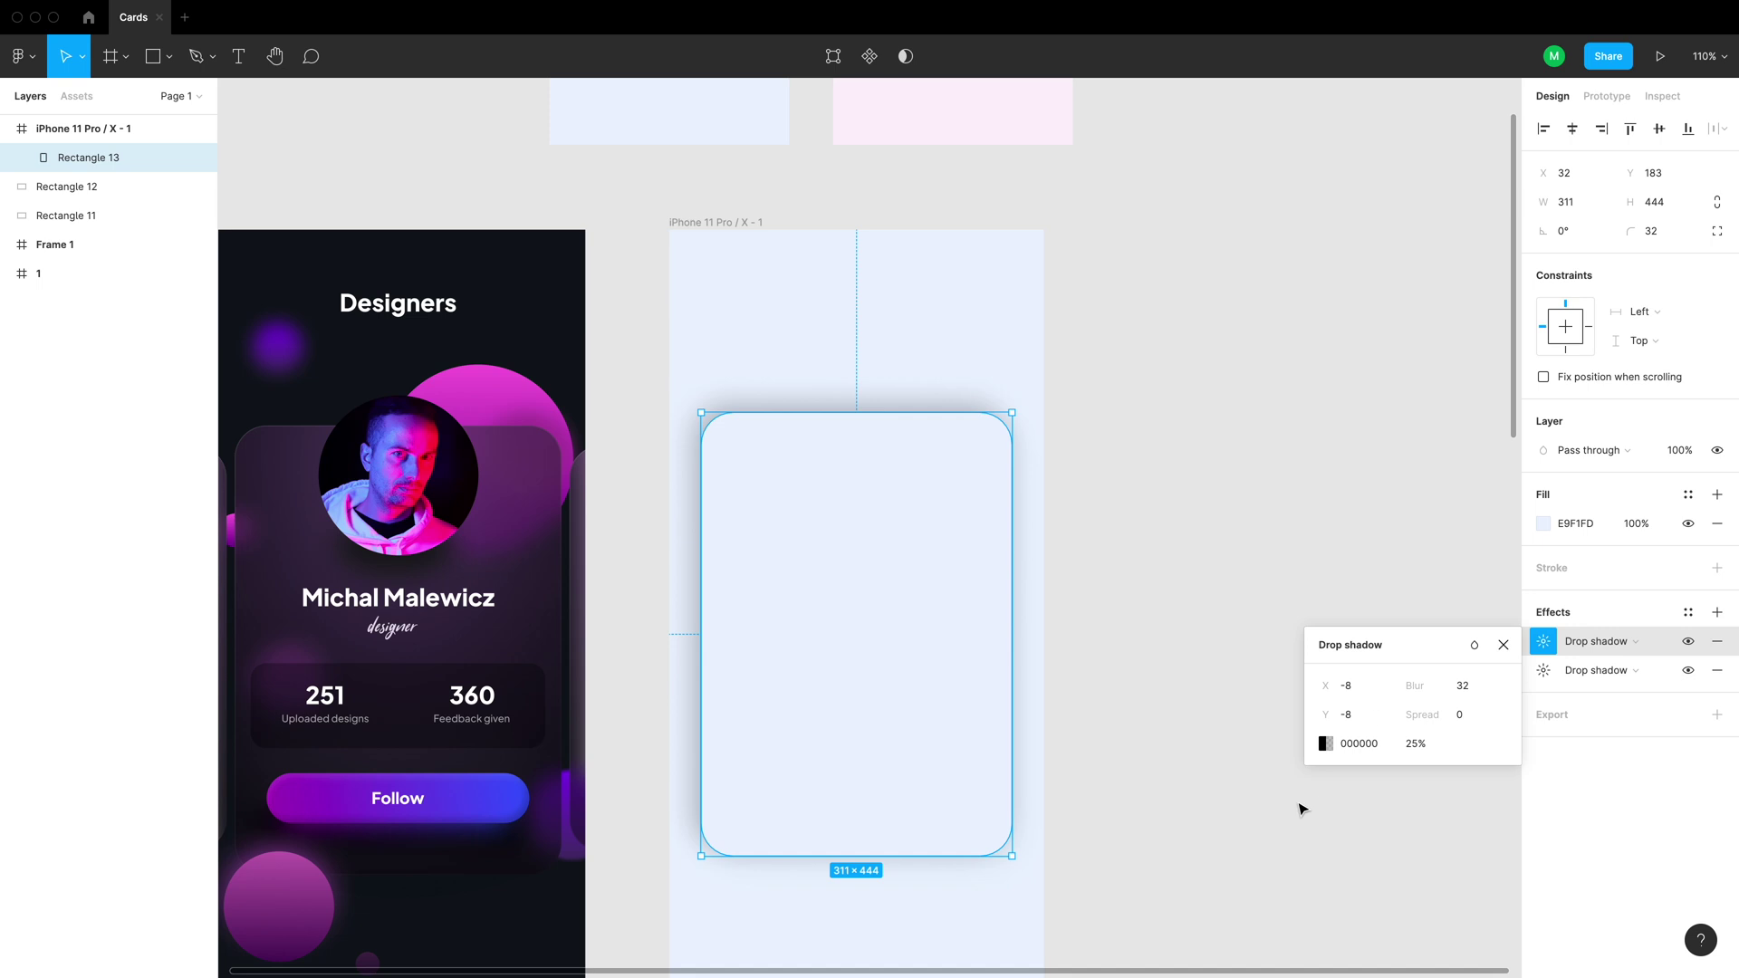
Set the second drop shadow's colour to white (FFFFFF) at 73% opacity
{"action": "left_click", "coordinate": [1325, 744]}
{"action": "left_click_drag", "start_coordinate": [1173, 604], "coordinate": [1043, 458]}
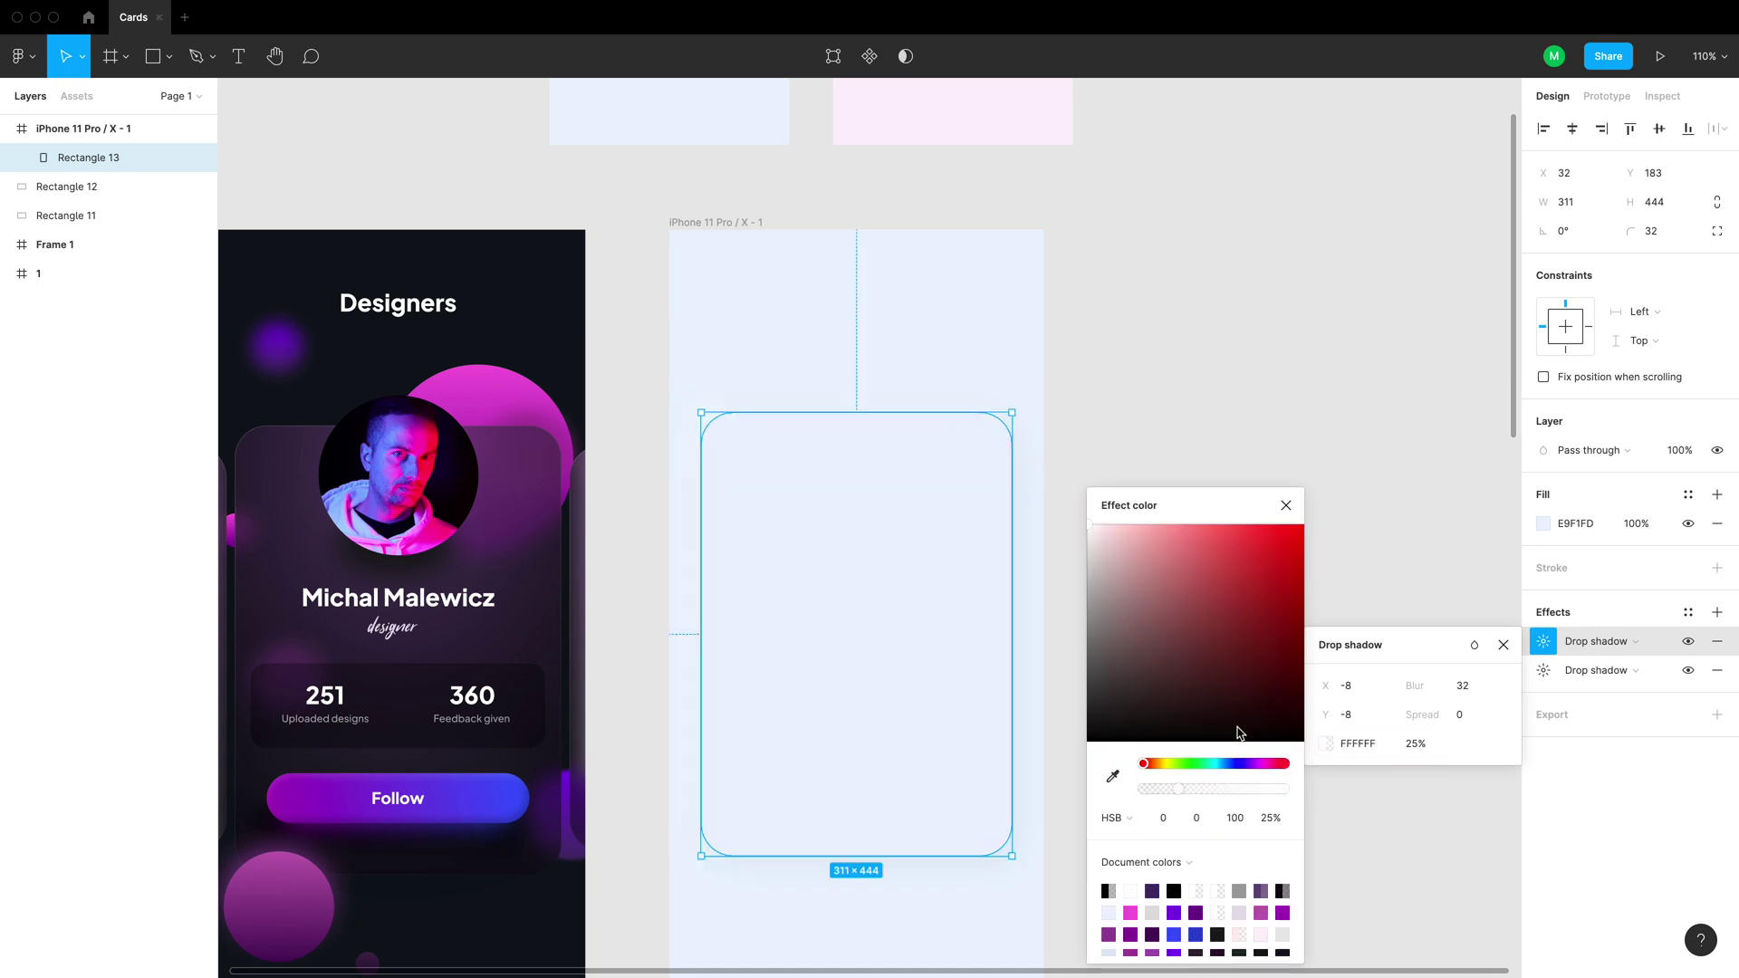
{"action": "left_click_drag", "start_coordinate": [1212, 789], "coordinate": [1247, 789]}
Increase the white drop shadow's blur to 42 and raise its opacity slightly
{"action": "left_click", "coordinate": [1466, 692]}
{"action": "key", "text": "shift+Up"}
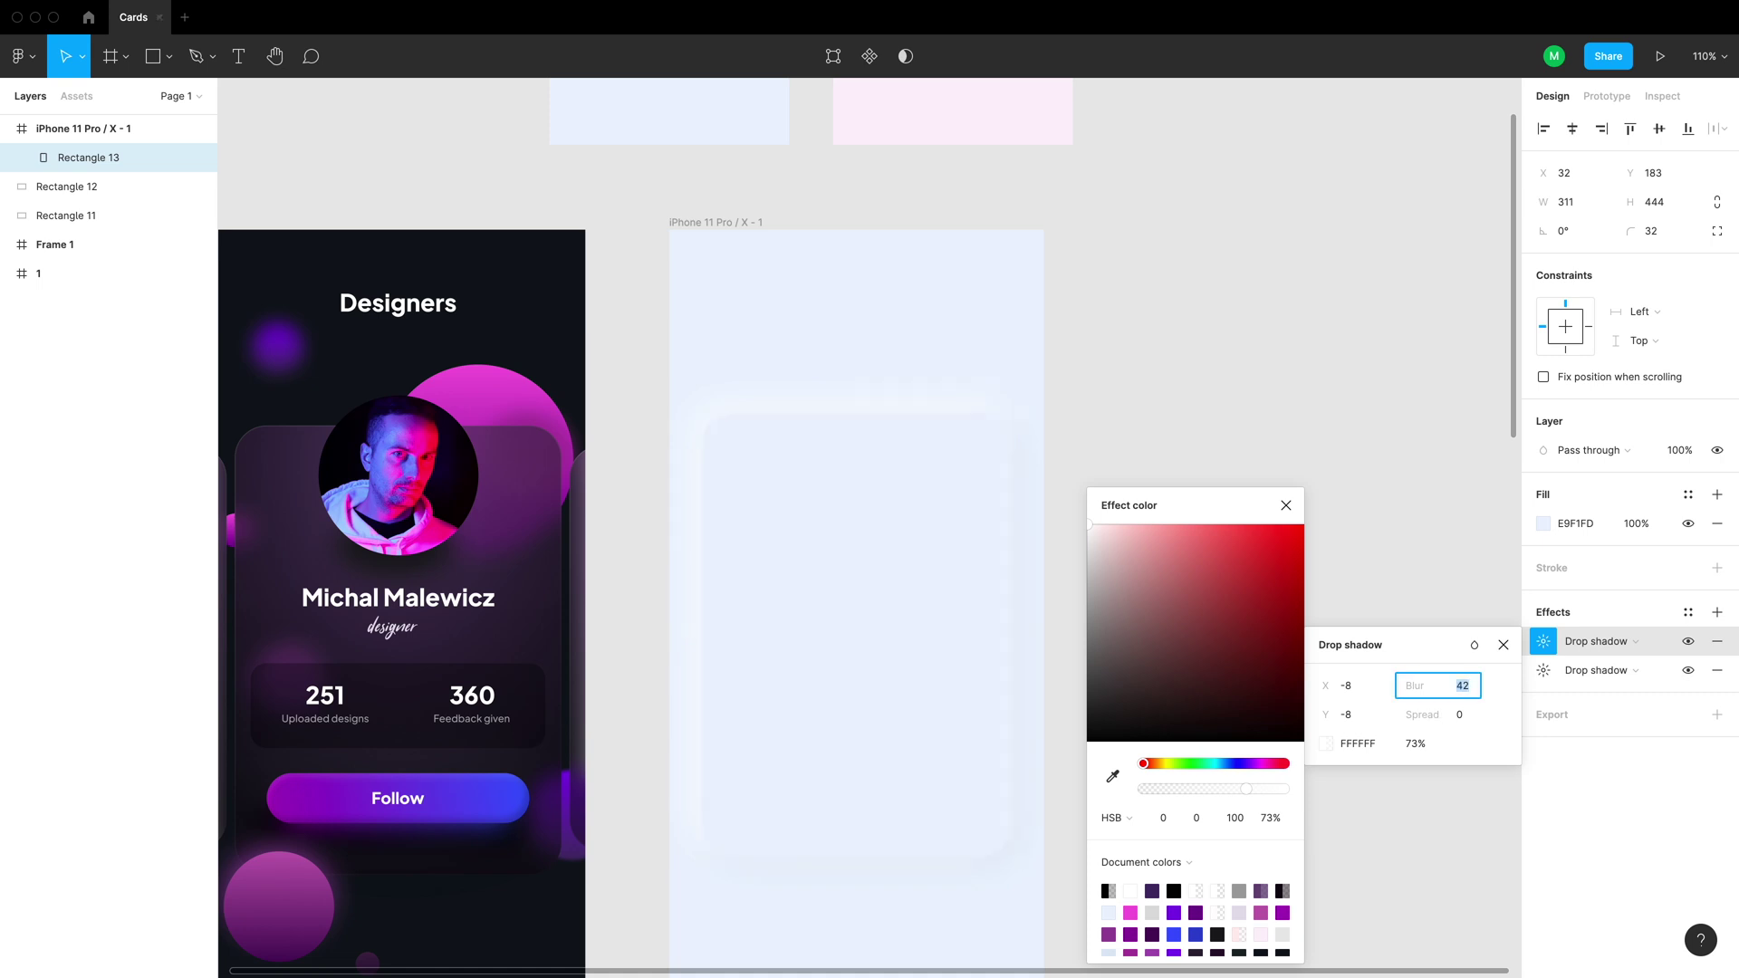
{"action": "left_click_drag", "start_coordinate": [1248, 796], "coordinate": [1258, 795]}
{"action": "left_click", "coordinate": [1248, 335]}
{"action": "scroll", "coordinate": [1048, 638], "scroll_direction": "down", "scroll_amount": 2}
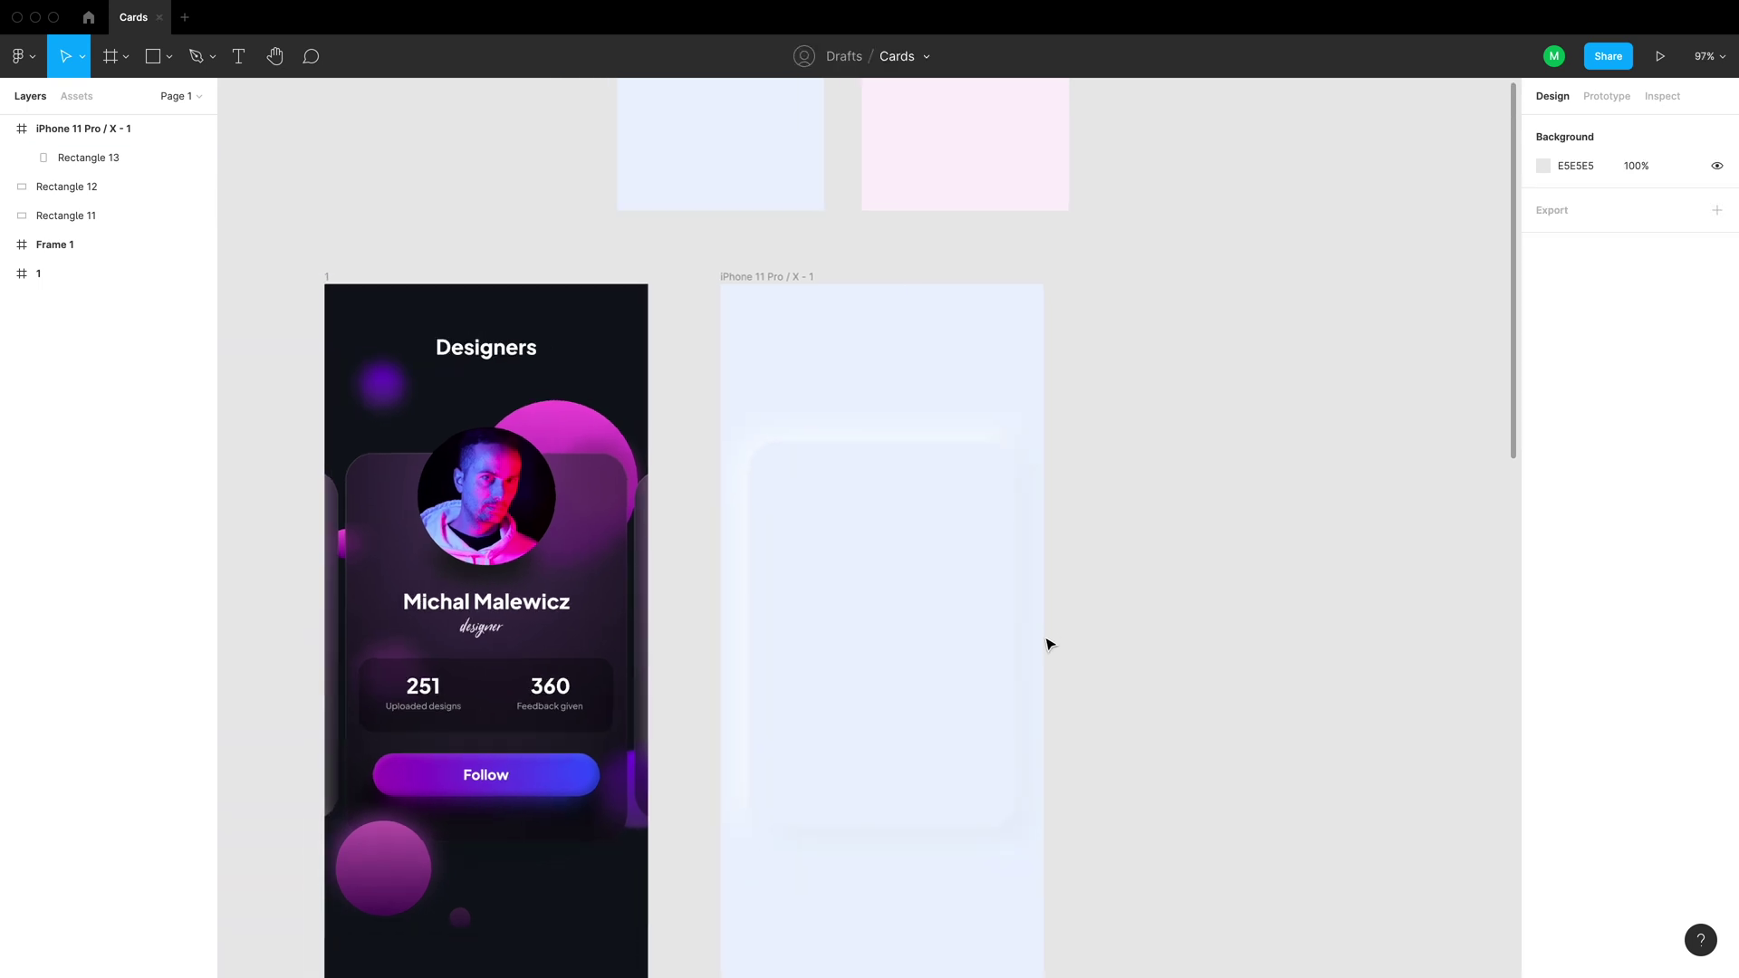
Darken the card's blue-grey drop shadow by lowering its HSB brightness to 88, giving CAD3E0
{"action": "left_click", "coordinate": [977, 757]}
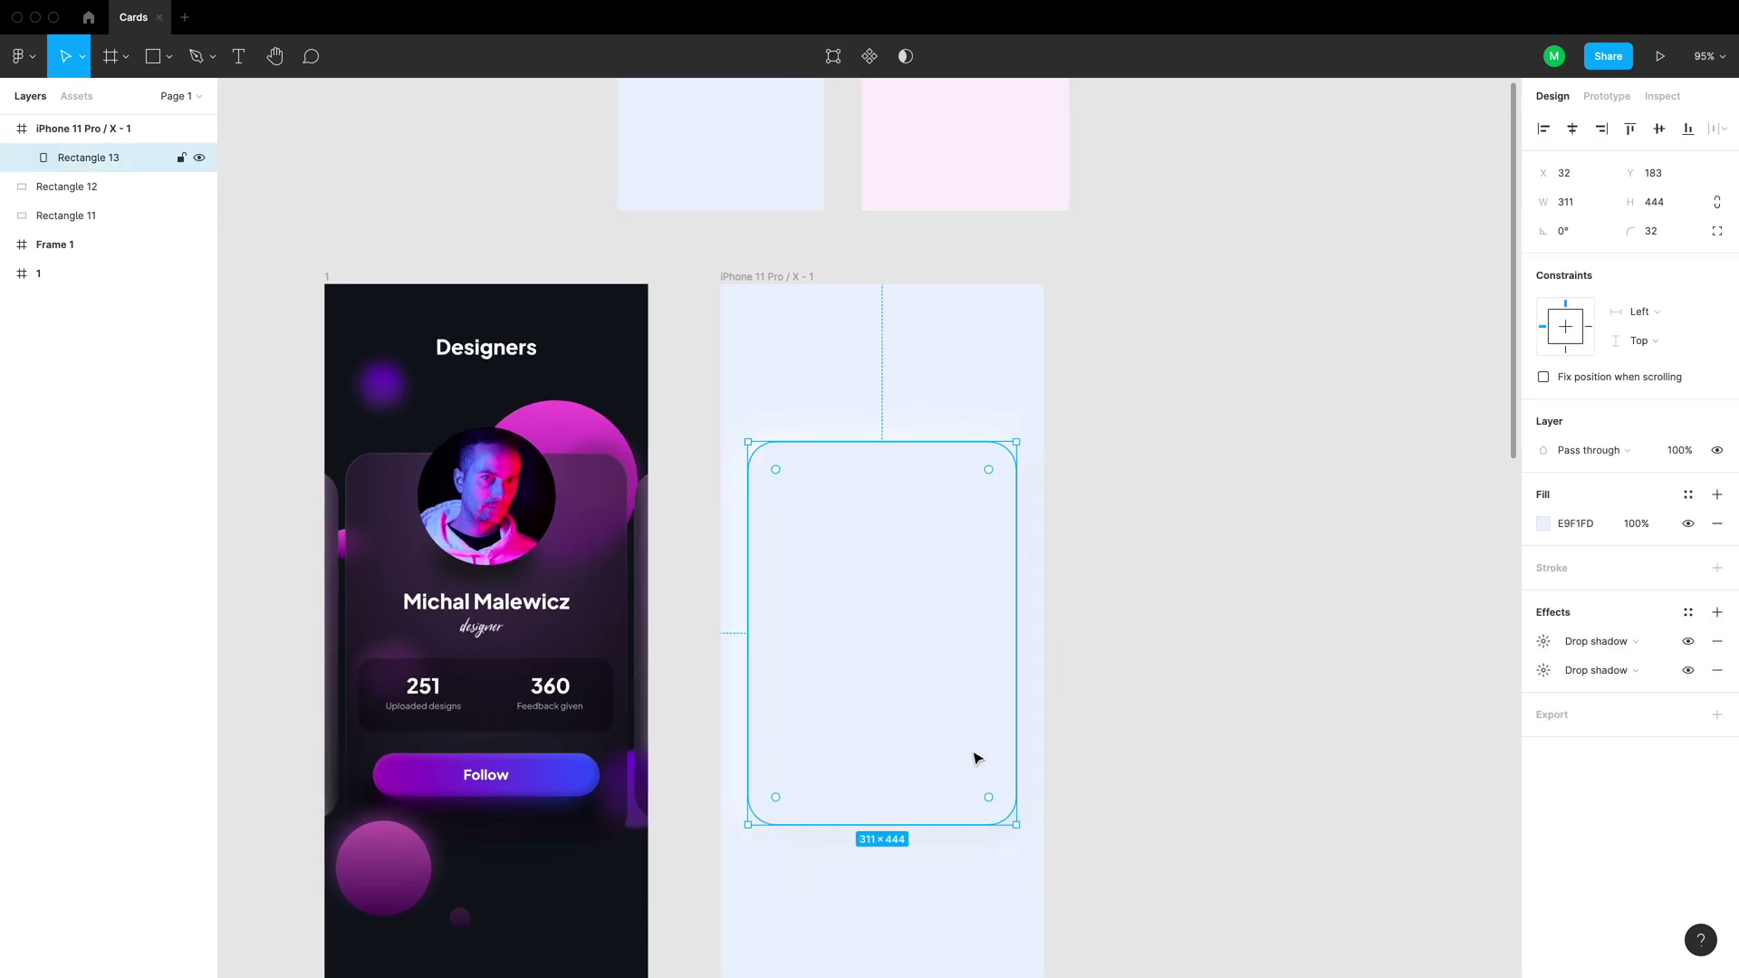
{"action": "left_click", "coordinate": [1543, 669]}
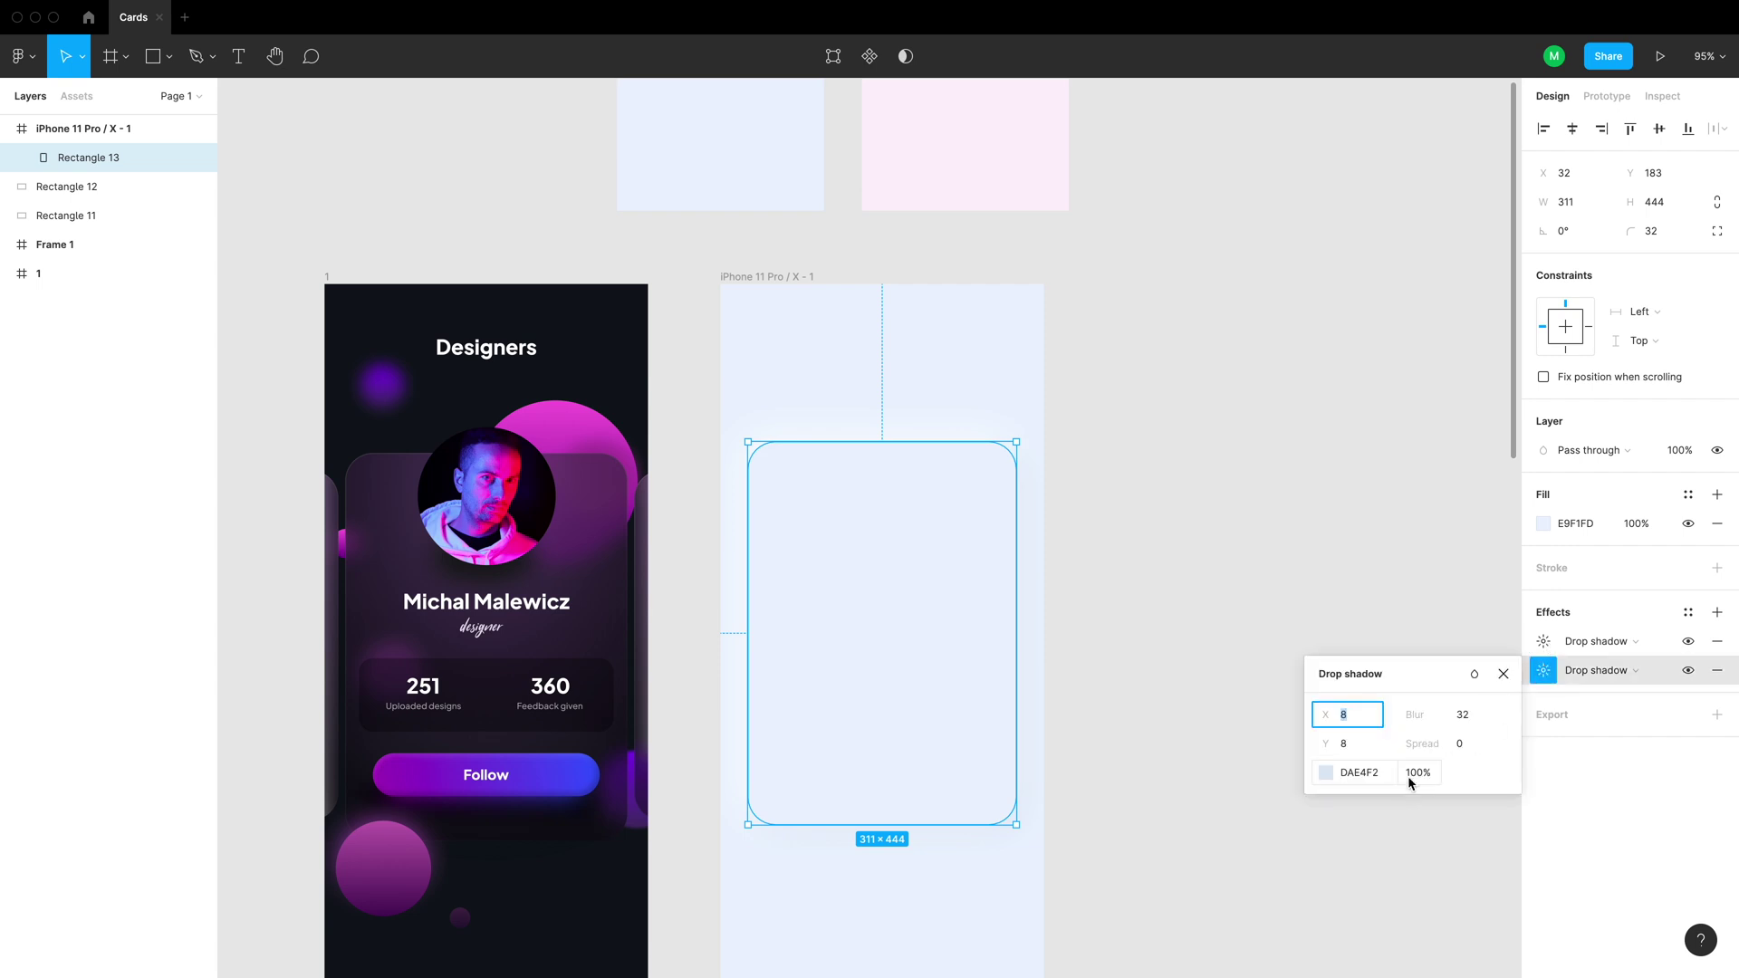
{"action": "left_click", "coordinate": [1326, 774]}
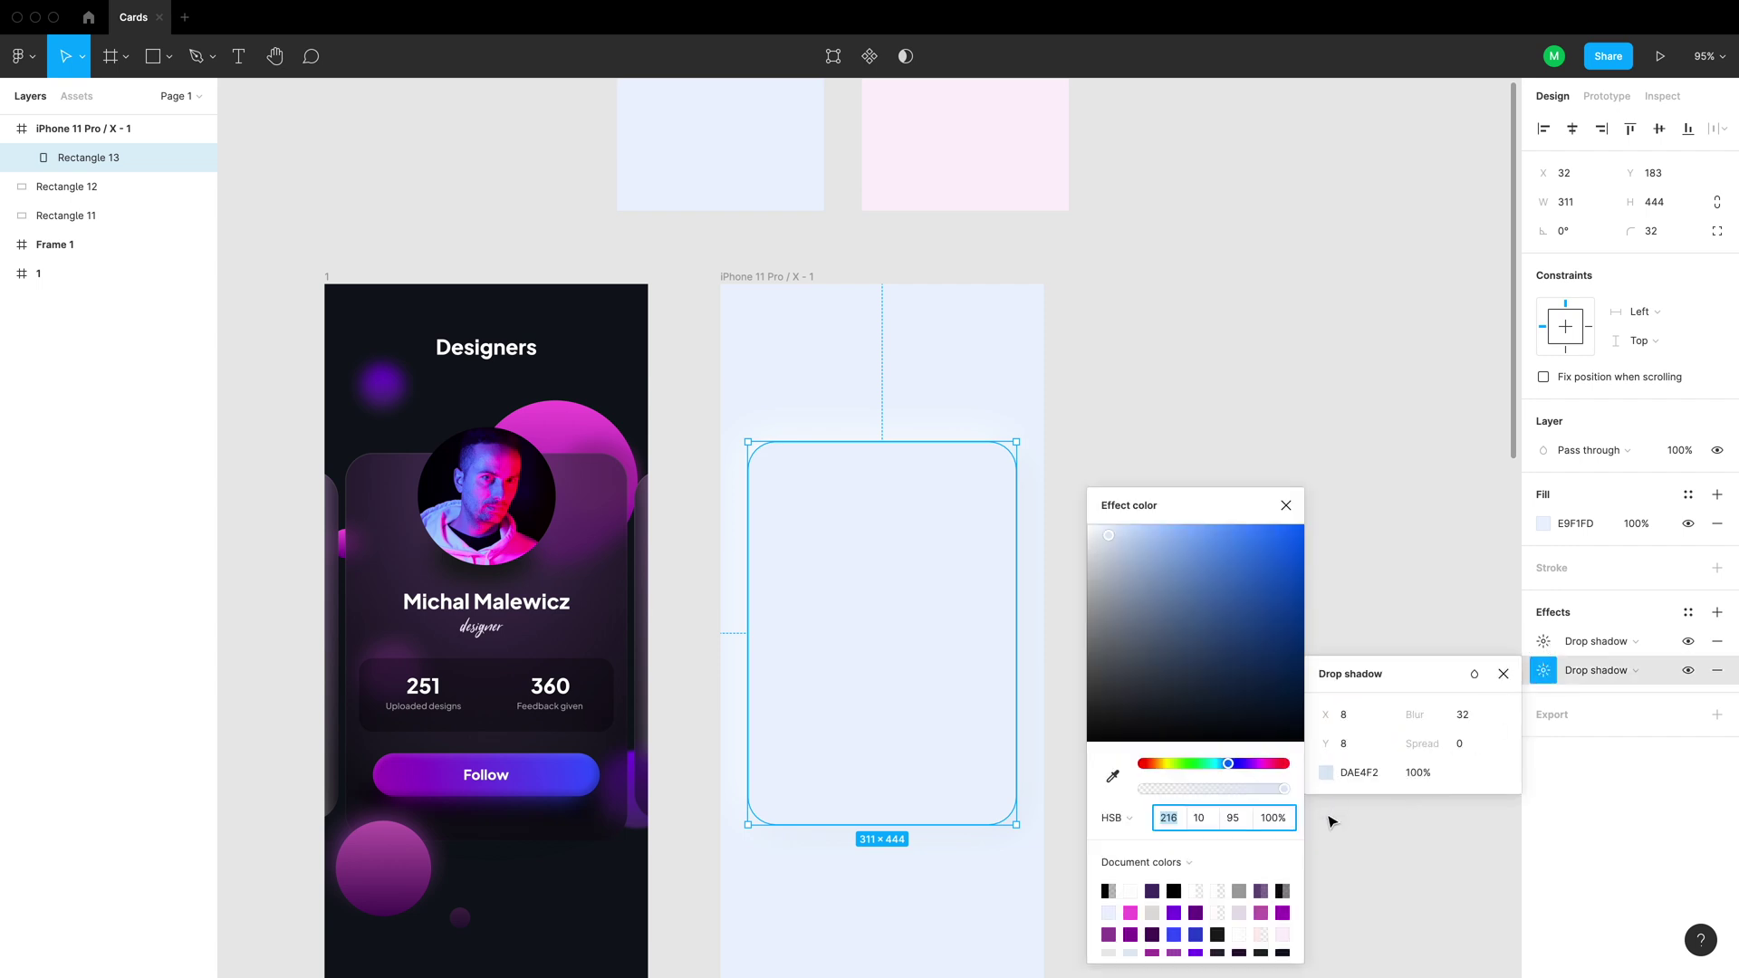
{"action": "type", "text": "85"}
{"action": "key", "text": "Return"}
{"action": "type", "text": "95"}
{"action": "key", "text": "Return"}
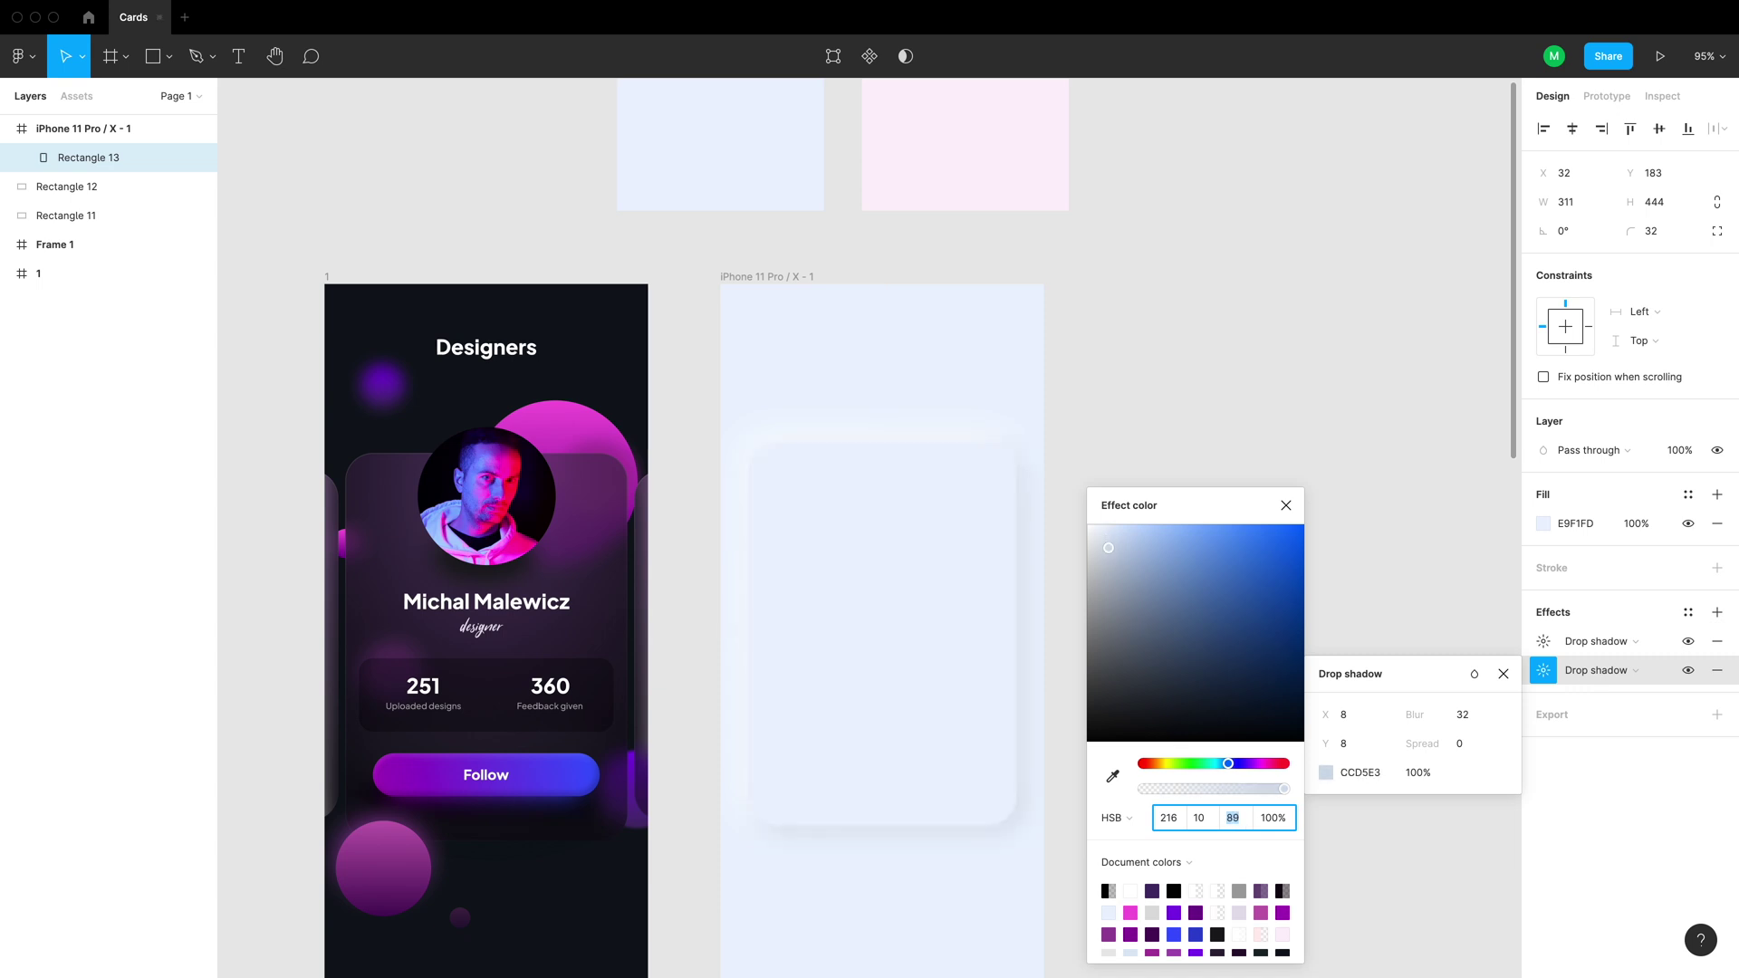
{"action": "key", "text": "Down"}
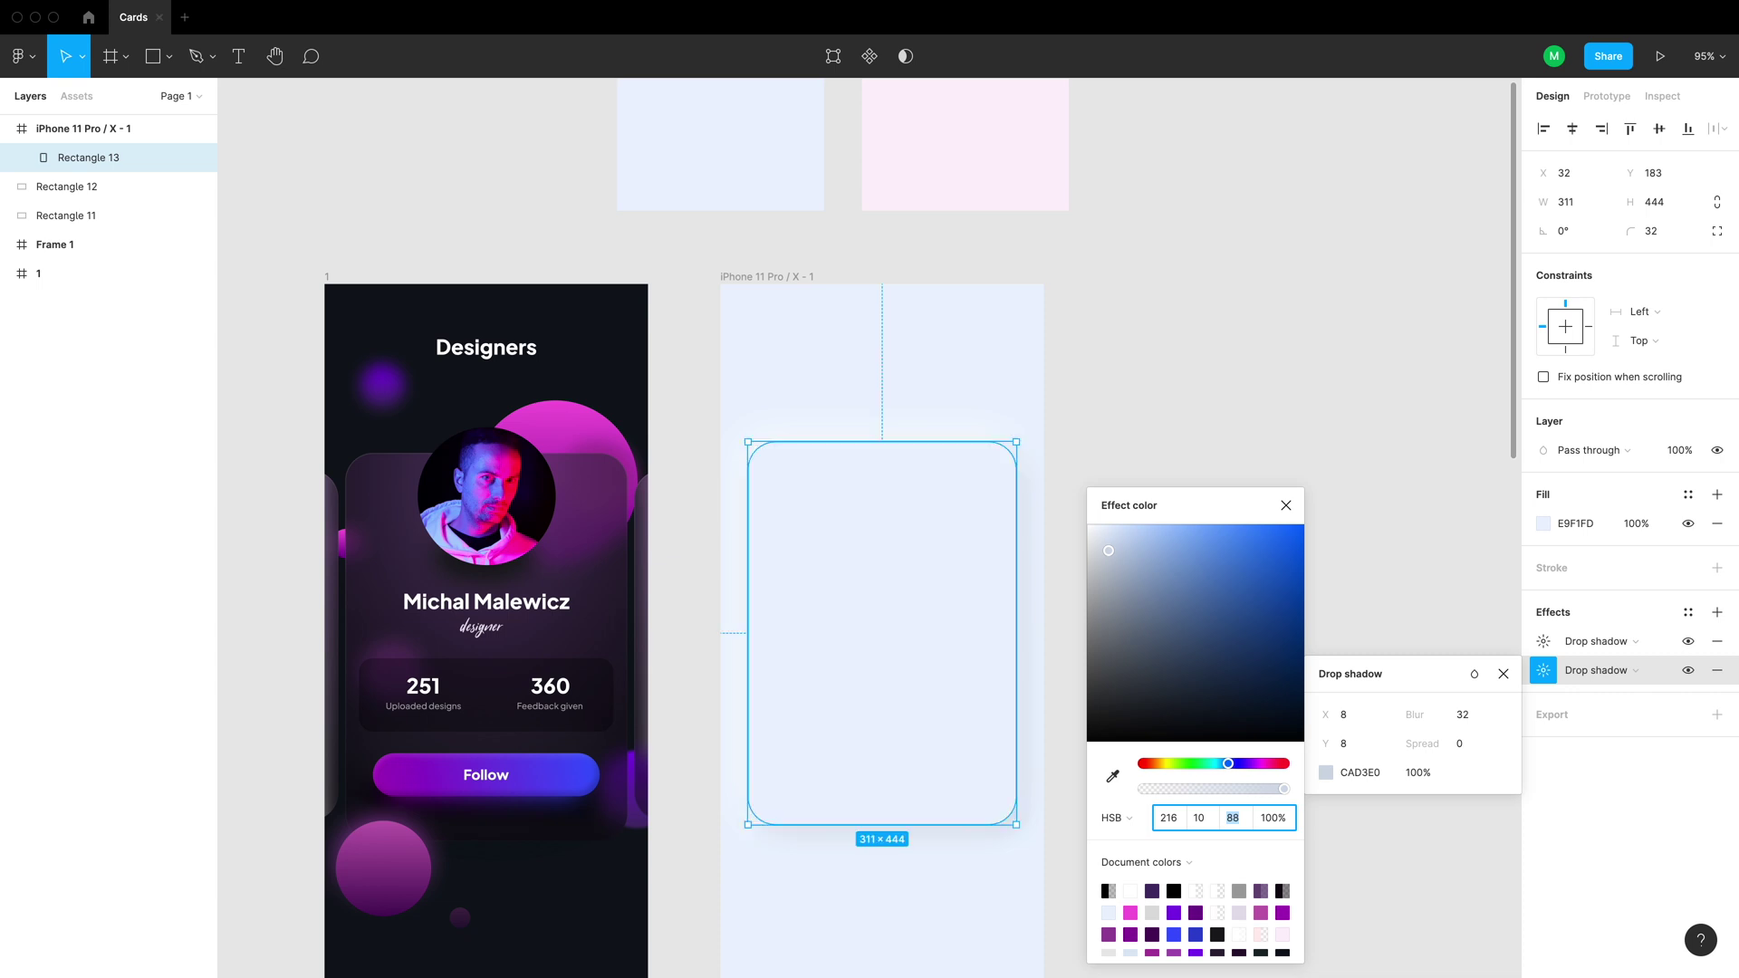
{"action": "left_click", "coordinate": [1287, 506]}
{"action": "left_click", "coordinate": [1285, 563]}
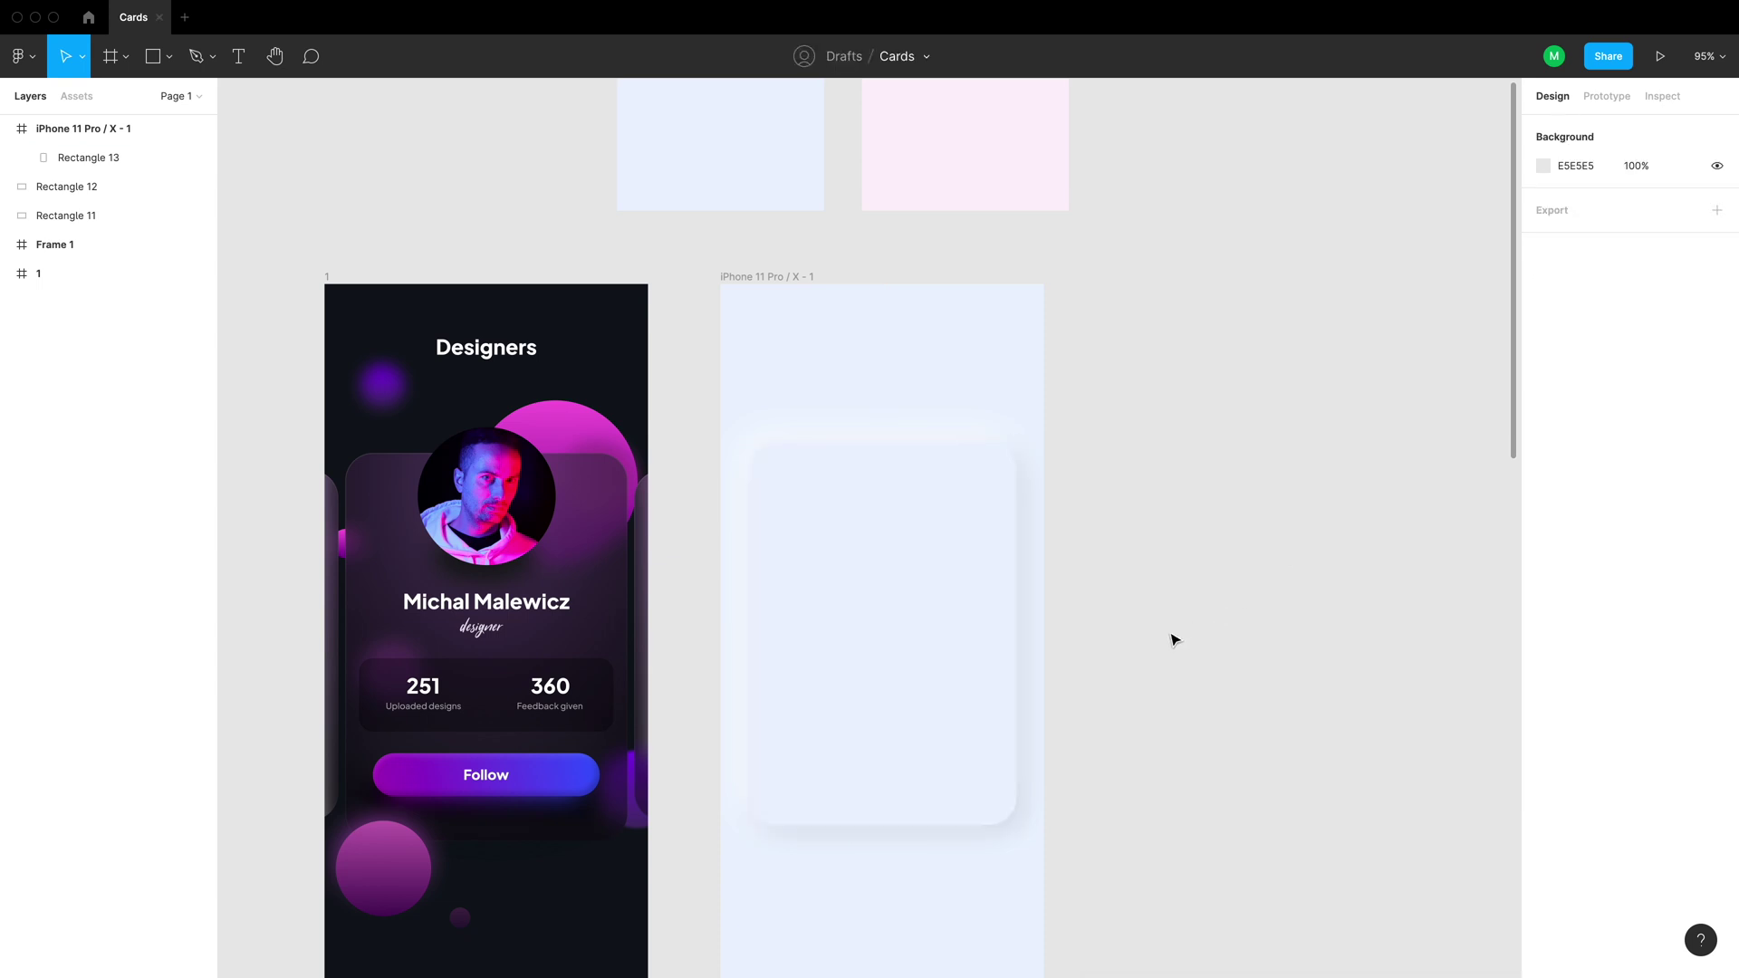
Move the light blue phone frame closer to the dark one, to X 961, and duplicate it
{"action": "scroll", "coordinate": [1140, 644], "scroll_direction": "down", "scroll_amount": 5}
{"action": "left_click", "coordinate": [954, 451]}
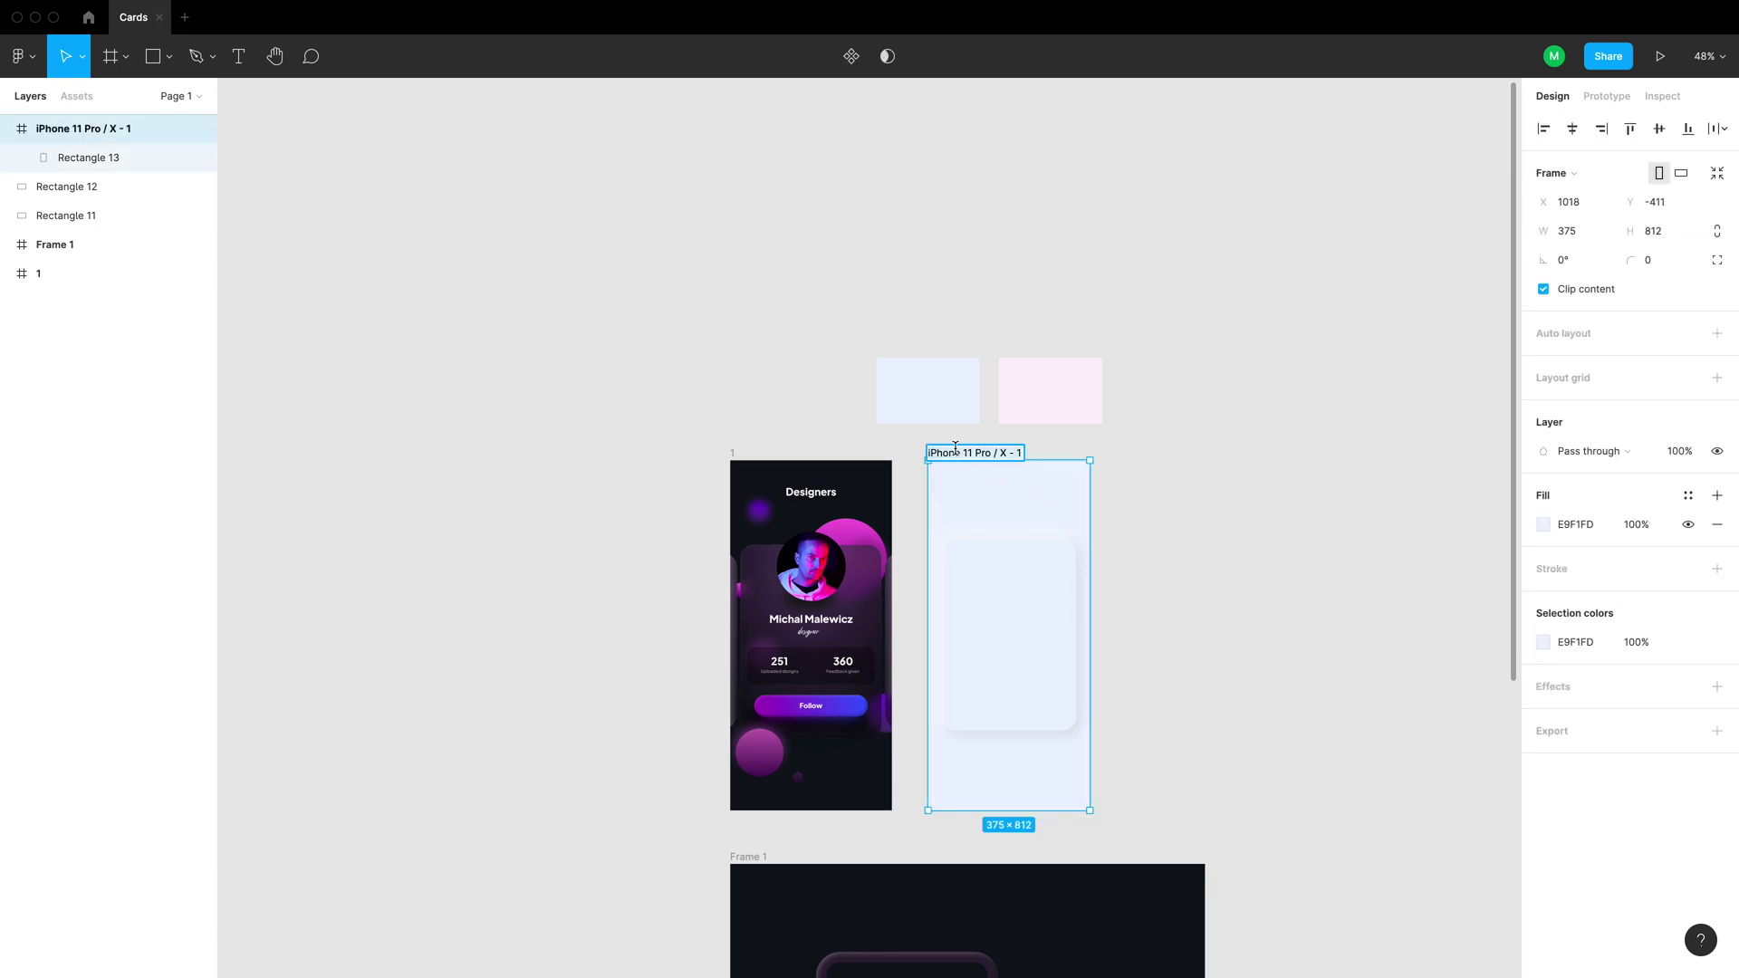
{"action": "key", "text": "Escape"}
{"action": "left_click", "coordinate": [998, 456]}
{"action": "left_click_drag", "start_coordinate": [997, 456], "coordinate": [975, 454]}
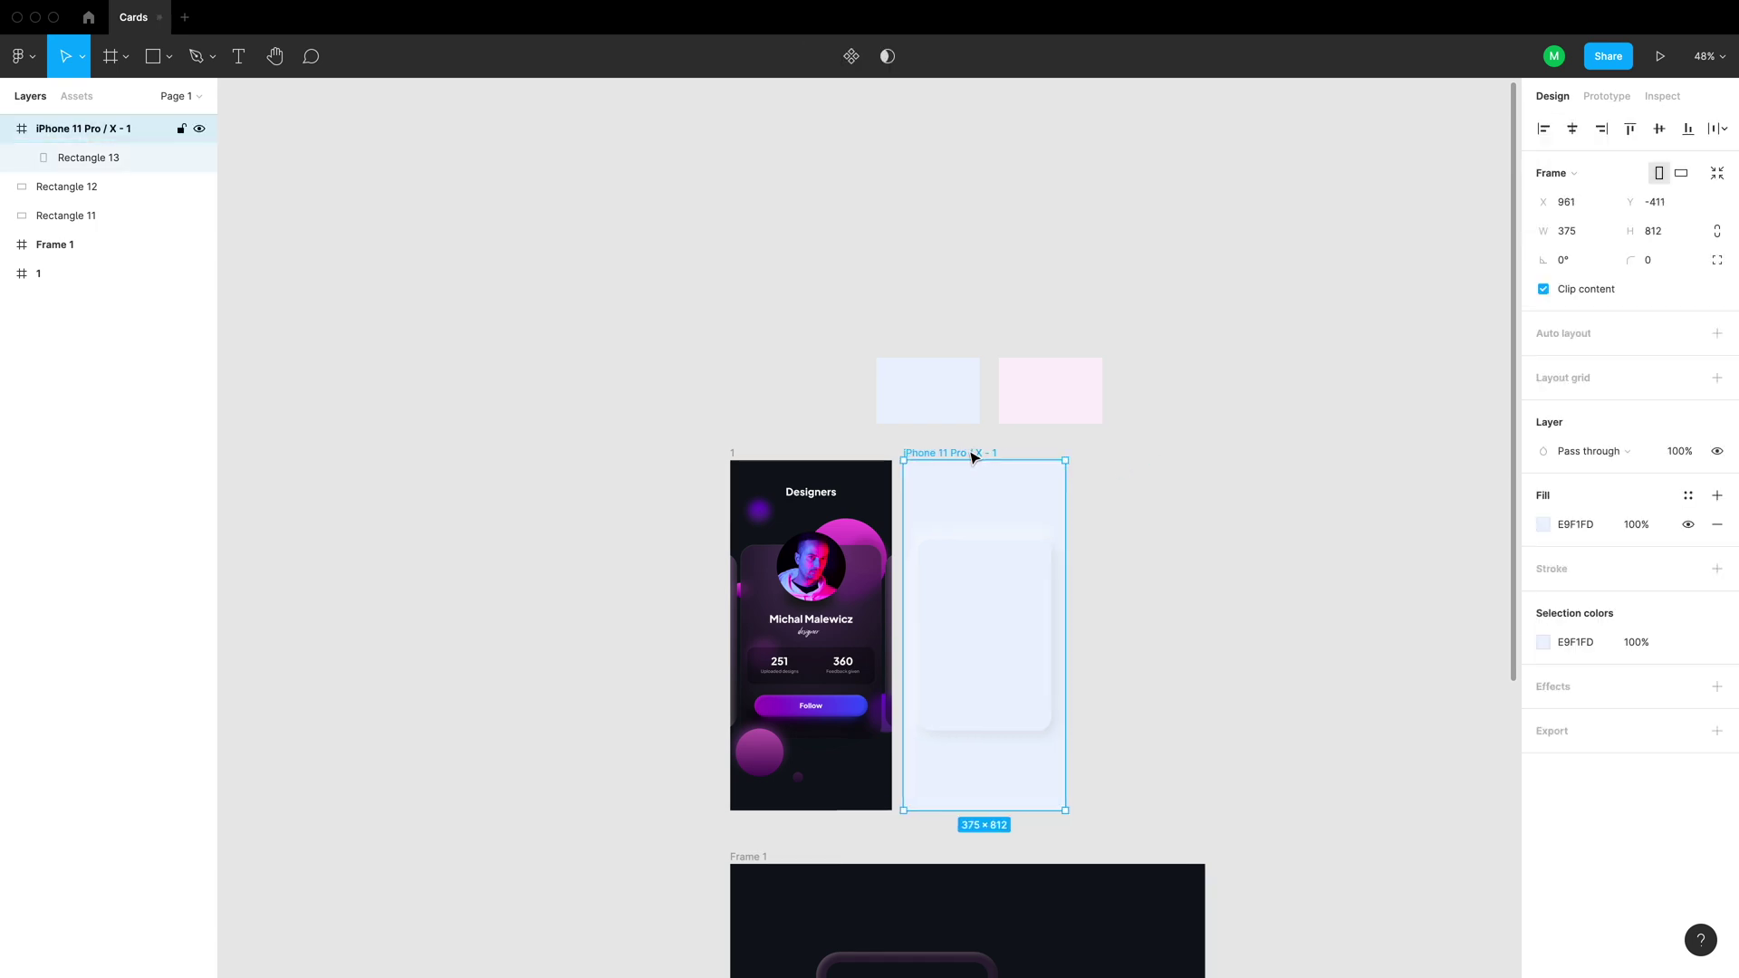
{"action": "key", "text": "super+d"}
{"action": "left_click", "coordinate": [1329, 589]}
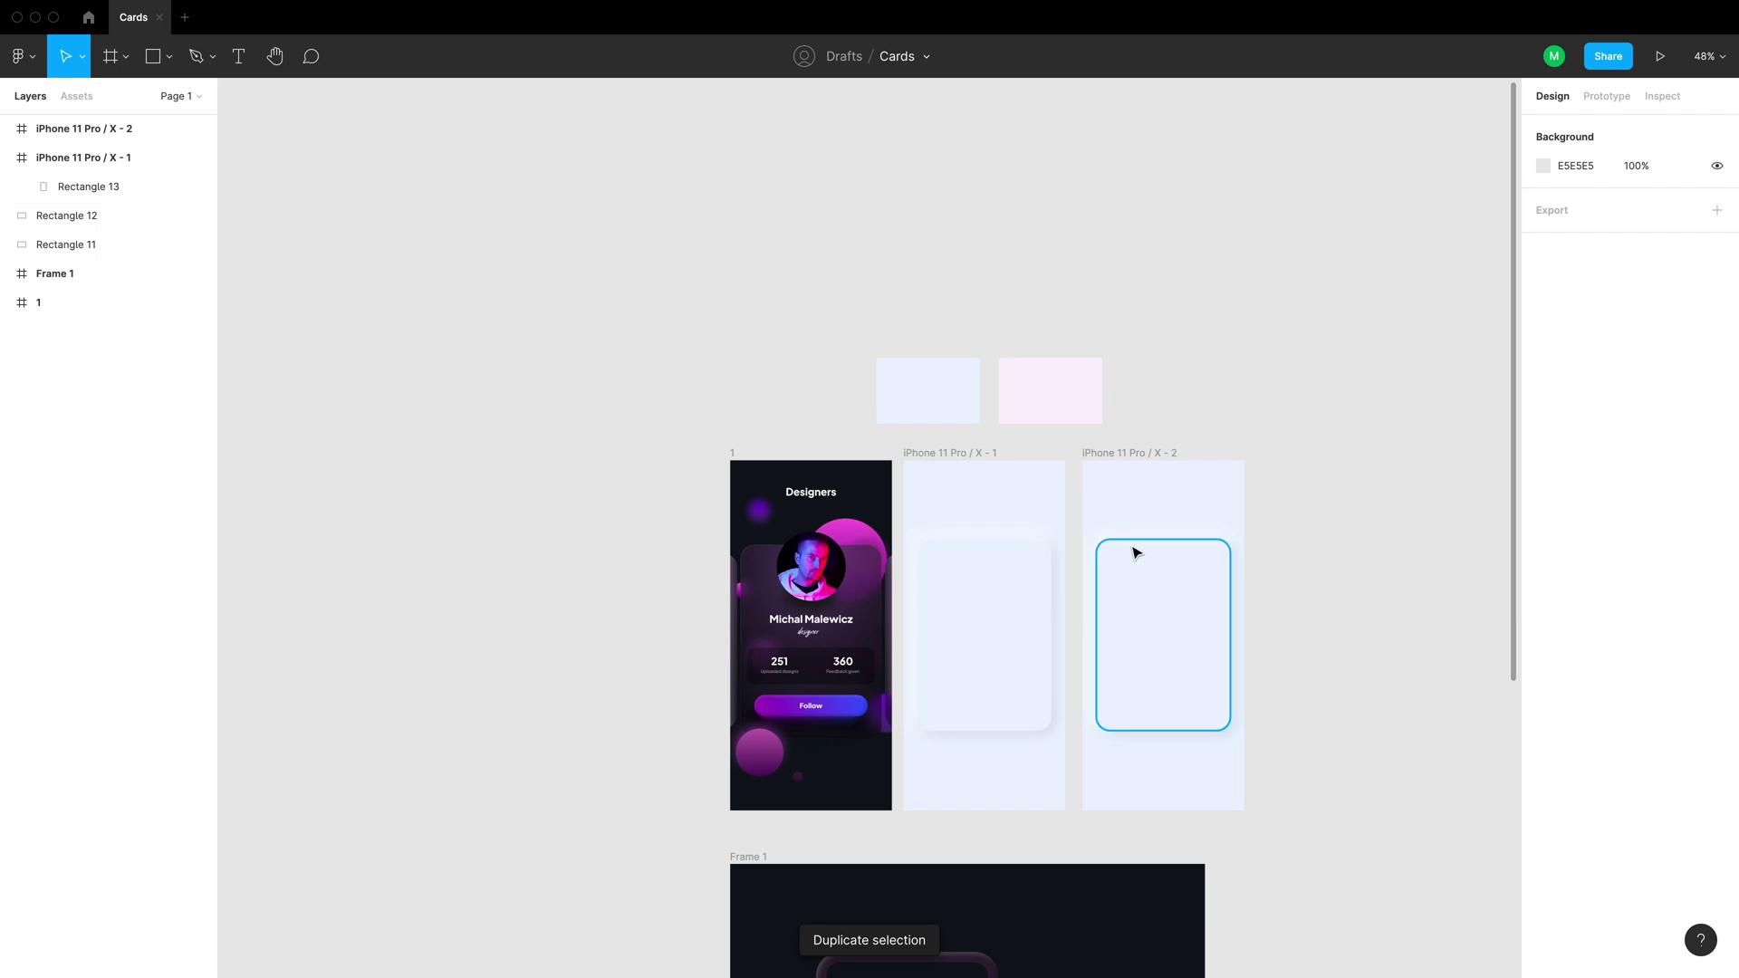
Fill the card in the duplicated phone frame with the colour sampled from the pink swatch, FBF1F9
{"action": "left_click", "coordinate": [1147, 581]}
{"action": "left_click", "coordinate": [1543, 524]}
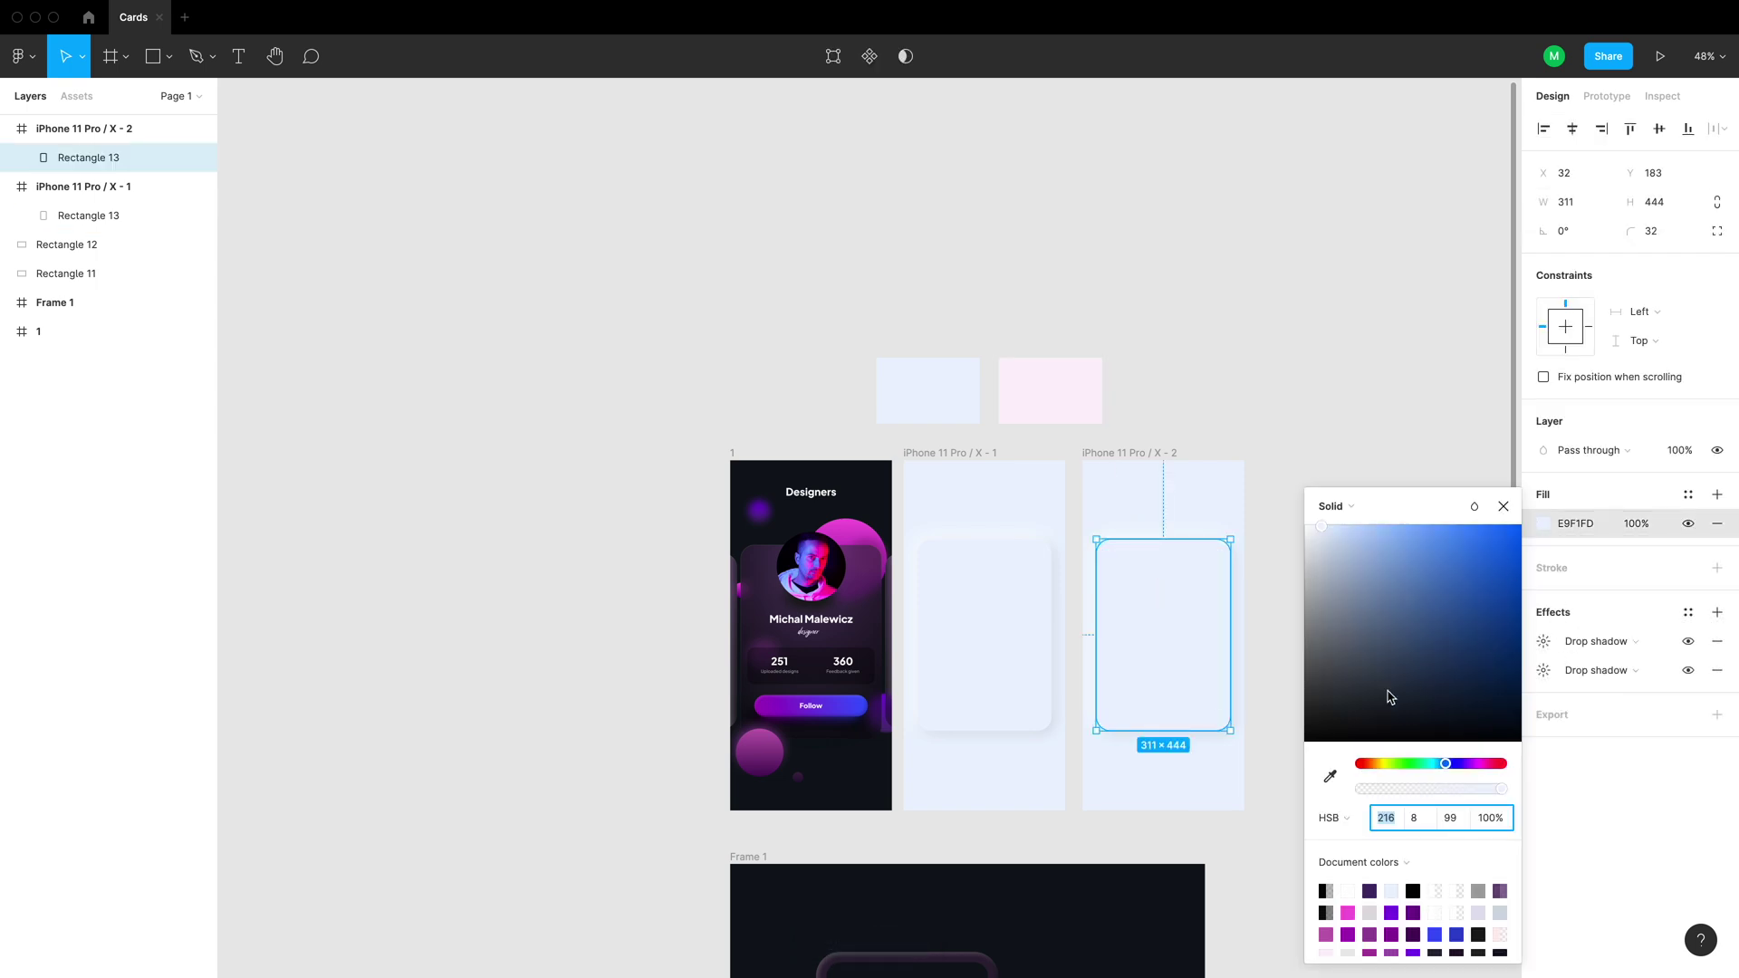
{"action": "left_click", "coordinate": [1329, 781]}
{"action": "left_click", "coordinate": [1041, 397]}
{"action": "left_click", "coordinate": [1204, 474]}
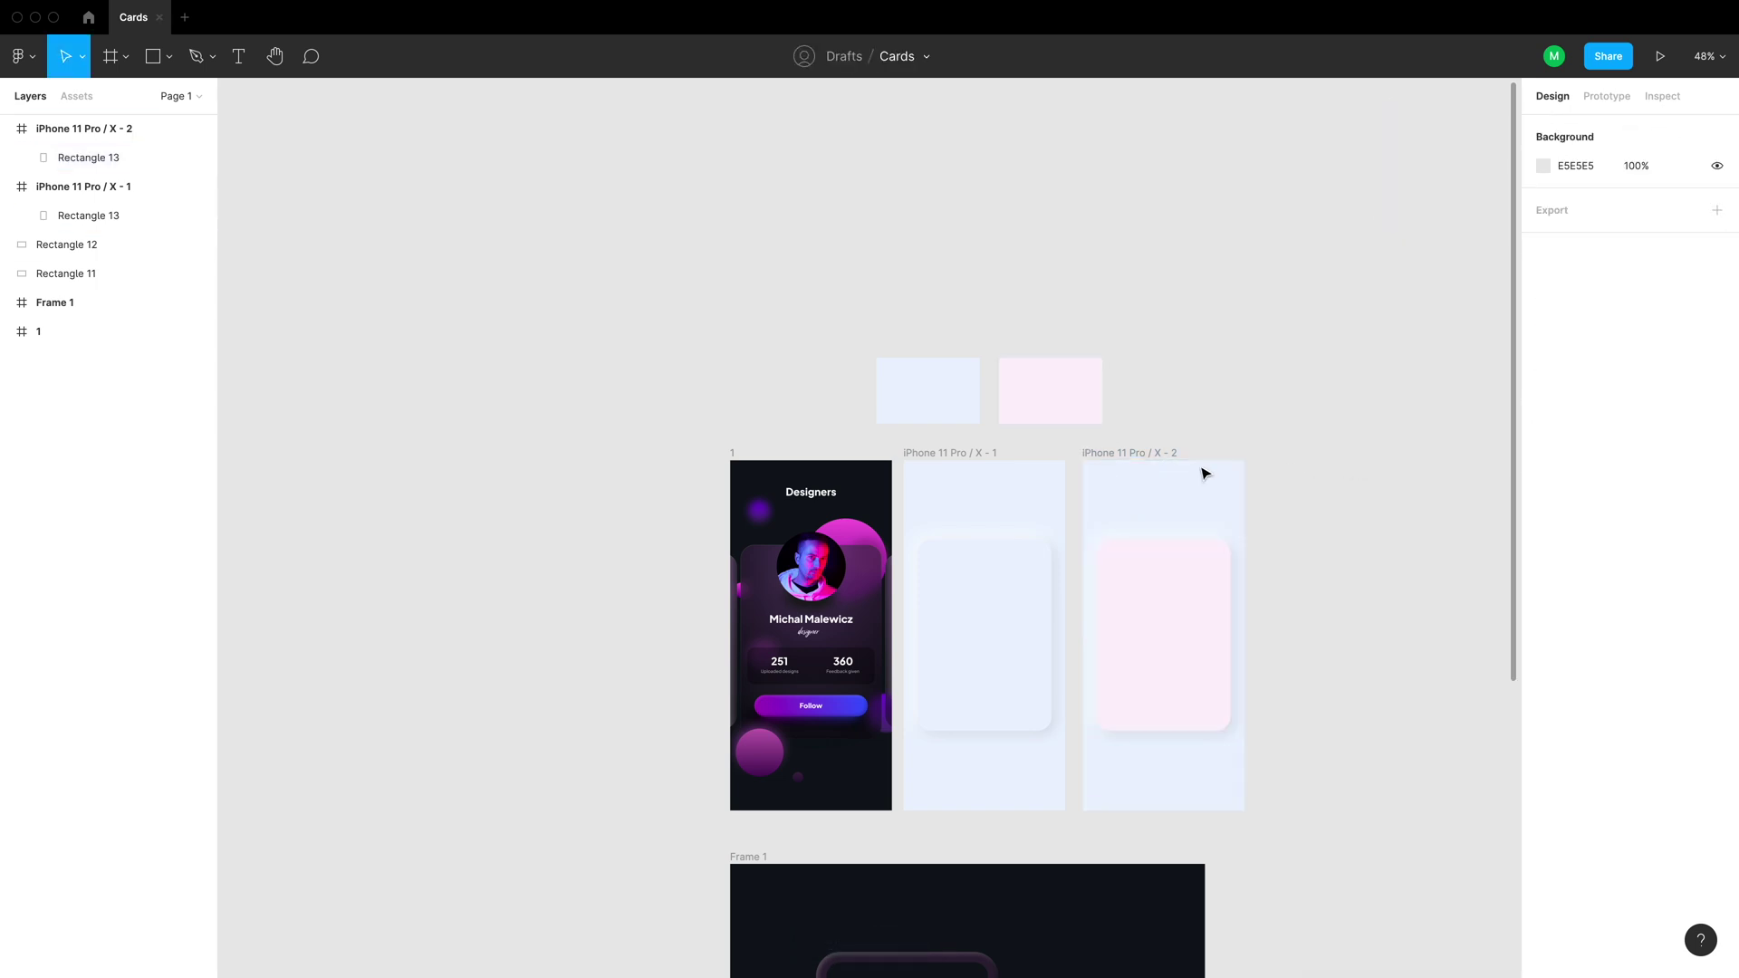
Fill the duplicated phone frame's background with the colour sampled from the pink swatch
{"action": "left_click", "coordinate": [1204, 474]}
{"action": "left_click", "coordinate": [1542, 524]}
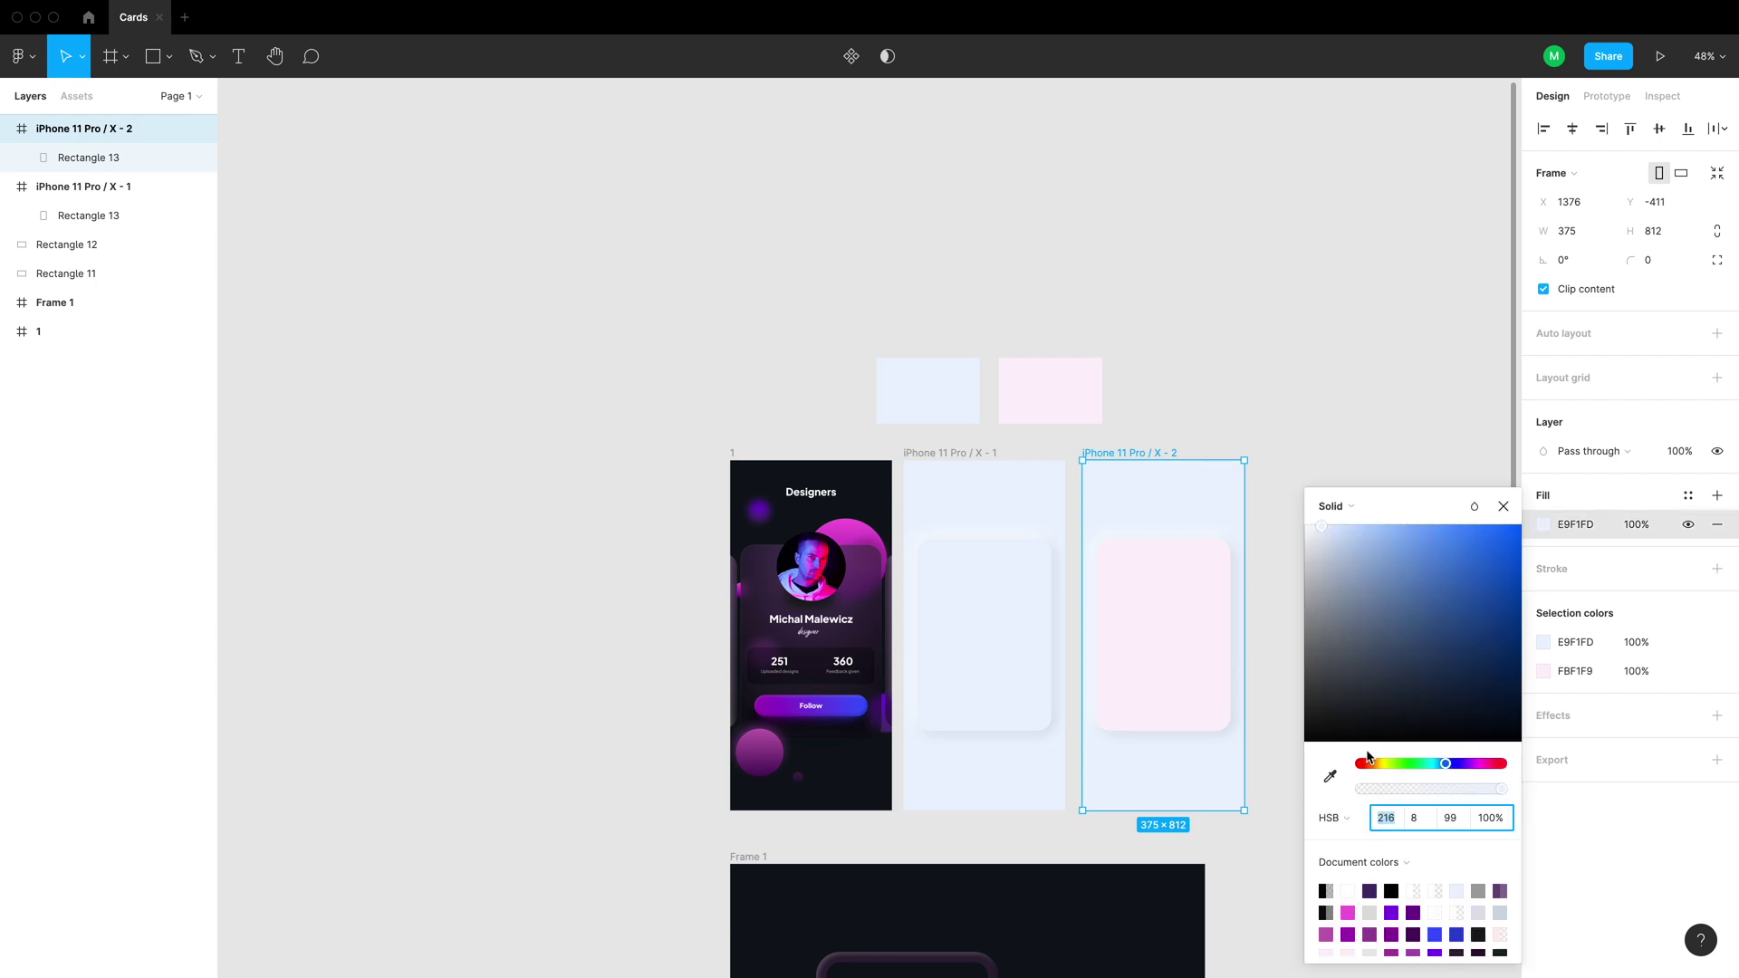
{"action": "left_click", "coordinate": [1329, 776]}
{"action": "left_click", "coordinate": [1063, 394]}
{"action": "left_click", "coordinate": [1268, 408]}
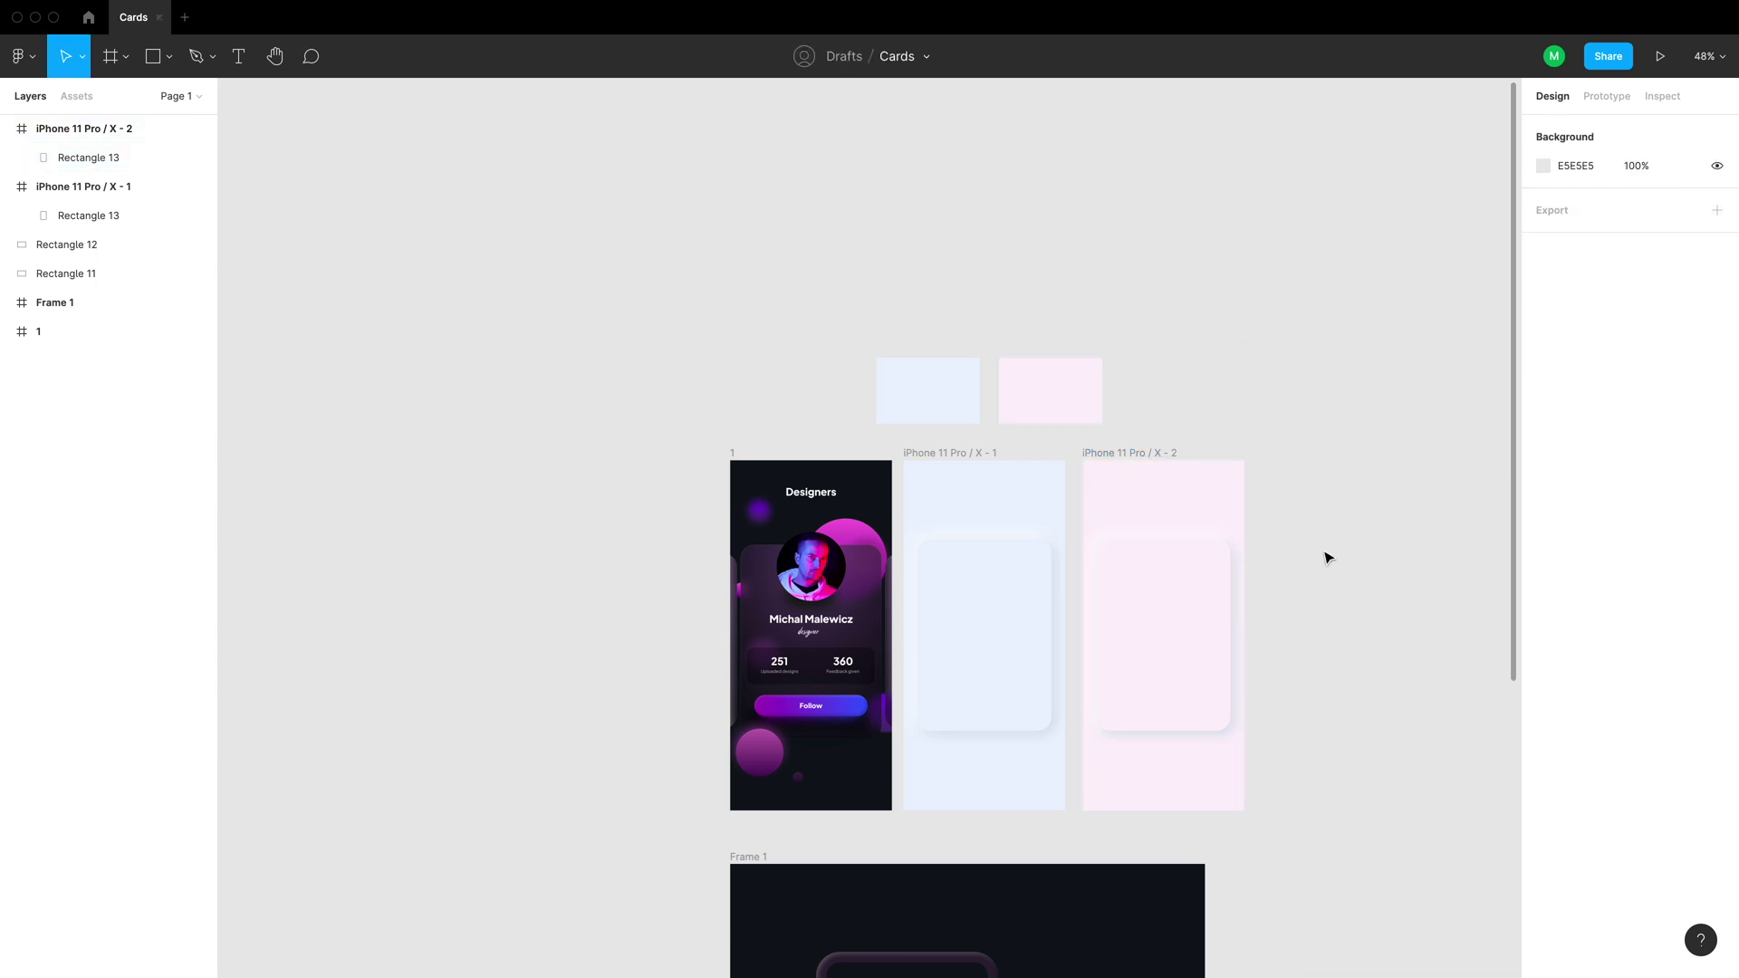
Recolour the pink card's darker drop shadow to a pale pink with HSB 292, 9, 92
{"action": "left_click", "coordinate": [1204, 699]}
{"action": "left_click", "coordinate": [1543, 670]}
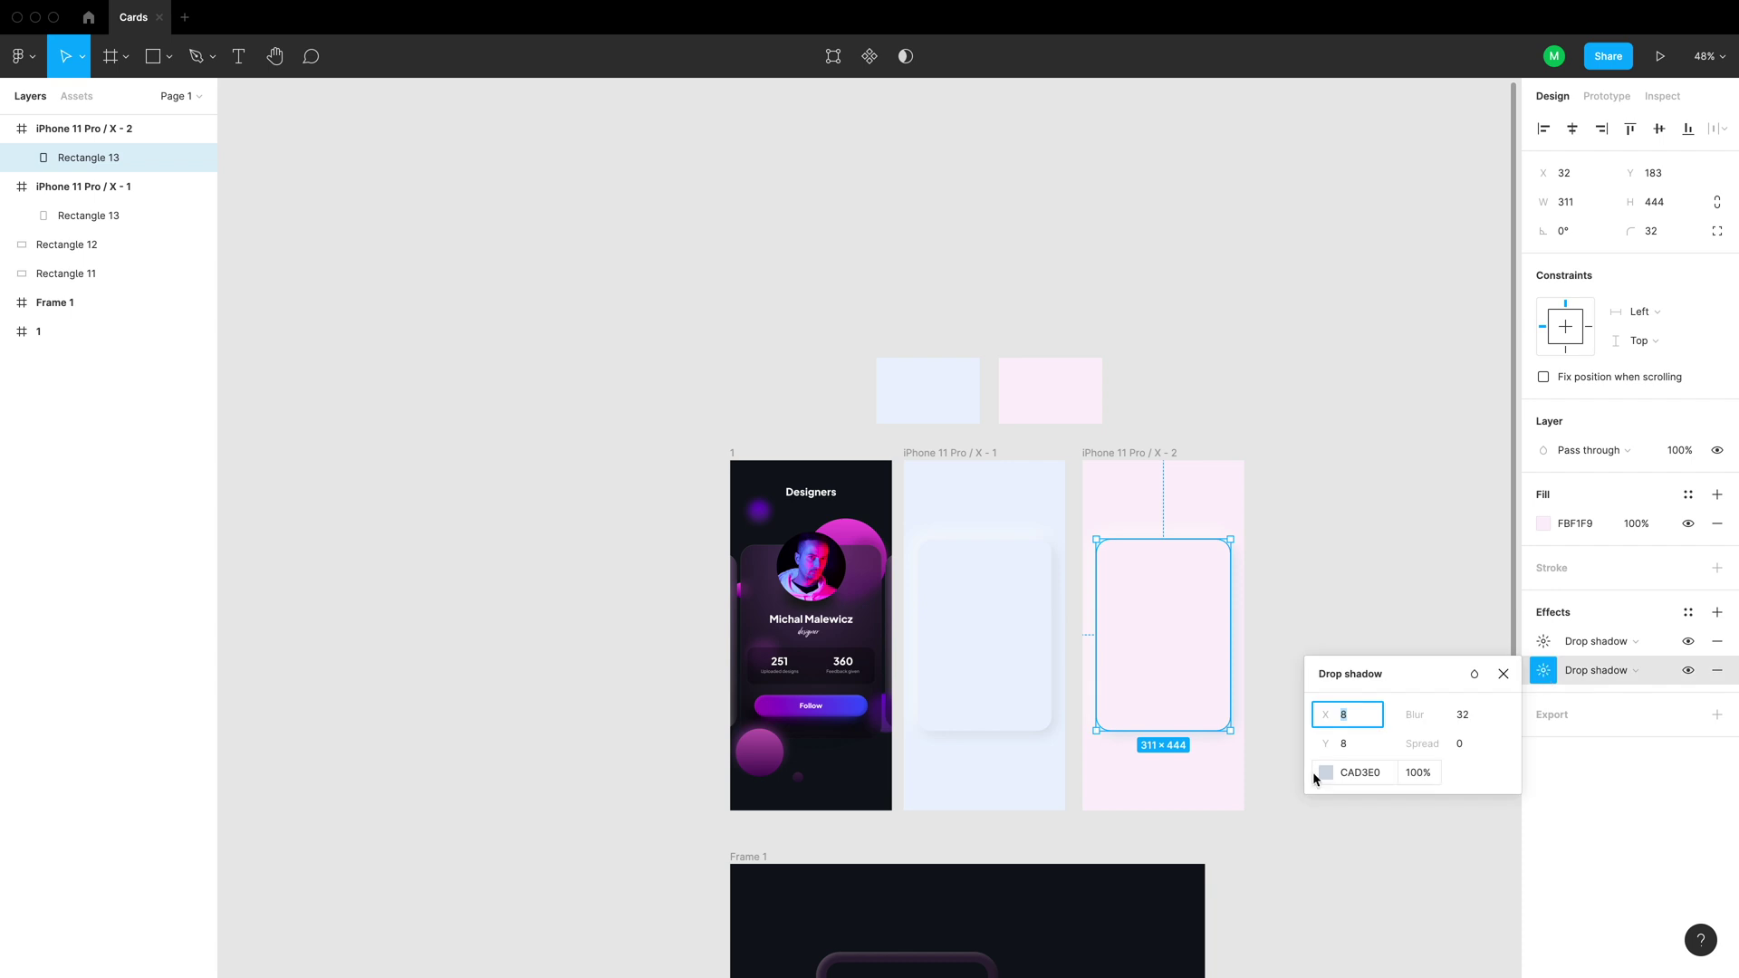
{"action": "left_click", "coordinate": [1329, 777]}
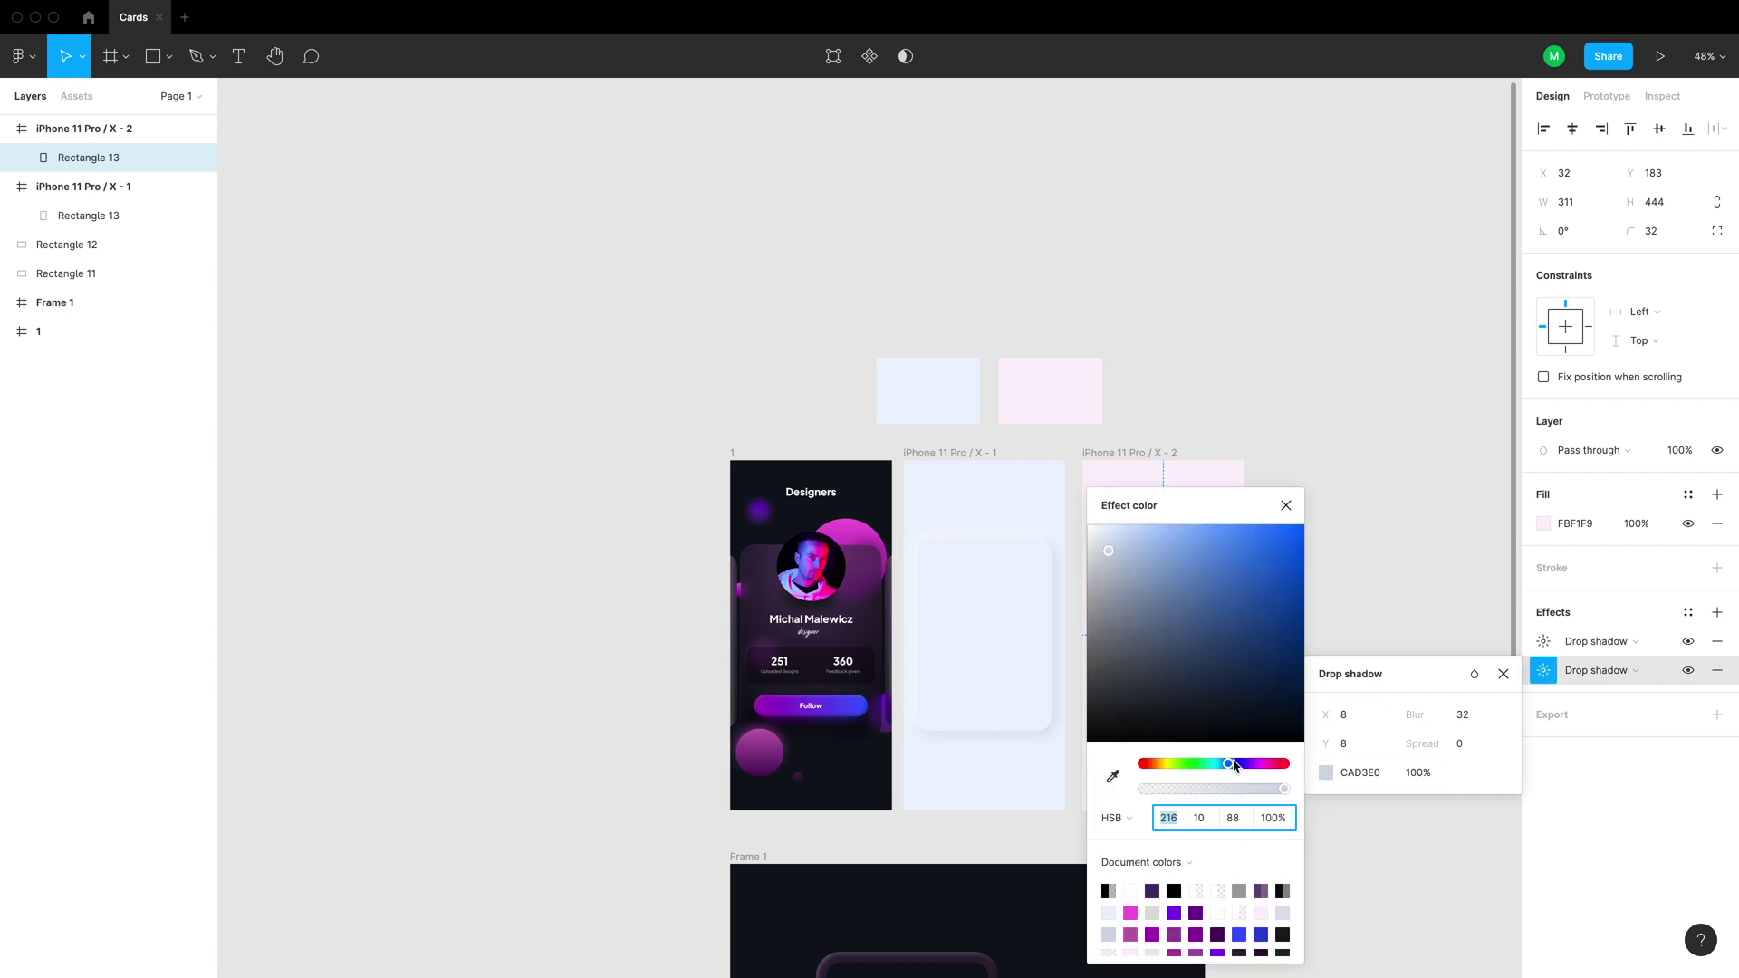
{"action": "left_click_drag", "start_coordinate": [1218, 503], "coordinate": [1408, 433]}
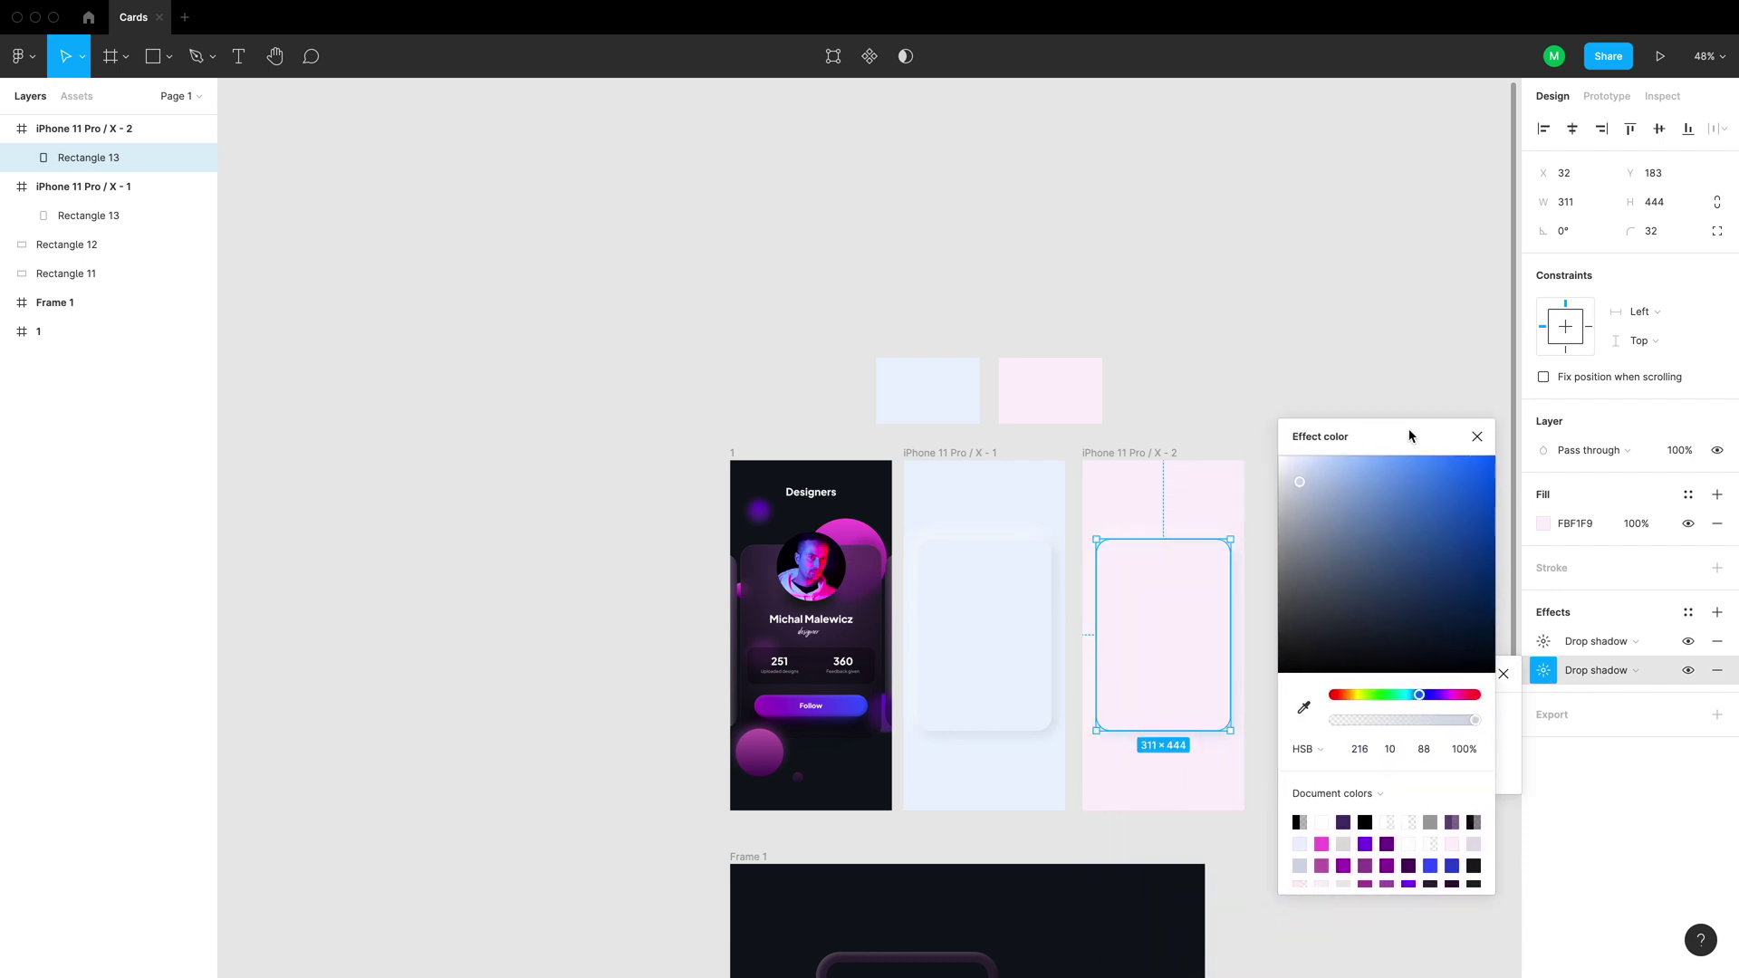
{"action": "left_click_drag", "start_coordinate": [1423, 698], "coordinate": [1450, 702]}
{"action": "left_click_drag", "start_coordinate": [1314, 488], "coordinate": [1303, 483]}
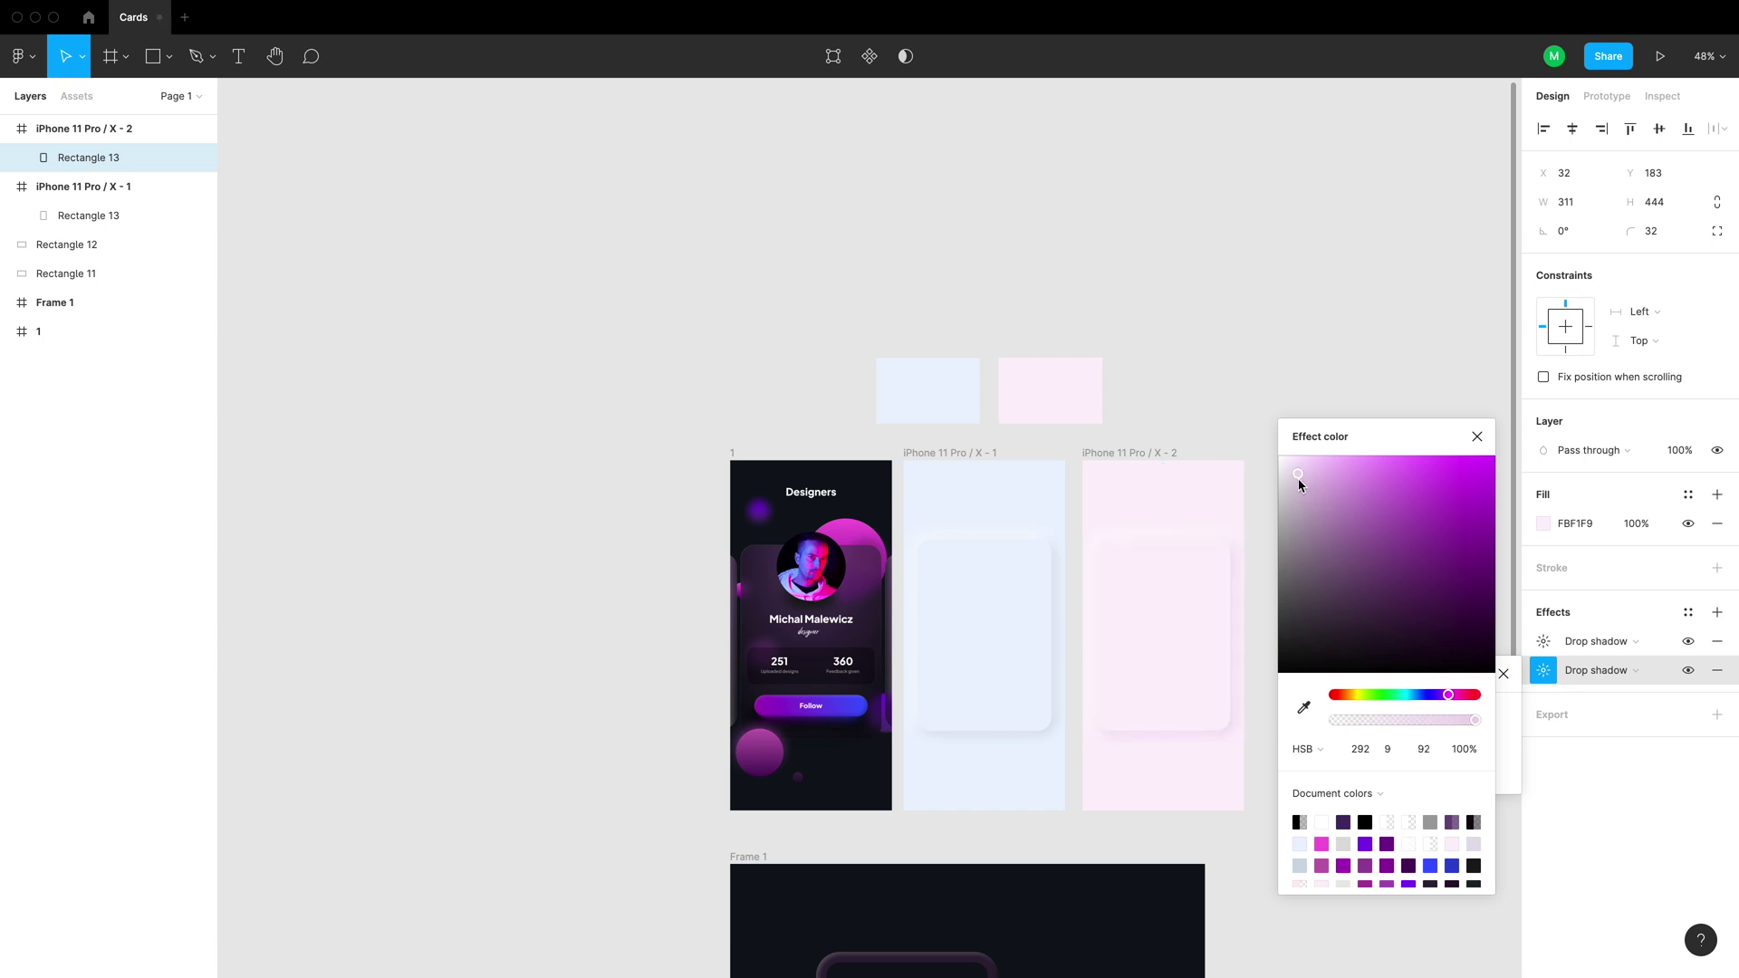
{"action": "left_click", "coordinate": [1219, 364]}
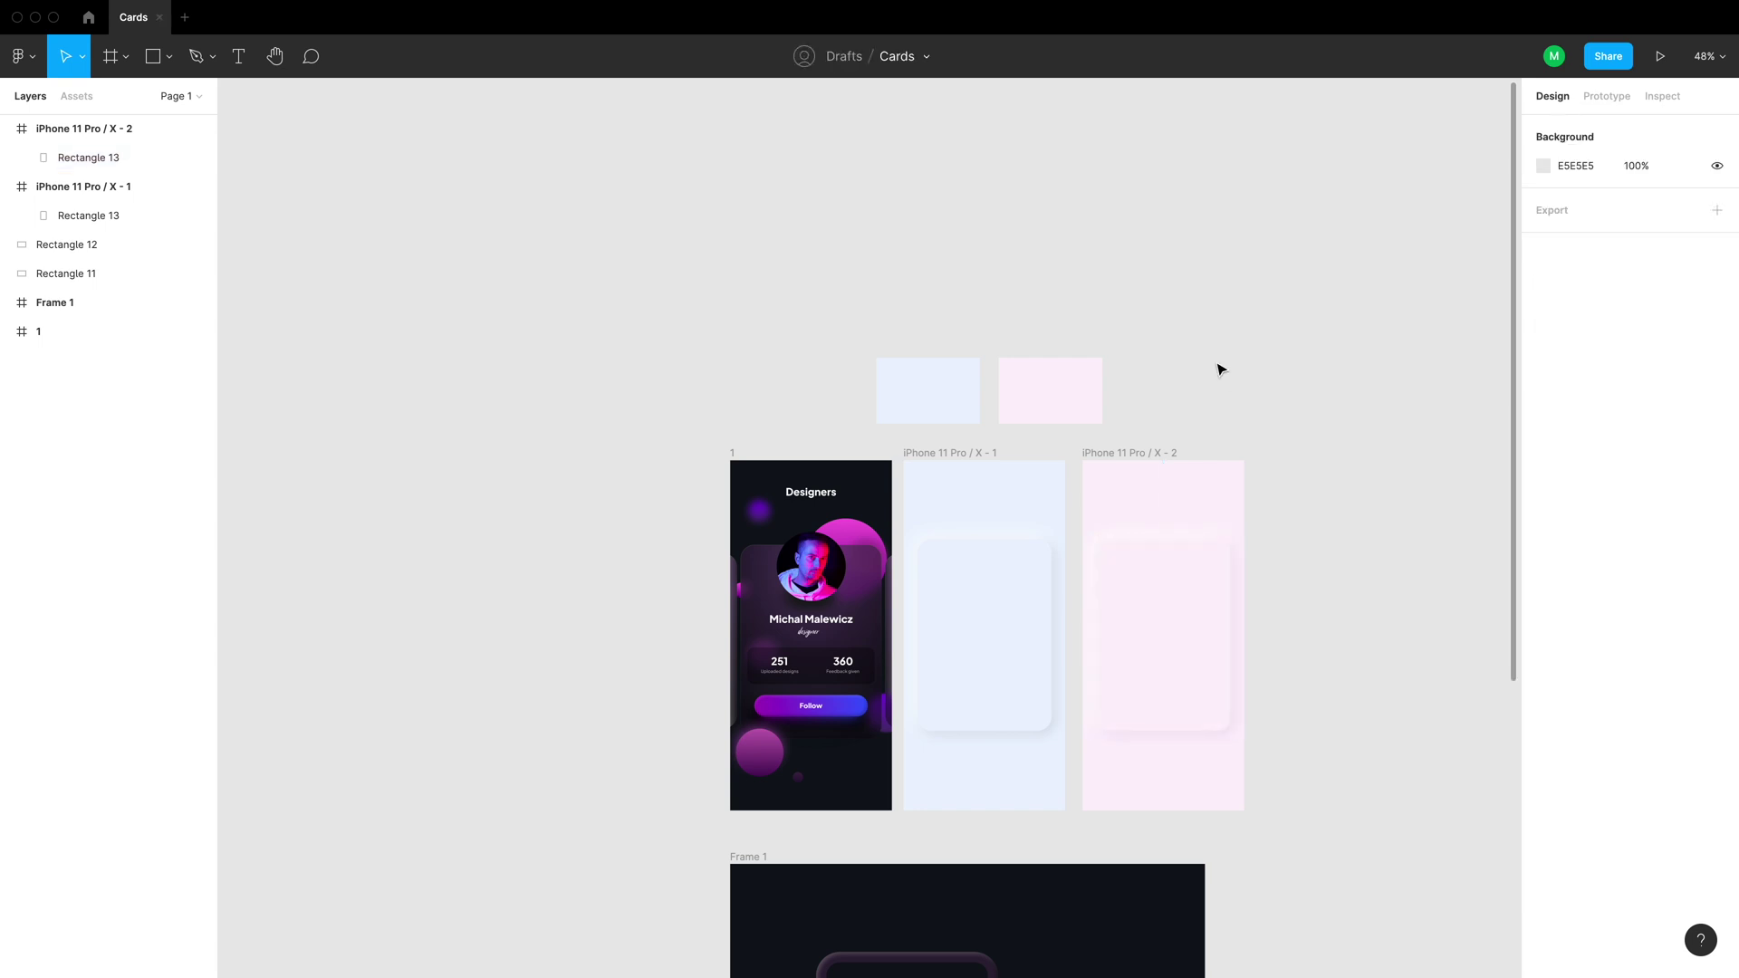
Move the pink phone frame to the left of the dark one and the blue frame to X 1018
{"action": "left_click_drag", "start_coordinate": [1144, 454], "coordinate": [604, 454]}
{"action": "left_click", "coordinate": [1358, 598]}
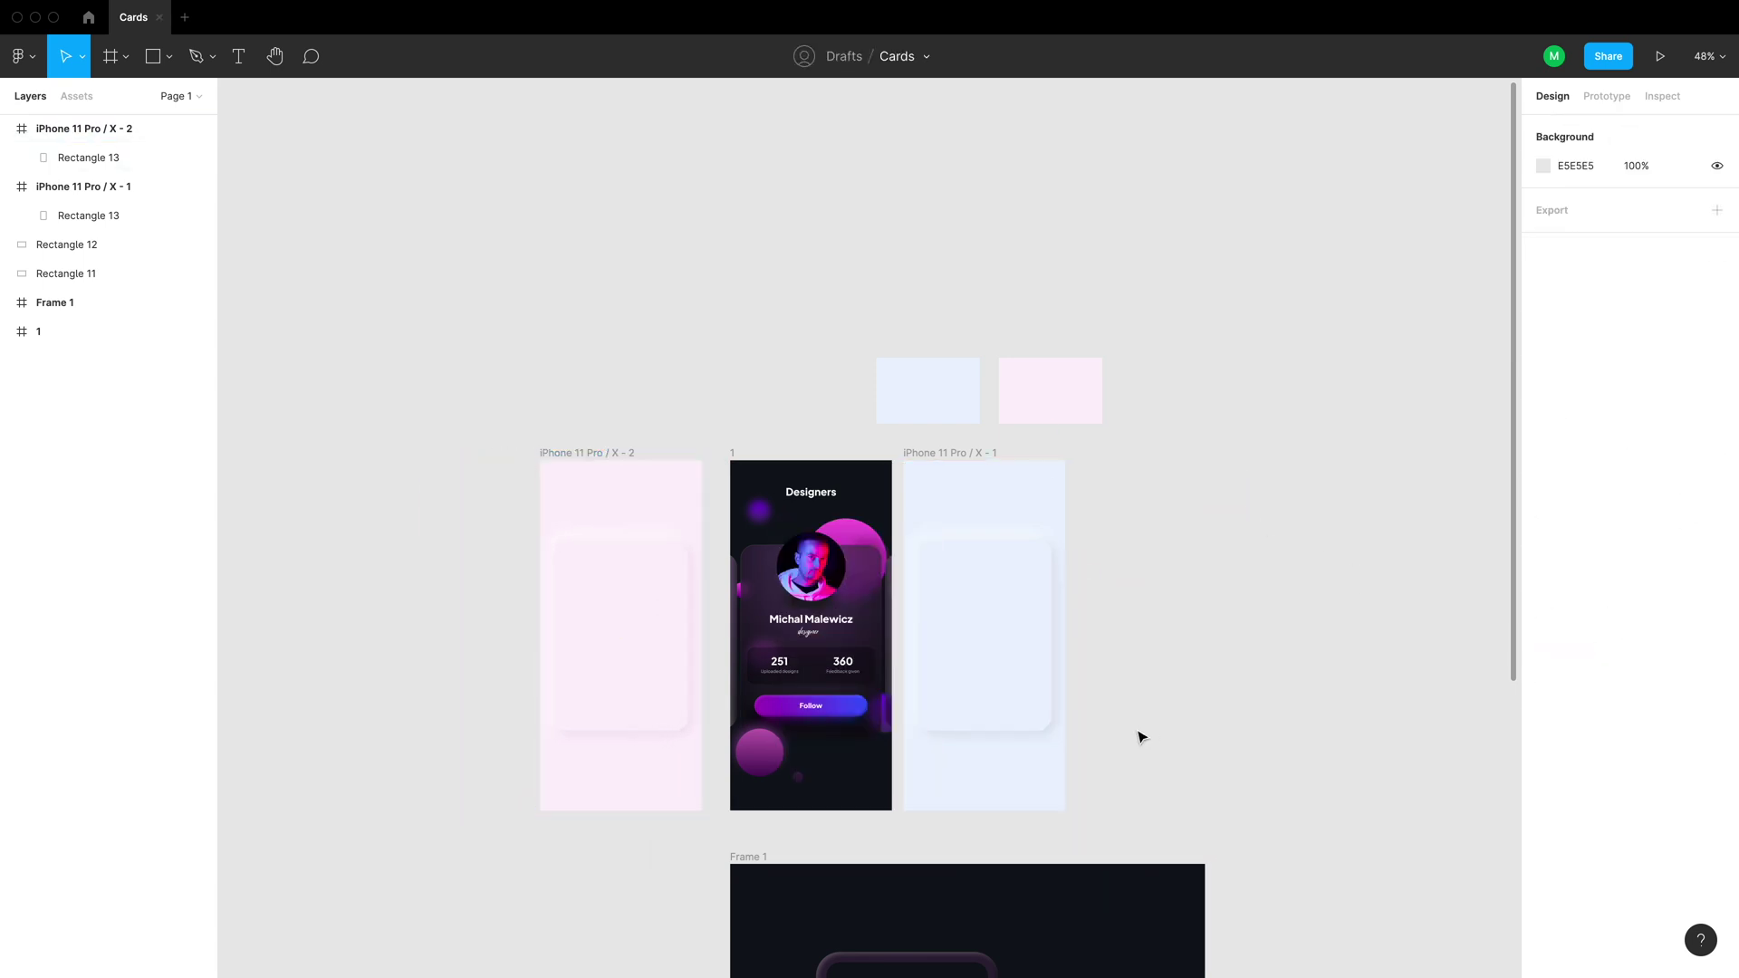
{"action": "left_click_drag", "start_coordinate": [951, 453], "coordinate": [975, 458]}
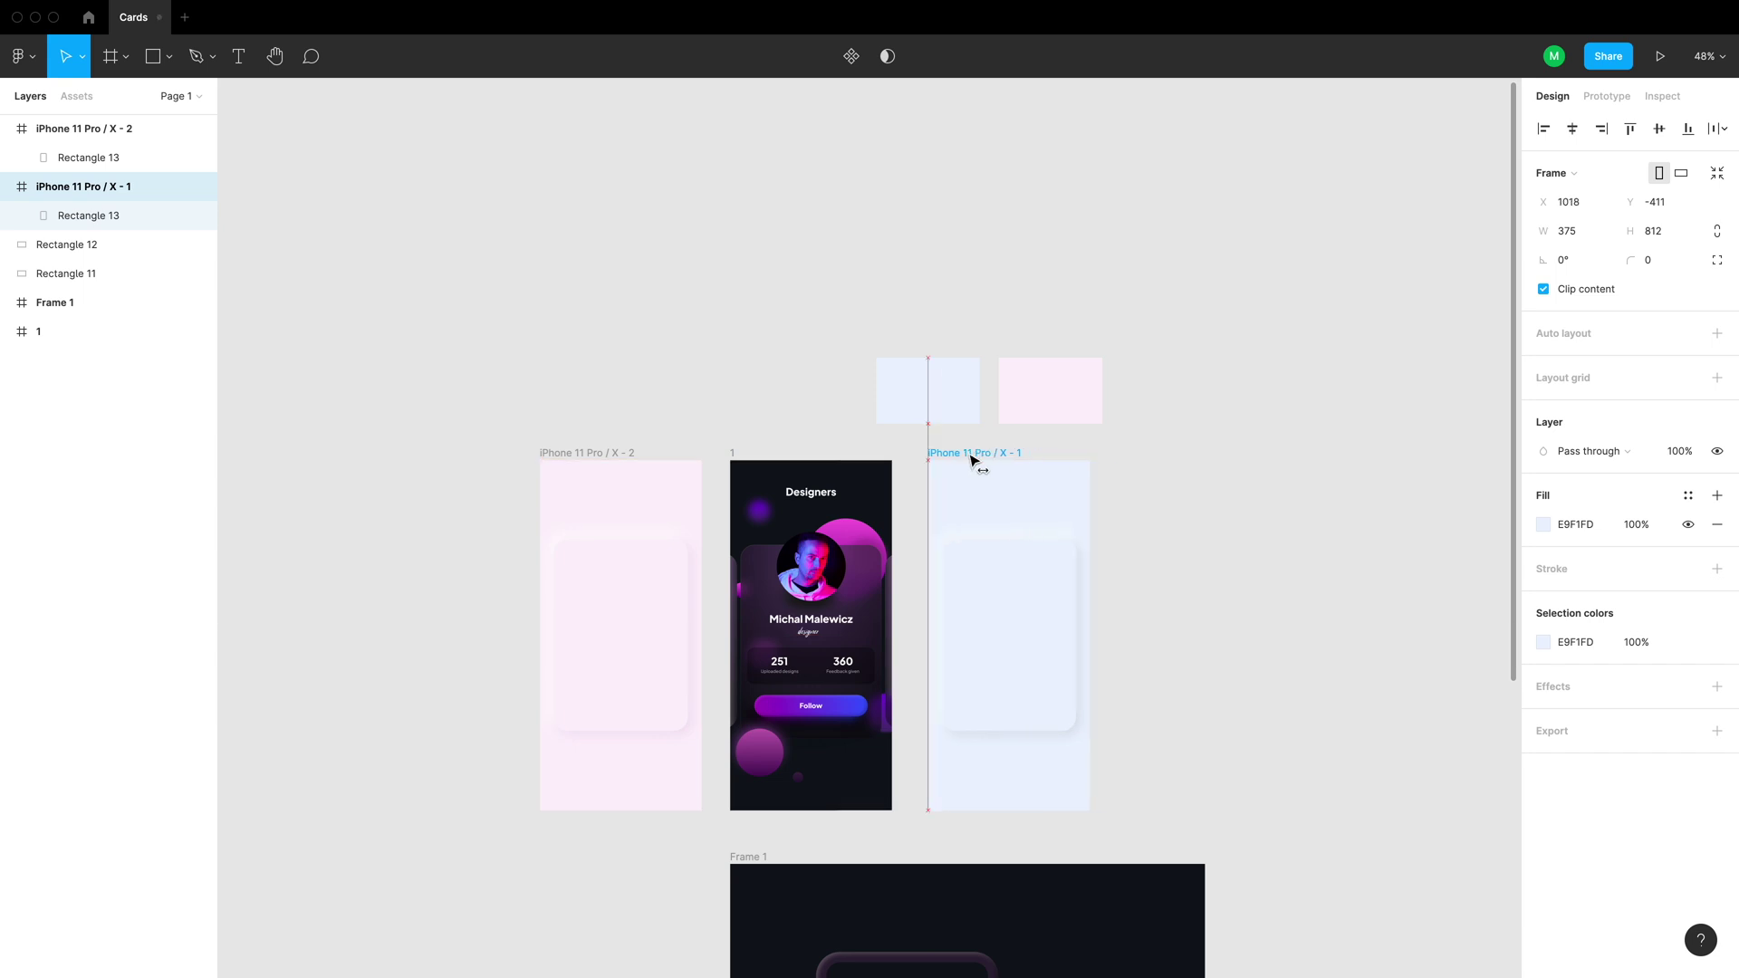
{"action": "left_click", "coordinate": [1192, 745]}
Copy the round profile photo from the dark design onto the blue card and position it at X 108, Y 146
{"action": "scroll", "coordinate": [1028, 761], "scroll_direction": "up", "scroll_amount": 5}
{"action": "left_click", "coordinate": [1032, 729]}
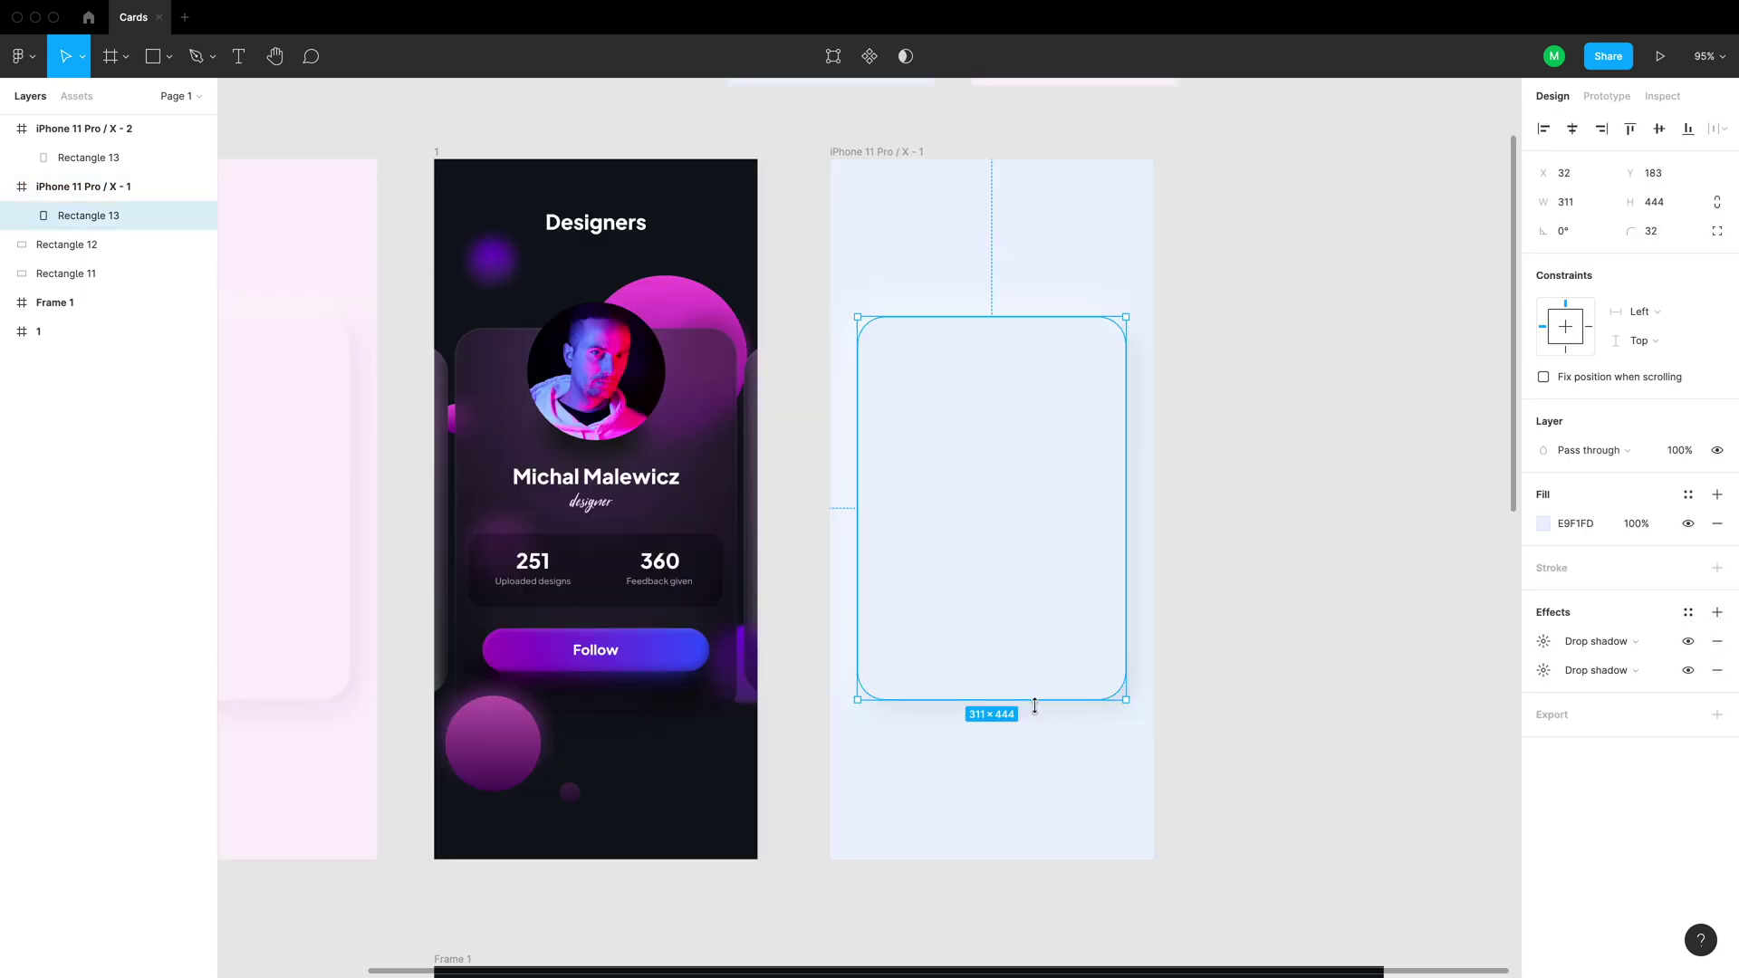
{"action": "left_click", "coordinate": [1232, 644]}
{"action": "double_click", "coordinate": [619, 391]}
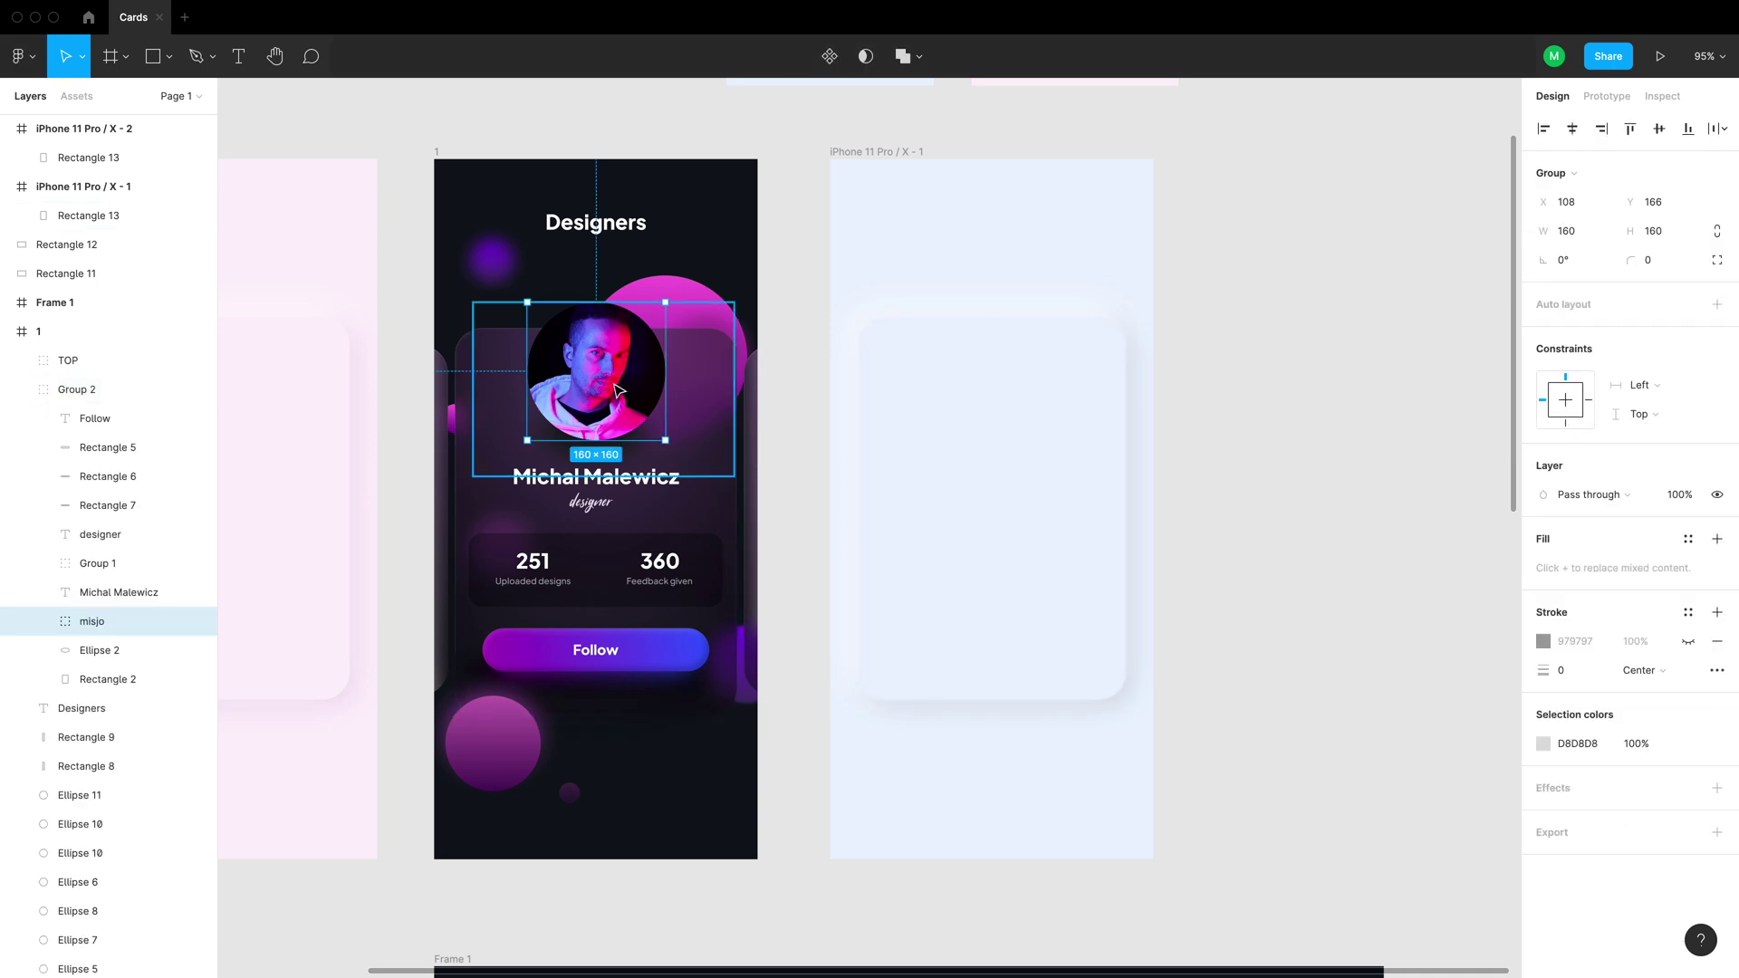
{"action": "key", "text": "ctrl+c"}
{"action": "left_click", "coordinate": [1146, 450]}
{"action": "left_click", "coordinate": [1068, 454]}
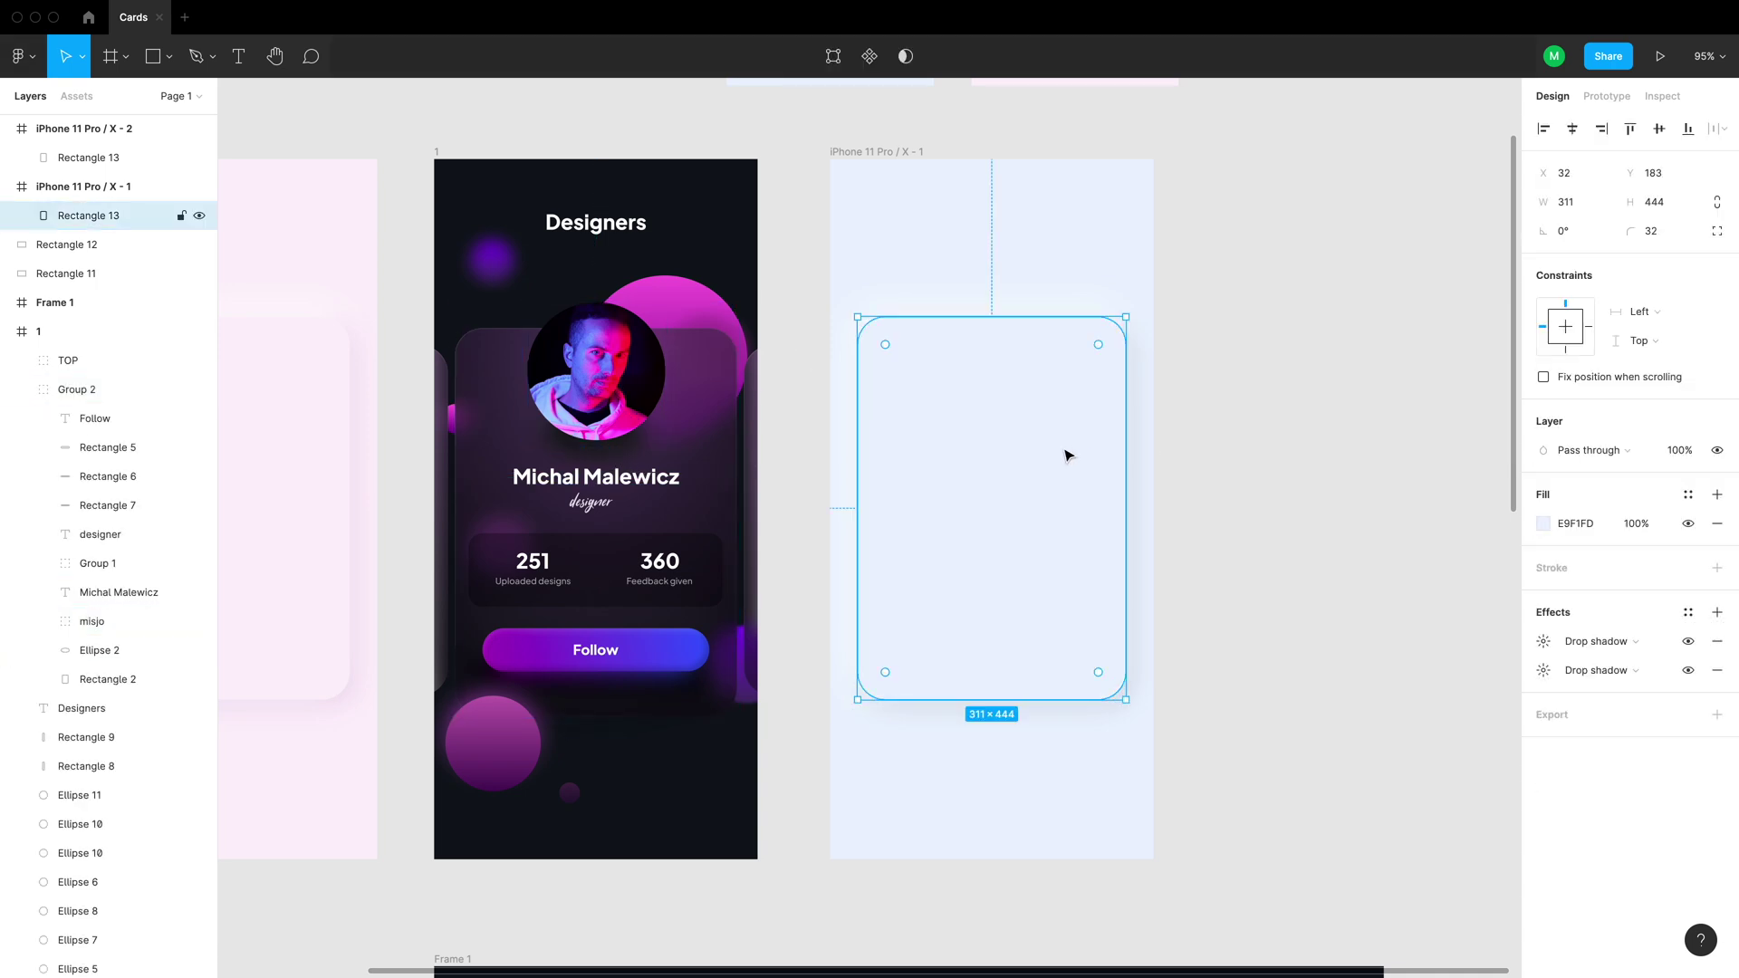
{"action": "key", "text": "ctrl+v"}
{"action": "left_click_drag", "start_coordinate": [1001, 550], "coordinate": [1003, 397]}
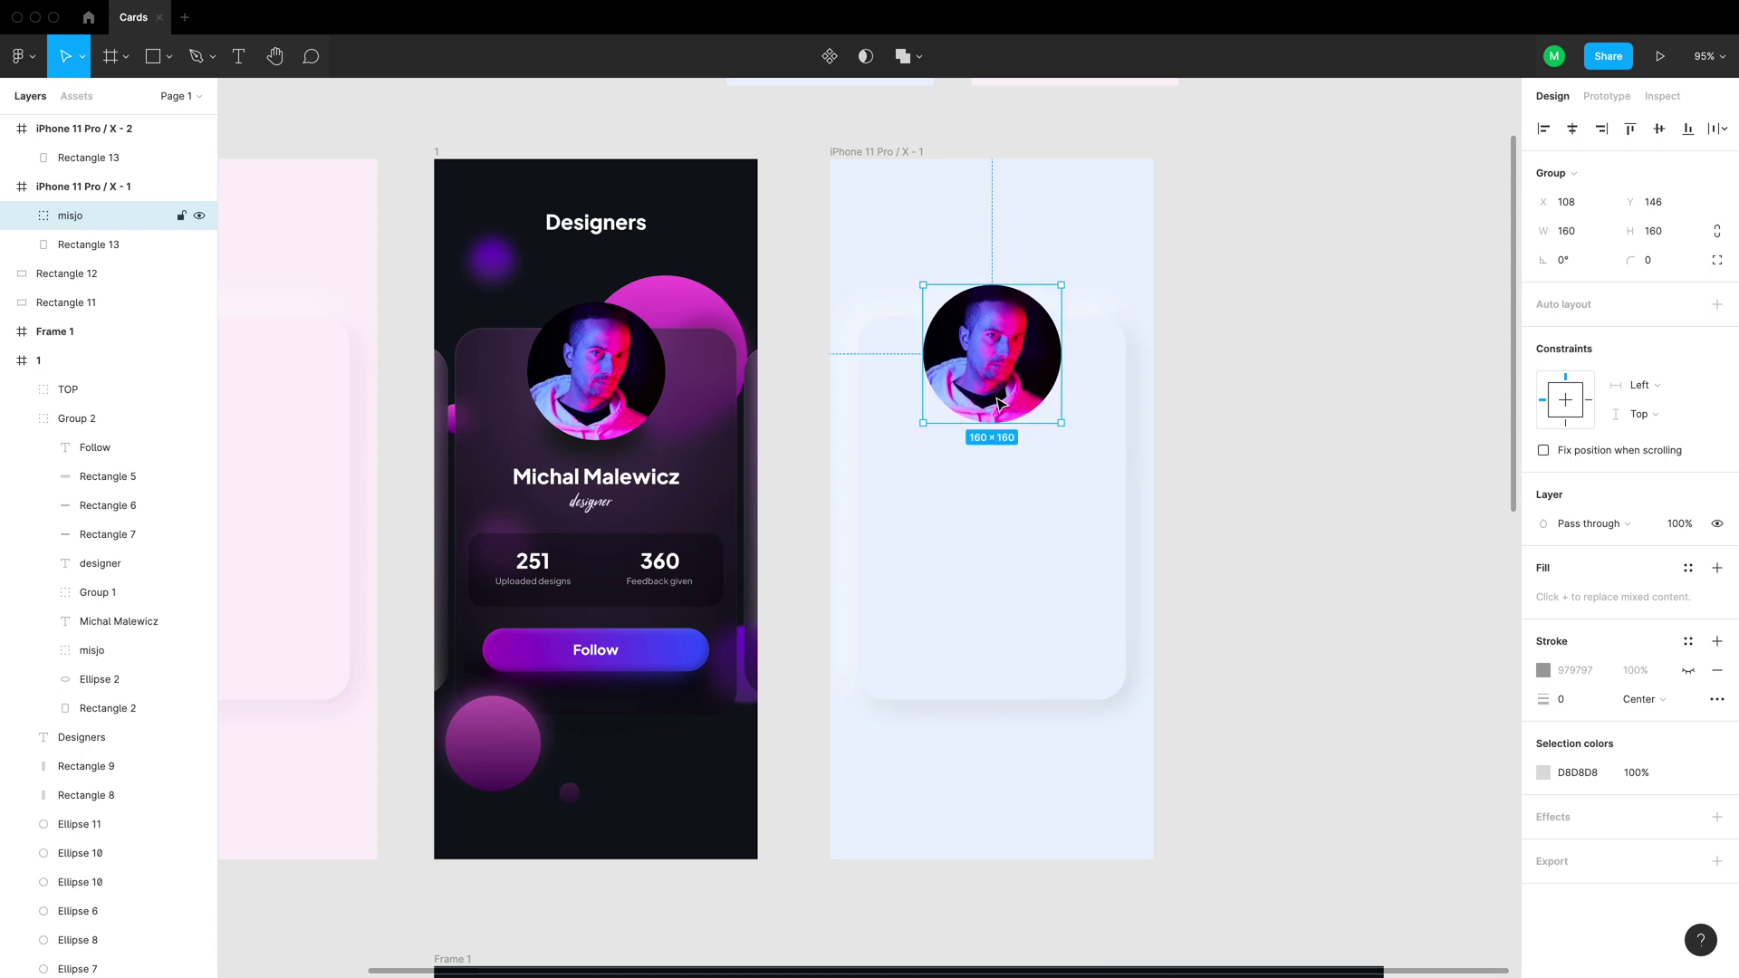
Draw an ellipse about 122 × 38 under the blue card's photo and fill it with DEE5EF sampled from the card's shadow
{"action": "key", "text": "o"}
{"action": "left_click_drag", "start_coordinate": [934, 422], "coordinate": [1039, 454]}
{"action": "left_click", "coordinate": [1545, 524]}
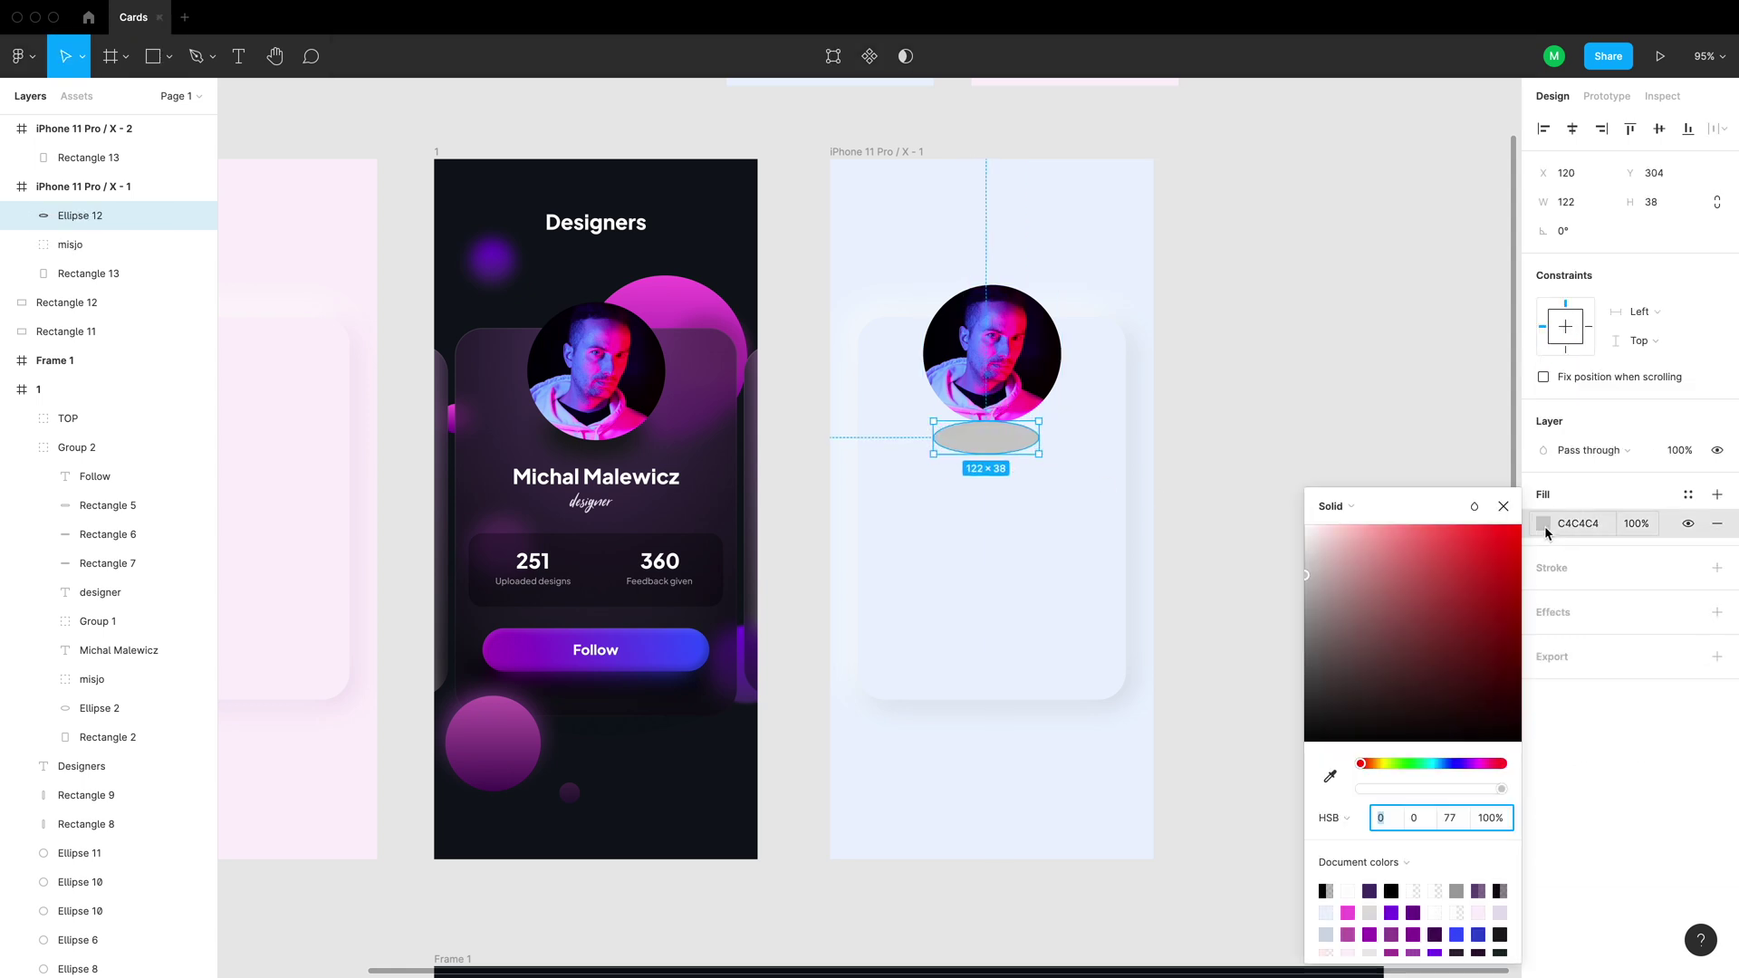
{"action": "left_click", "coordinate": [1329, 776]}
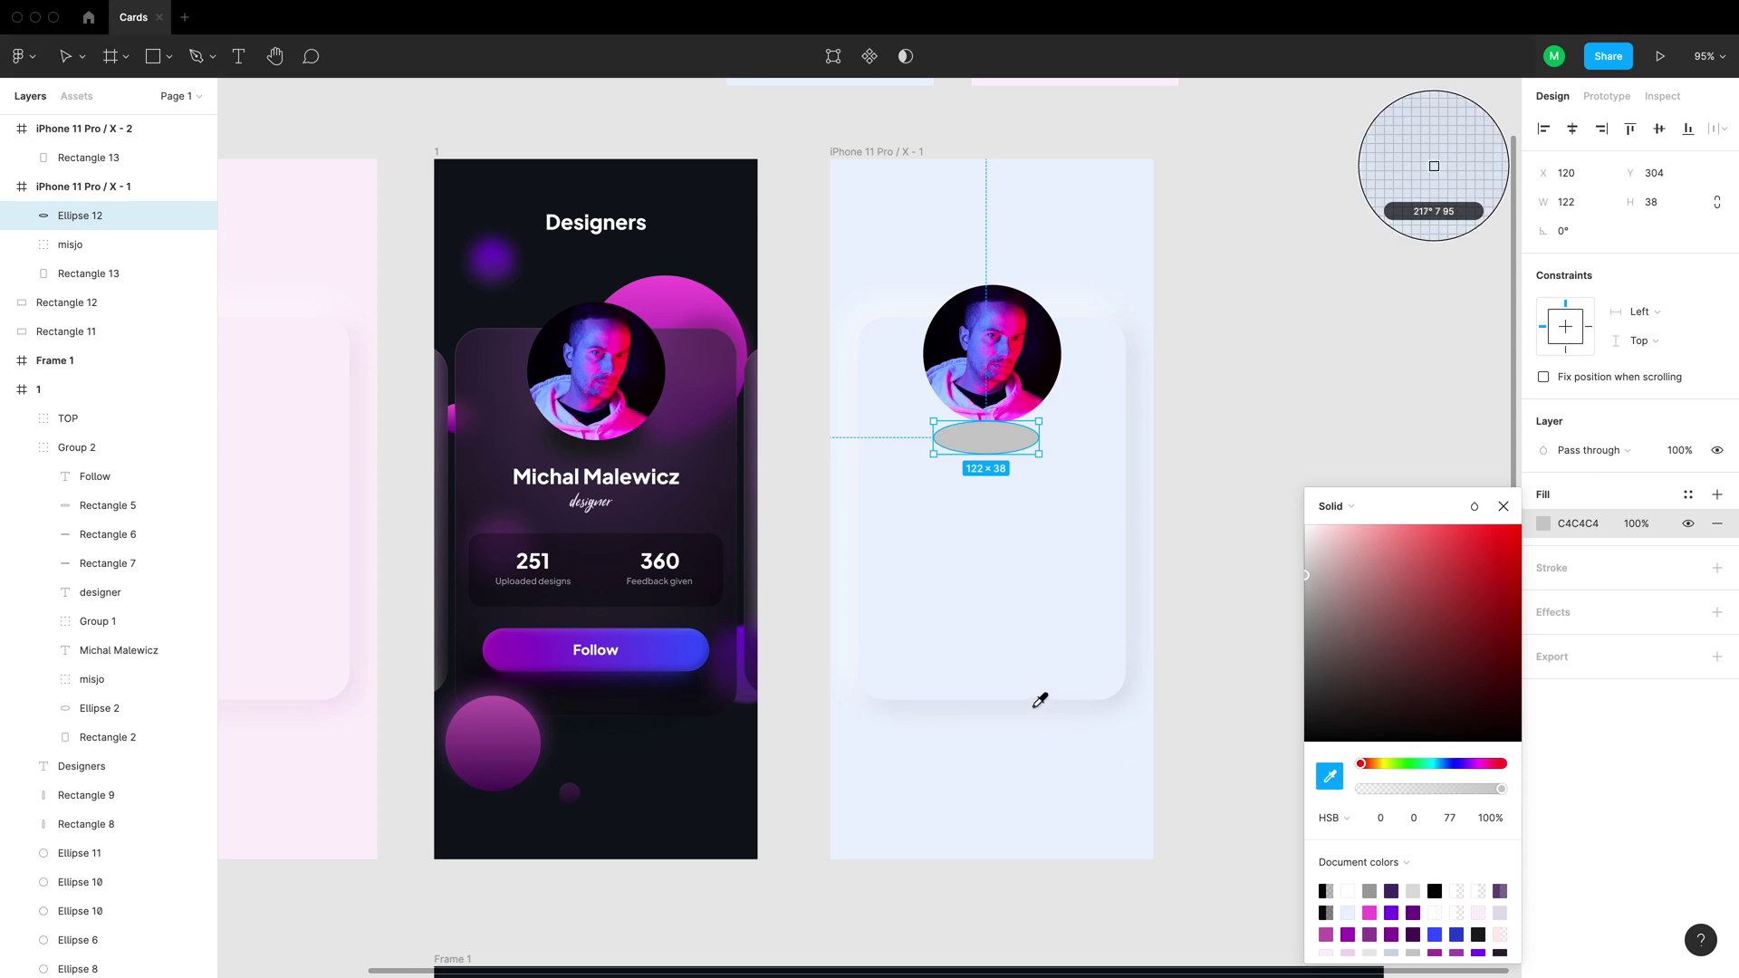
{"action": "left_click", "coordinate": [1035, 701]}
{"action": "left_click", "coordinate": [1205, 639]}
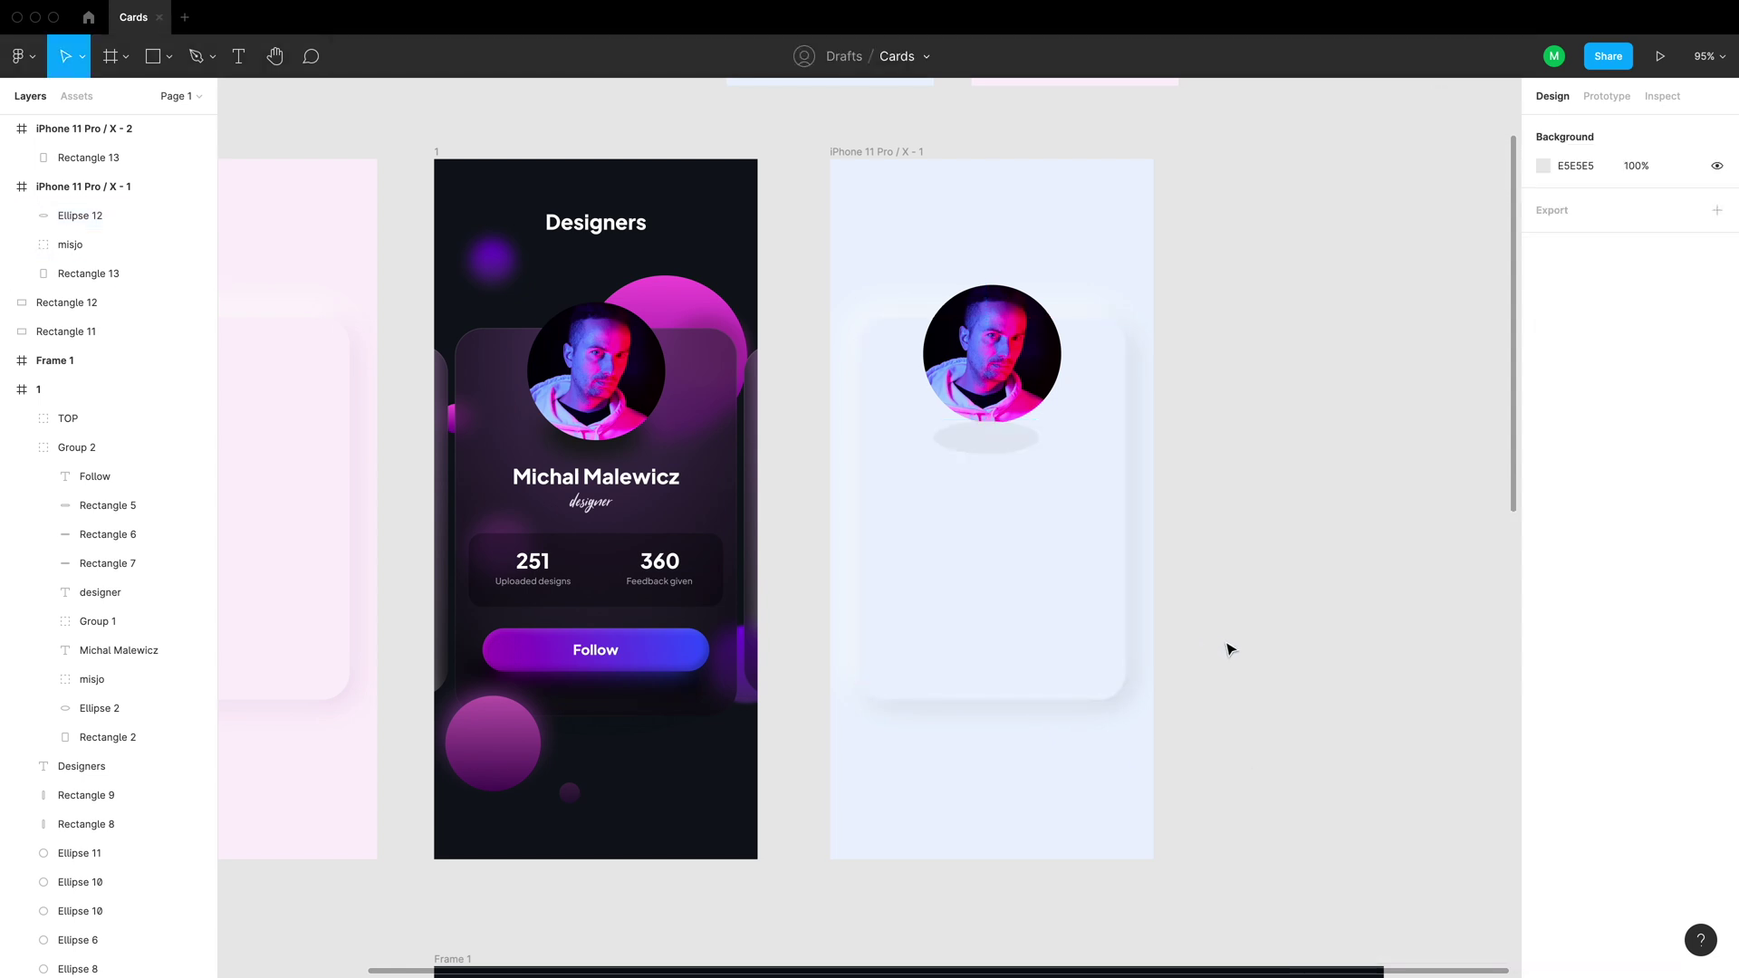
Add a layer blur effect to the pale ellipse under the photo
{"action": "left_click", "coordinate": [990, 446]}
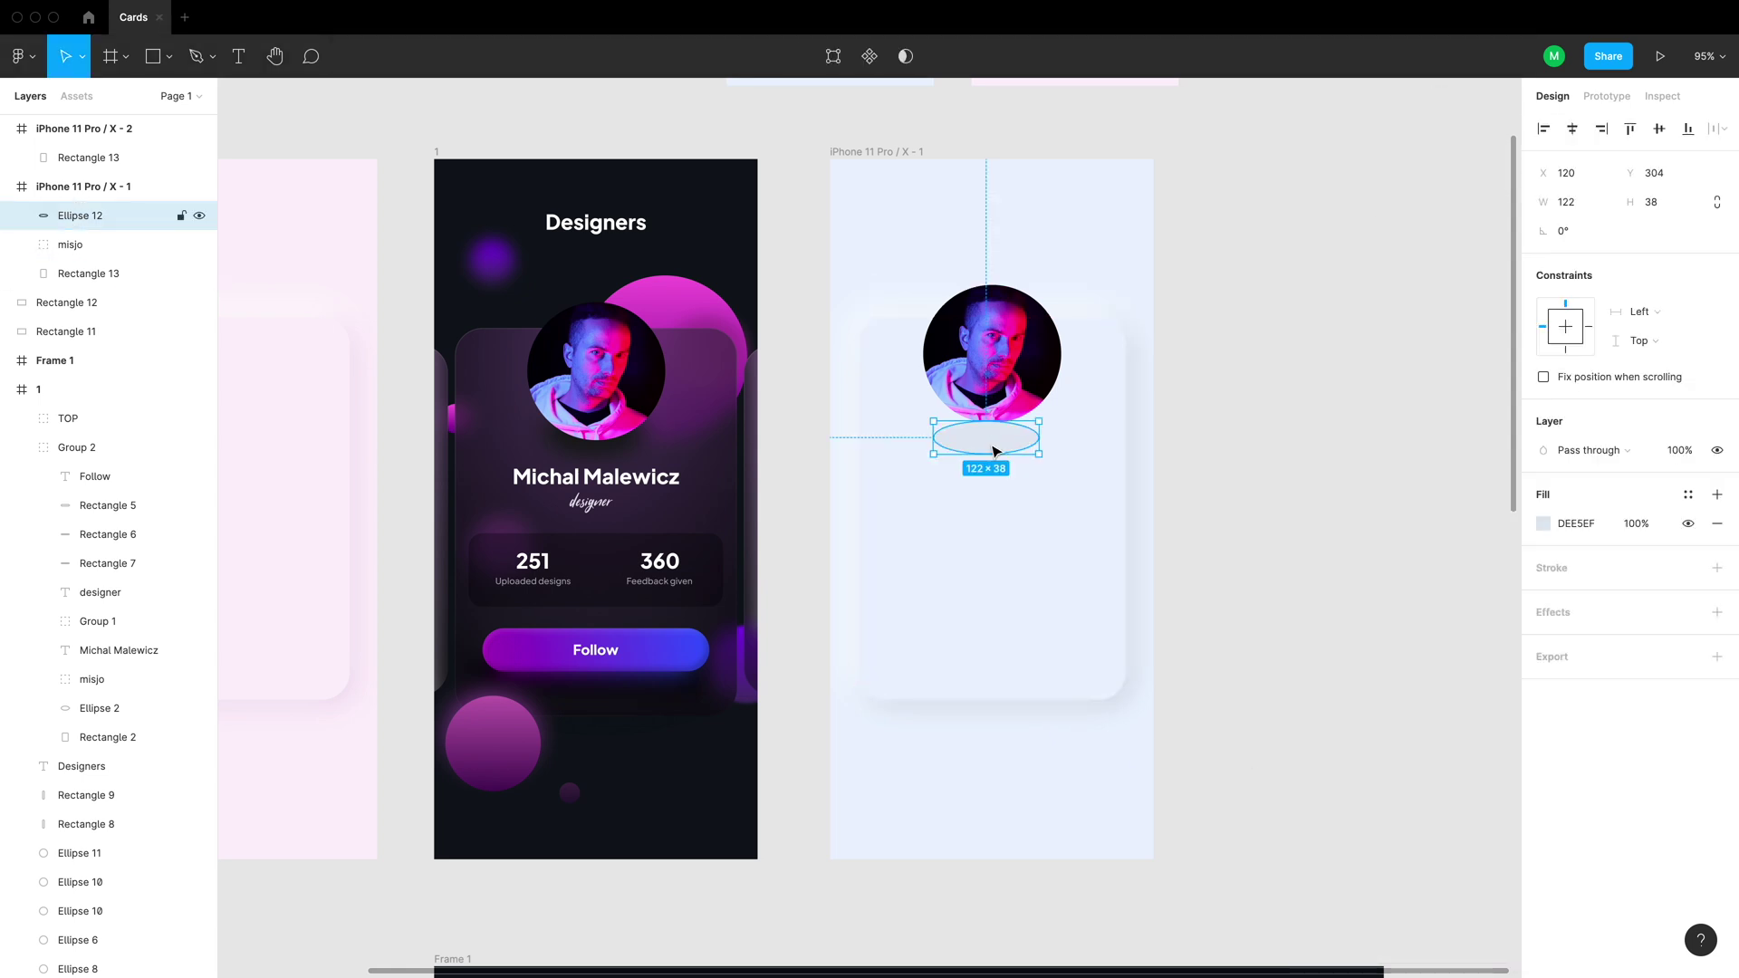
{"action": "left_click", "coordinate": [1717, 613]}
{"action": "left_click", "coordinate": [1610, 640]}
{"action": "left_click", "coordinate": [1611, 641]}
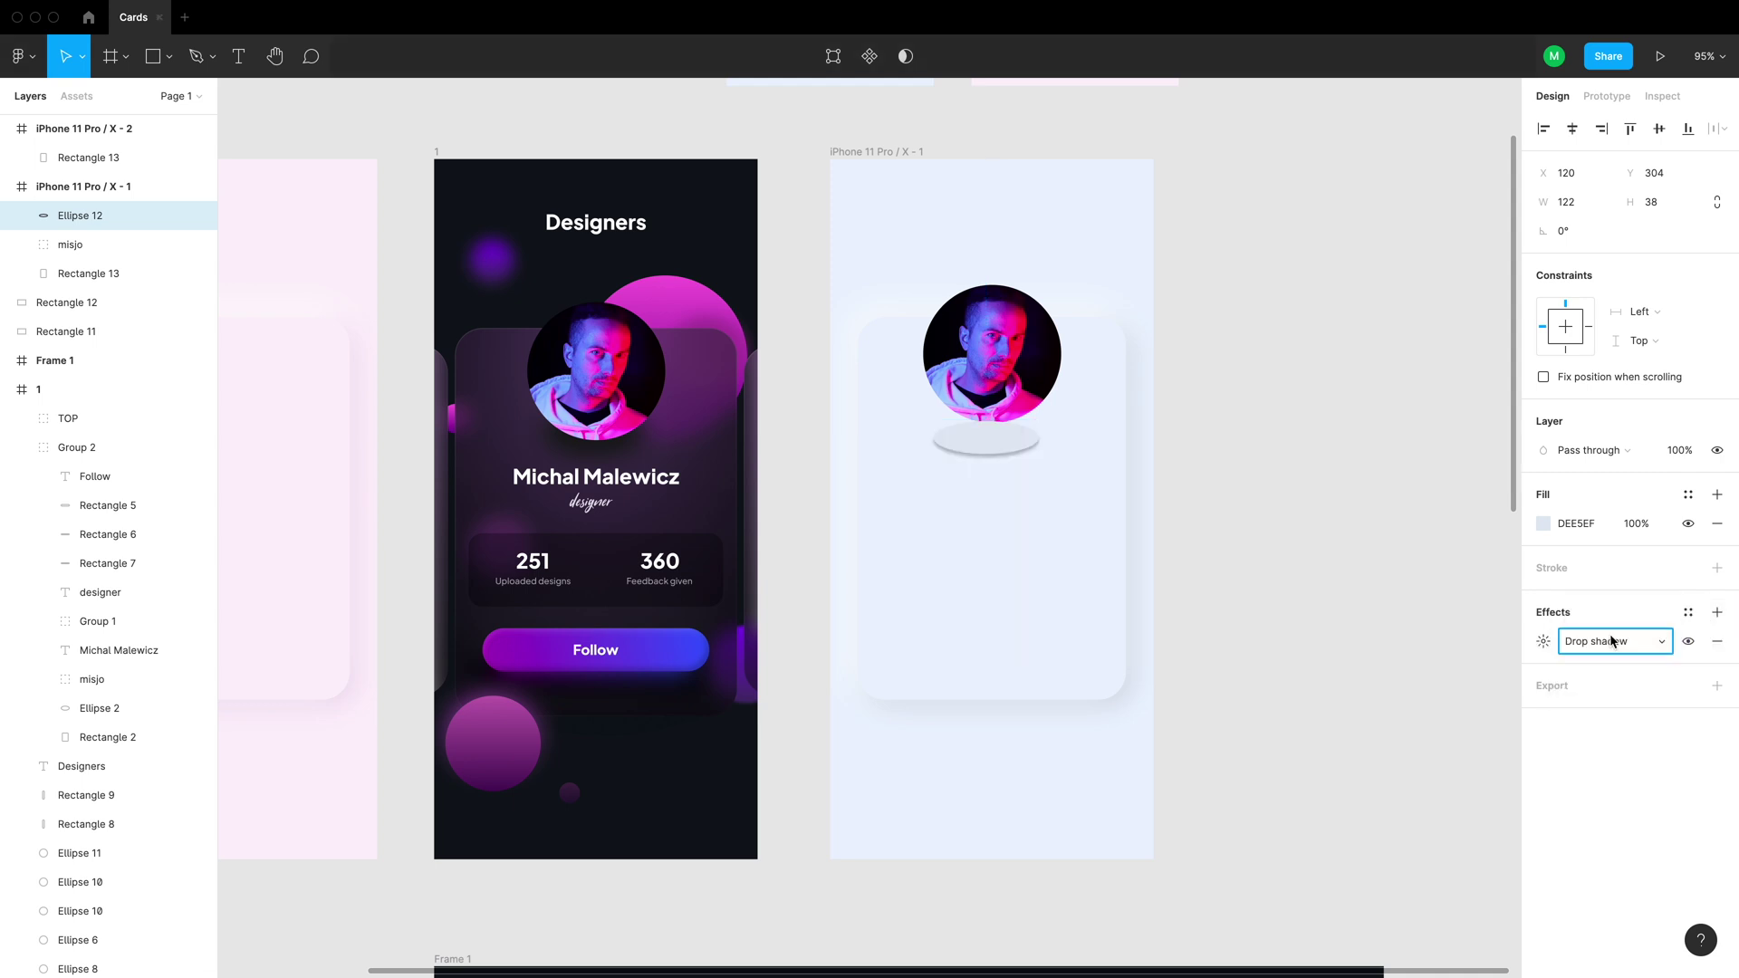
{"action": "left_click", "coordinate": [1612, 641]}
{"action": "left_click", "coordinate": [1612, 663]}
Move the blurred ellipse to X 127, Y 280, centred on the card, and place its layer behind the profile photo
{"action": "left_click", "coordinate": [991, 444]}
{"action": "left_click_drag", "start_coordinate": [990, 440], "coordinate": [994, 423]}
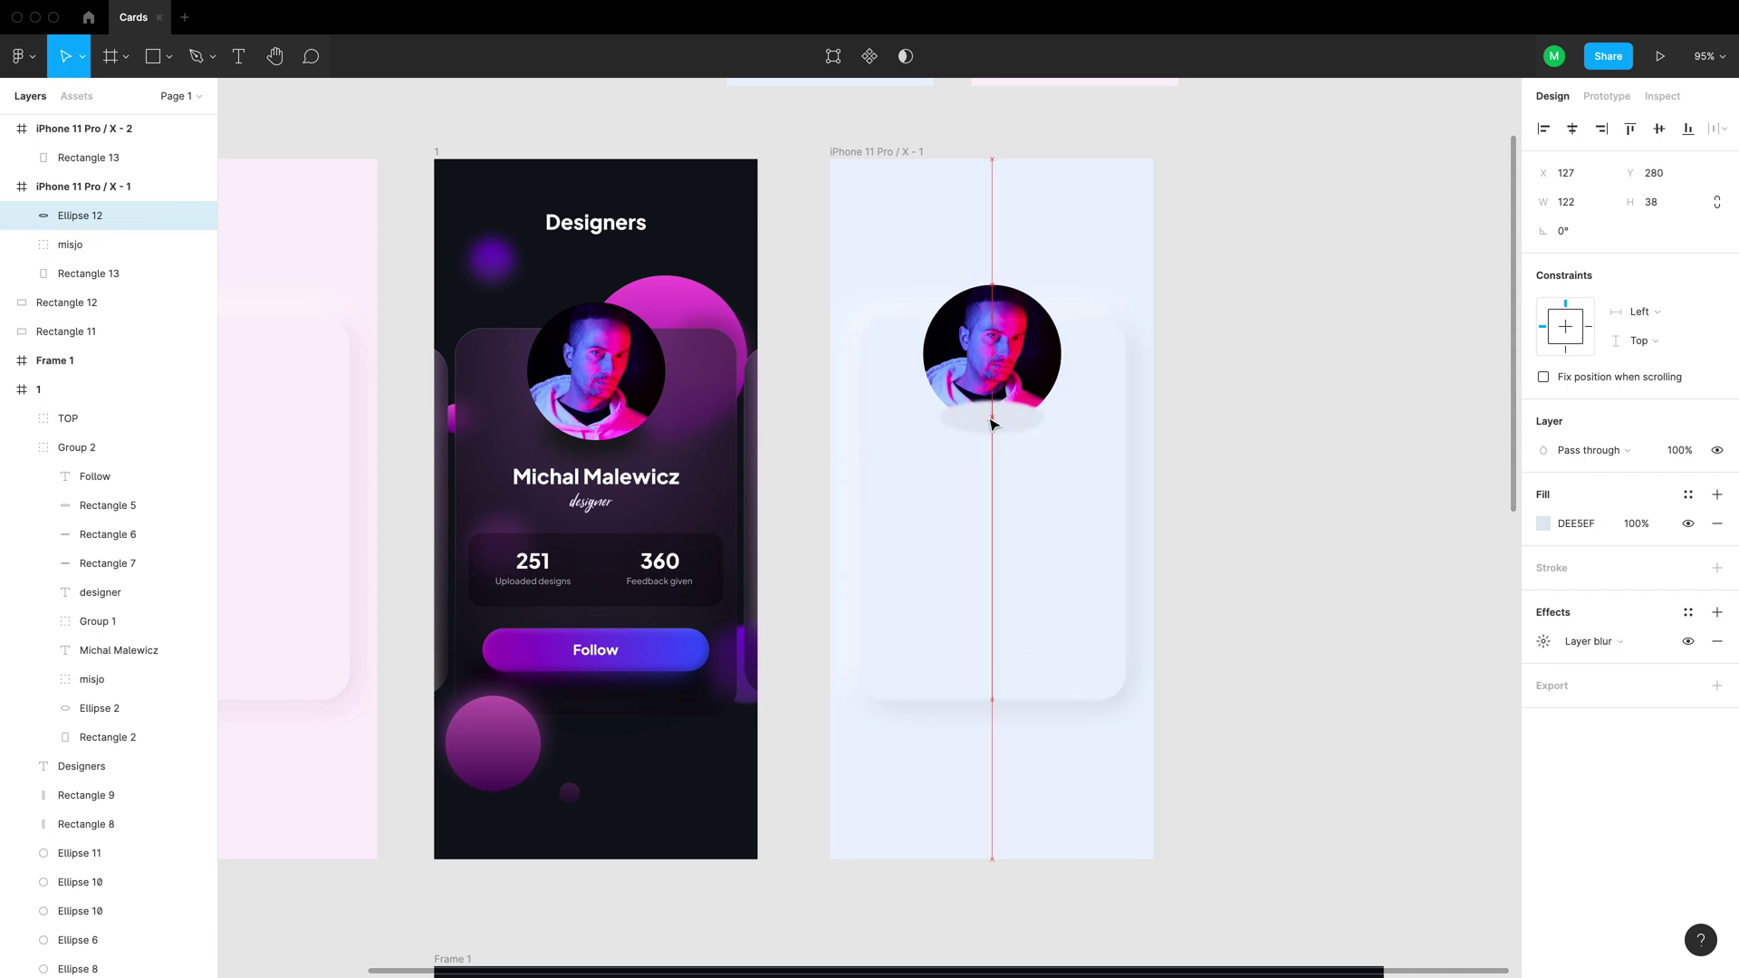
{"action": "left_click_drag", "start_coordinate": [98, 218], "coordinate": [113, 265]}
Set the ellipse's layer blur to 14 and darken its fill to HSB 215, 7, 84
{"action": "left_click", "coordinate": [1545, 643]}
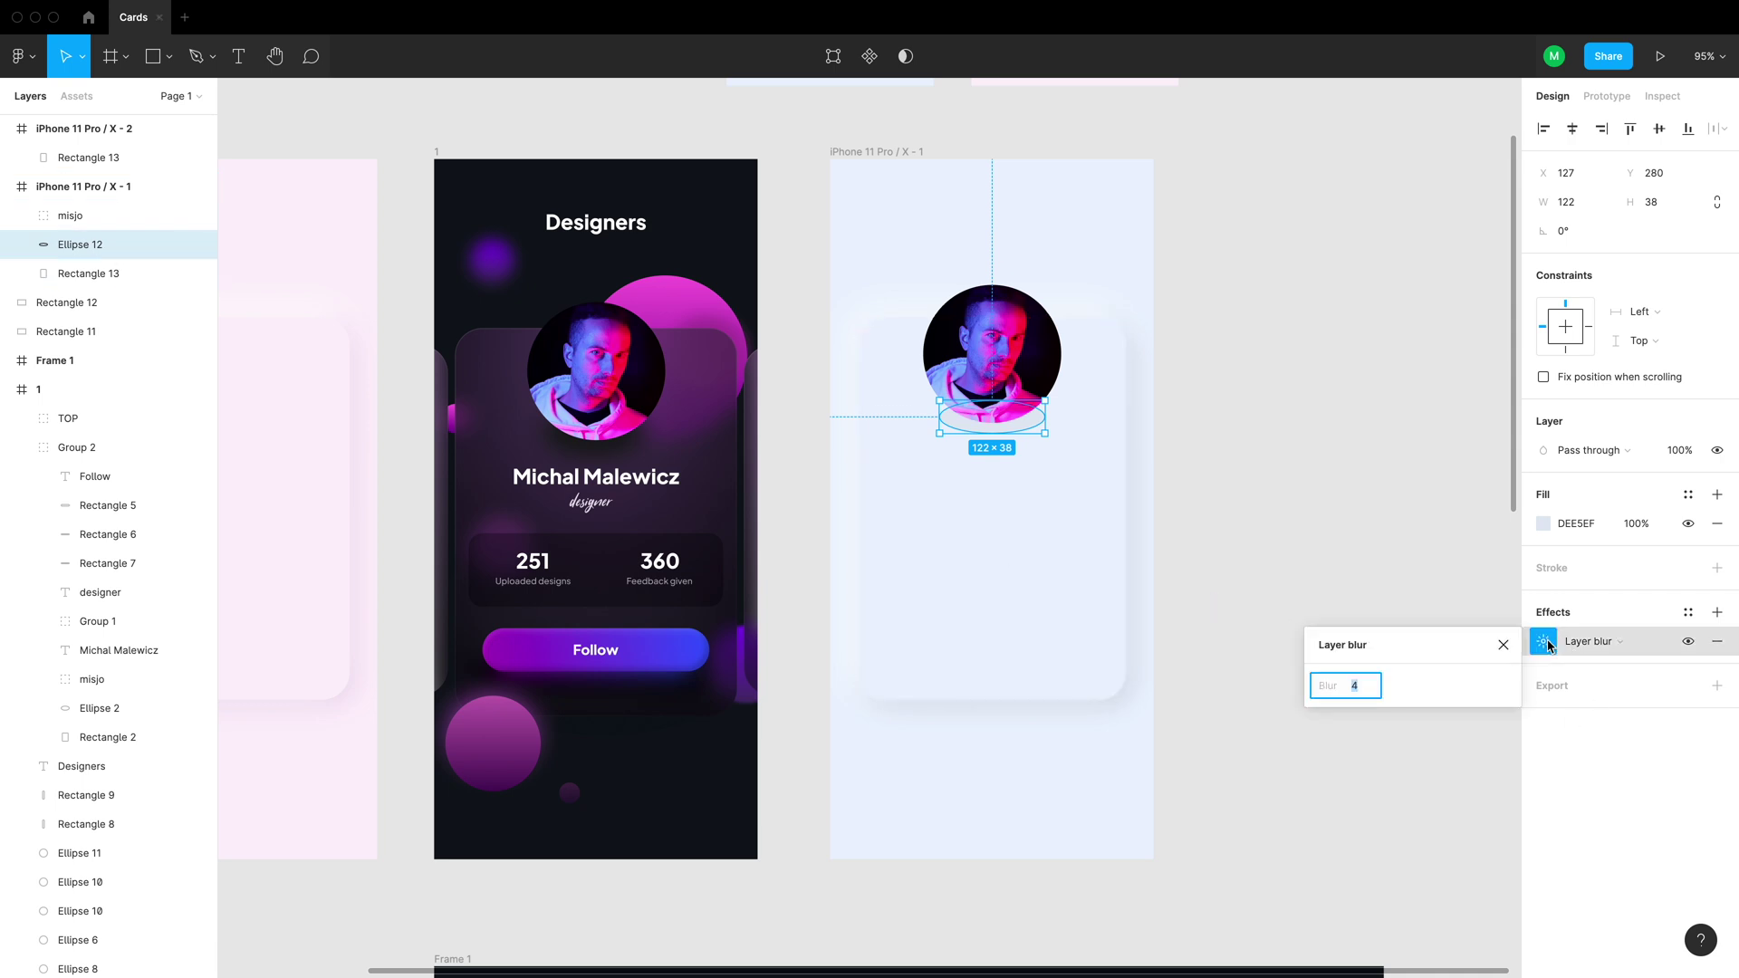
{"action": "key", "text": "shift+Up"}
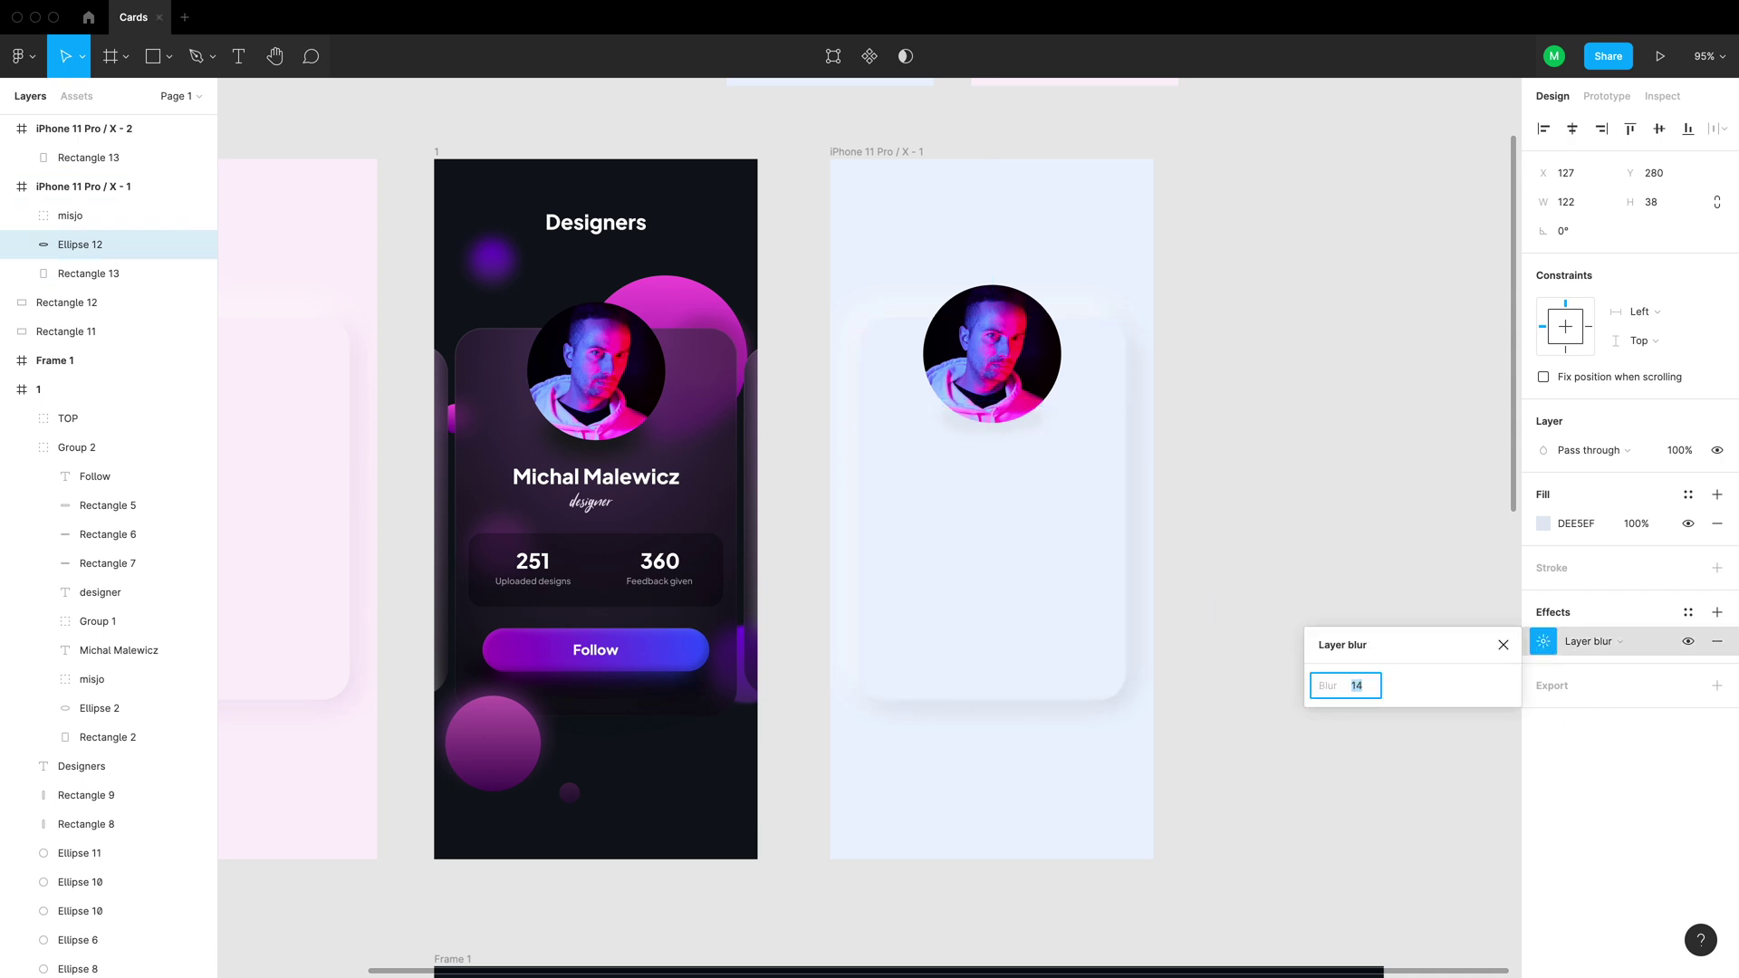
{"action": "left_click", "coordinate": [1545, 645]}
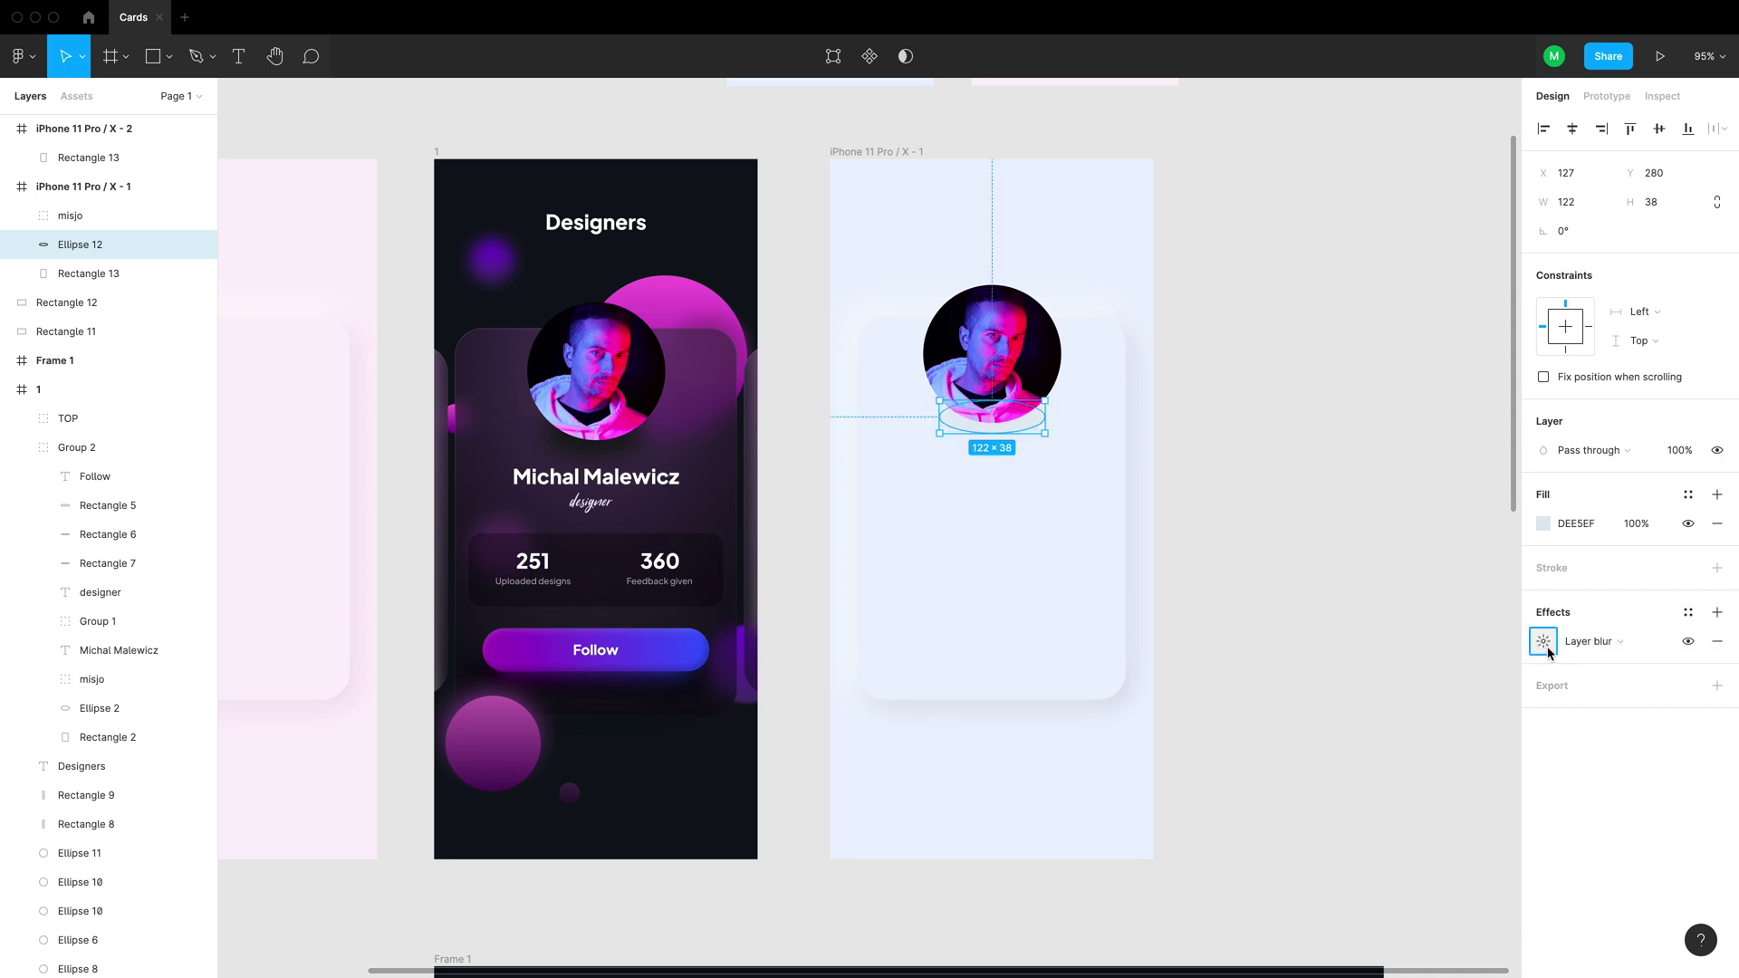
{"action": "left_click", "coordinate": [1544, 524]}
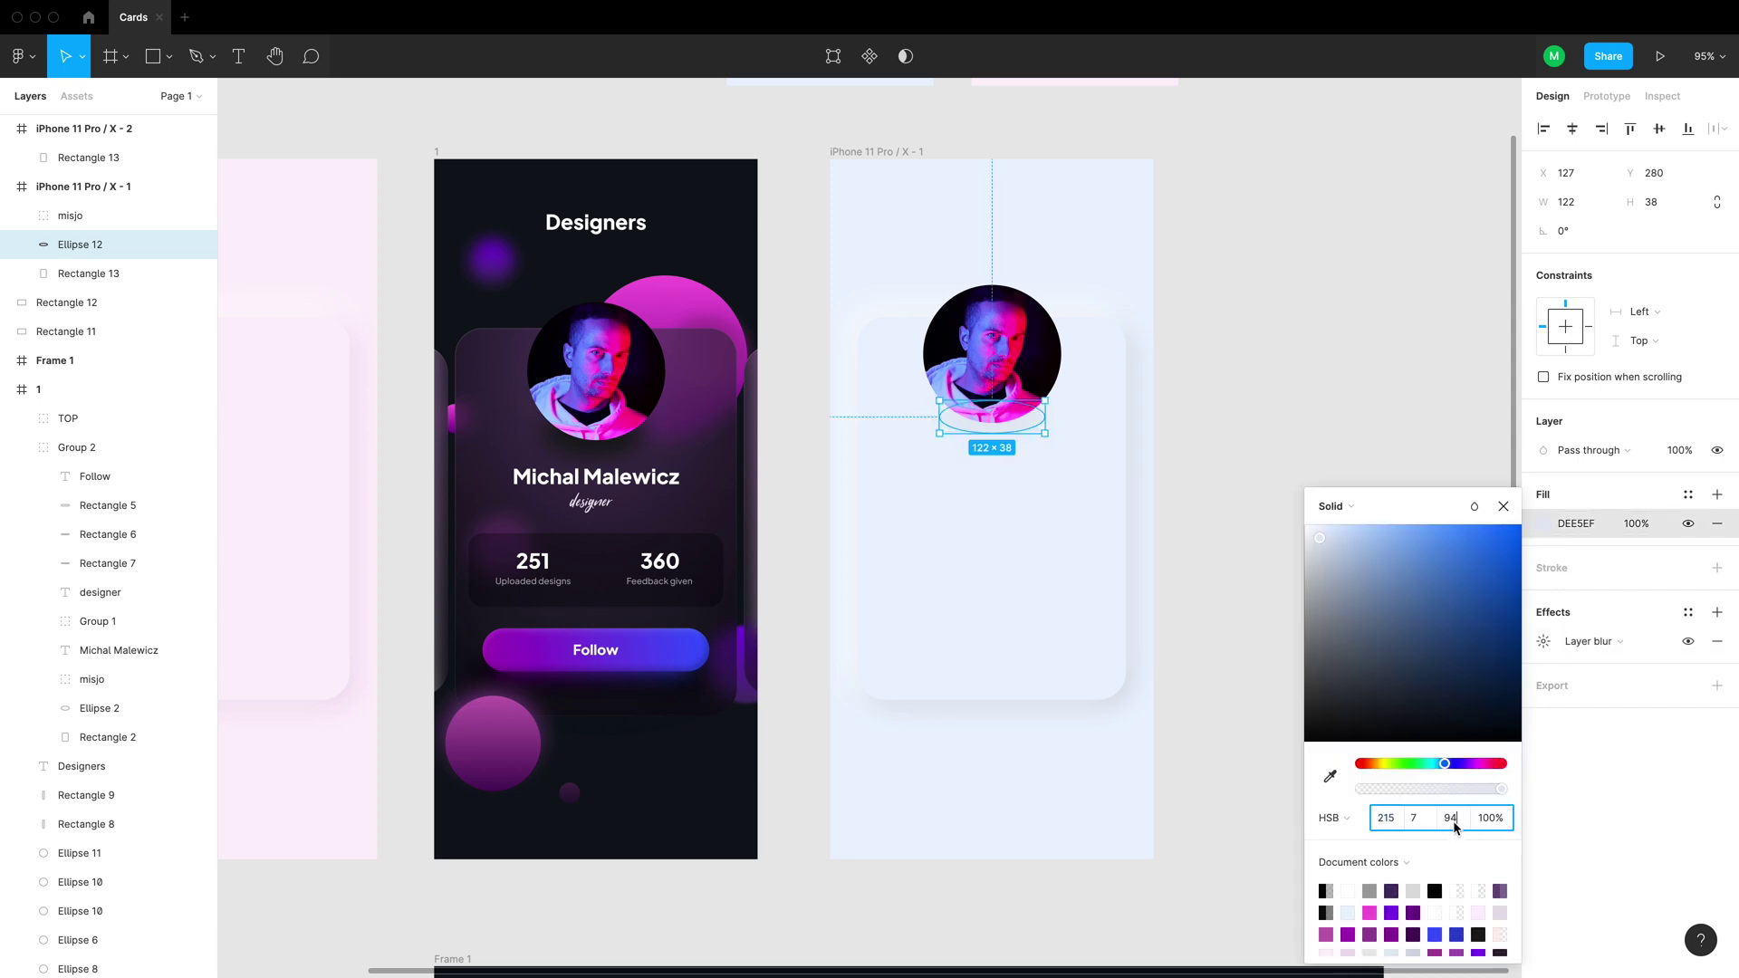
{"action": "key", "text": "shift+Down"}
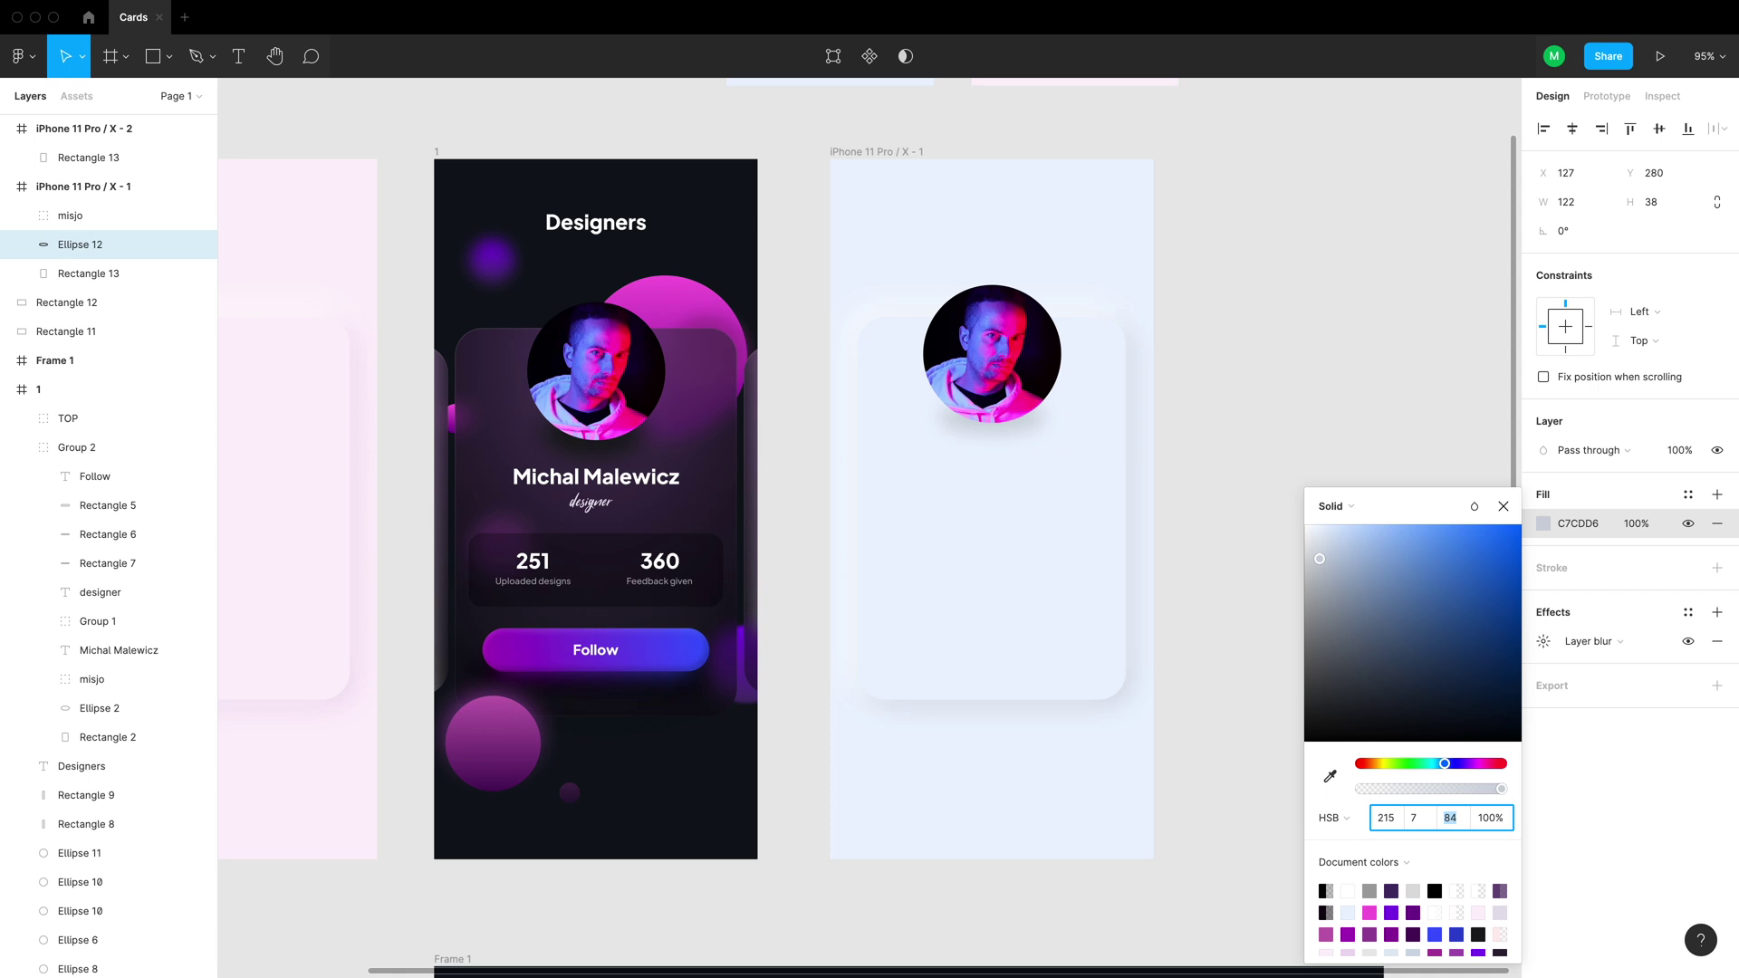
{"action": "left_click", "coordinate": [1365, 411]}
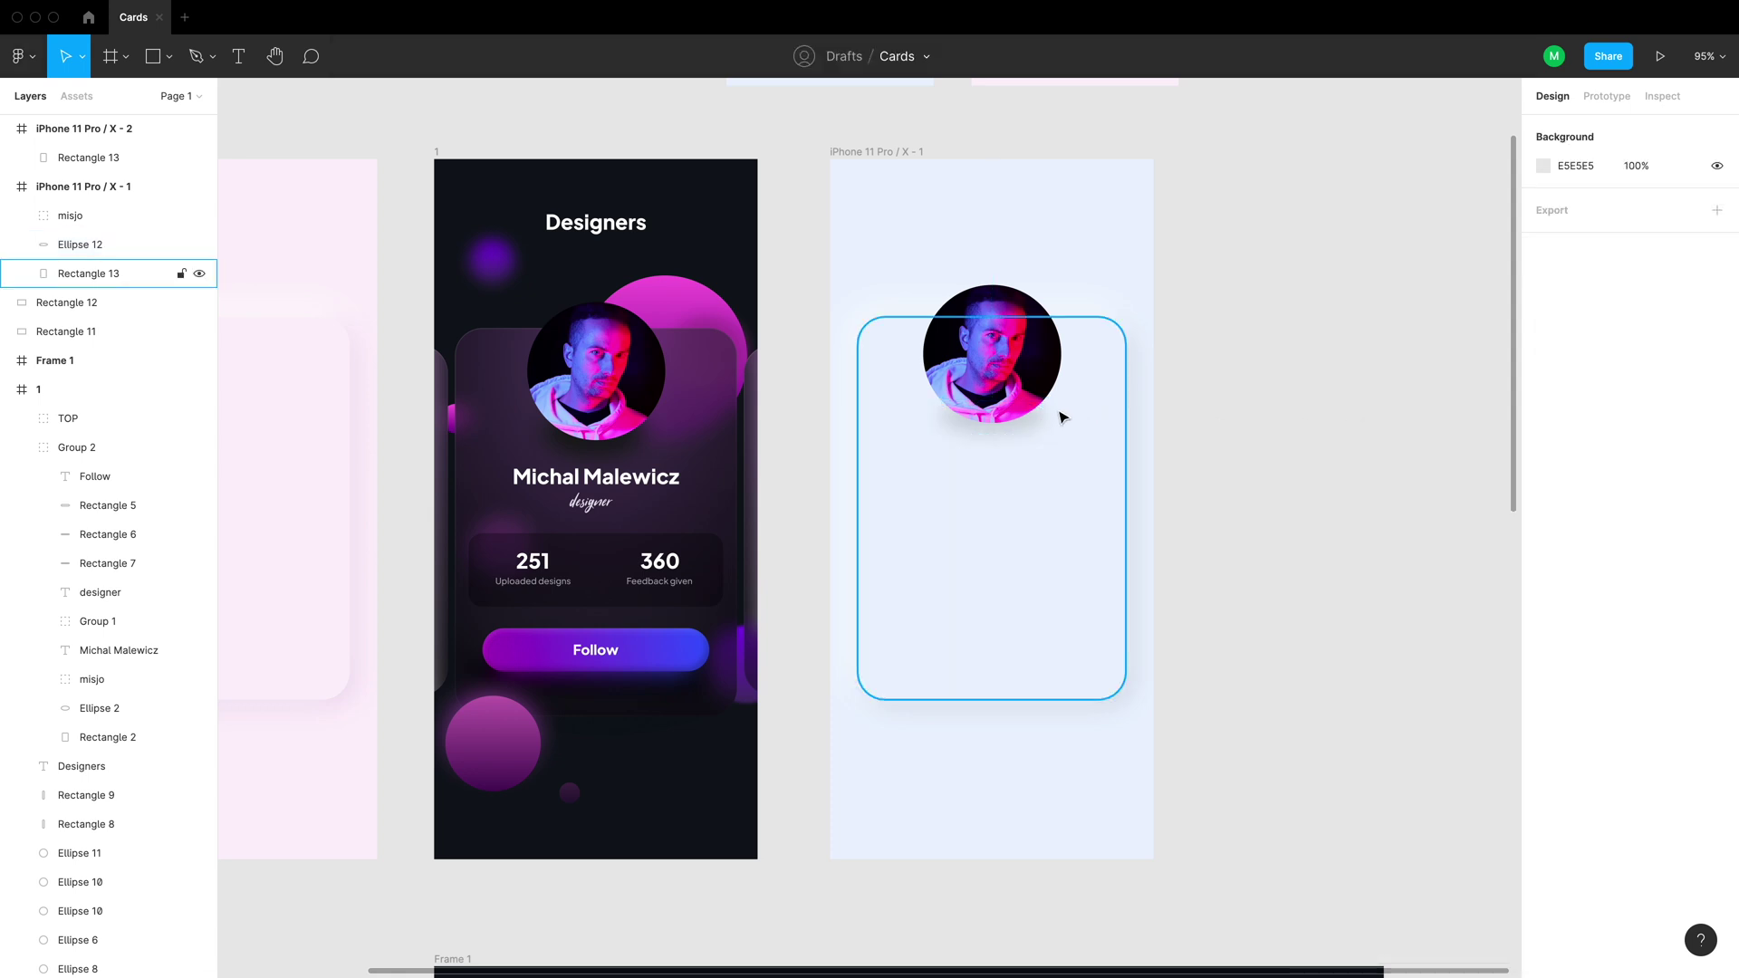
Stretch the shadow ellipse upward behind the photo to a height of about 83
{"action": "double_click", "coordinate": [1008, 434]}
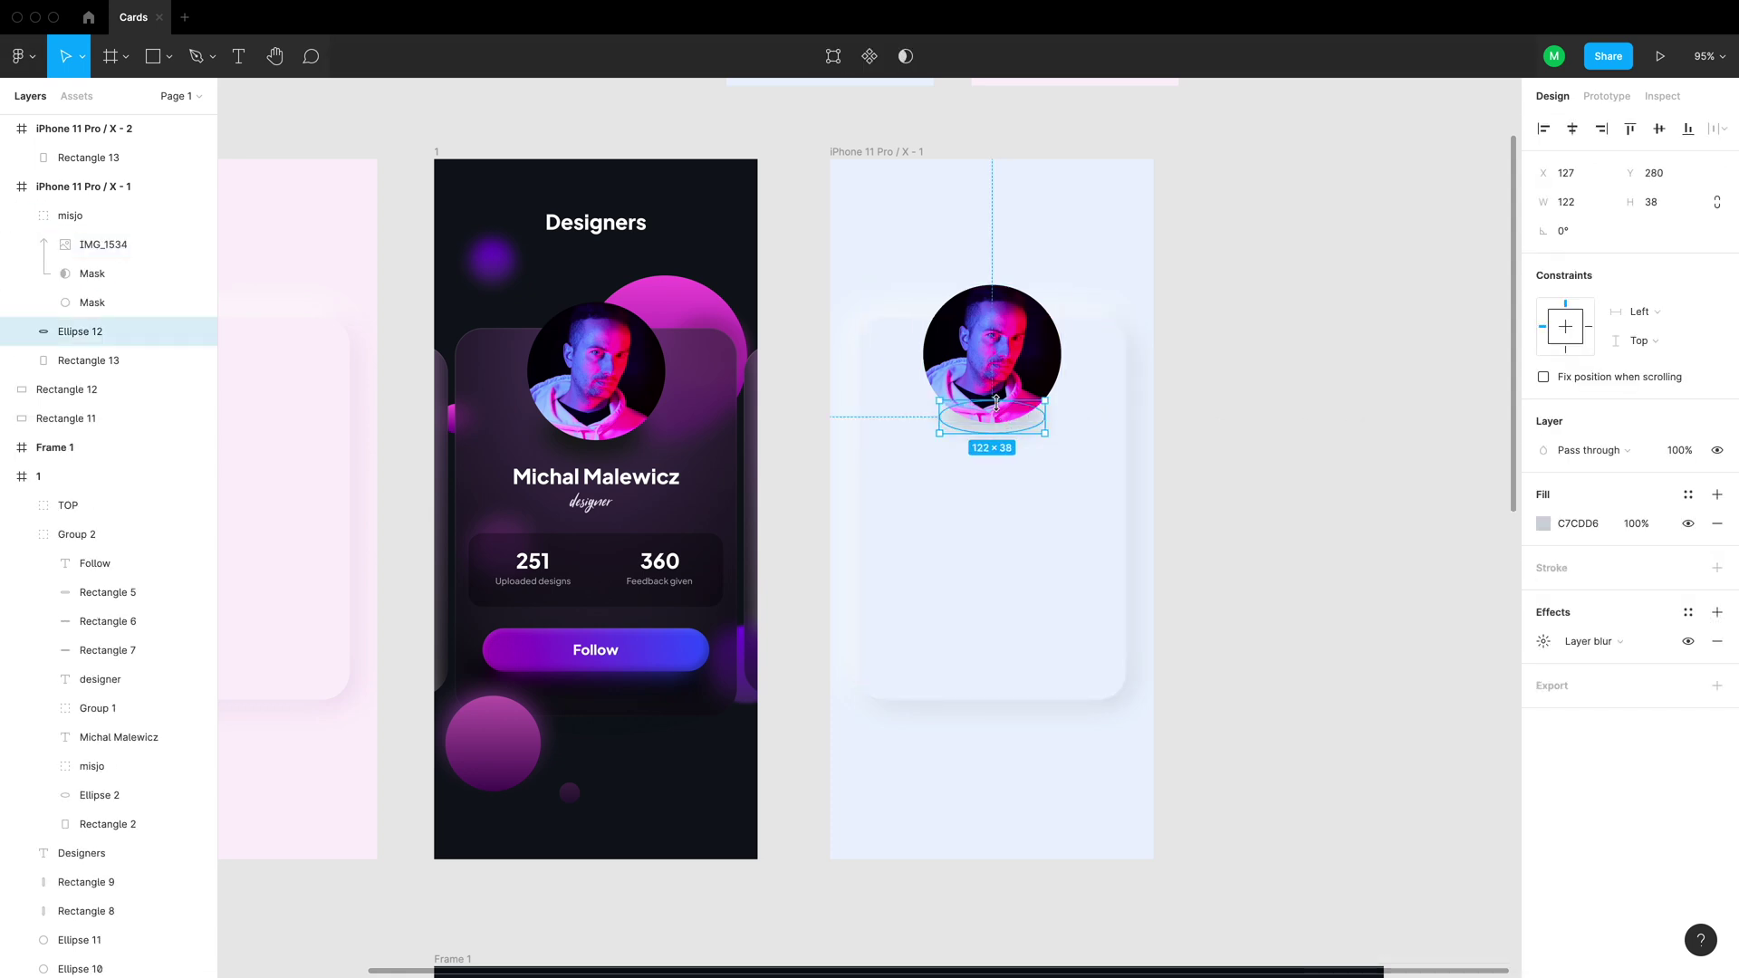
{"action": "left_click_drag", "start_coordinate": [994, 396], "coordinate": [993, 362]}
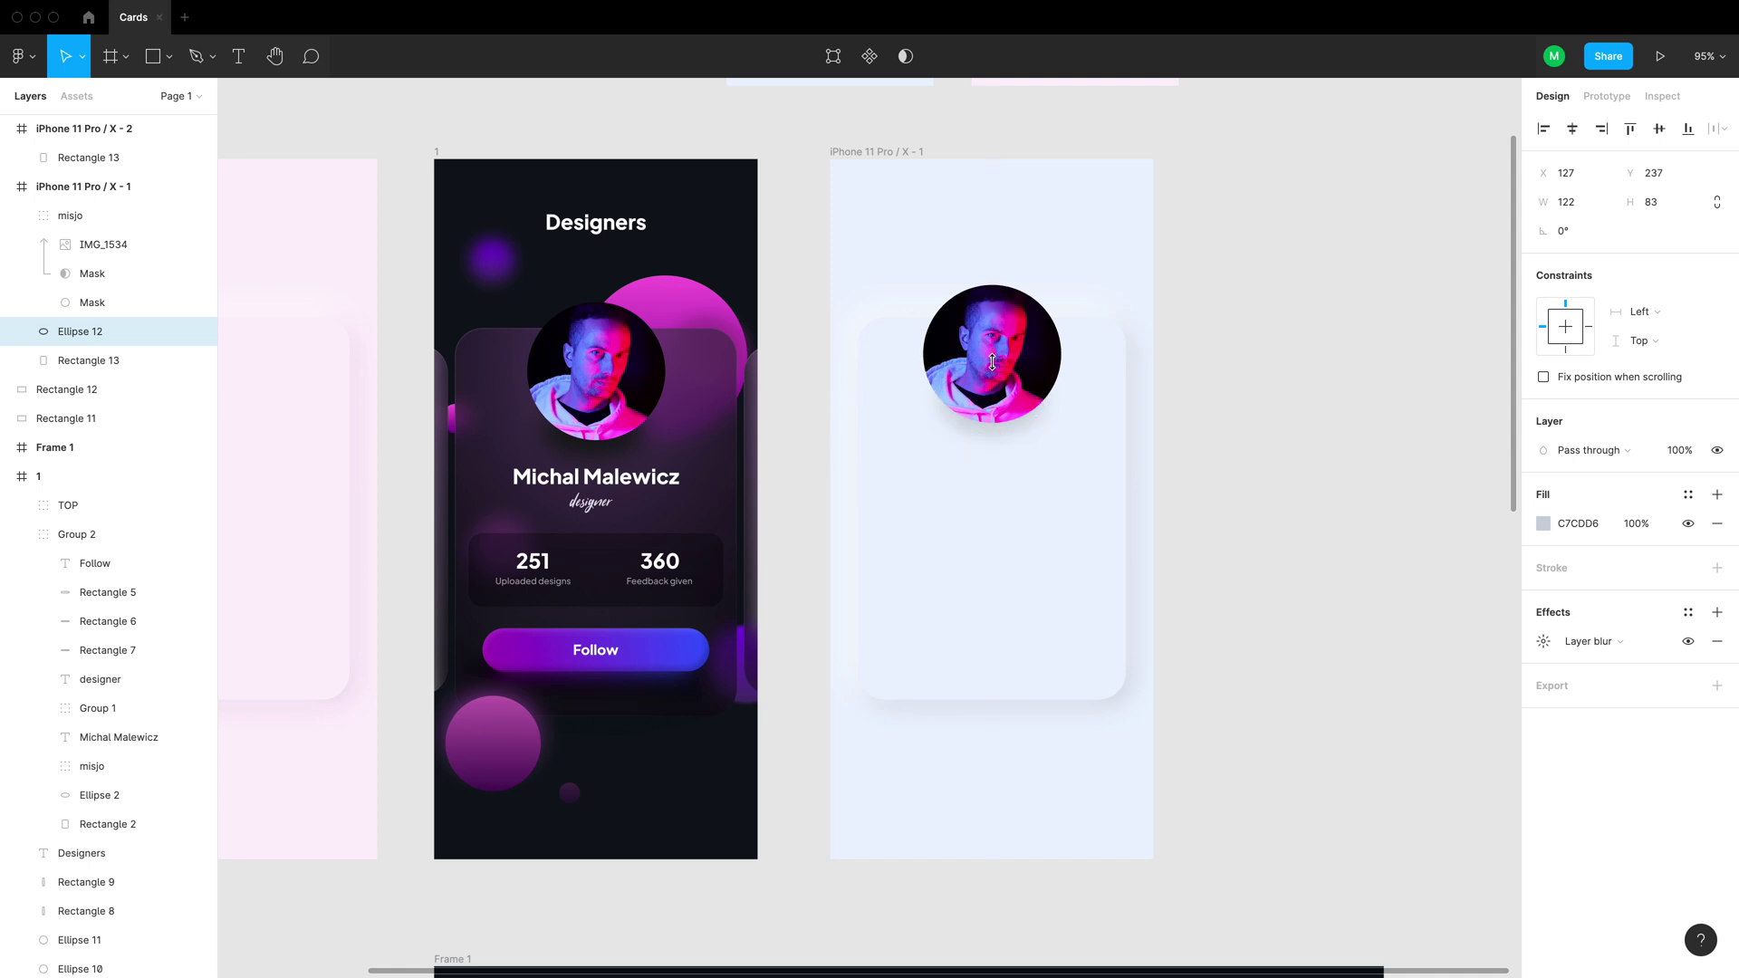
{"action": "left_click", "coordinate": [1149, 517]}
{"action": "scroll", "coordinate": [938, 523], "scroll_direction": "down", "scroll_amount": 3}
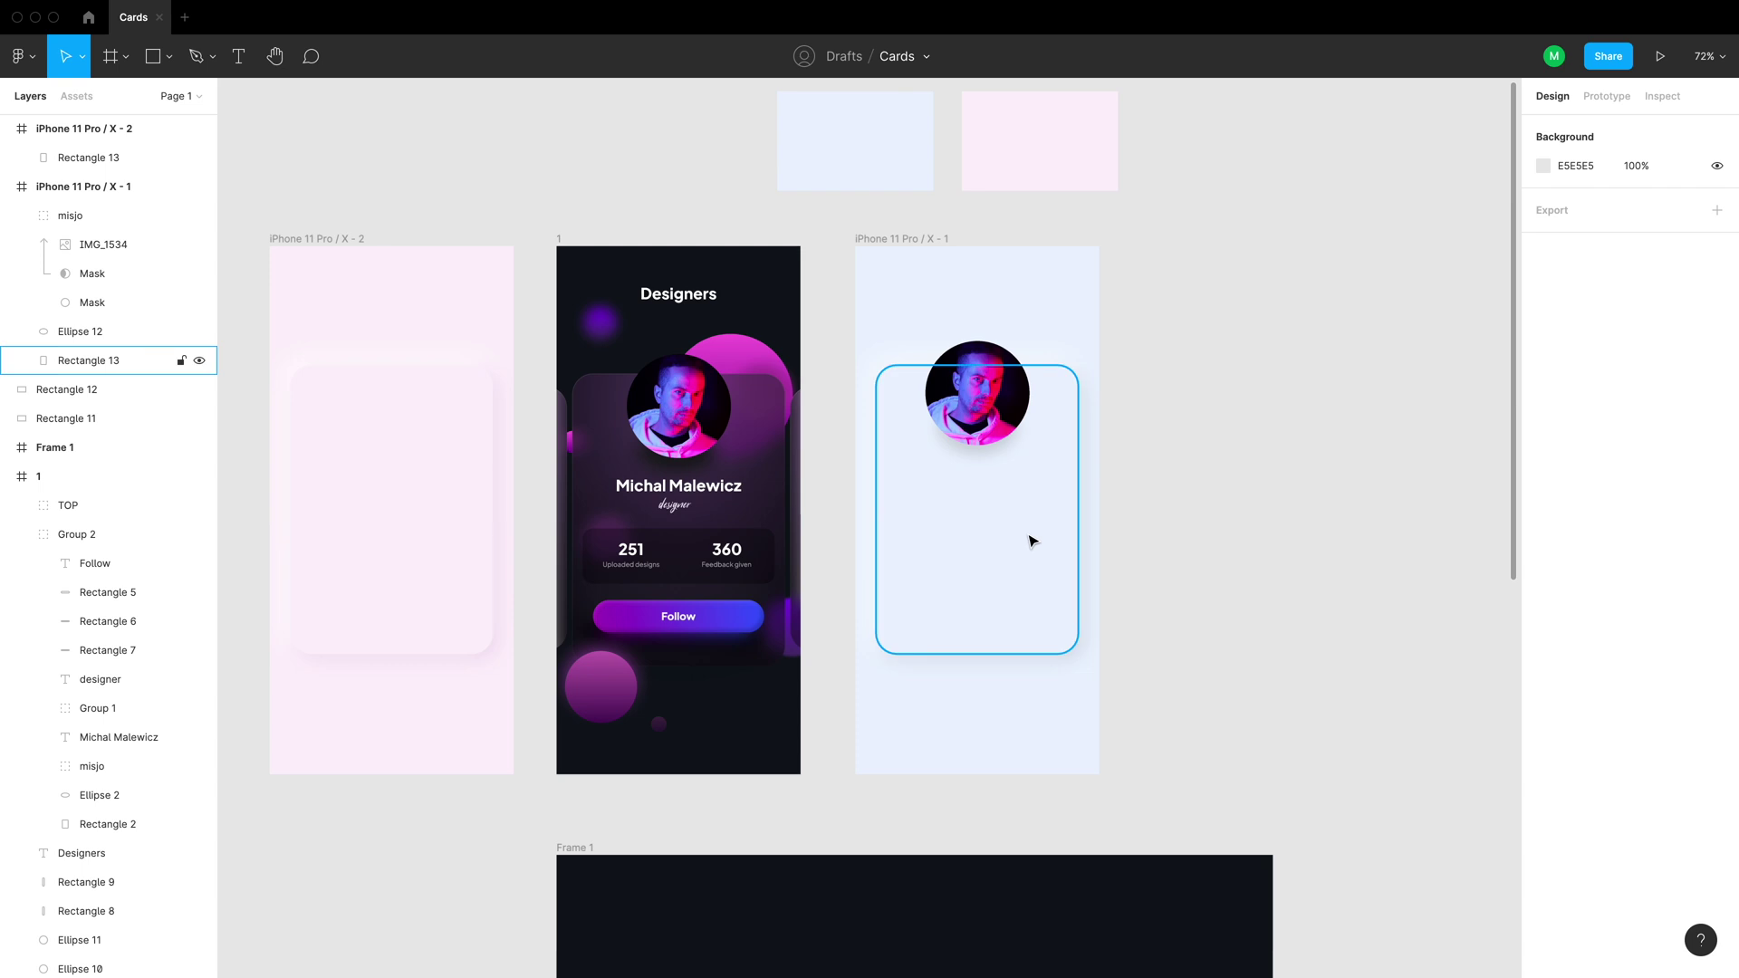
{"action": "left_click", "coordinate": [1027, 417]}
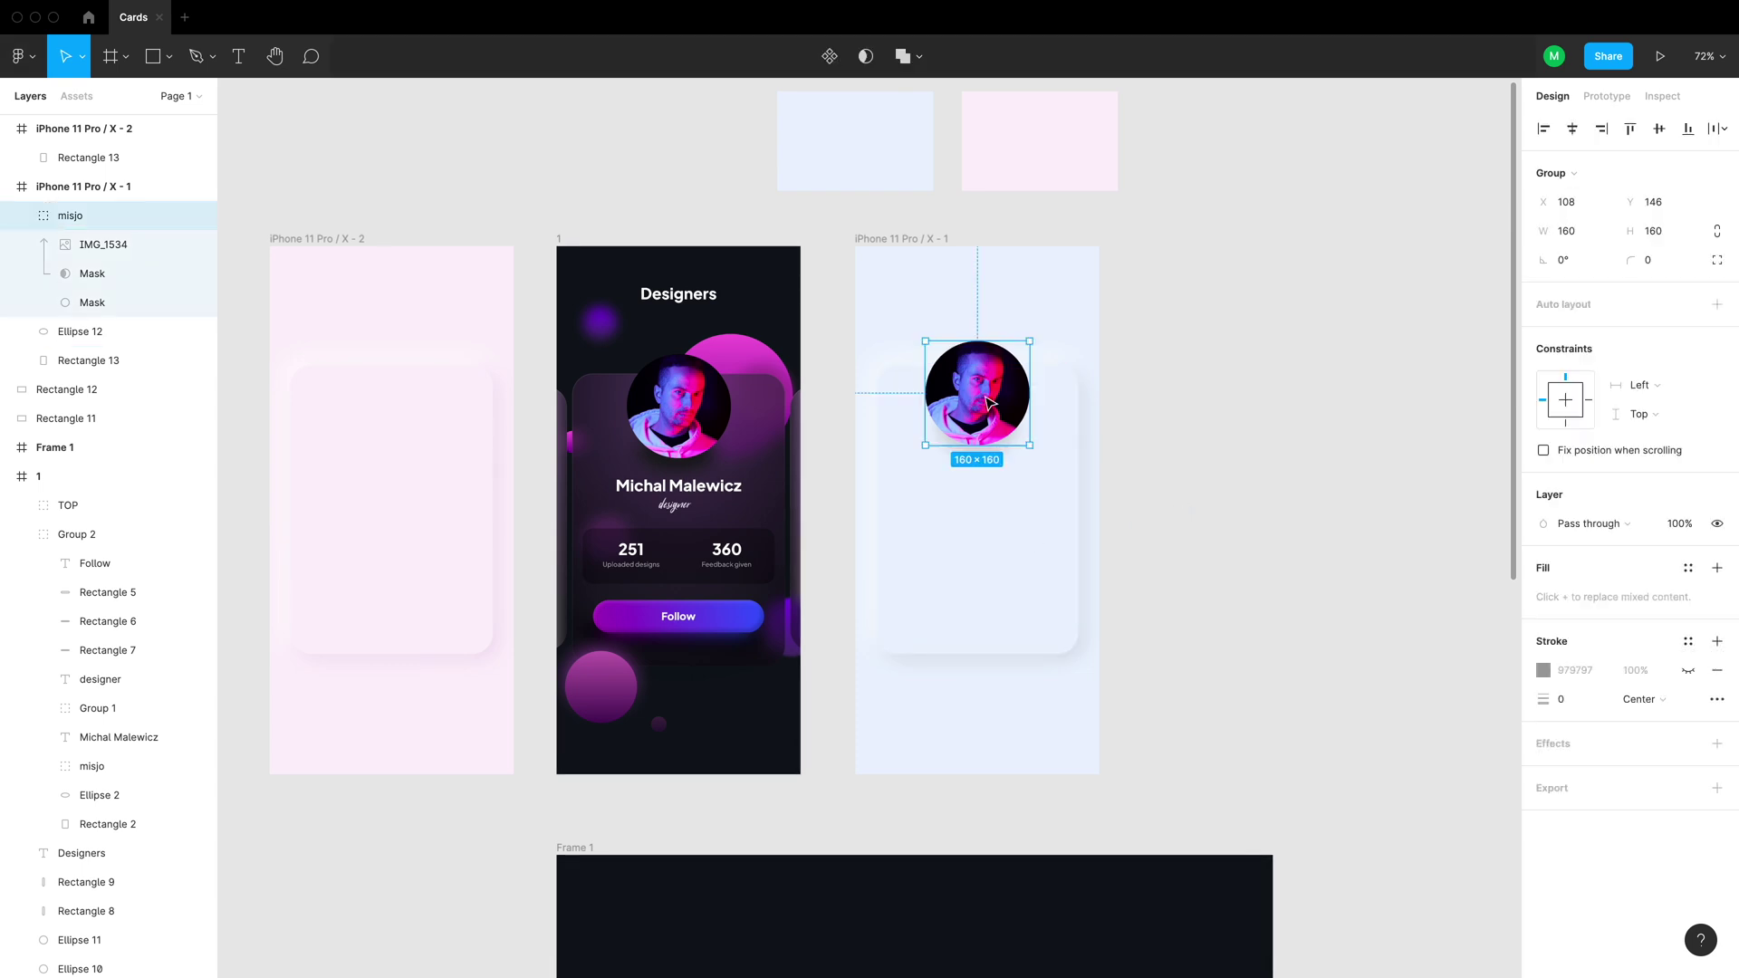
{"action": "left_click", "coordinate": [1285, 504]}
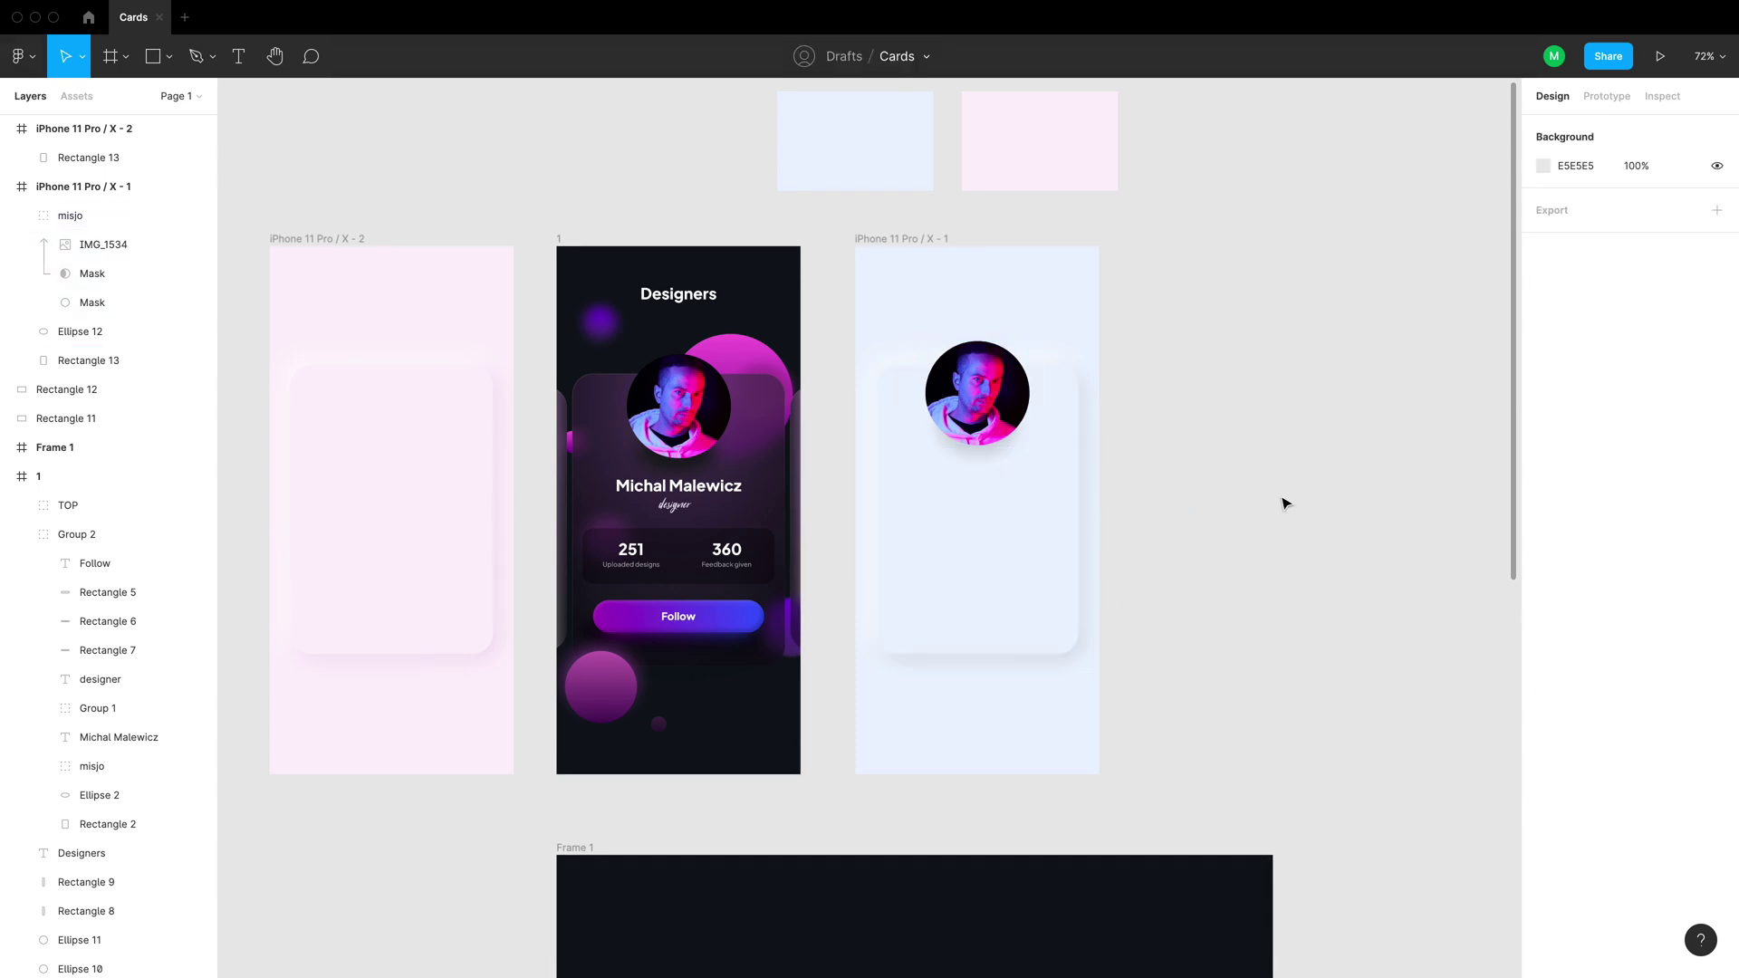
Copy the profile name and "designer" text from the dark design into the blue frame, placing the name below the photo at Y 337
{"action": "double_click", "coordinate": [686, 487]}
{"action": "left_click", "coordinate": [678, 505]}
{"action": "left_click", "coordinate": [686, 487], "text": "shift"}
{"action": "key", "text": "super+c"}
{"action": "left_click", "coordinate": [902, 238]}
{"action": "key", "text": "super+v"}
{"action": "key", "text": "shift+Up"}
{"action": "key", "text": "shift+Up"}
{"action": "key", "text": "shift+Up"}
{"action": "key", "text": "shift+Up"}
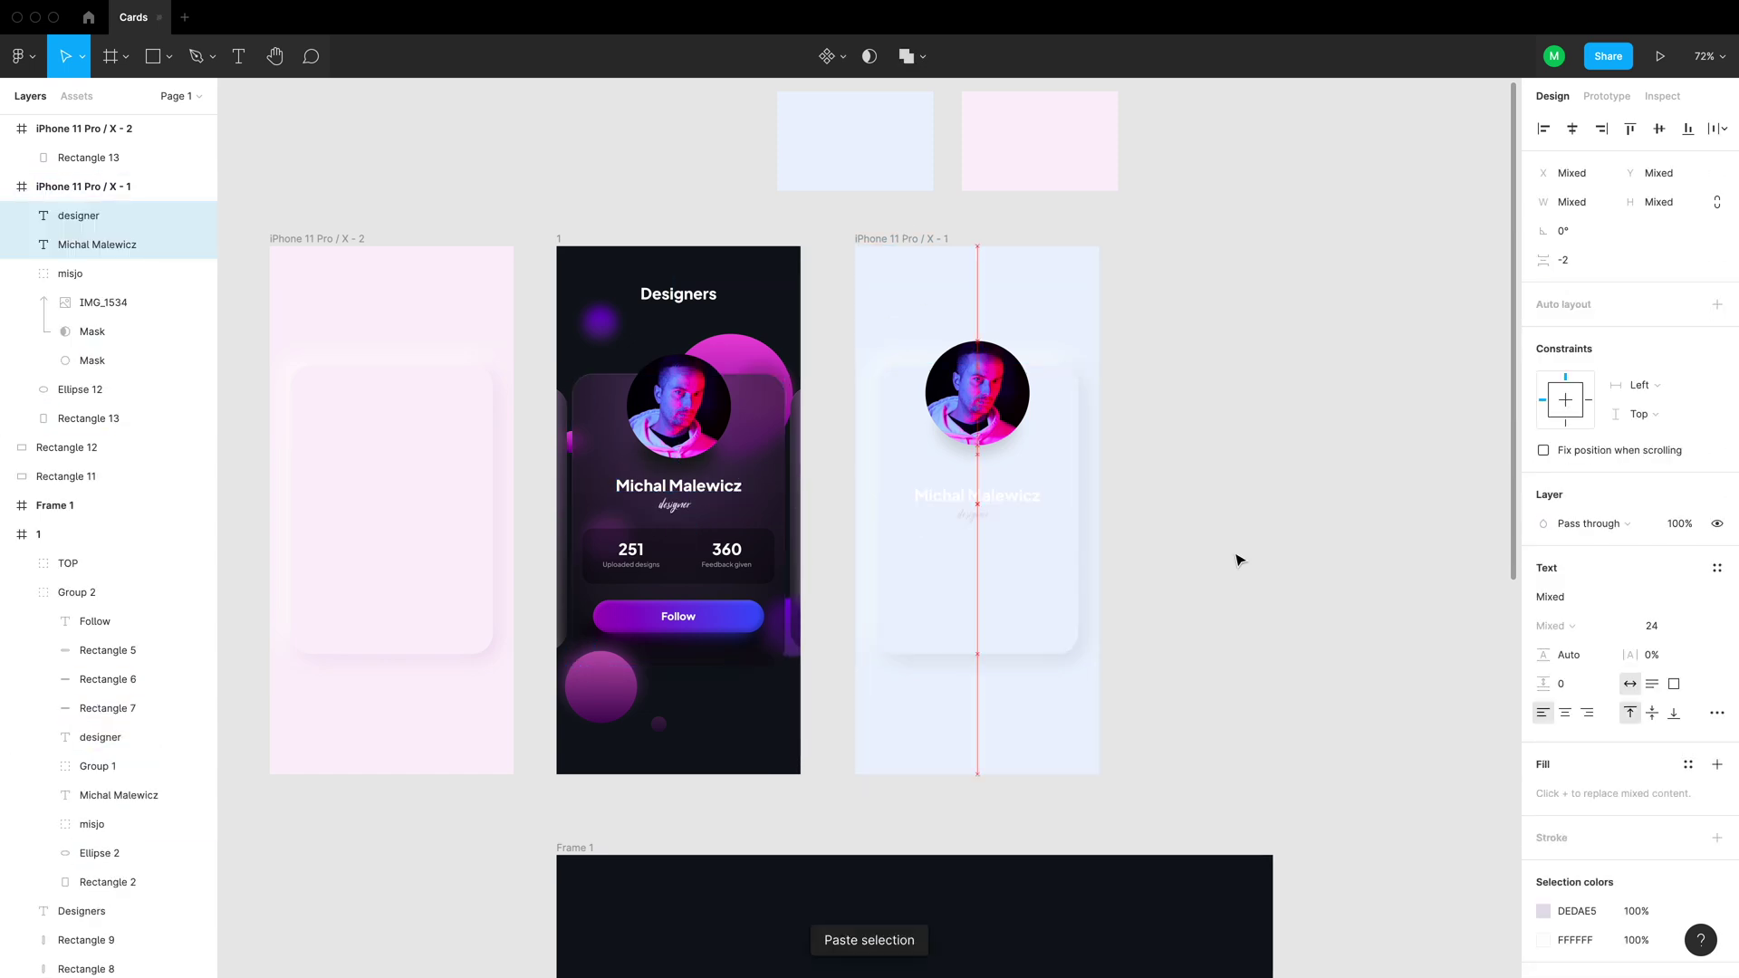
Recolour the profile name on the blue card to a near-black blue, HSB 218, 7, 5, starting from a sampled card colour
{"action": "left_click", "coordinate": [1239, 560]}
{"action": "left_click", "coordinate": [973, 489]}
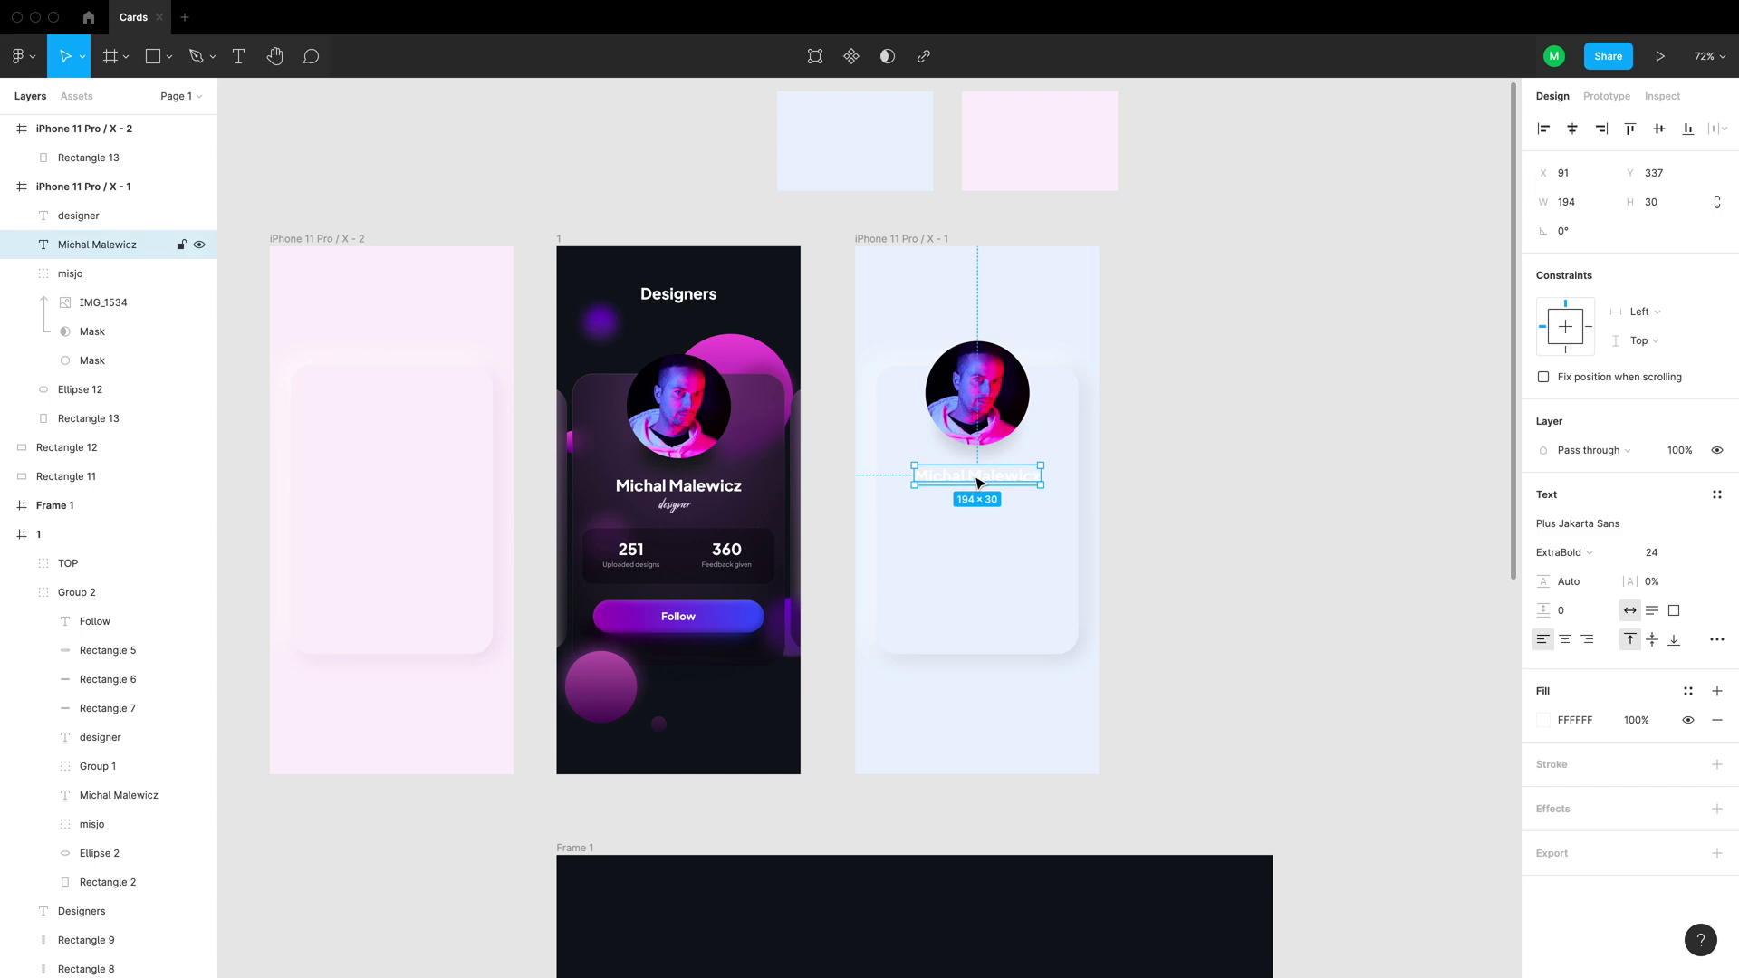
{"action": "left_click", "coordinate": [1544, 720]}
{"action": "left_click", "coordinate": [1331, 777]}
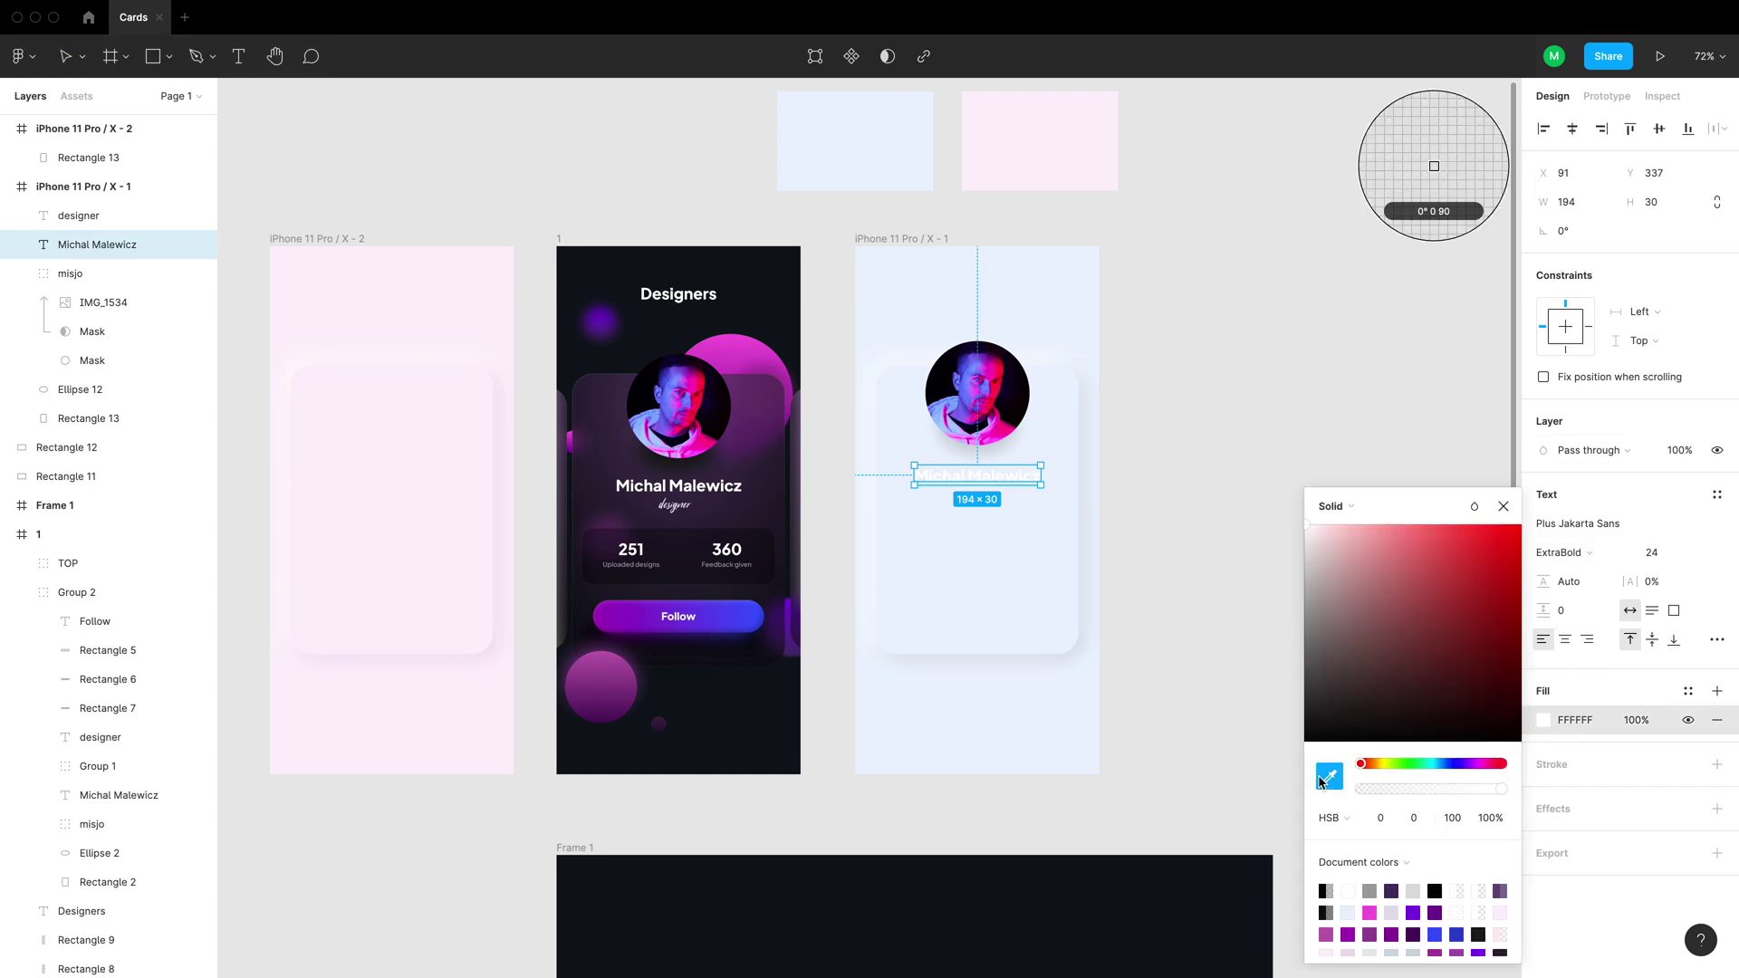
{"action": "left_click", "coordinate": [1068, 649]}
{"action": "left_click", "coordinate": [1448, 819]}
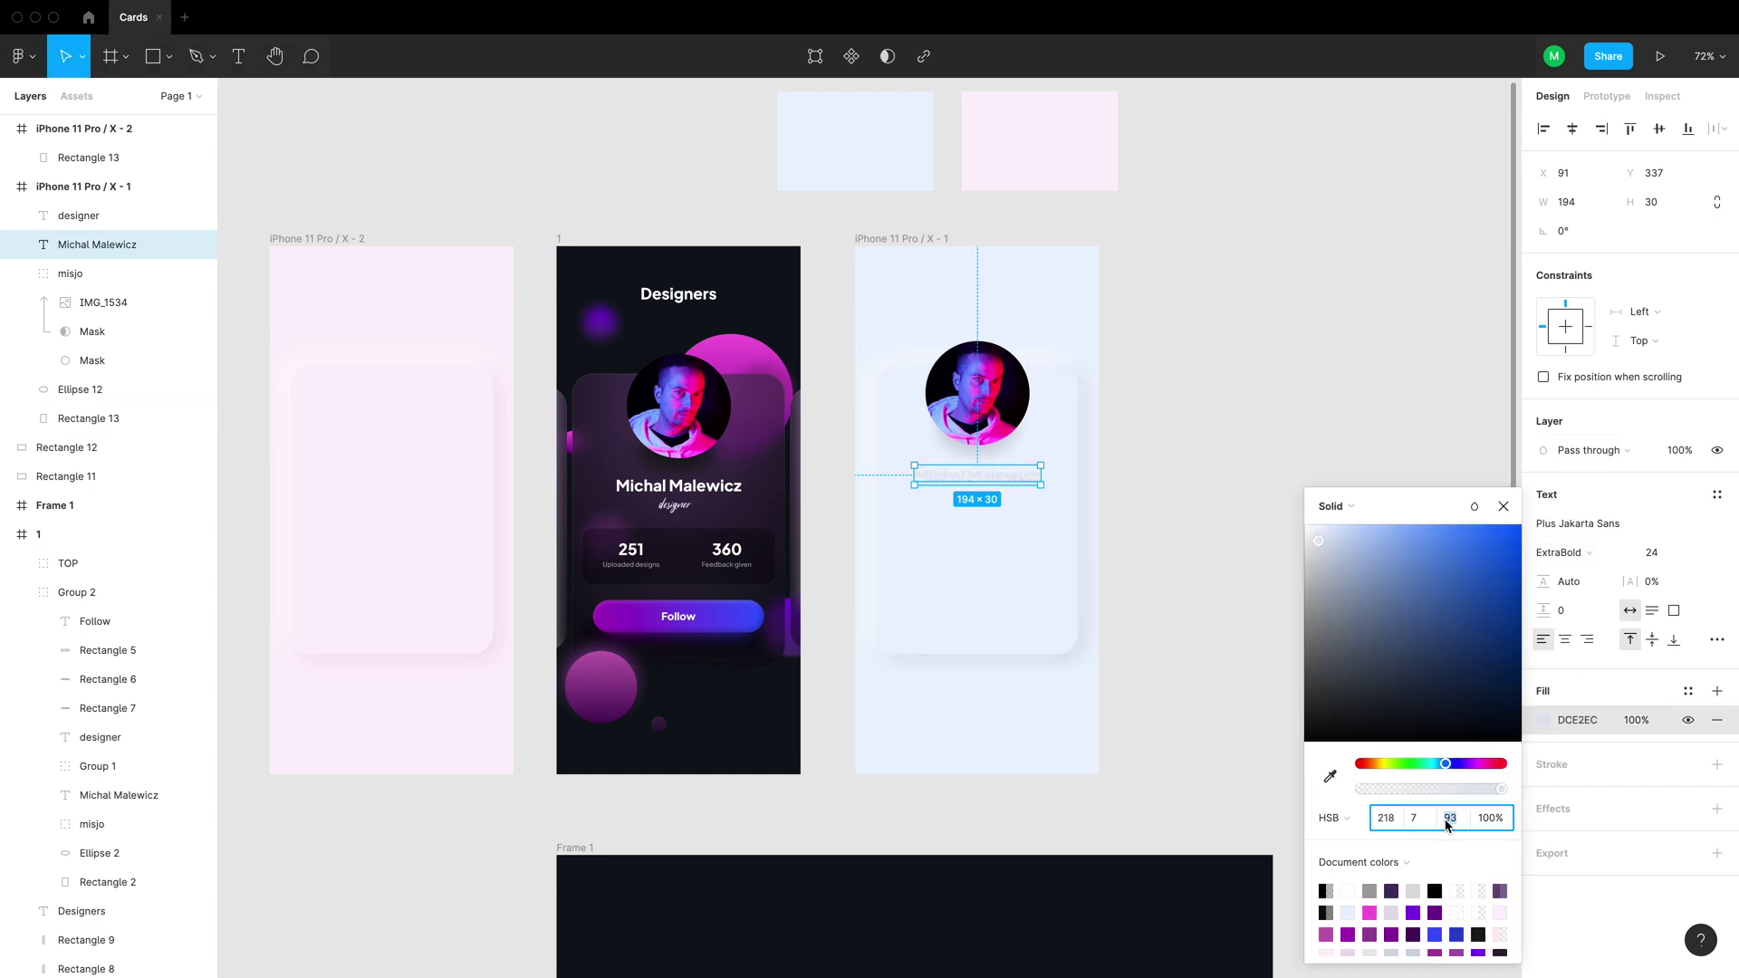
{"action": "type", "text": "5"}
{"action": "key", "text": "Return"}
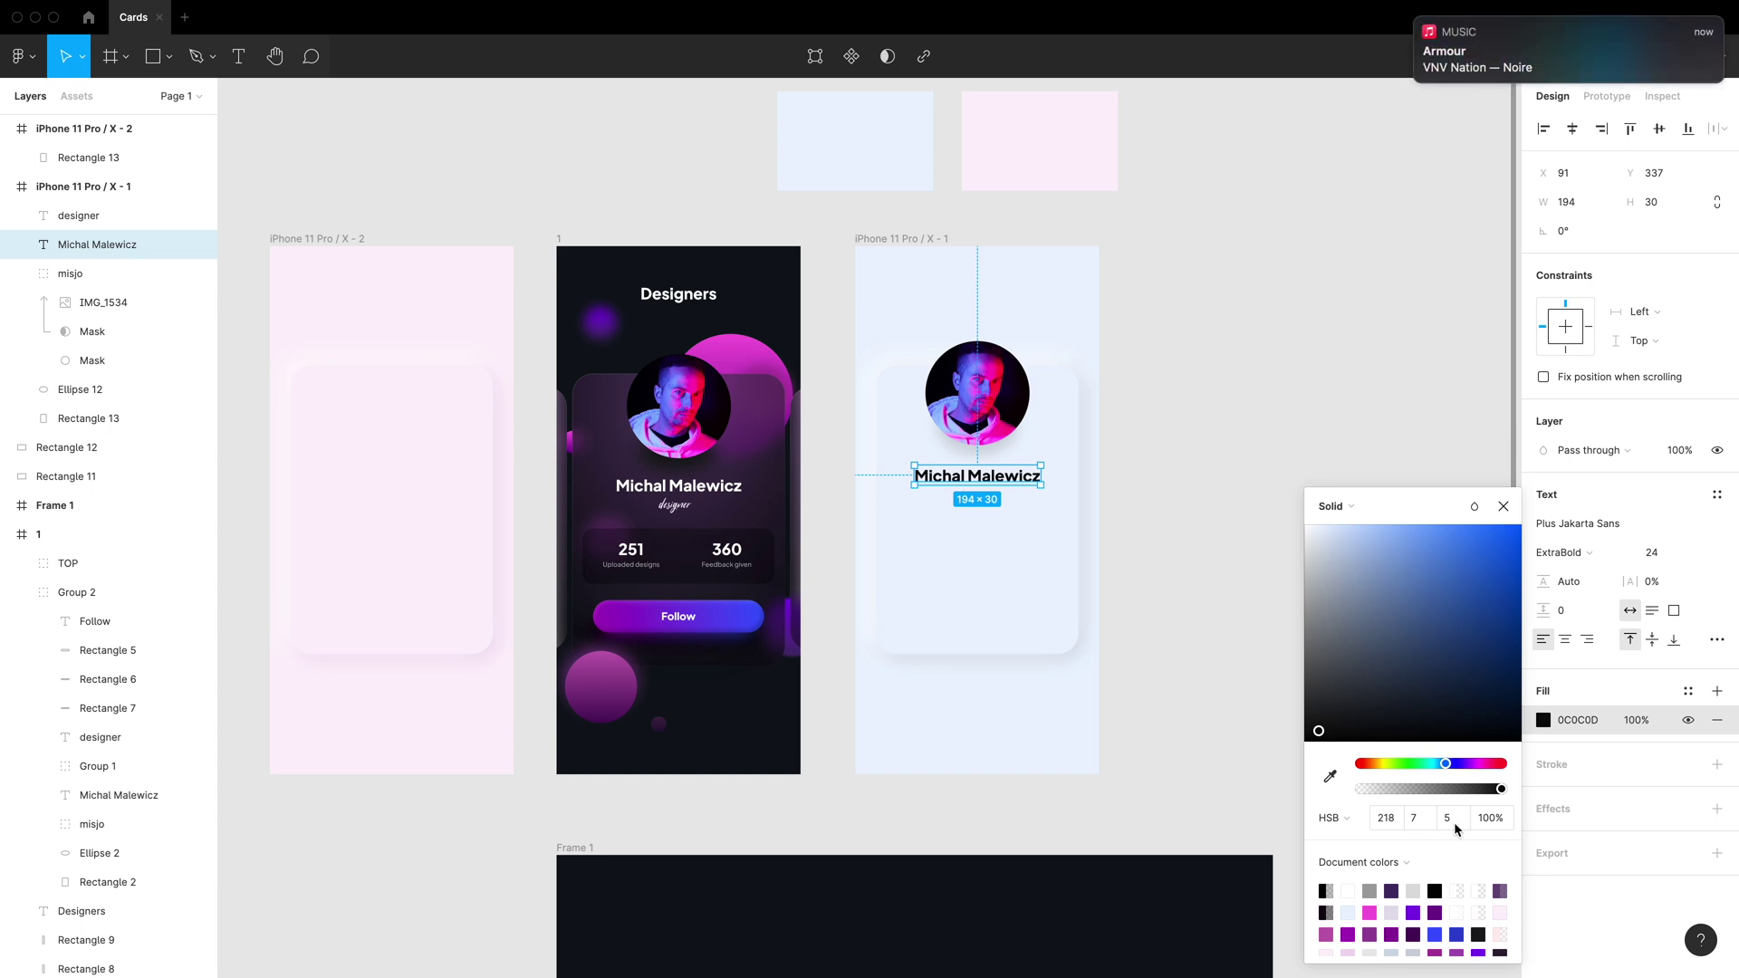
{"action": "left_click", "coordinate": [1208, 578]}
Recolour the "designer" text to HSB 216, 8, 25, starting from the sampled card background
{"action": "left_click", "coordinate": [981, 496]}
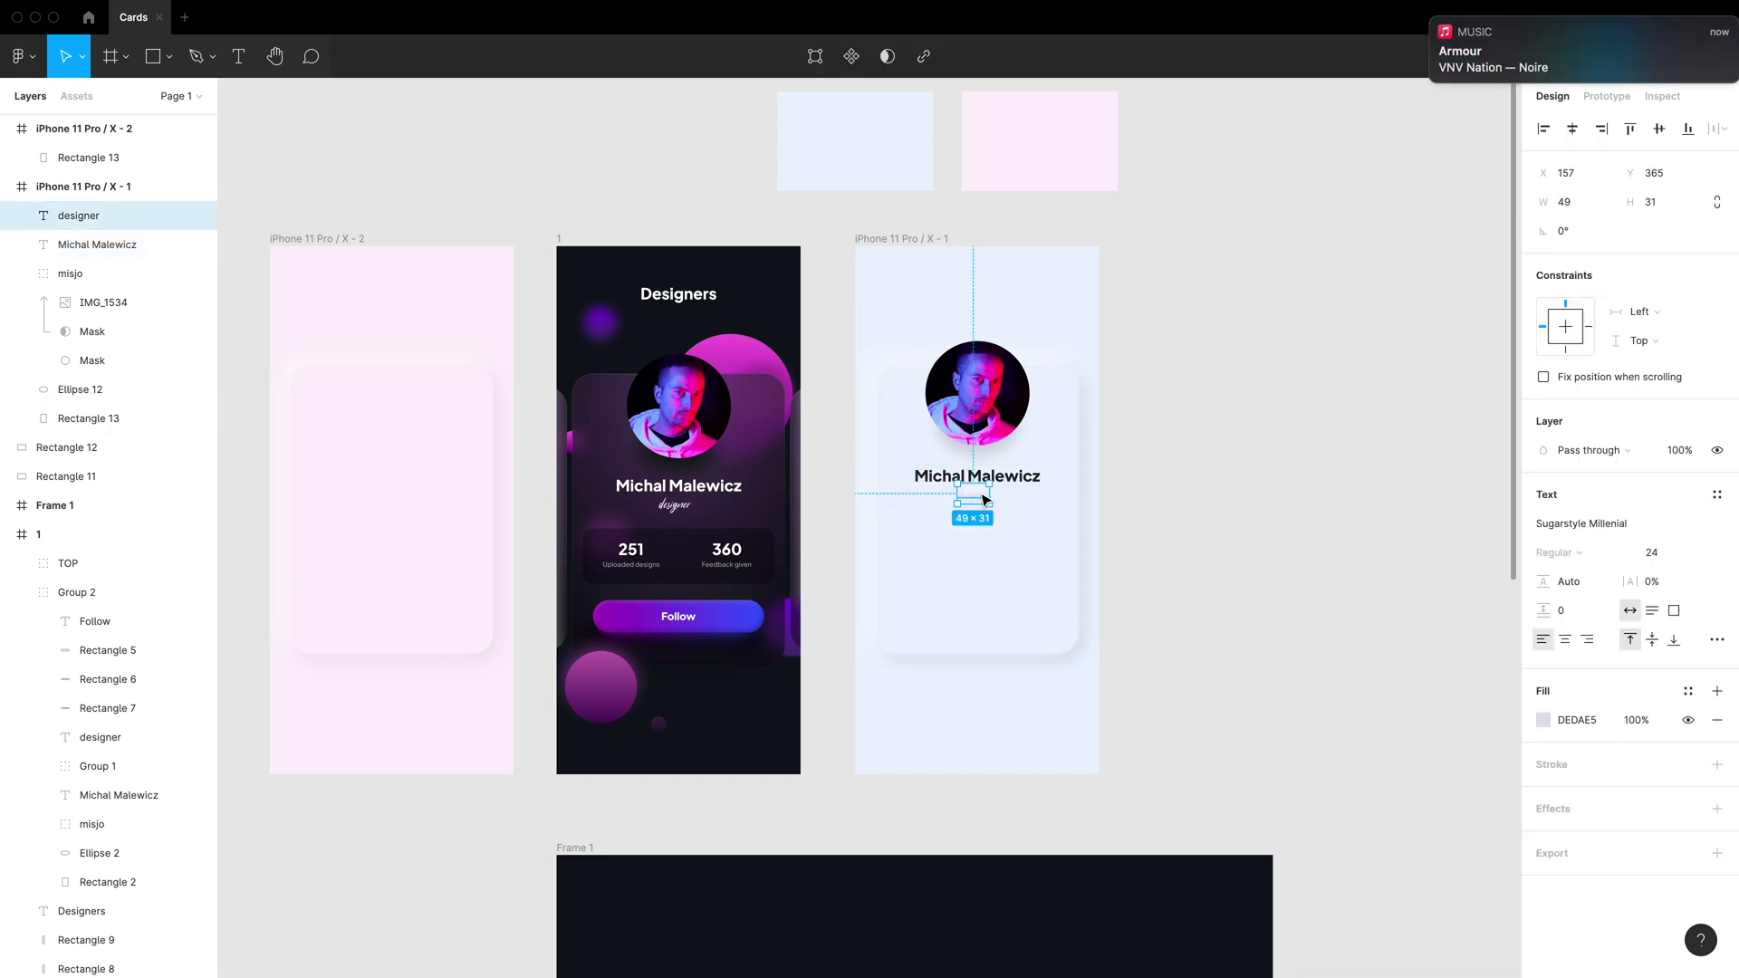
{"action": "left_click", "coordinate": [1544, 720]}
{"action": "left_click", "coordinate": [1331, 776]}
{"action": "left_click", "coordinate": [1023, 611]}
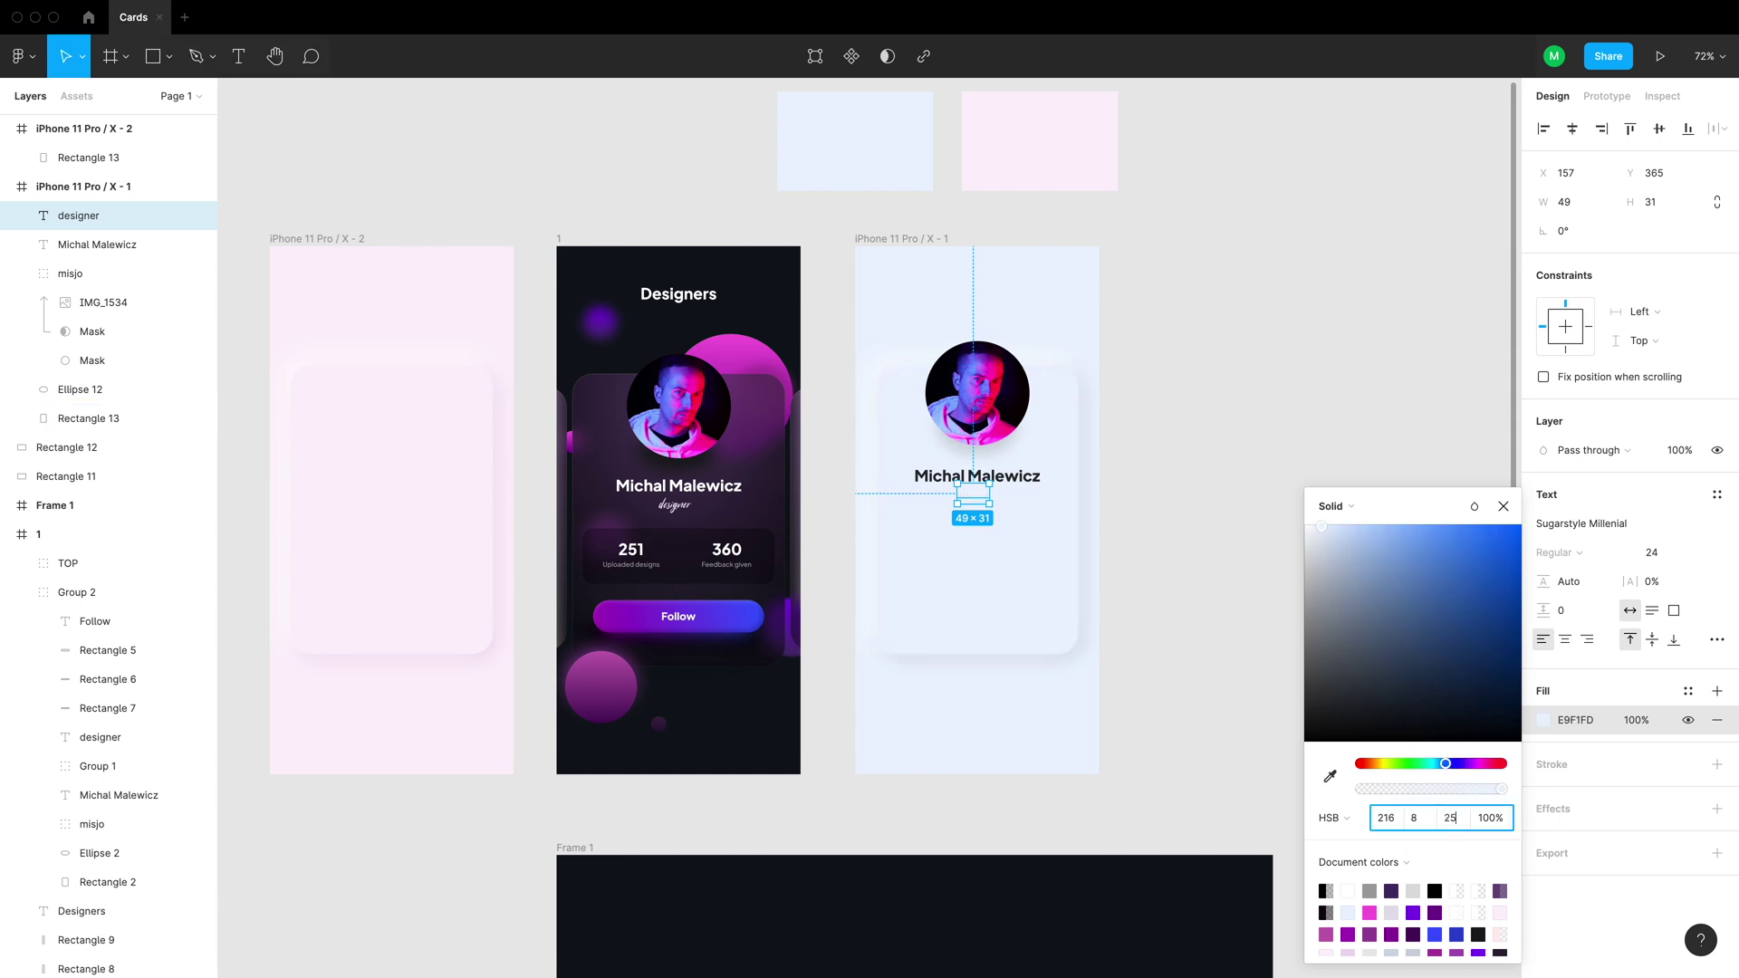
{"action": "key", "text": "Return"}
{"action": "left_click", "coordinate": [1182, 580]}
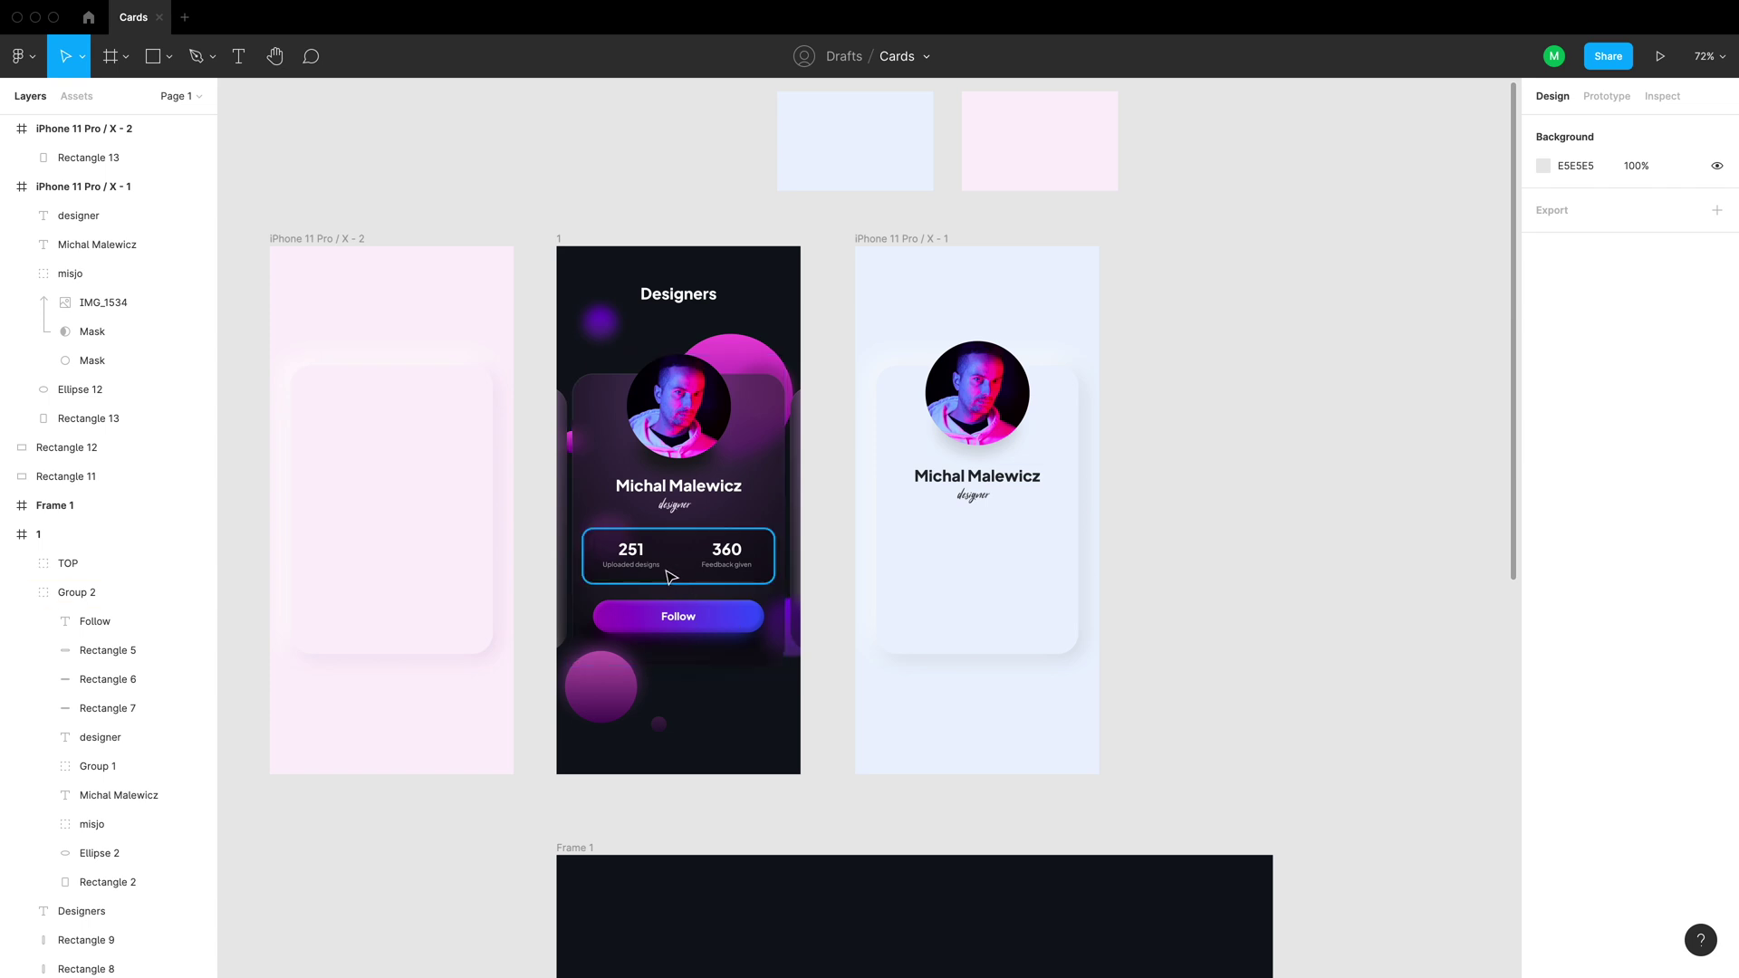
Copy the 251 and 360 figures with their "Uploaded designs" and "Feedback given" labels from the dark card onto the blue card
{"action": "left_click", "coordinate": [631, 564], "text": "super"}
{"action": "left_click", "coordinate": [631, 550], "text": "shift"}
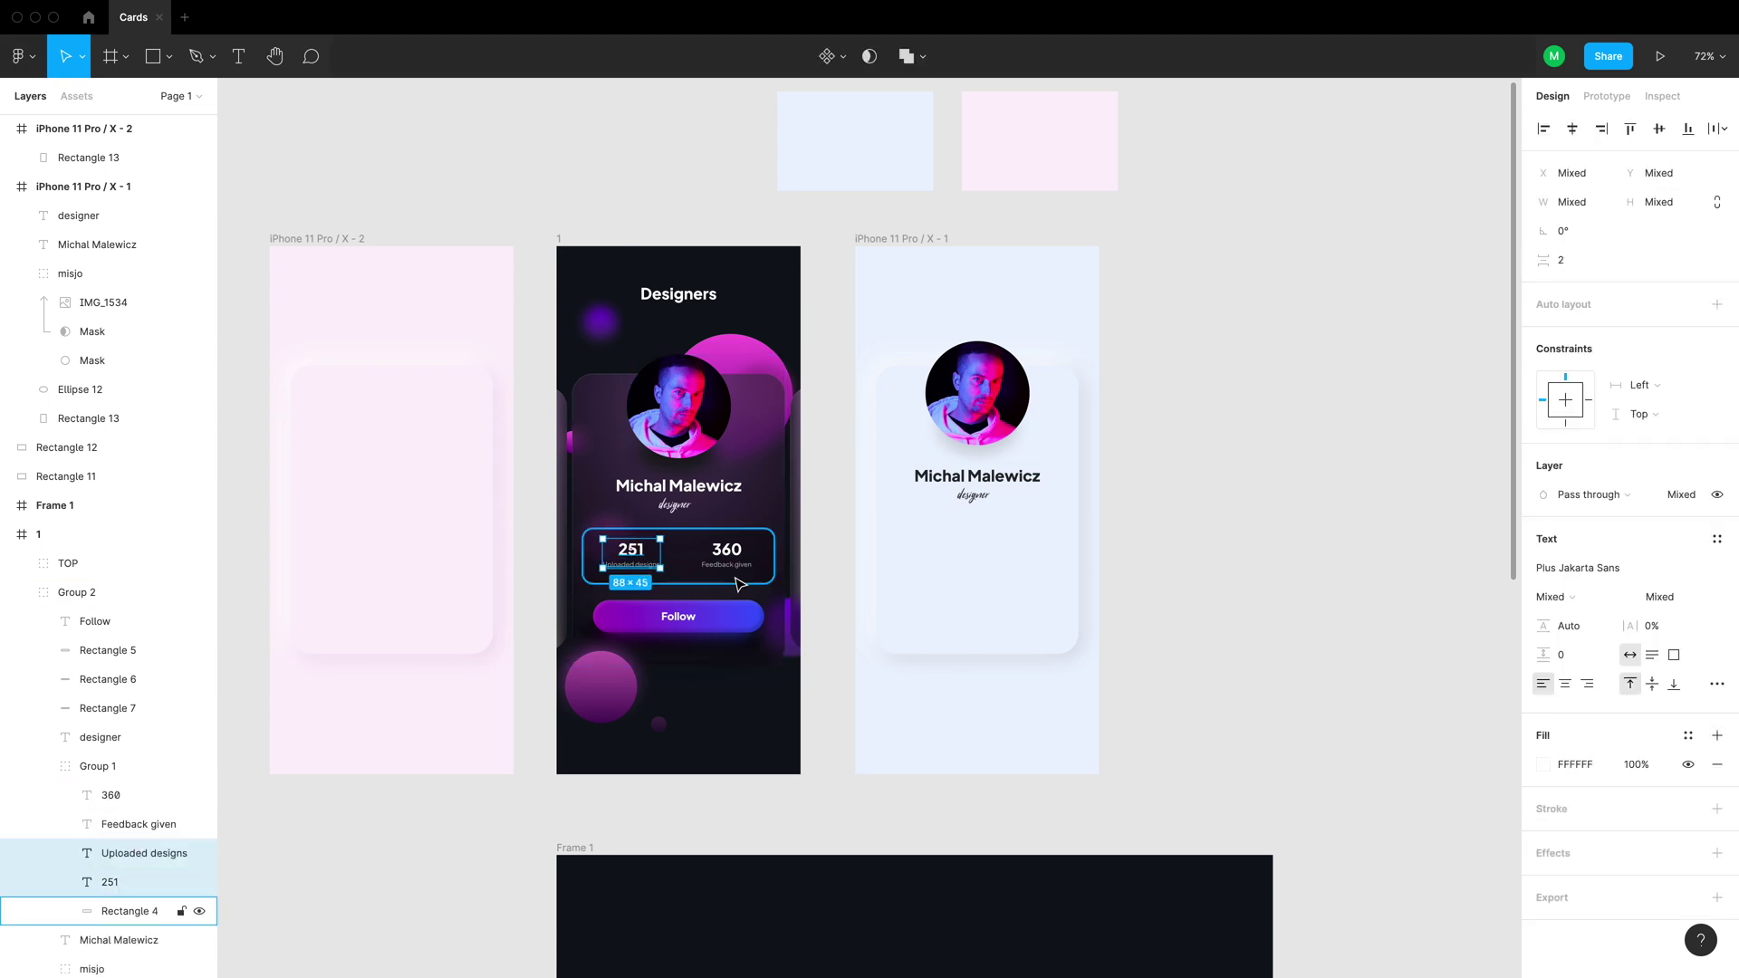
{"action": "left_click", "coordinate": [727, 564], "text": "shift"}
{"action": "left_click", "coordinate": [727, 550], "text": "shift"}
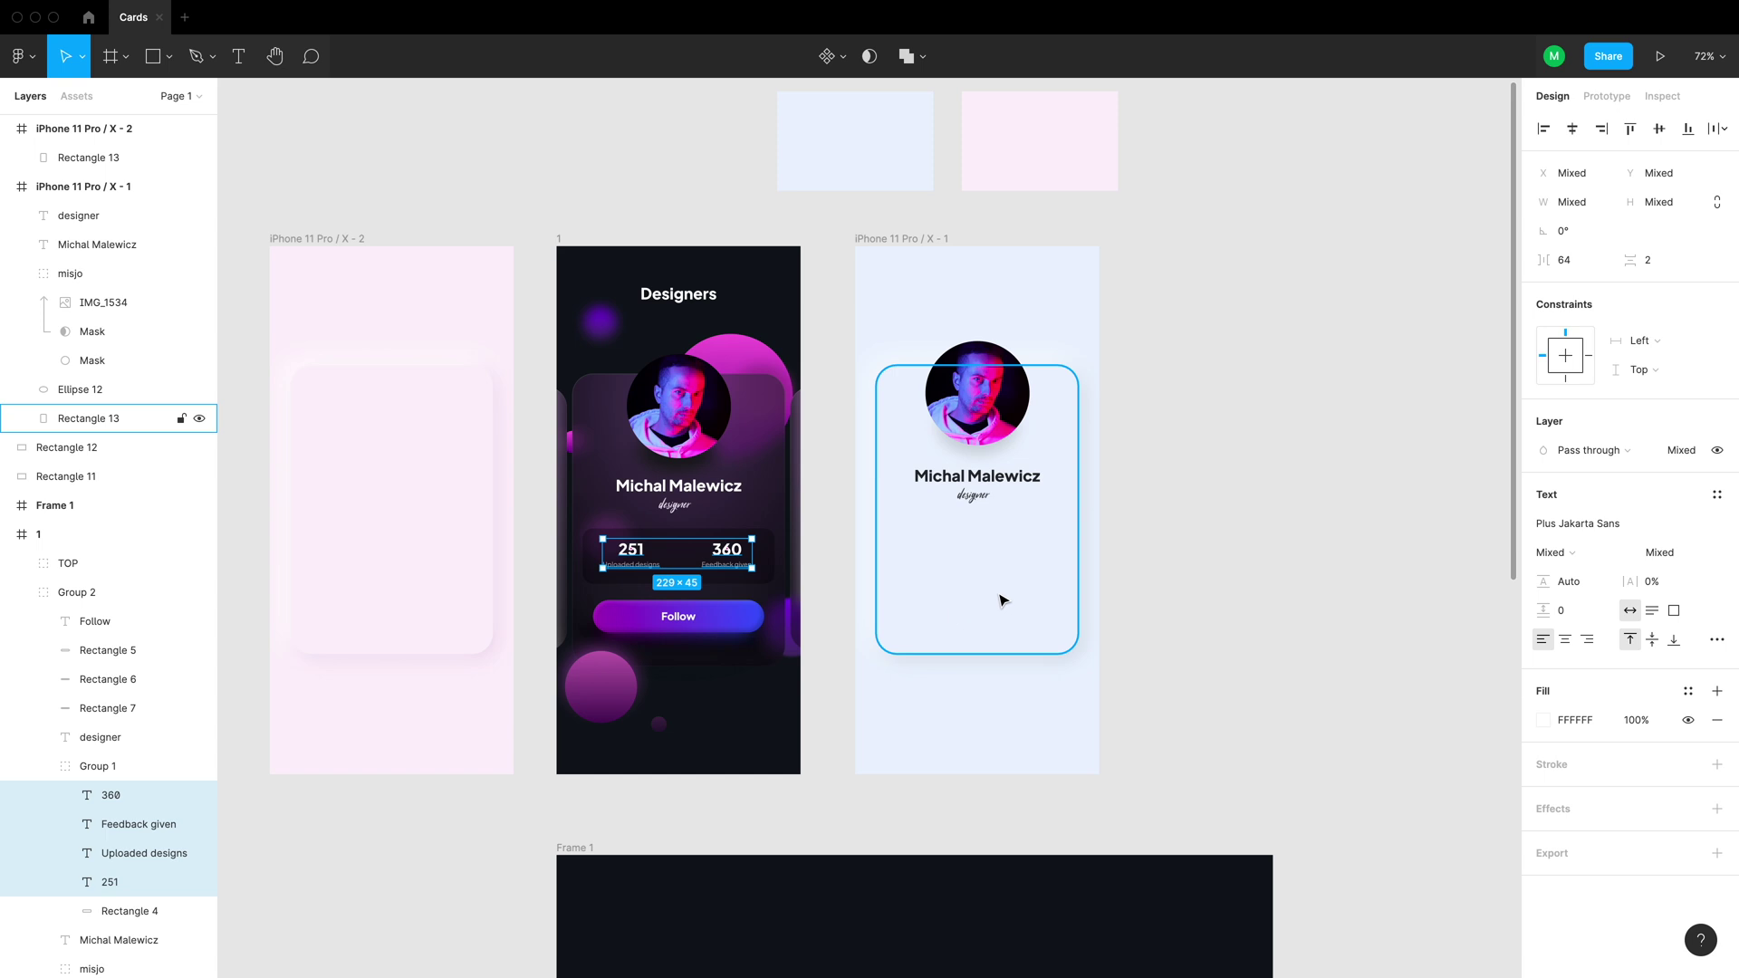
{"action": "key", "text": "super+c"}
{"action": "key", "text": "super+v"}
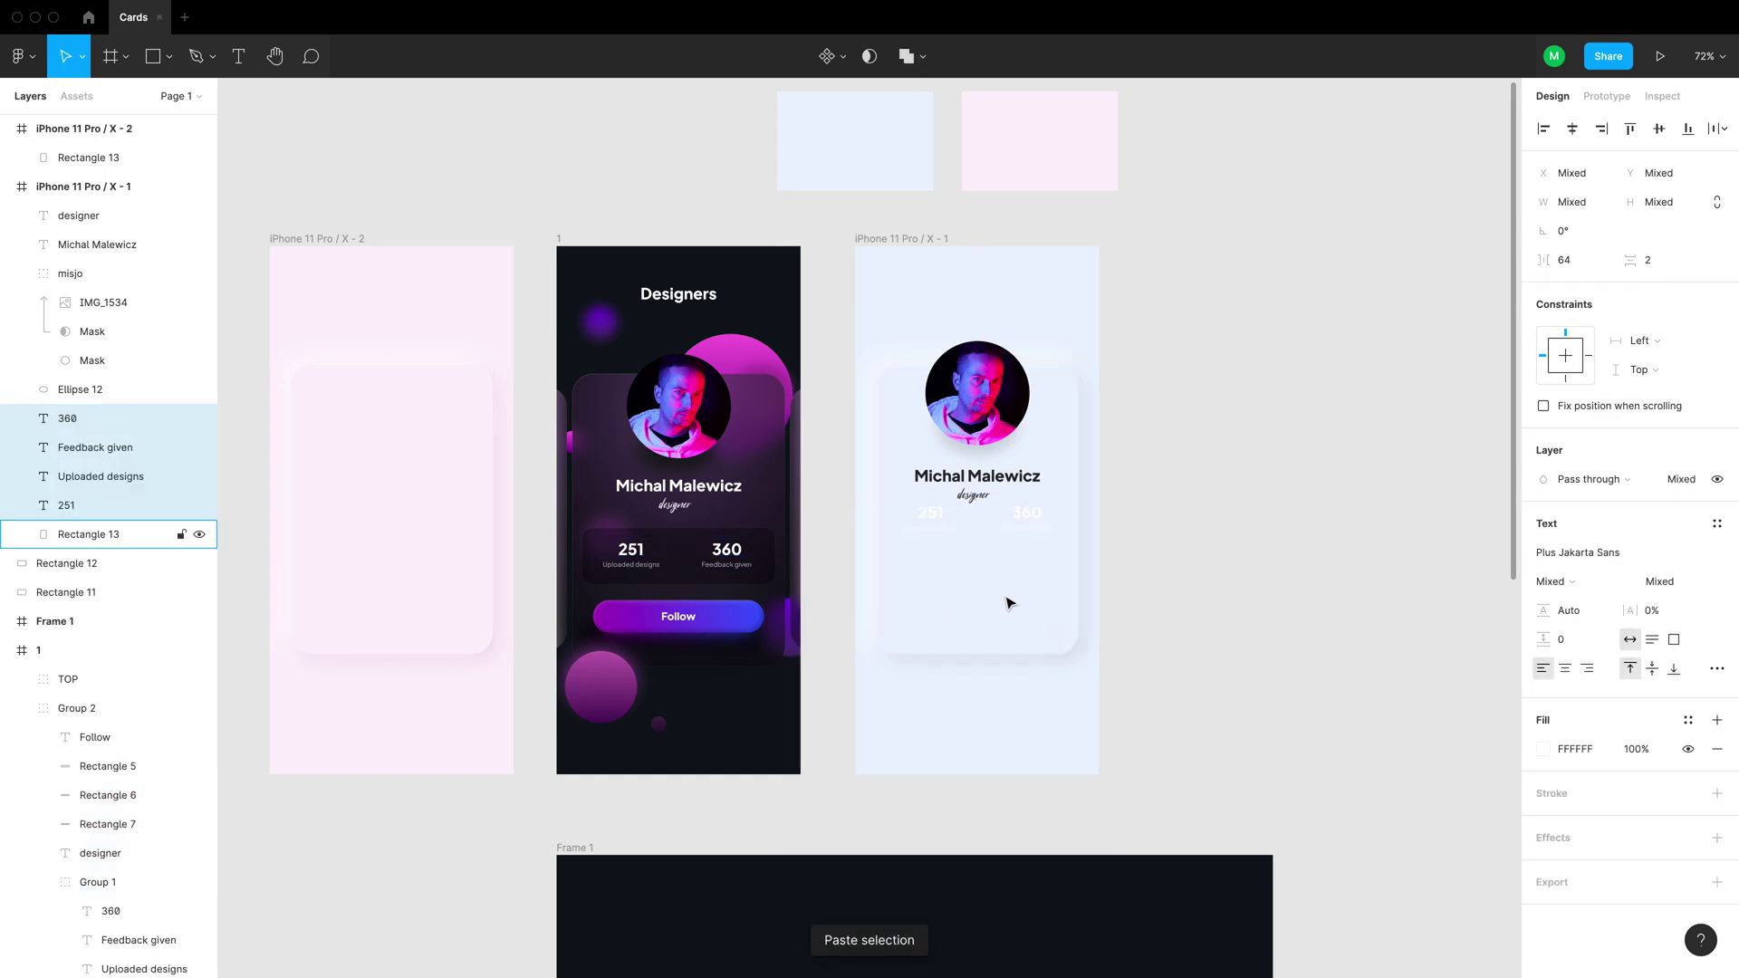
Fill the "Uploaded designs" and "Feedback given" labels on the blue card with dark grey 3B3D40
{"action": "scroll", "coordinate": [1008, 603], "scroll_direction": "up", "scroll_amount": 5}
{"action": "left_click", "coordinate": [929, 553]}
{"action": "left_click", "coordinate": [1015, 555], "text": "shift"}
{"action": "left_click", "coordinate": [1575, 794]}
{"action": "type", "text": "000000"}
{"action": "key", "text": "Return"}
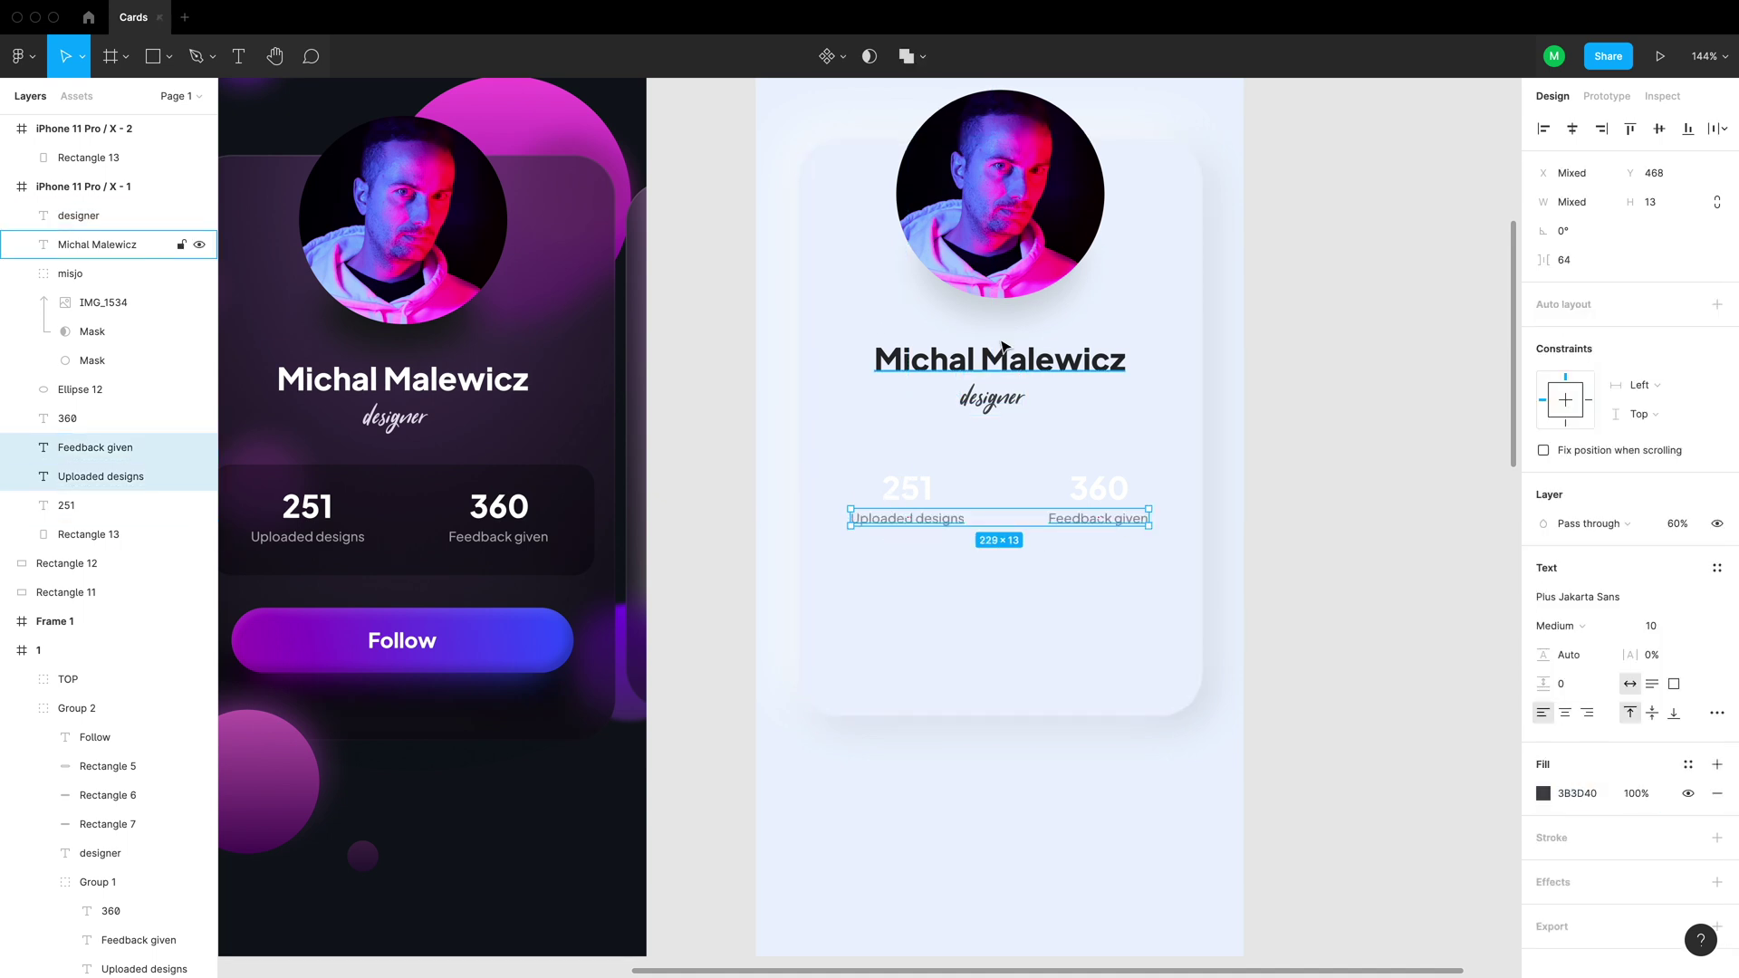
Recolour the 251 and 360 figures on the blue card to a near-black colour
{"action": "left_click", "coordinate": [908, 488]}
{"action": "left_click", "coordinate": [1099, 488], "text": "shift"}
{"action": "left_click", "coordinate": [1574, 794]}
{"action": "type", "text": "000000"}
{"action": "key", "text": "Return"}
{"action": "left_click", "coordinate": [865, 598]}
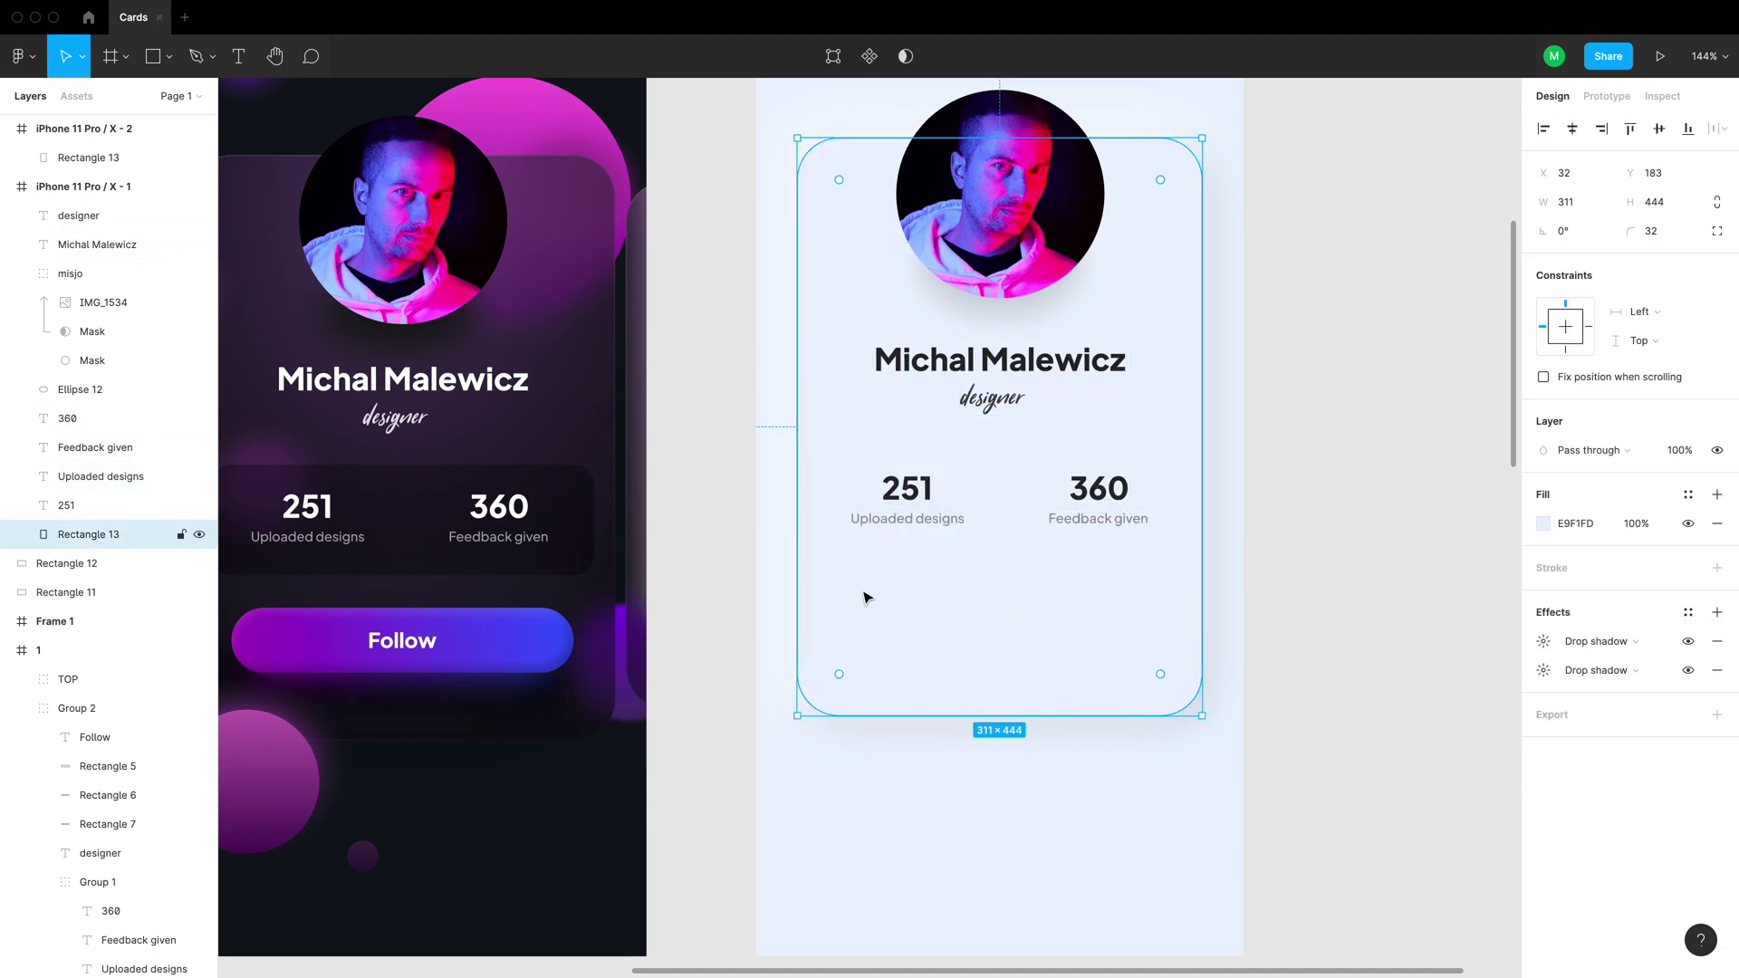
{"action": "key", "text": "r"}
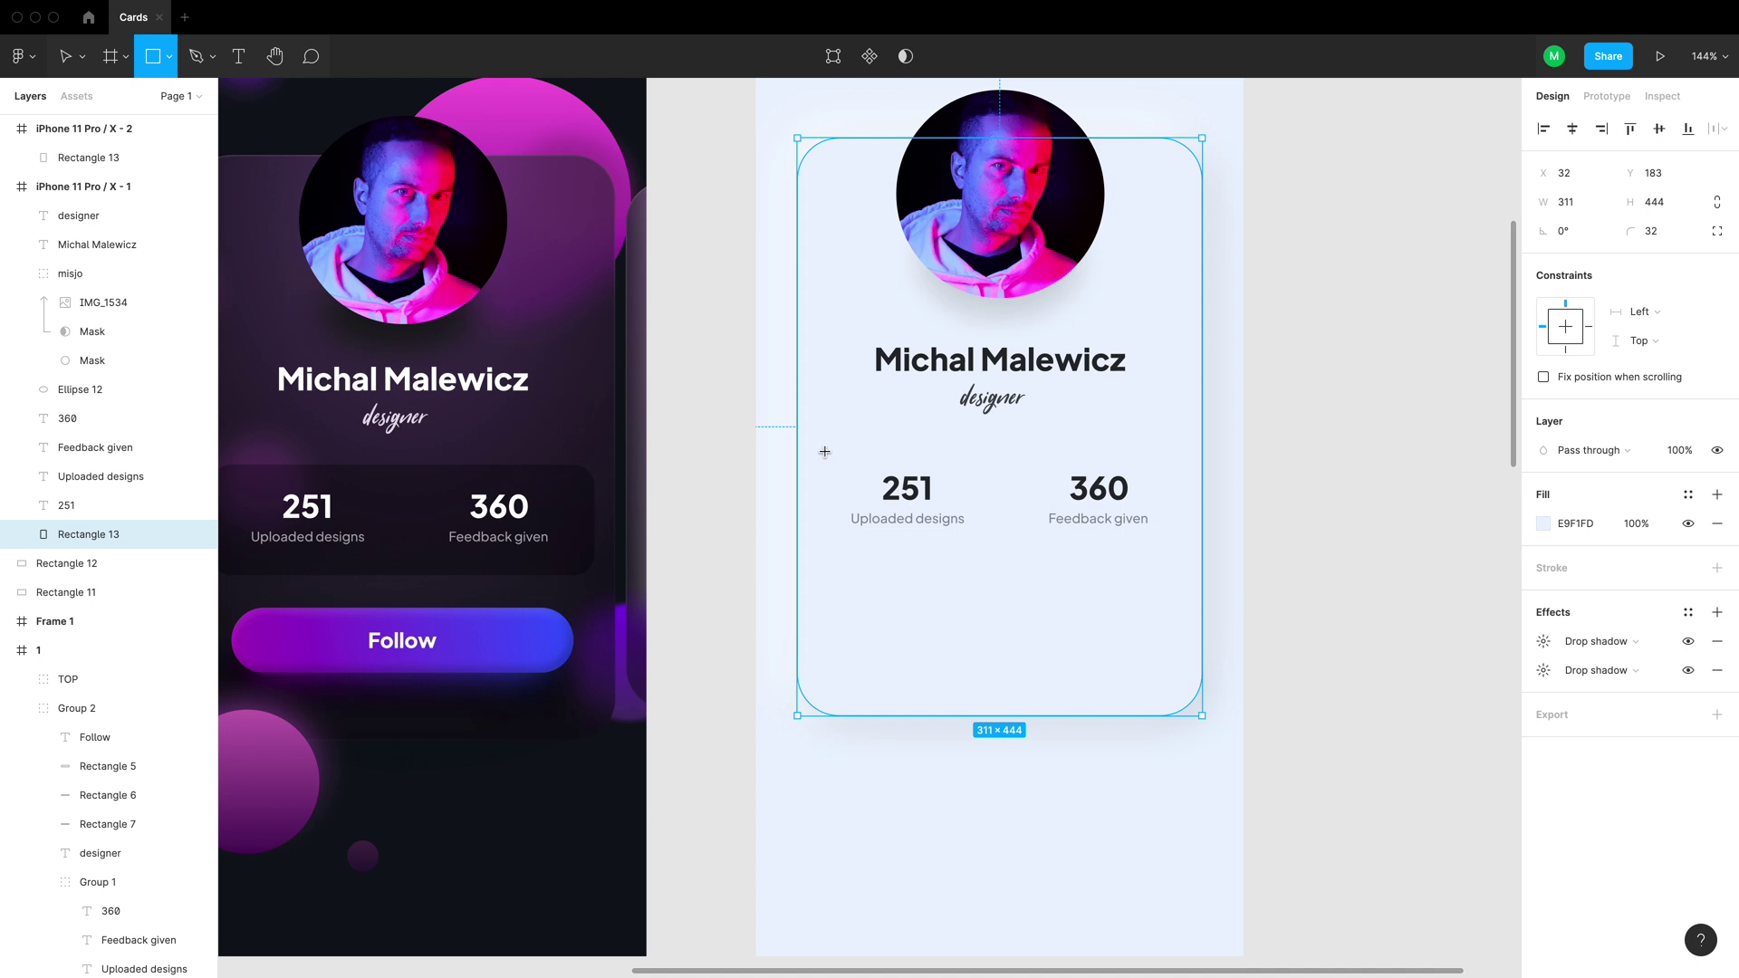
{"action": "mouse_move", "coordinate": [828, 452]}
{"action": "left_mouse_down"}
{"action": "mouse_move", "coordinate": [1006, 540]}
{"action": "mouse_move", "coordinate": [1167, 559]}
{"action": "left_mouse_up"}
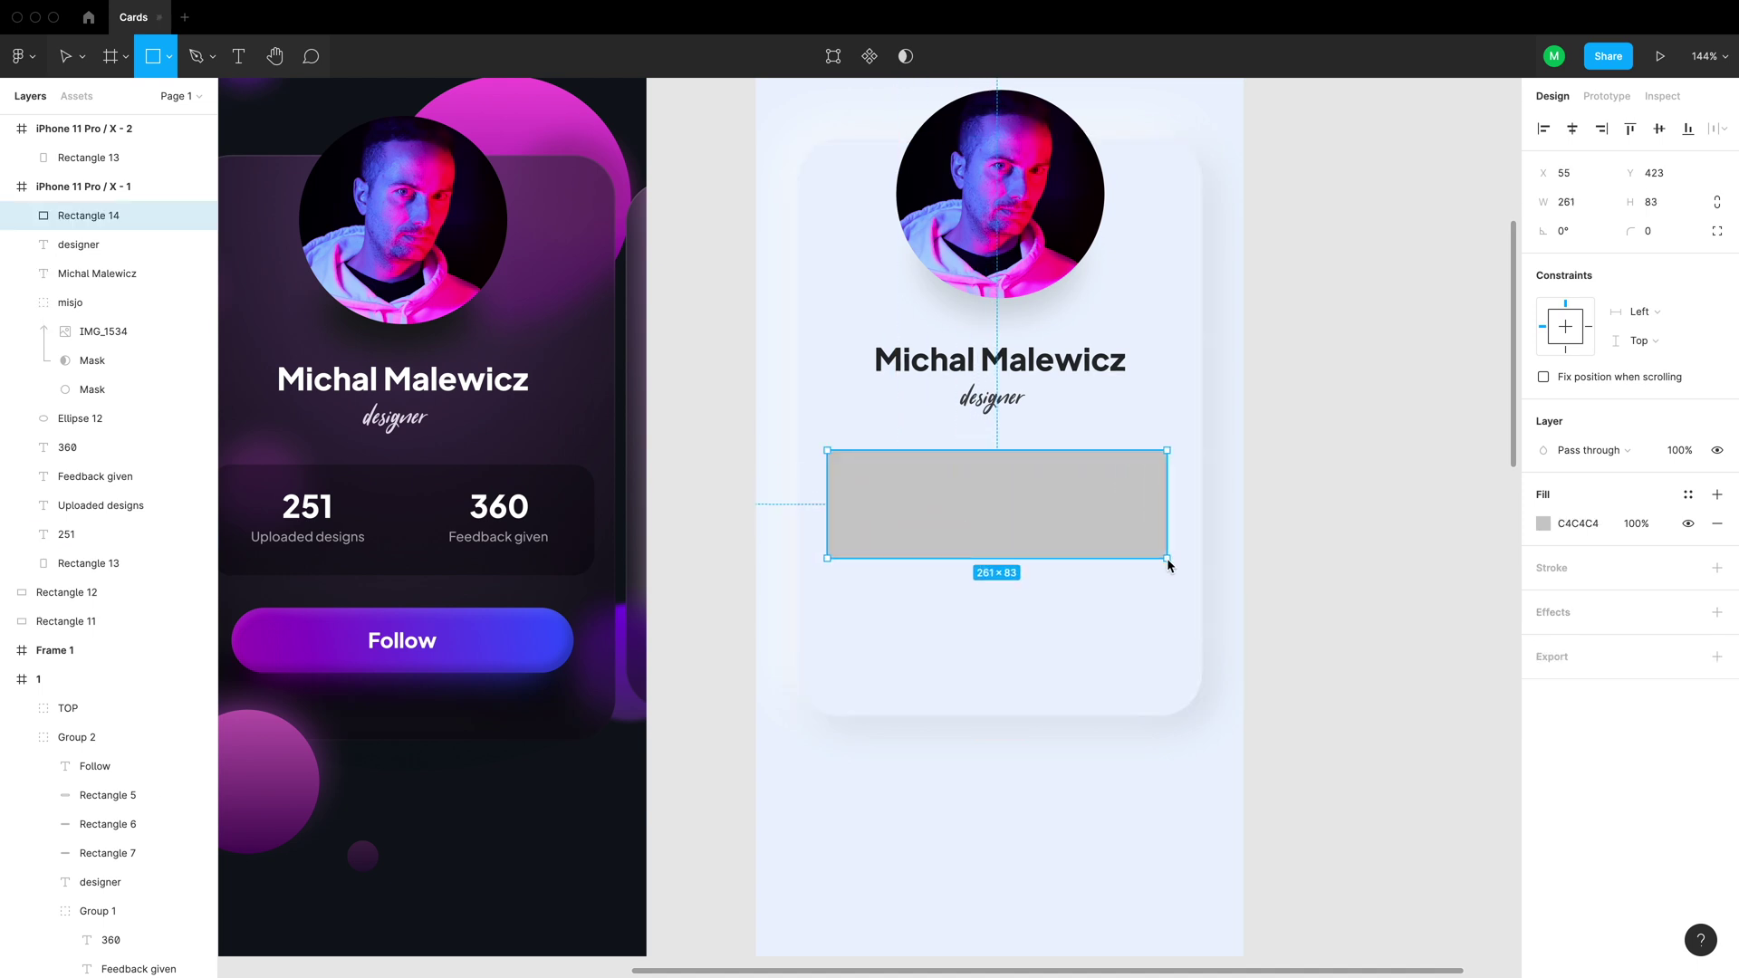
{"action": "key", "text": "alt"}
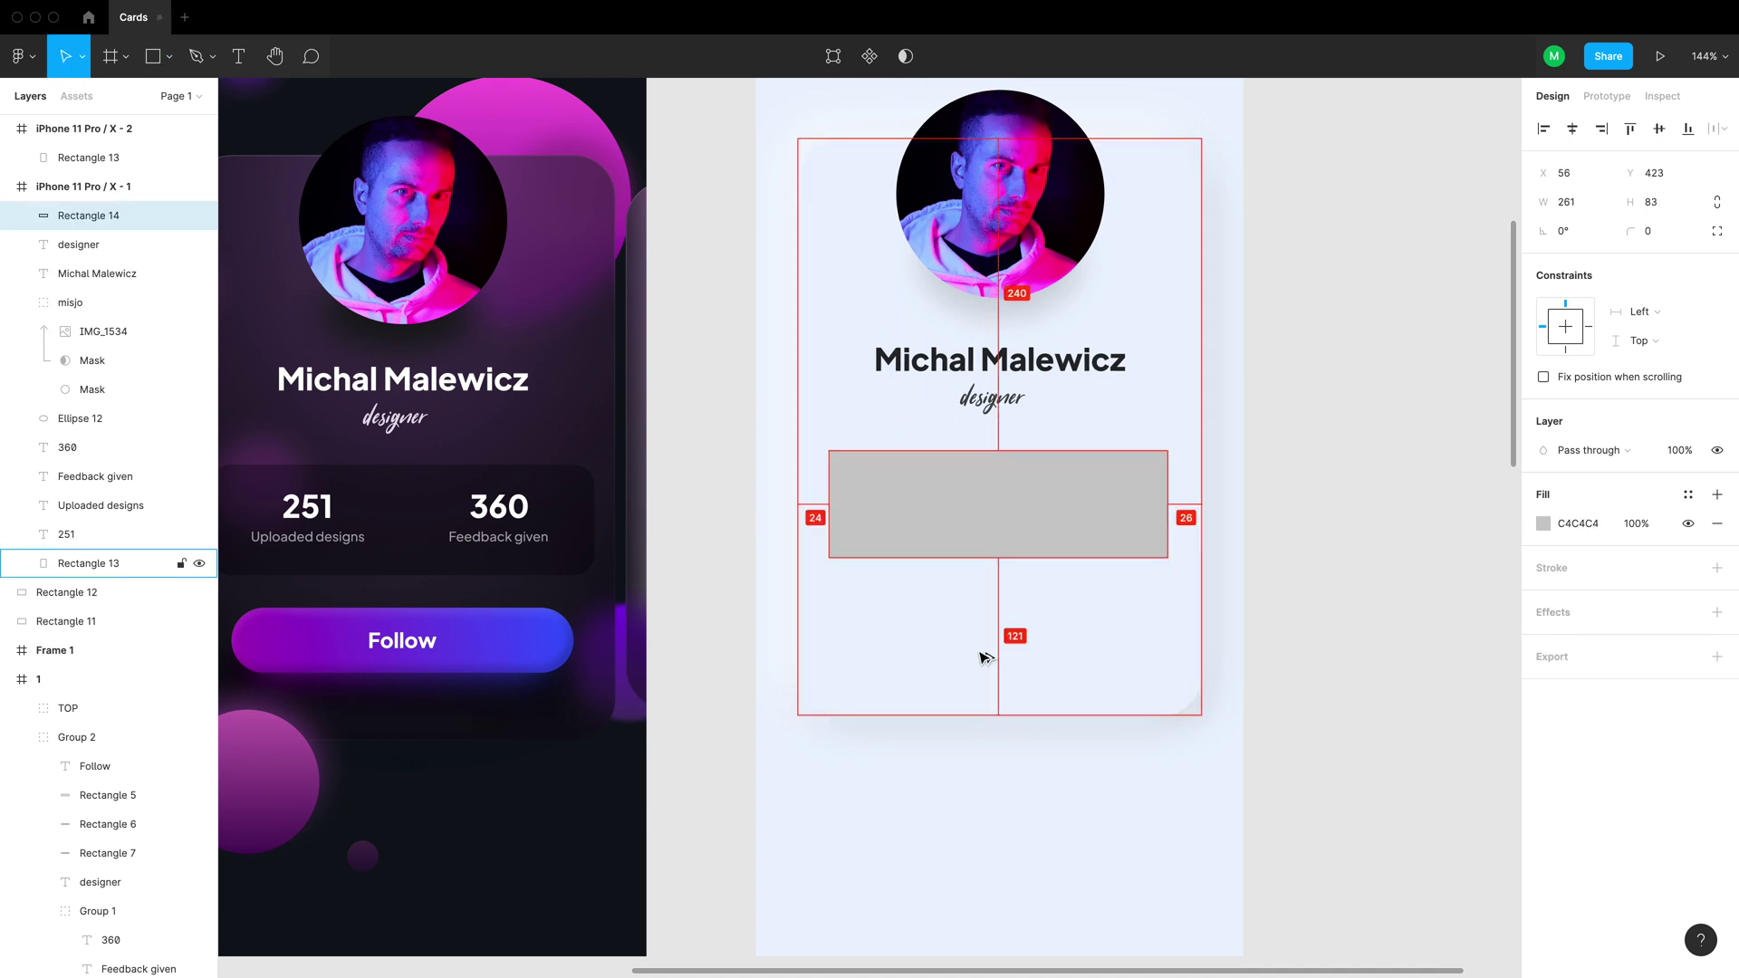
{"action": "key", "text": "Right"}
{"action": "key", "text": "super+Right"}
{"action": "key", "text": "super+Right"}
{"action": "key", "text": "alt"}
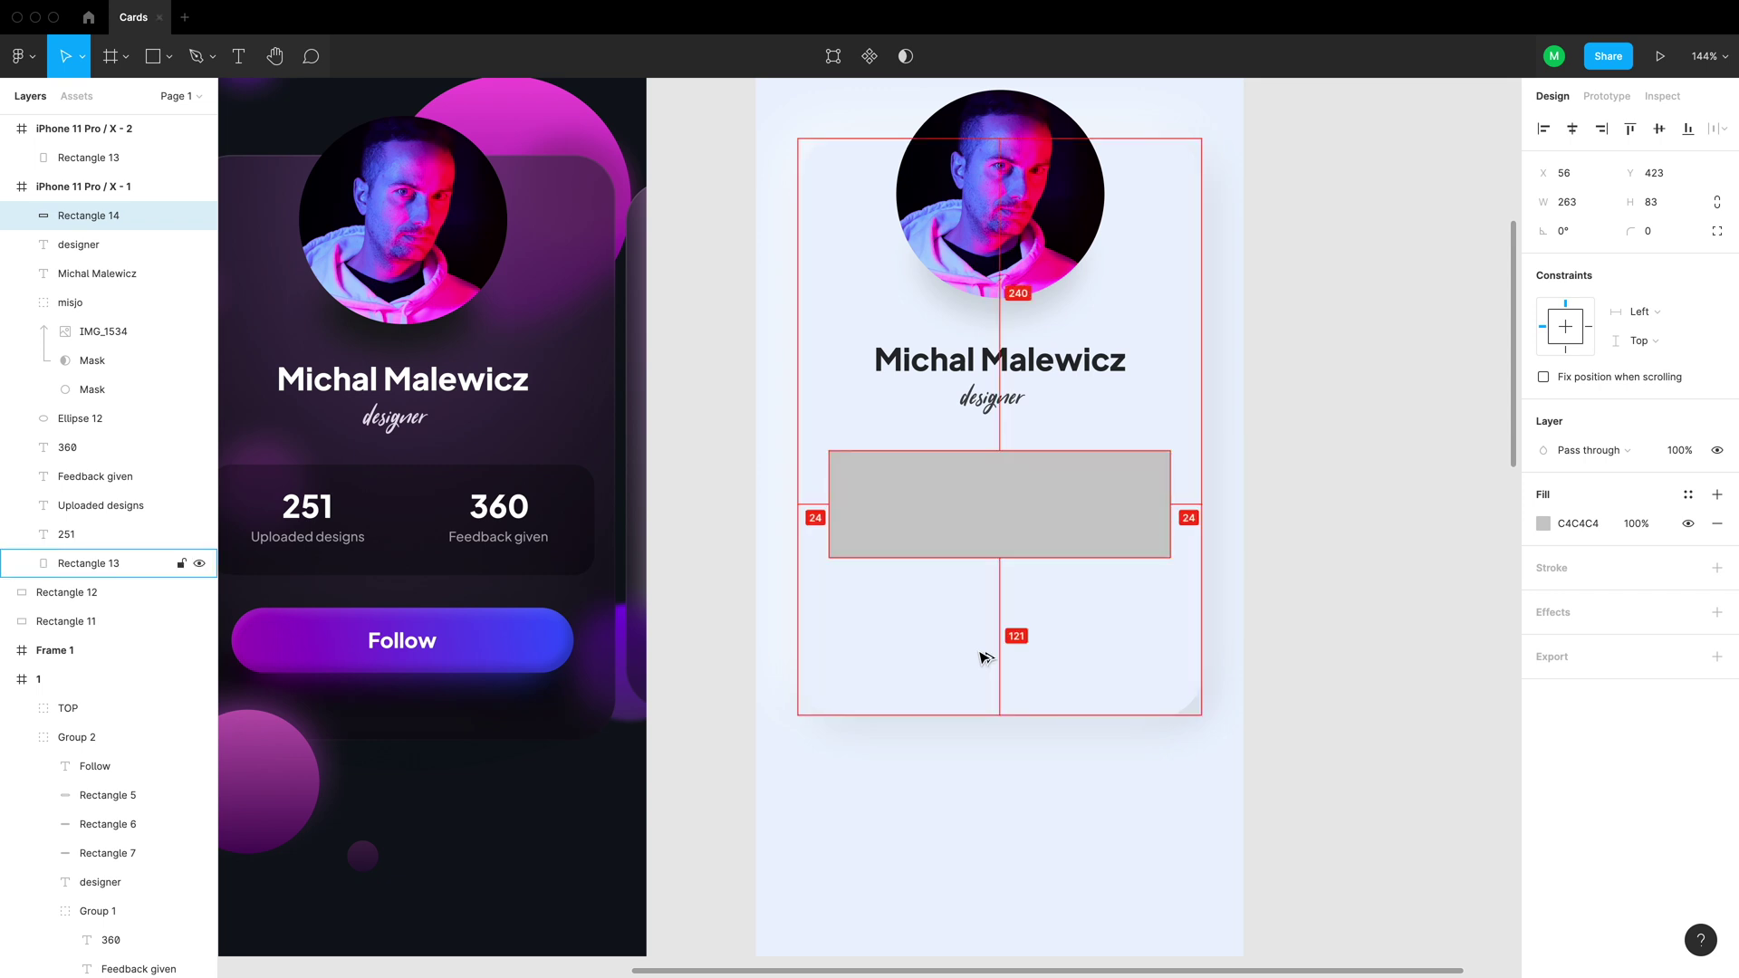
{"action": "key", "text": "Delete"}
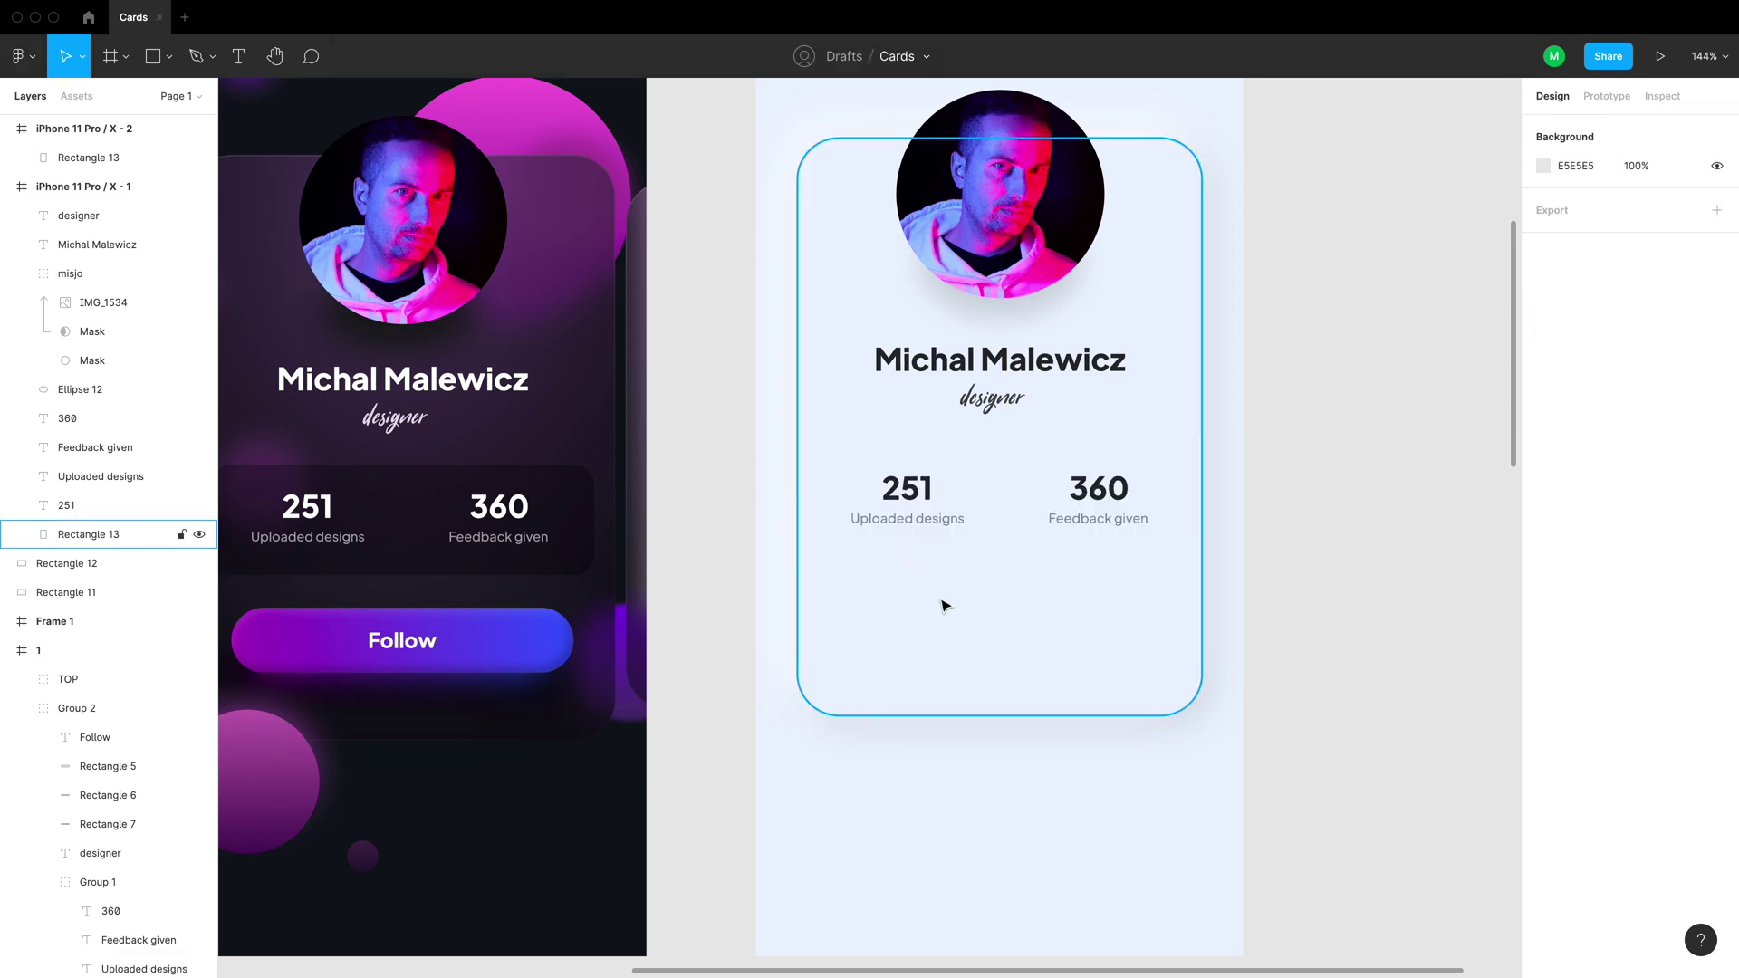
Paste the 263 × 83 rectangle behind the figures and labels on the blue card and set its corner radius to 8
{"action": "left_click", "coordinate": [943, 606]}
{"action": "key", "text": "ctrl+v"}
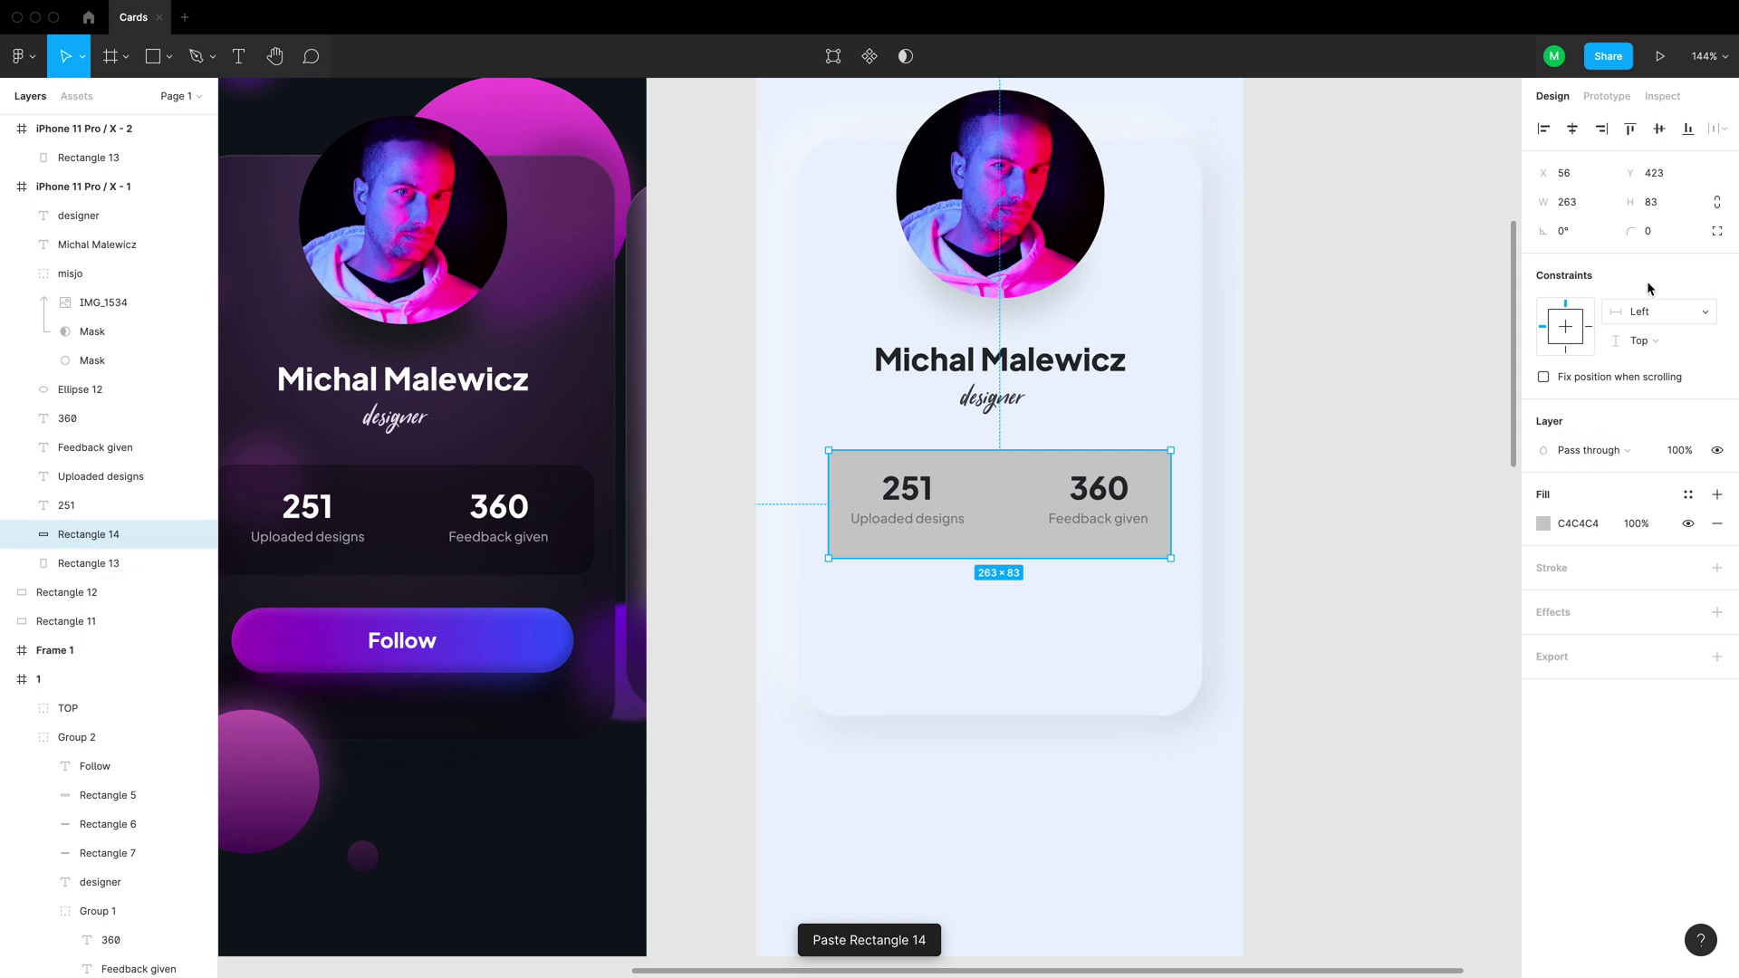
{"action": "left_click", "coordinate": [1649, 234]}
{"action": "type", "text": "16"}
{"action": "key", "text": "Return"}
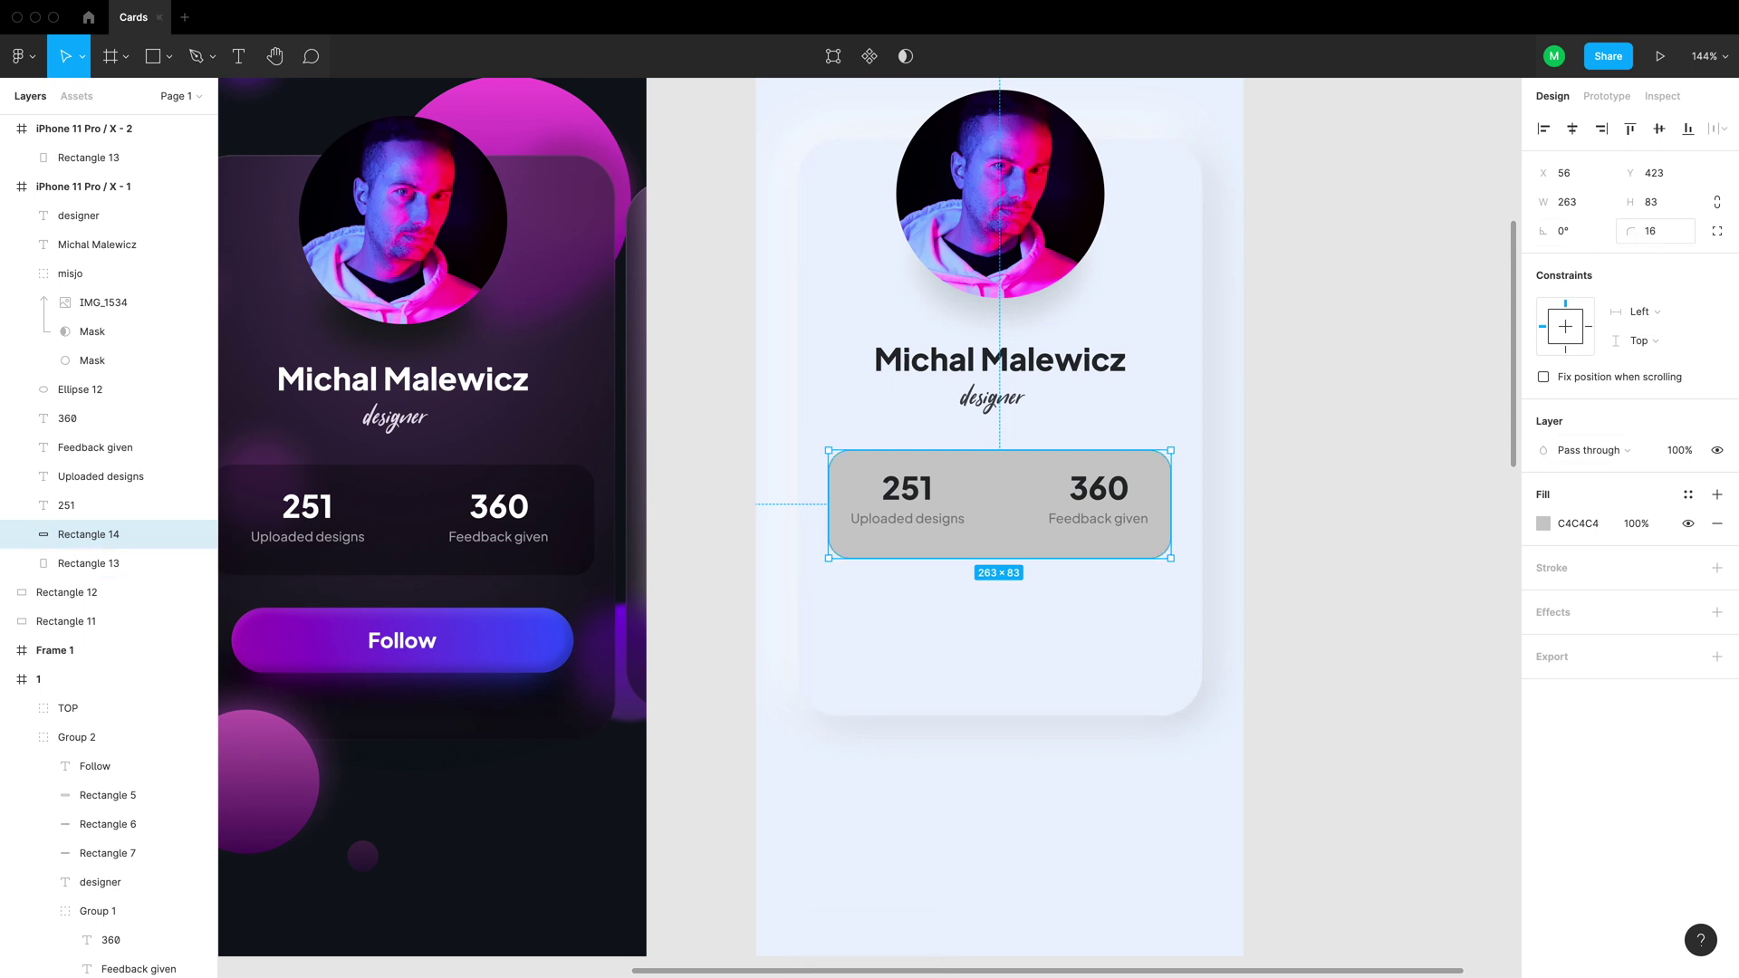
{"action": "left_click", "coordinate": [1655, 237]}
{"action": "left_click", "coordinate": [1369, 541]}
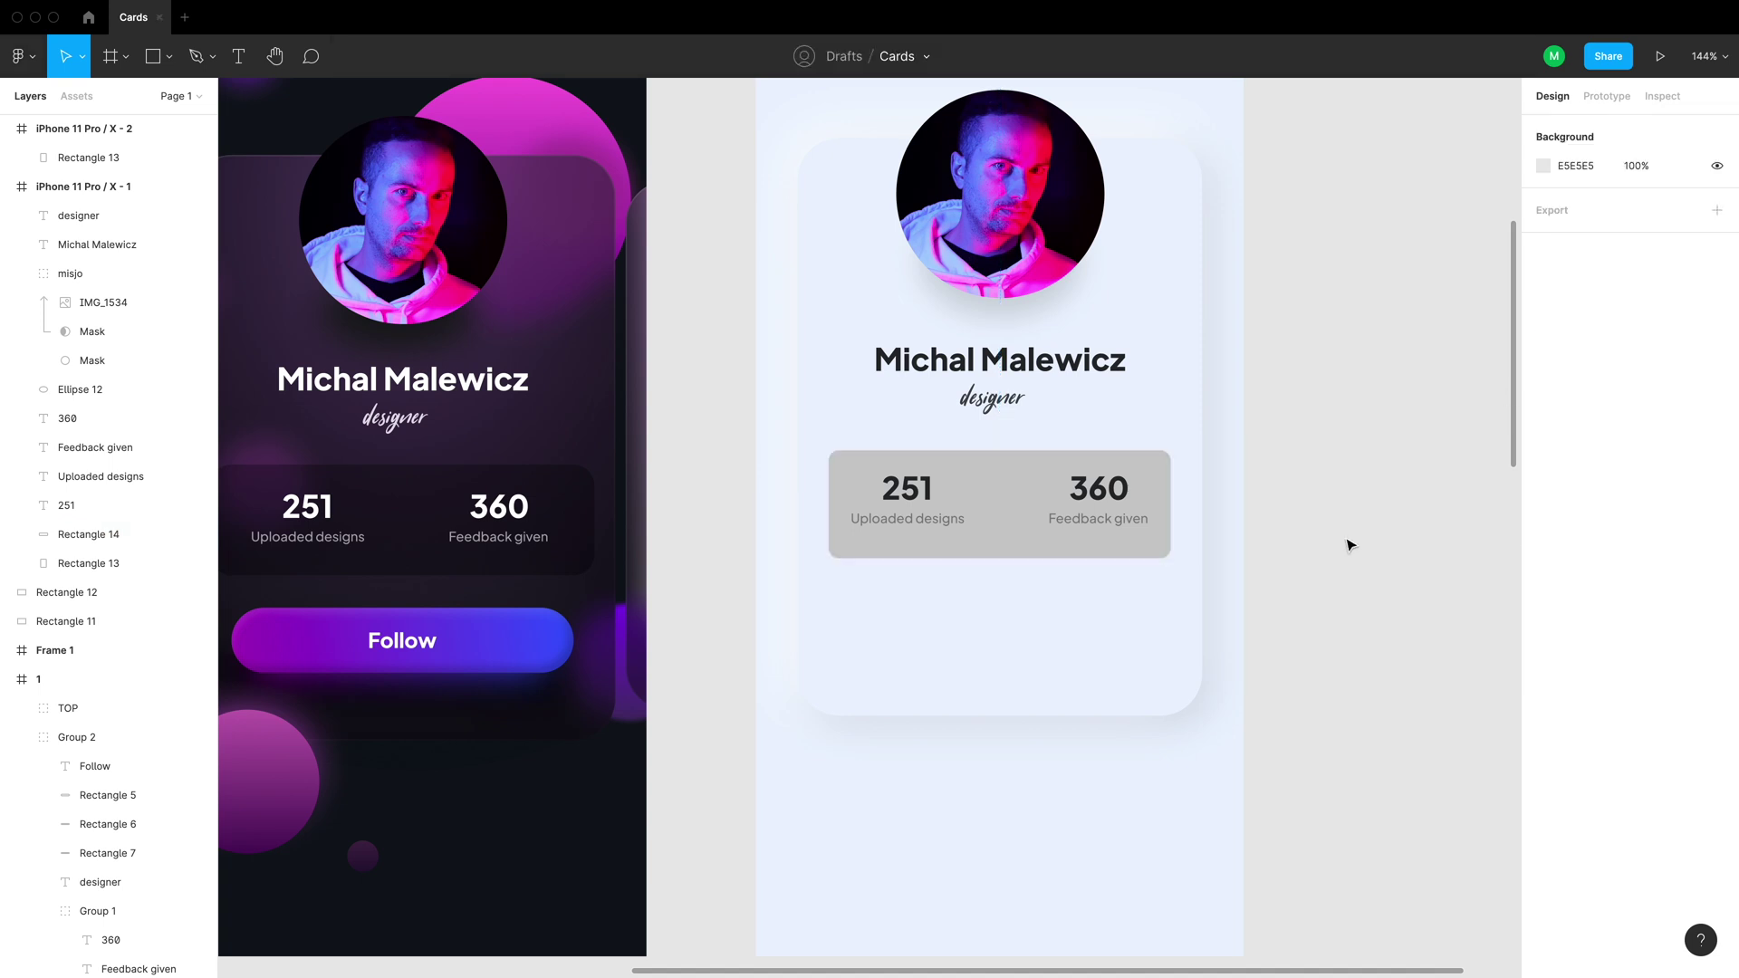
Fill the grey stats rectangle with the pale blue E9F1FD sampled from the card background
{"action": "left_click", "coordinate": [1059, 548]}
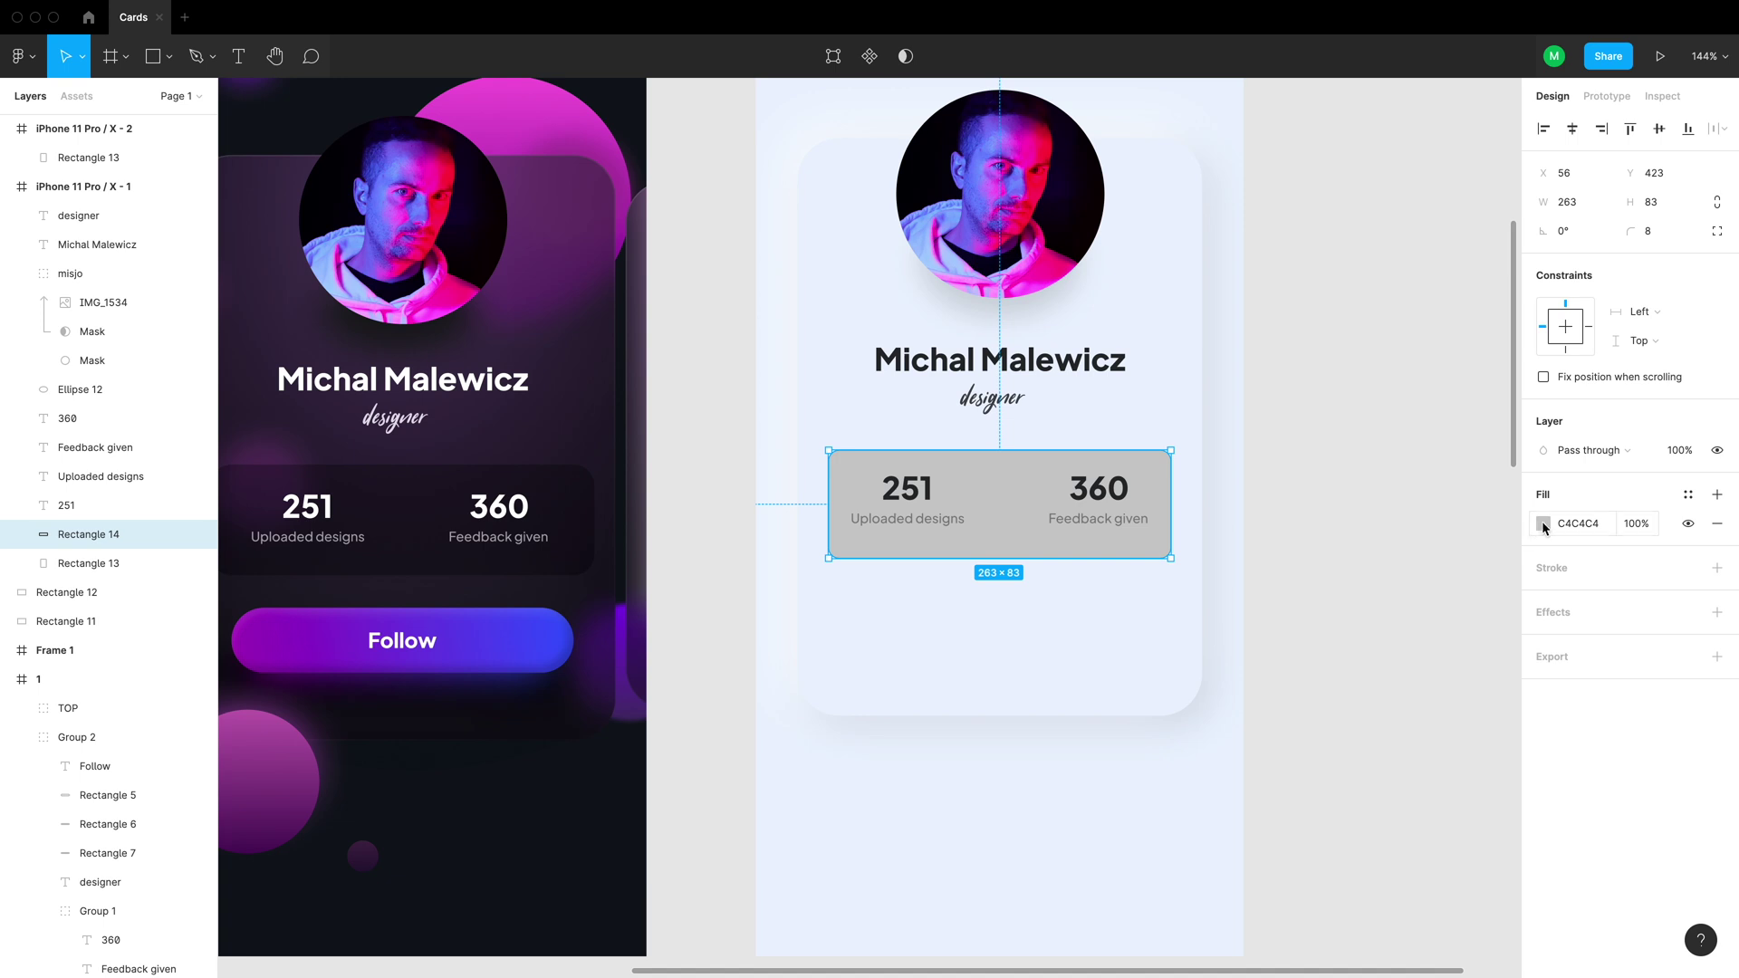
{"action": "left_click", "coordinate": [1543, 524]}
{"action": "left_click", "coordinate": [1330, 777]}
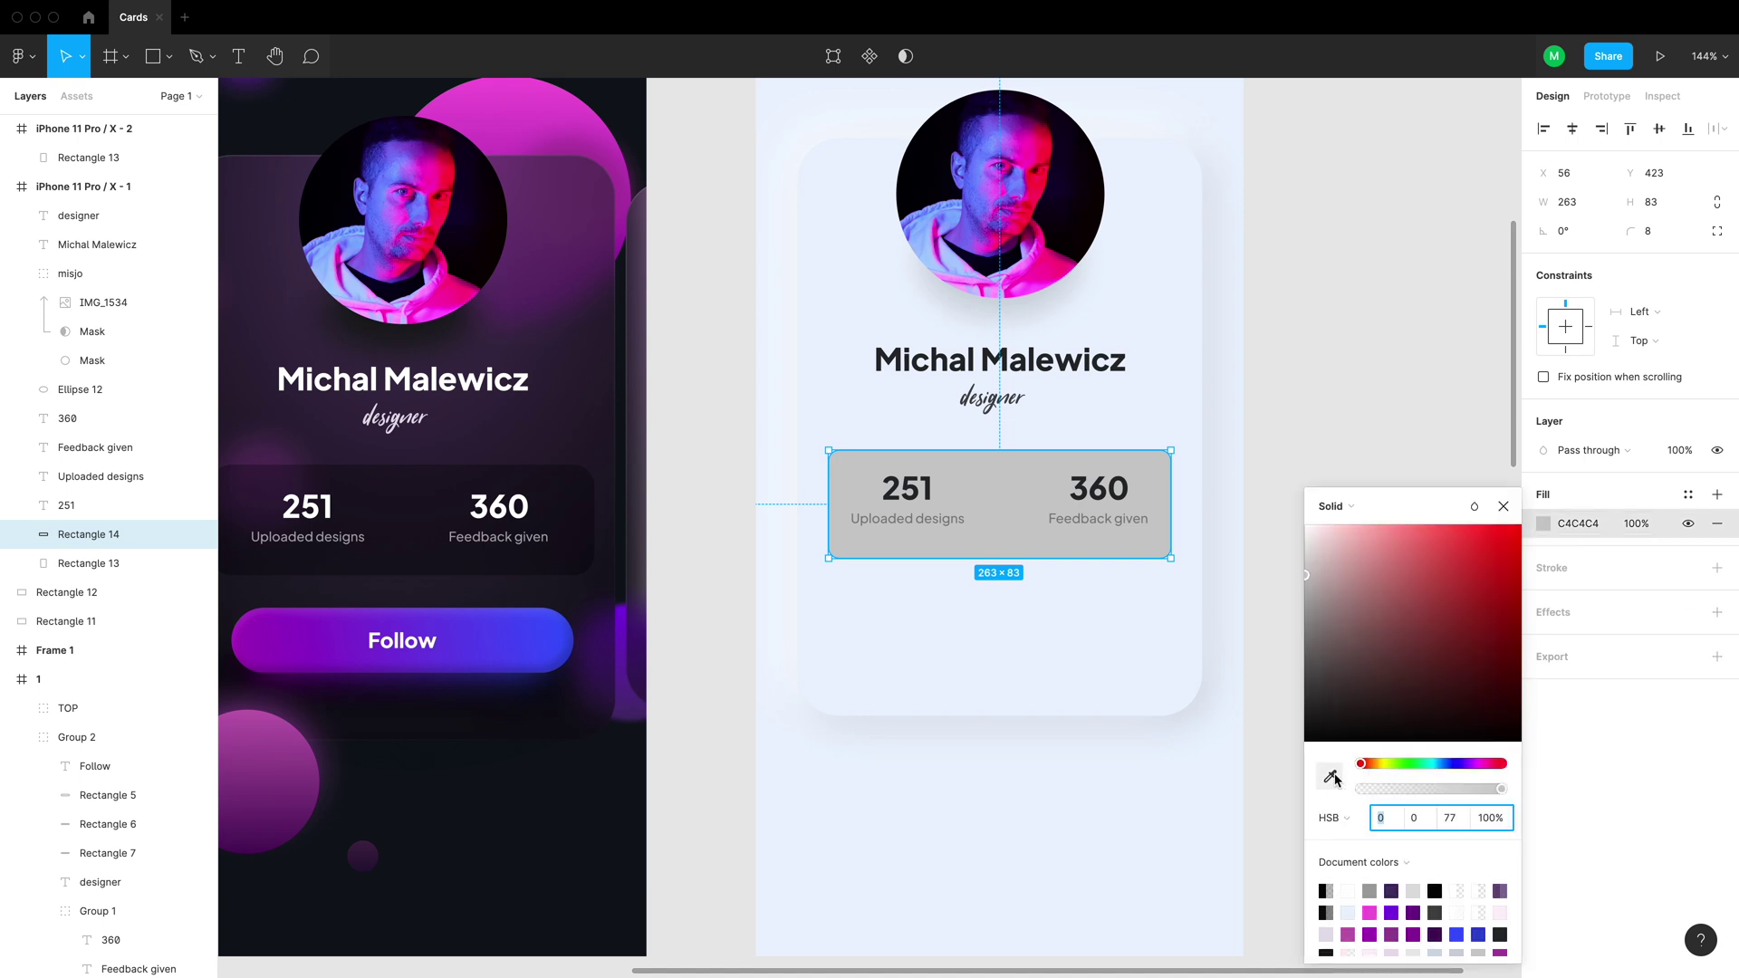
{"action": "left_click", "coordinate": [1084, 620]}
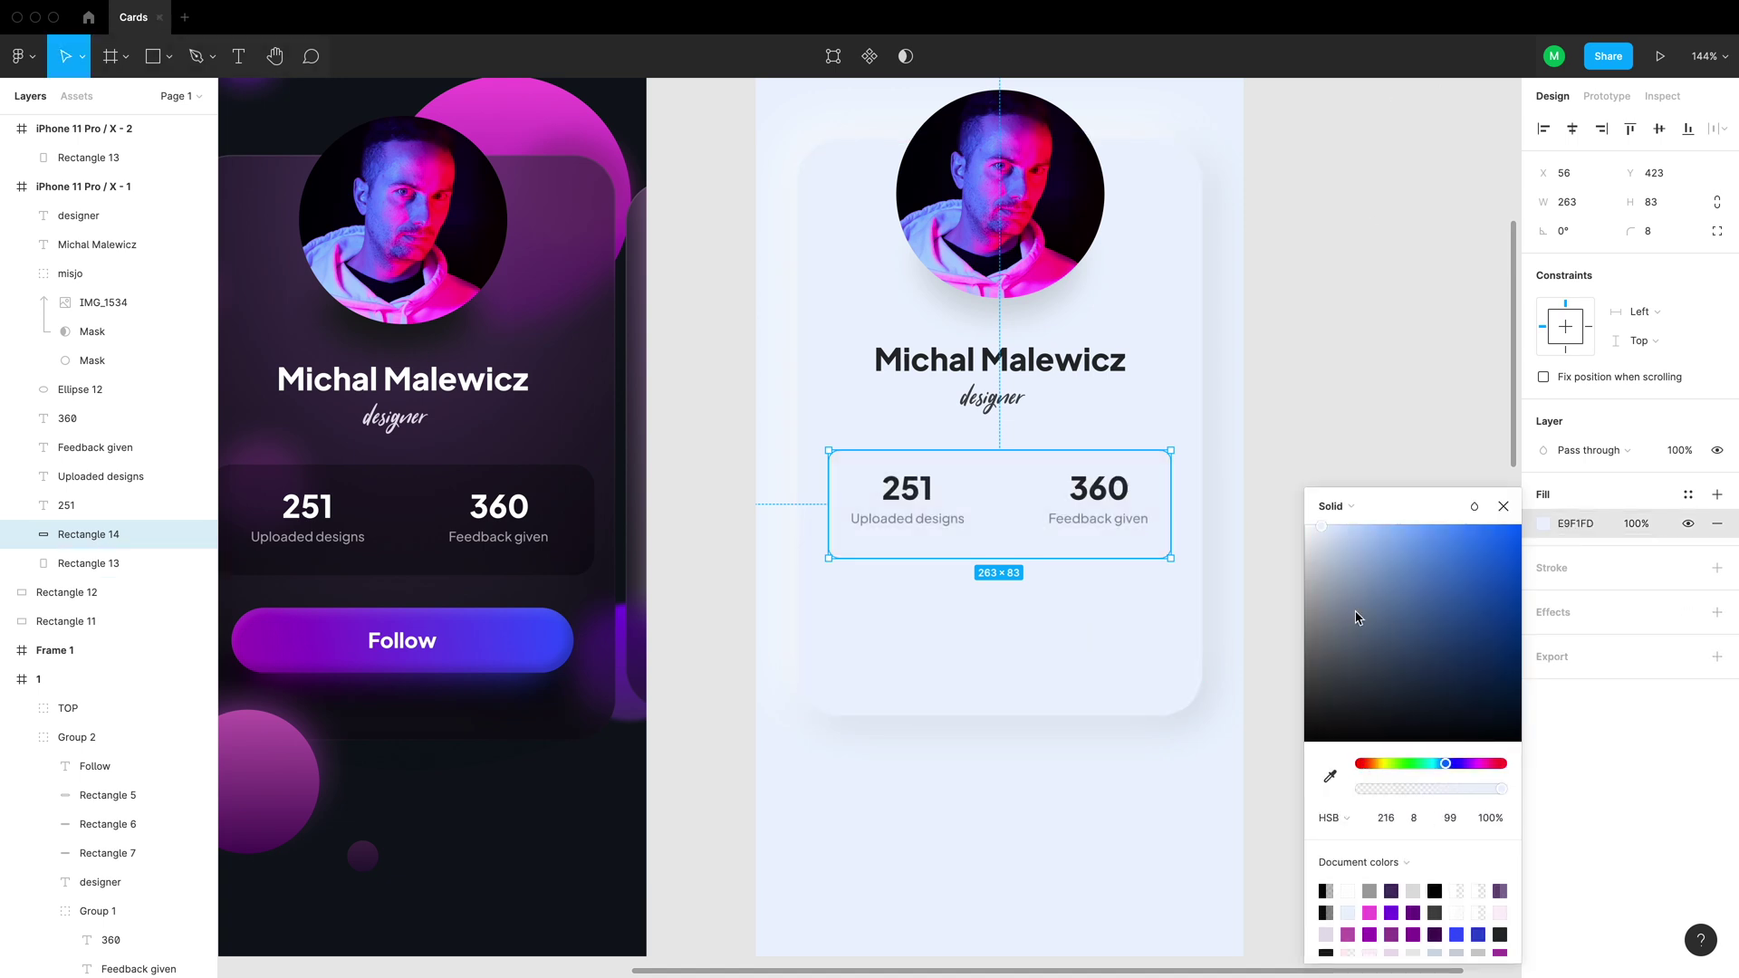
Try darkening the stats rectangle's fill to brightness 89 and undo it
{"action": "left_click", "coordinate": [1450, 818]}
{"action": "type", "text": "89"}
{"action": "key", "text": "Return"}
{"action": "left_click", "coordinate": [1337, 465]}
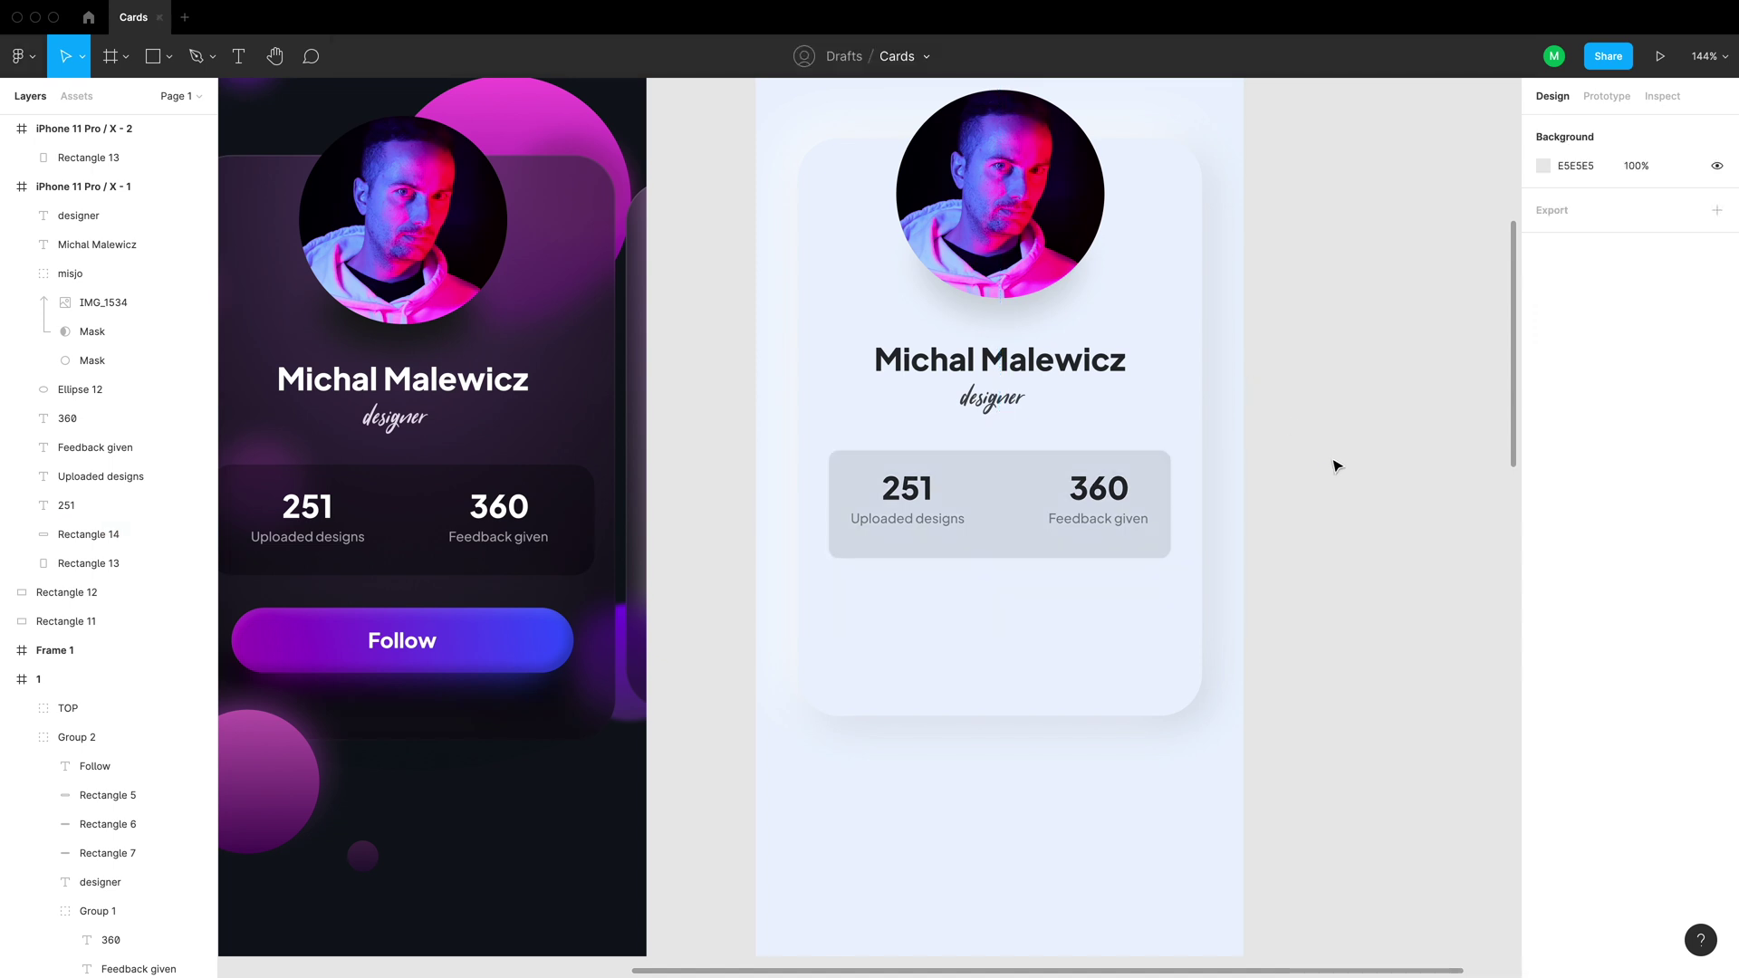
{"action": "key", "text": "super+z"}
{"action": "key", "text": "super+z"}
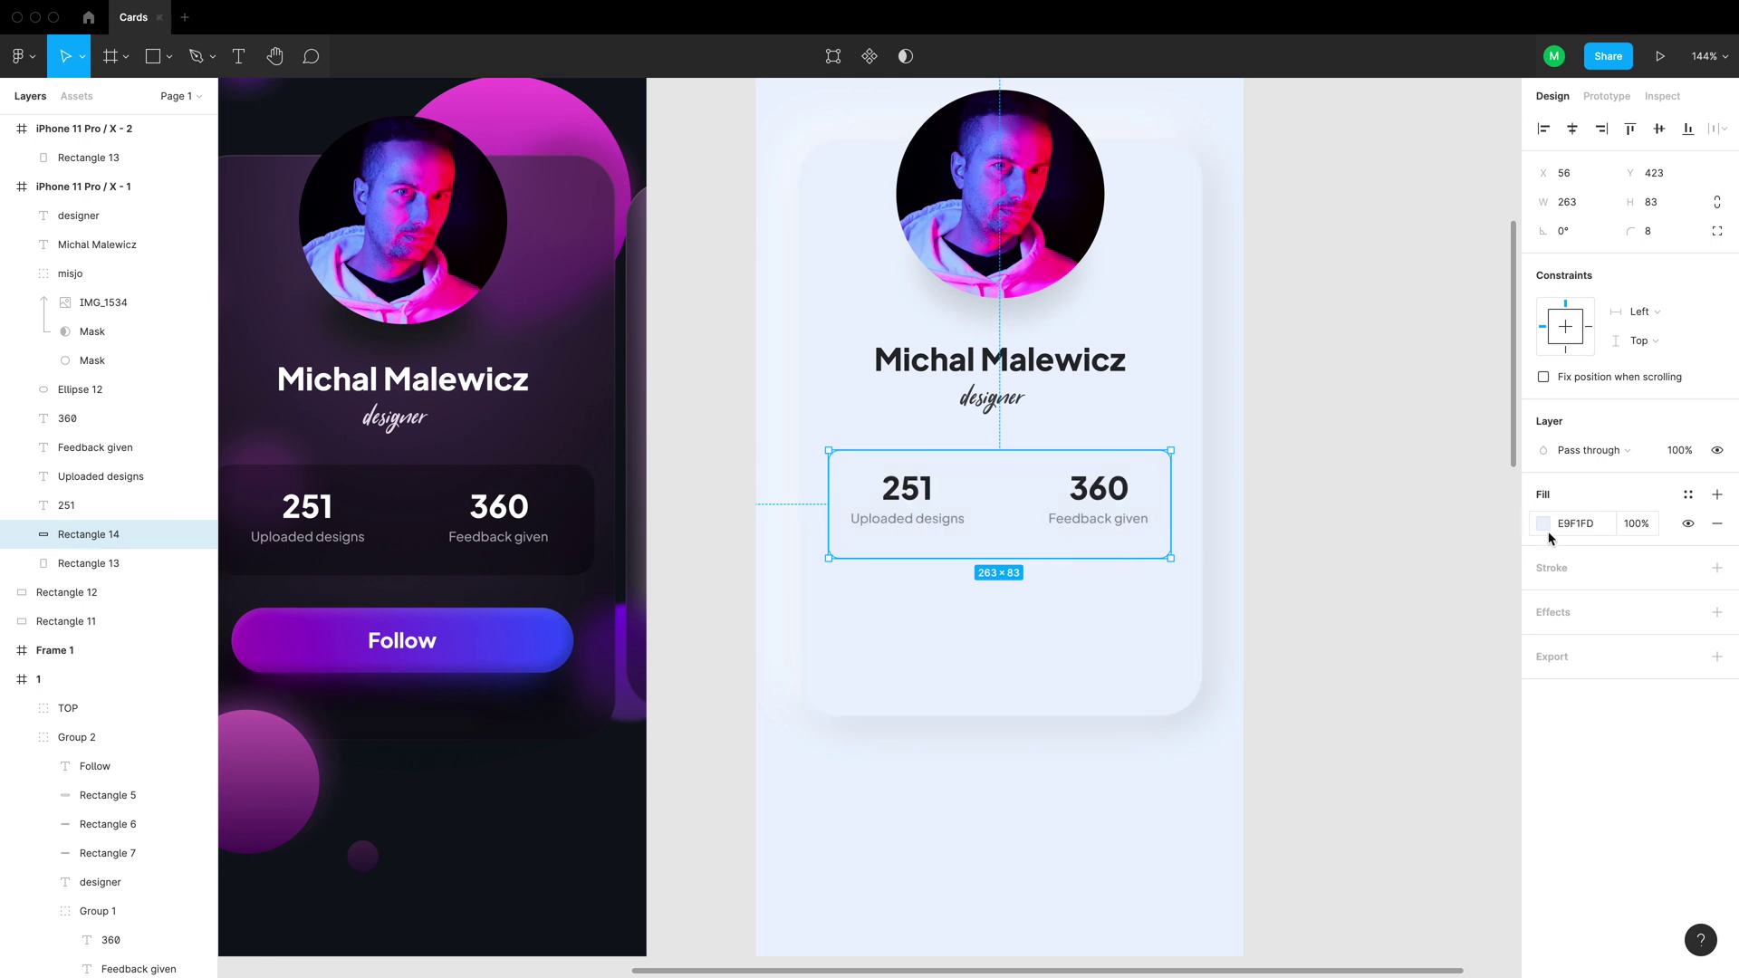
Add an inner shadow to the stats rectangle with X 4, Y 4 and blur 8
{"action": "left_click", "coordinate": [1618, 605]}
{"action": "left_click", "coordinate": [1585, 641]}
{"action": "left_click", "coordinate": [1599, 621]}
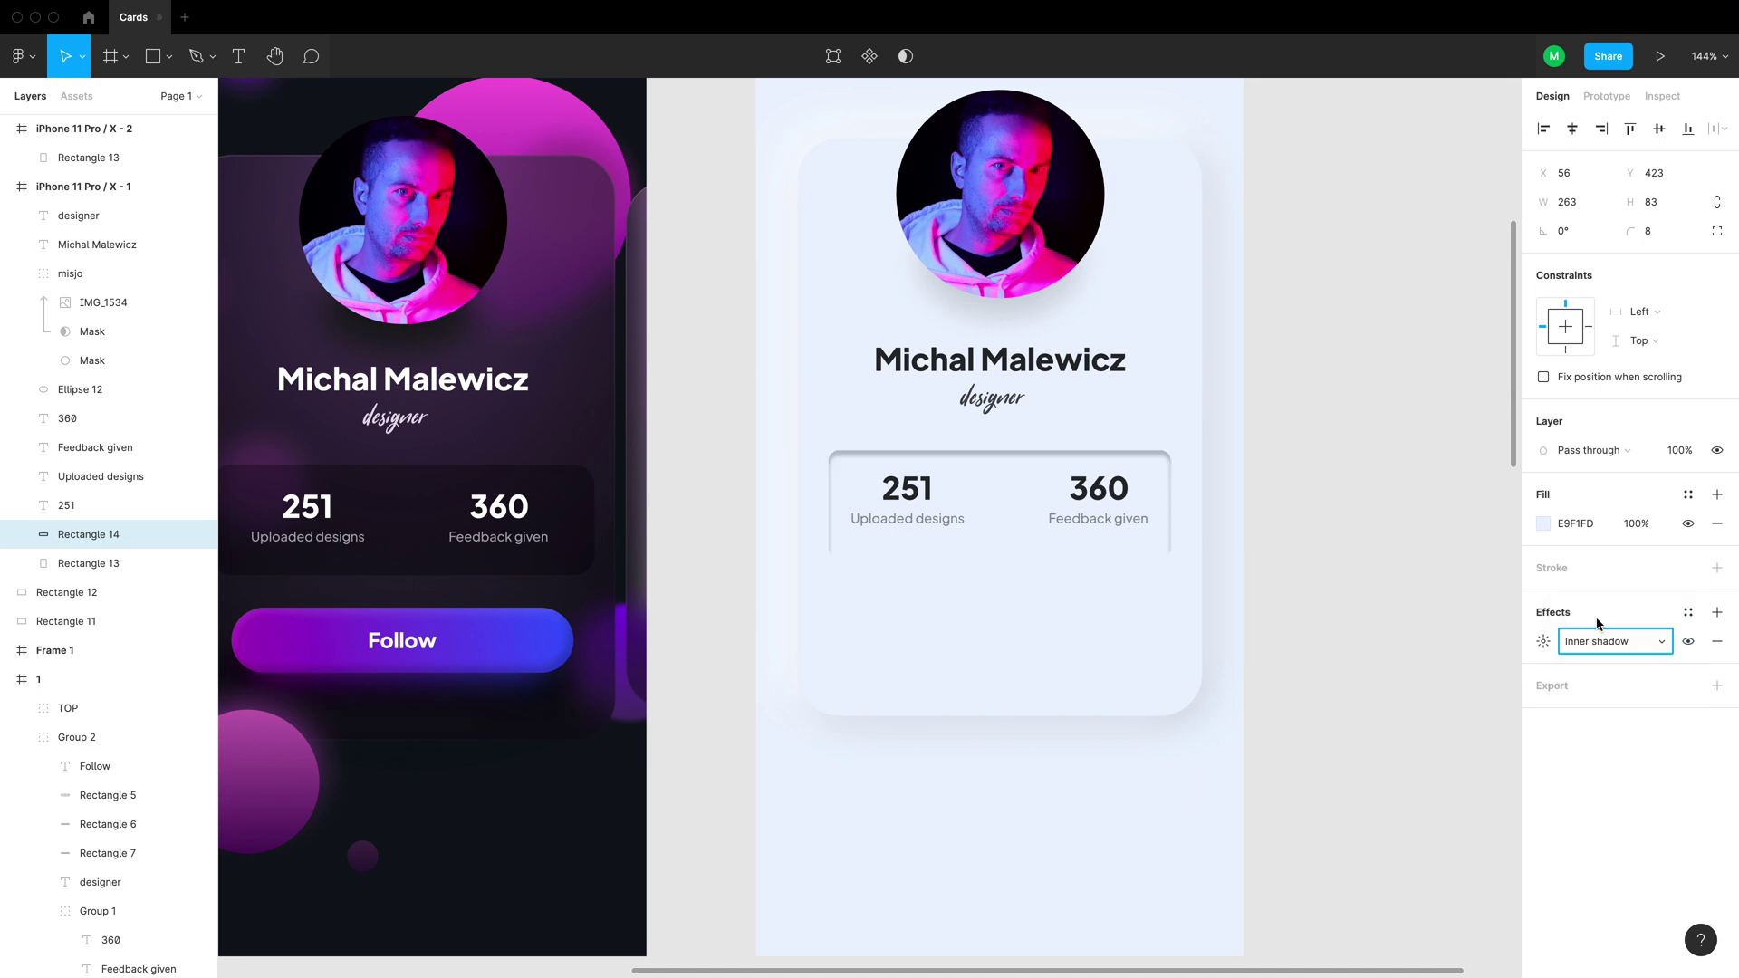
{"action": "left_click", "coordinate": [1545, 642]}
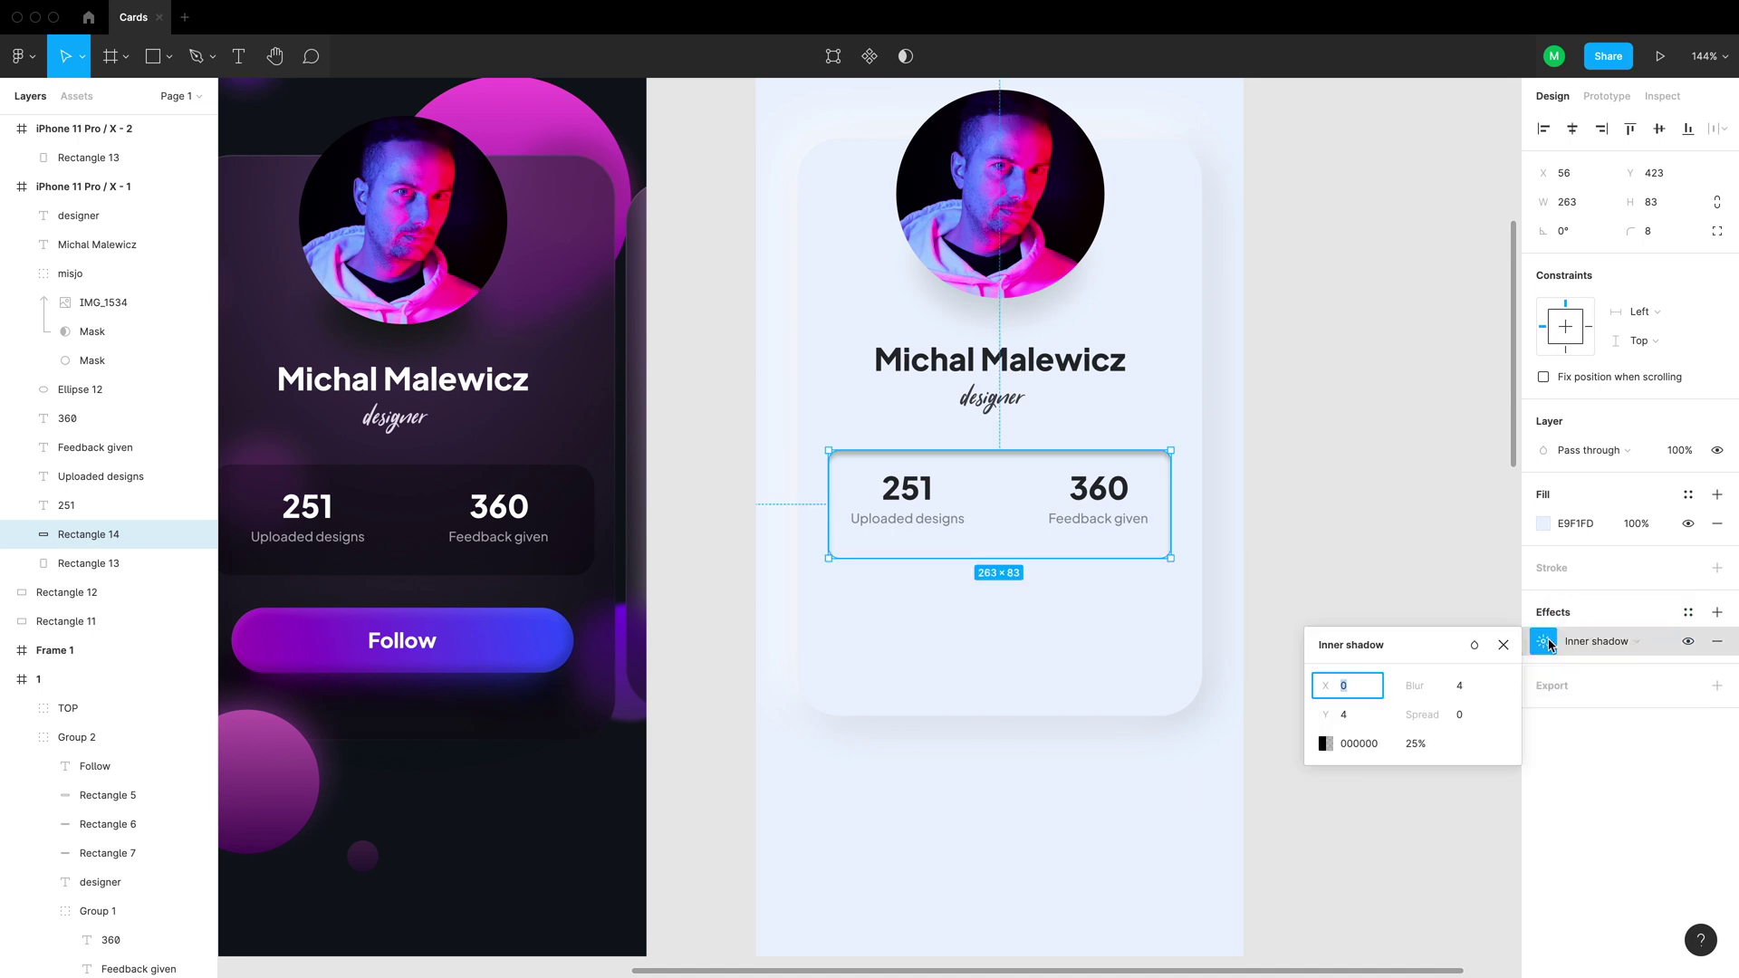
{"action": "type", "text": "4"}
{"action": "key", "text": "Tab"}
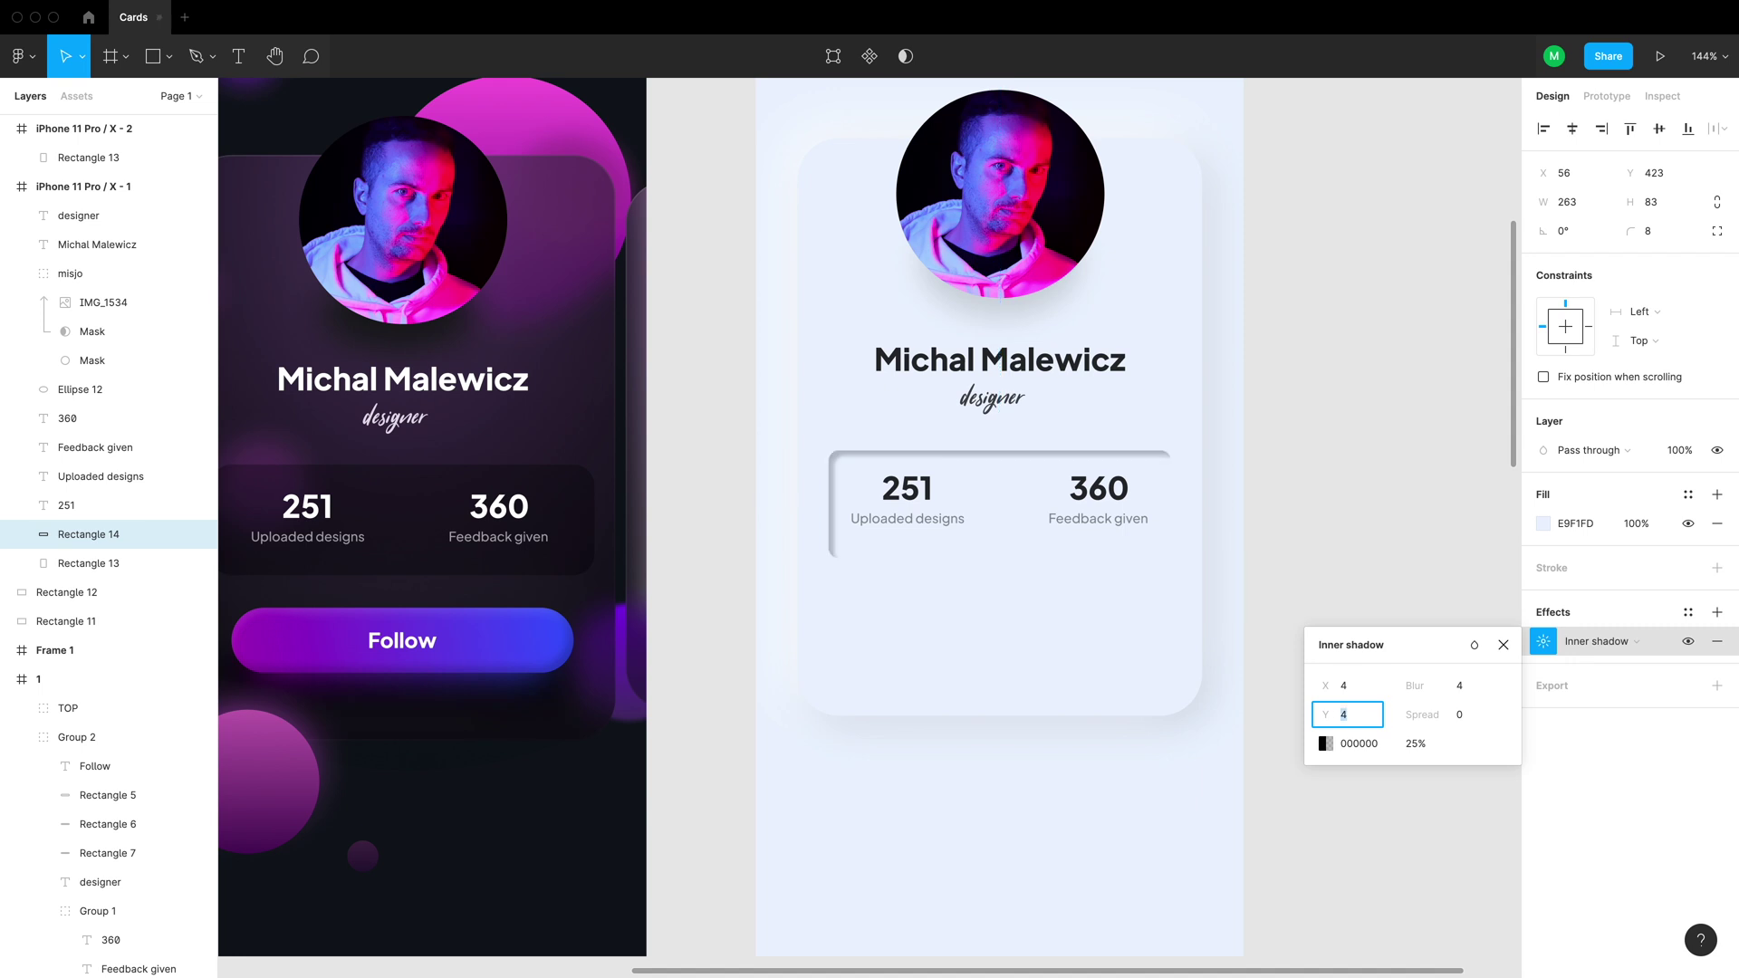
{"action": "key", "text": "Tab"}
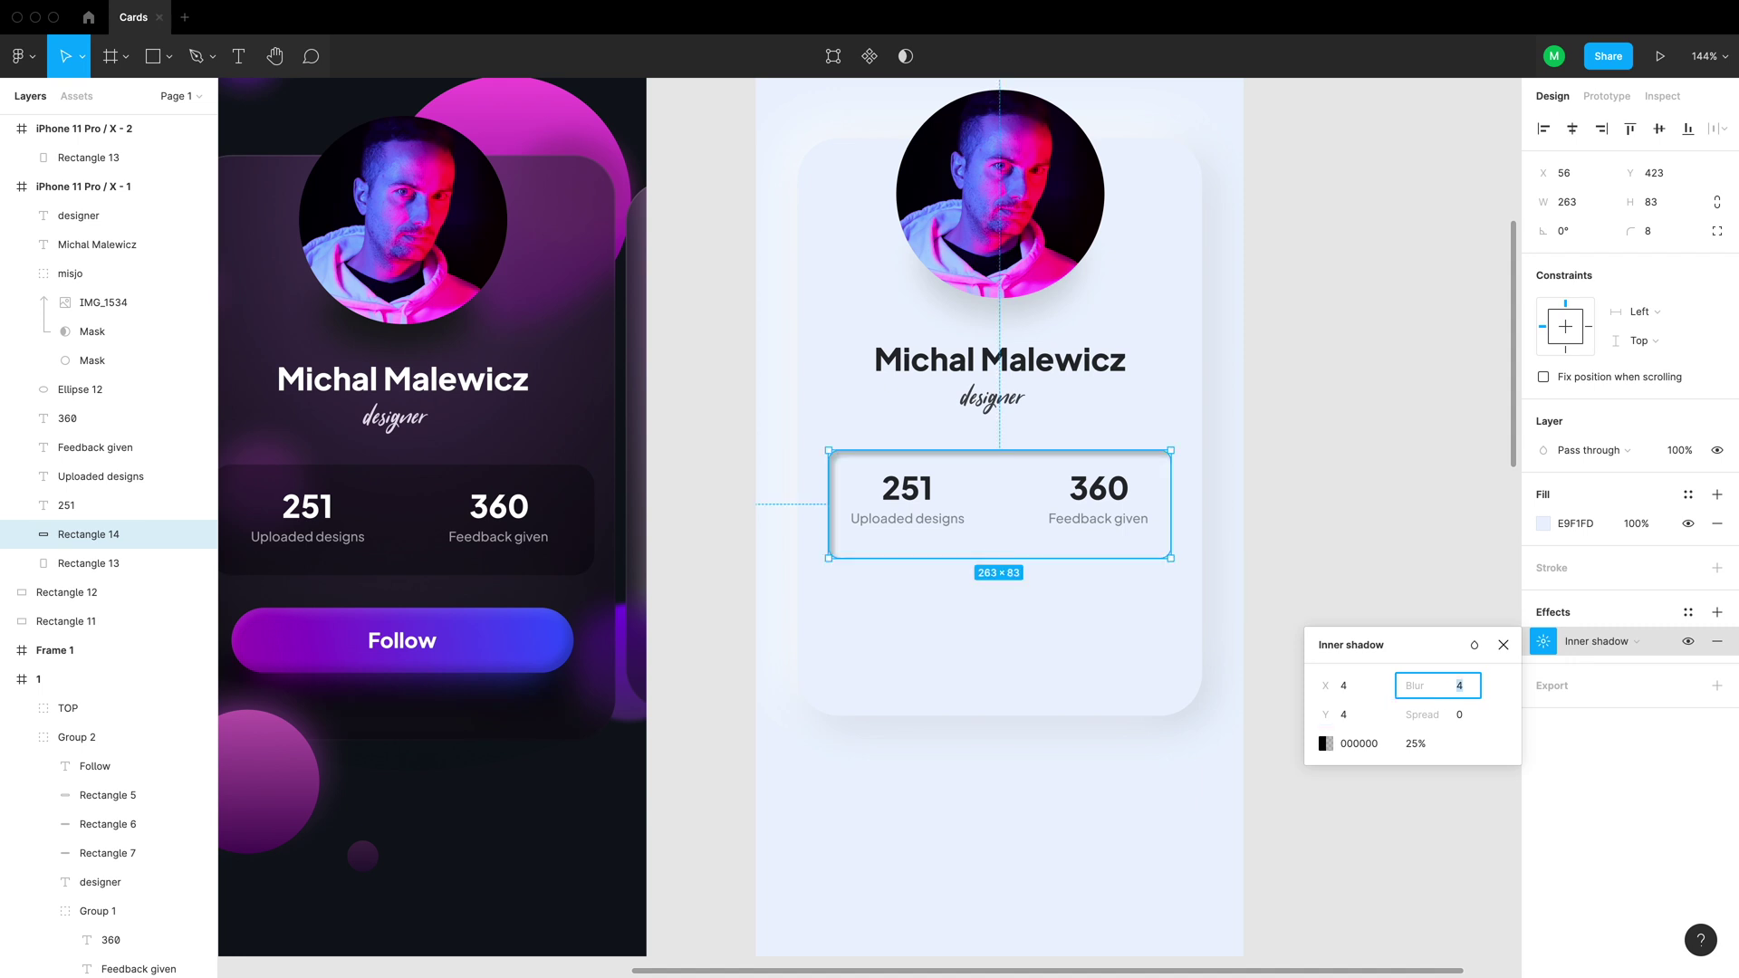
{"action": "type", "text": "8"}
{"action": "key", "text": "Return"}
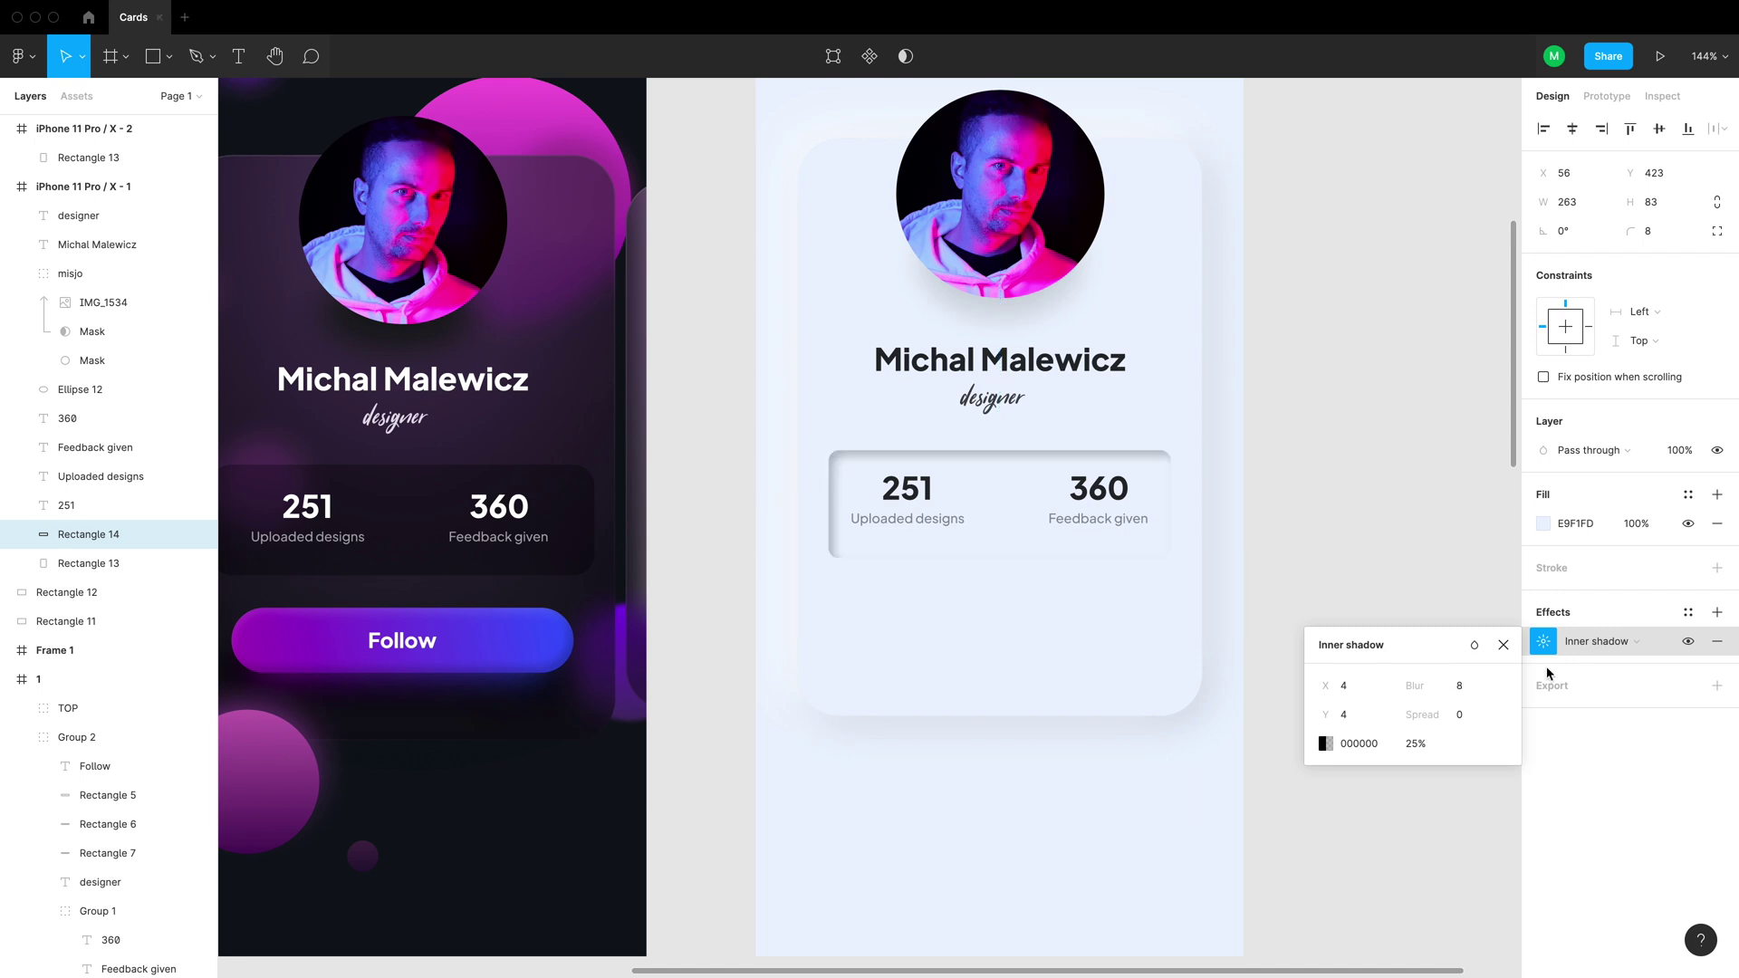
Copy the colour code of the darker drop shadow on the blue card's background rectangle
{"action": "left_click", "coordinate": [1153, 703]}
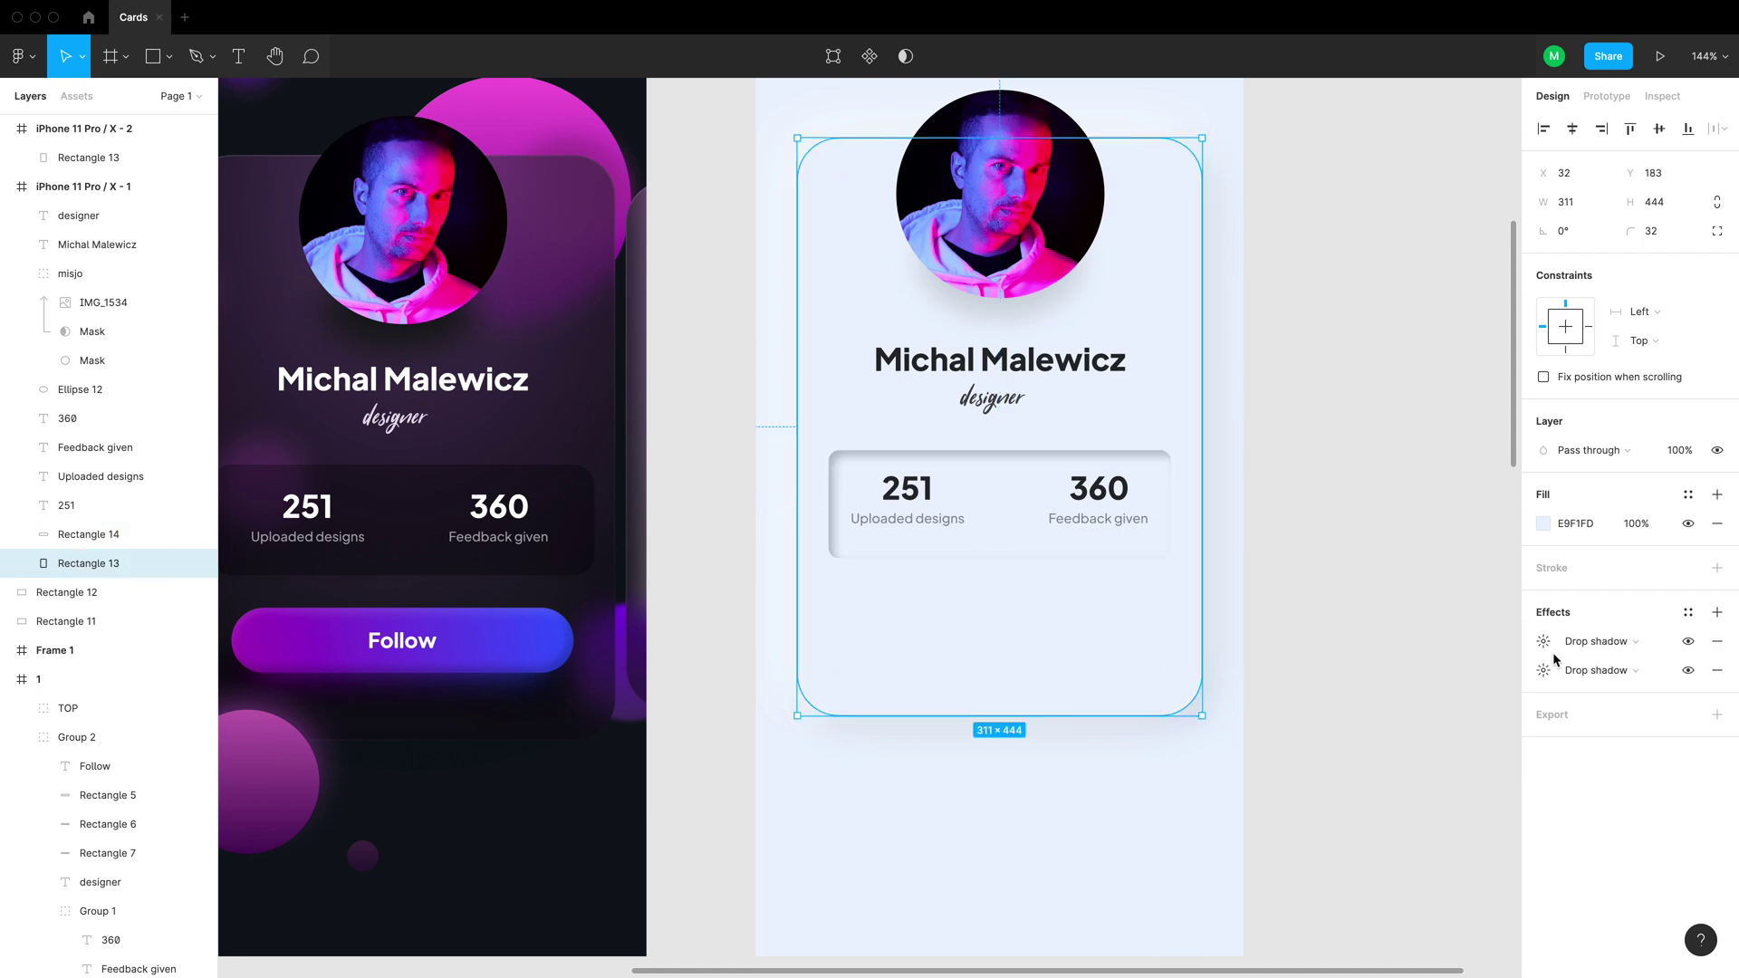
{"action": "left_click", "coordinate": [1544, 670]}
{"action": "left_click", "coordinate": [1366, 772]}
{"action": "key", "text": "ctrl+c"}
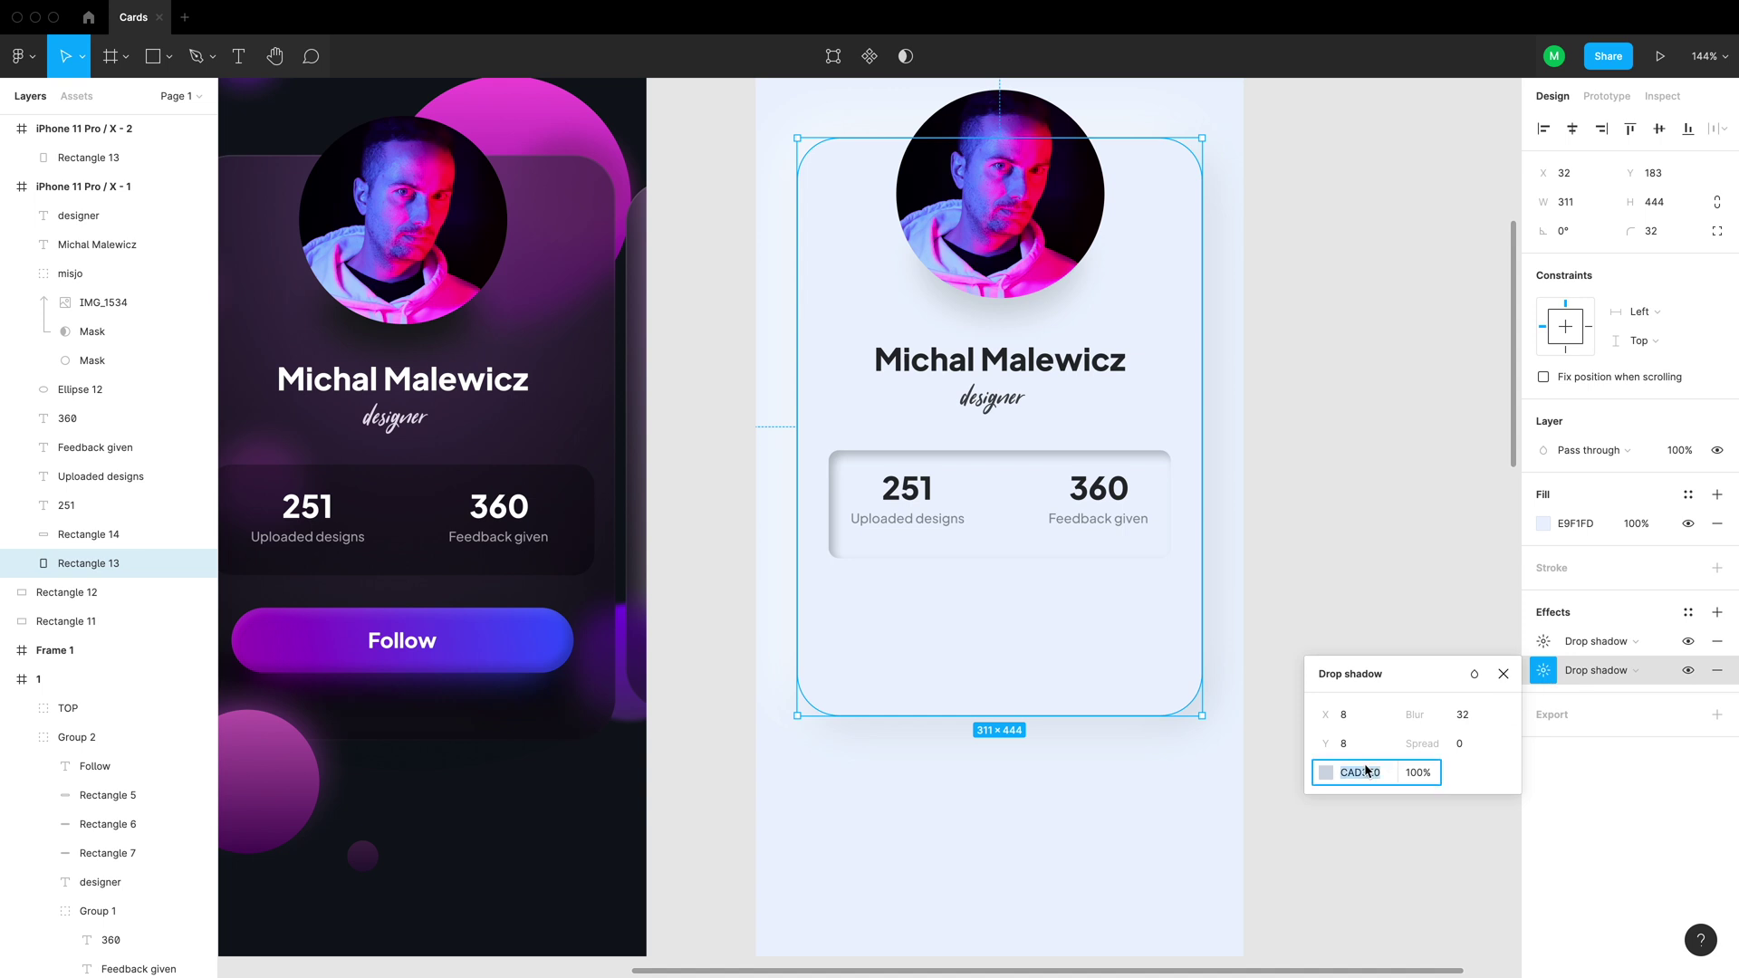
{"action": "left_click", "coordinate": [1328, 895]}
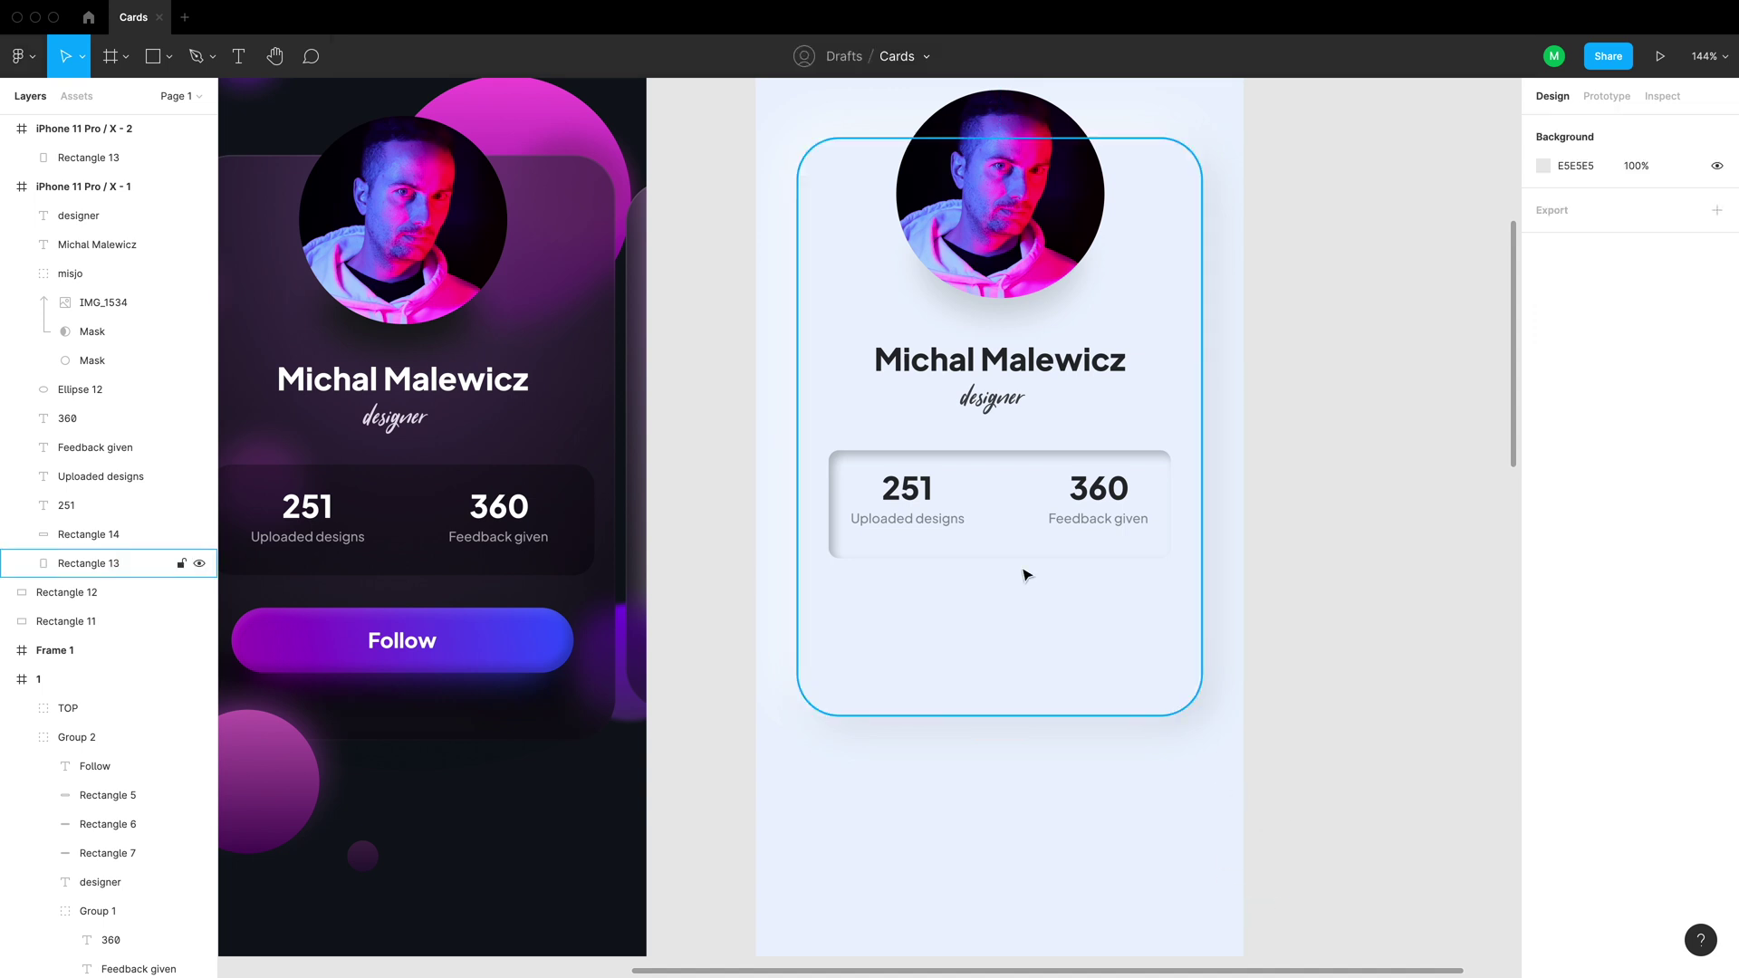
Recolour the stats rectangle's inner shadow with the copied CAD3E0 at 100% opacity
{"action": "left_click", "coordinate": [873, 552]}
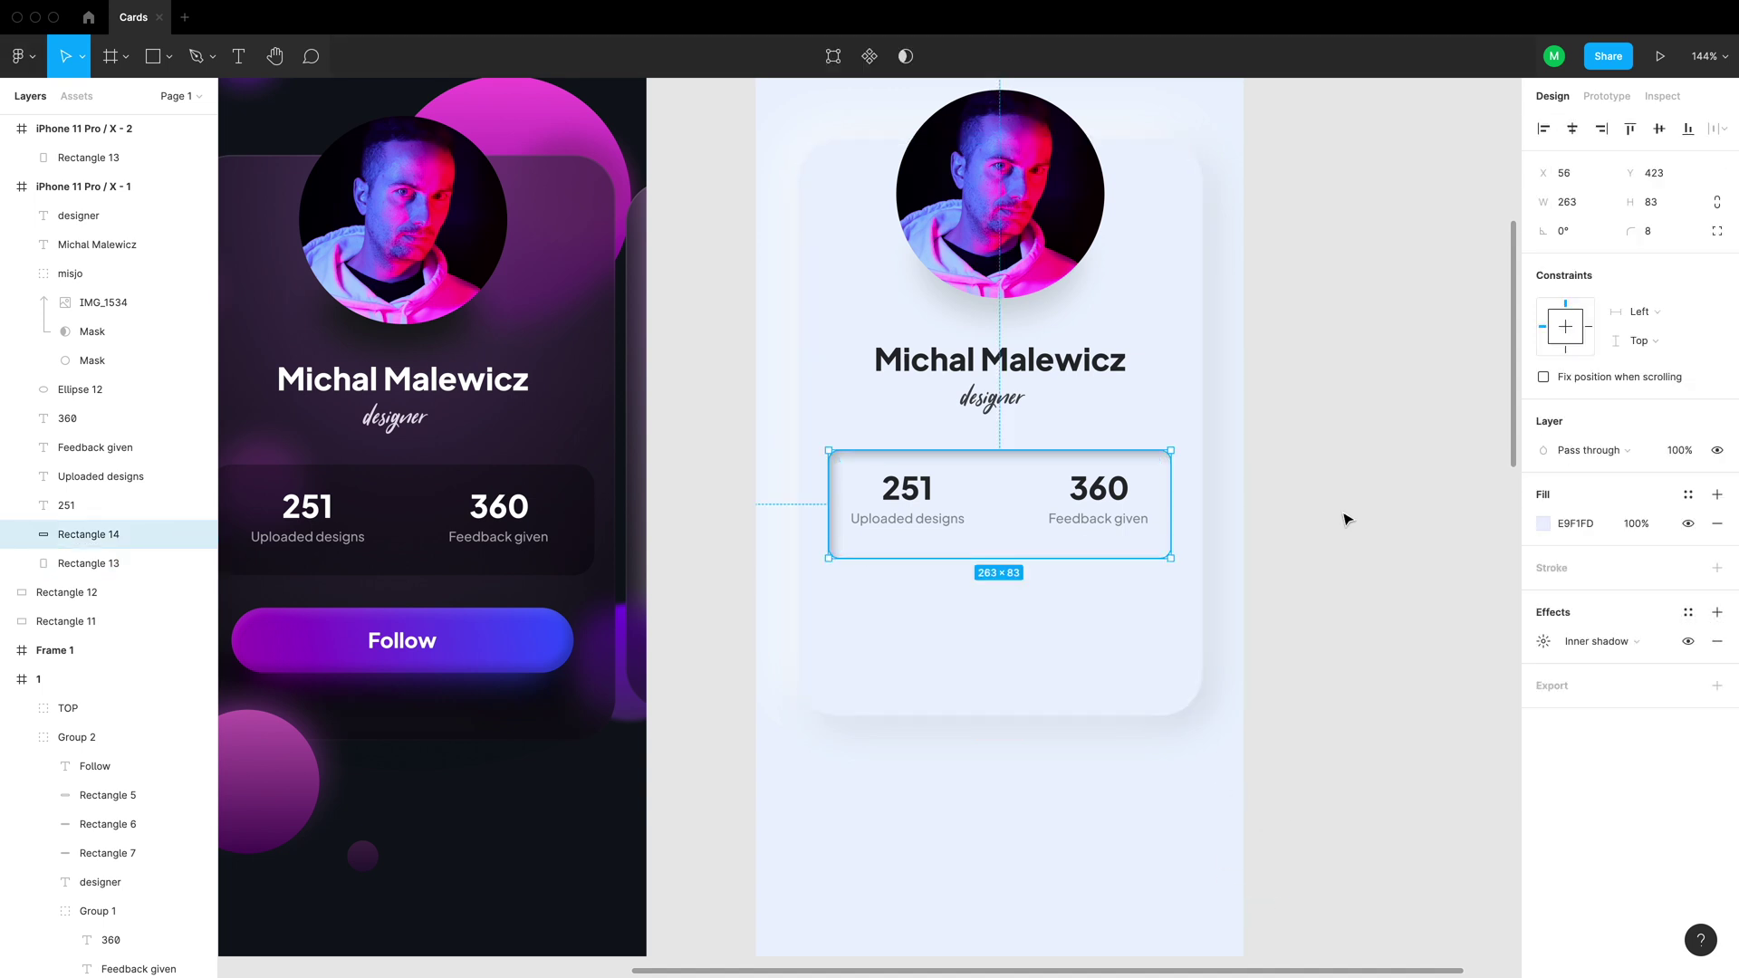
{"action": "left_click", "coordinate": [1543, 641]}
{"action": "left_click", "coordinate": [1356, 745]}
{"action": "key", "text": "ctrl+v"}
{"action": "key", "text": "Return"}
{"action": "left_click", "coordinate": [1416, 745]}
{"action": "type", "text": "100"}
{"action": "key", "text": "Return"}
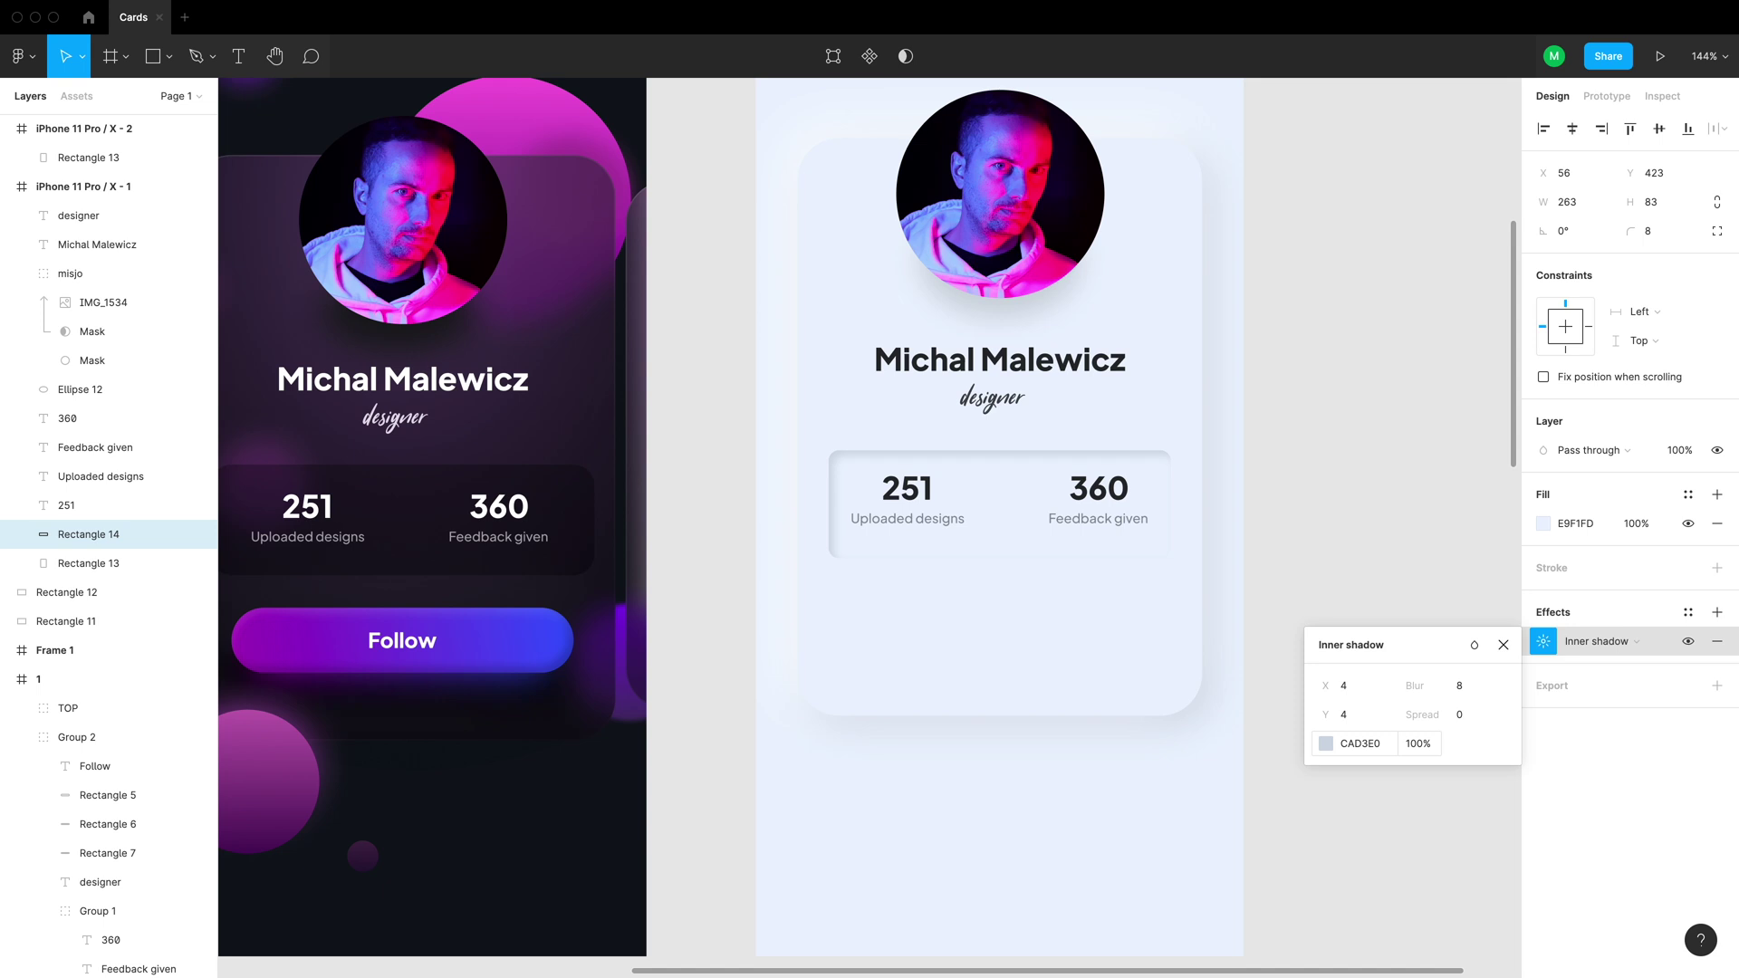
Soften the stats rectangle's inner shadow to blur 16 and 50% opacity
{"action": "left_click", "coordinate": [1460, 693]}
{"action": "type", "text": "18"}
{"action": "key", "text": "Return"}
{"action": "type", "text": "17"}
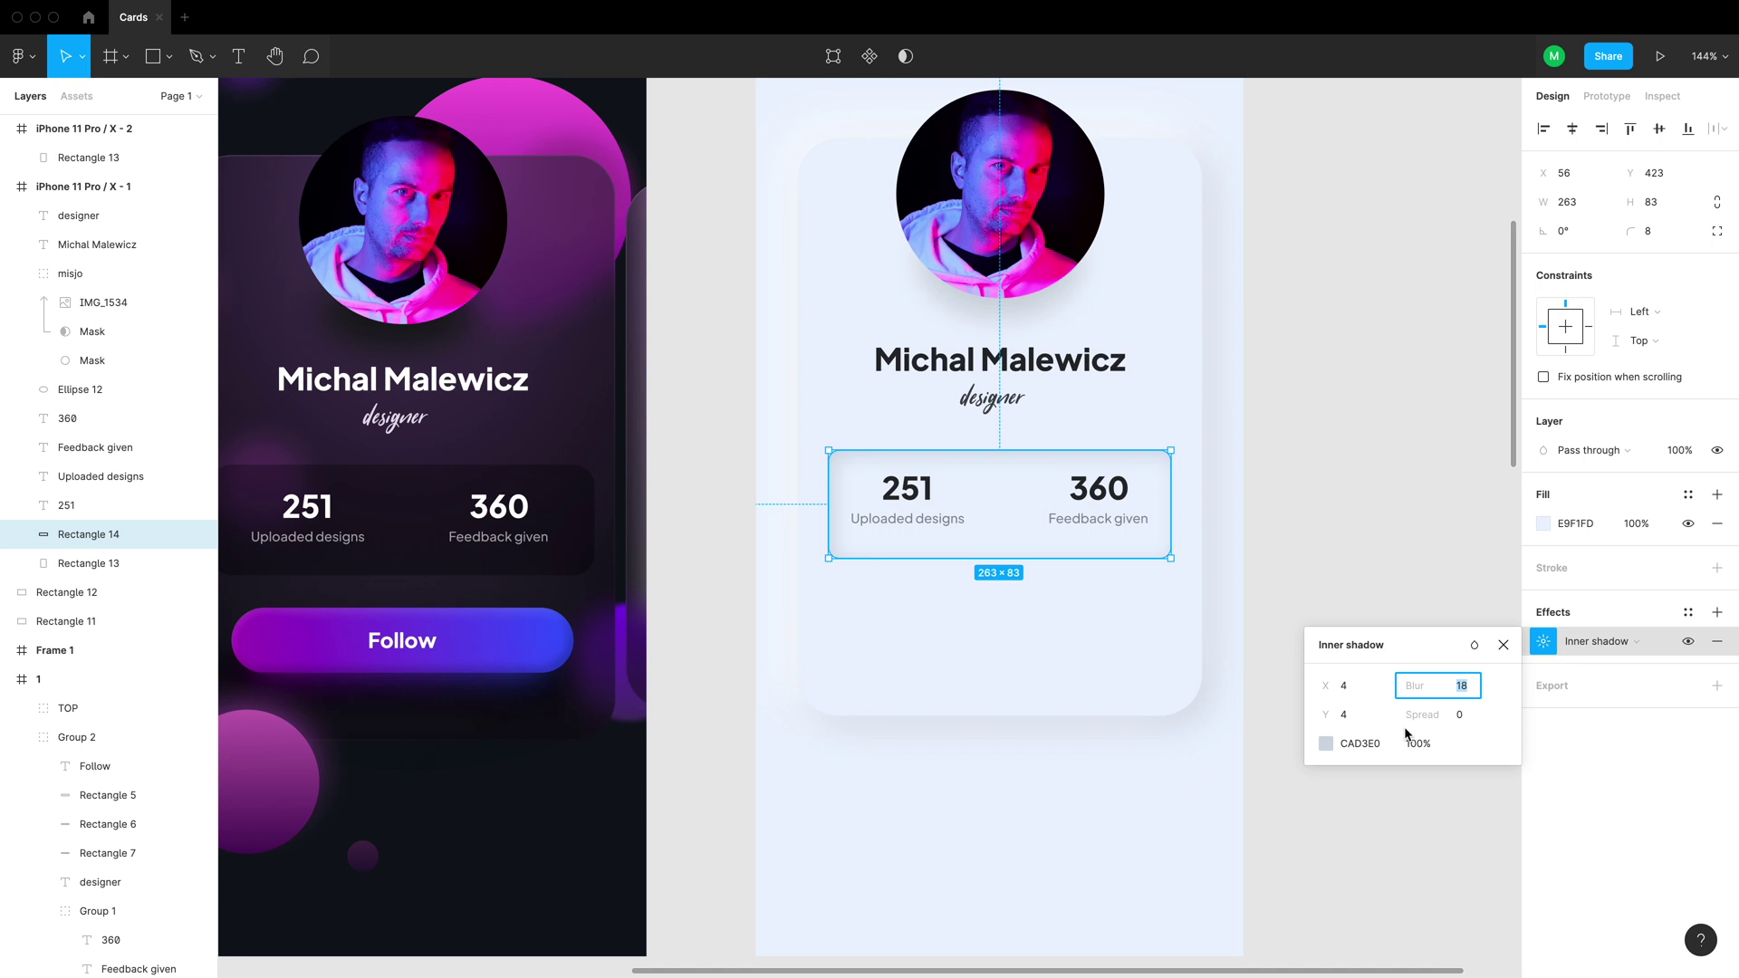
{"action": "key", "text": "Return"}
{"action": "left_click", "coordinate": [1417, 745]}
{"action": "type", "text": "50"}
{"action": "key", "text": "Return"}
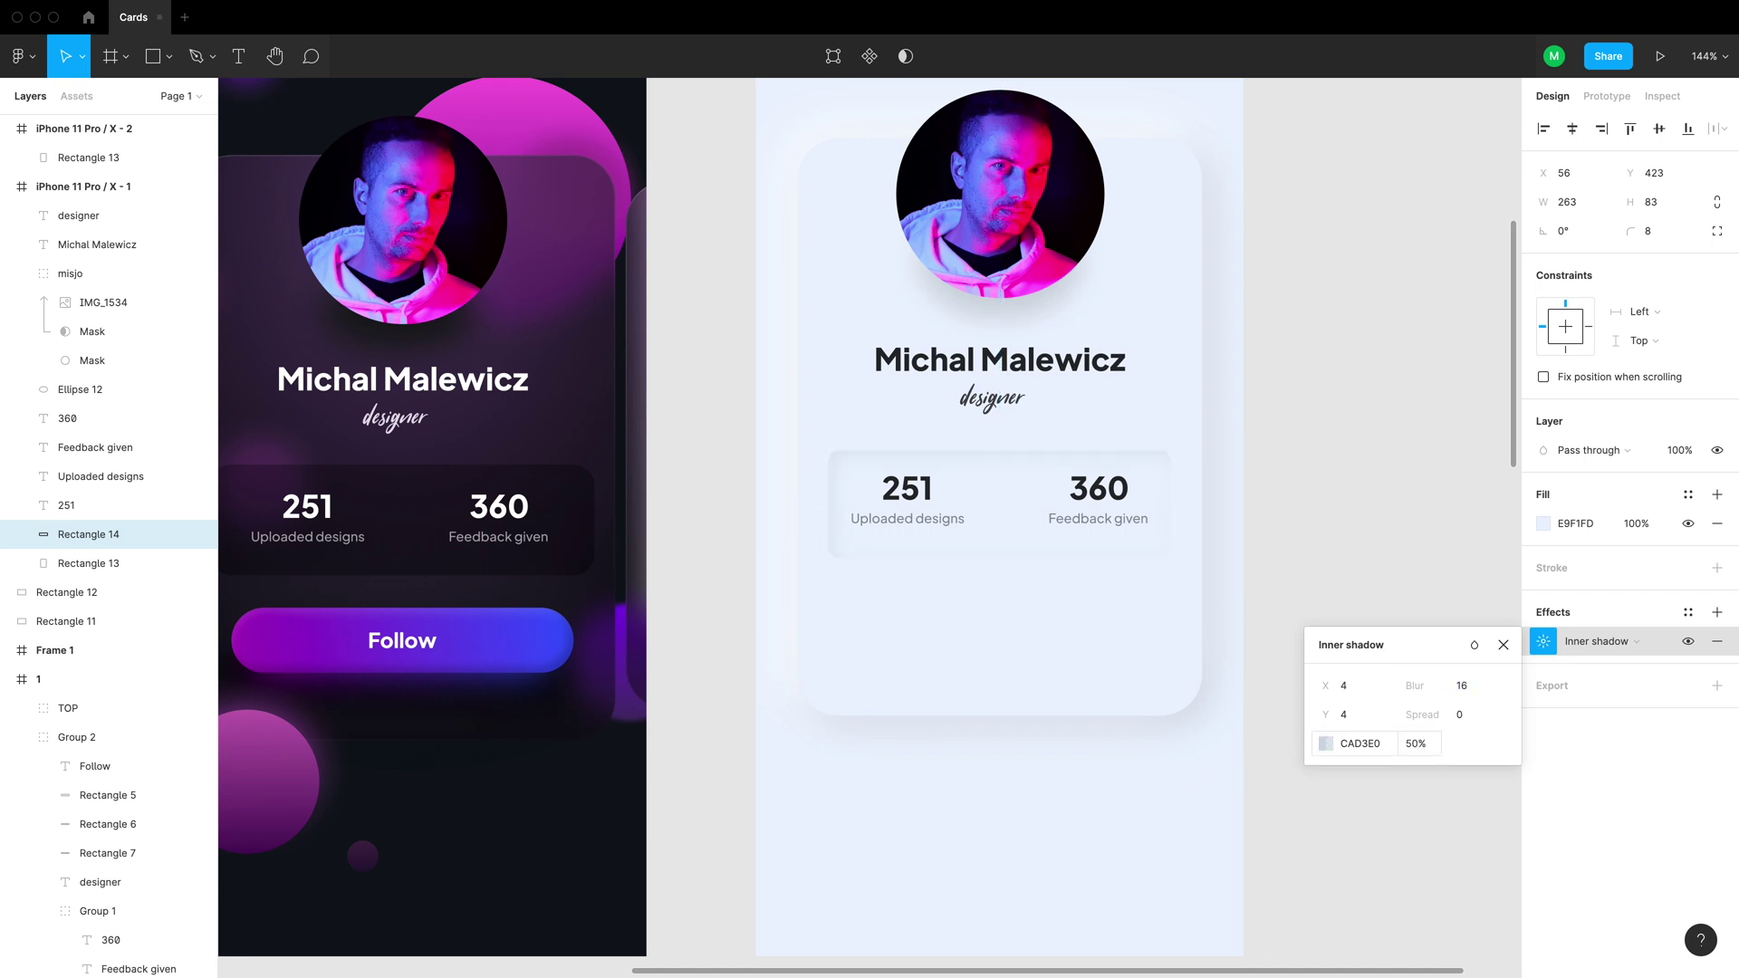
{"action": "left_click", "coordinate": [1327, 508]}
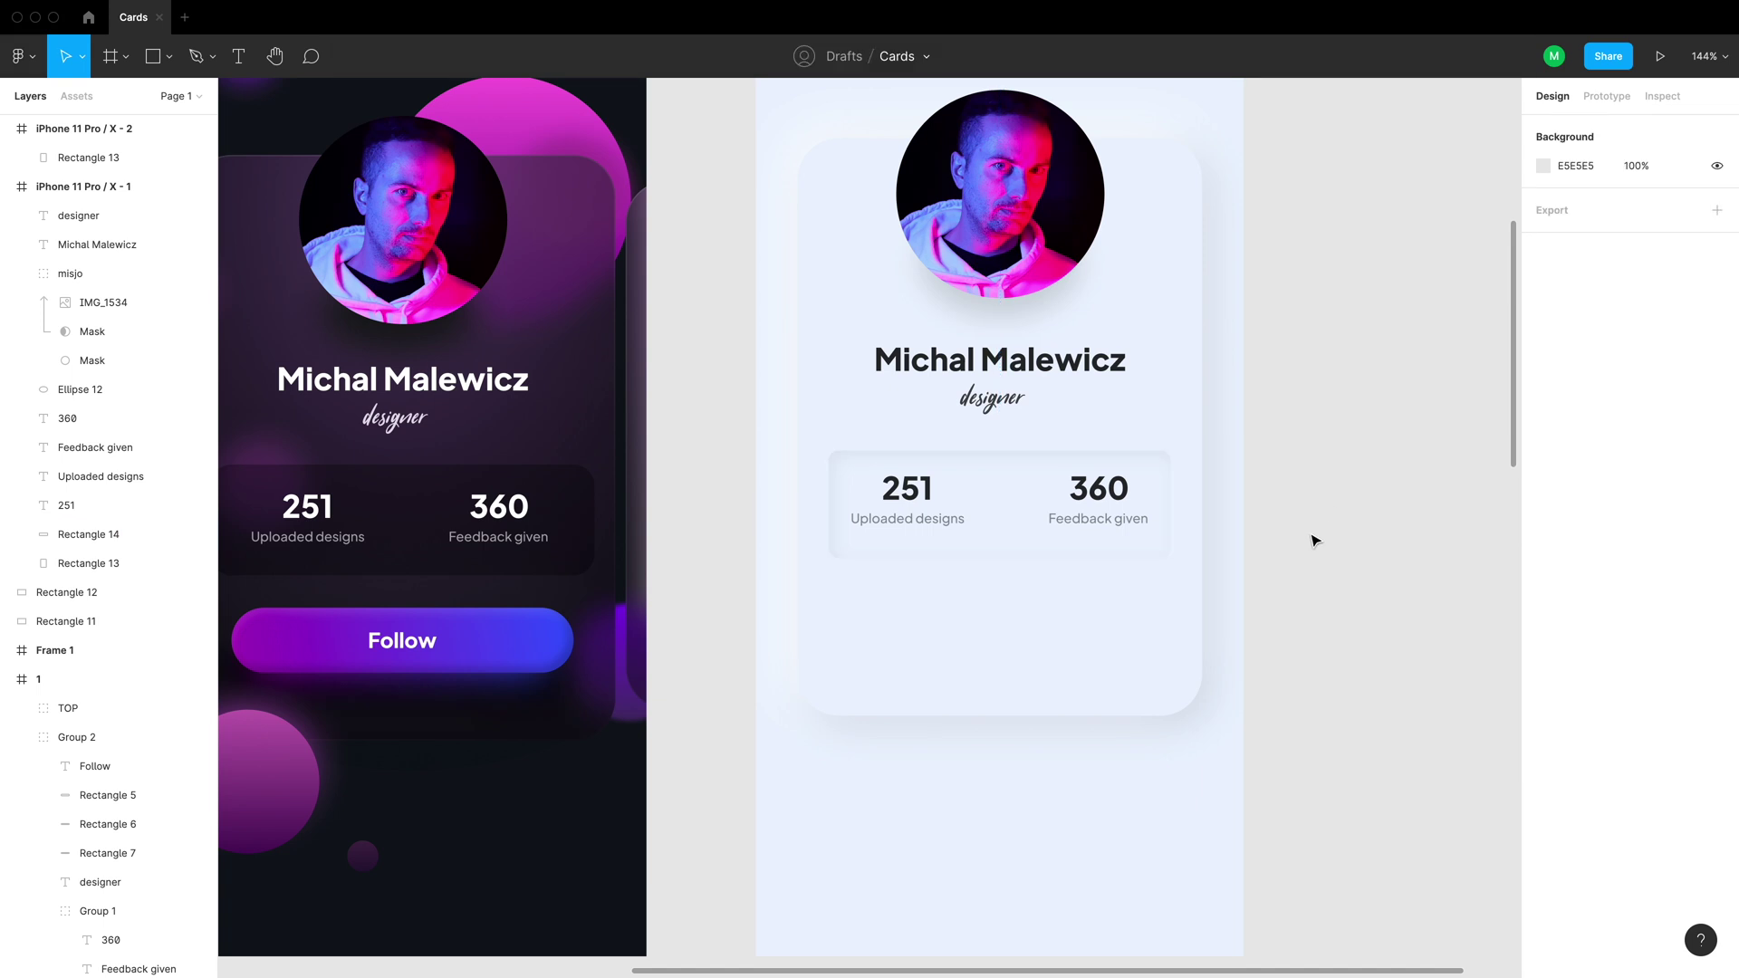
Add a second inner shadow to the stats rectangle, coloured white FFFFFF at 100% opacity
{"action": "key", "text": "minus"}
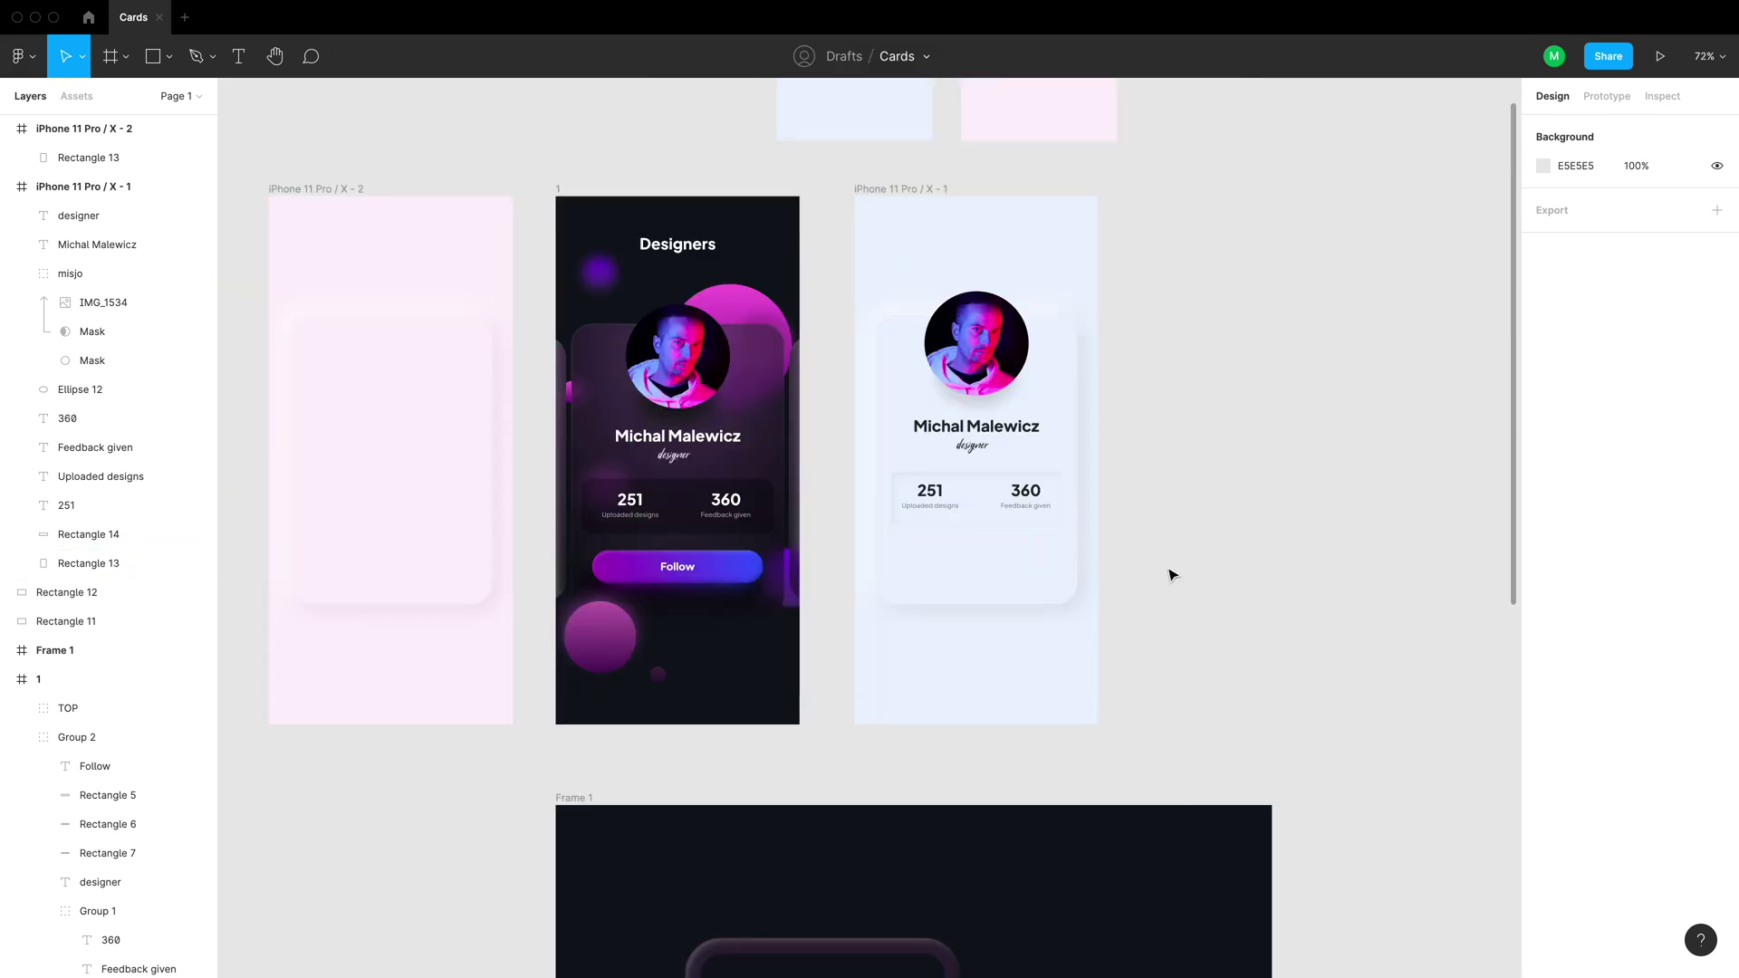
{"action": "left_click", "coordinate": [985, 463]}
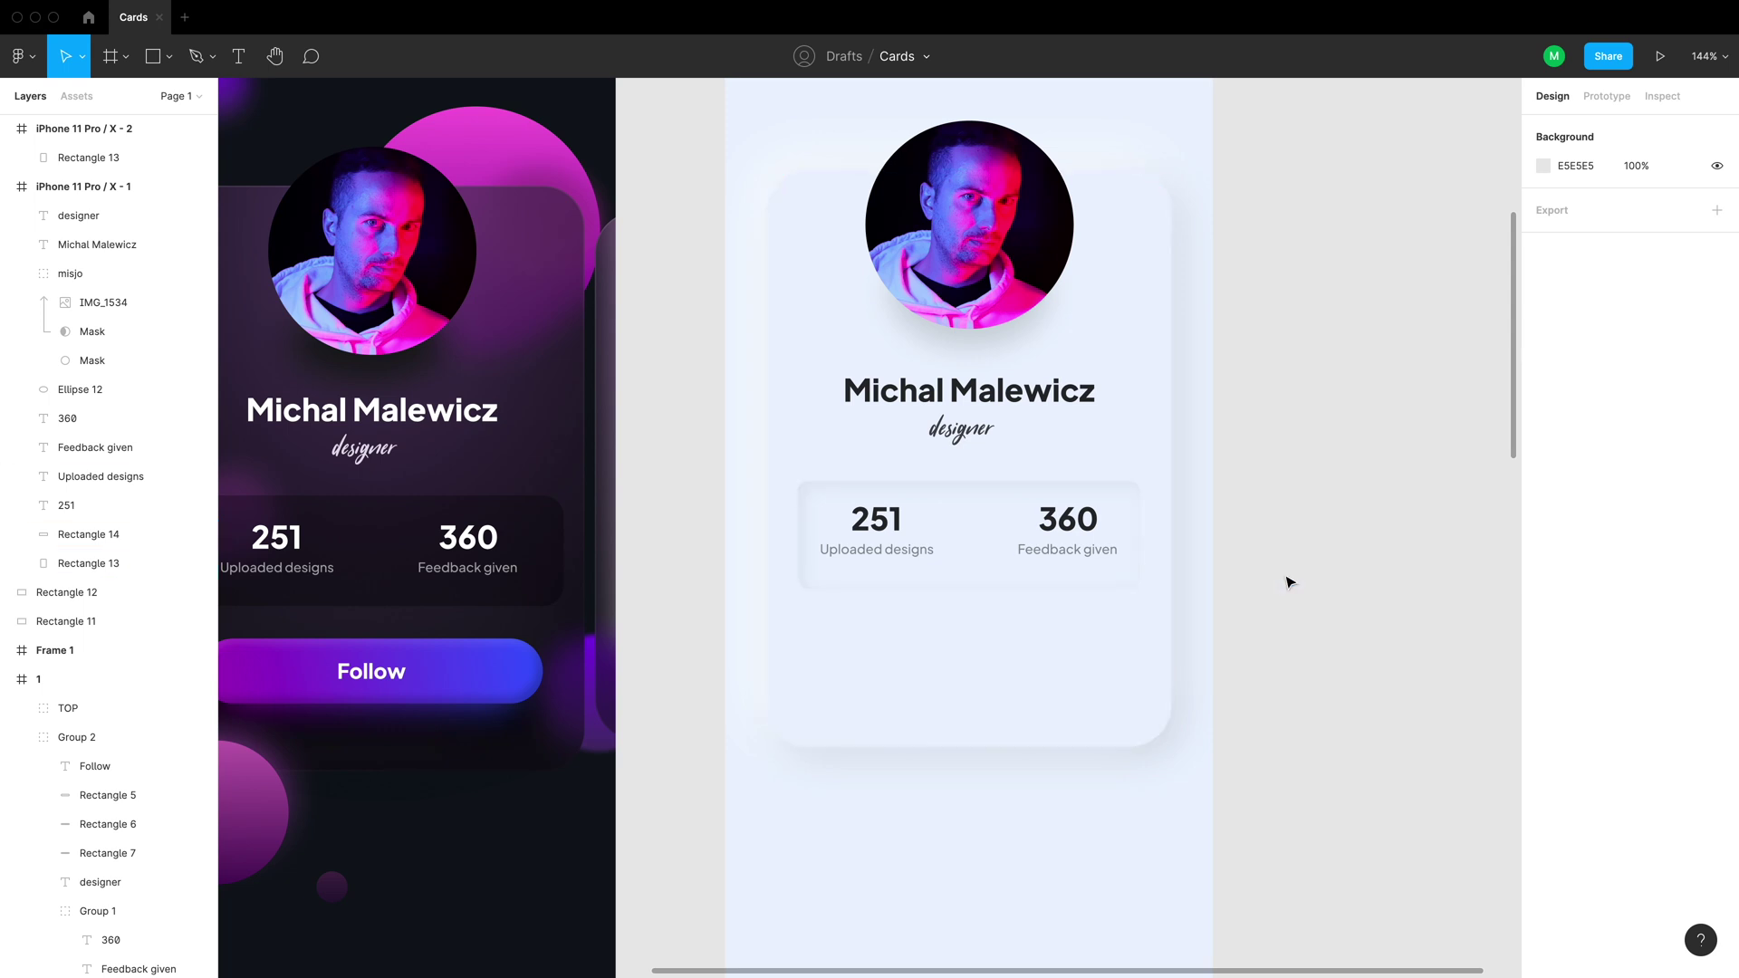
{"action": "left_click", "coordinate": [1006, 546]}
{"action": "left_click", "coordinate": [1717, 613]}
{"action": "left_click", "coordinate": [1604, 641]}
{"action": "left_click", "coordinate": [1621, 619]}
{"action": "left_click", "coordinate": [1543, 642]}
{"action": "left_click", "coordinate": [1328, 744]}
{"action": "left_click", "coordinate": [1416, 743]}
{"action": "type", "text": "100"}
{"action": "key", "text": "Return"}
Set the white inner shadow to X -8, Y -8, blur 24 and 70% opacity
{"action": "left_click", "coordinate": [1366, 692]}
{"action": "type", "text": "-8"}
{"action": "key", "text": "Tab"}
{"action": "type", "text": "-8"}
{"action": "key", "text": "Tab"}
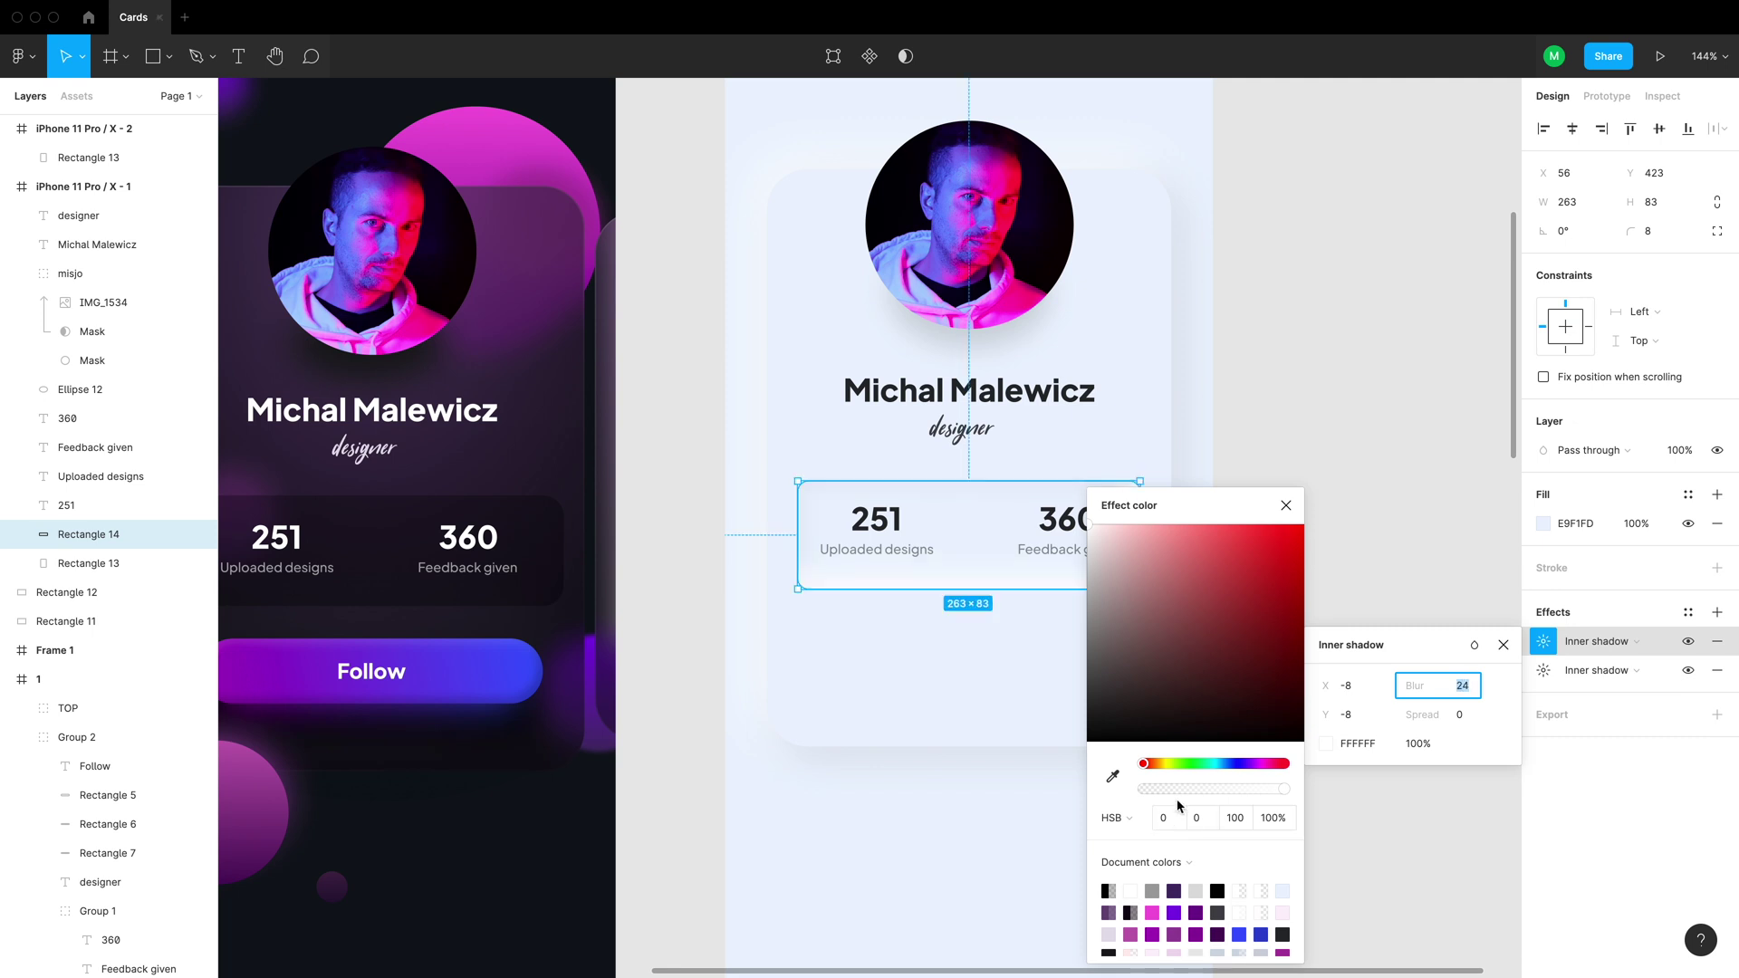
{"action": "left_click", "coordinate": [1418, 744]}
{"action": "type", "text": "90"}
{"action": "key", "text": "Return"}
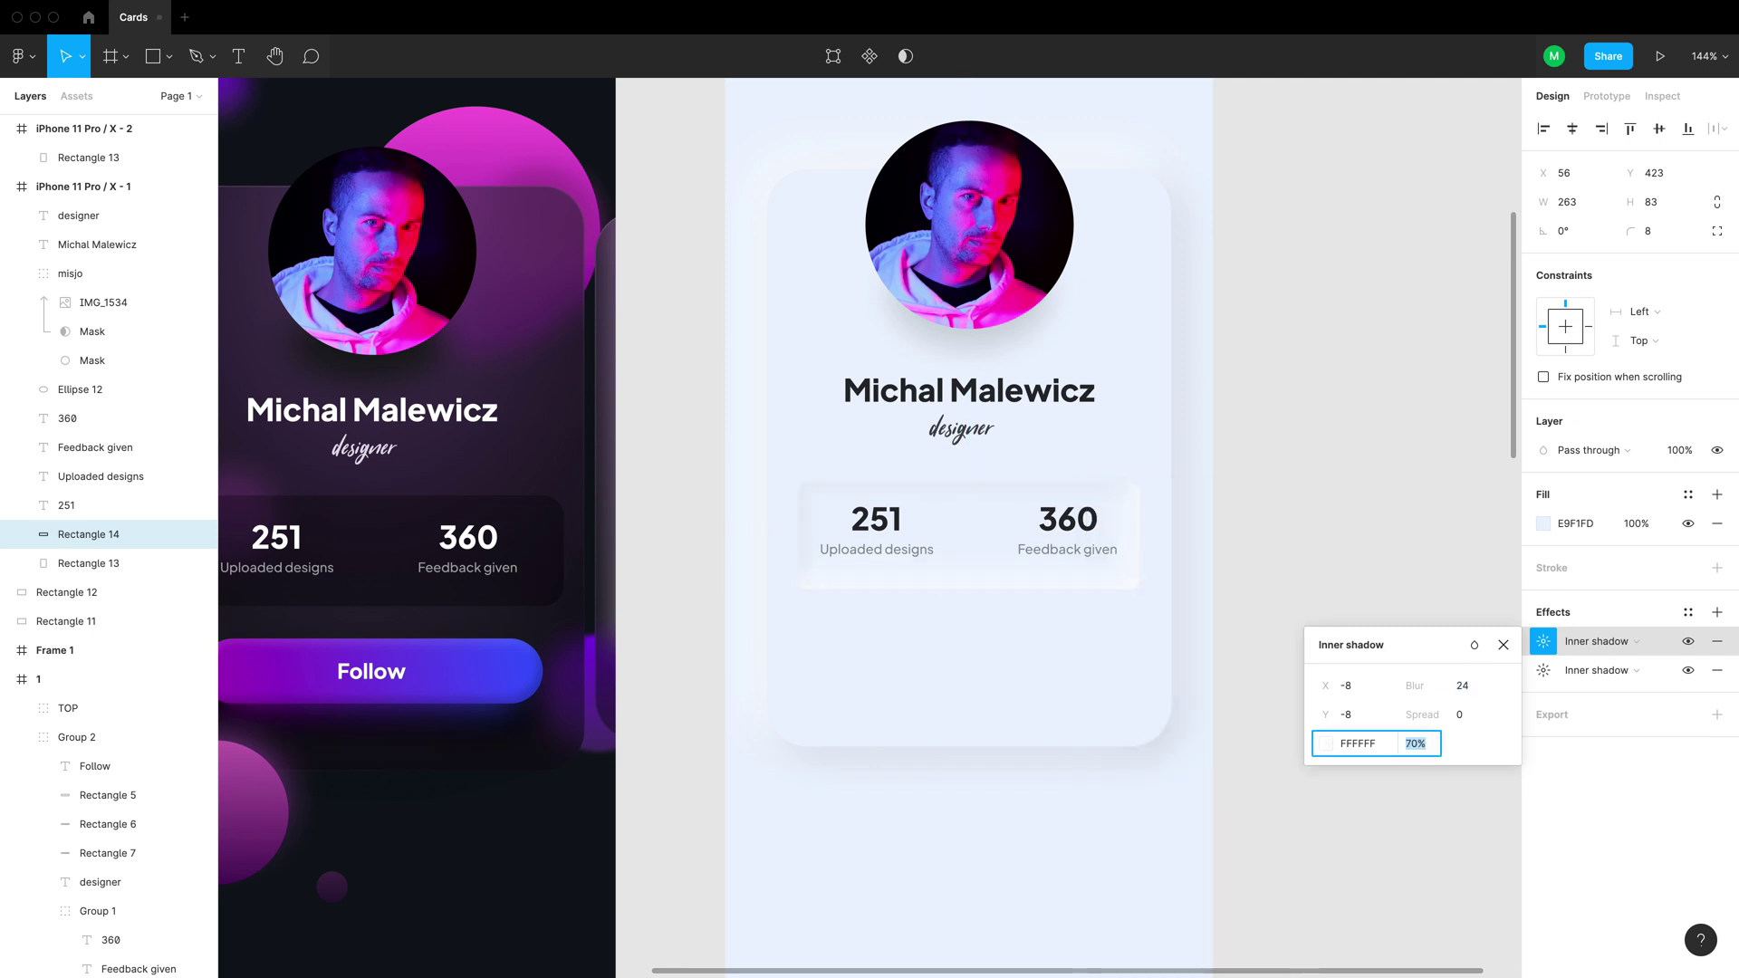
{"action": "left_click", "coordinate": [1472, 695]}
{"action": "left_click", "coordinate": [1401, 547]}
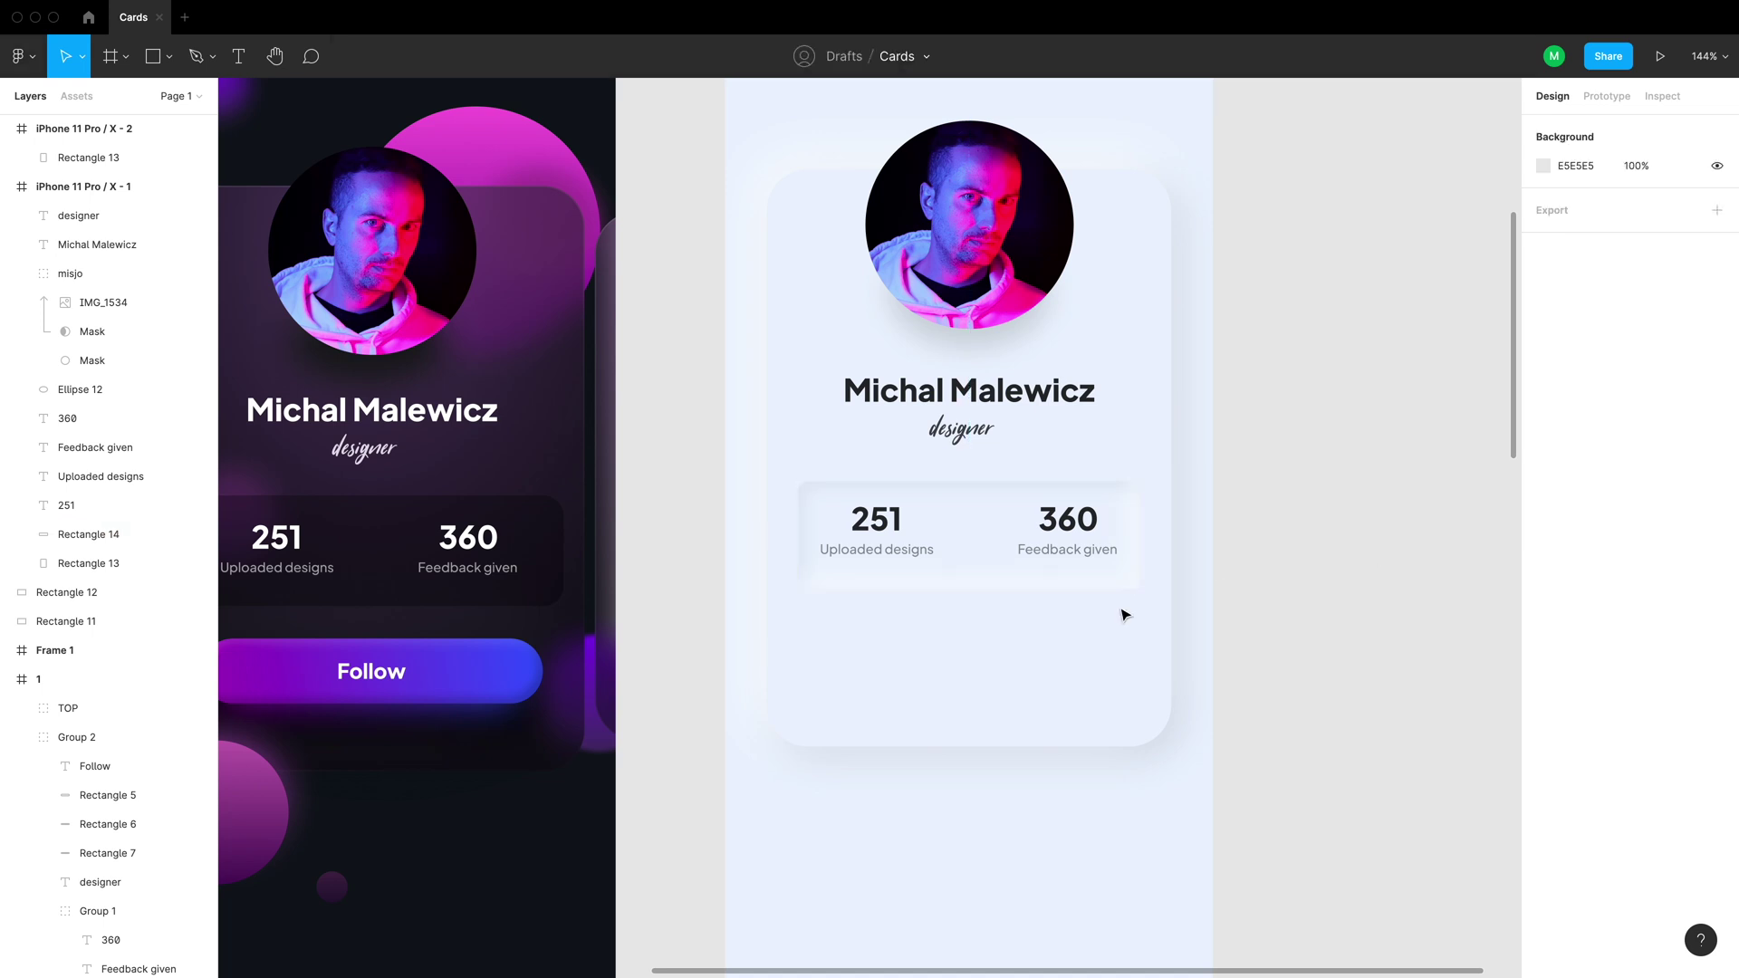
Draw a 132 × 34 helper rectangle under the left half of the stats panel and duplicate it under the right half
{"action": "scroll", "coordinate": [1132, 648], "scroll_direction": "down", "scroll_amount": 3}
{"action": "scroll", "coordinate": [953, 582], "scroll_direction": "up", "scroll_amount": 5}
{"action": "left_click", "coordinate": [952, 582]}
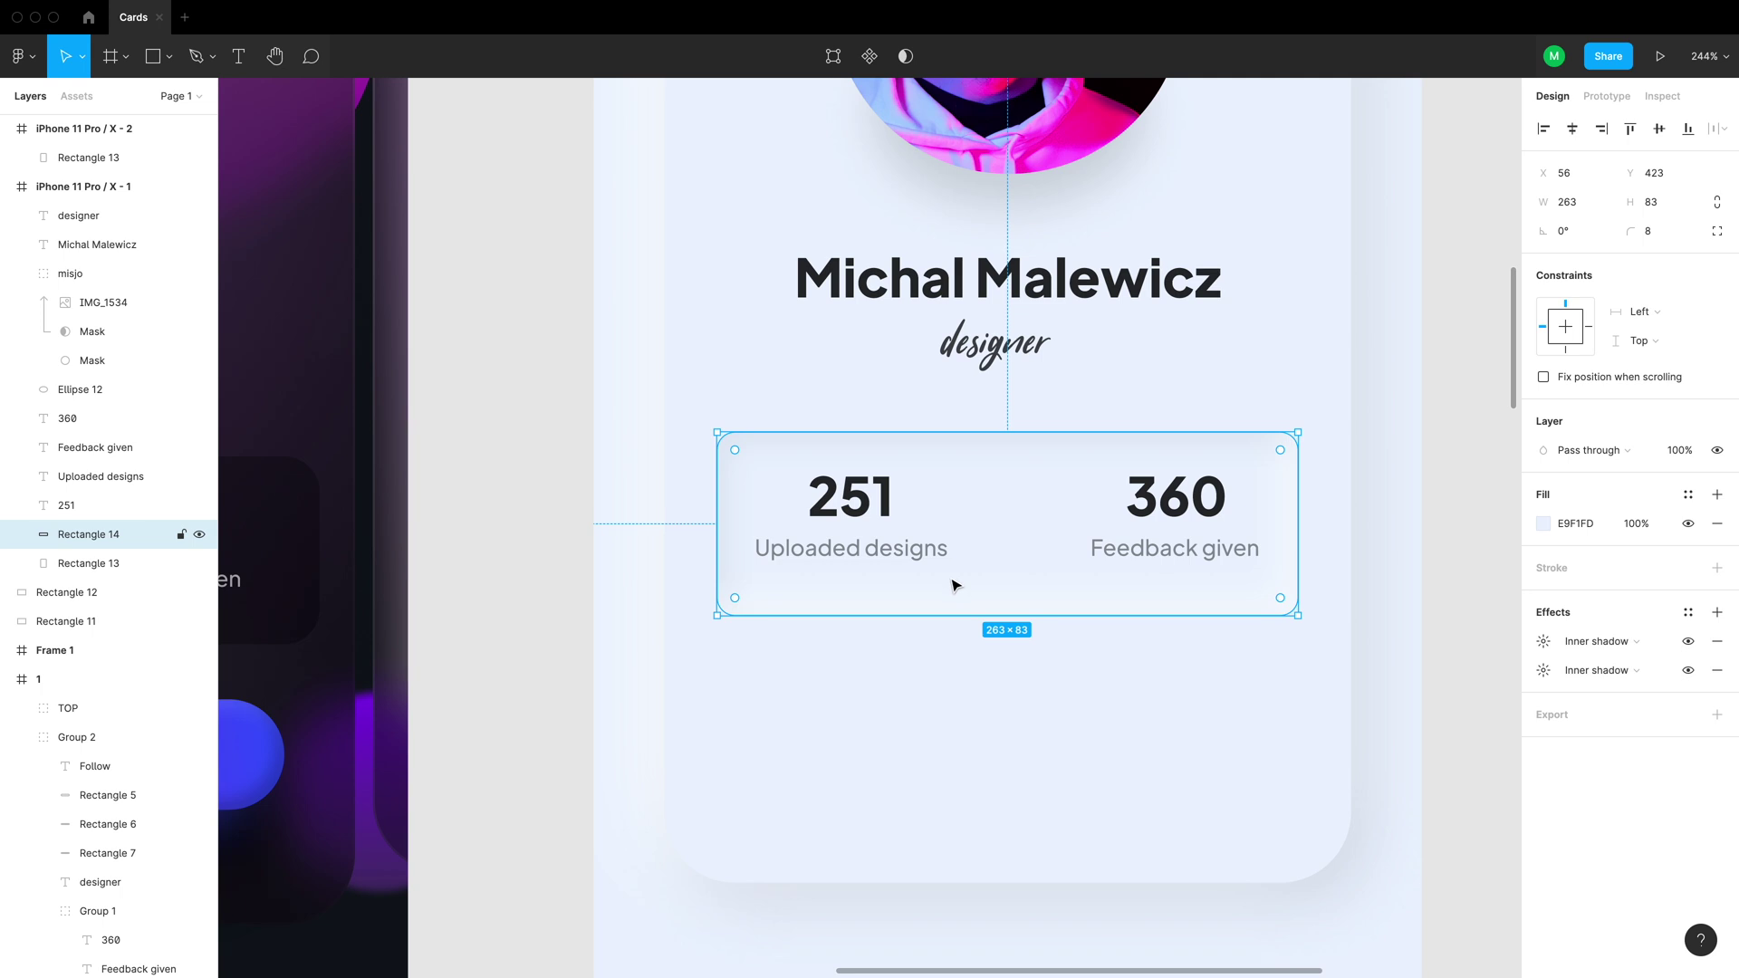
{"action": "key", "text": "r"}
{"action": "left_click_drag", "start_coordinate": [716, 618], "coordinate": [1009, 693]}
{"action": "left_click_drag", "start_coordinate": [716, 662], "coordinate": [716, 662]}
{"action": "key", "text": "super+d"}
{"action": "left_click_drag", "start_coordinate": [897, 679], "coordinate": [1186, 678]}
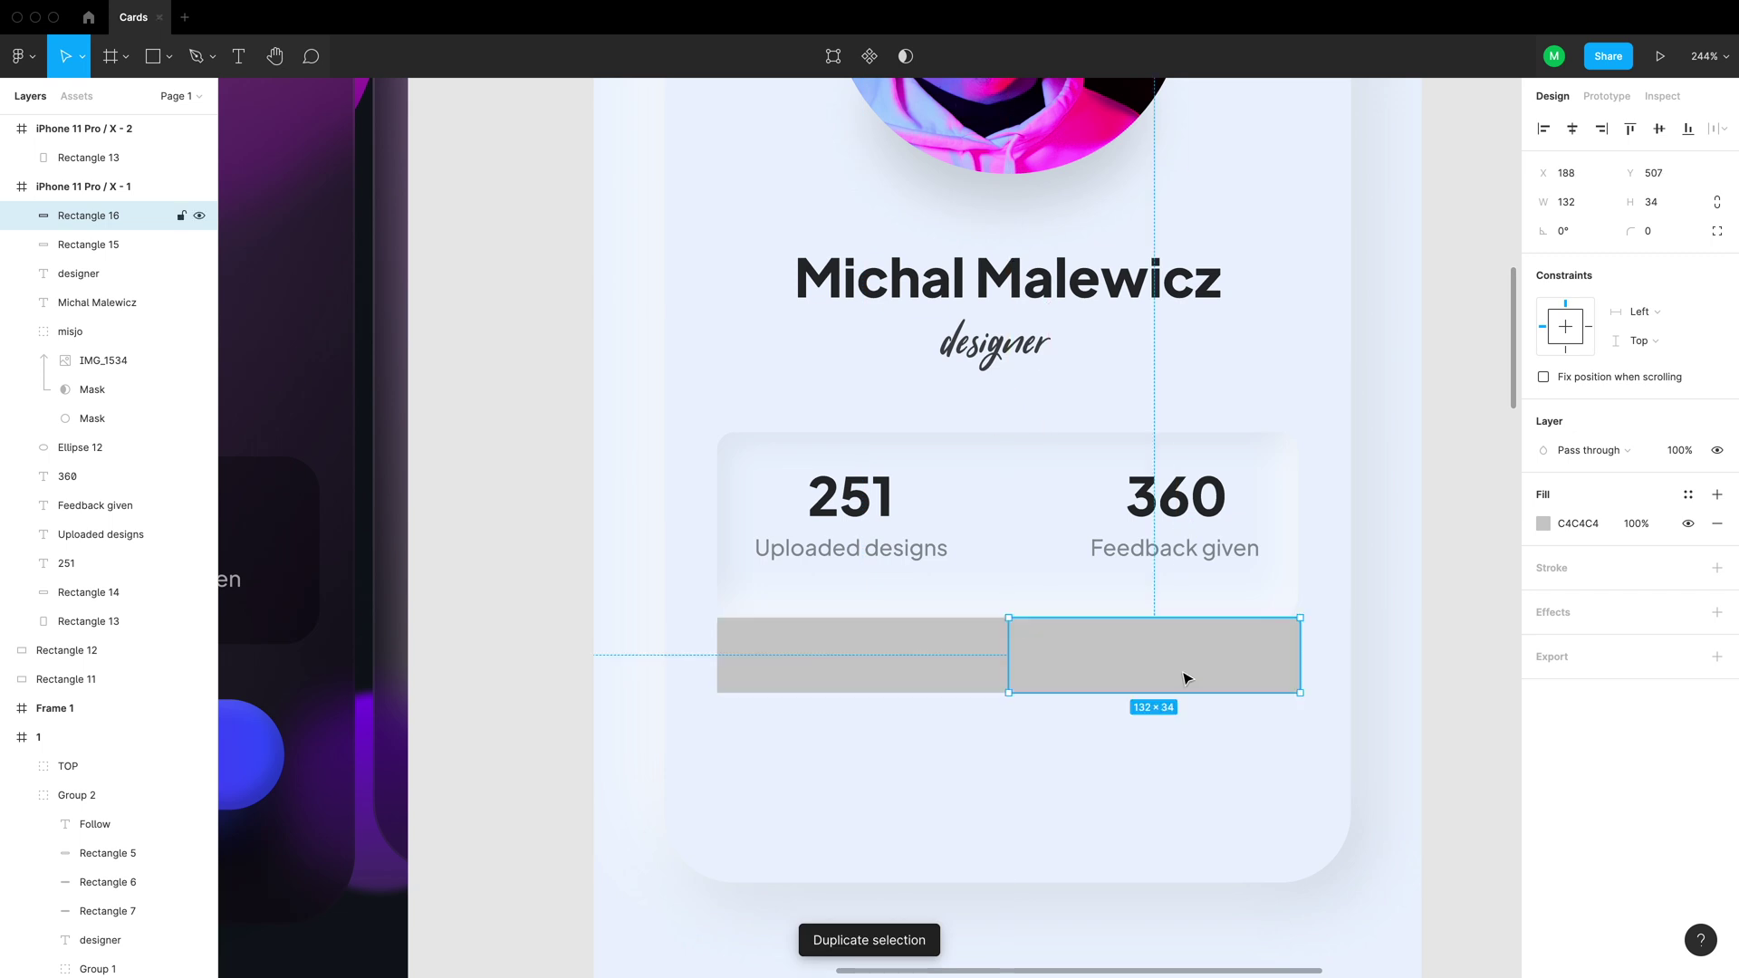
Fill the right helper rectangle with red D02121 and centre the 360 figure and "Feedback given" label horizontally on it
{"action": "left_click", "coordinate": [1544, 523]}
{"action": "left_click", "coordinate": [1468, 599]}
{"action": "left_click", "coordinate": [1340, 509]}
{"action": "left_click", "coordinate": [1178, 653]}
{"action": "left_click", "coordinate": [1175, 548], "text": "shift"}
{"action": "left_click", "coordinate": [1175, 496], "text": "shift"}
{"action": "left_click", "coordinate": [1572, 129]}
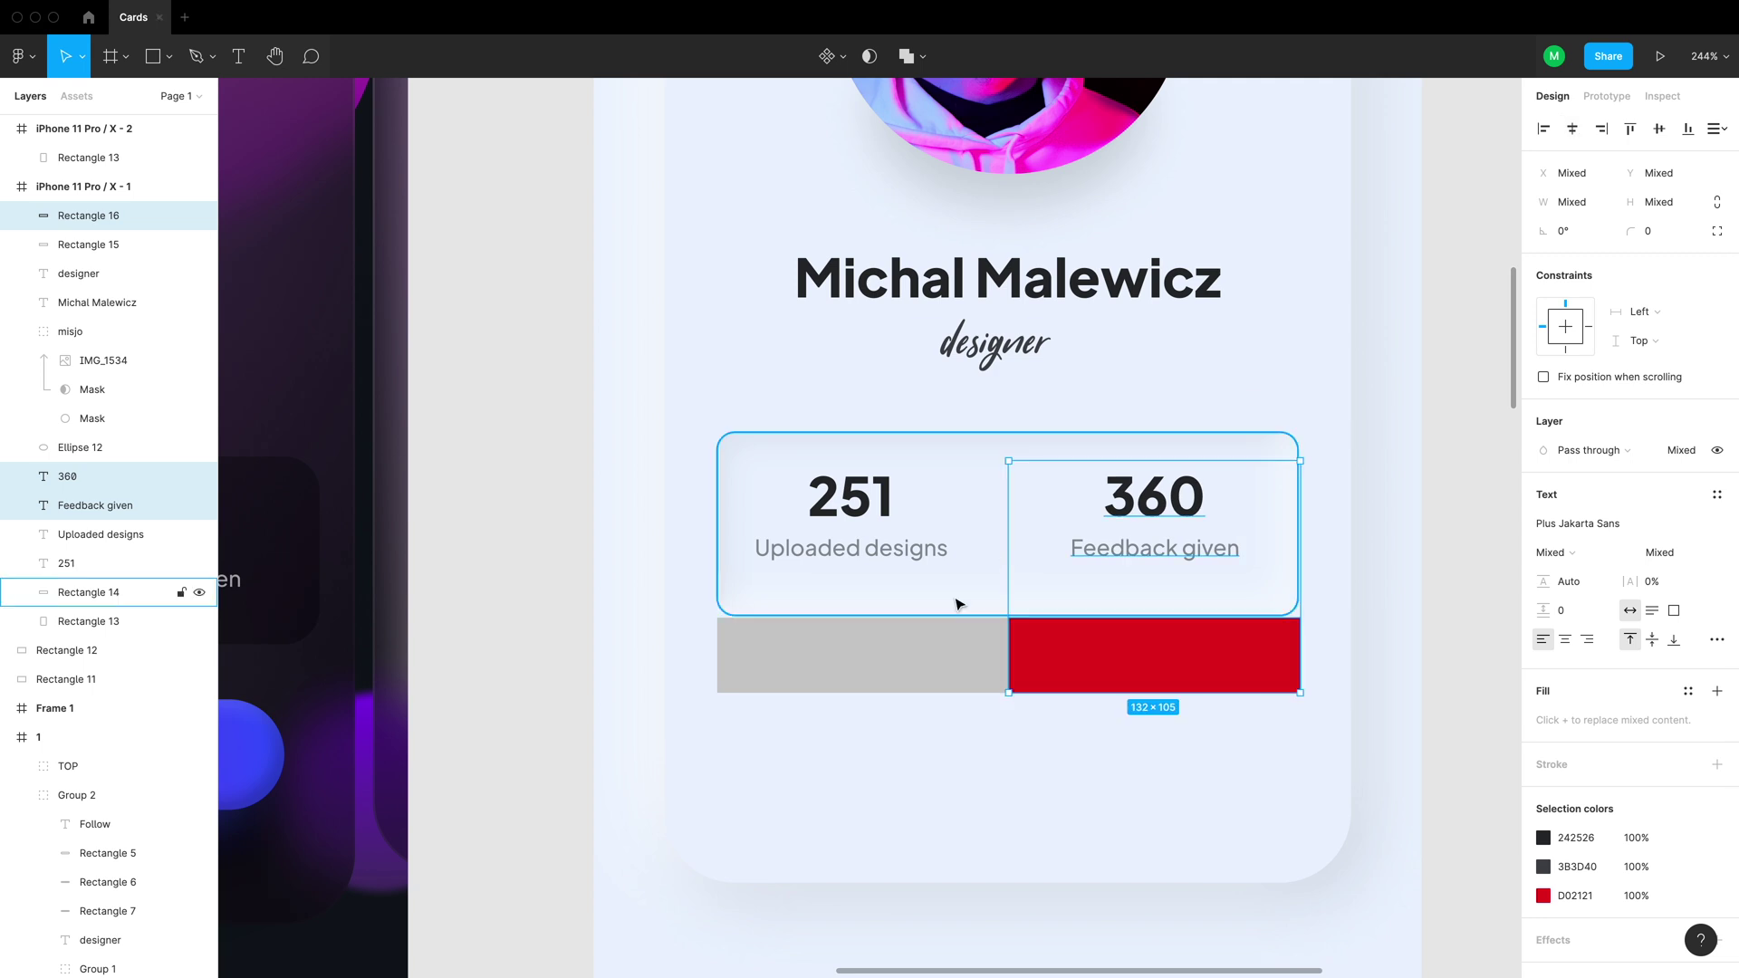
Centre the 251 figure and "Uploaded designs" label horizontally on the grey helper rectangle
{"action": "left_click", "coordinate": [861, 654]}
{"action": "left_click", "coordinate": [851, 548], "text": "shift"}
{"action": "left_click", "coordinate": [851, 497], "text": "shift"}
{"action": "left_click", "coordinate": [1572, 128]}
Delete both helper rectangles below the stats panel
{"action": "left_click", "coordinate": [1355, 465]}
{"action": "left_click", "coordinate": [978, 657]}
{"action": "left_click", "coordinate": [1105, 660], "text": "shift"}
{"action": "key", "text": "BackSpace"}
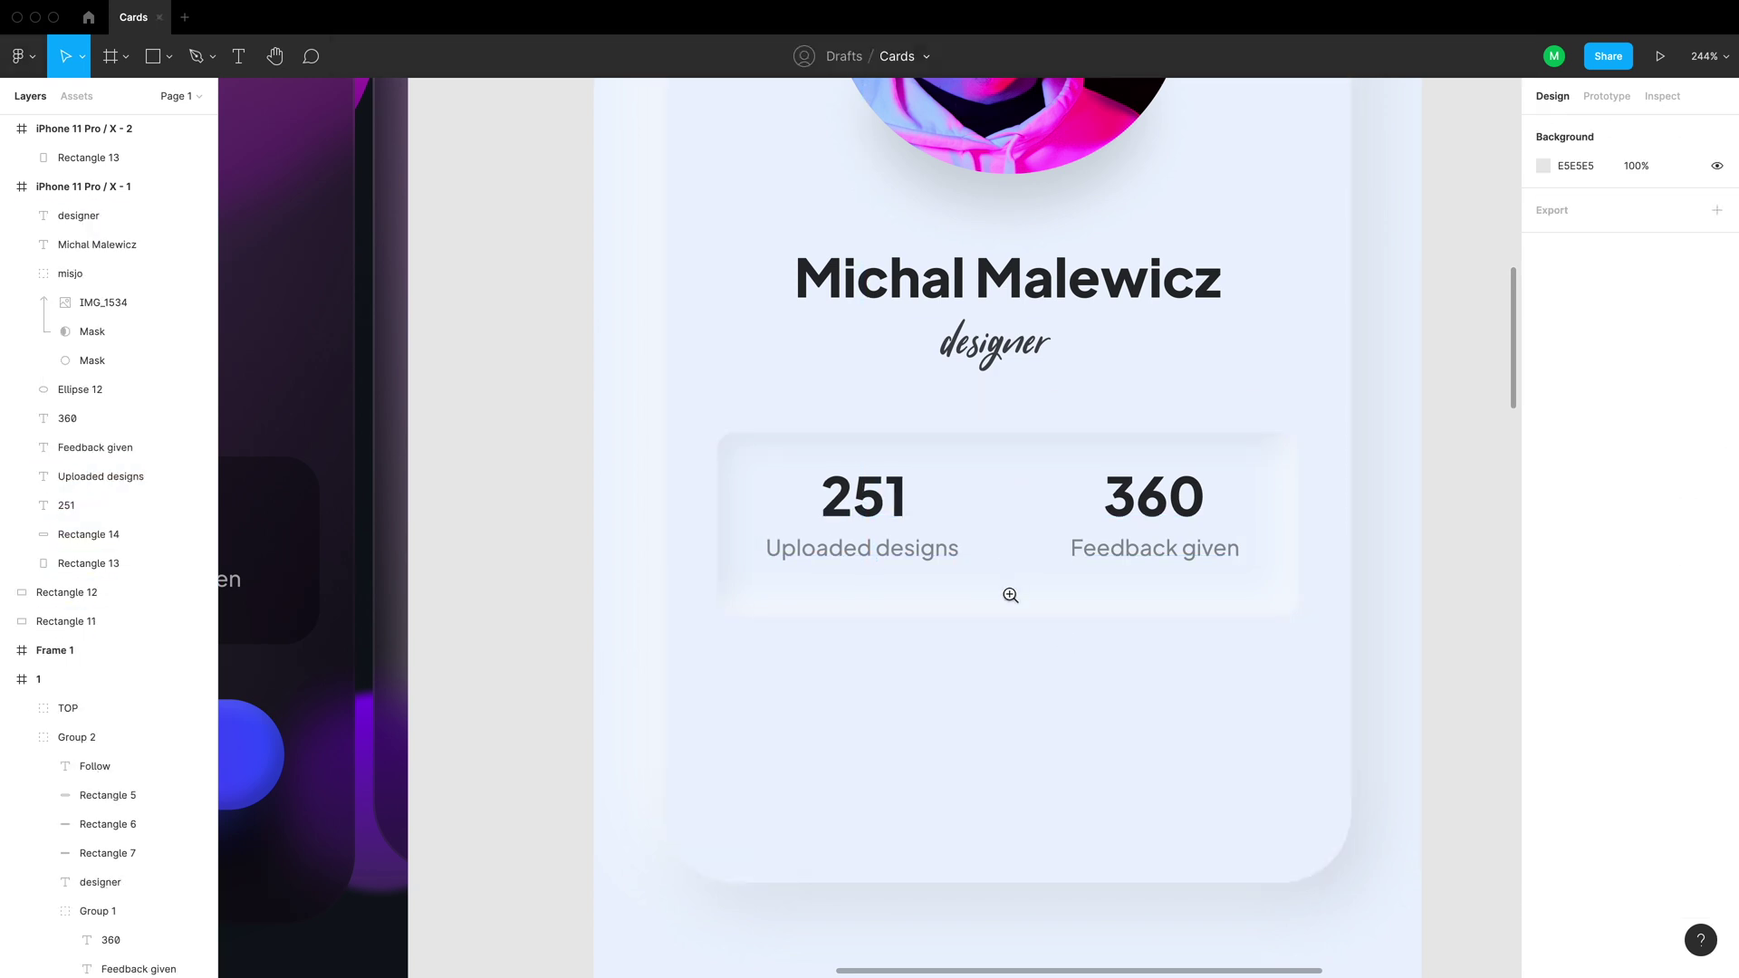
Extend the stats panel downward and move both figures with their labels down, leaving space above them for icons
{"action": "left_click", "coordinate": [1011, 595]}
{"action": "left_click", "coordinate": [716, 512]}
{"action": "left_click", "coordinate": [1303, 511], "text": "shift"}
{"action": "left_click", "coordinate": [1300, 408], "text": "shift"}
{"action": "left_click", "coordinate": [656, 439], "text": "shift"}
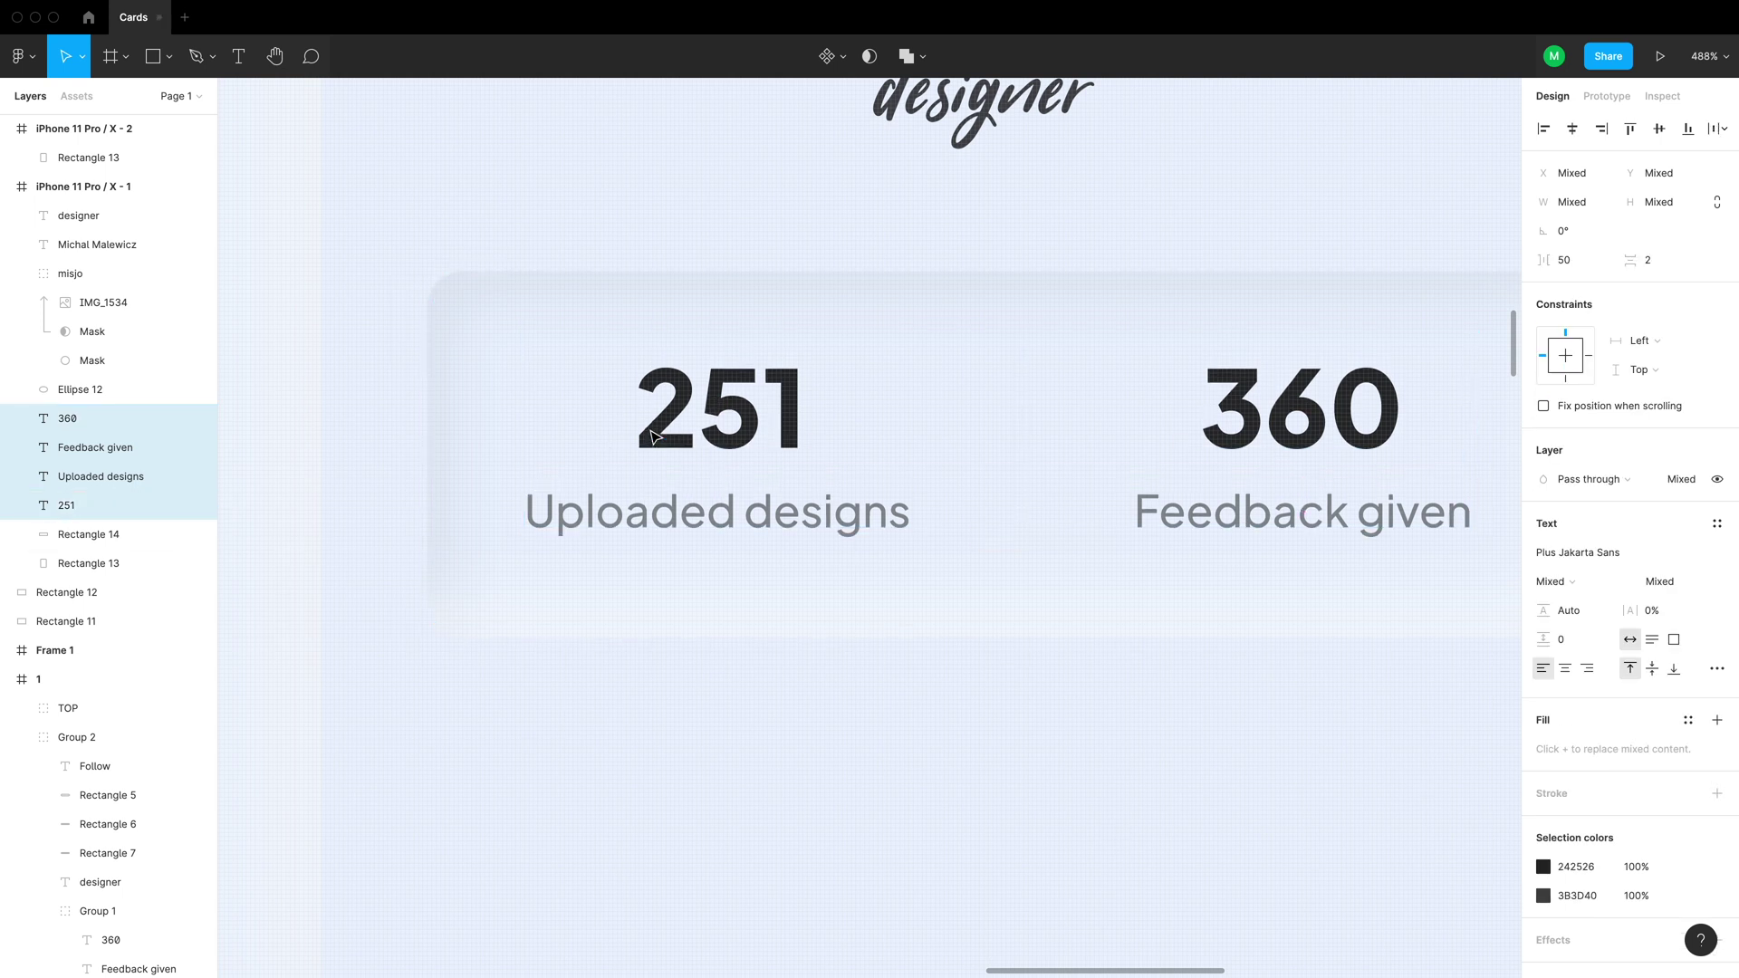
{"action": "scroll", "coordinate": [842, 561], "scroll_direction": "down", "scroll_amount": 10}
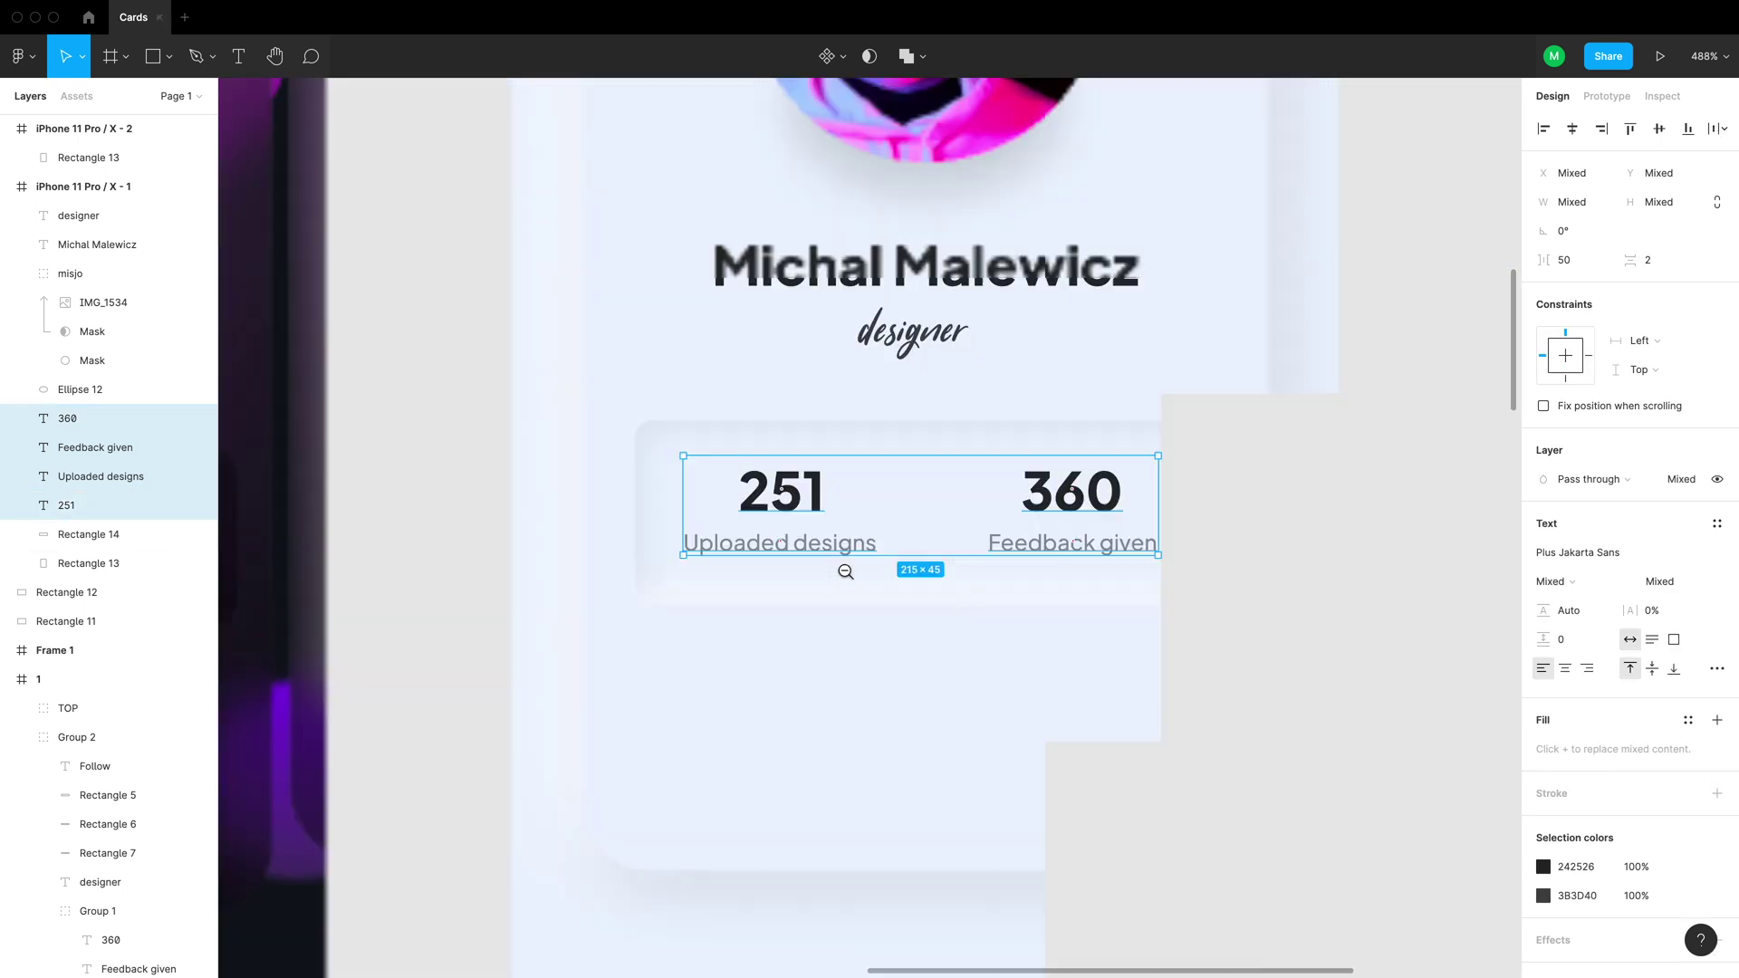
{"action": "left_click", "coordinate": [814, 582]}
{"action": "left_click_drag", "start_coordinate": [814, 582], "coordinate": [959, 548]}
{"action": "key", "text": "shift+Down"}
{"action": "key", "text": "shift+Down"}
{"action": "key", "text": "shift+Down"}
{"action": "key", "text": "shift+Down"}
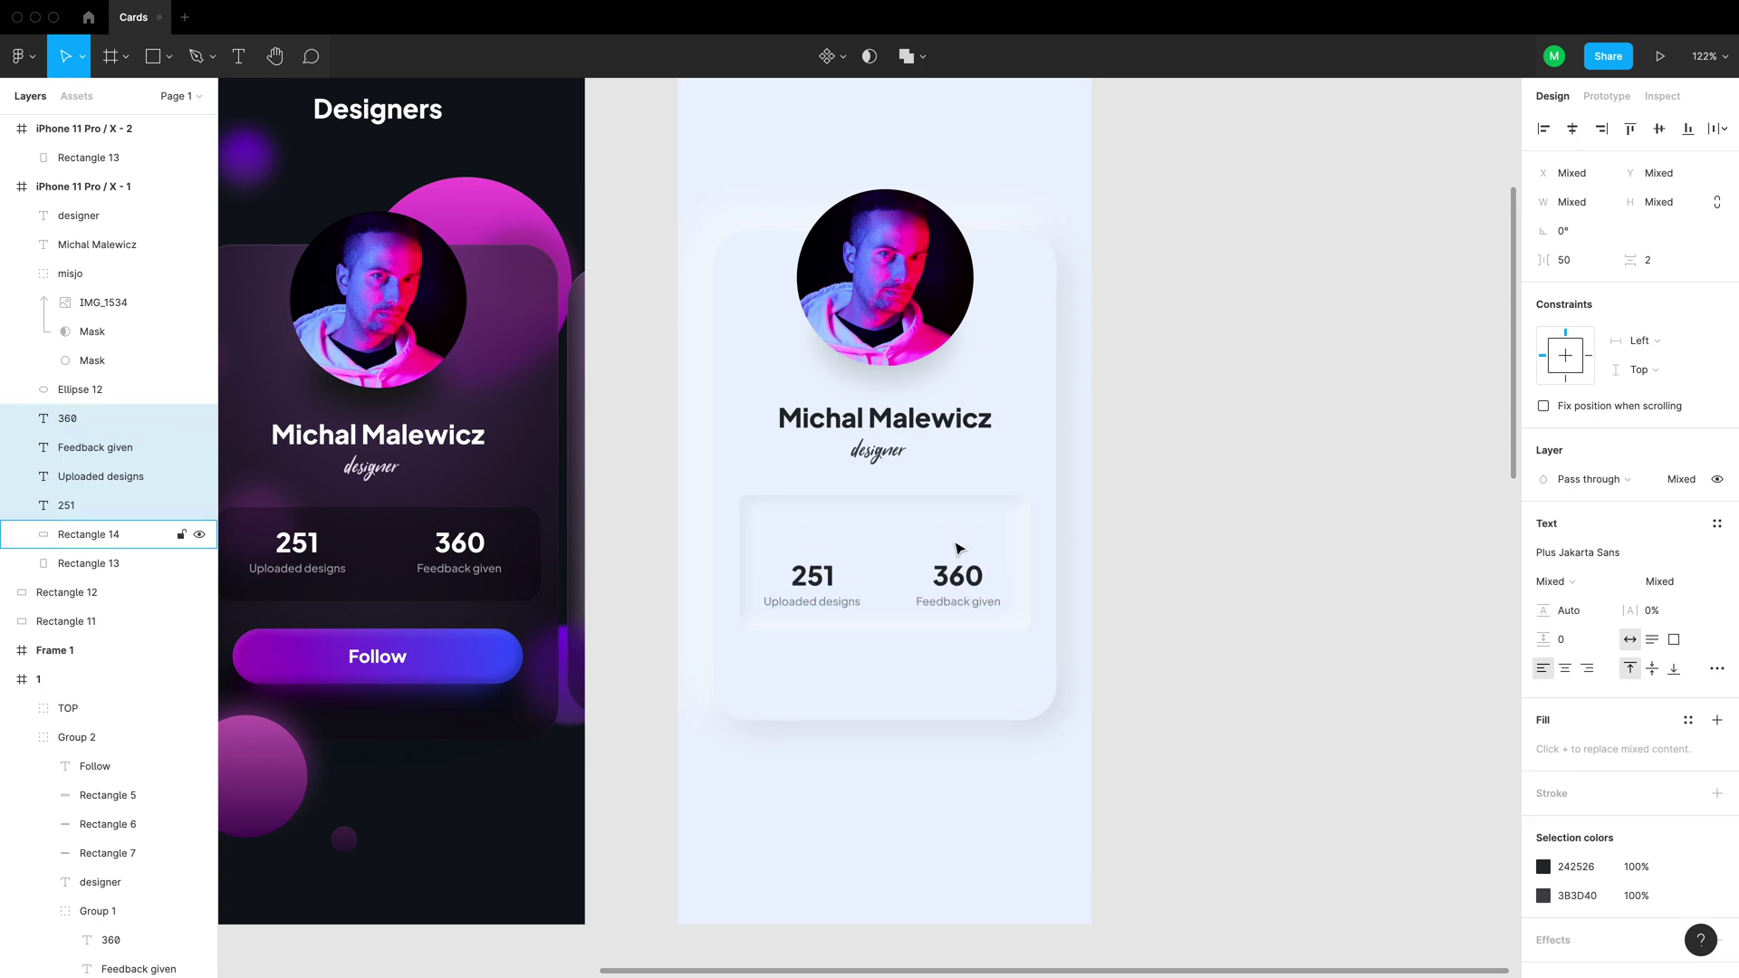
{"action": "key", "text": "Escape"}
Duplicate the 251 figure above itself and replace the copy's text with a red heart emoji
{"action": "left_click", "coordinate": [797, 571]}
{"action": "scroll", "coordinate": [794, 564], "scroll_direction": "up", "scroll_amount": 5}
{"action": "left_click_drag", "start_coordinate": [848, 596], "coordinate": [848, 492]}
{"action": "double_click", "coordinate": [835, 493]}
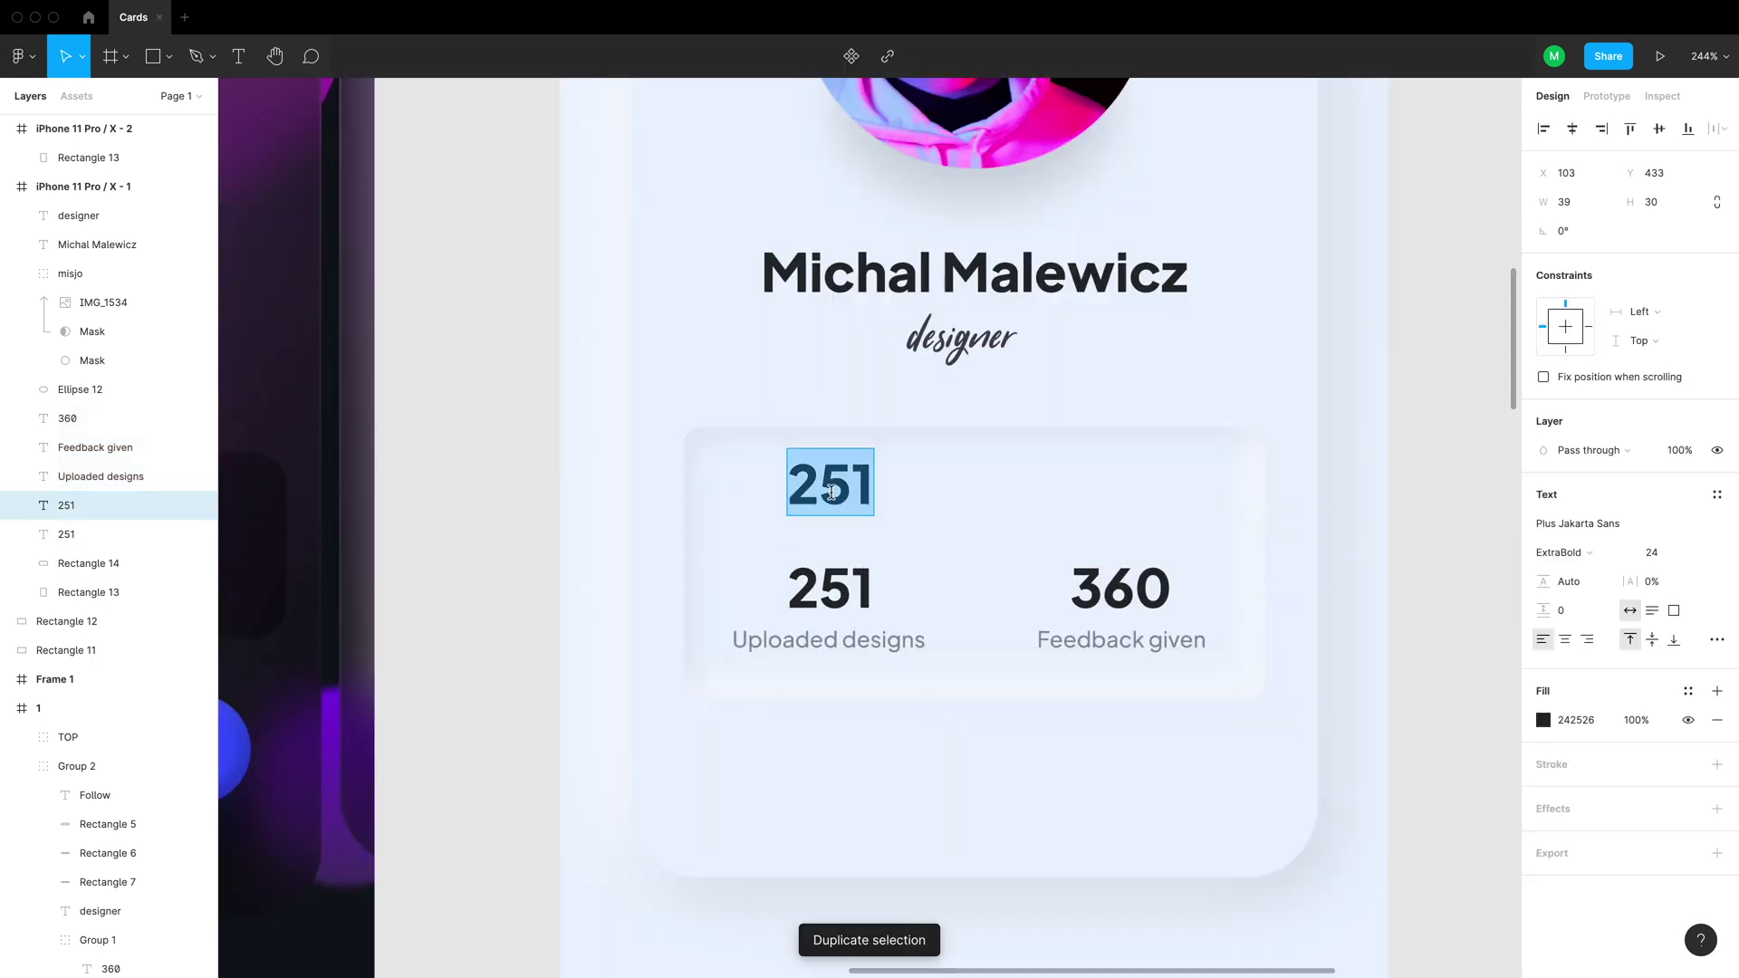
{"action": "key", "text": "ctrl+super+space"}
{"action": "left_click", "coordinate": [73, 198]}
{"action": "key", "text": "Escape"}
Position the heart emoji centred above 251 at X 110, Y 442 and duplicate it above the 360 figure
{"action": "key", "text": "Right"}
{"action": "key", "text": "Right"}
{"action": "key", "text": "Right"}
{"action": "key", "text": "Right"}
{"action": "key", "text": "Right"}
{"action": "key", "text": "Right"}
{"action": "key", "text": "Right"}
{"action": "key", "text": "Right"}
{"action": "key", "text": "shift+Down"}
{"action": "key", "text": "Left"}
{"action": "key", "text": "Up"}
{"action": "left_click_drag", "start_coordinate": [848, 517], "coordinate": [1139, 516]}
Replace the heart emoji above the 251 figure with a pencil emoji
{"action": "double_click", "coordinate": [843, 497]}
{"action": "key", "text": "ctrl+super+space"}
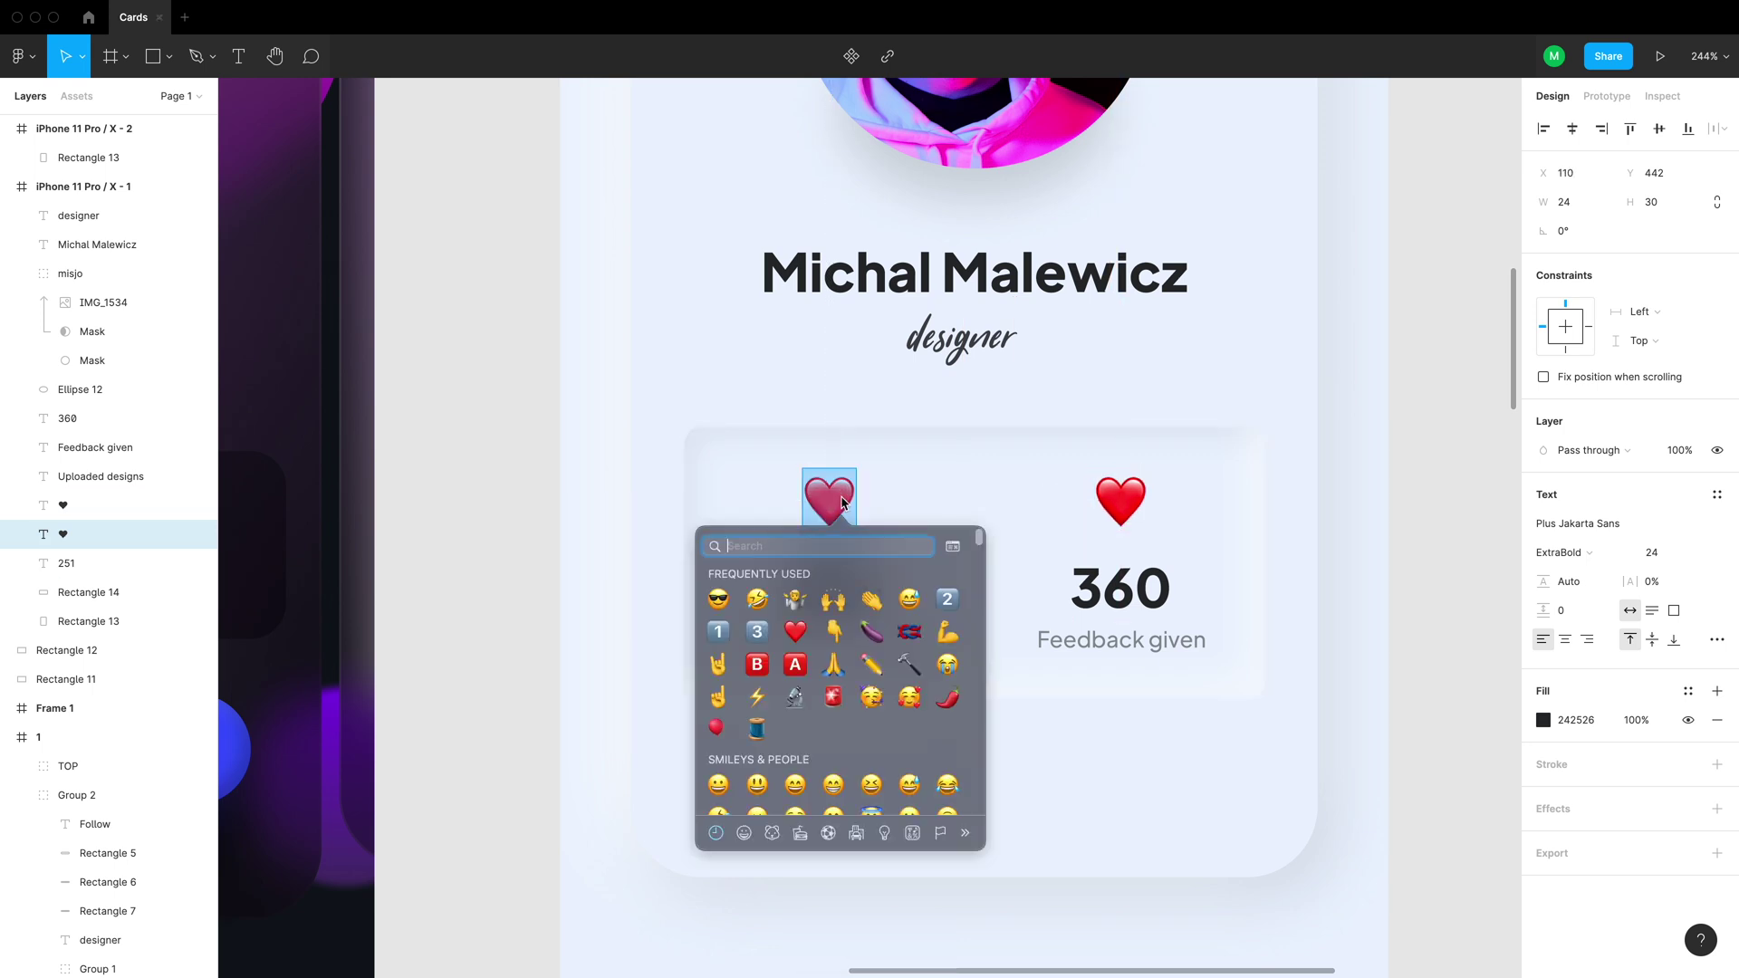
{"action": "left_click", "coordinate": [872, 669]}
{"action": "key", "text": "Escape"}
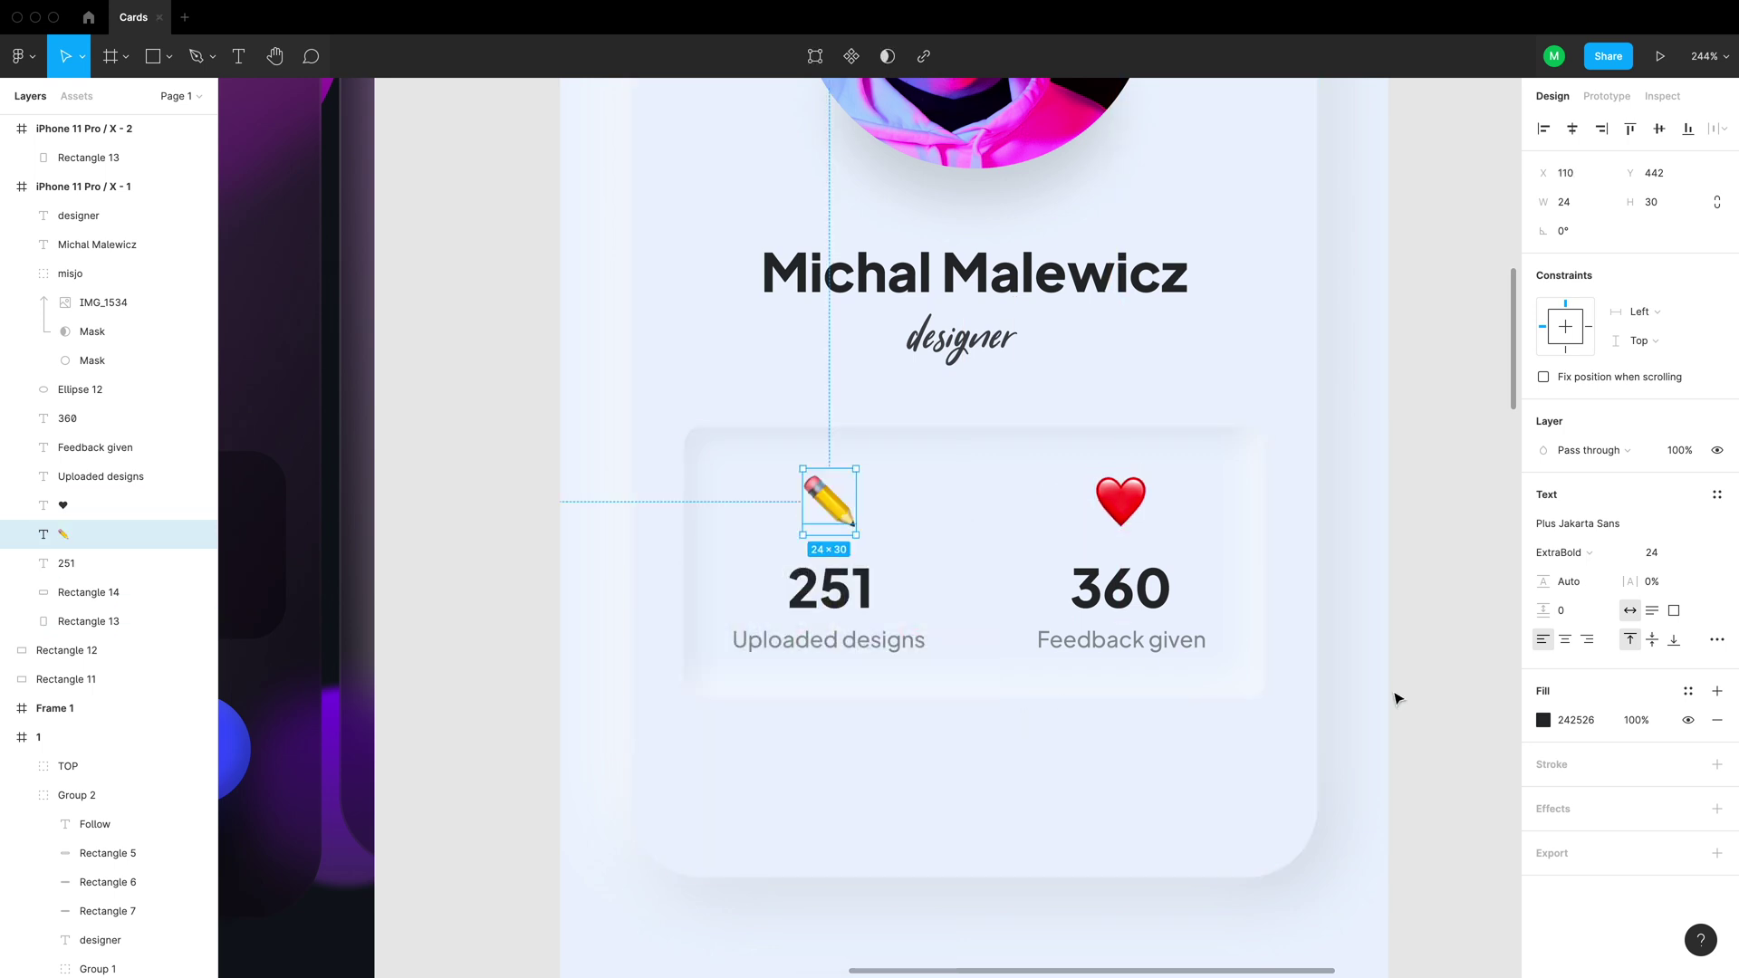
{"action": "key", "text": "Escape"}
Draw a vertical divider line 107 px long between the two stats, 8 px from the panel's upper and lower edges
{"action": "key", "text": "minus"}
{"action": "scroll", "coordinate": [912, 534], "scroll_direction": "up", "scroll_amount": 3}
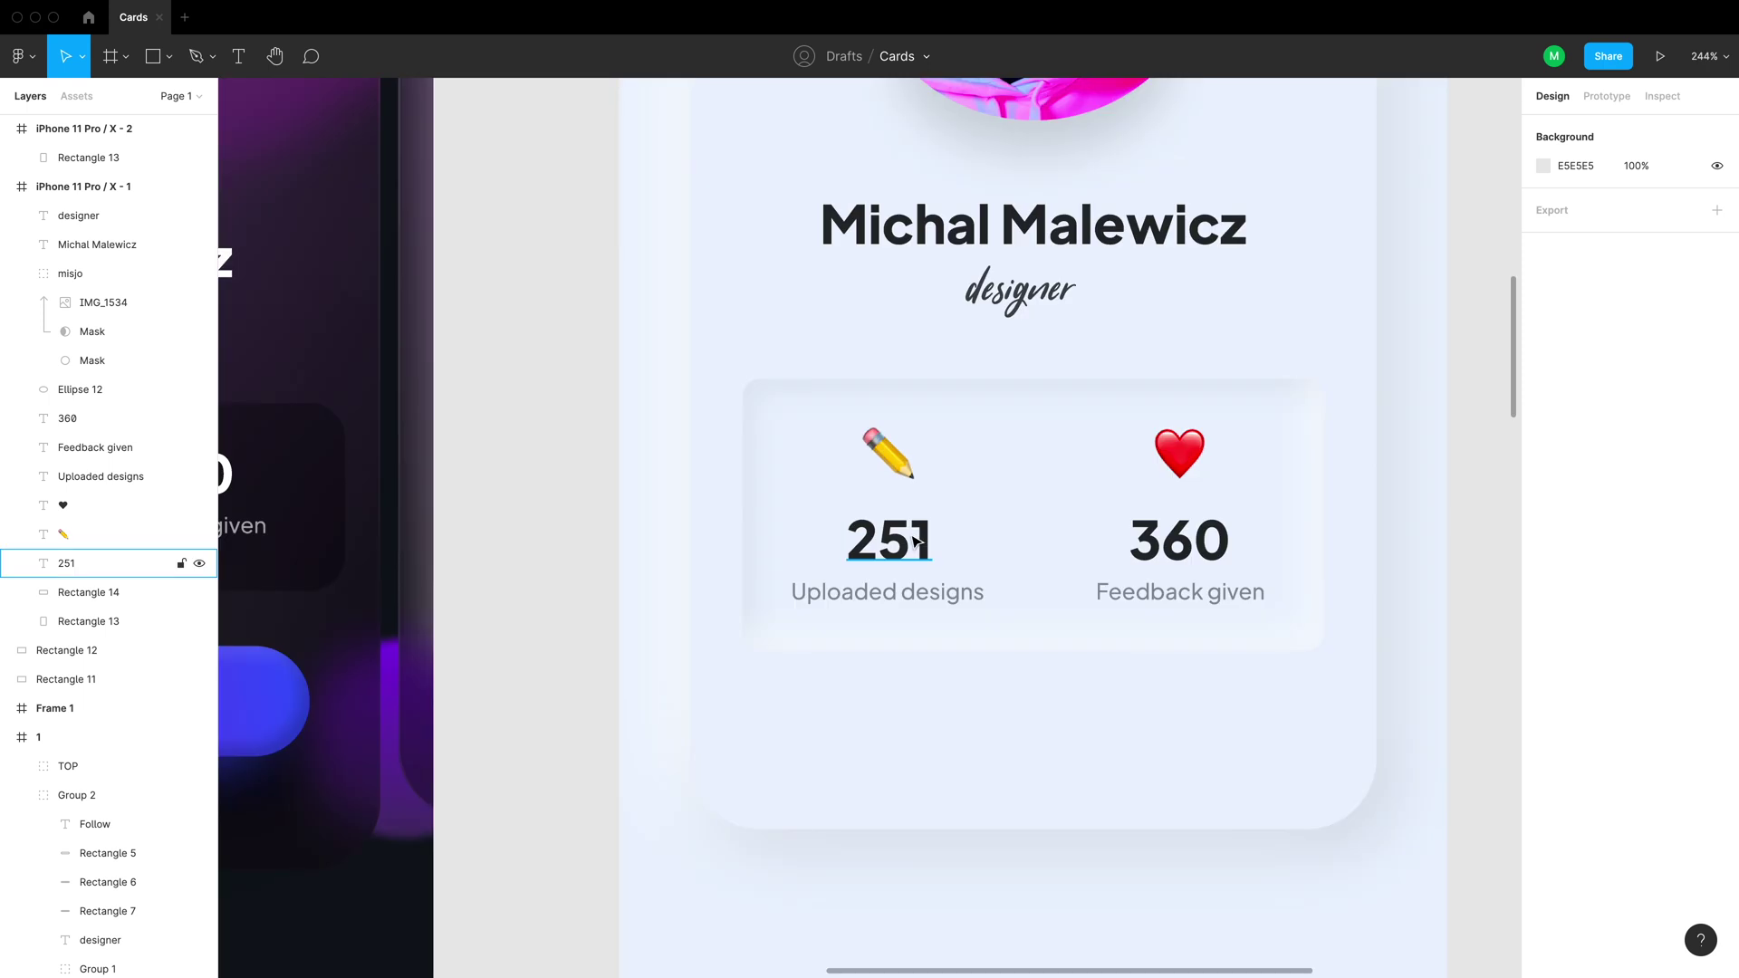
{"action": "left_click", "coordinate": [1041, 616]}
{"action": "scroll", "coordinate": [1042, 621], "scroll_direction": "up", "scroll_amount": 3}
{"action": "key", "text": "l"}
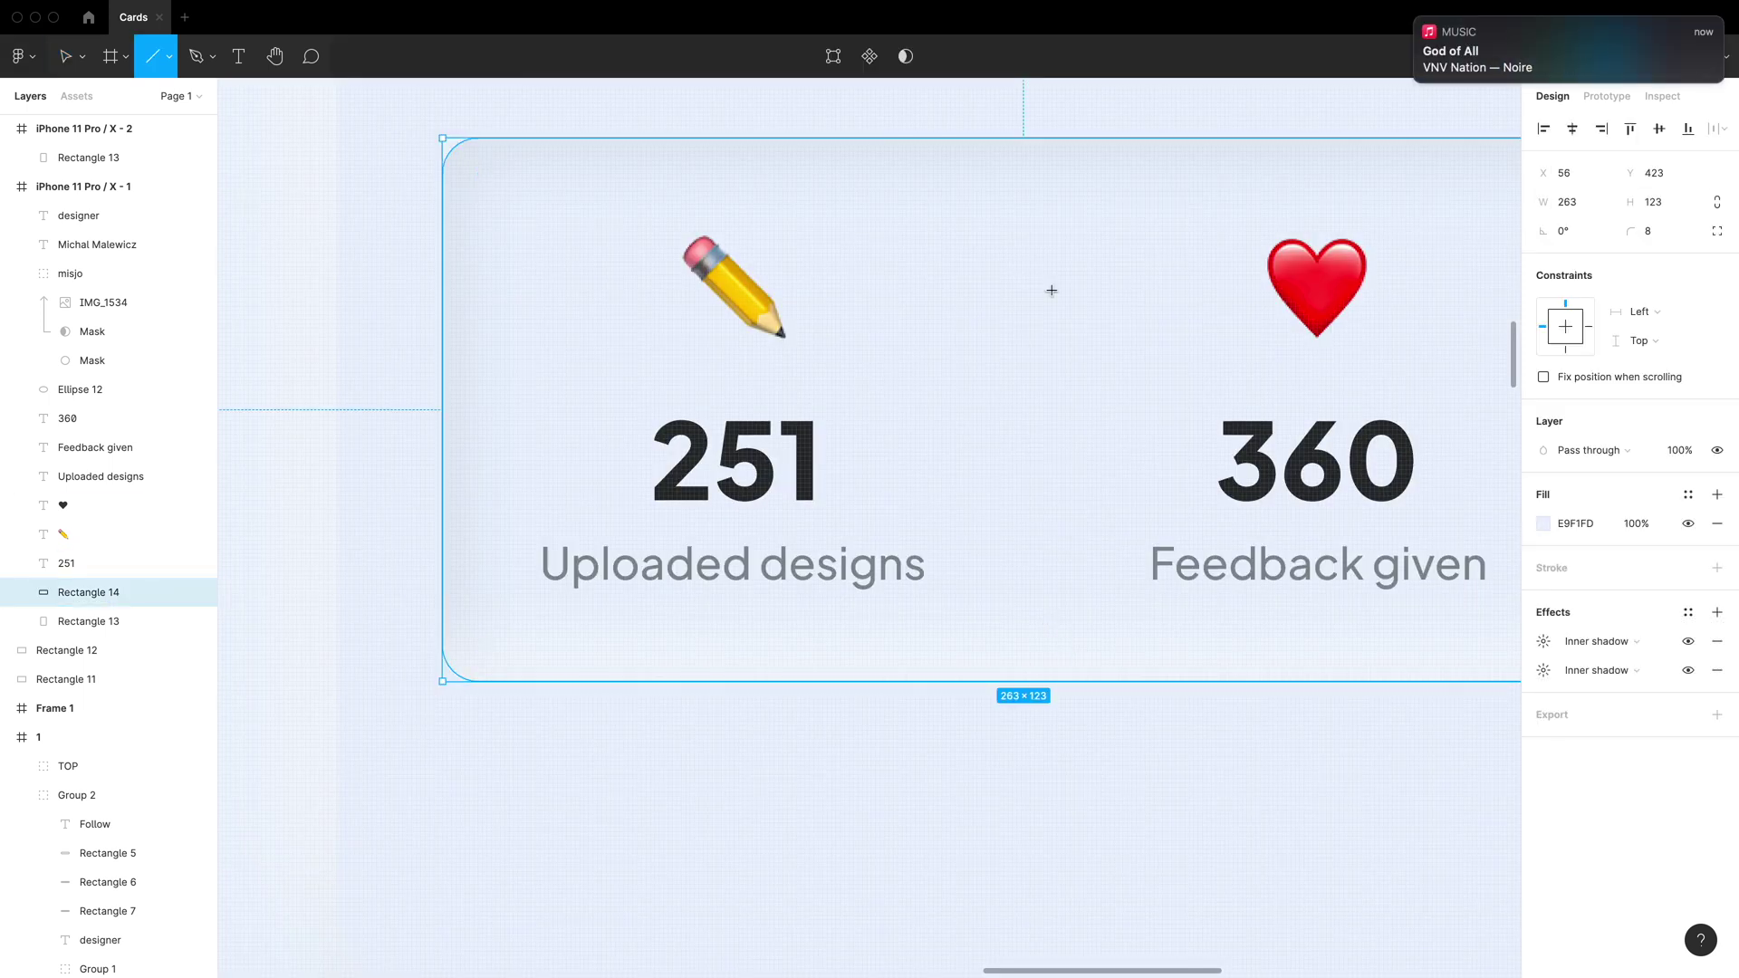
{"action": "left_click_drag", "start_coordinate": [1061, 165], "coordinate": [1084, 685]}
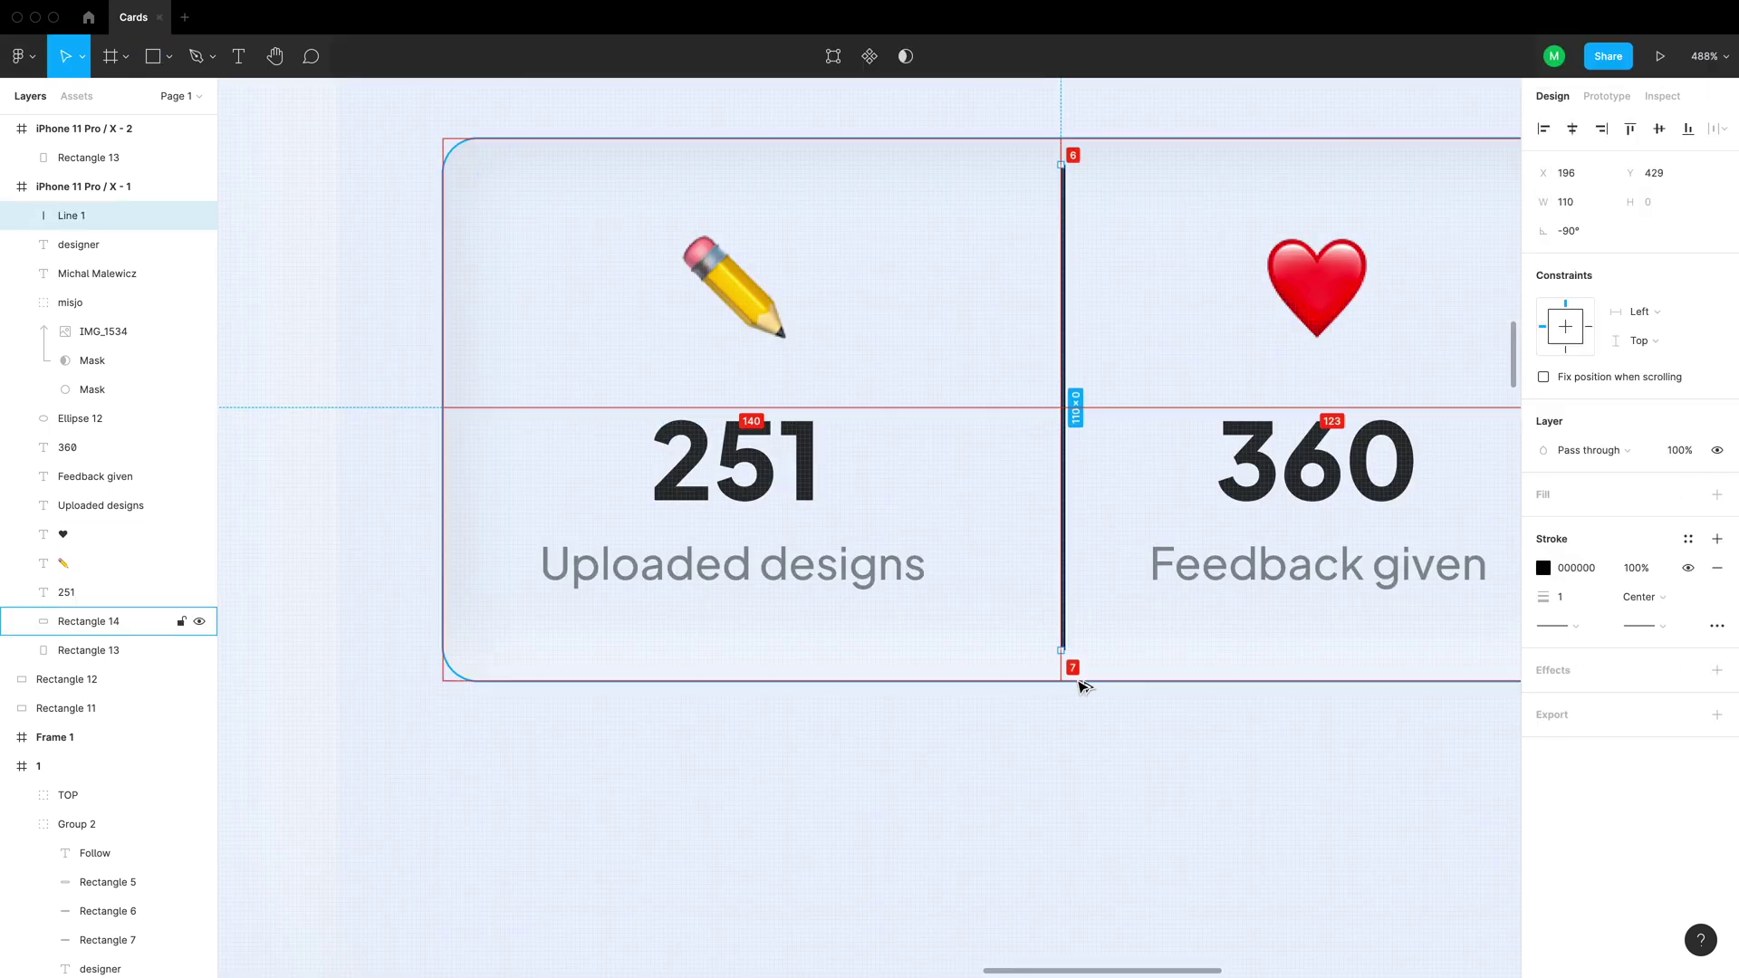
{"action": "key", "text": "Escape"}
{"action": "left_click", "coordinate": [1064, 659]}
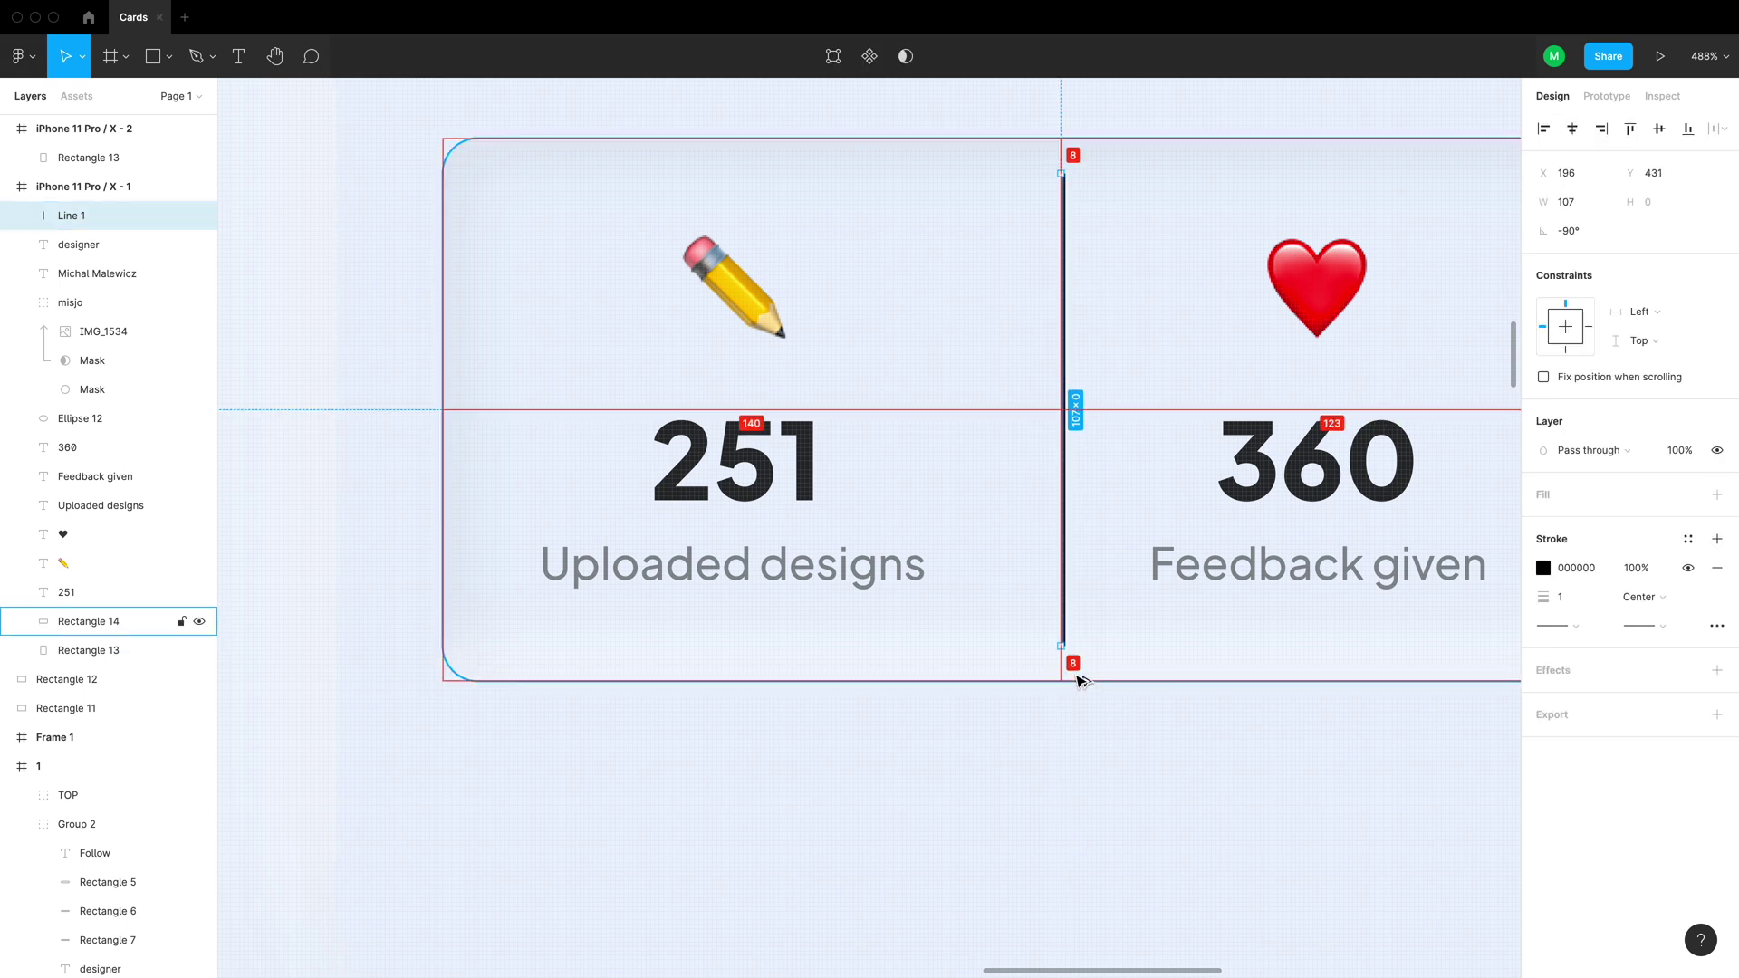
Recolour the divider line's stroke to the pale F0F5FC sampled from the canvas
{"action": "left_click", "coordinate": [1544, 568]}
{"action": "left_click", "coordinate": [1329, 776]}
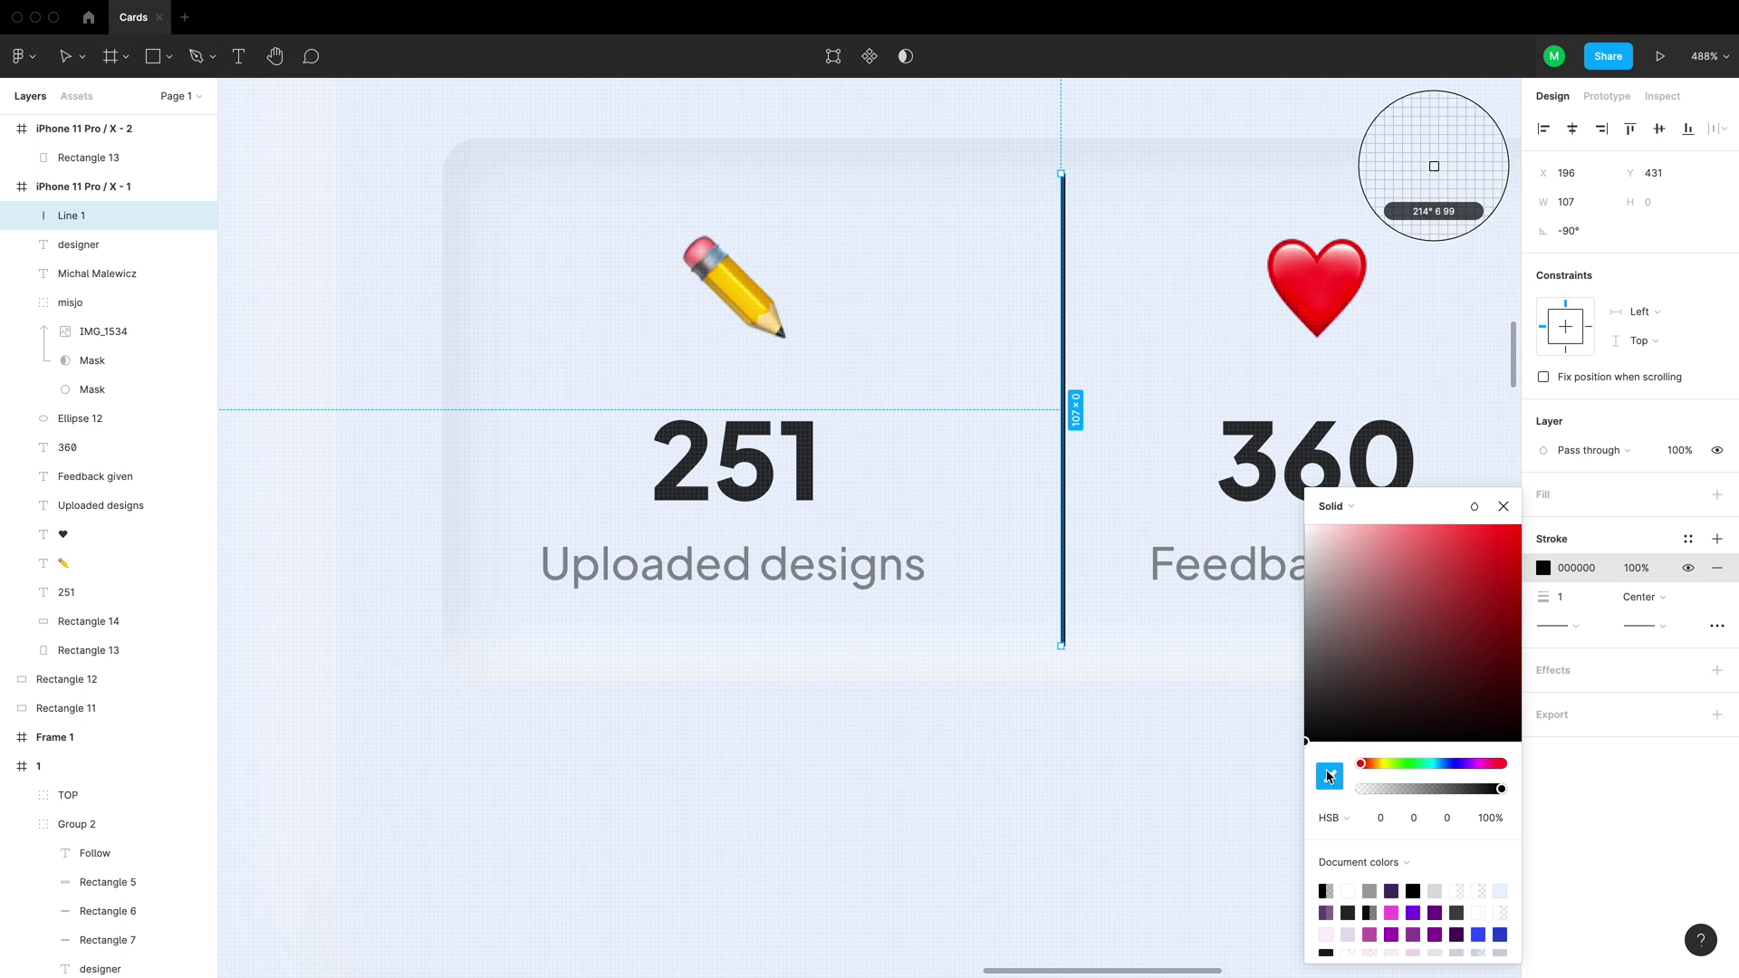
{"action": "left_click", "coordinate": [1256, 674]}
{"action": "left_click", "coordinate": [1079, 540]}
Duplicate the divider line directly beside the original at X 197 and set its stroke to the sampled darker DFE8F3
{"action": "left_click", "coordinate": [1068, 548]}
{"action": "key", "text": "ctrl+d"}
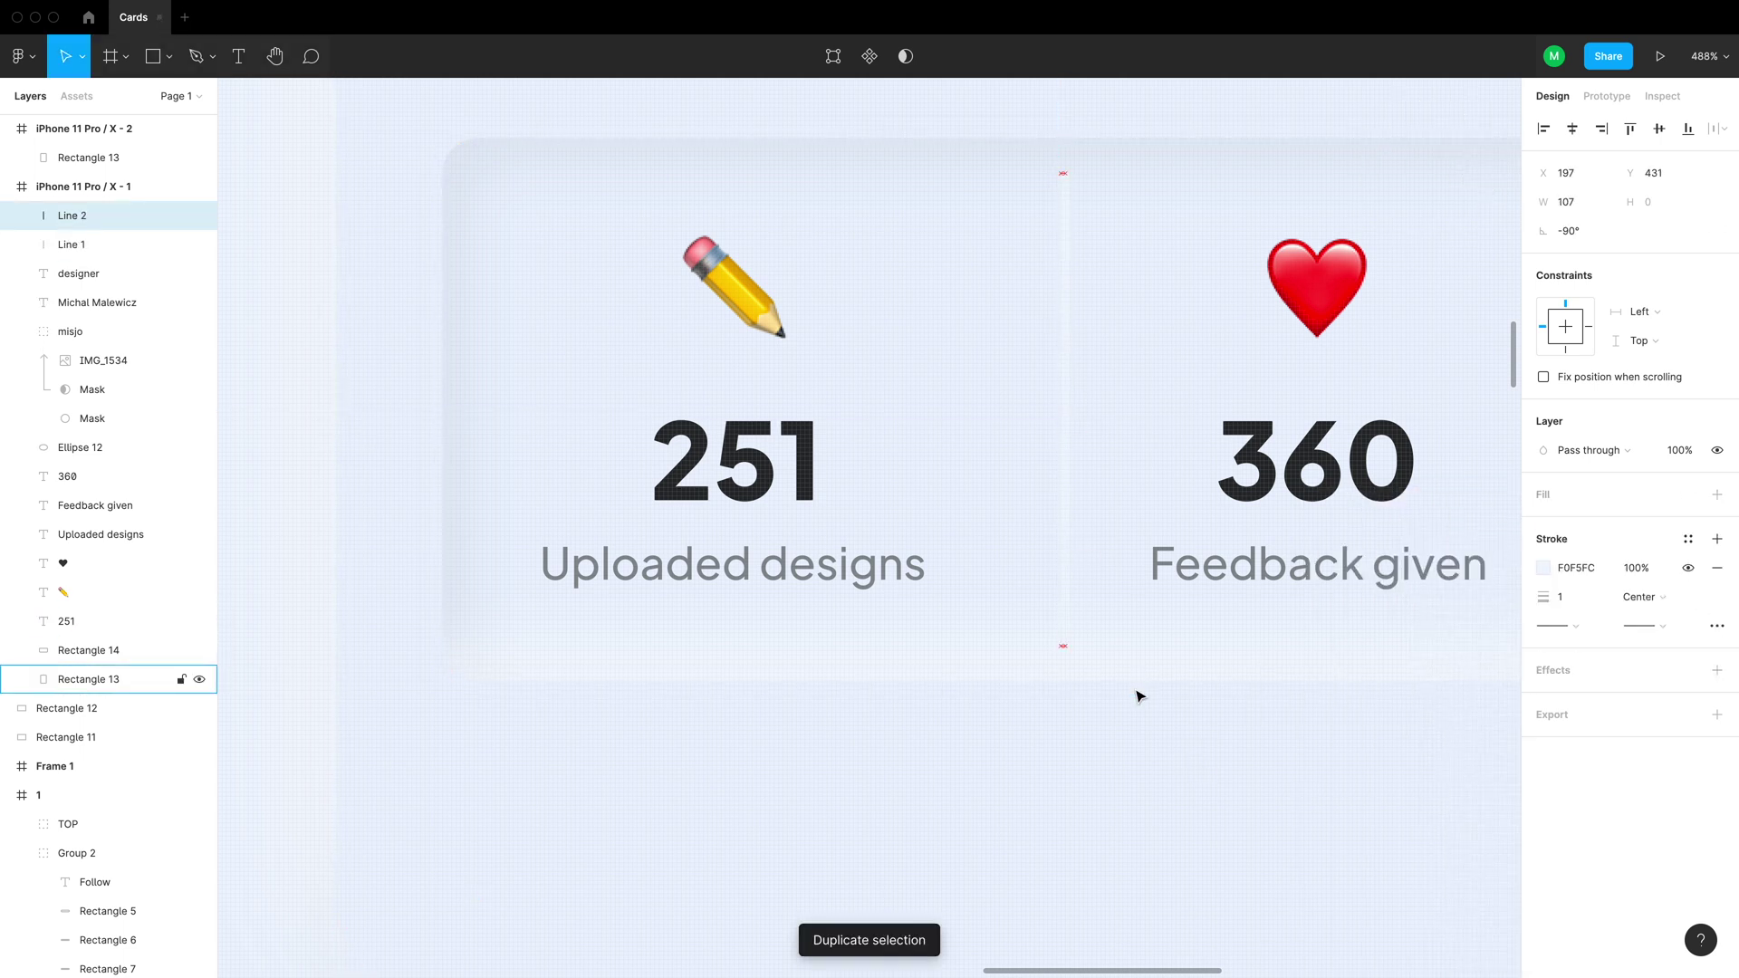
{"action": "left_click", "coordinate": [1543, 568]}
{"action": "left_click", "coordinate": [1329, 777]}
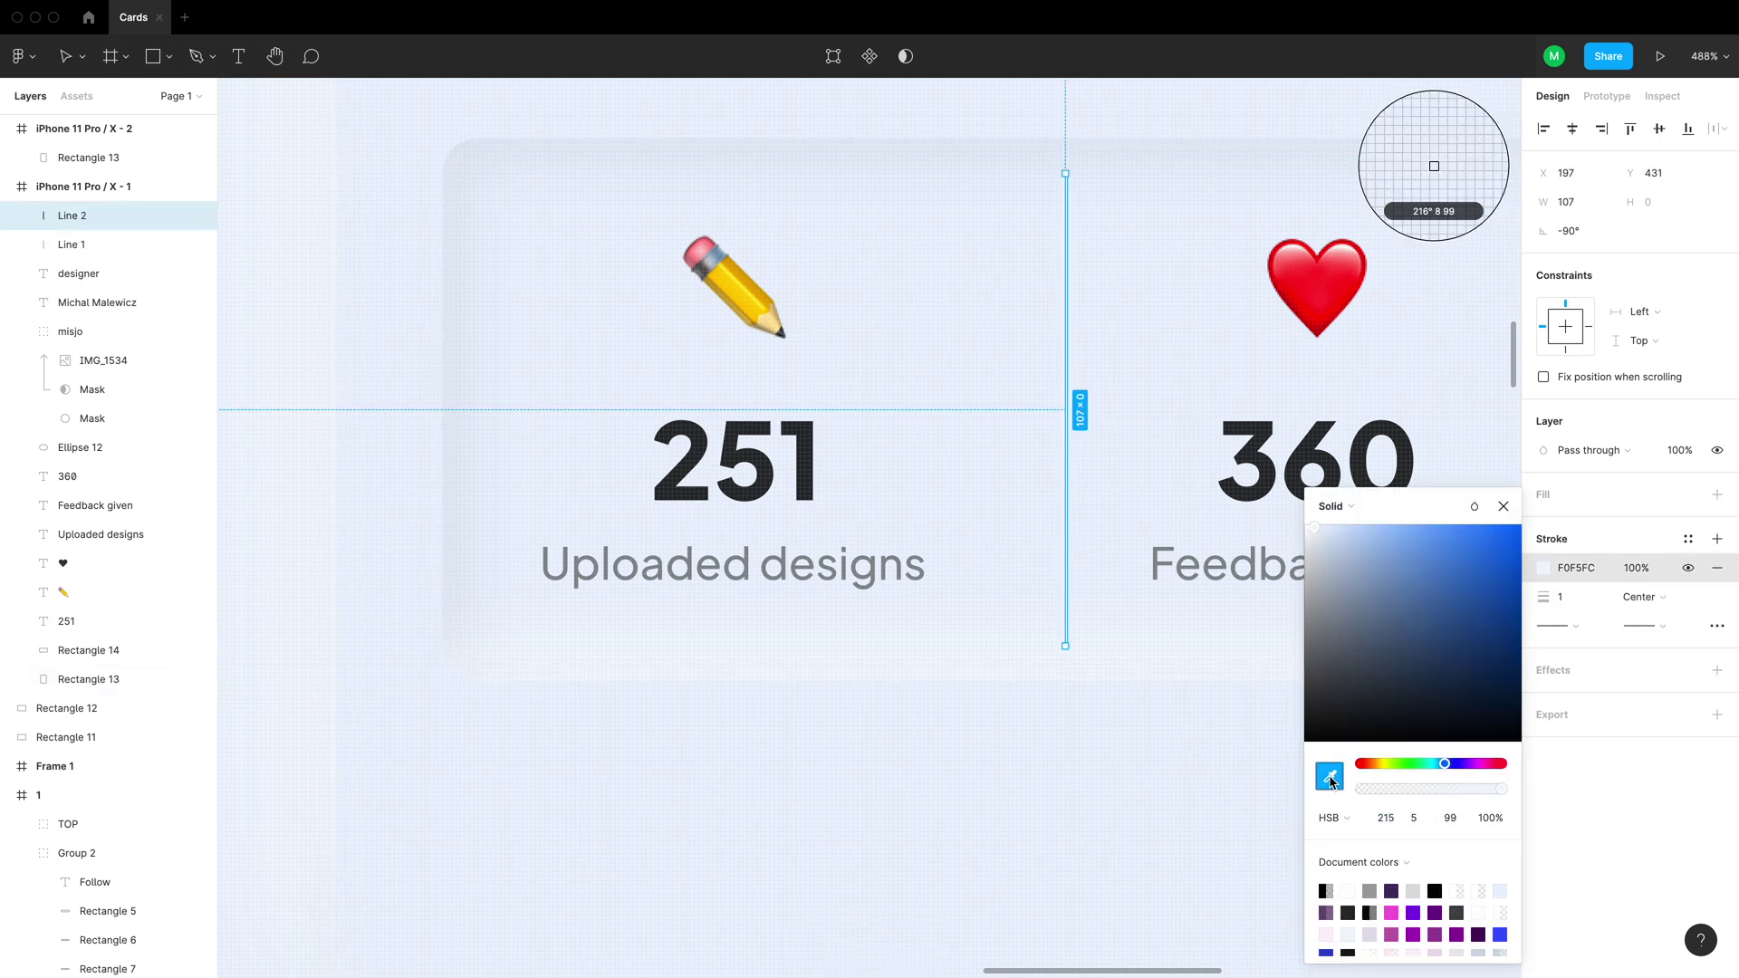
{"action": "left_click", "coordinate": [504, 132]}
{"action": "left_click", "coordinate": [1002, 854]}
Group the two divider lines in the stats panel
{"action": "scroll", "coordinate": [889, 489], "scroll_direction": "down", "scroll_amount": 5}
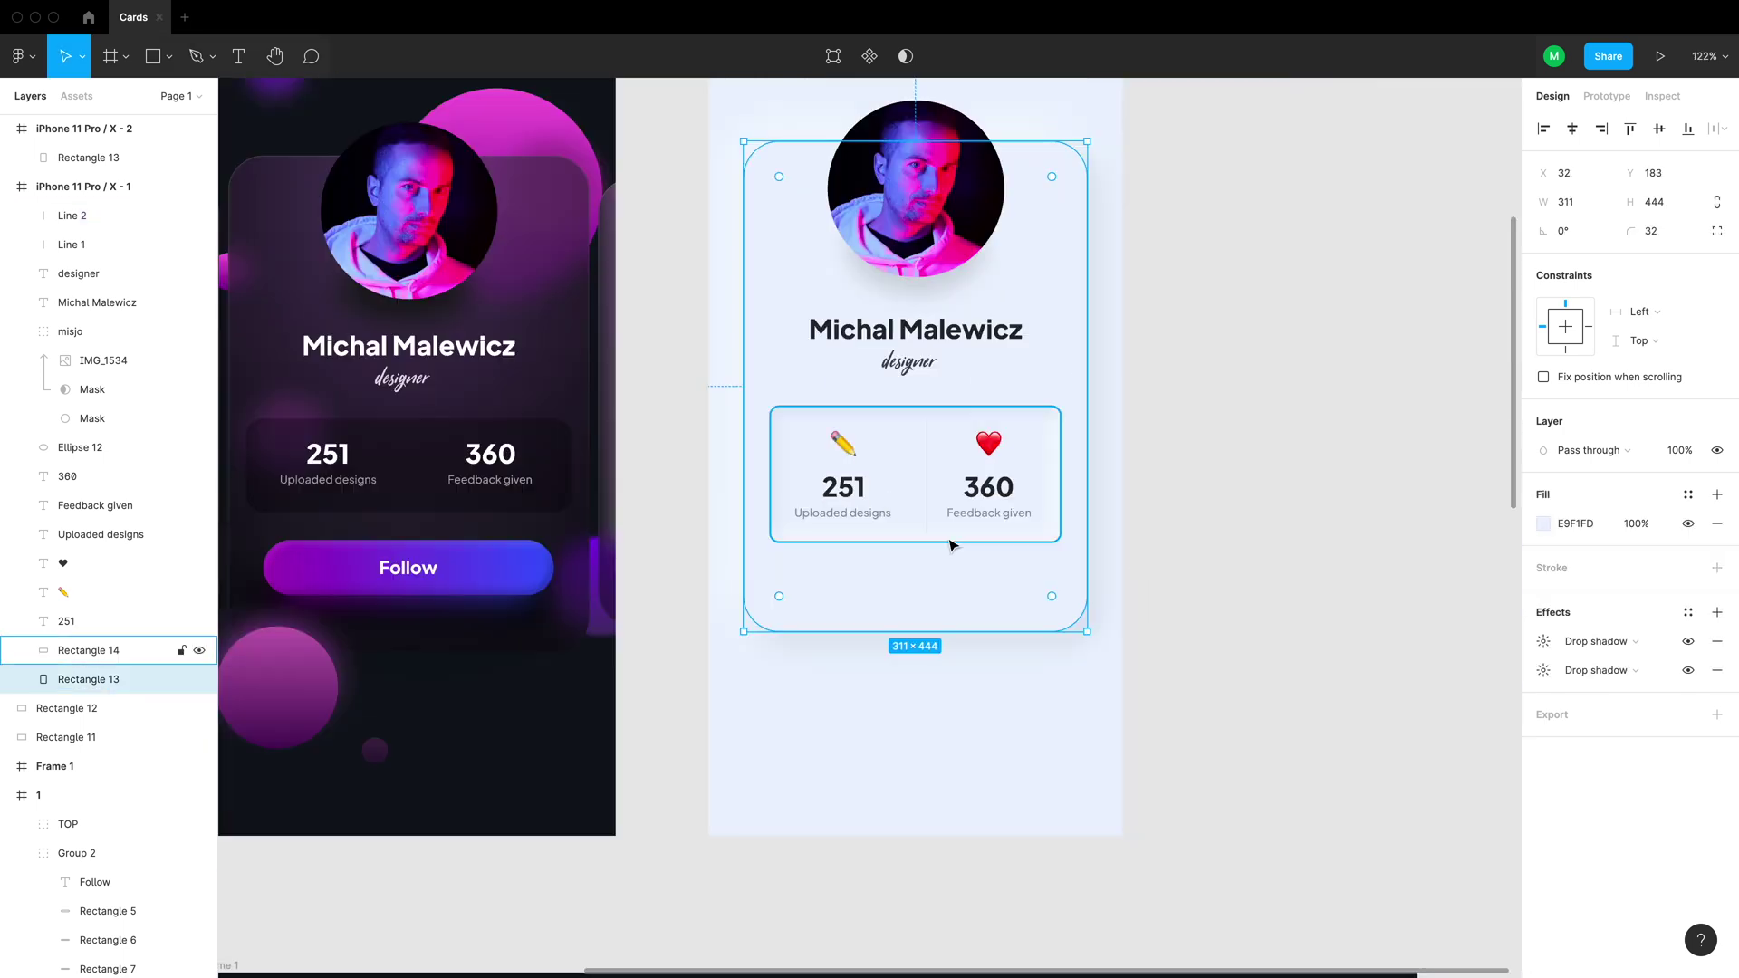
{"action": "left_click", "coordinate": [1175, 571]}
{"action": "scroll", "coordinate": [905, 497], "scroll_direction": "up", "scroll_amount": 5}
{"action": "left_click", "coordinate": [982, 532]}
{"action": "left_click", "coordinate": [978, 471], "text": "shift"}
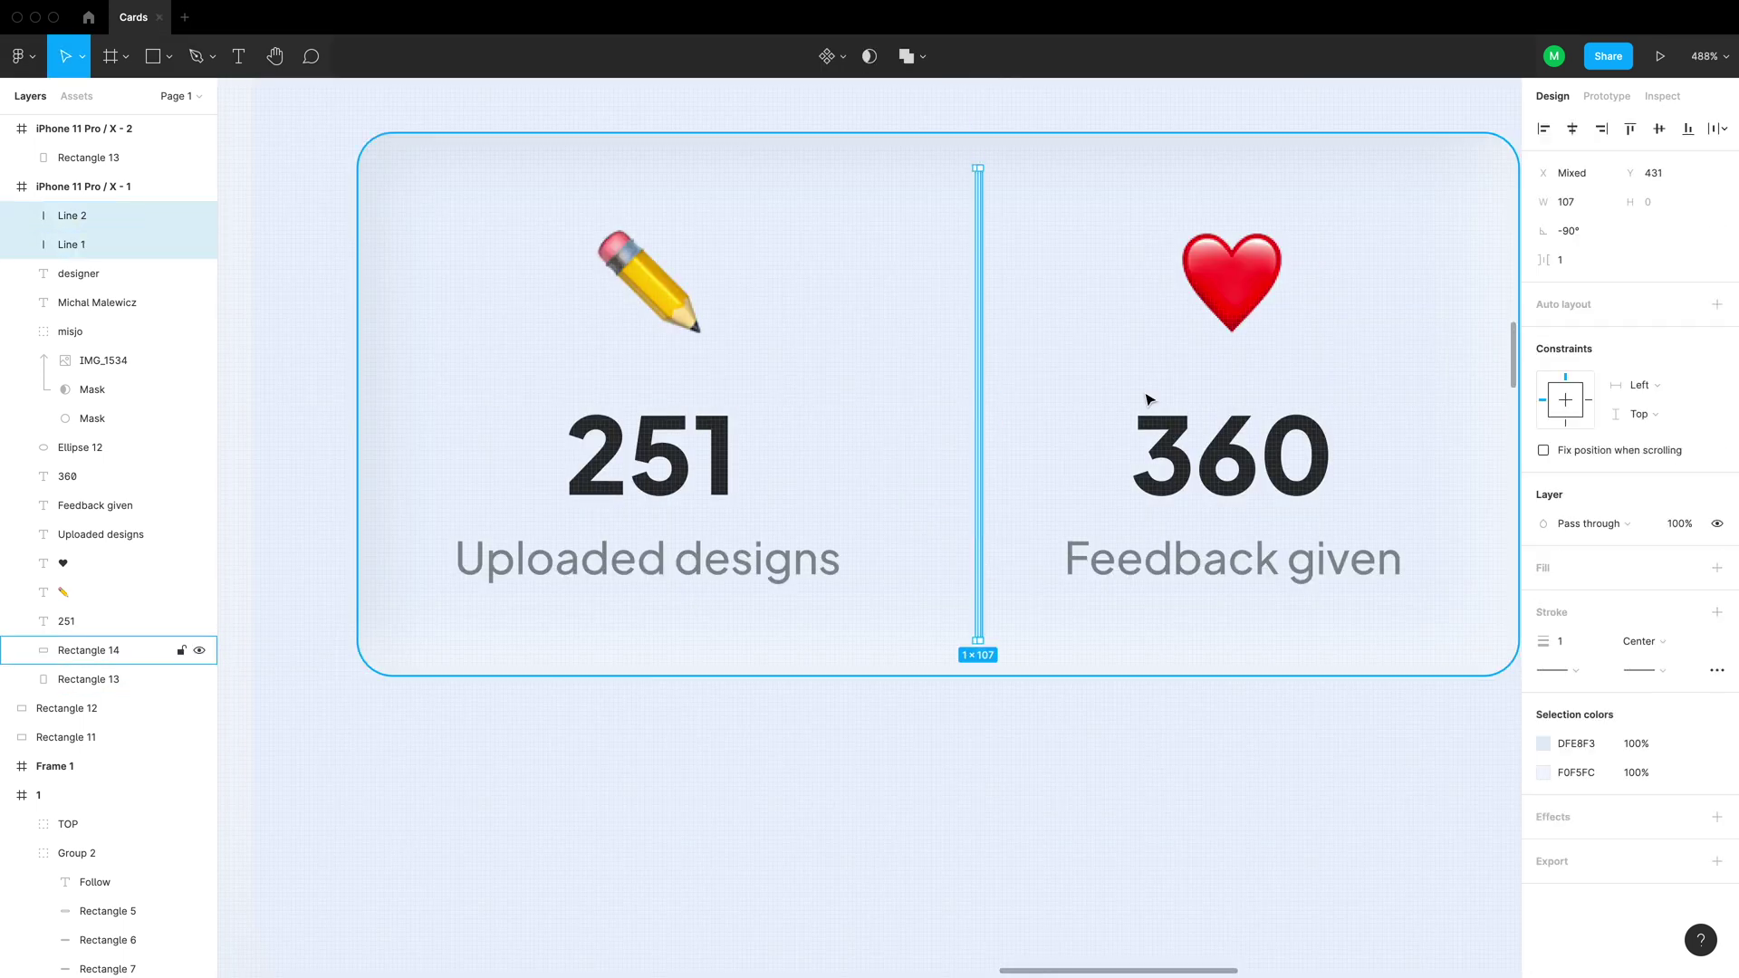
{"action": "key", "text": "ctrl+g"}
{"action": "scroll", "coordinate": [847, 548], "scroll_direction": "down", "scroll_amount": 5}
{"action": "left_click", "coordinate": [1291, 615]}
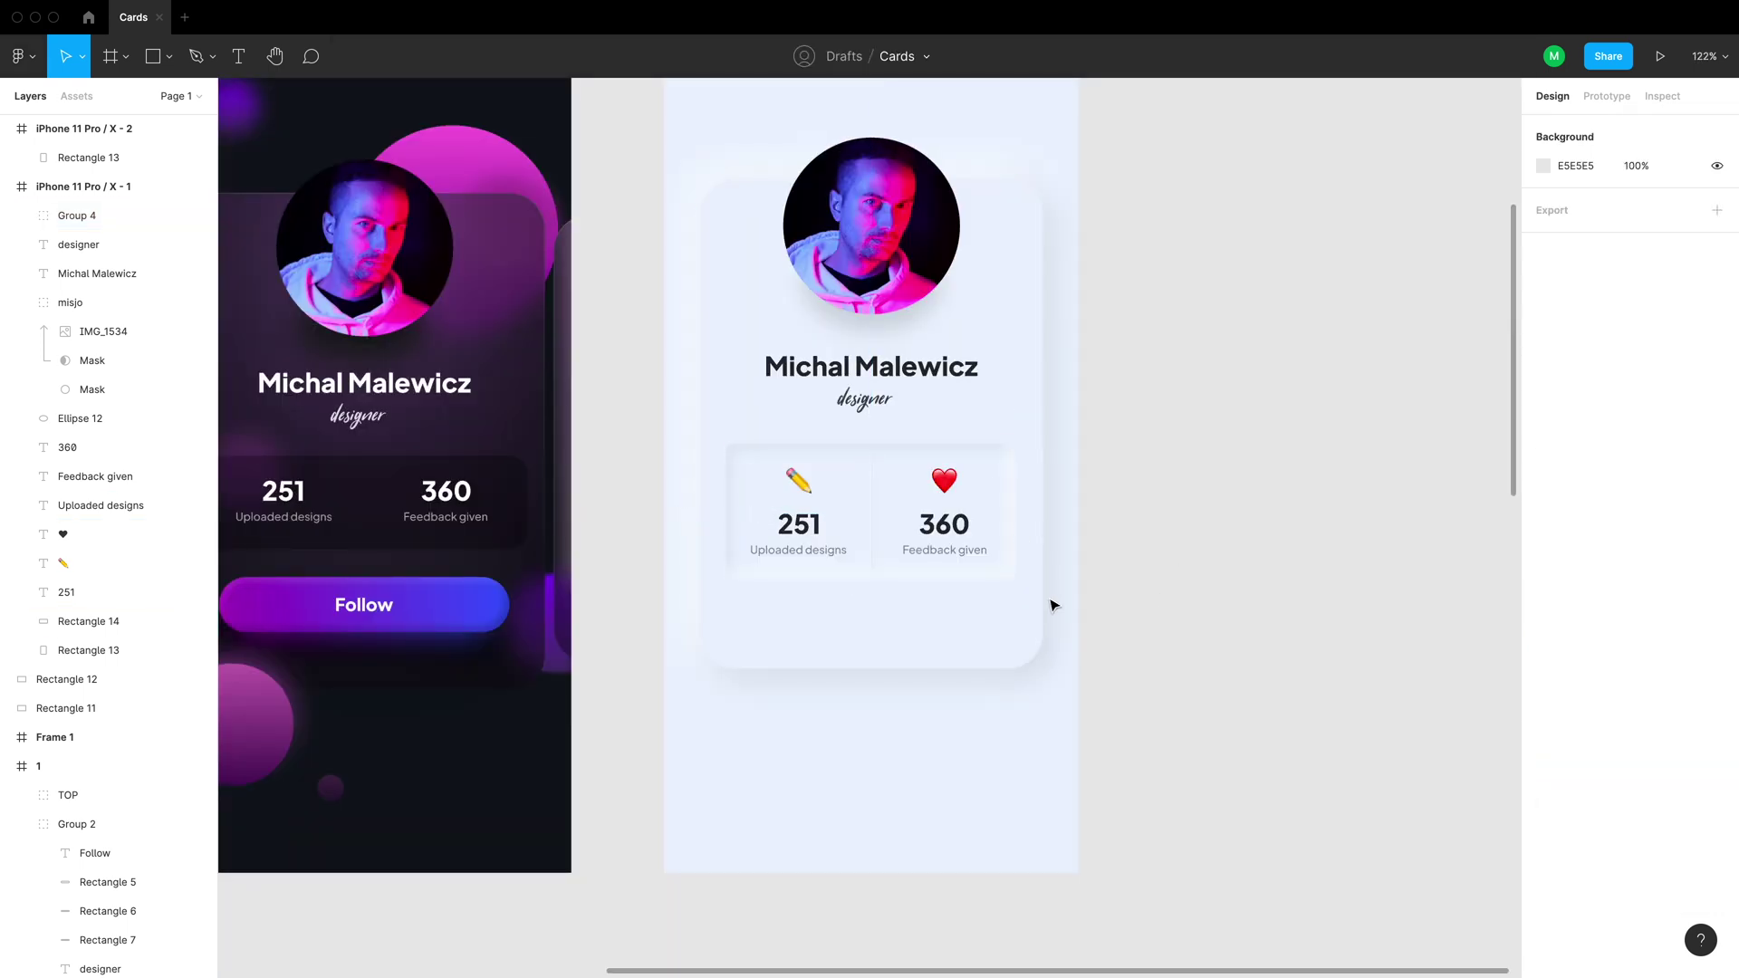
Group the stats panel rectangle with its divider, both figures, their labels and the two emojis
{"action": "left_click", "coordinate": [990, 571]}
{"action": "left_click", "coordinate": [871, 549], "text": "shift"}
{"action": "left_click", "coordinate": [799, 525], "text": "shift"}
{"action": "left_click", "coordinate": [798, 550], "text": "shift"}
{"action": "left_click", "coordinate": [799, 480], "text": "shift"}
{"action": "left_click", "coordinate": [945, 525], "text": "shift"}
{"action": "left_click", "coordinate": [938, 549], "text": "shift"}
{"action": "left_click", "coordinate": [944, 480], "text": "shift"}
{"action": "key", "text": "ctrl+g"}
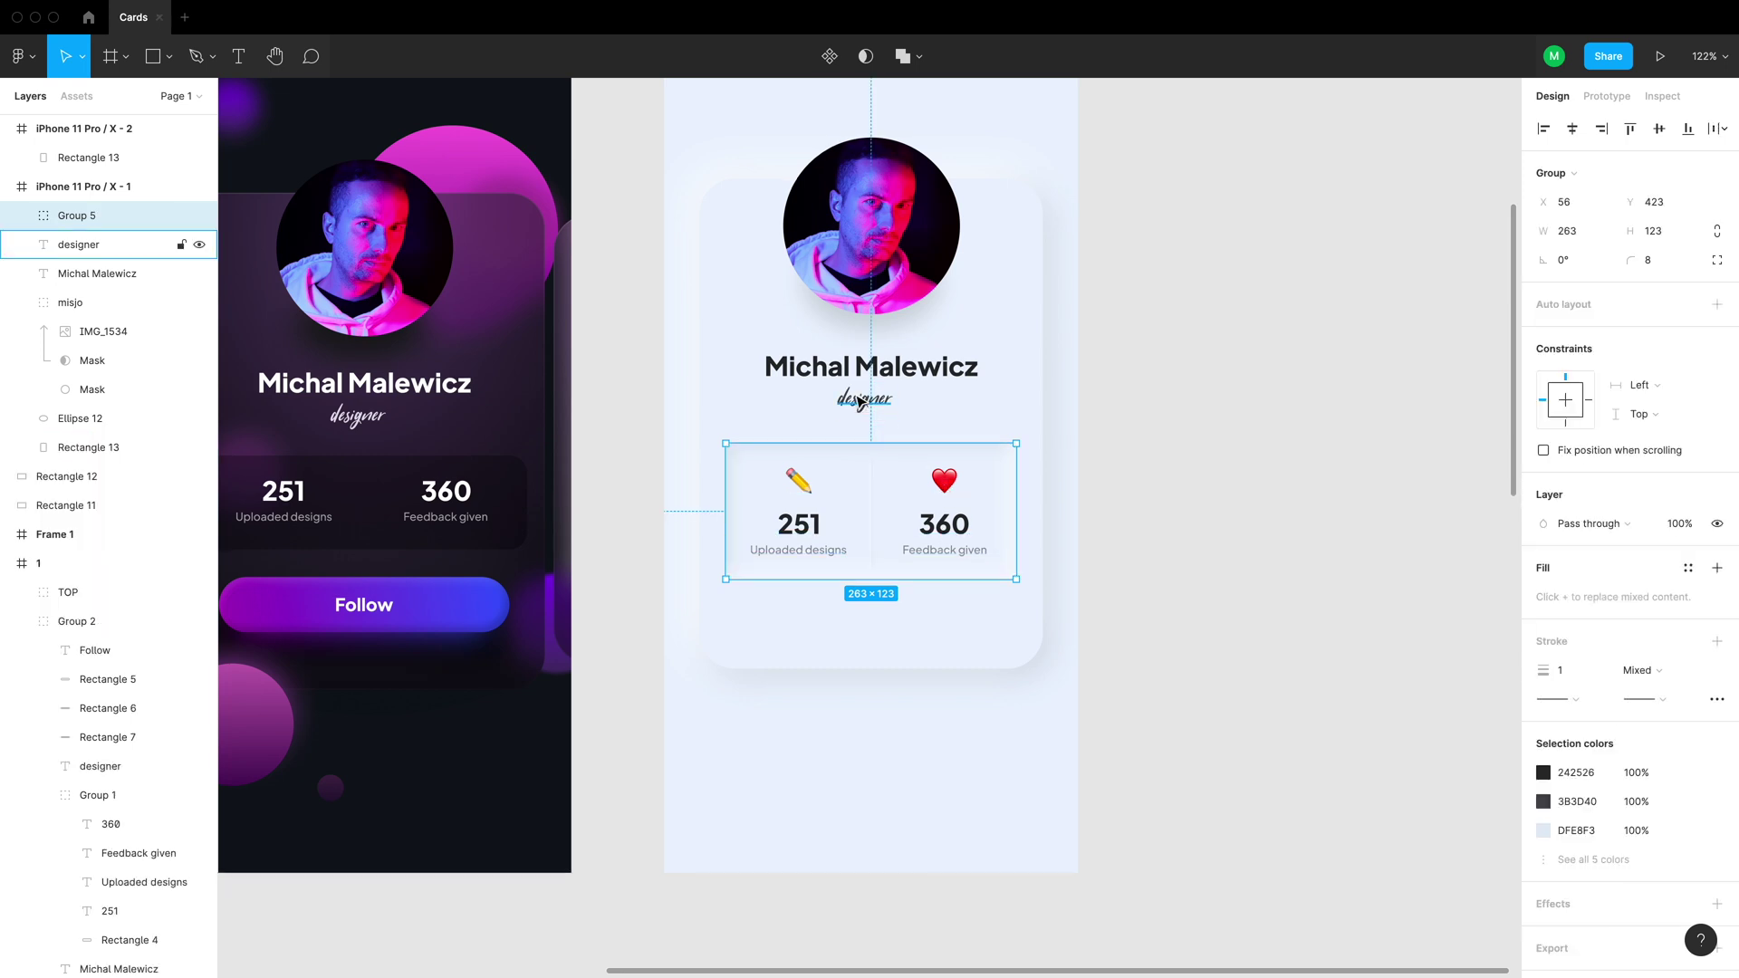
Nudge the grouped stats panel slightly upward, closer to the designer subtitle
{"action": "key", "text": "Up"}
{"action": "key", "text": "Up"}
{"action": "key", "text": "Up"}
{"action": "key", "text": "Up"}
{"action": "left_click", "coordinate": [1304, 643]}
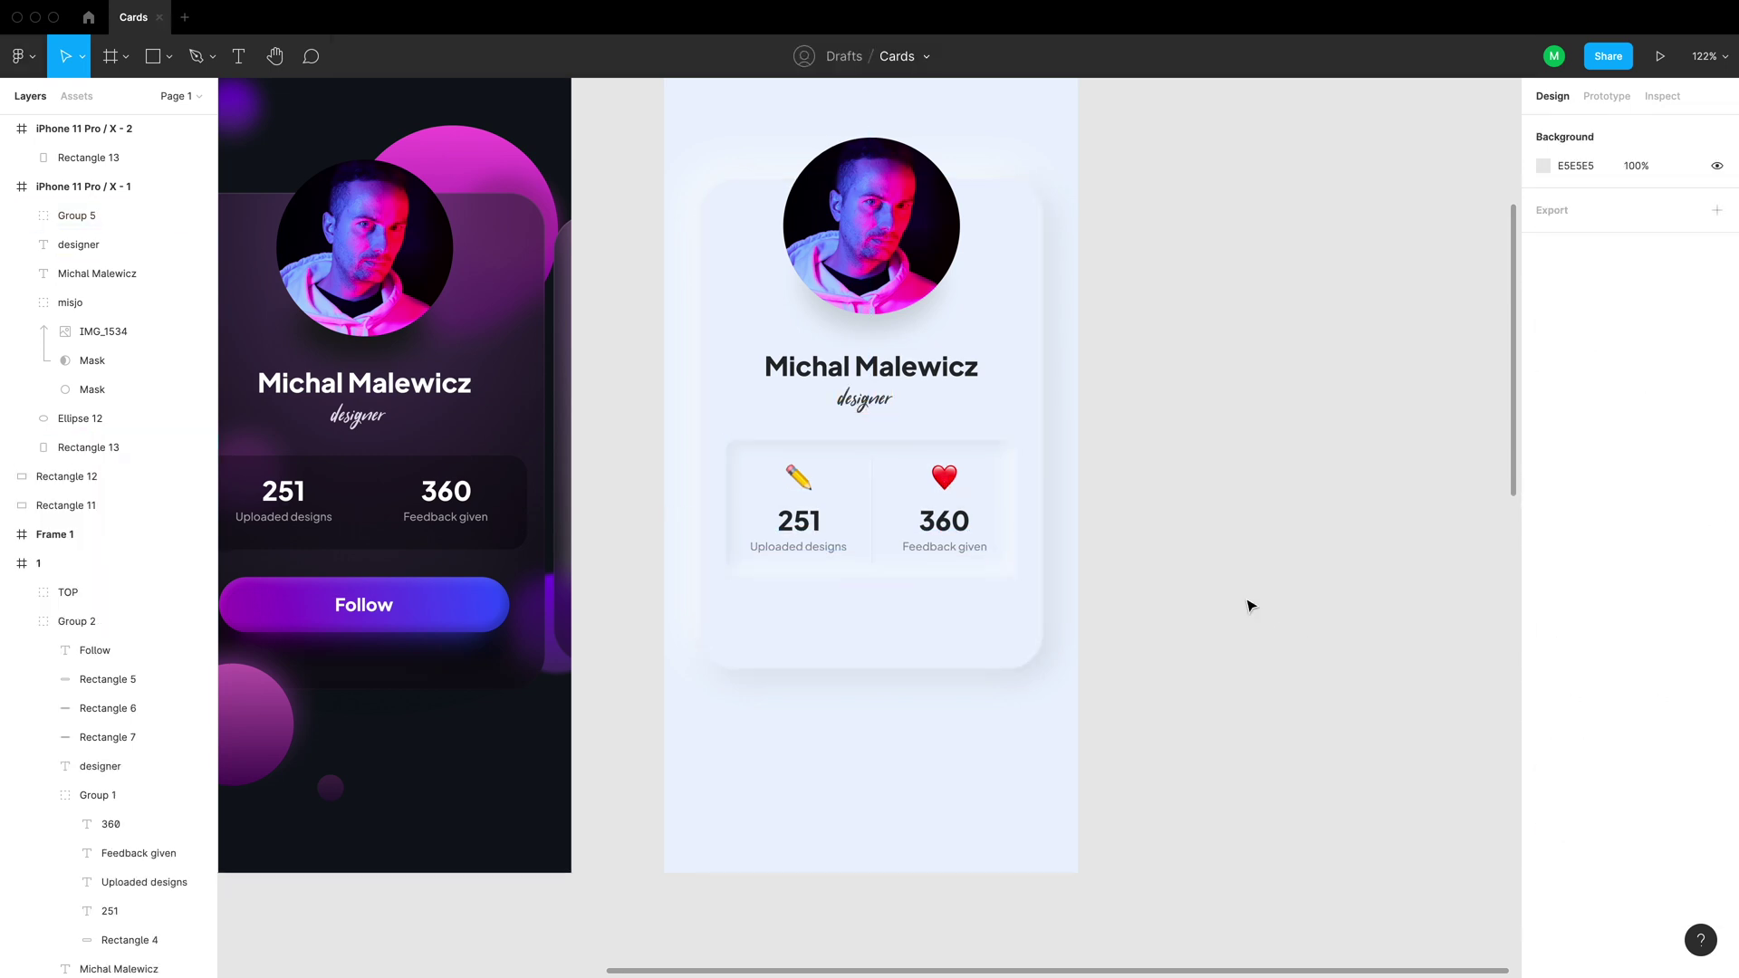
{"action": "left_click", "coordinate": [892, 371]}
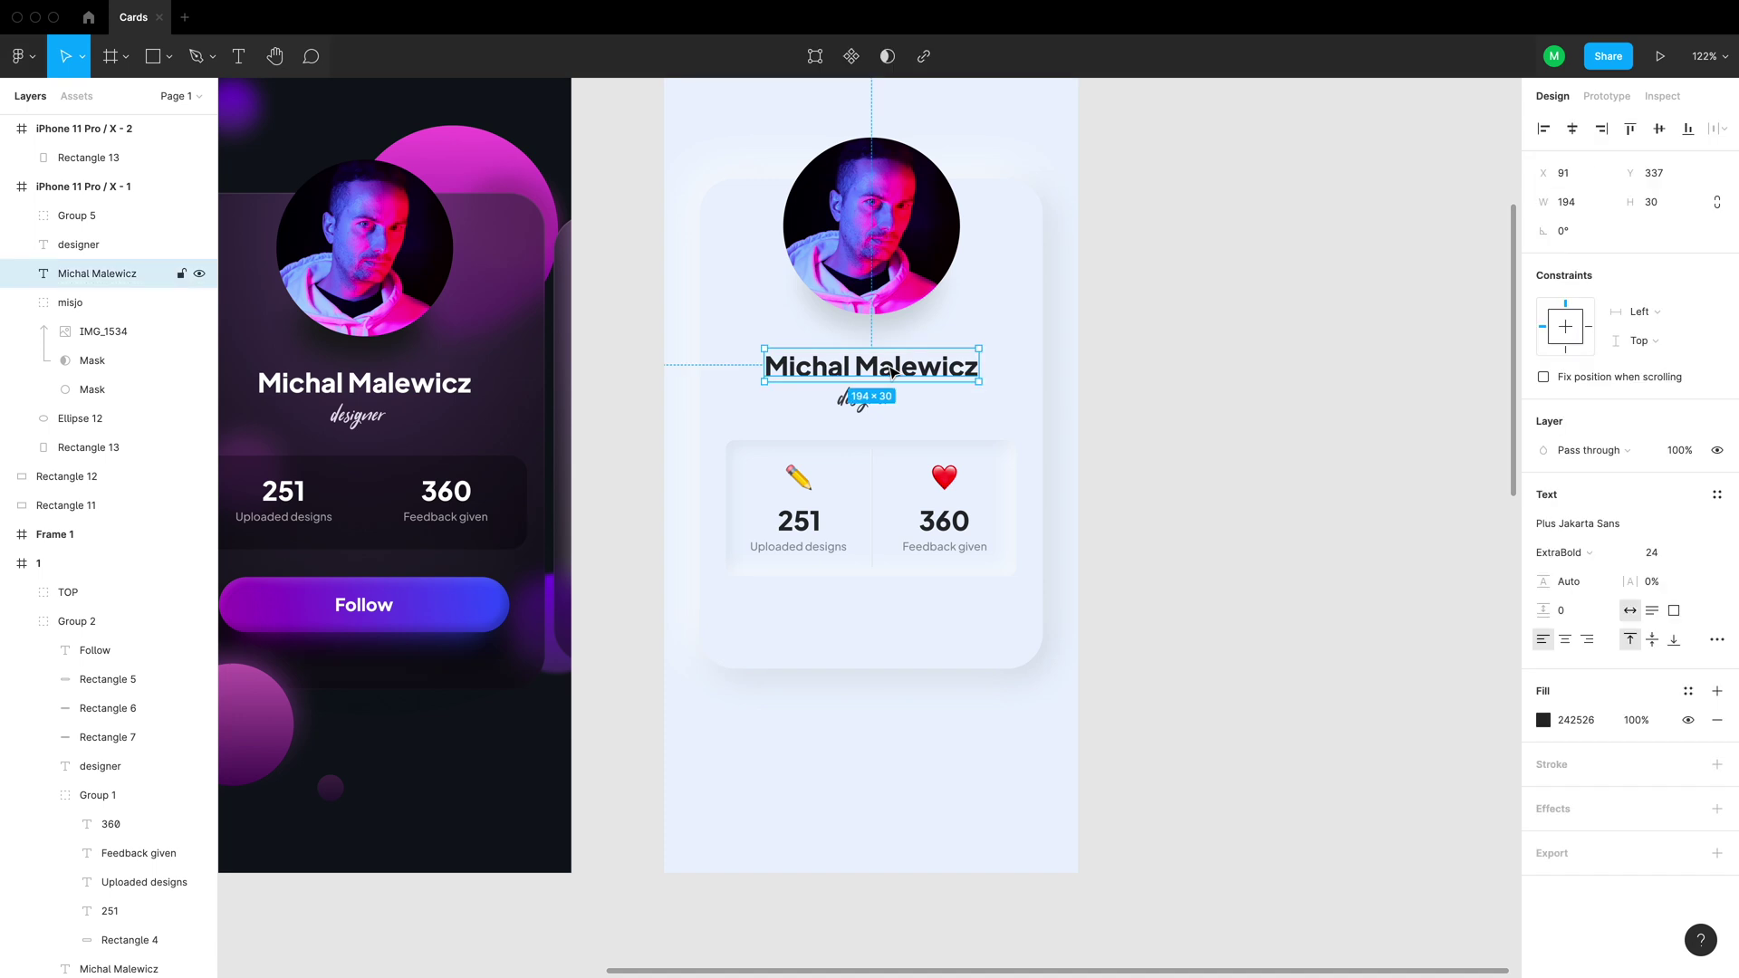
{"action": "left_click", "coordinate": [1177, 499]}
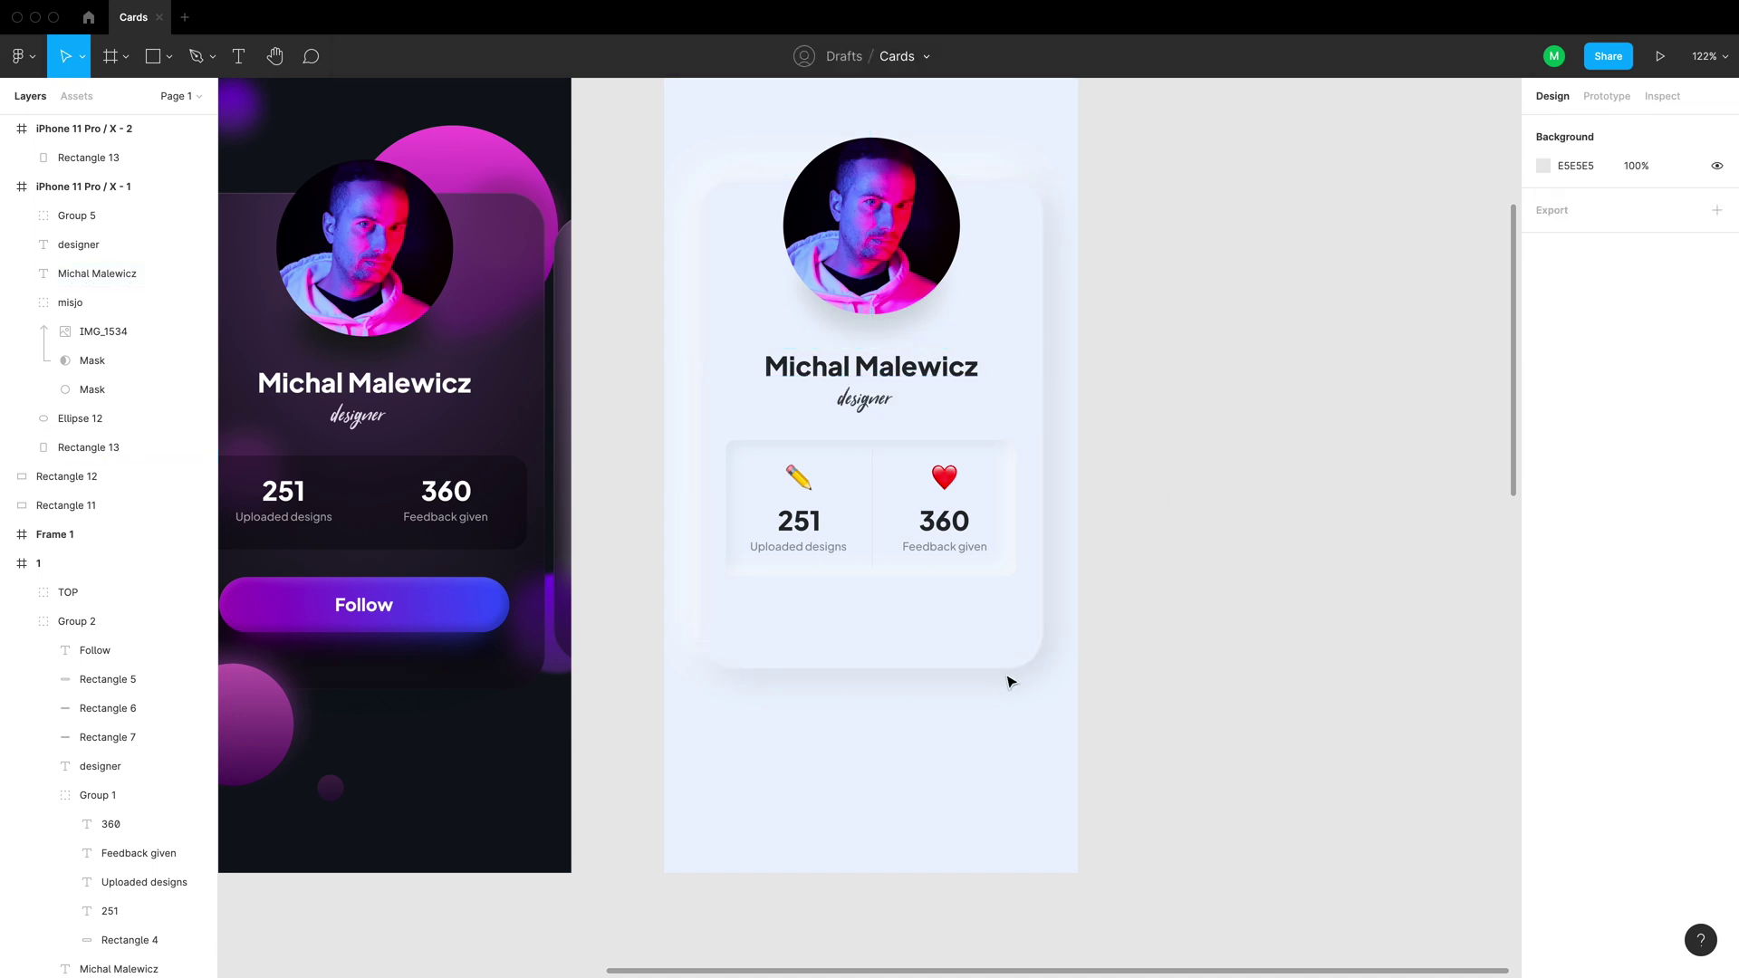
Extend the light card downward to a height of 464 px to make room for a button
{"action": "left_click", "coordinate": [879, 654]}
{"action": "key", "text": "super+shift+Down"}
{"action": "key", "text": "super+shift+Down"}
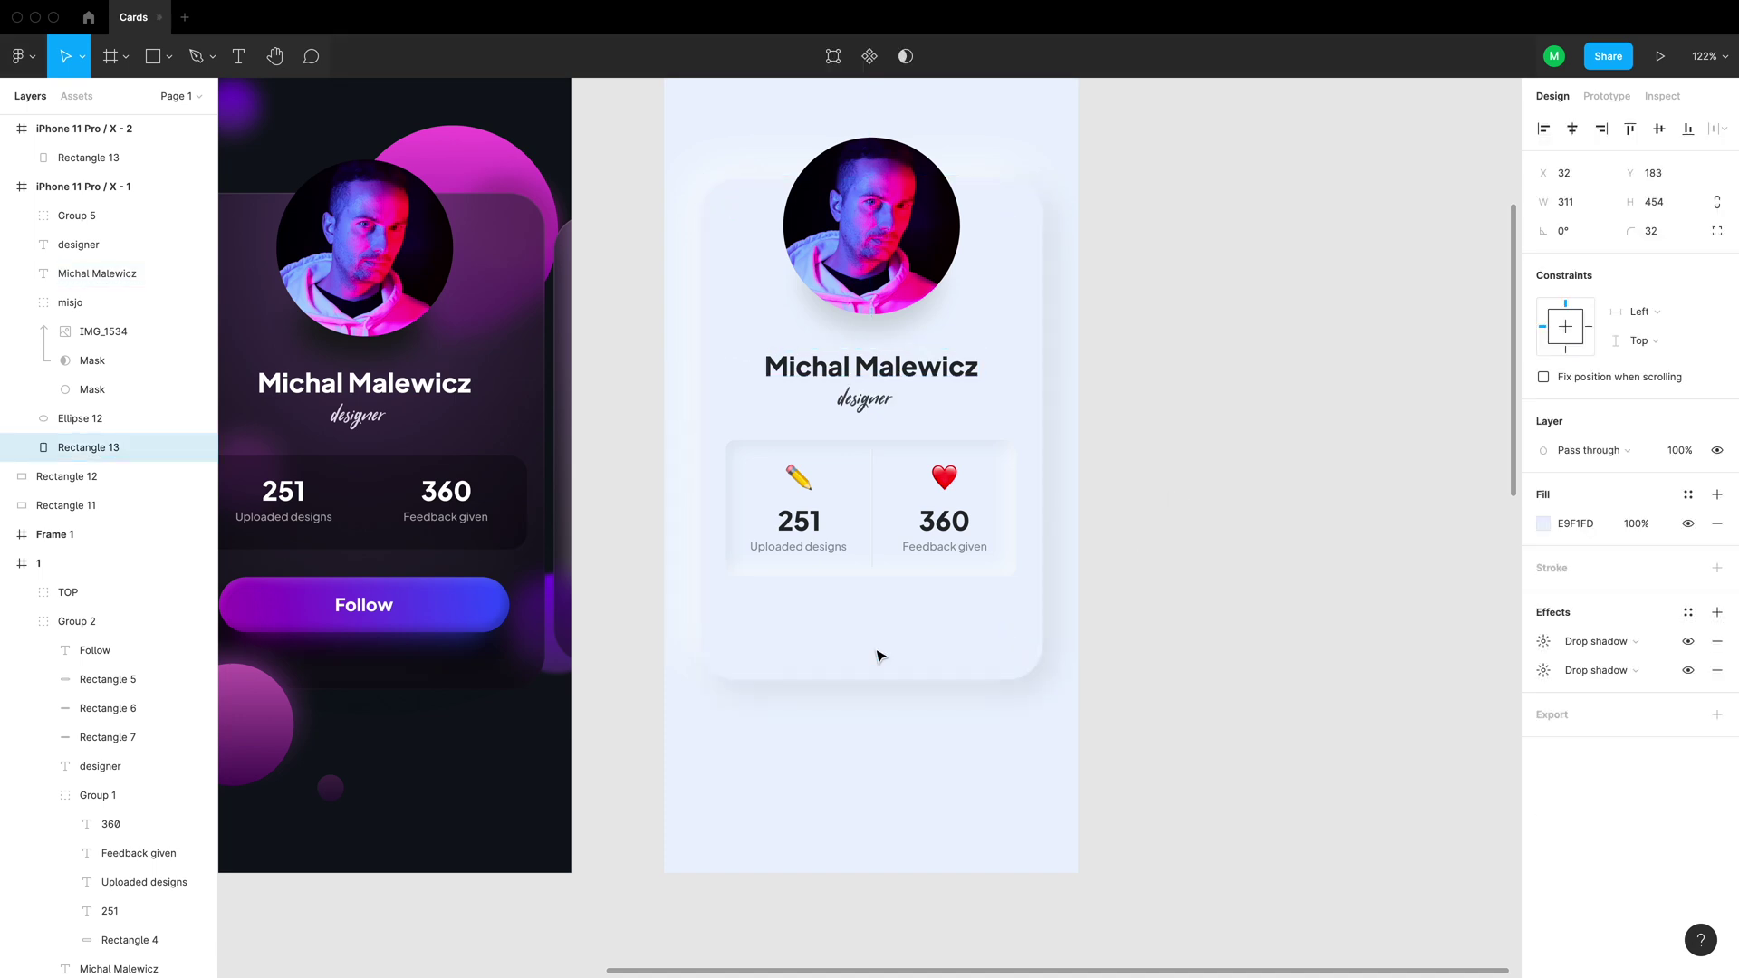
Add a 263 × 50 px button rectangle below the stats panel at X 56, Y 568, matching the panel's width
{"action": "key", "text": "r"}
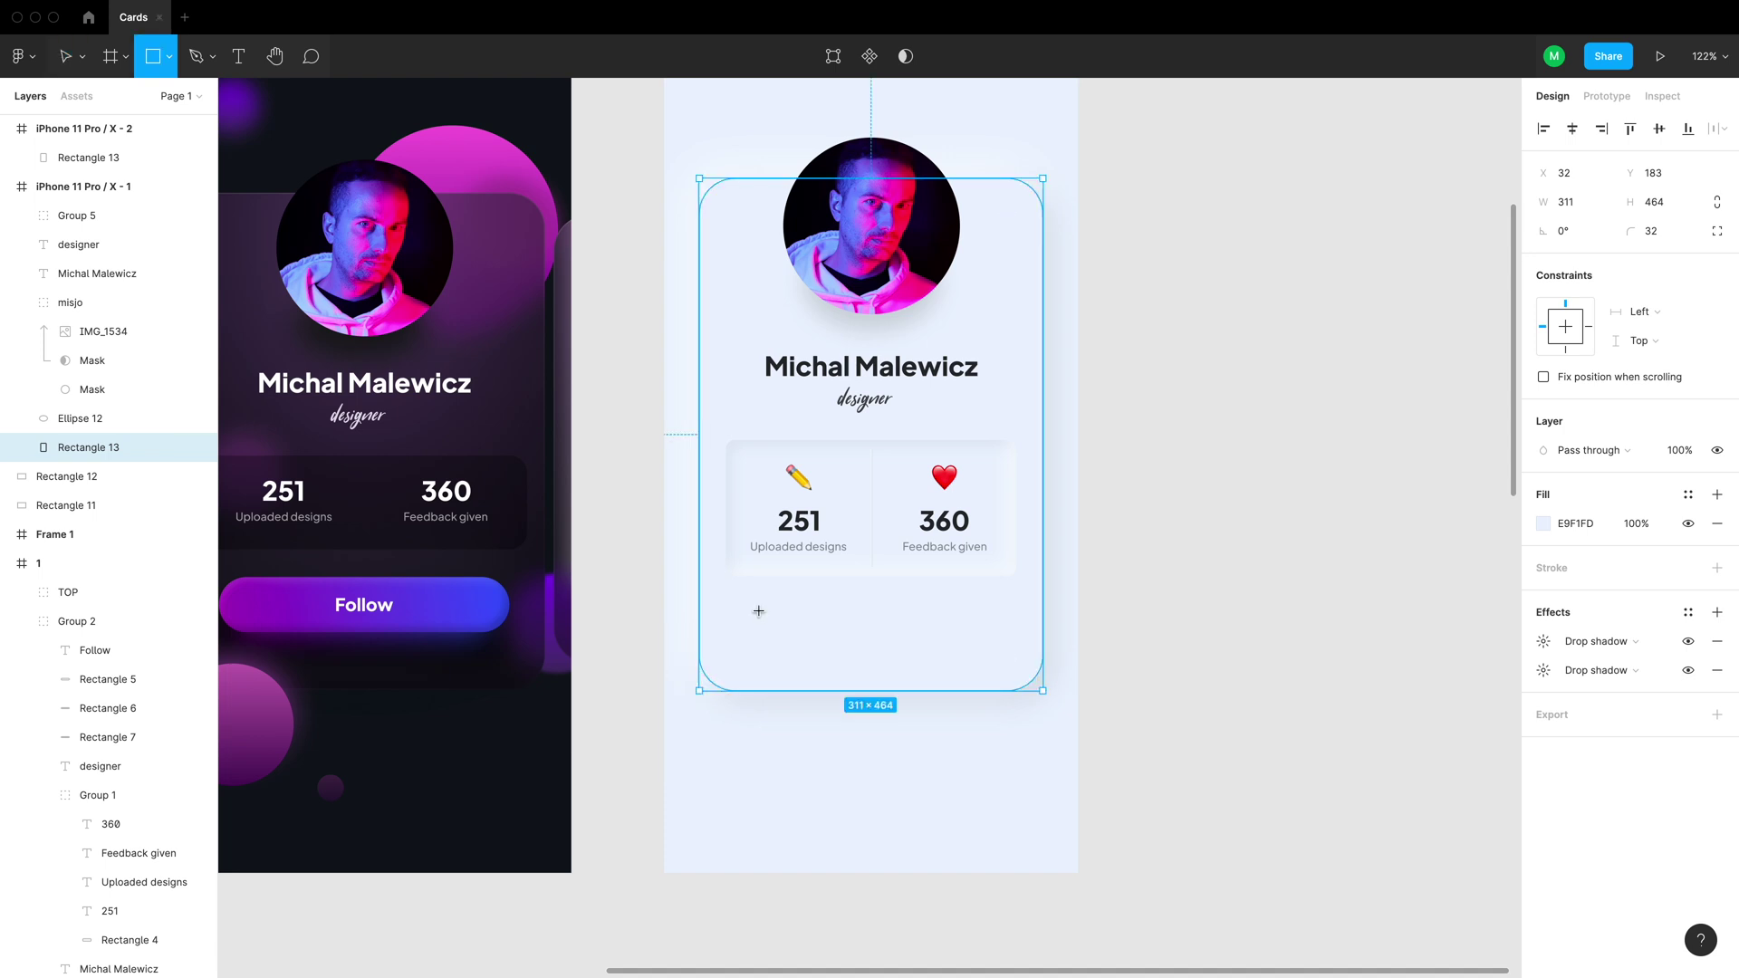
{"action": "mouse_move", "coordinate": [729, 604]}
{"action": "left_mouse_down"}
{"action": "mouse_move", "coordinate": [918, 667]}
{"action": "mouse_move", "coordinate": [1019, 664]}
{"action": "left_mouse_up"}
{"action": "key", "text": "alt"}
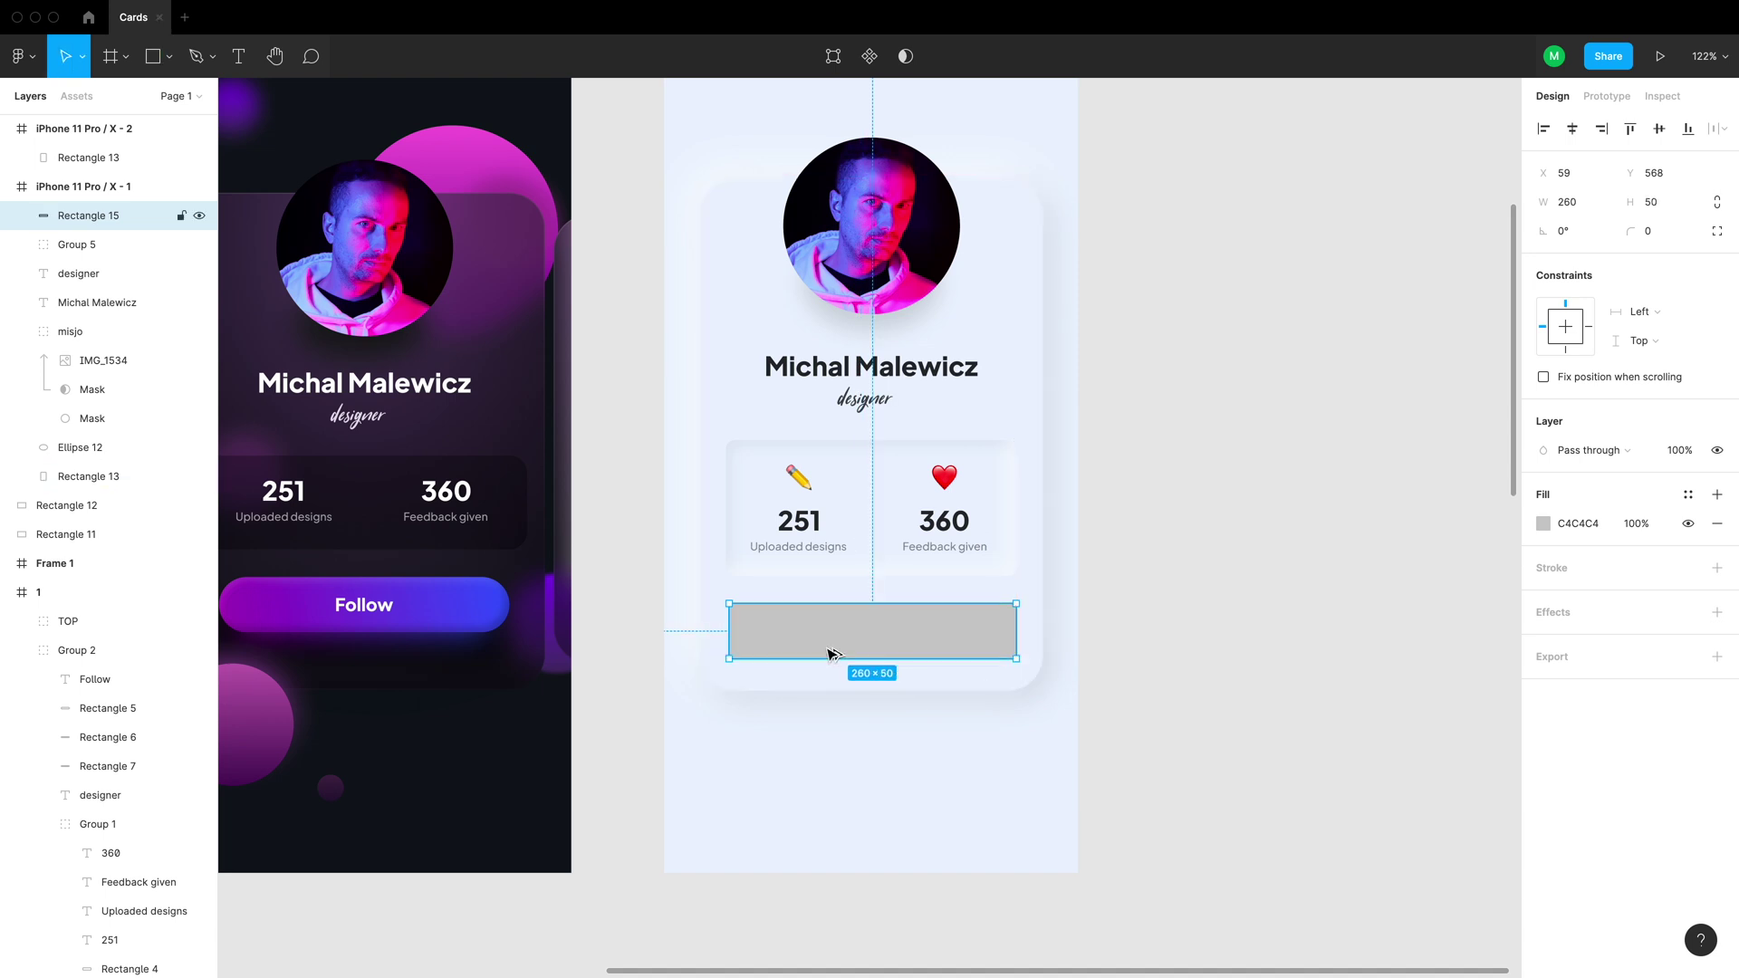
{"action": "left_click_drag", "start_coordinate": [712, 645], "coordinate": [711, 645]}
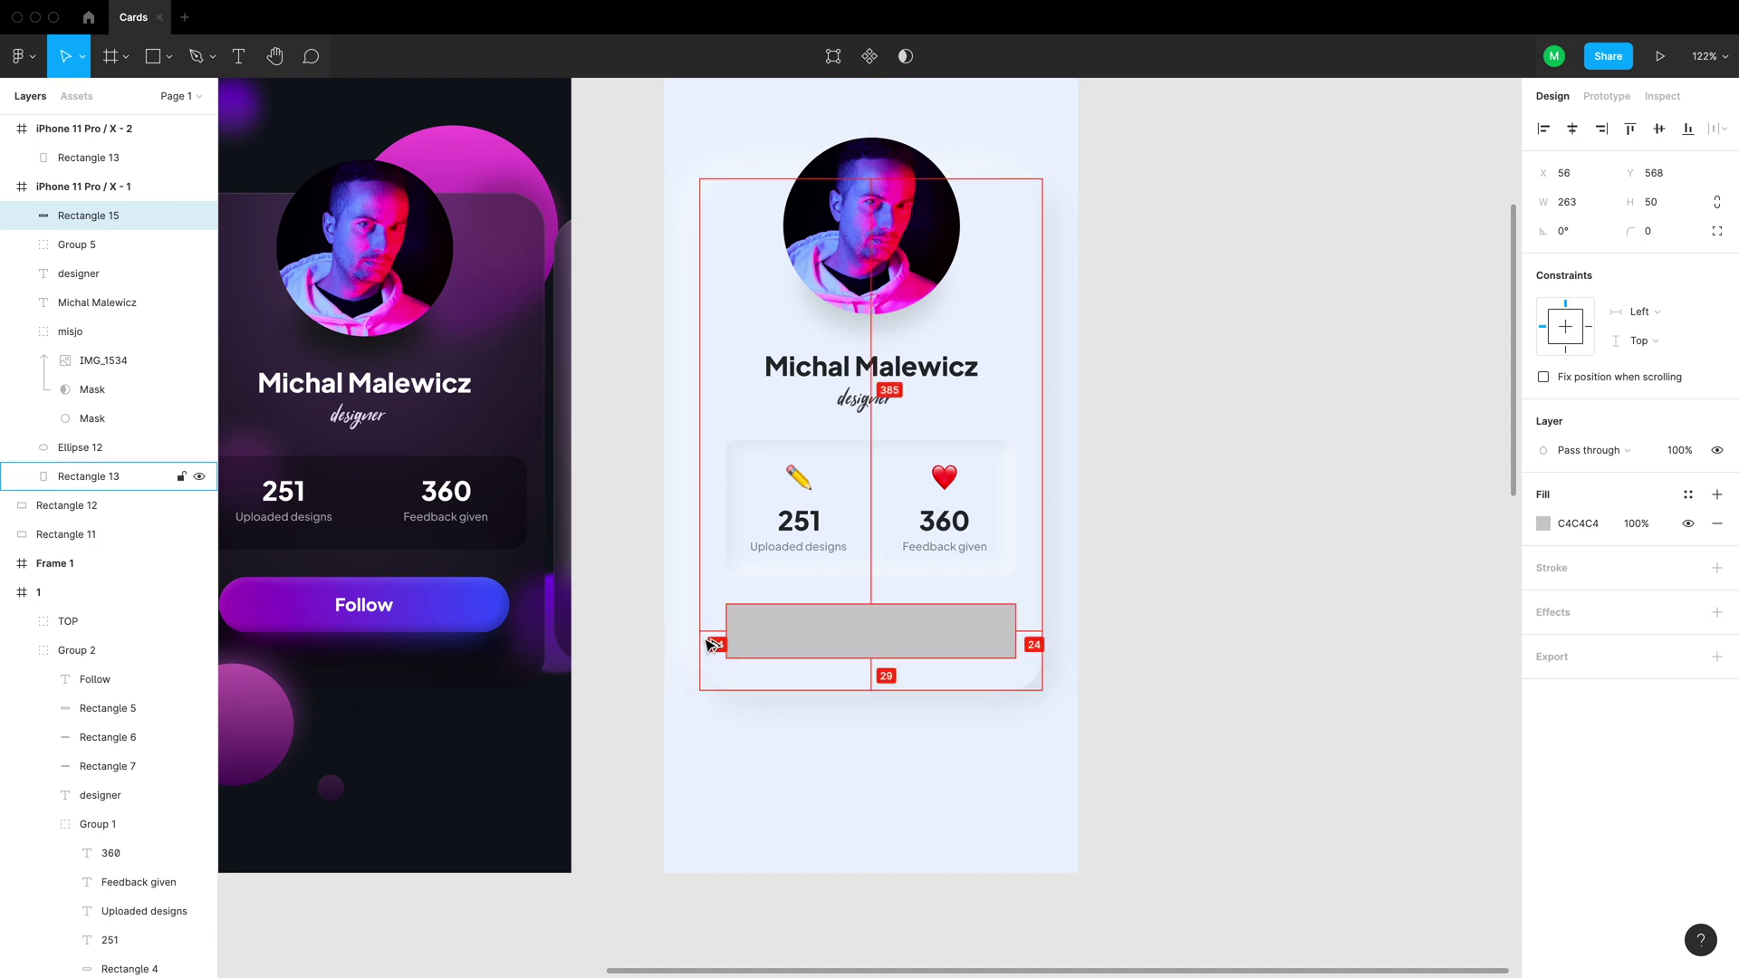
Shorten the card to 459 px high so the margin under the button rectangle matches its side margins
{"action": "left_click", "coordinate": [779, 681]}
{"action": "key", "text": "super+Up"}
{"action": "key", "text": "super+Up"}
{"action": "key", "text": "super+Up"}
{"action": "key", "text": "alt"}
{"action": "key", "text": "super+Up"}
{"action": "key", "text": "super+Up"}
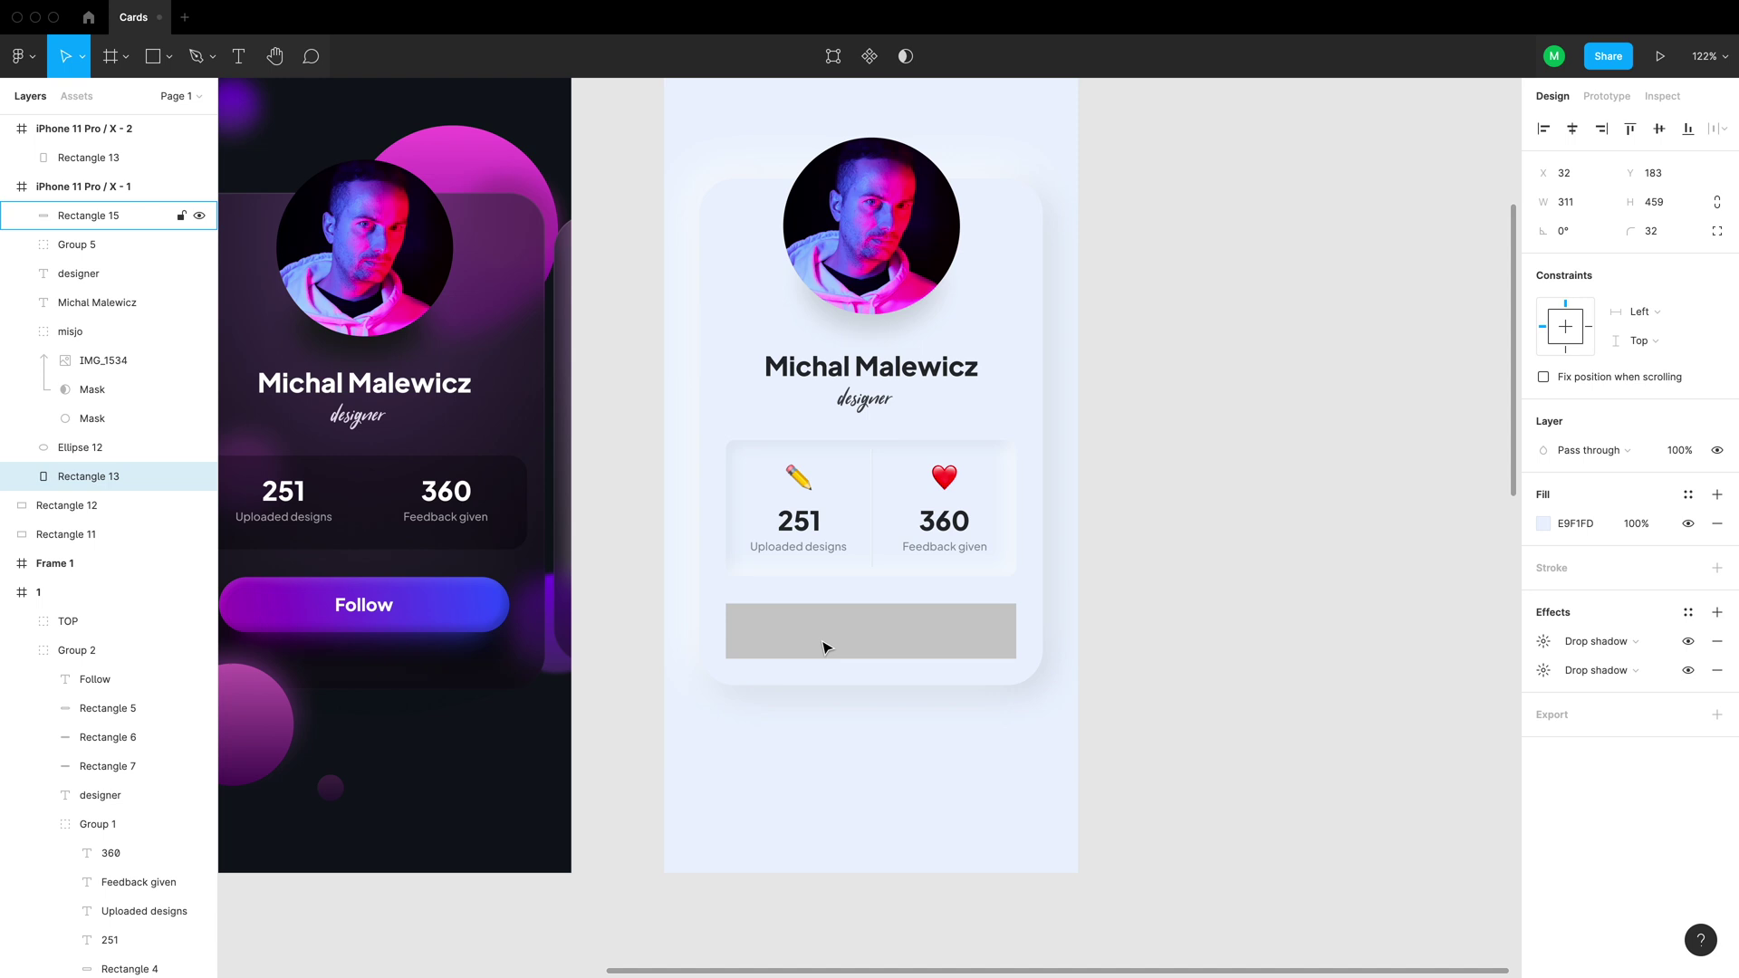
{"action": "key", "text": "alt"}
{"action": "left_click", "coordinate": [1287, 666]}
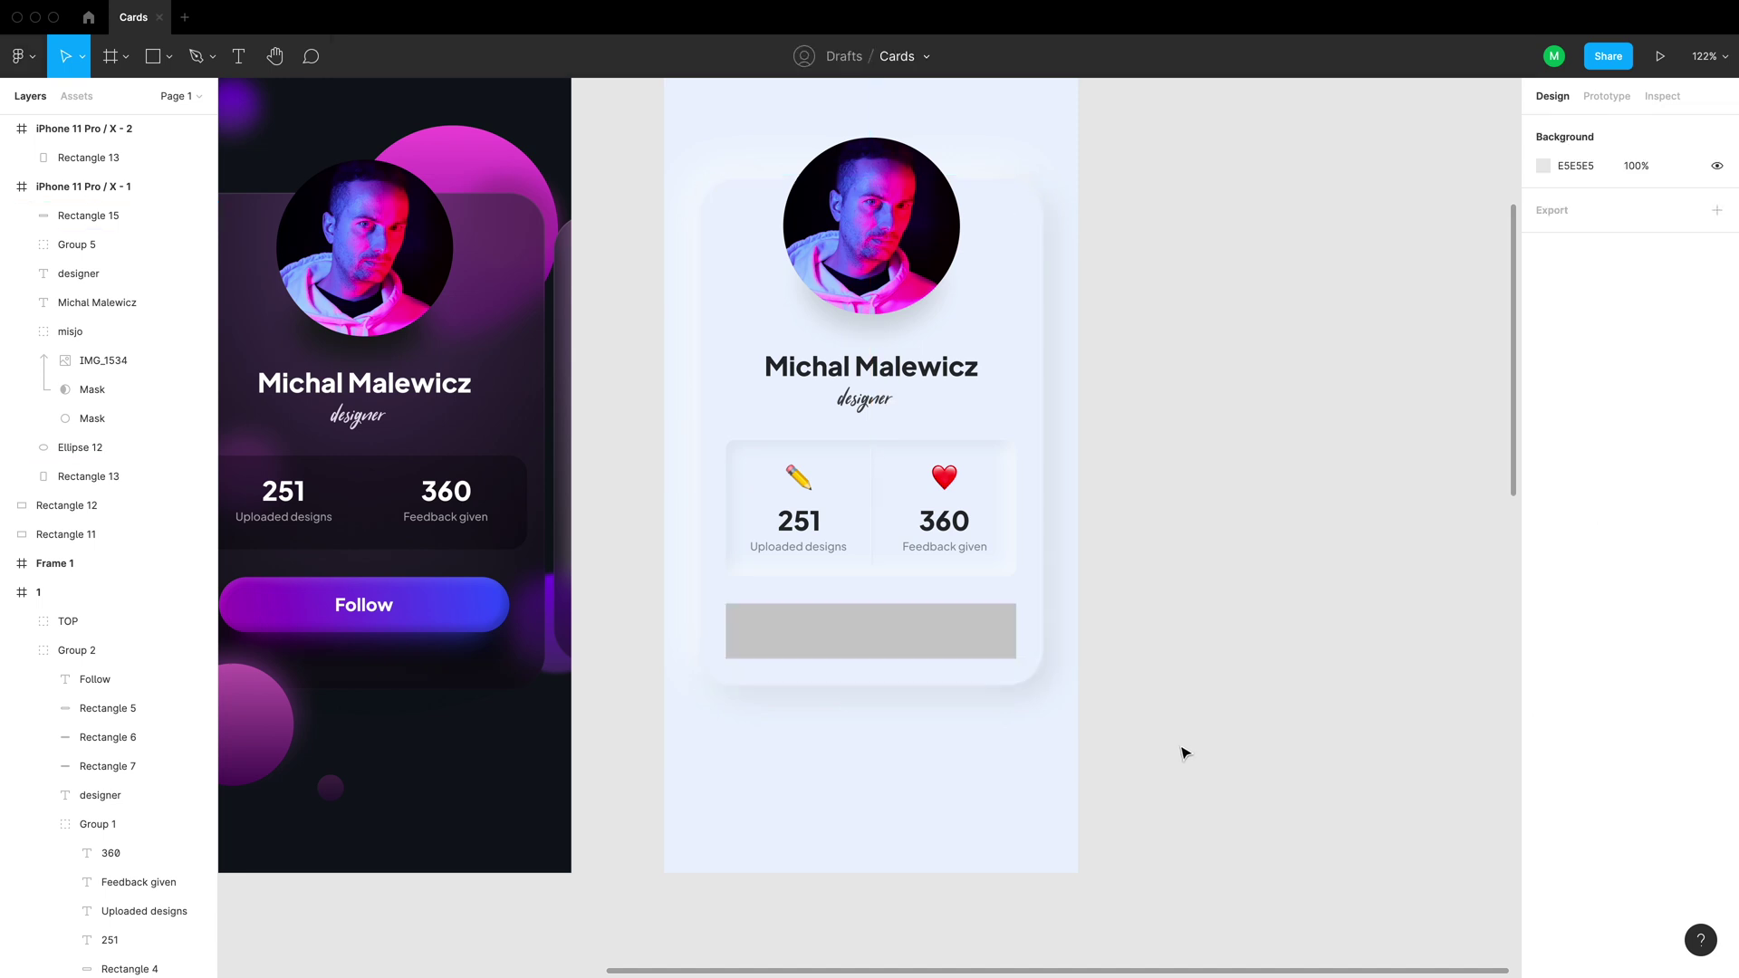
Copy the card's properties and paste its fill, corner radius and drop shadows onto the button rectangle
{"action": "left_click", "coordinate": [875, 649]}
{"action": "left_click", "coordinate": [997, 686]}
{"action": "right_click", "coordinate": [997, 686]}
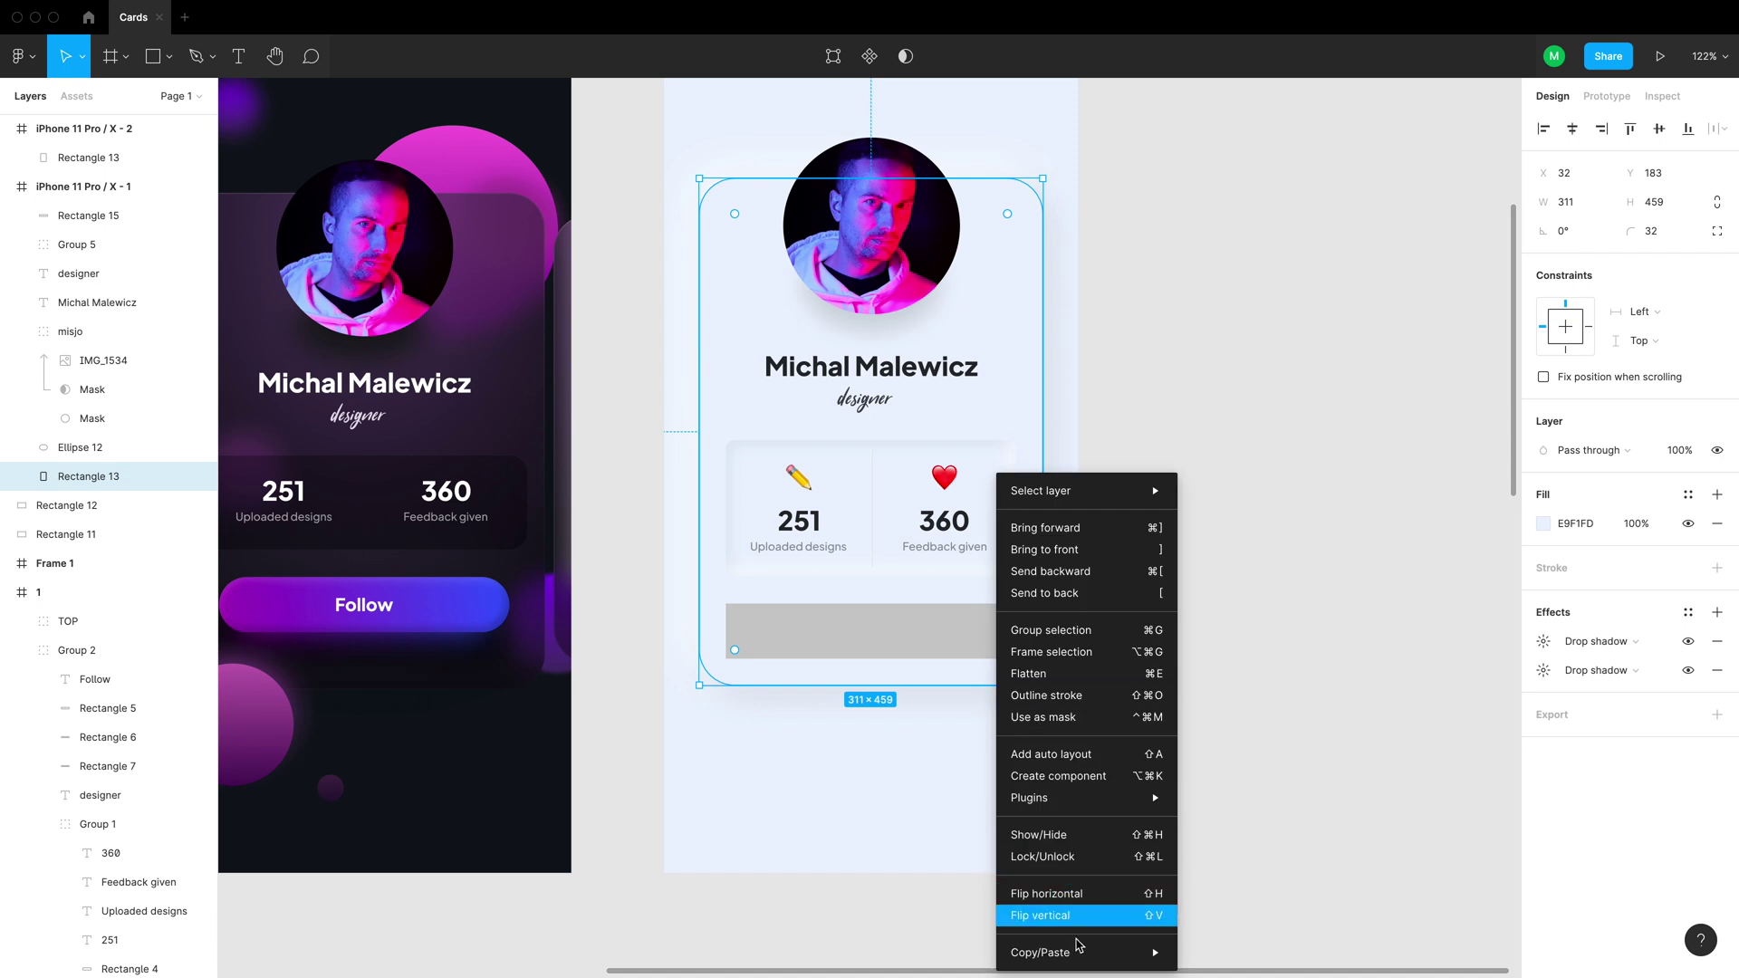
{"action": "mouse_move", "coordinate": [1079, 950]}
{"action": "left_click", "coordinate": [1237, 948]}
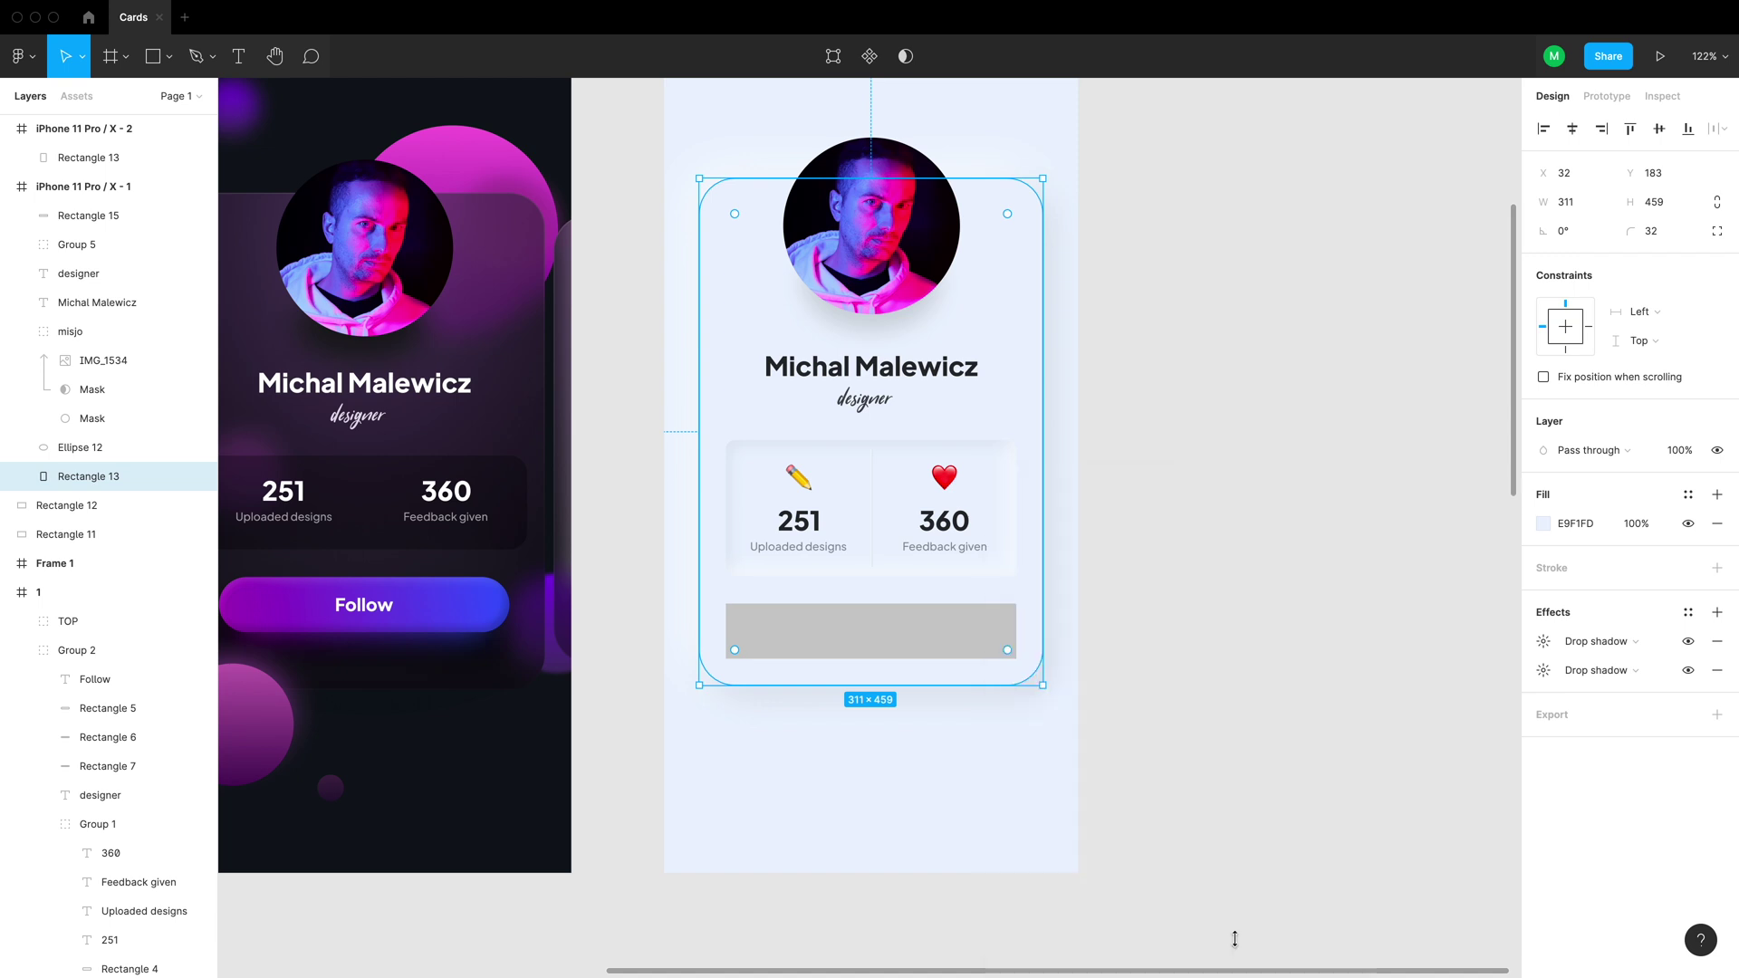
{"action": "right_click", "coordinate": [901, 630], "text": "super"}
{"action": "left_click", "coordinate": [856, 625]}
{"action": "right_click", "coordinate": [855, 625]}
{"action": "mouse_move", "coordinate": [947, 953]}
{"action": "left_click", "coordinate": [1051, 951]}
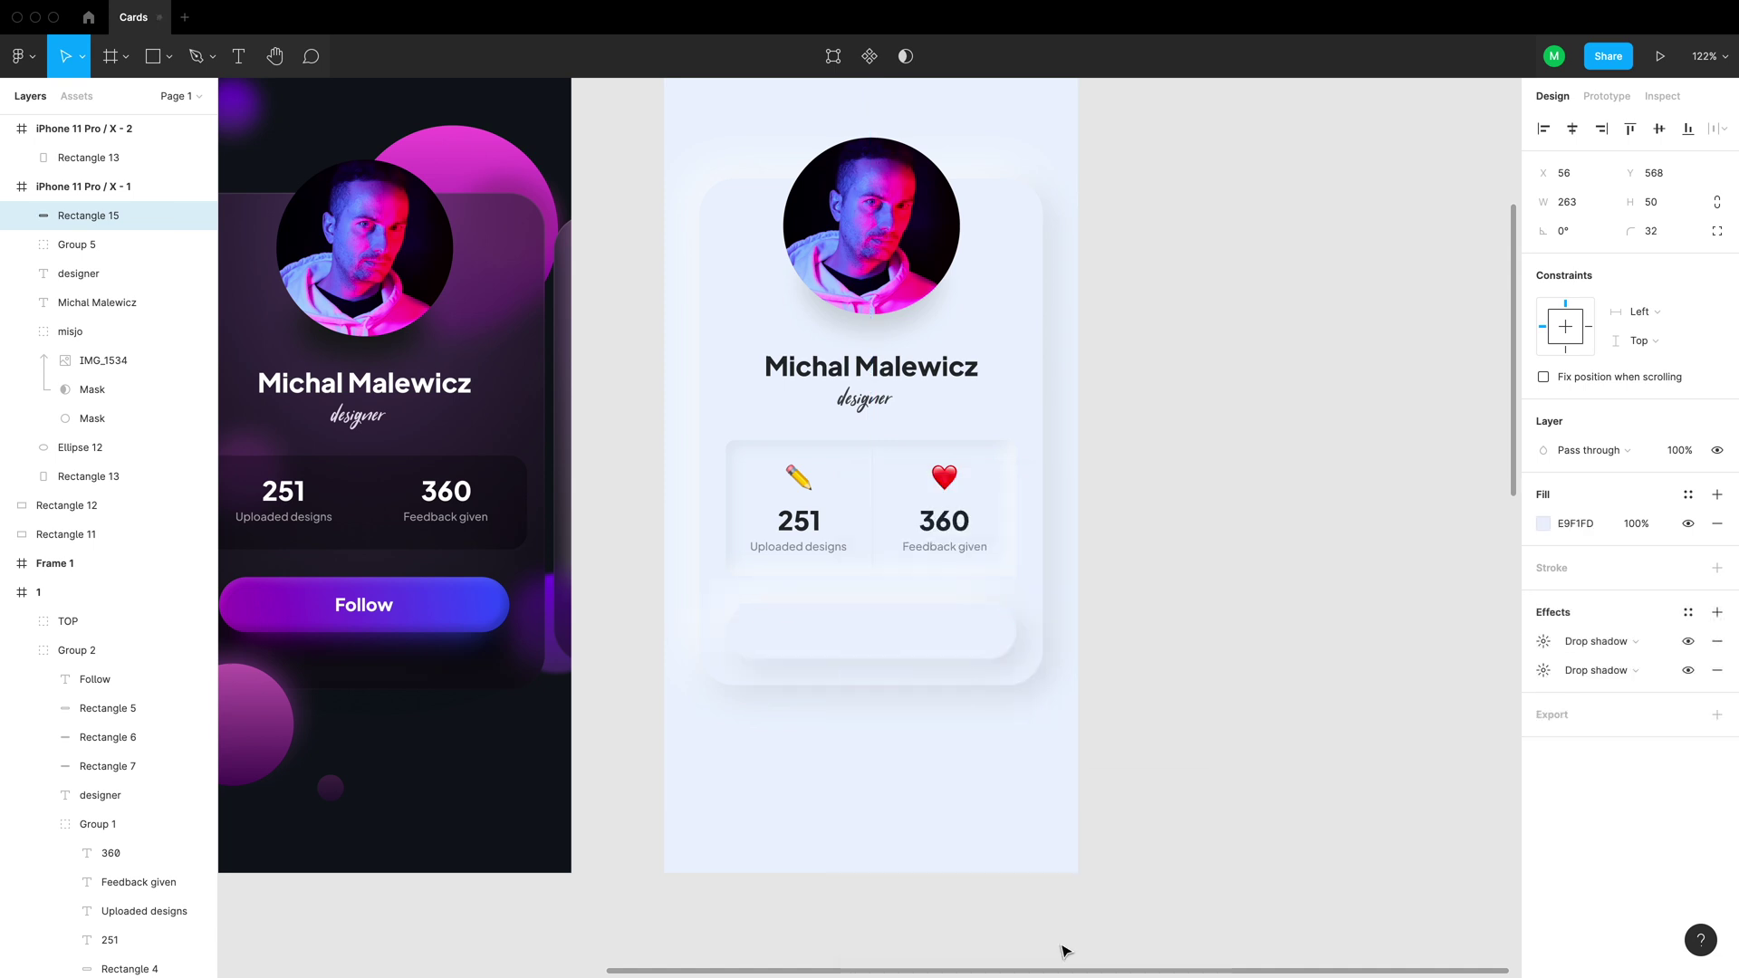
Set the button rectangle's corner radius to 13
{"action": "left_click", "coordinate": [1205, 644]}
{"action": "left_click", "coordinate": [1066, 603], "text": "alt"}
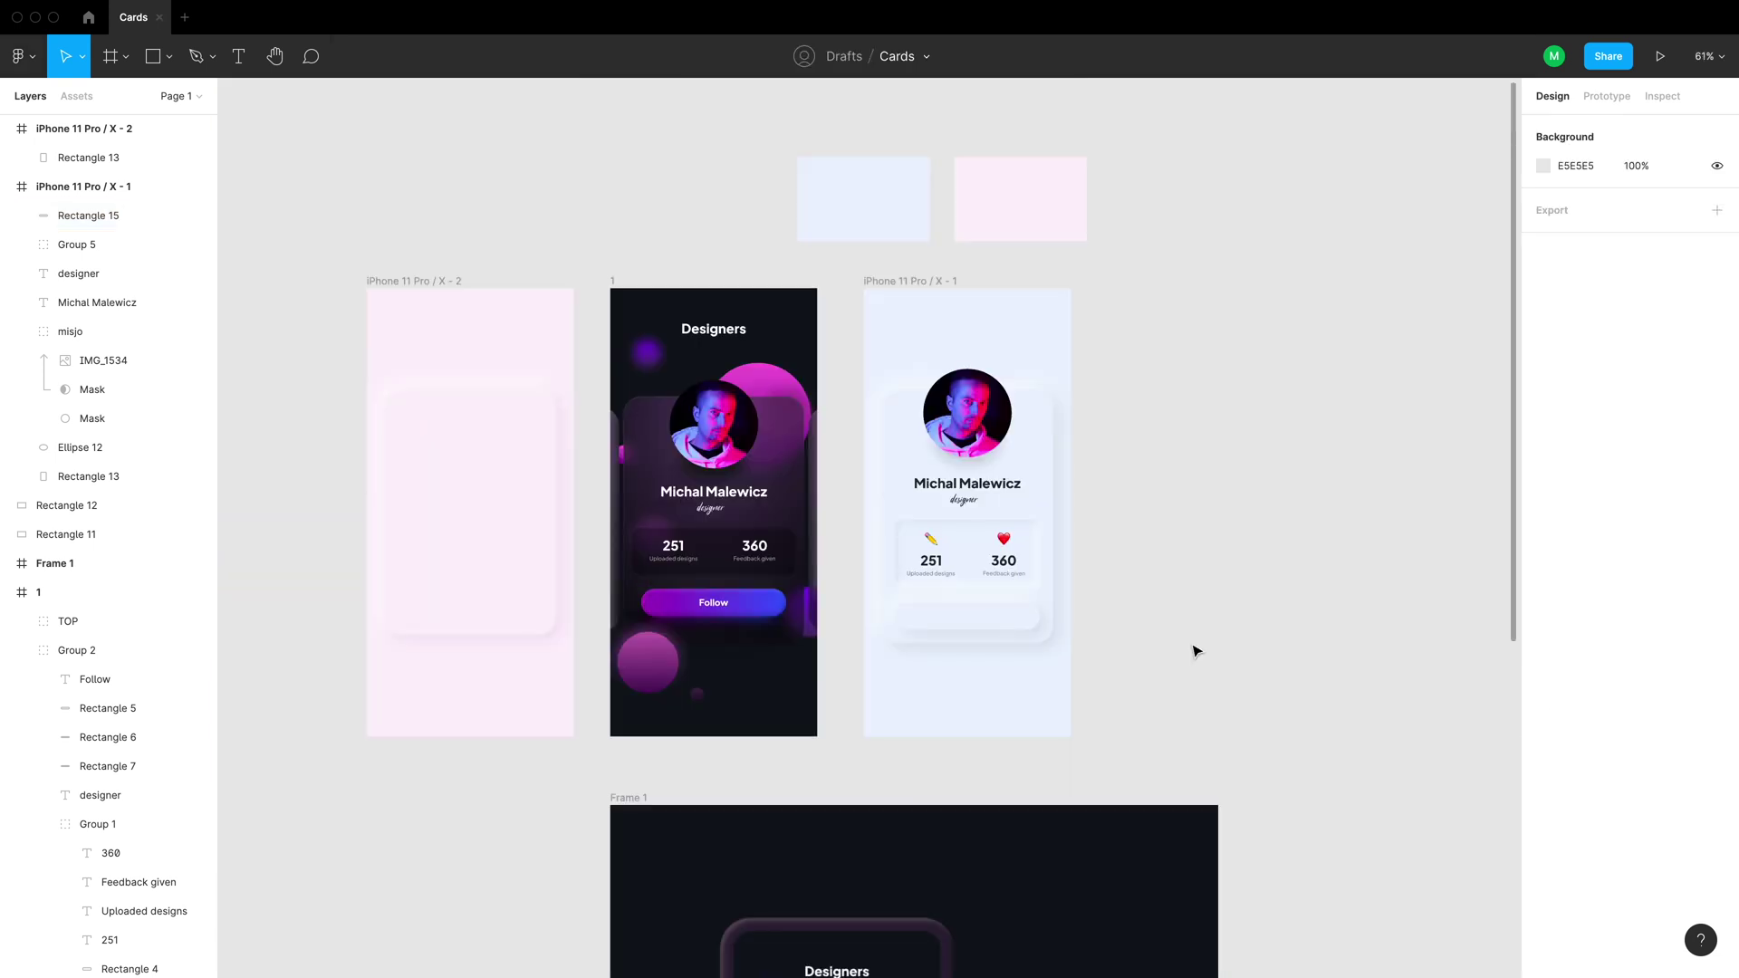
{"action": "left_click", "coordinate": [1043, 501]}
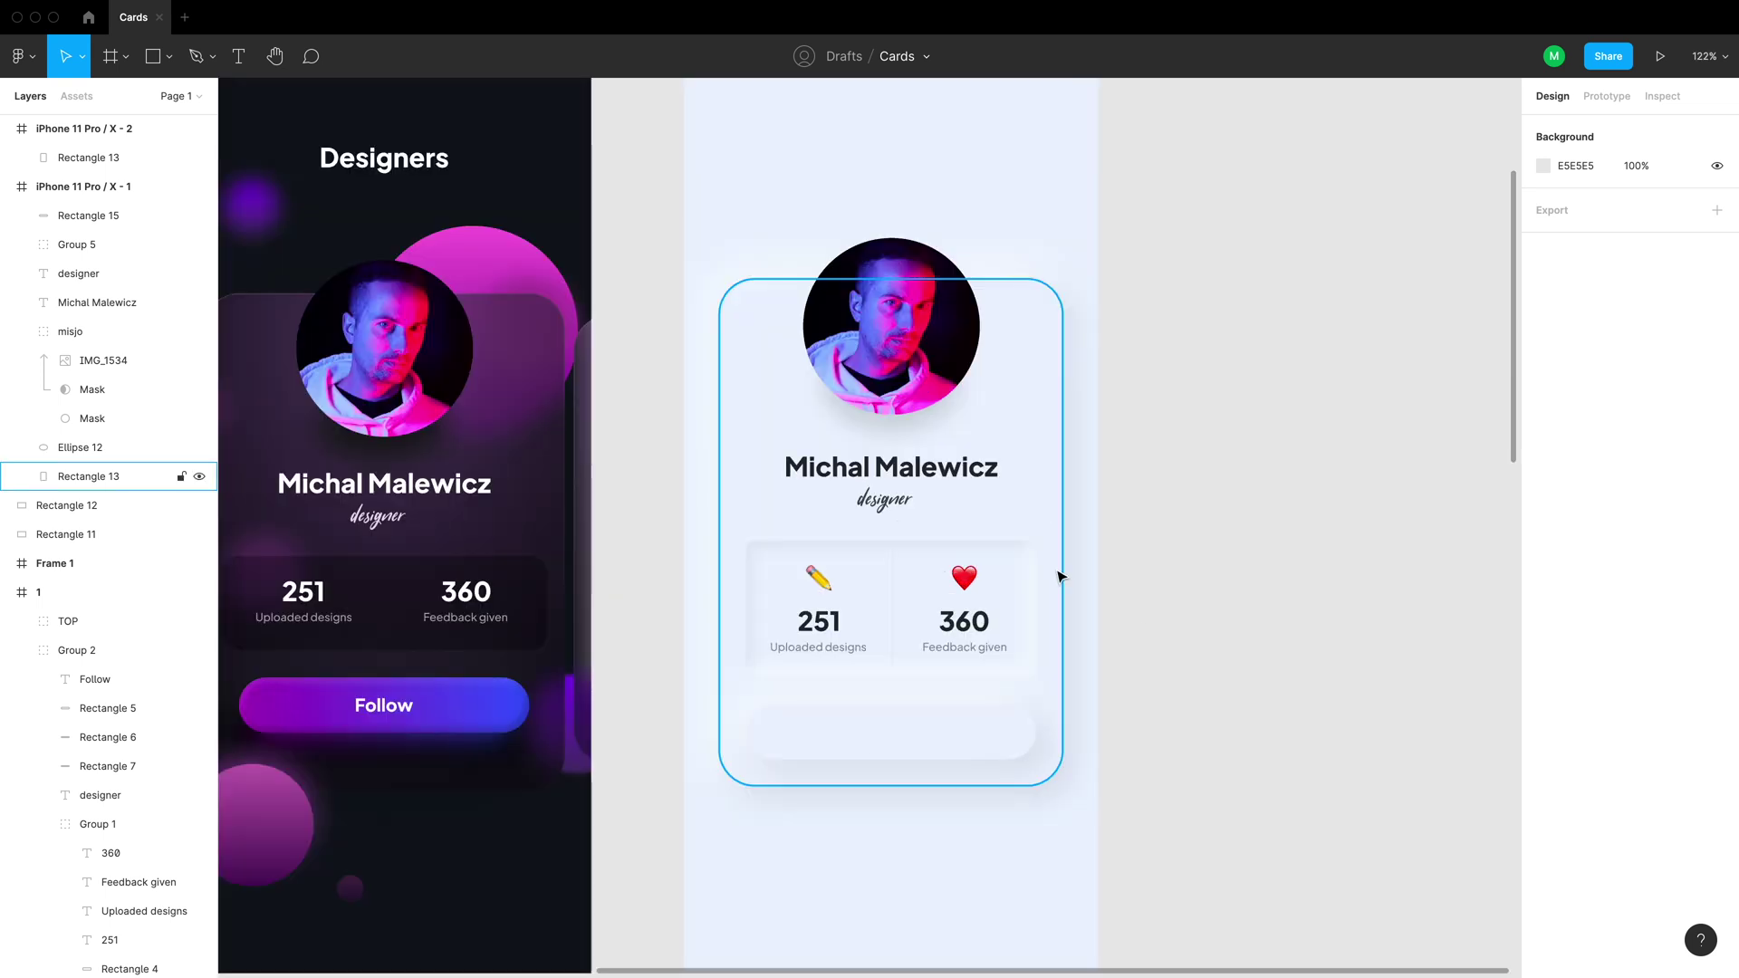
{"action": "left_click", "coordinate": [996, 752]}
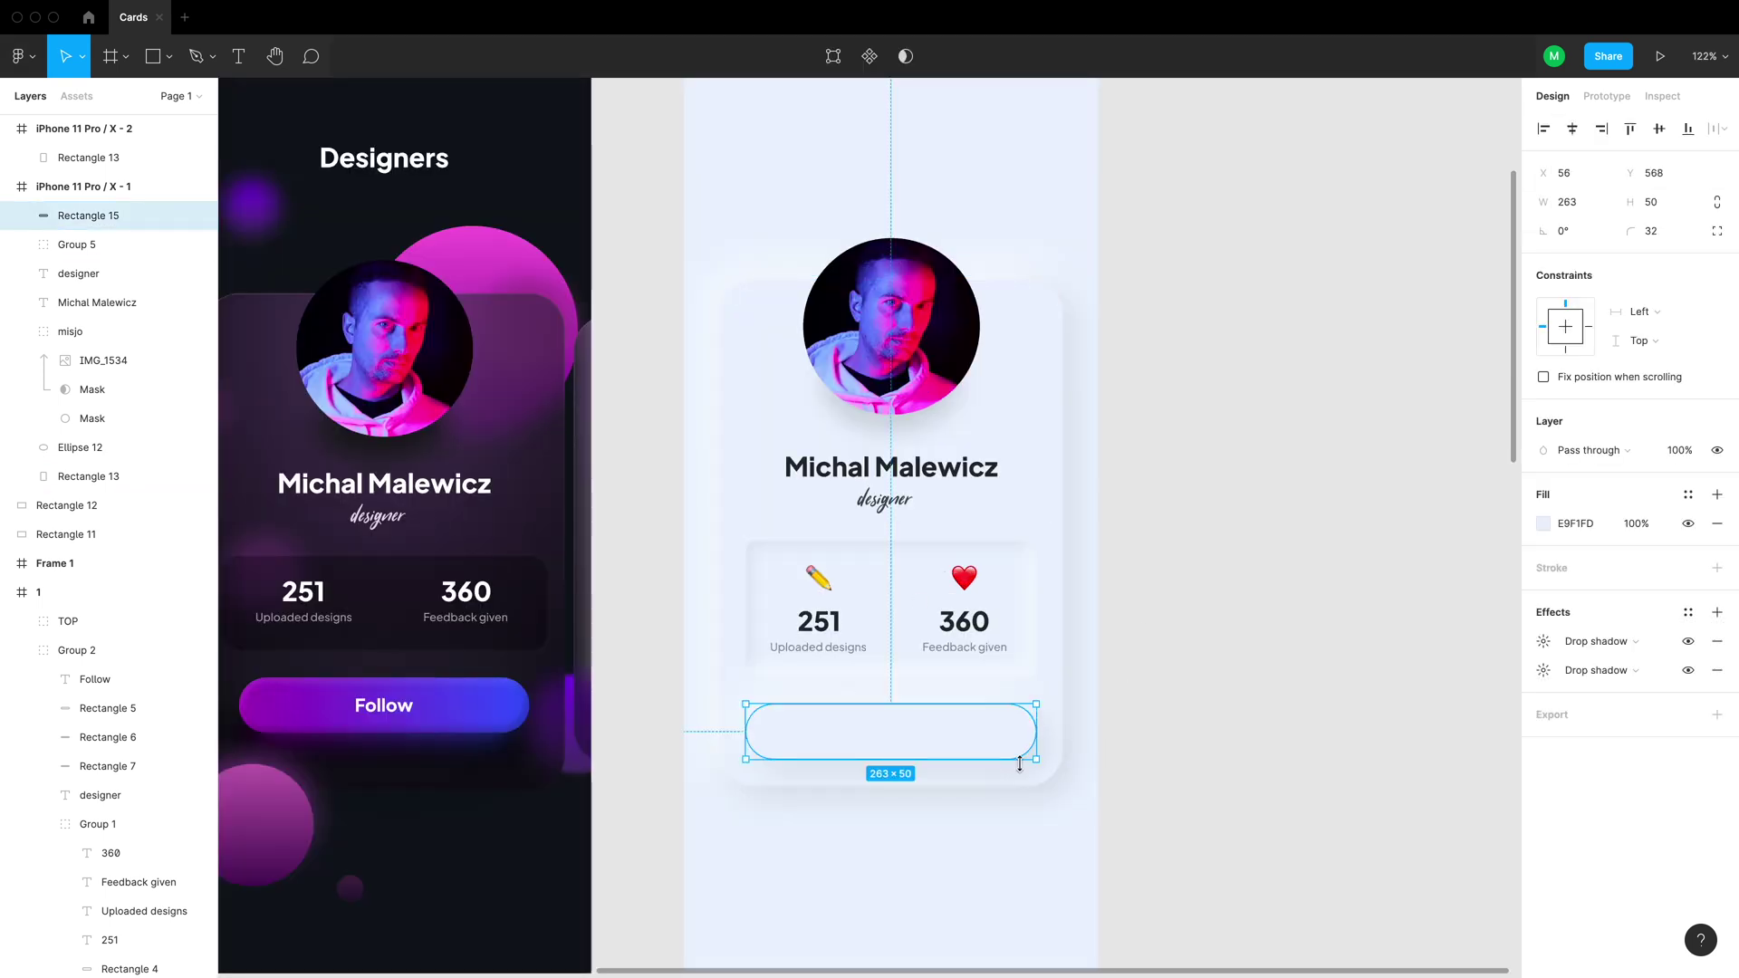
{"action": "left_click", "coordinate": [1032, 768]}
{"action": "left_click", "coordinate": [1033, 769]}
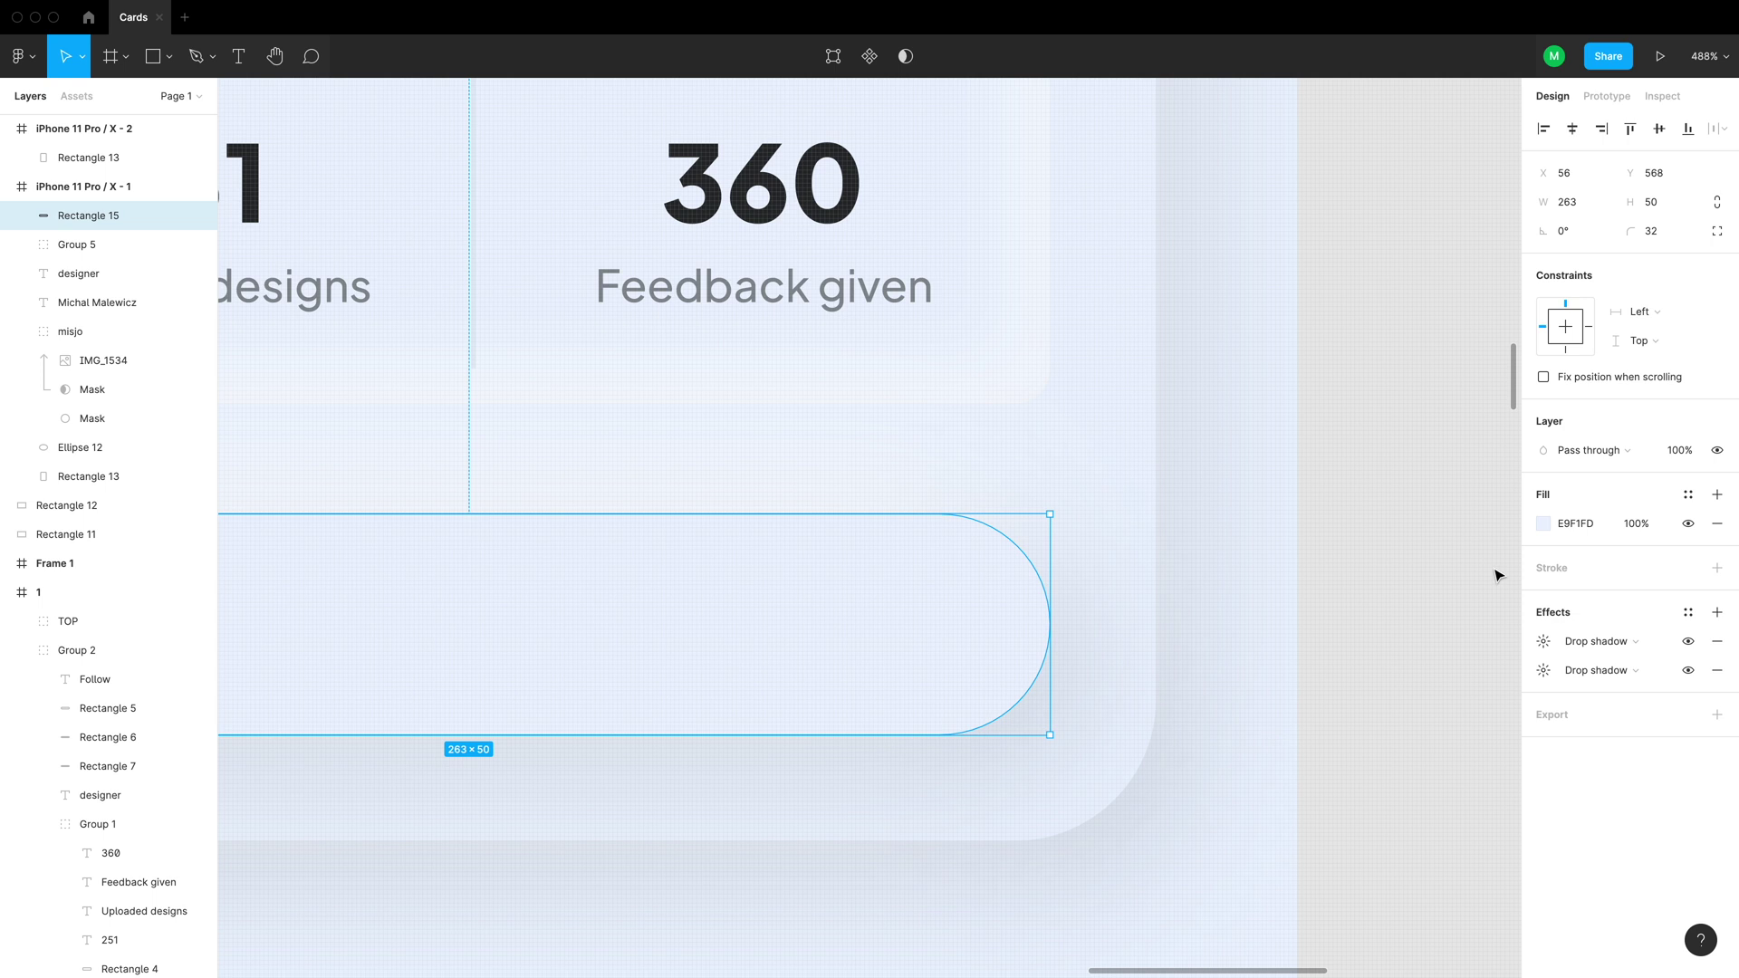
{"action": "left_click", "coordinate": [1664, 232]}
{"action": "type", "text": "12"}
{"action": "key", "text": "Return"}
{"action": "key", "text": "Up"}
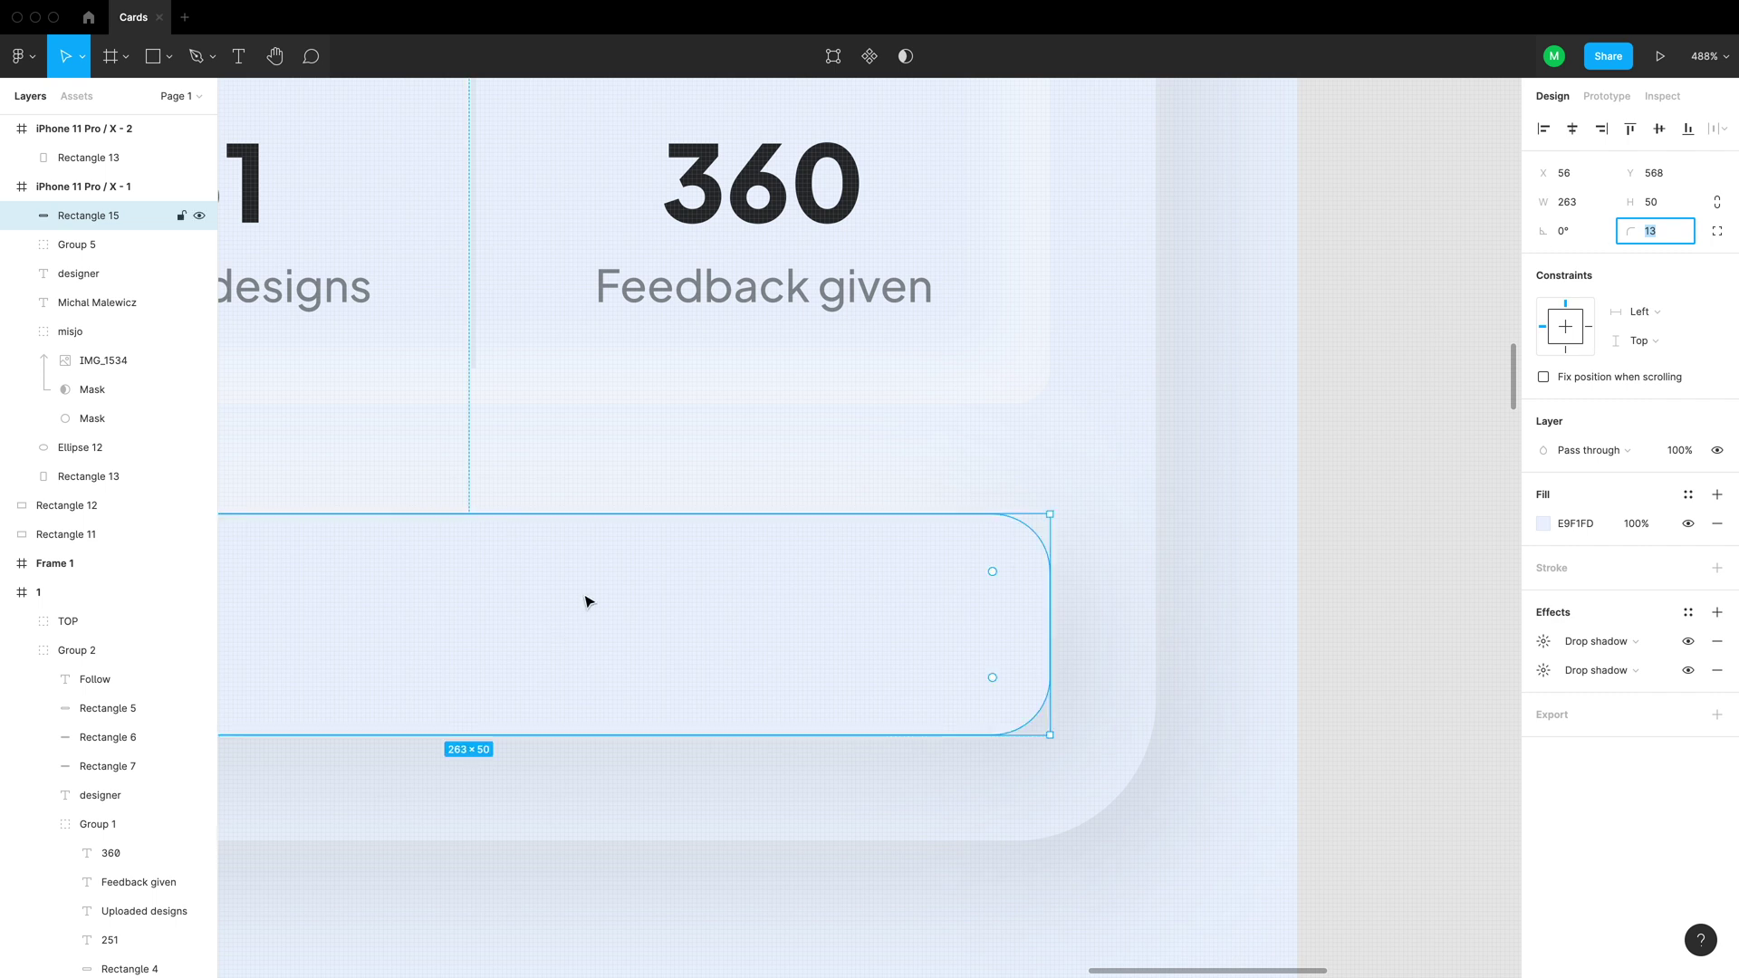
{"action": "key", "text": "Escape"}
{"action": "key", "text": "Escape"}
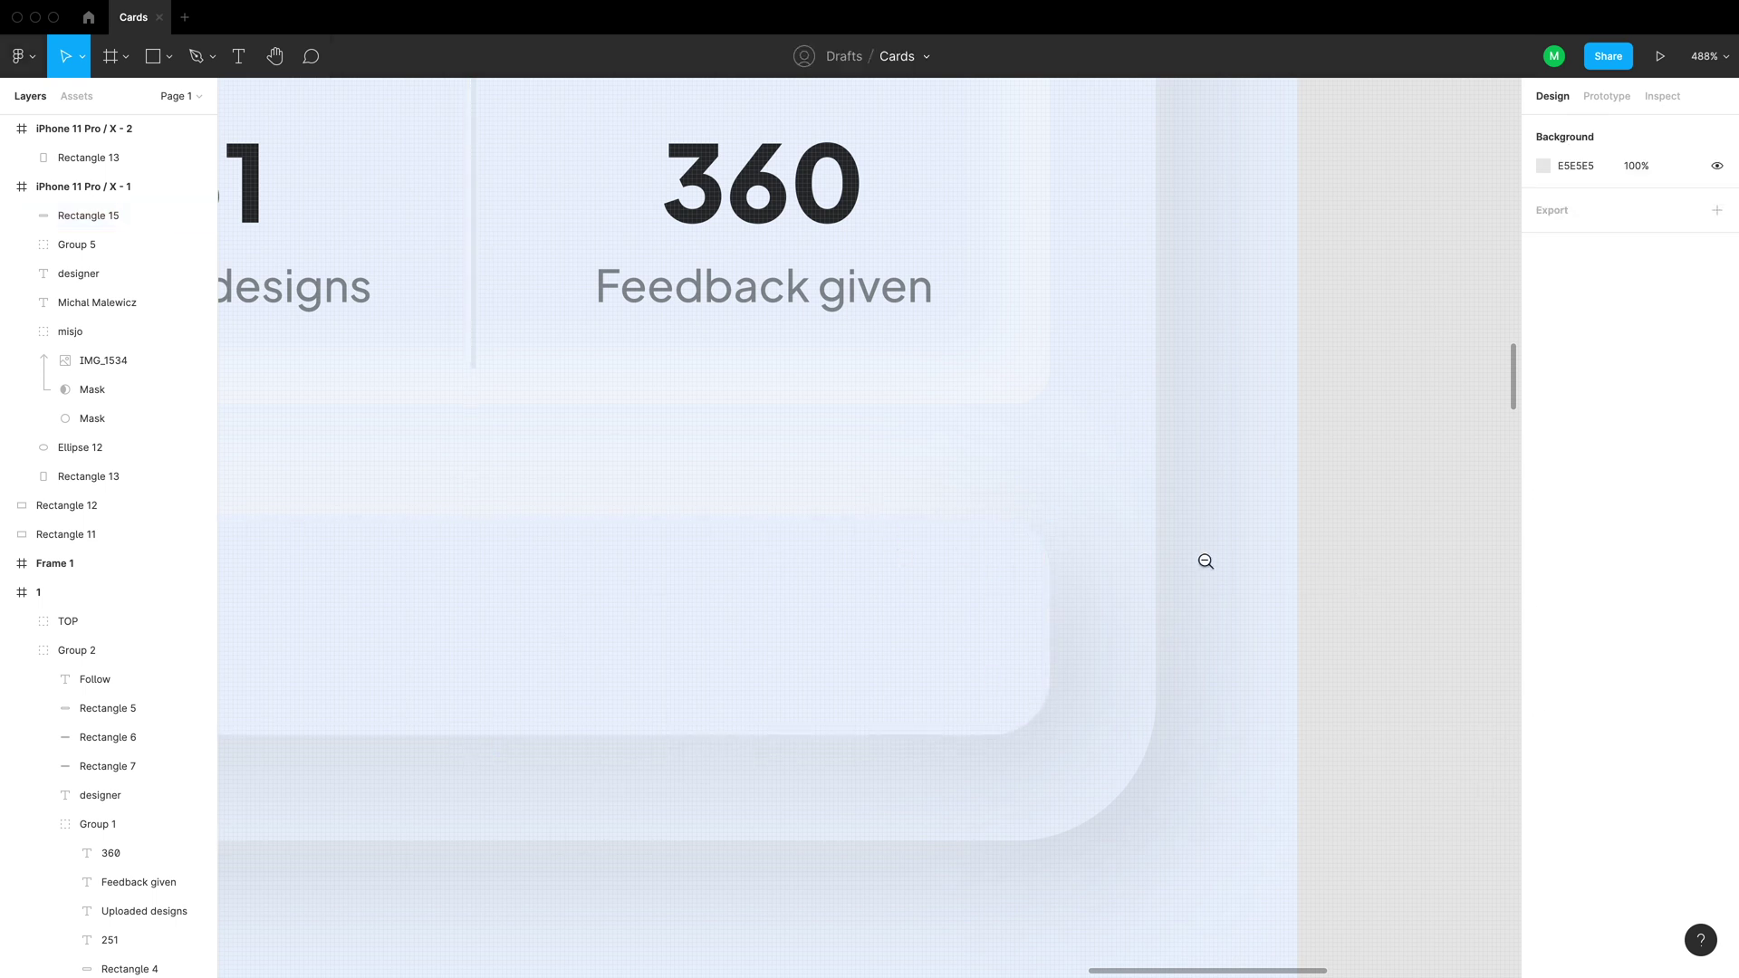
Copy the Follow label from the dark card and paste it into the light phone frame above the button rectangle
{"action": "key", "text": "minus"}
{"action": "key", "text": "minus"}
{"action": "key", "text": "minus"}
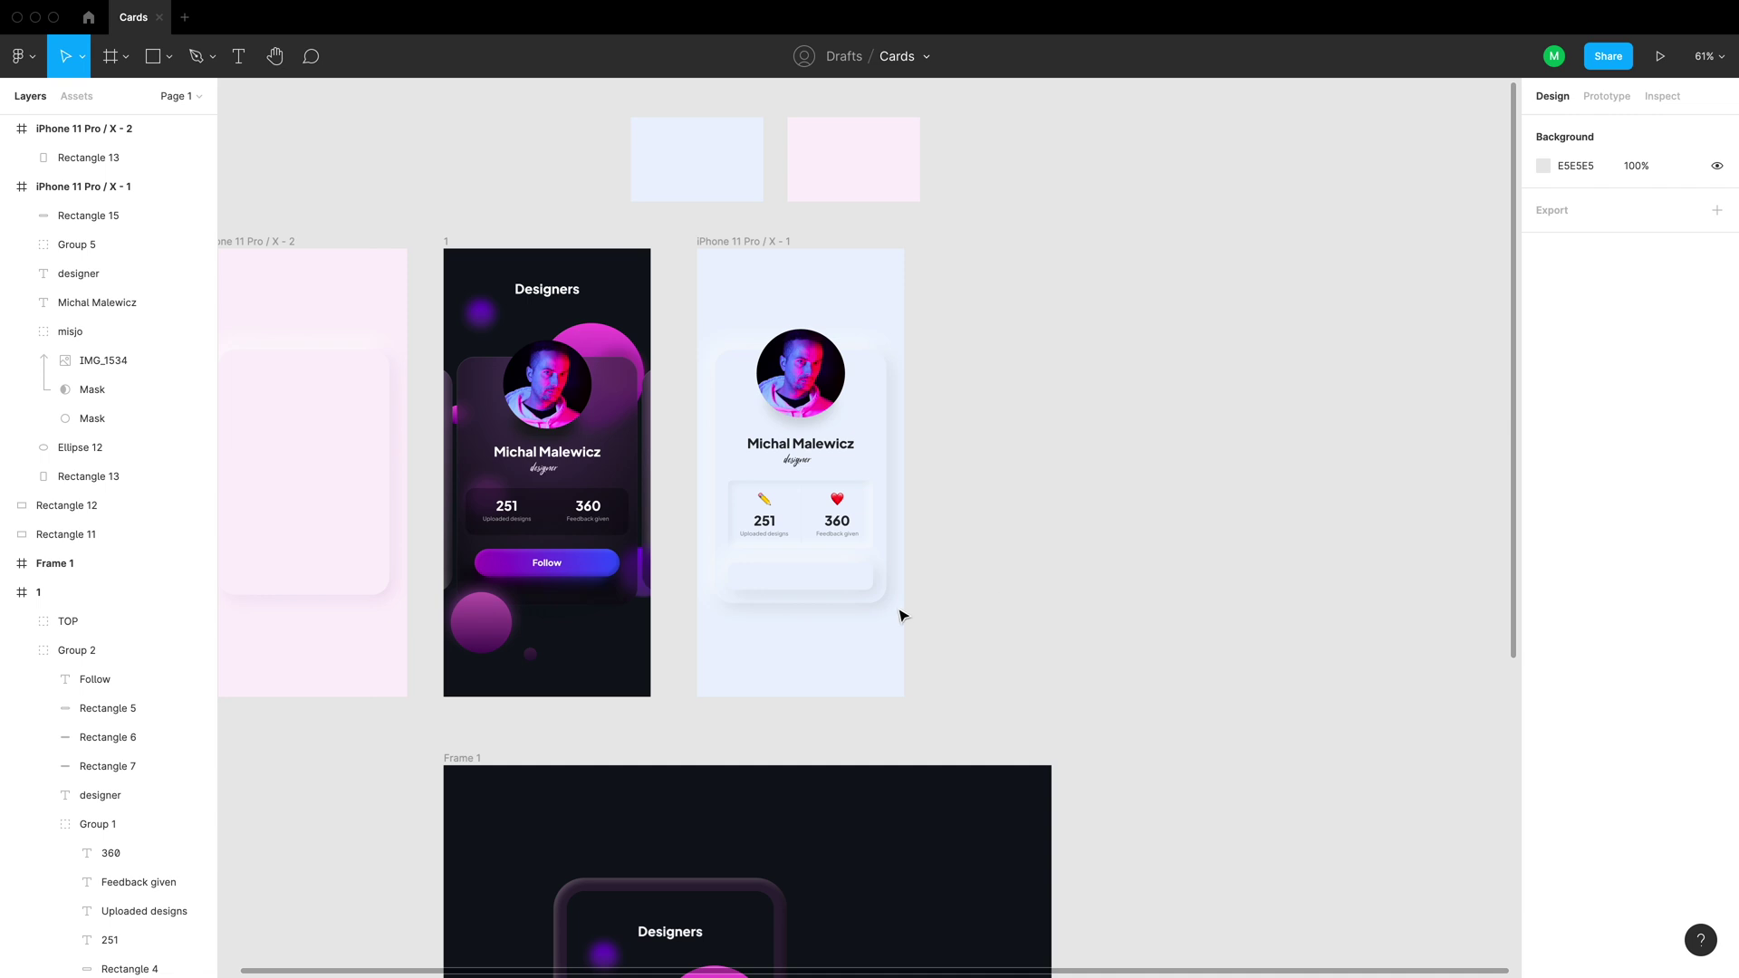
{"action": "left_click", "coordinate": [734, 595]}
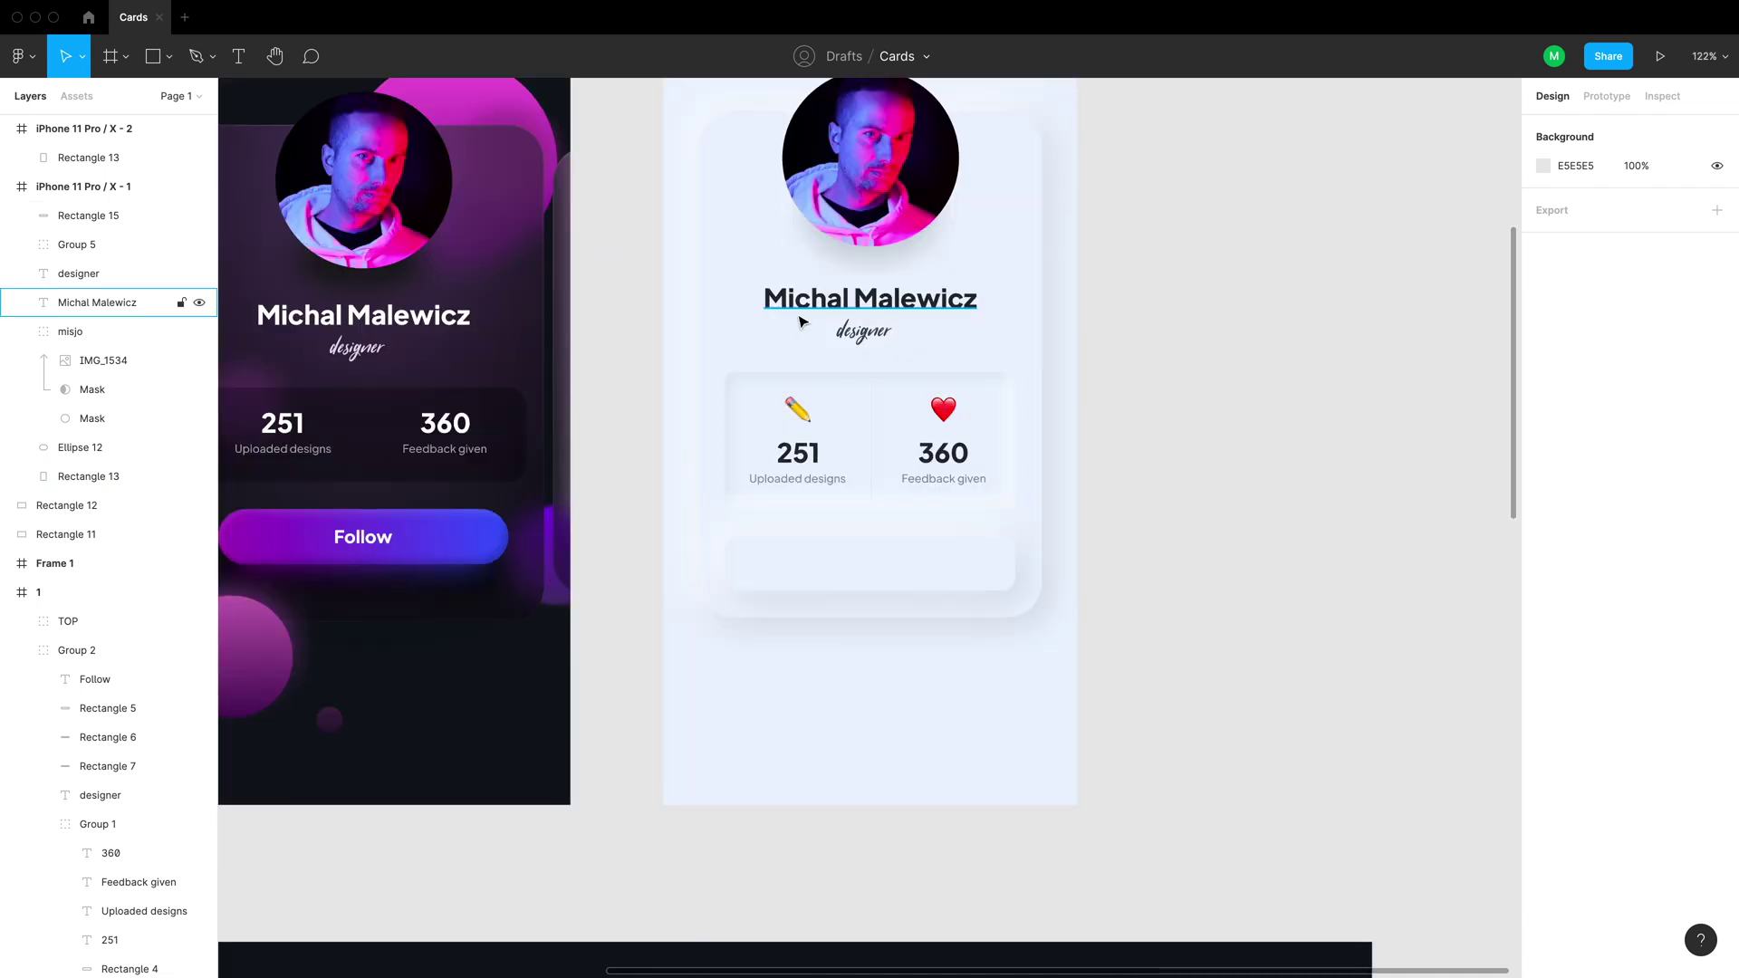
{"action": "left_click", "coordinate": [870, 303]}
{"action": "left_click", "coordinate": [376, 541]}
{"action": "key", "text": "super+c"}
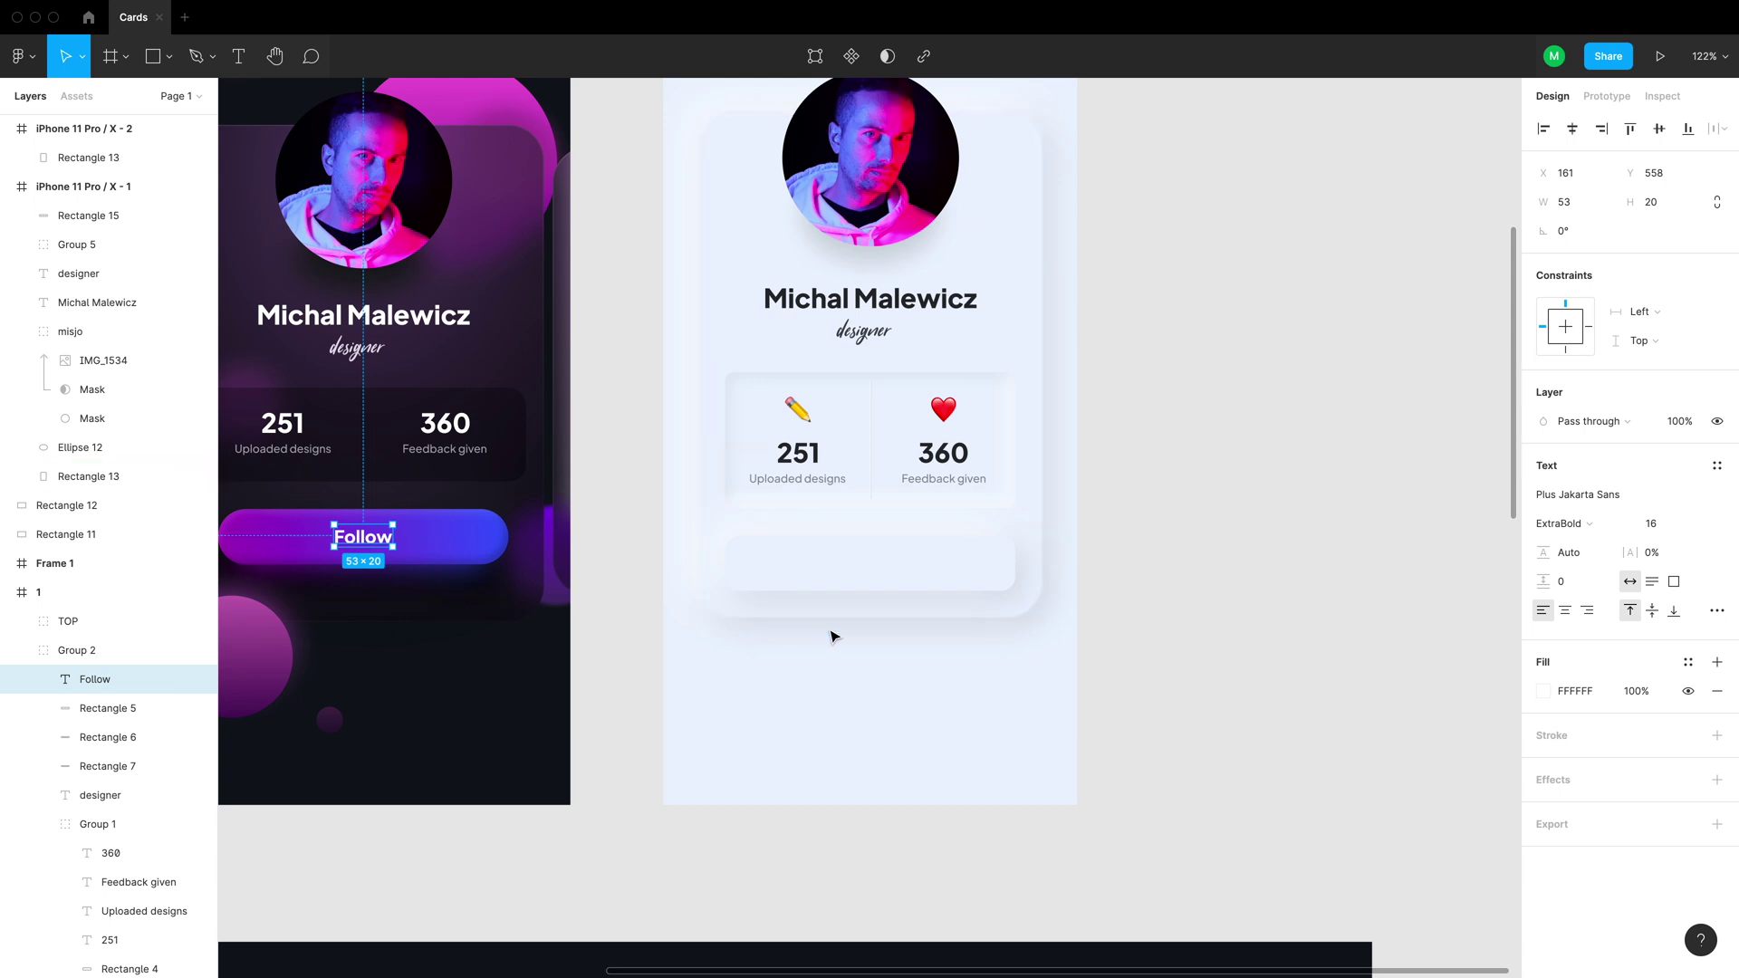
{"action": "left_click", "coordinate": [863, 571]}
{"action": "key", "text": "super+v"}
Move the pasted Follow label down to Y 583 so it sits vertically centred on the light button
{"action": "key", "text": "shift+Down"}
{"action": "key", "text": "shift+Down"}
{"action": "key", "text": "shift+Down"}
{"action": "key", "text": "shift+Down"}
{"action": "key", "text": "shift+Down"}
{"action": "key", "text": "shift+Down"}
{"action": "key", "text": "shift+Down"}
{"action": "key", "text": "shift+Down"}
{"action": "key", "text": "shift+Down"}
{"action": "key", "text": "shift+Down"}
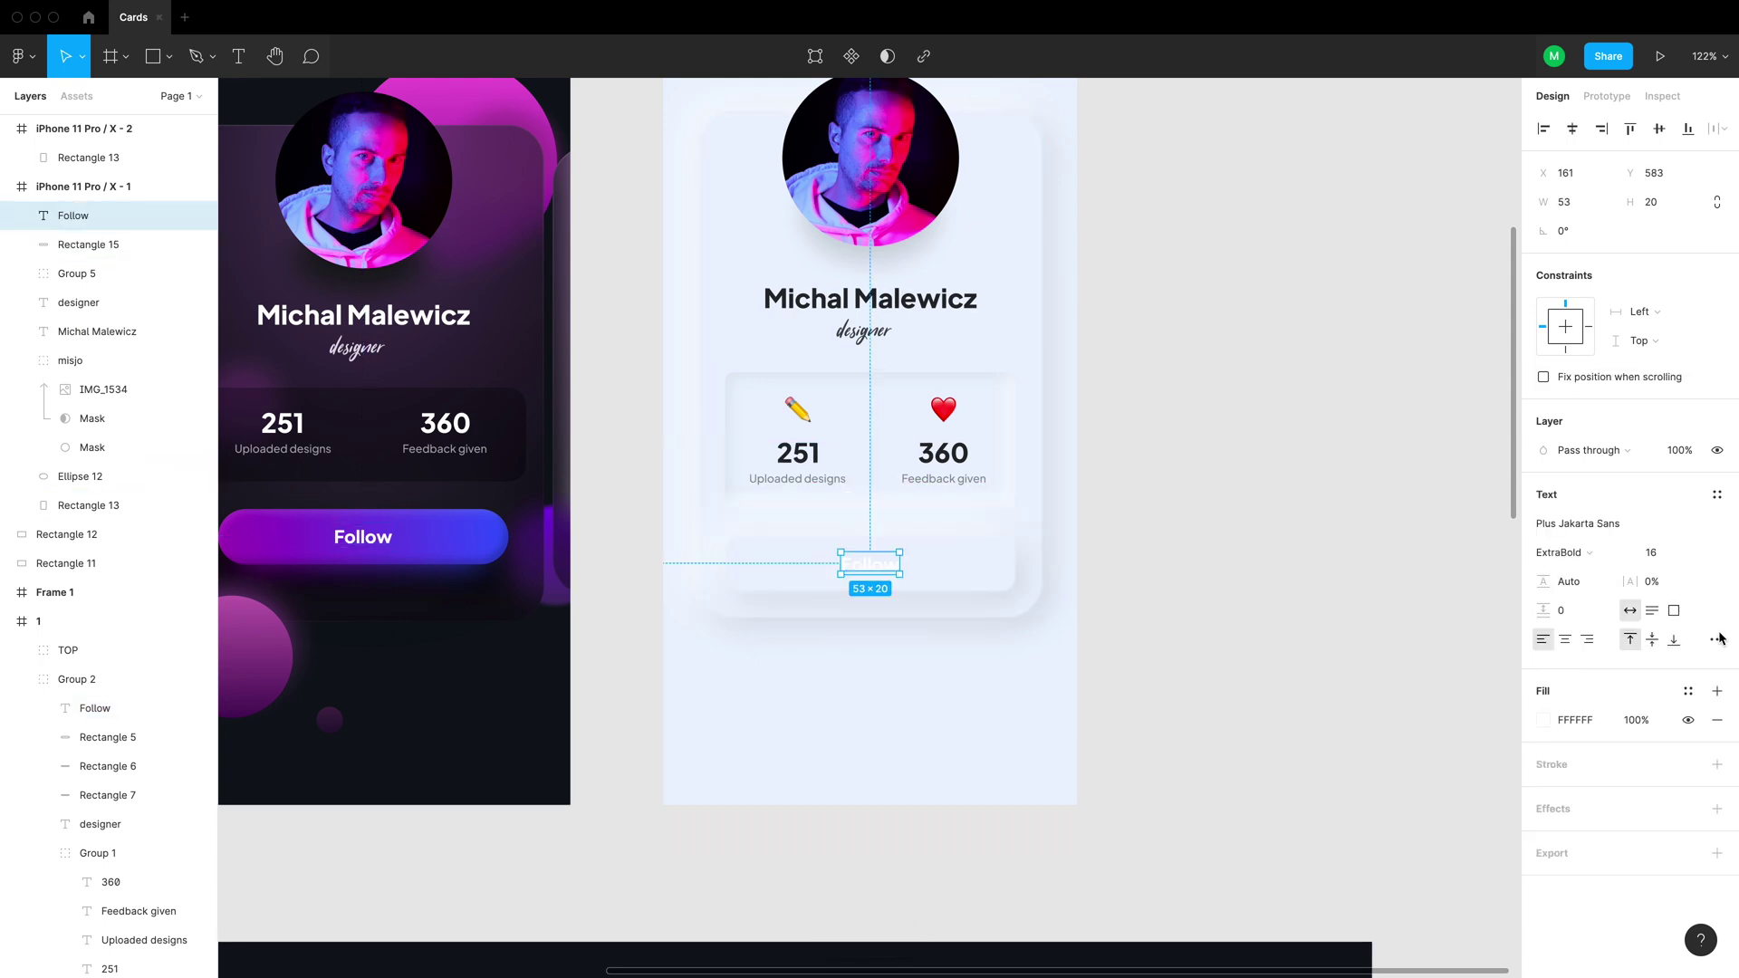
Recolour the light card's Follow label with the blue 4B67E3 sampled from the profile photo and nudge it up slightly
{"action": "left_click", "coordinate": [1546, 721]}
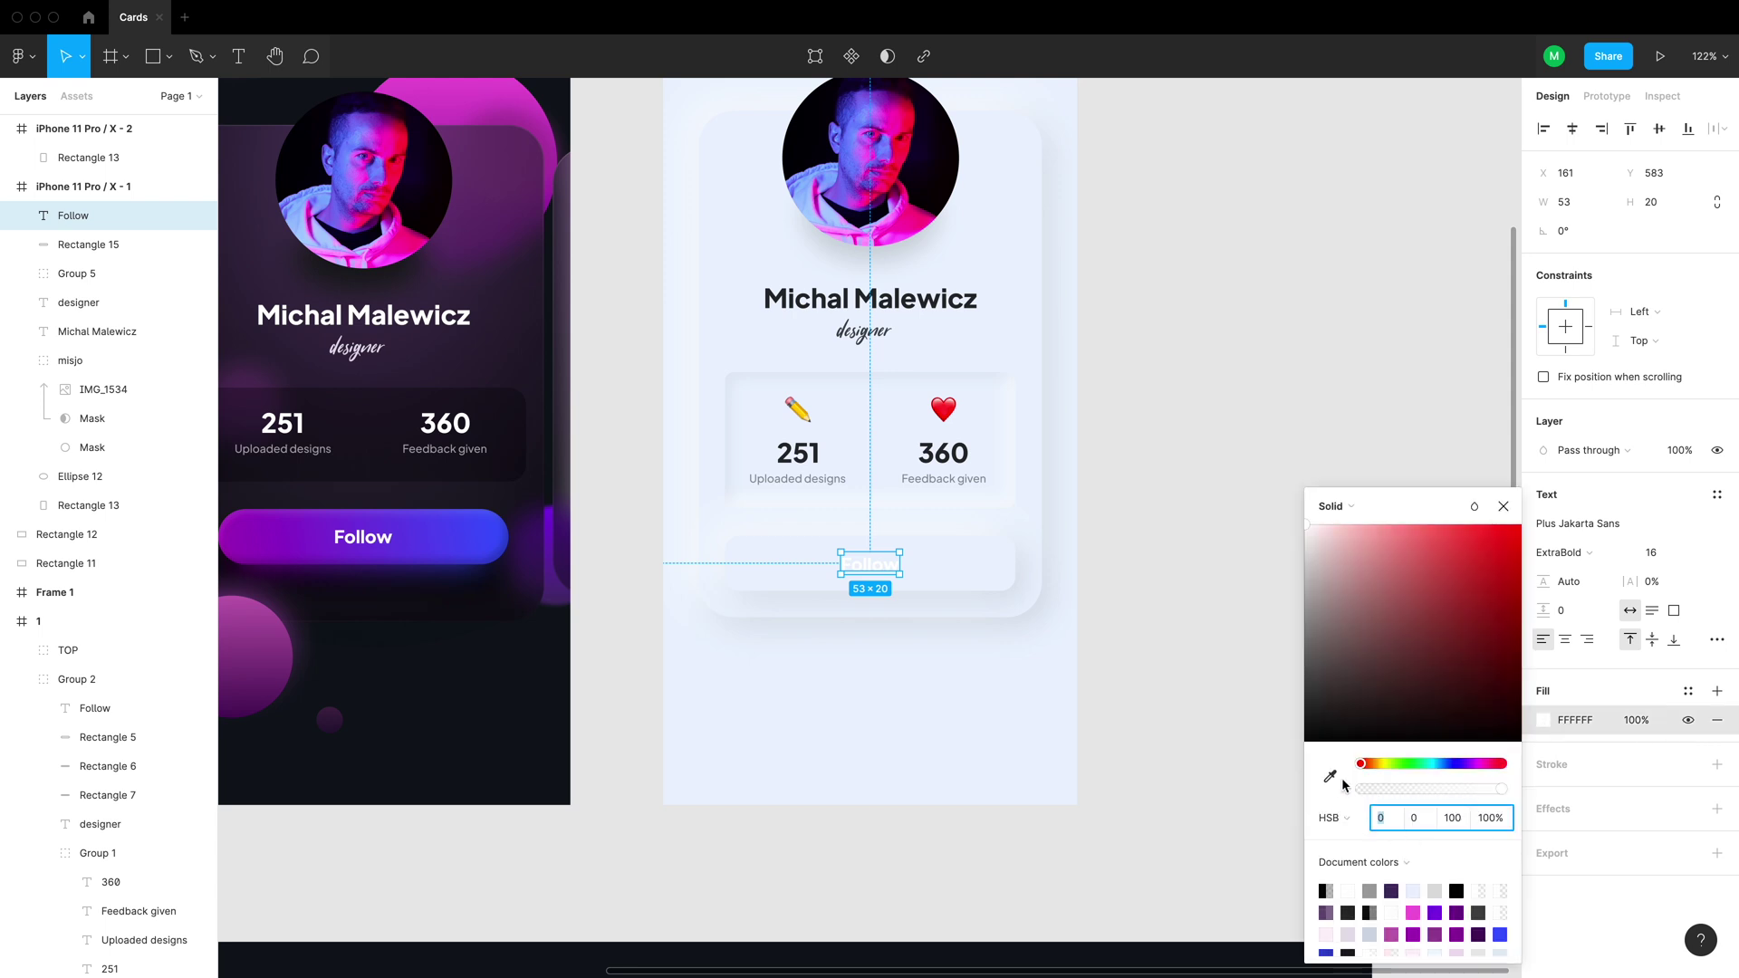
{"action": "left_click", "coordinate": [1331, 776]}
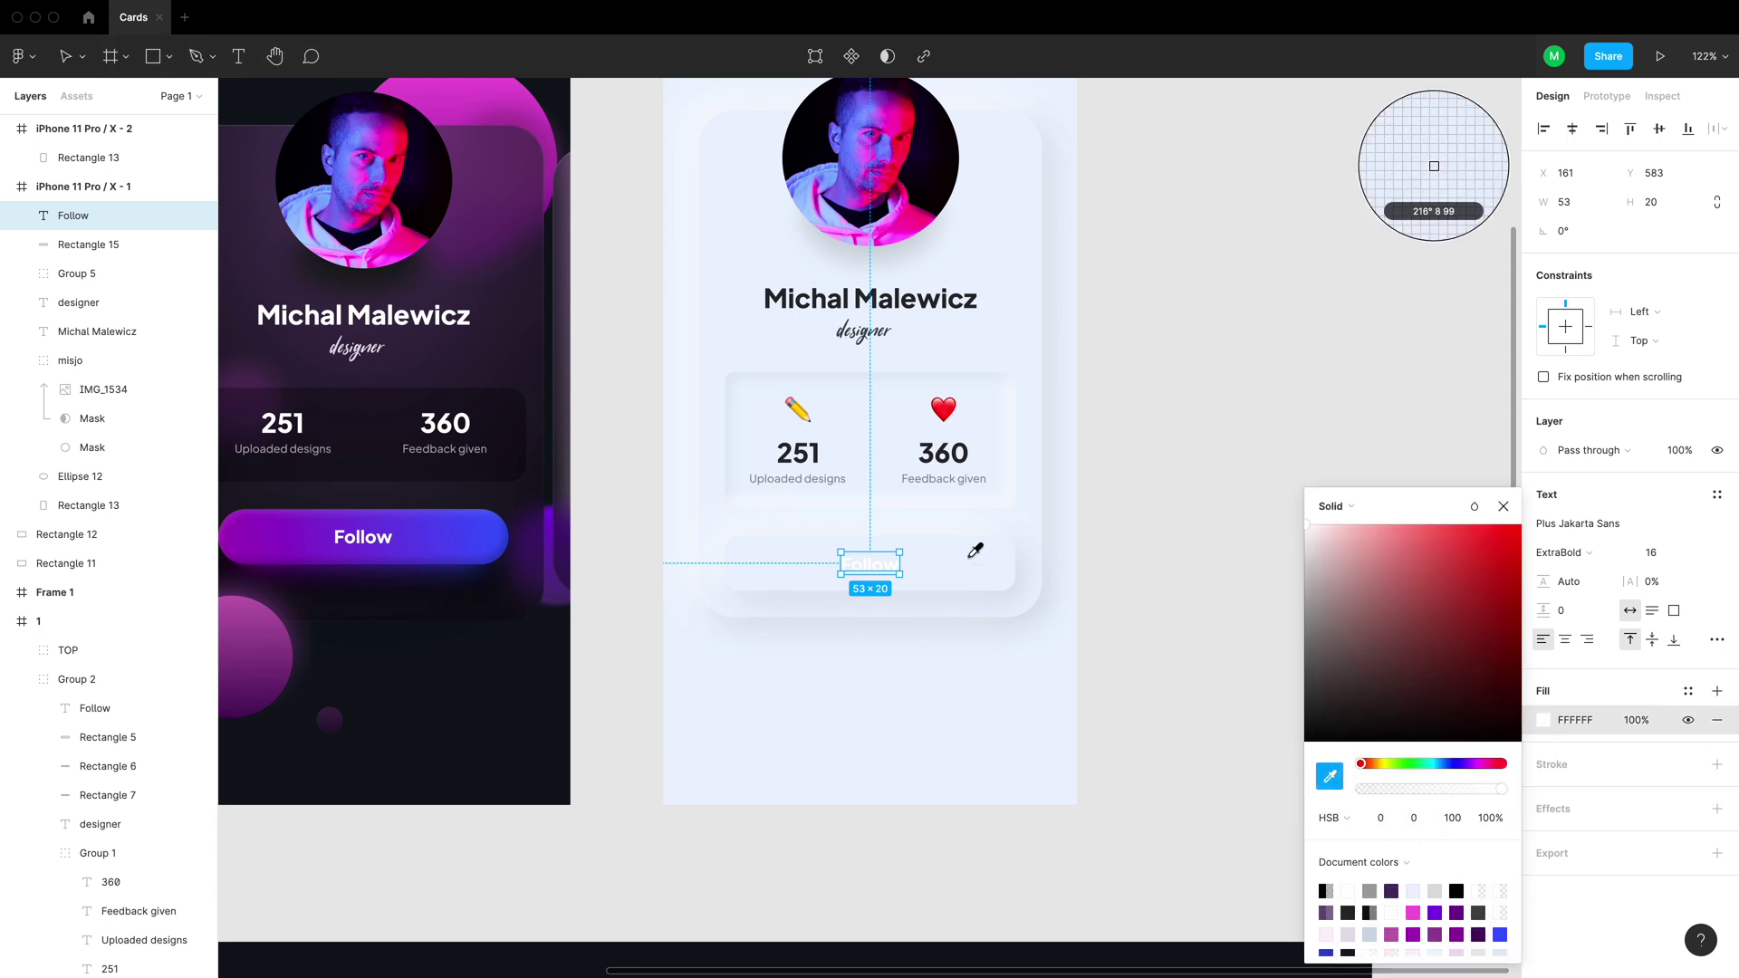
{"action": "left_click", "coordinate": [857, 110]}
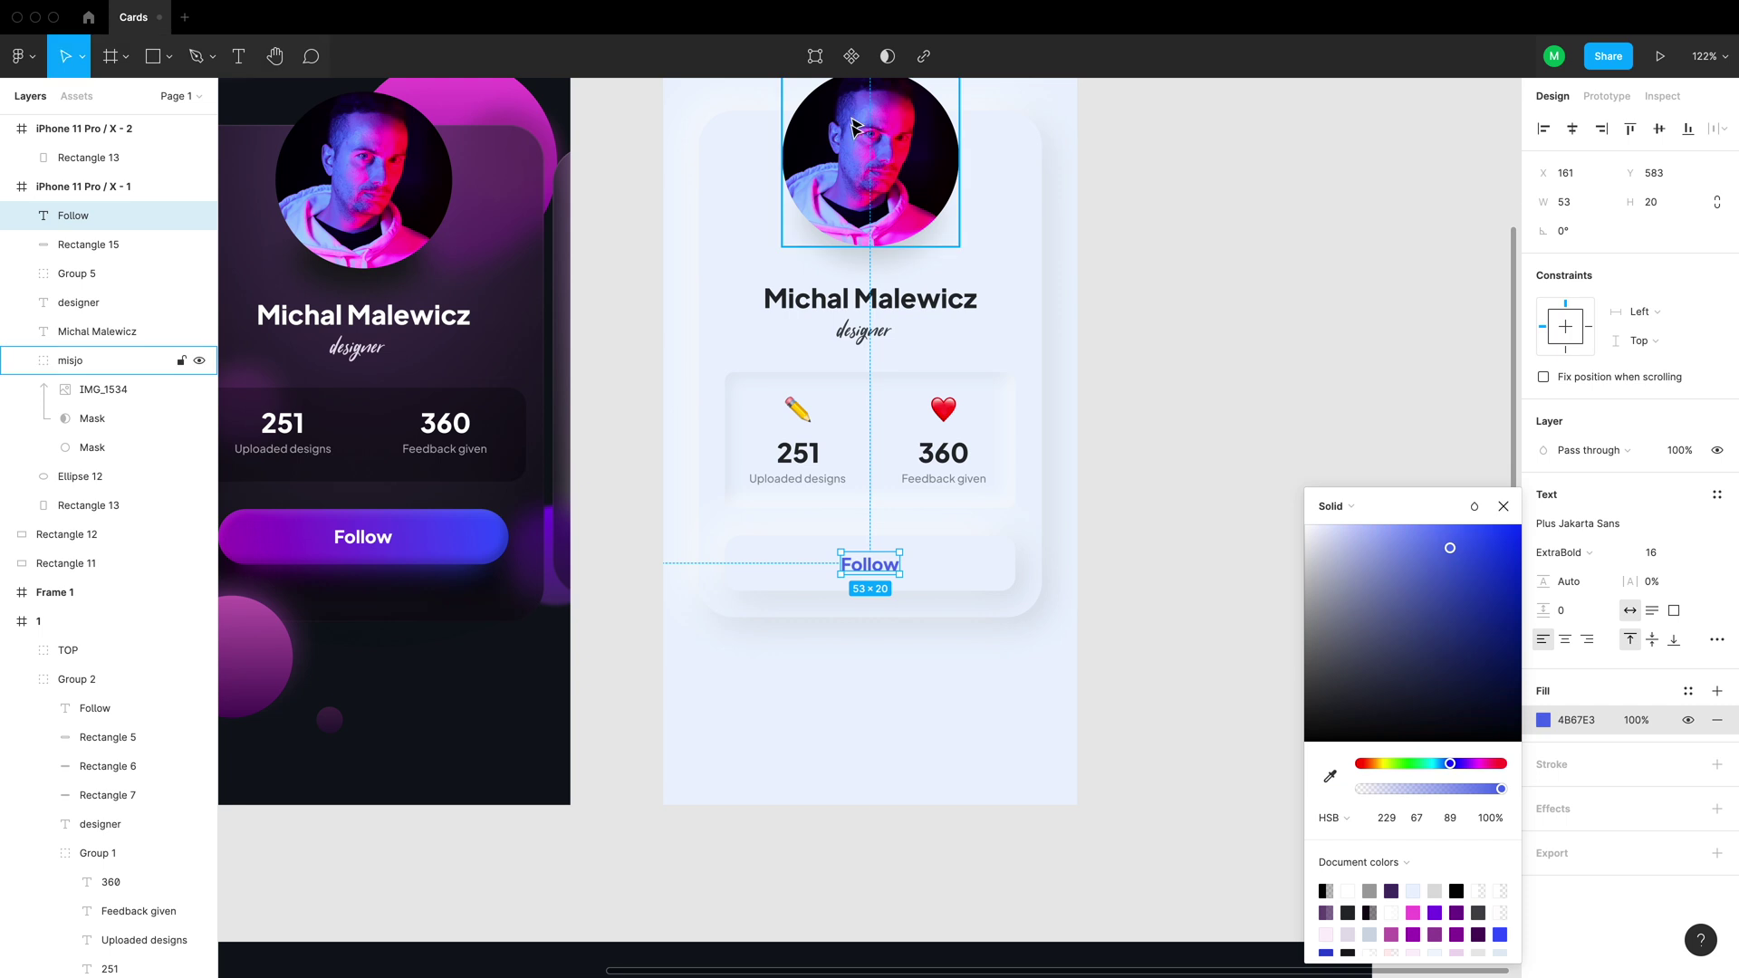
{"action": "left_click", "coordinate": [1142, 759]}
{"action": "left_click", "coordinate": [870, 568]}
{"action": "key", "text": "Up"}
{"action": "left_click", "coordinate": [1196, 618]}
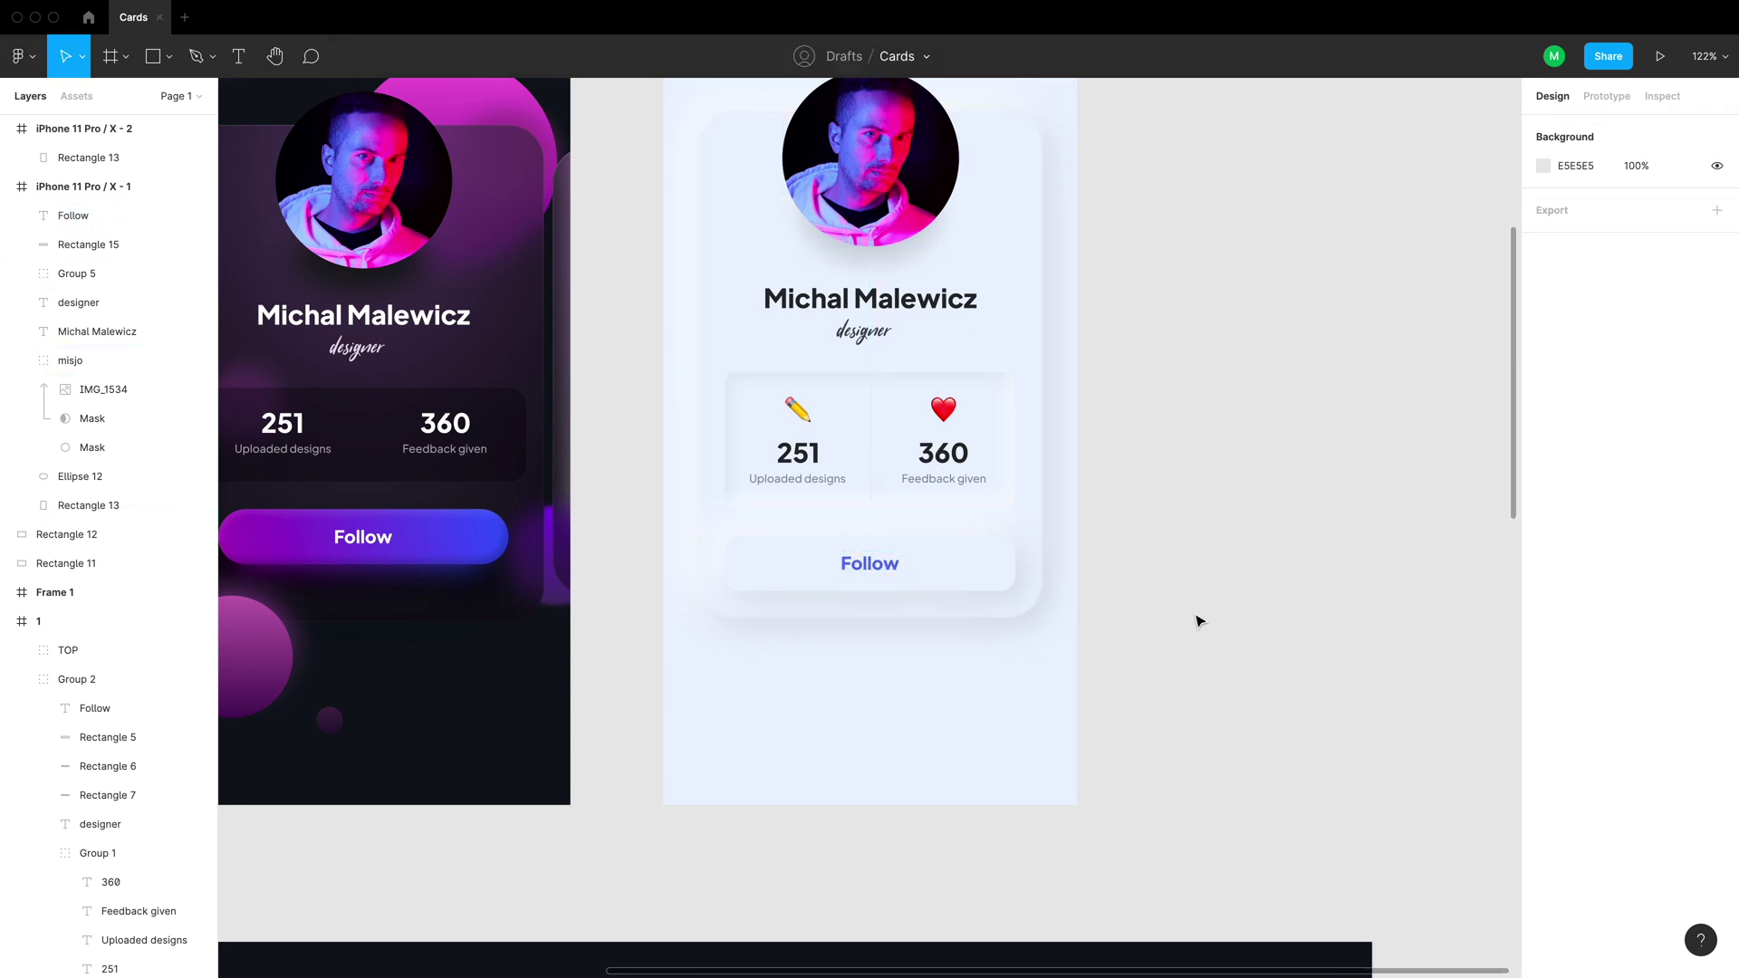
Group all elements of the light blue card and duplicate its whole phone frame
{"action": "key", "text": "minus"}
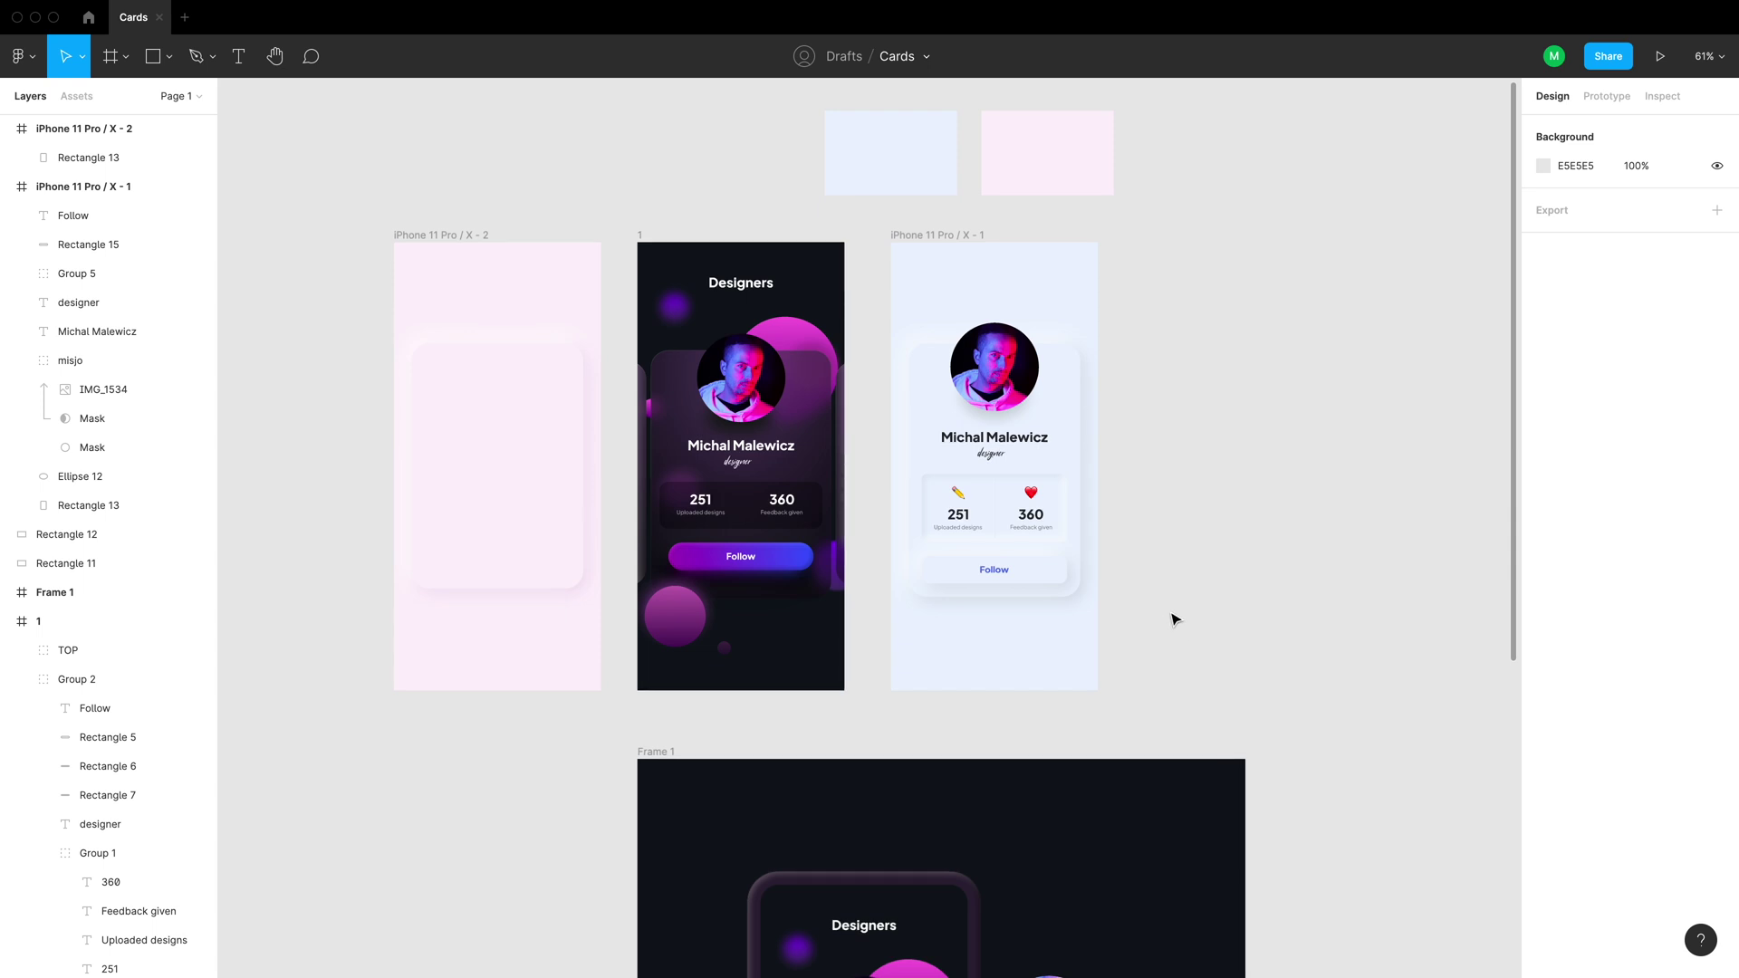
{"action": "left_click_drag", "start_coordinate": [1144, 638], "coordinate": [892, 317]}
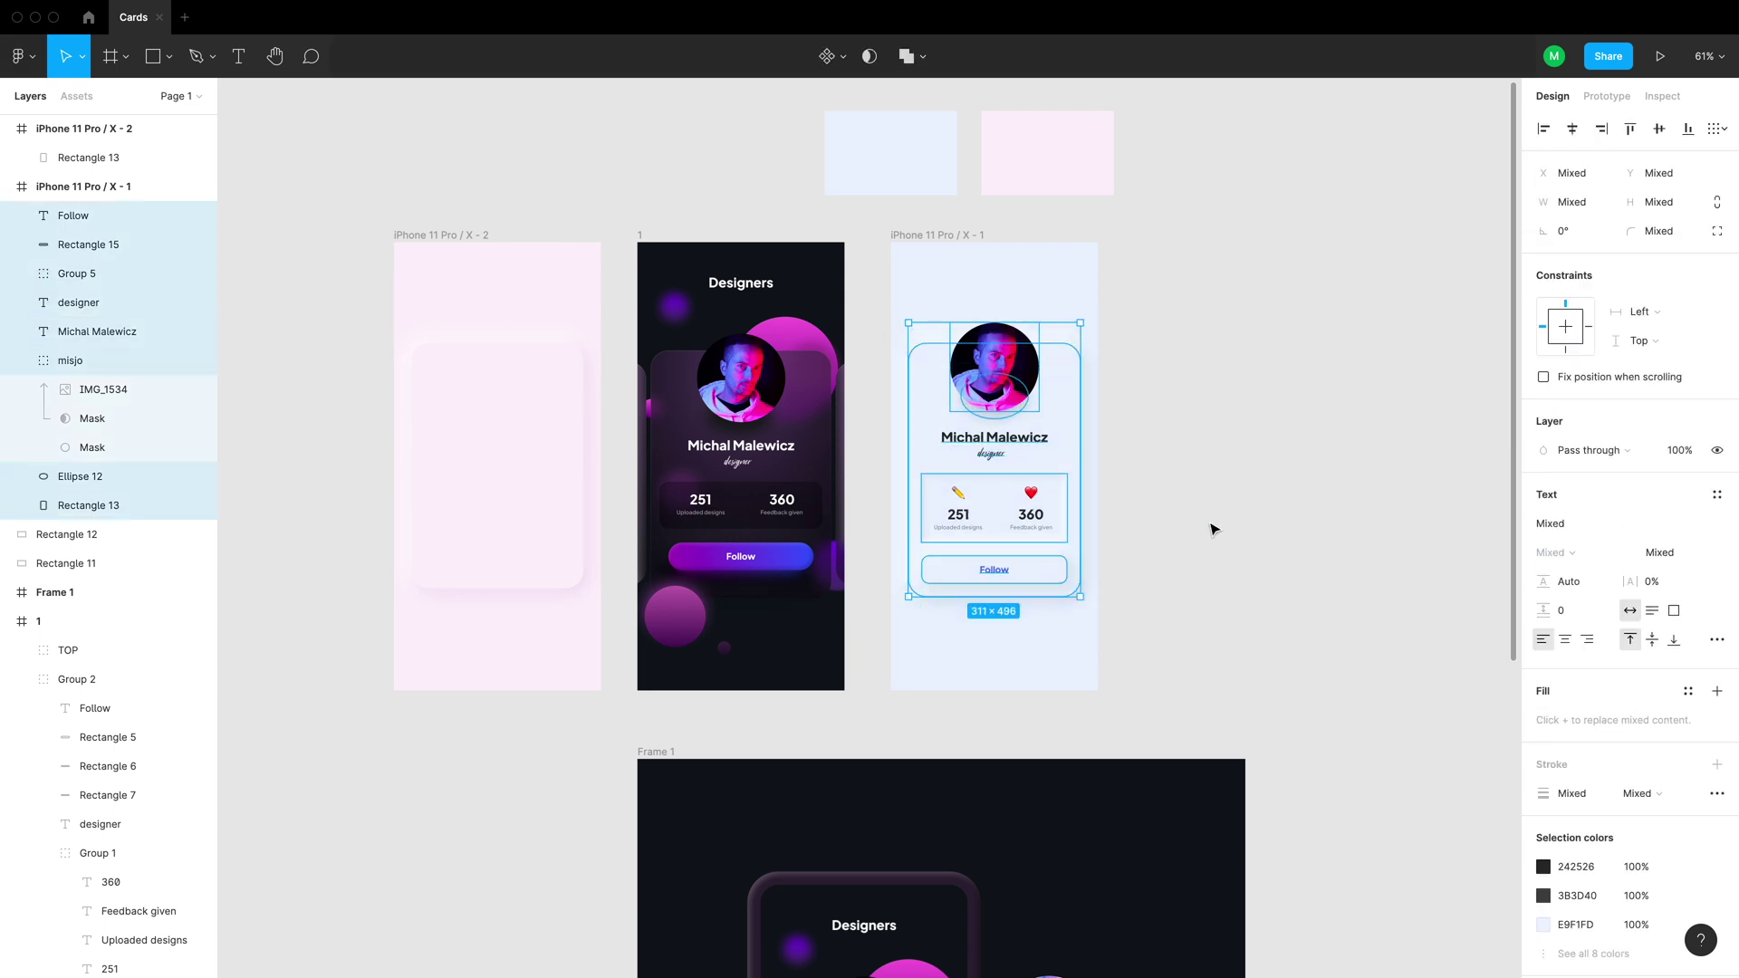
{"action": "key", "text": "ctrl+g"}
{"action": "key", "text": "Up"}
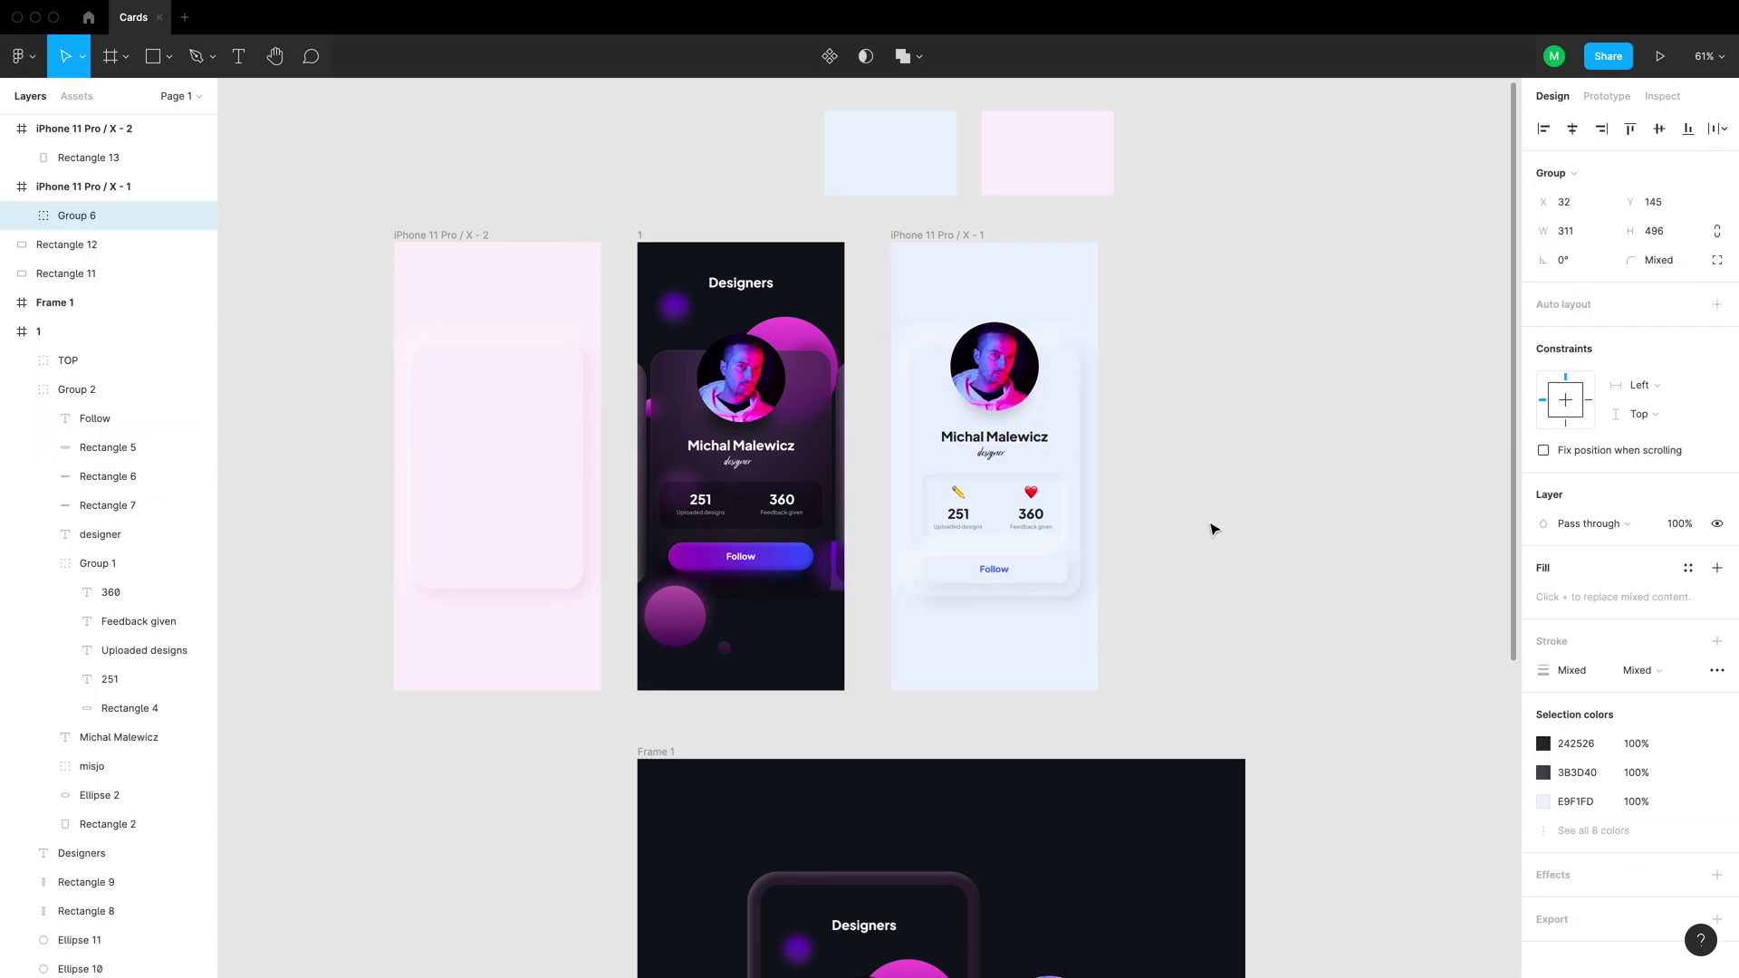
{"action": "left_click", "coordinate": [962, 235]}
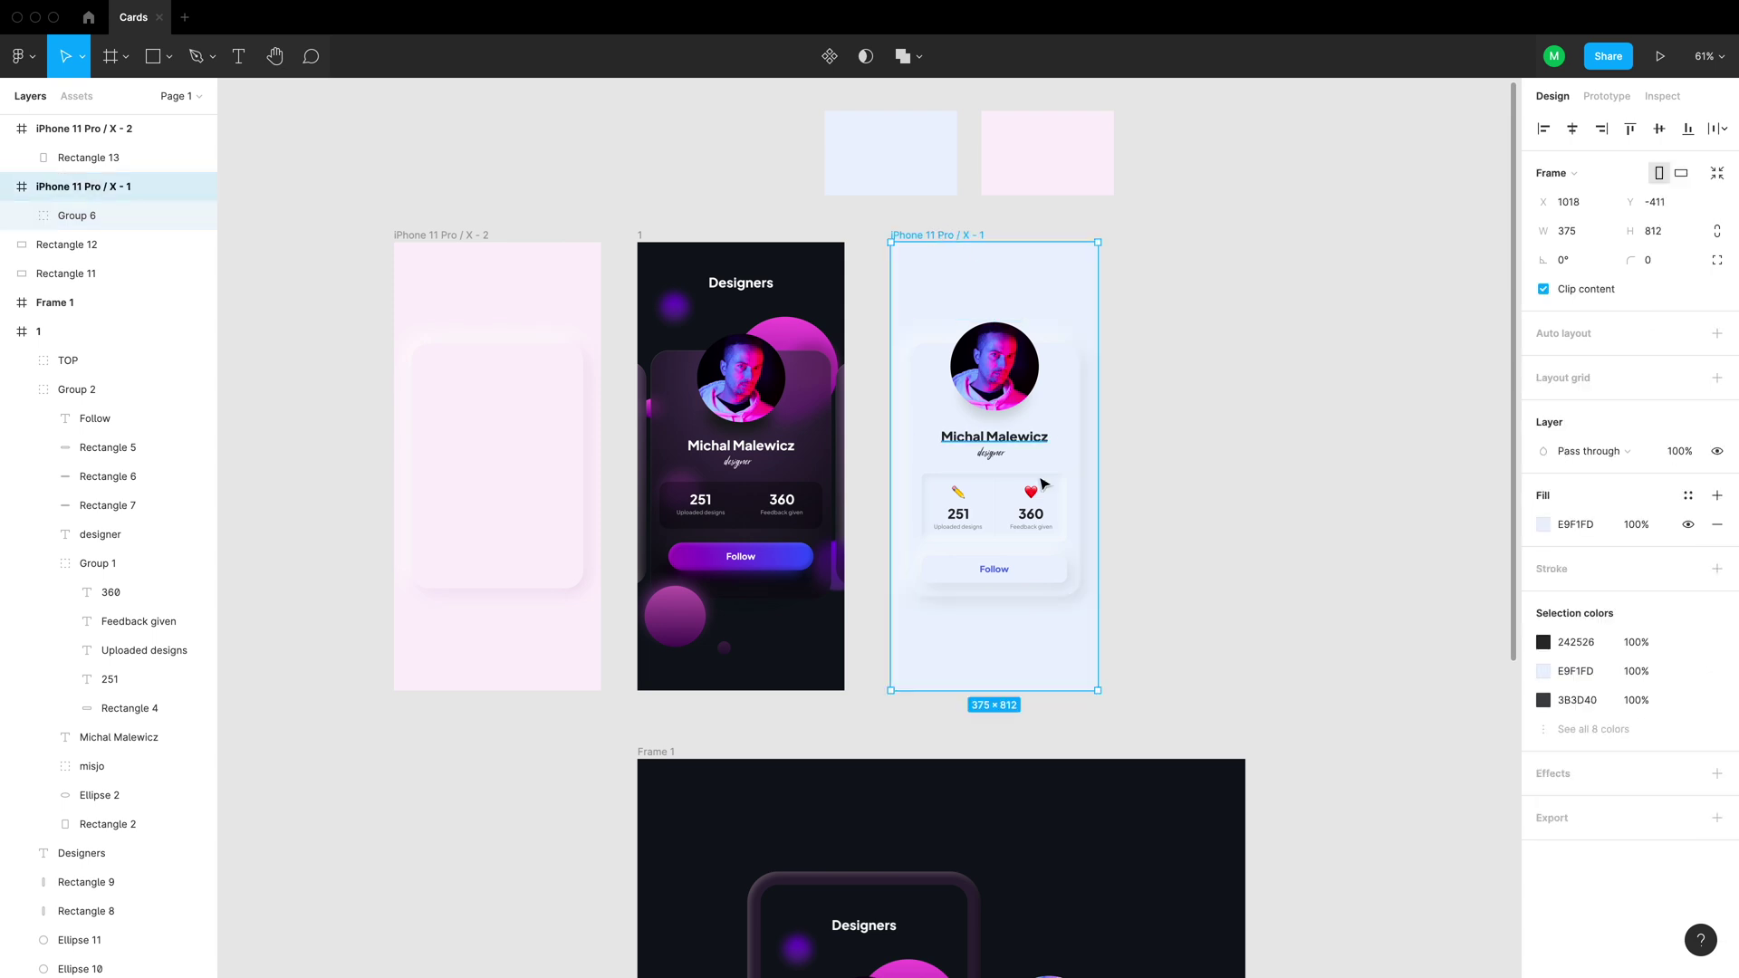
{"action": "key", "text": "ctrl+d"}
{"action": "left_click", "coordinate": [1214, 718]}
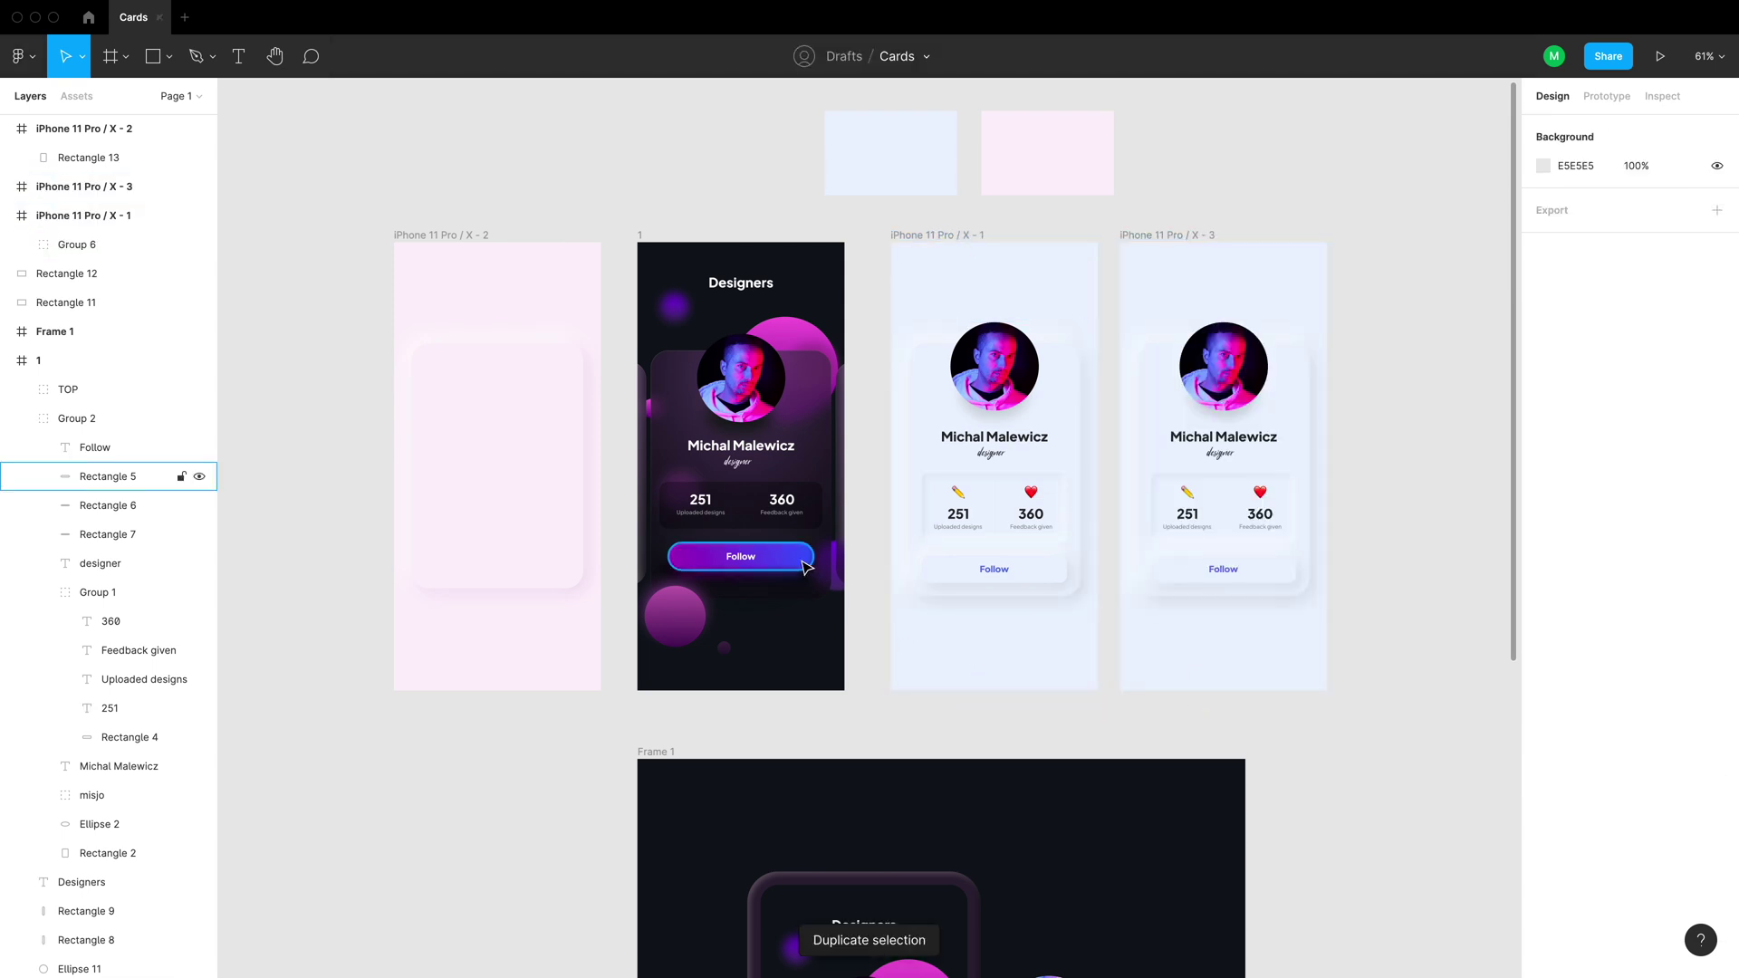
Copy the dark card's gradient button properties onto the duplicated frame's button rectangle and set its corner radius to 13
{"action": "right_click", "coordinate": [807, 557], "text": "ctrl"}
{"action": "right_click", "coordinate": [819, 573]}
{"action": "mouse_move", "coordinate": [906, 943]}
{"action": "left_click", "coordinate": [1051, 924]}
{"action": "right_click", "coordinate": [1165, 569]}
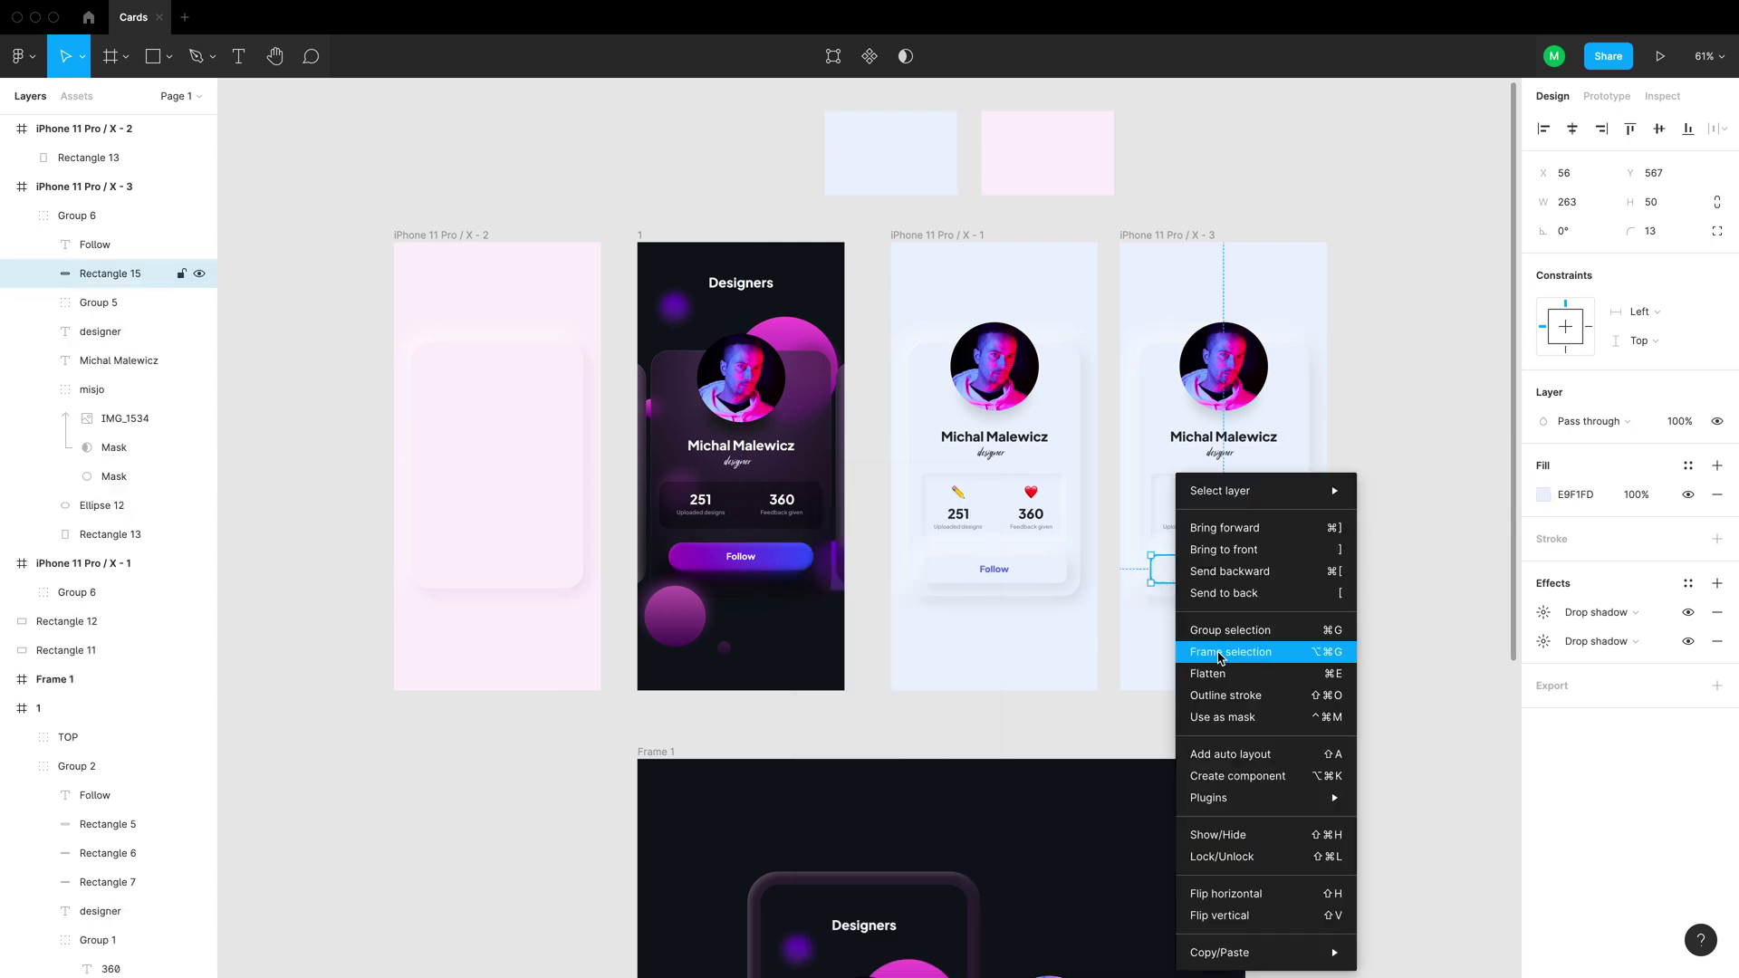
{"action": "mouse_move", "coordinate": [1305, 952]}
{"action": "left_click", "coordinate": [1424, 953]}
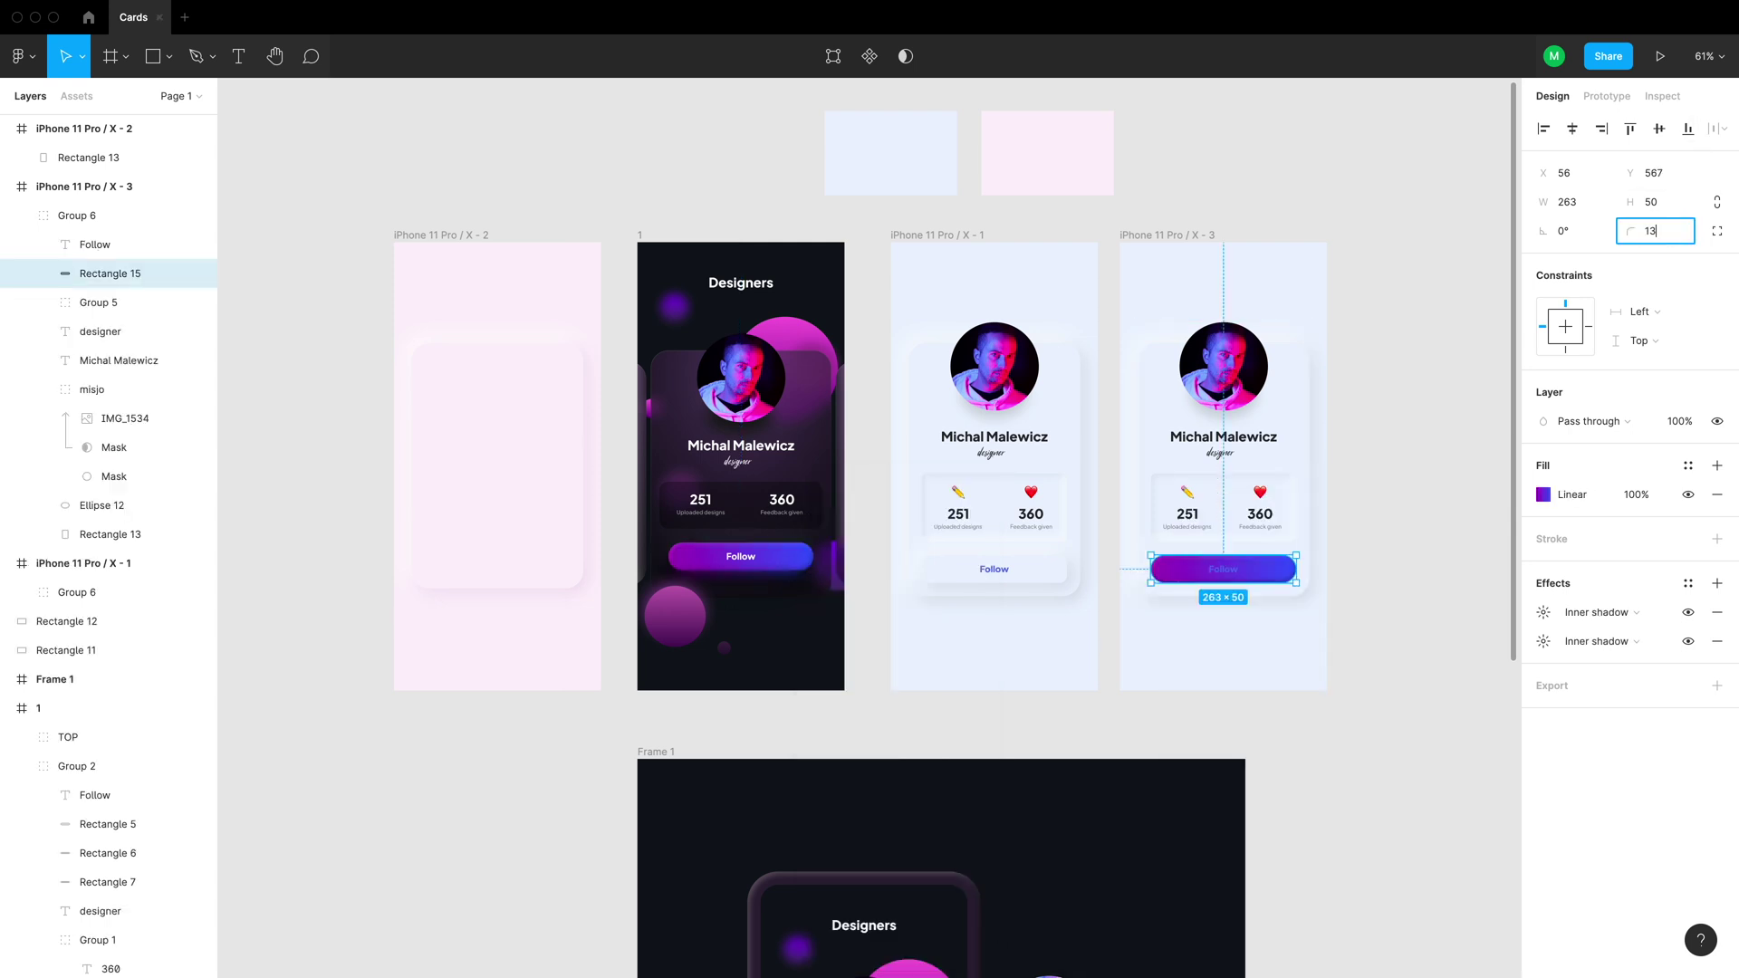
{"action": "left_click", "coordinate": [1441, 548]}
Change the fill of the Follow label on the gradient button to white
{"action": "double_click", "coordinate": [1223, 569]}
{"action": "left_click", "coordinate": [1545, 687]}
{"action": "left_click", "coordinate": [1313, 513]}
{"action": "left_click", "coordinate": [1425, 454]}
Set the gradient button's black inner shadow to X -8, Y -8 and blur 12
{"action": "scroll", "coordinate": [1220, 590], "scroll_direction": "up", "scroll_amount": 10}
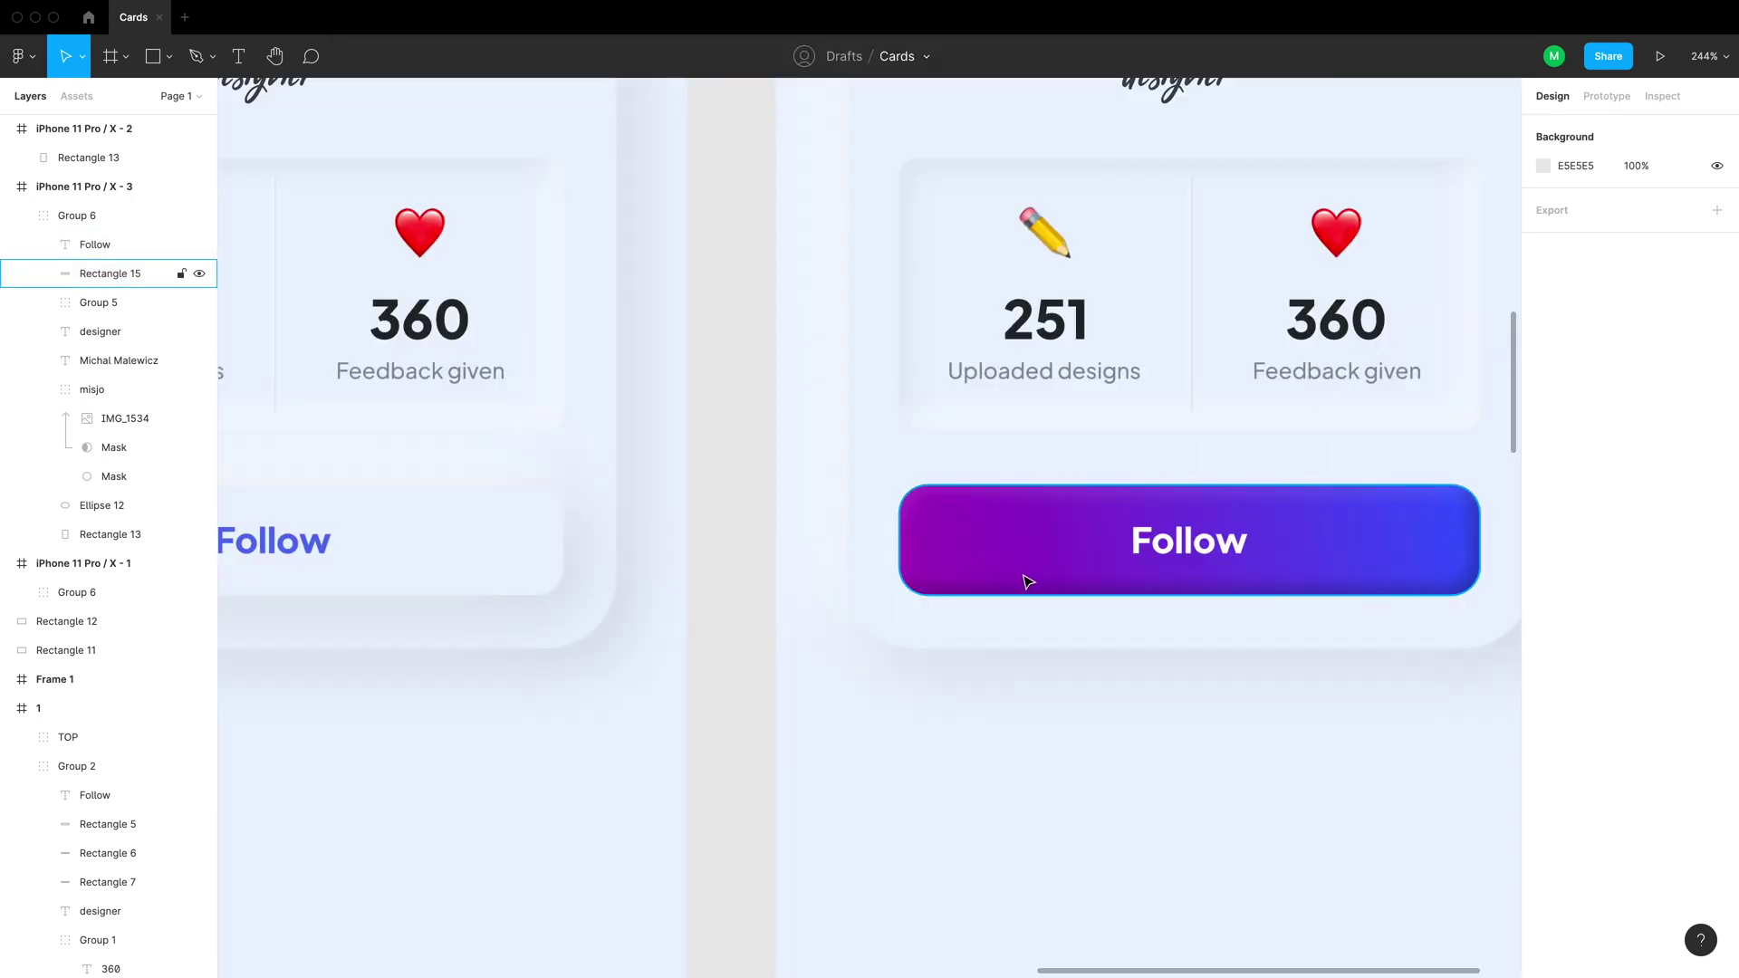
{"action": "left_click", "coordinate": [1024, 579]}
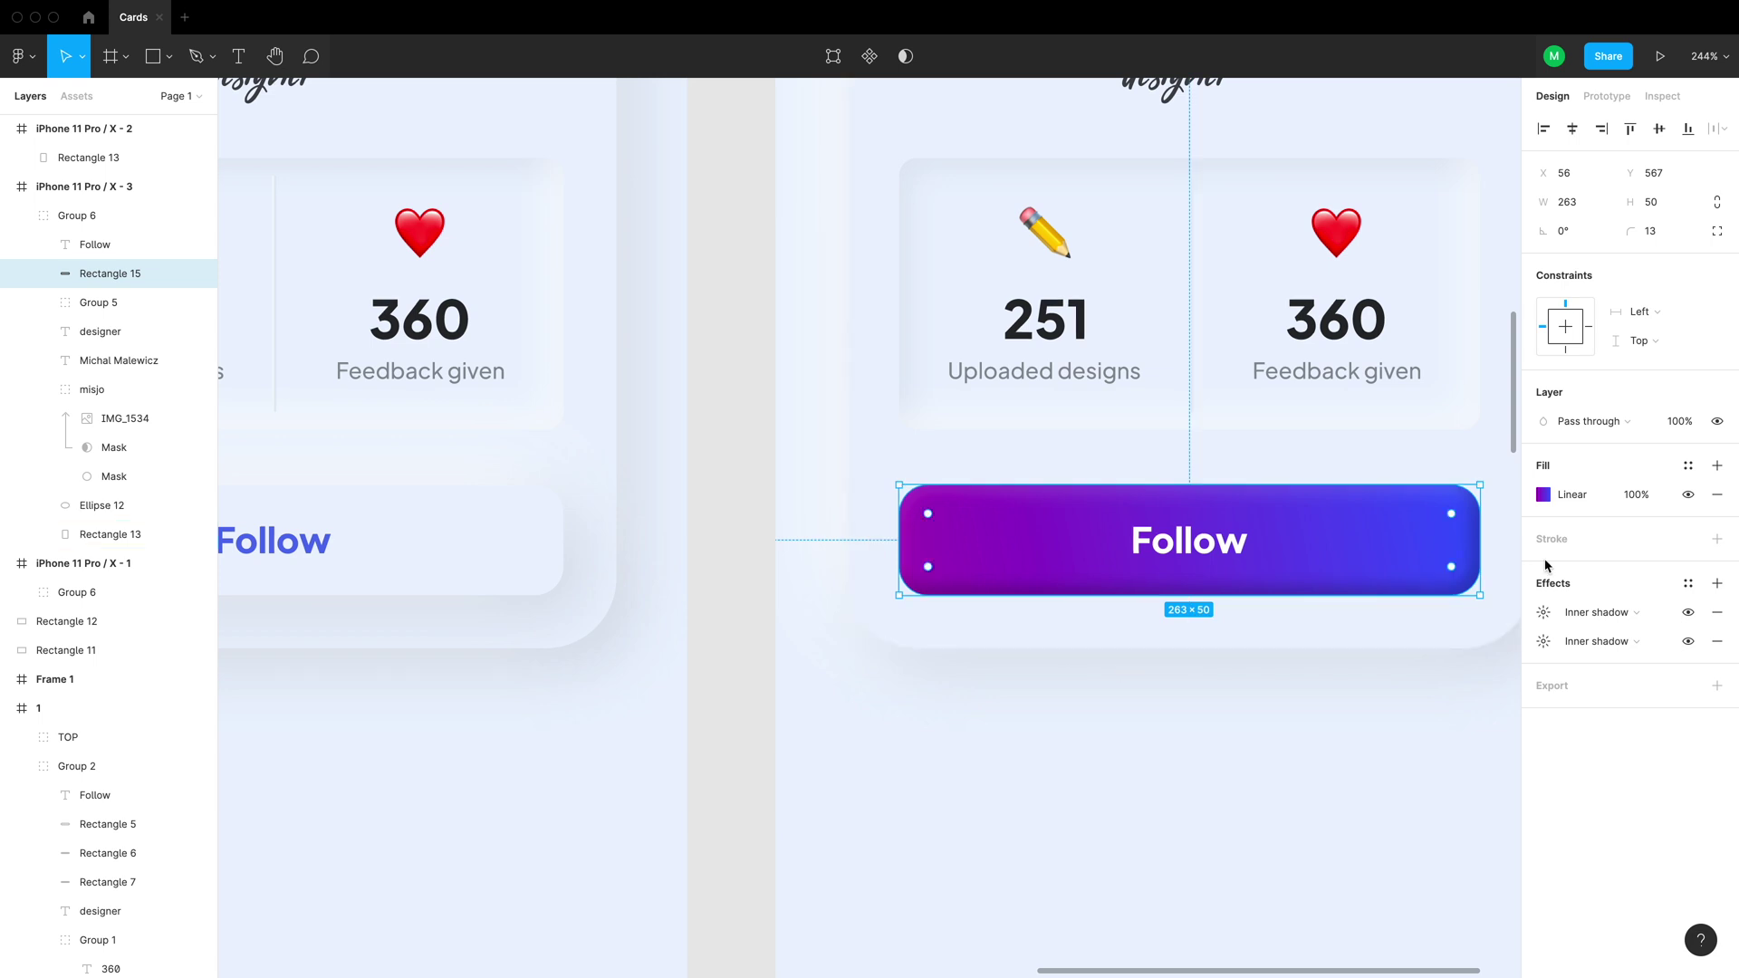
{"action": "left_click", "coordinate": [1544, 613]}
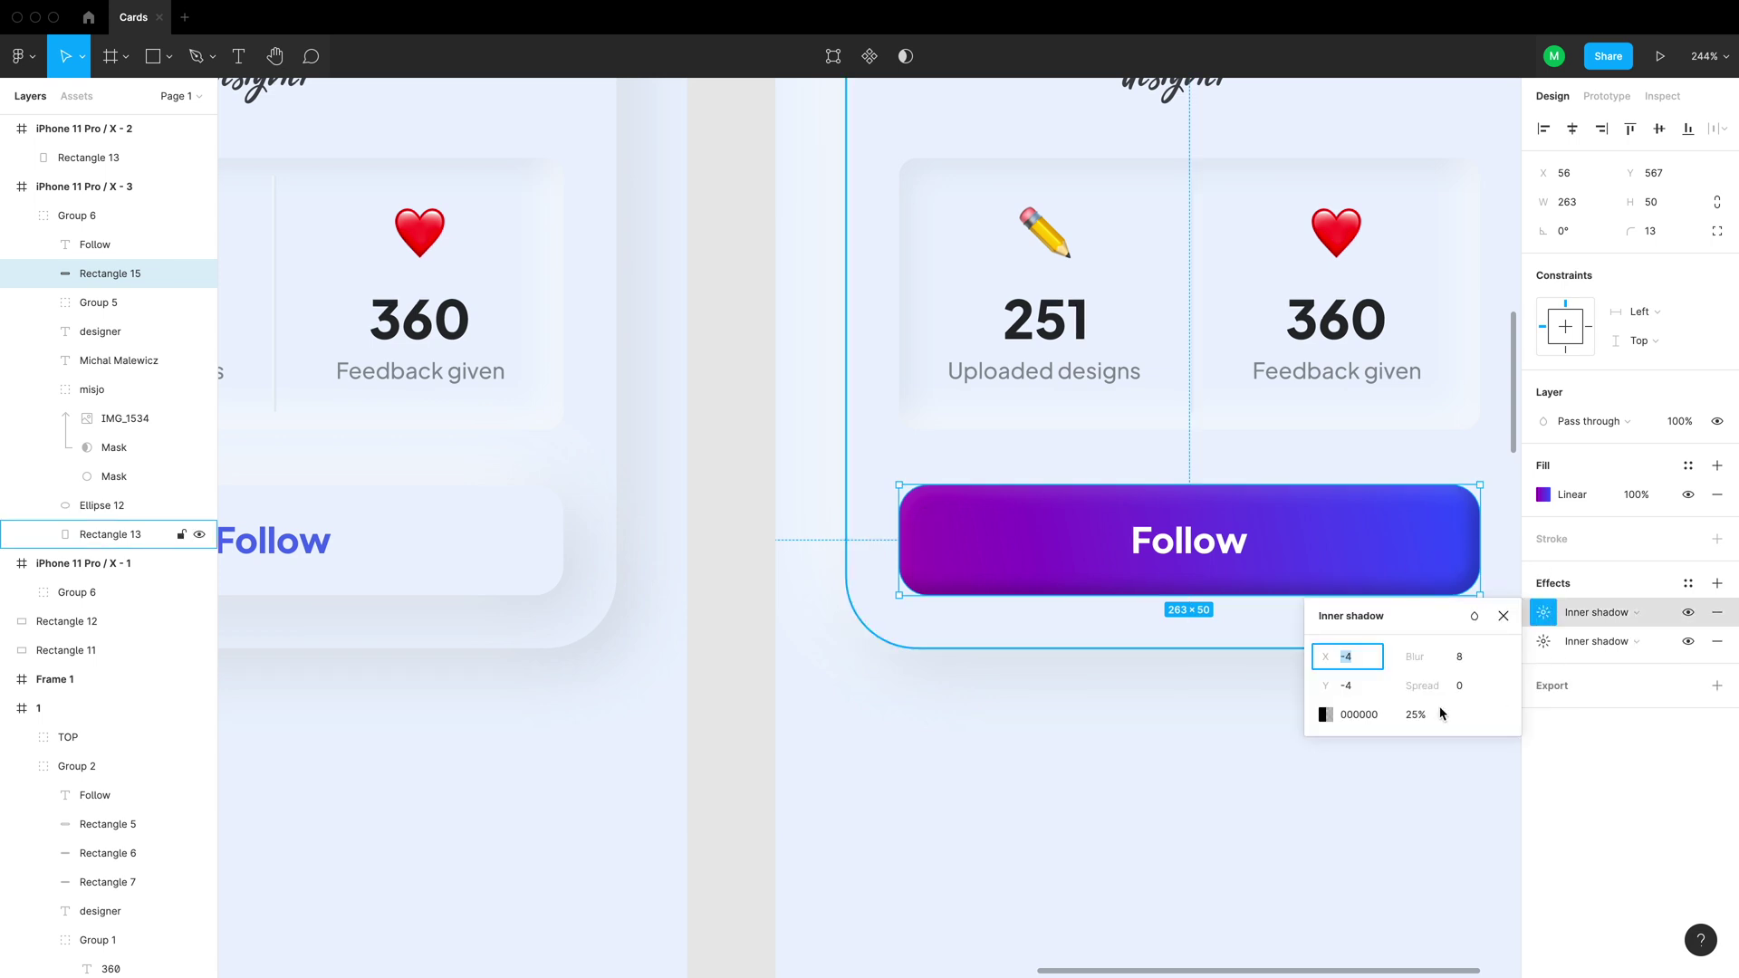
{"action": "type", "text": "-8"}
{"action": "key", "text": "Tab"}
{"action": "type", "text": "-8"}
{"action": "key", "text": "Tab"}
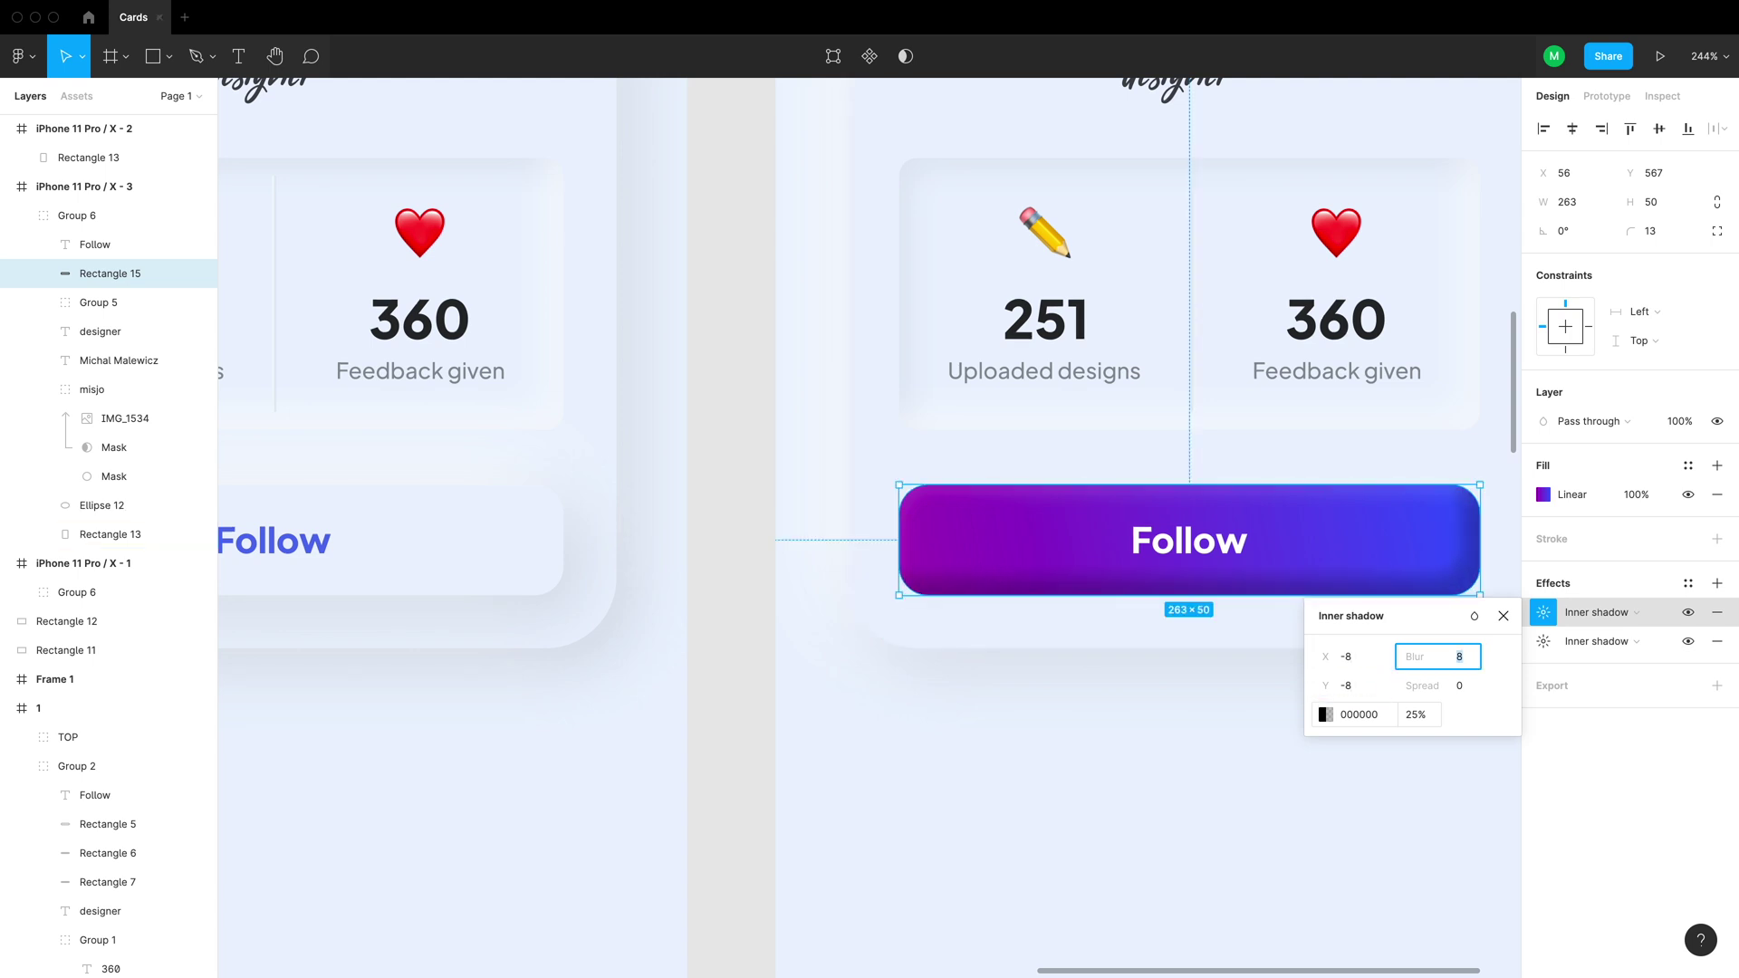
{"action": "type", "text": "12"}
{"action": "key", "text": "Return"}
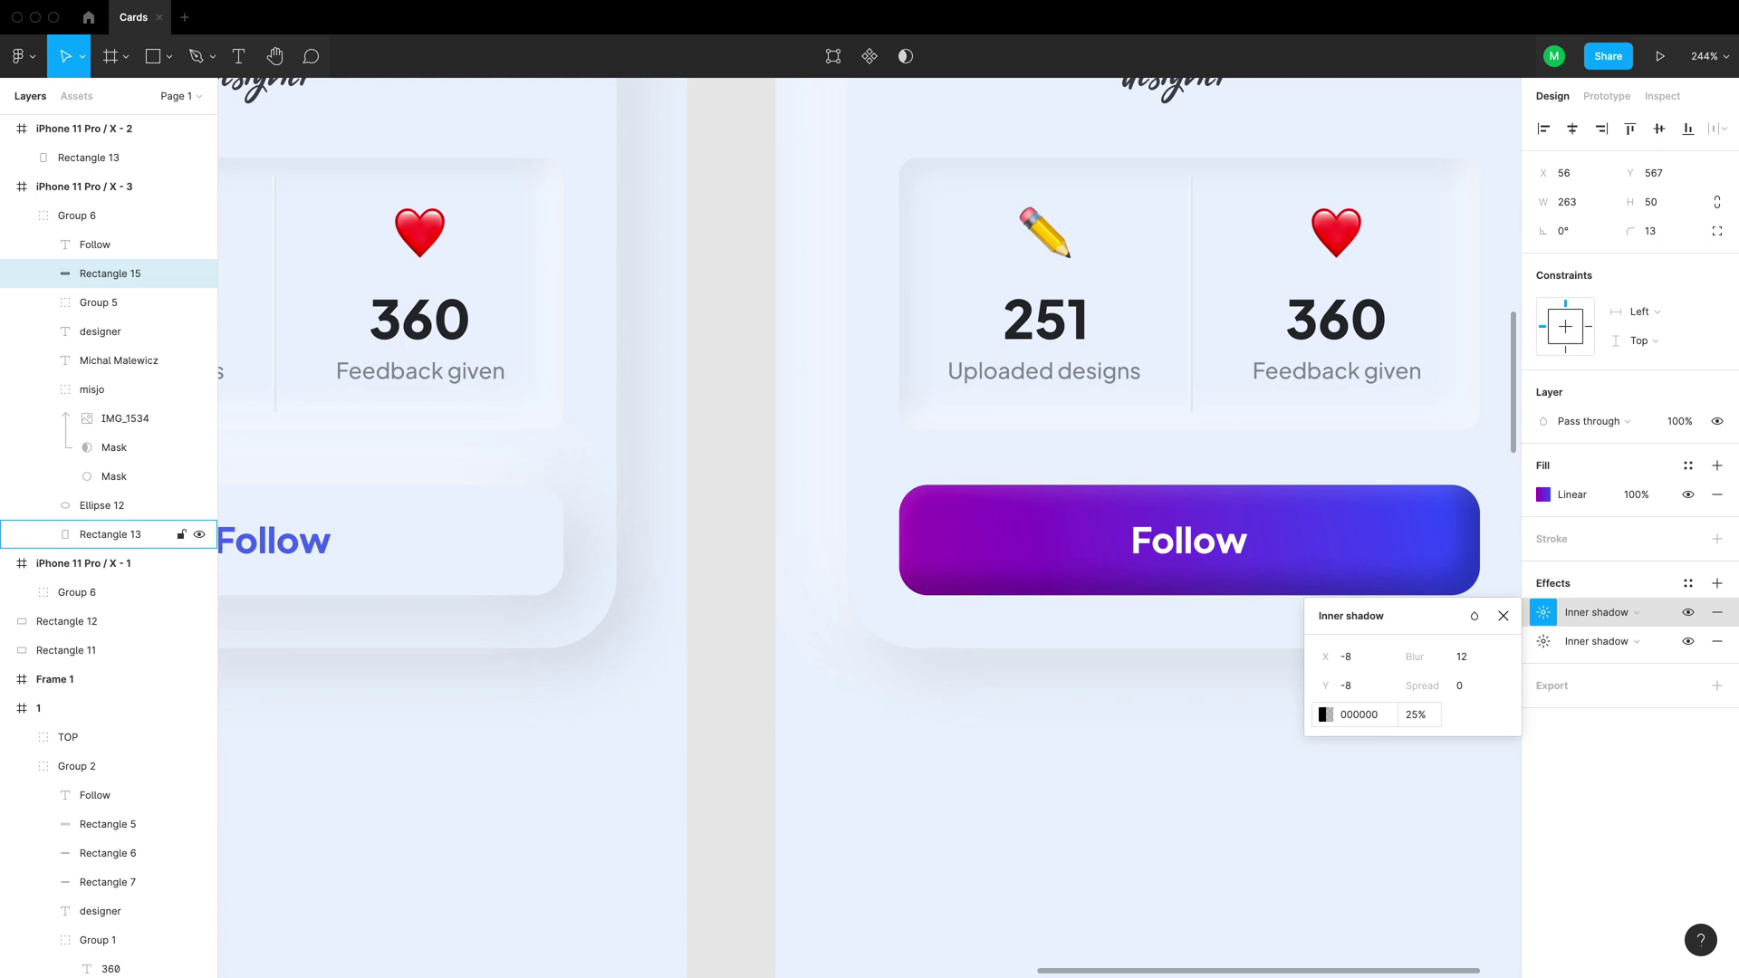
Set the gradient button's light inner shadow to X 8, Y 8 and blur 12
{"action": "left_click", "coordinate": [1542, 645]}
{"action": "key", "text": "Tab"}
{"action": "type", "text": "8"}
{"action": "key", "text": "Tab"}
{"action": "type", "text": "12"}
{"action": "key", "text": "Return"}
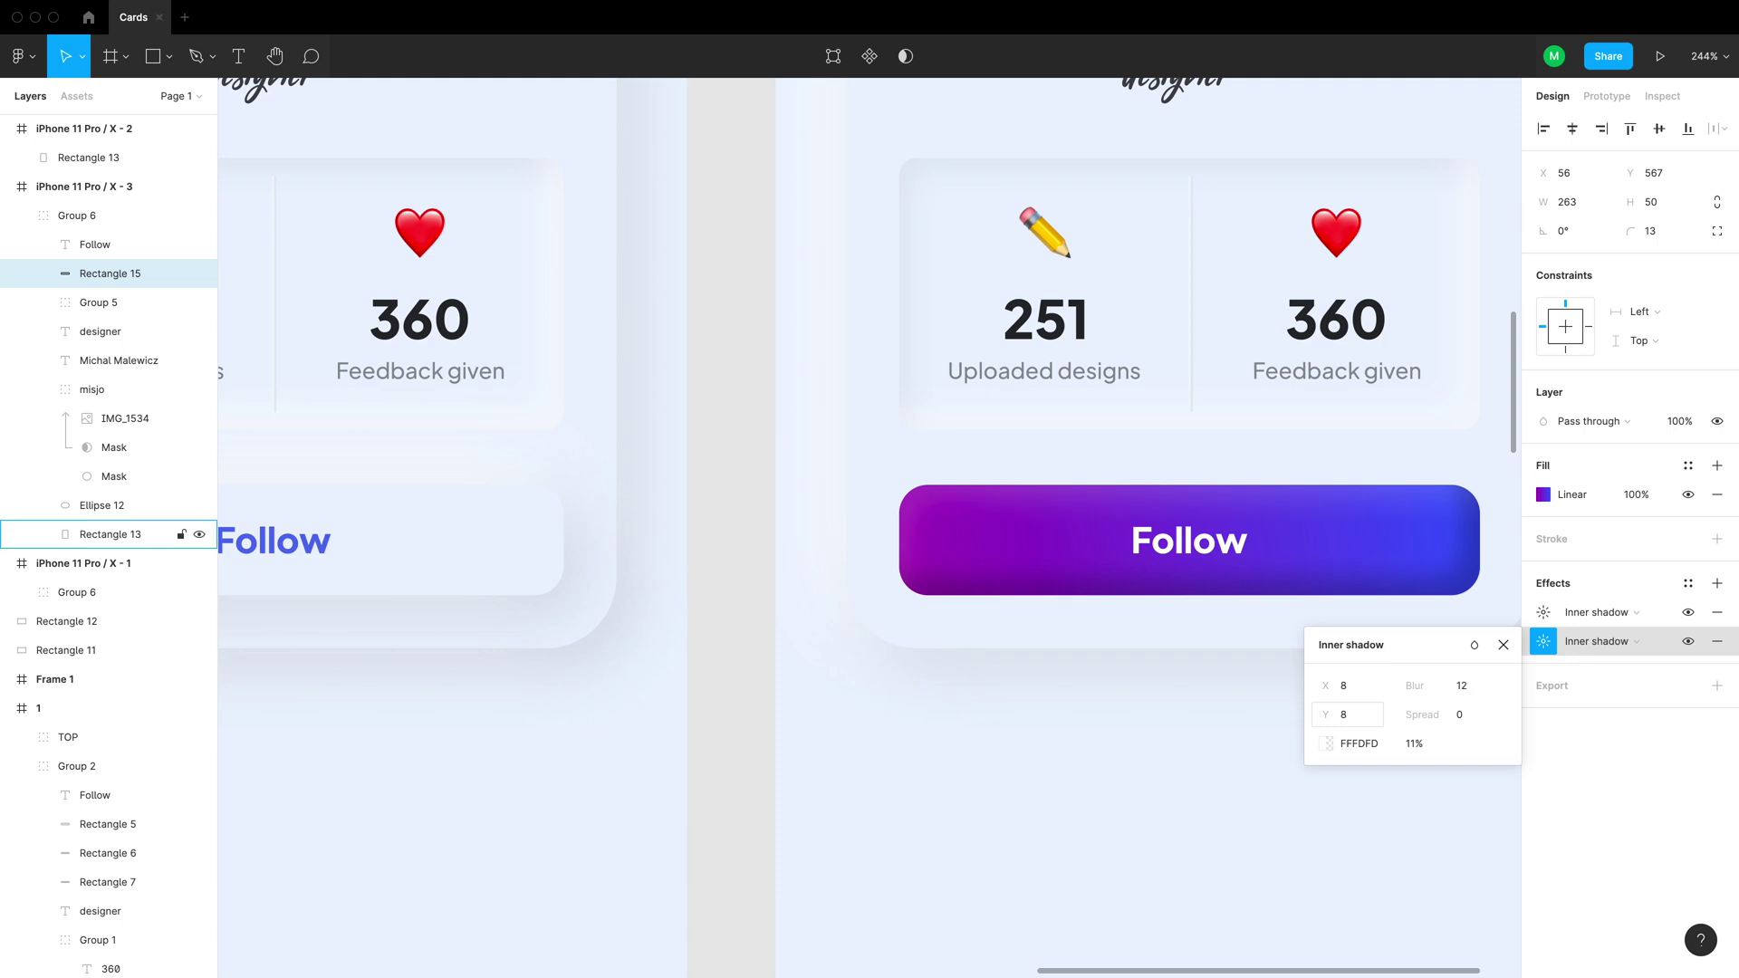
{"action": "left_click", "coordinate": [1025, 828]}
Draw a circle about 83 px wide in the duplicated frame's upper left corner and give it a pale blue-grey linear gradient
{"action": "scroll", "coordinate": [955, 668], "scroll_direction": "down", "scroll_amount": 5}
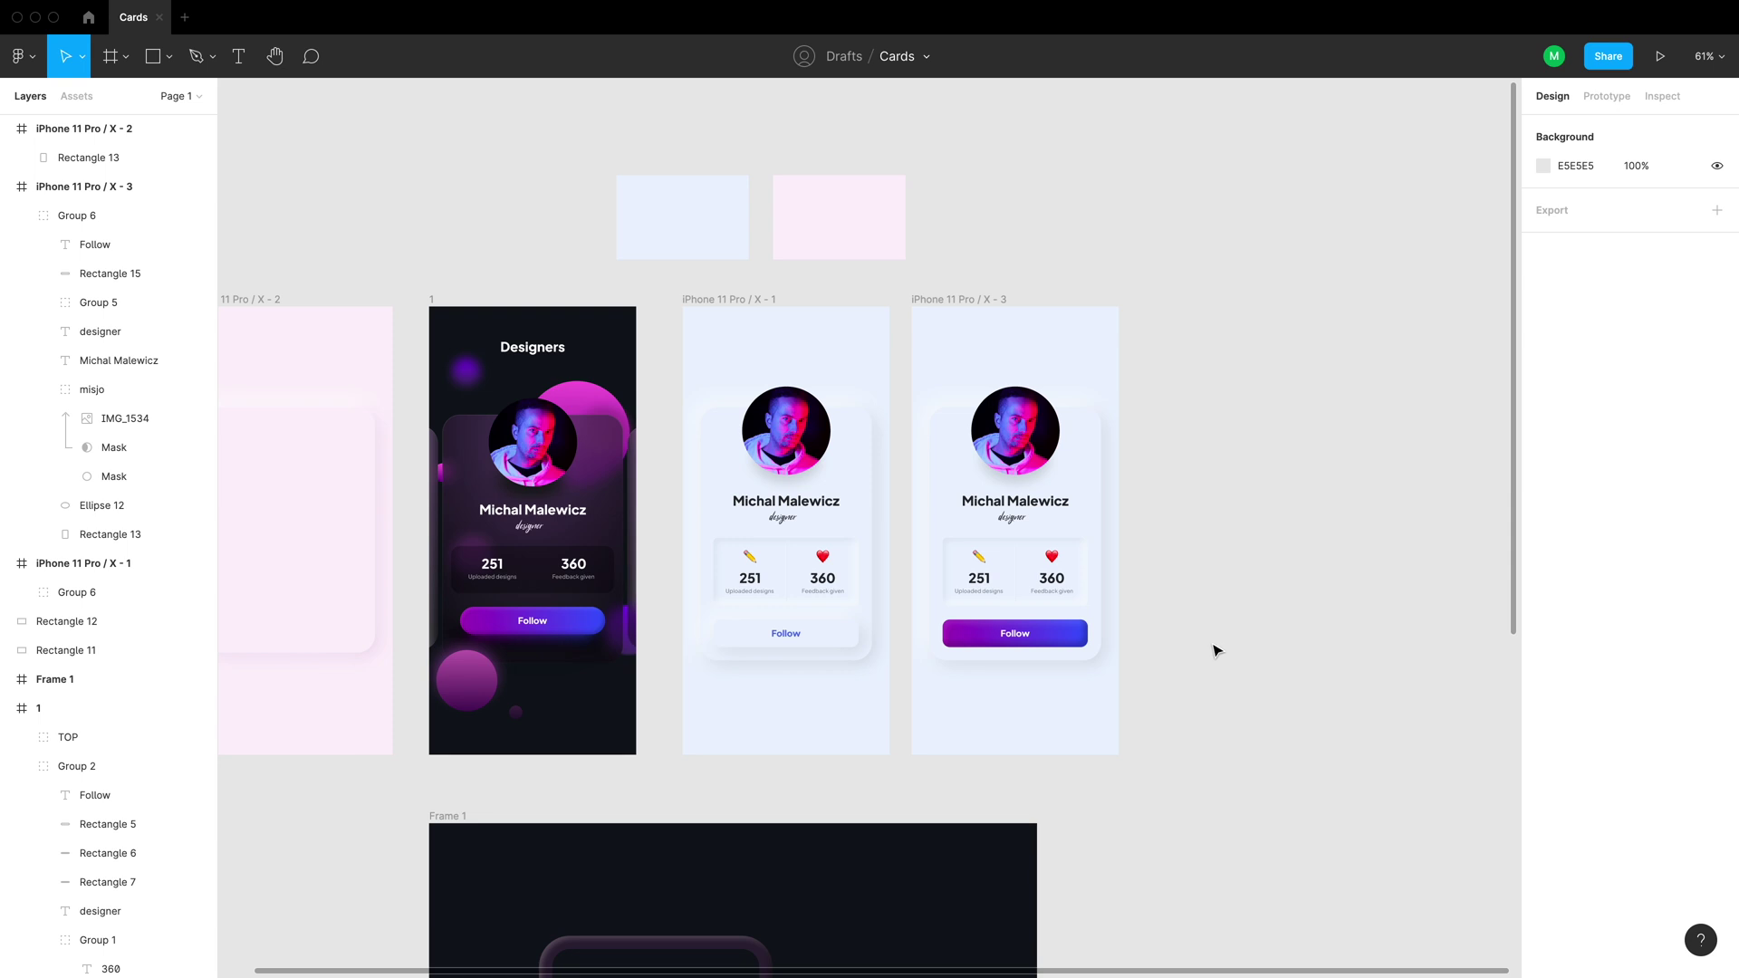
{"action": "left_click", "coordinate": [959, 299]}
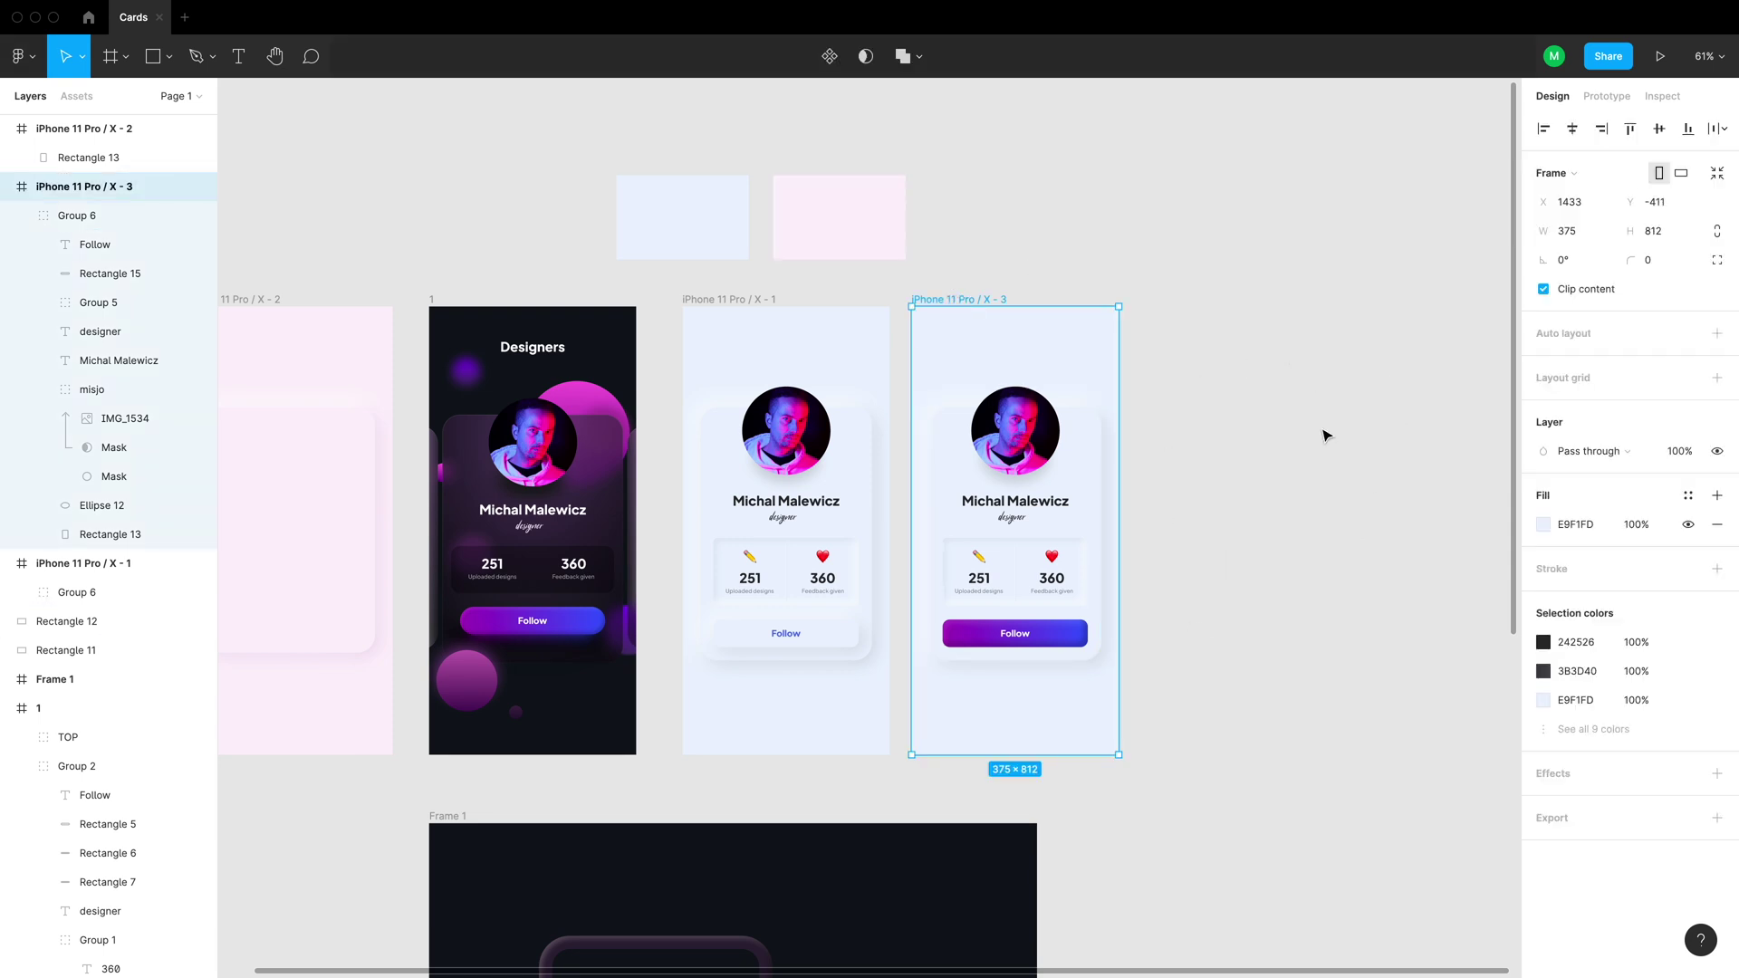
{"action": "key", "text": "o"}
{"action": "left_click_drag", "start_coordinate": [934, 332], "coordinate": [981, 378]}
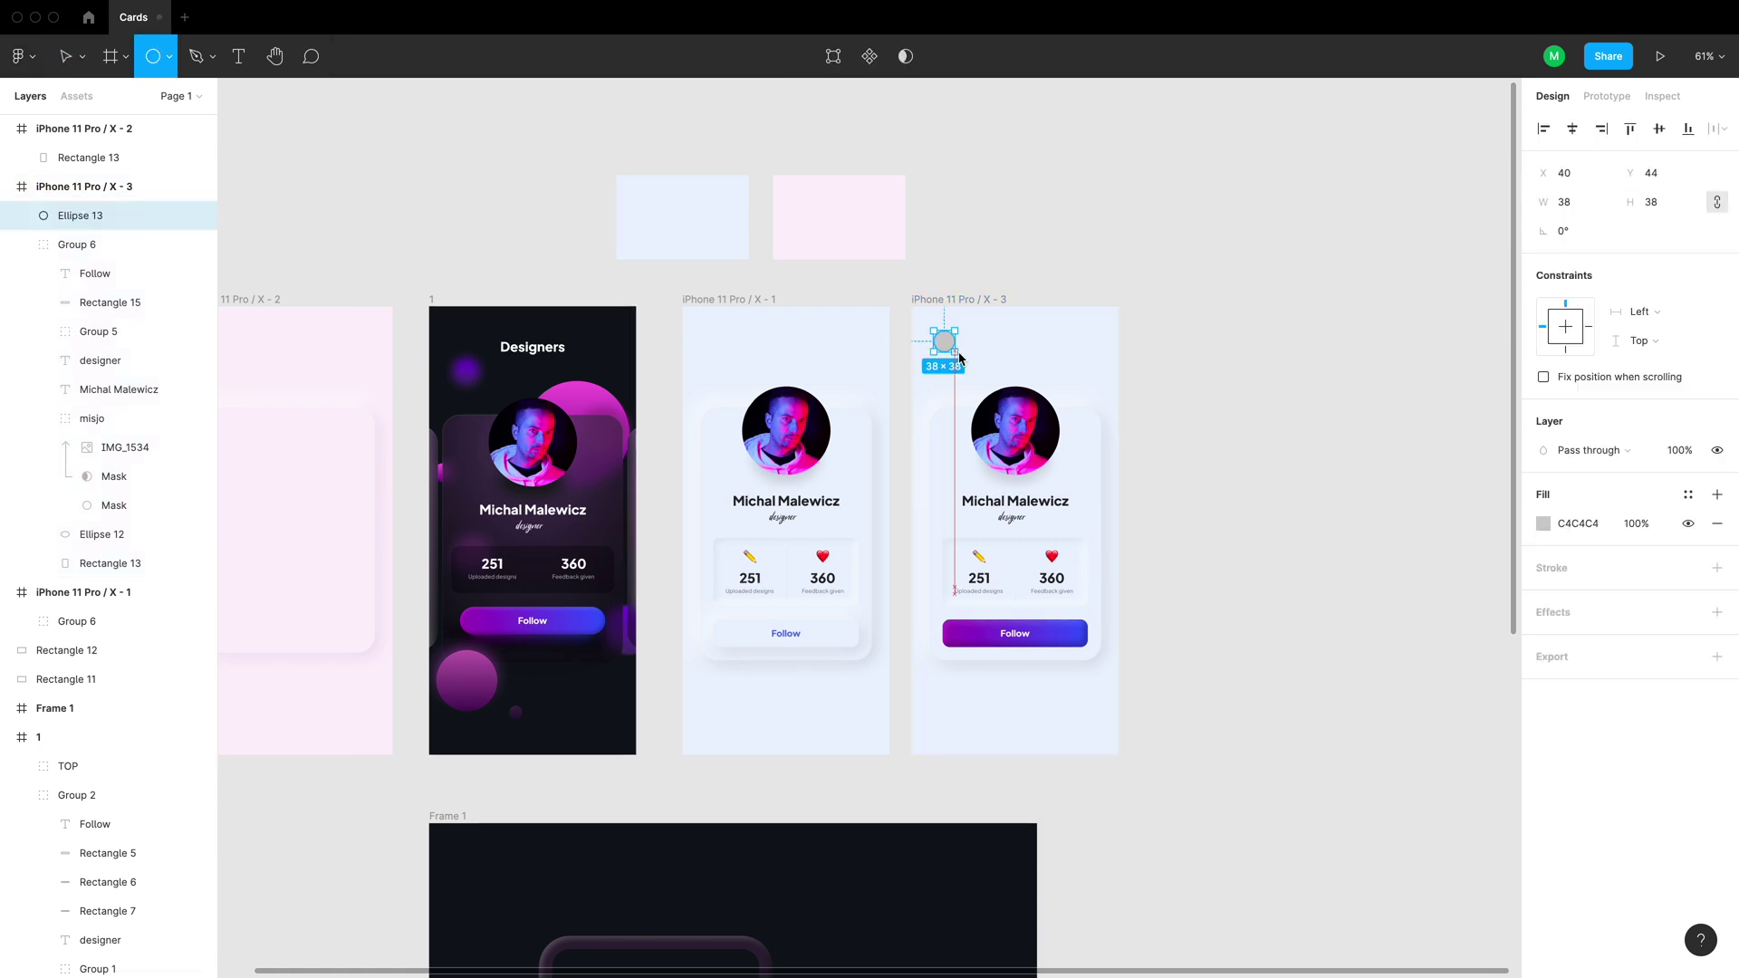
{"action": "left_click", "coordinate": [1543, 524]}
{"action": "left_click", "coordinate": [1329, 501]}
{"action": "left_click", "coordinate": [1350, 552]}
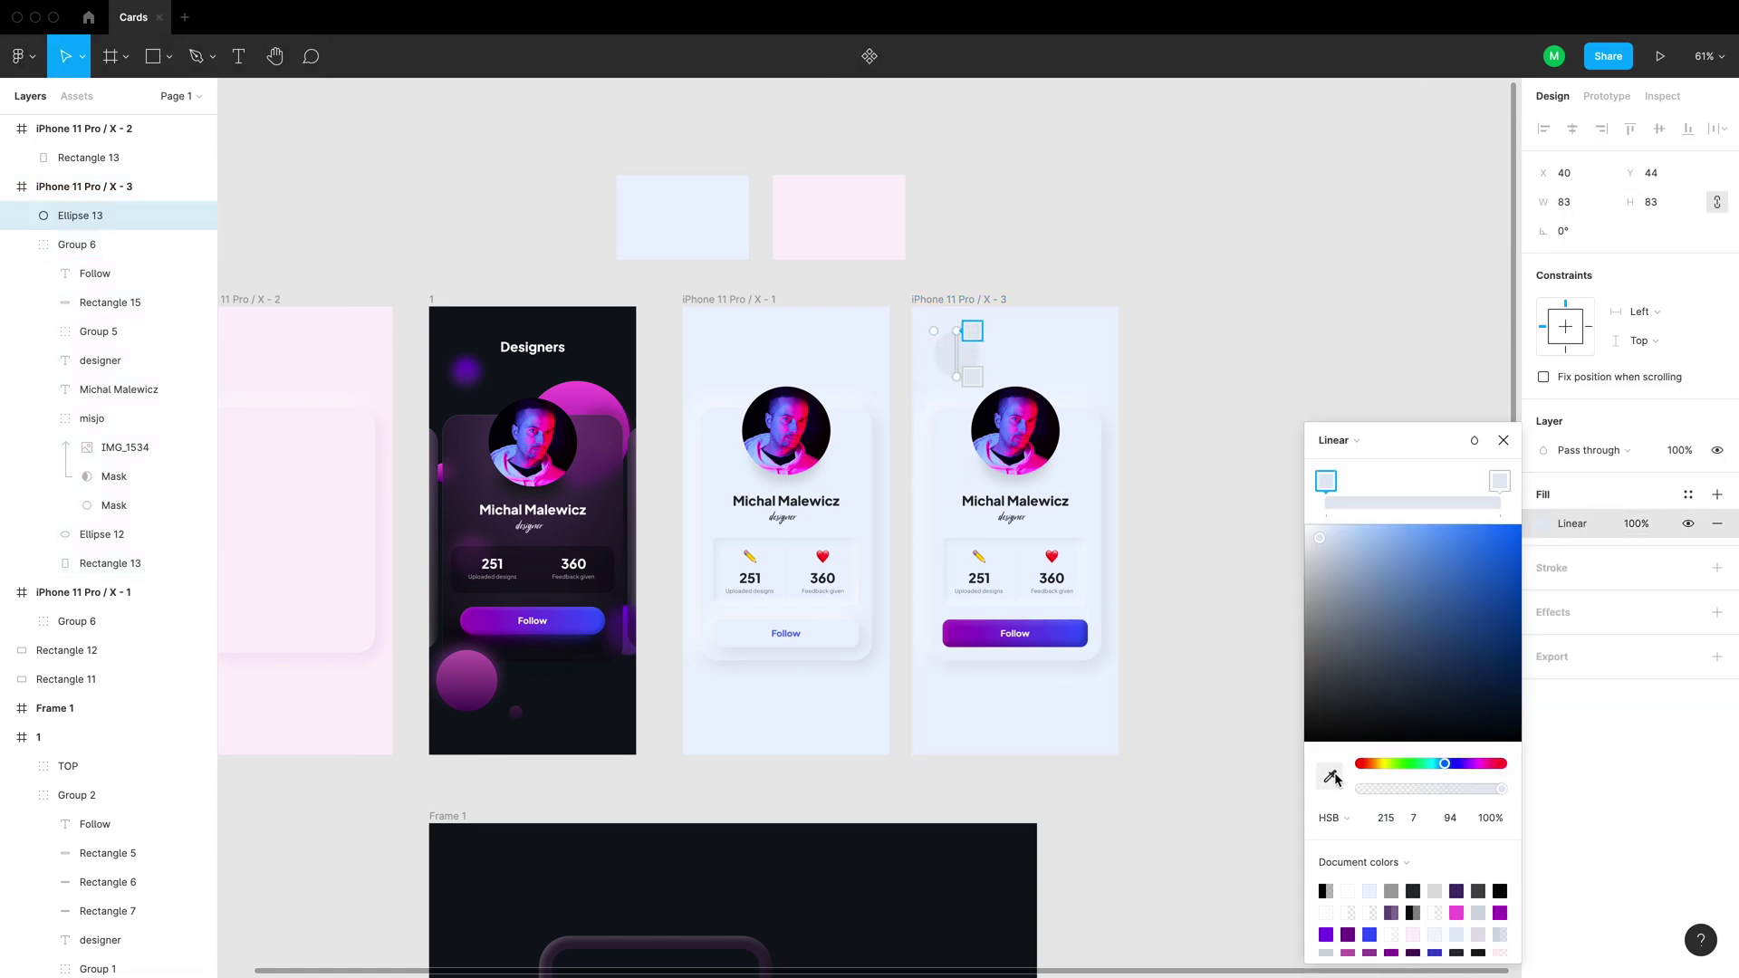
Send the gradient circle behind the card group and place copies near the card's lower right corner and the frame's bottom
{"action": "left_click_drag", "start_coordinate": [80, 216], "coordinate": [79, 259]}
{"action": "left_click_drag", "start_coordinate": [957, 355], "coordinate": [1111, 668]}
{"action": "key", "text": "ctrl+d"}
{"action": "key", "text": "ctrl+d"}
{"action": "scroll", "coordinate": [916, 710], "scroll_direction": "down", "scroll_amount": 1}
{"action": "left_click_drag", "start_coordinate": [916, 710], "coordinate": [967, 663]}
Paste another copy of the gradient circle over the card's left edge, beside the profile photo
{"action": "scroll", "coordinate": [1062, 429], "scroll_direction": "up", "scroll_amount": 5}
{"action": "key", "text": "ctrl+c"}
{"action": "key", "text": "ctrl+v"}
{"action": "left_click_drag", "start_coordinate": [856, 891], "coordinate": [849, 397]}
Duplicate the profile photo's soft shadow ellipse and place the copies beneath the decorative circles
{"action": "double_click", "coordinate": [913, 388]}
{"action": "left_click_drag", "start_coordinate": [101, 534], "coordinate": [97, 245]}
{"action": "key", "text": "shift+2"}
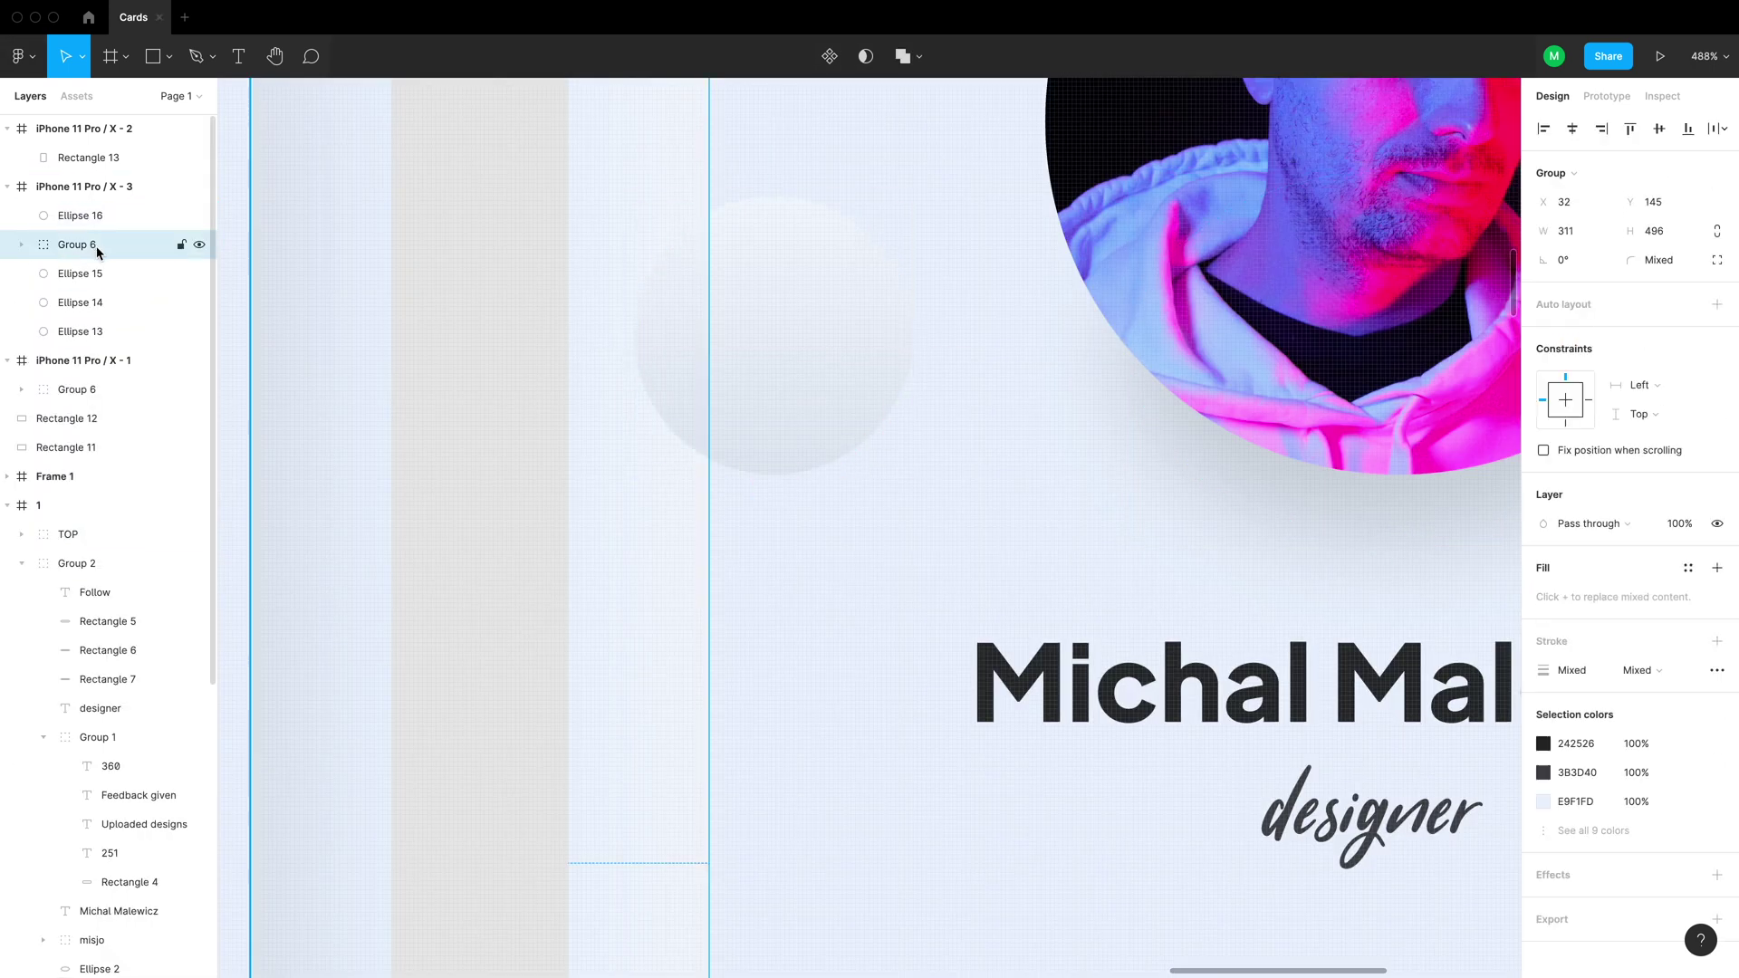
{"action": "scroll", "coordinate": [1228, 594], "scroll_direction": "down", "scroll_amount": 10}
{"action": "key", "text": "Escape"}
{"action": "left_click", "coordinate": [895, 447]}
{"action": "key", "text": "ctrl+d"}
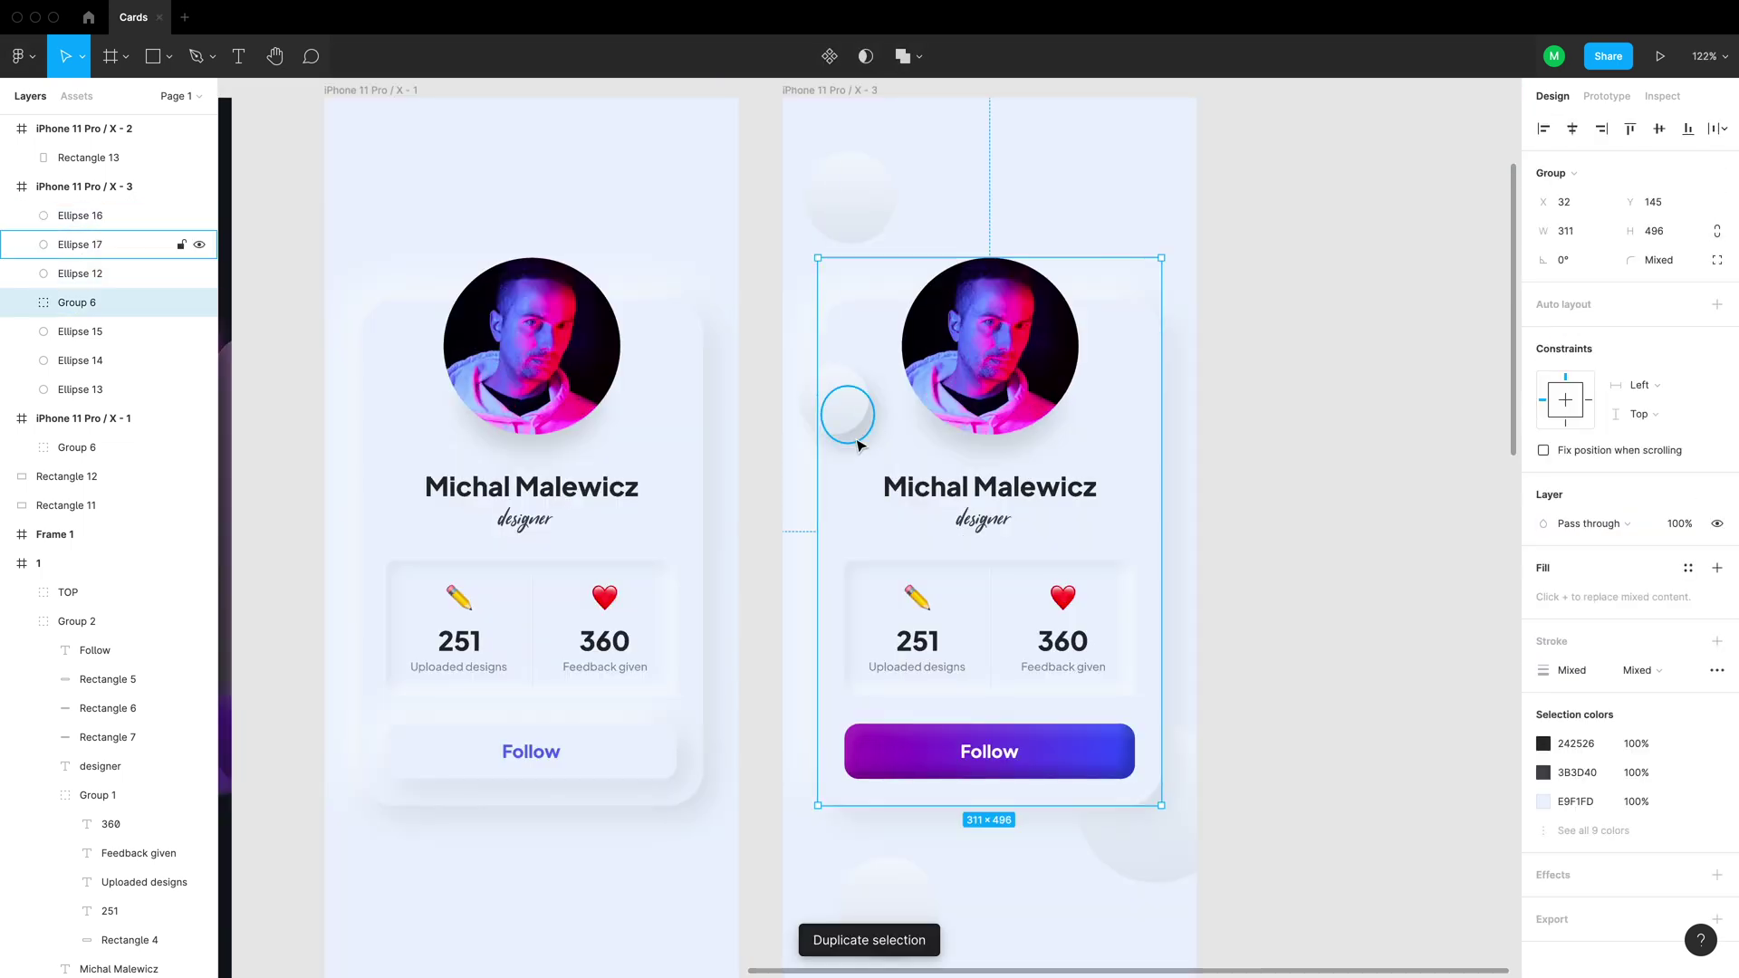
{"action": "left_click_drag", "start_coordinate": [843, 404], "coordinate": [851, 607]}
{"action": "left_click", "coordinate": [810, 304], "text": "alt"}
{"action": "key", "text": "ctrl+d"}
{"action": "key", "text": "ctrl+d"}
{"action": "key", "text": "ctrl+d"}
{"action": "left_click", "coordinate": [1114, 652]}
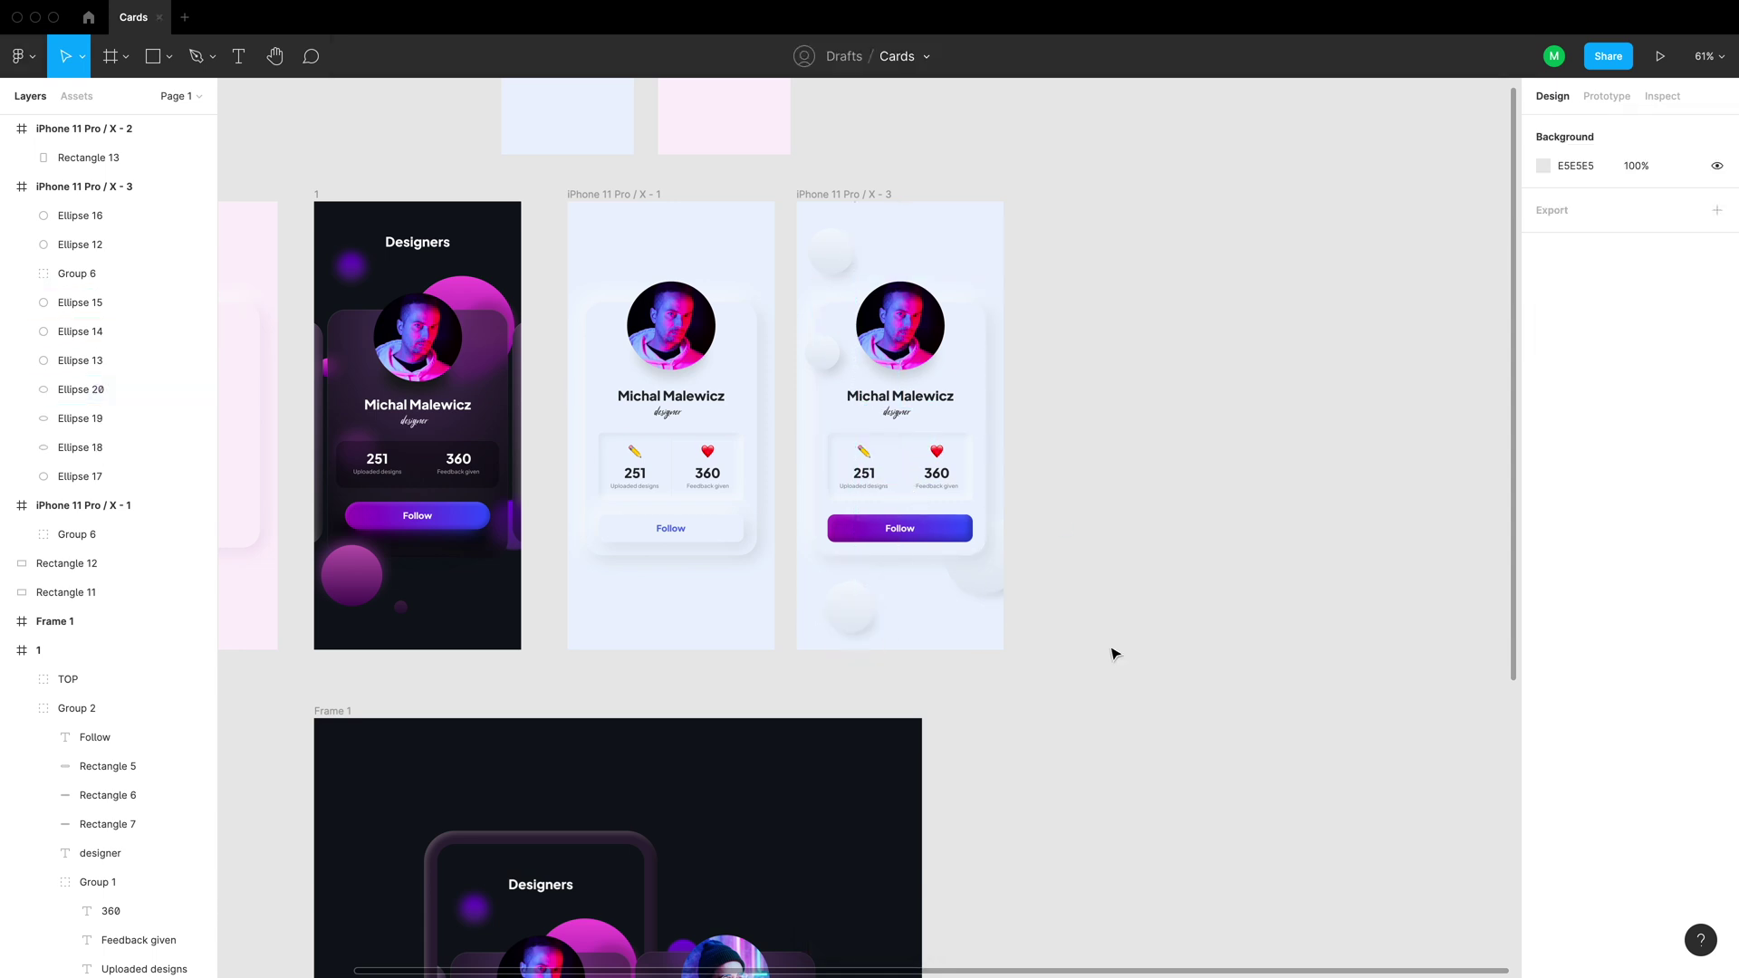
Select the decorative circles together and lighten the first stop of their linear gradient
{"action": "left_click", "coordinate": [992, 555]}
{"action": "left_click", "coordinate": [831, 250]}
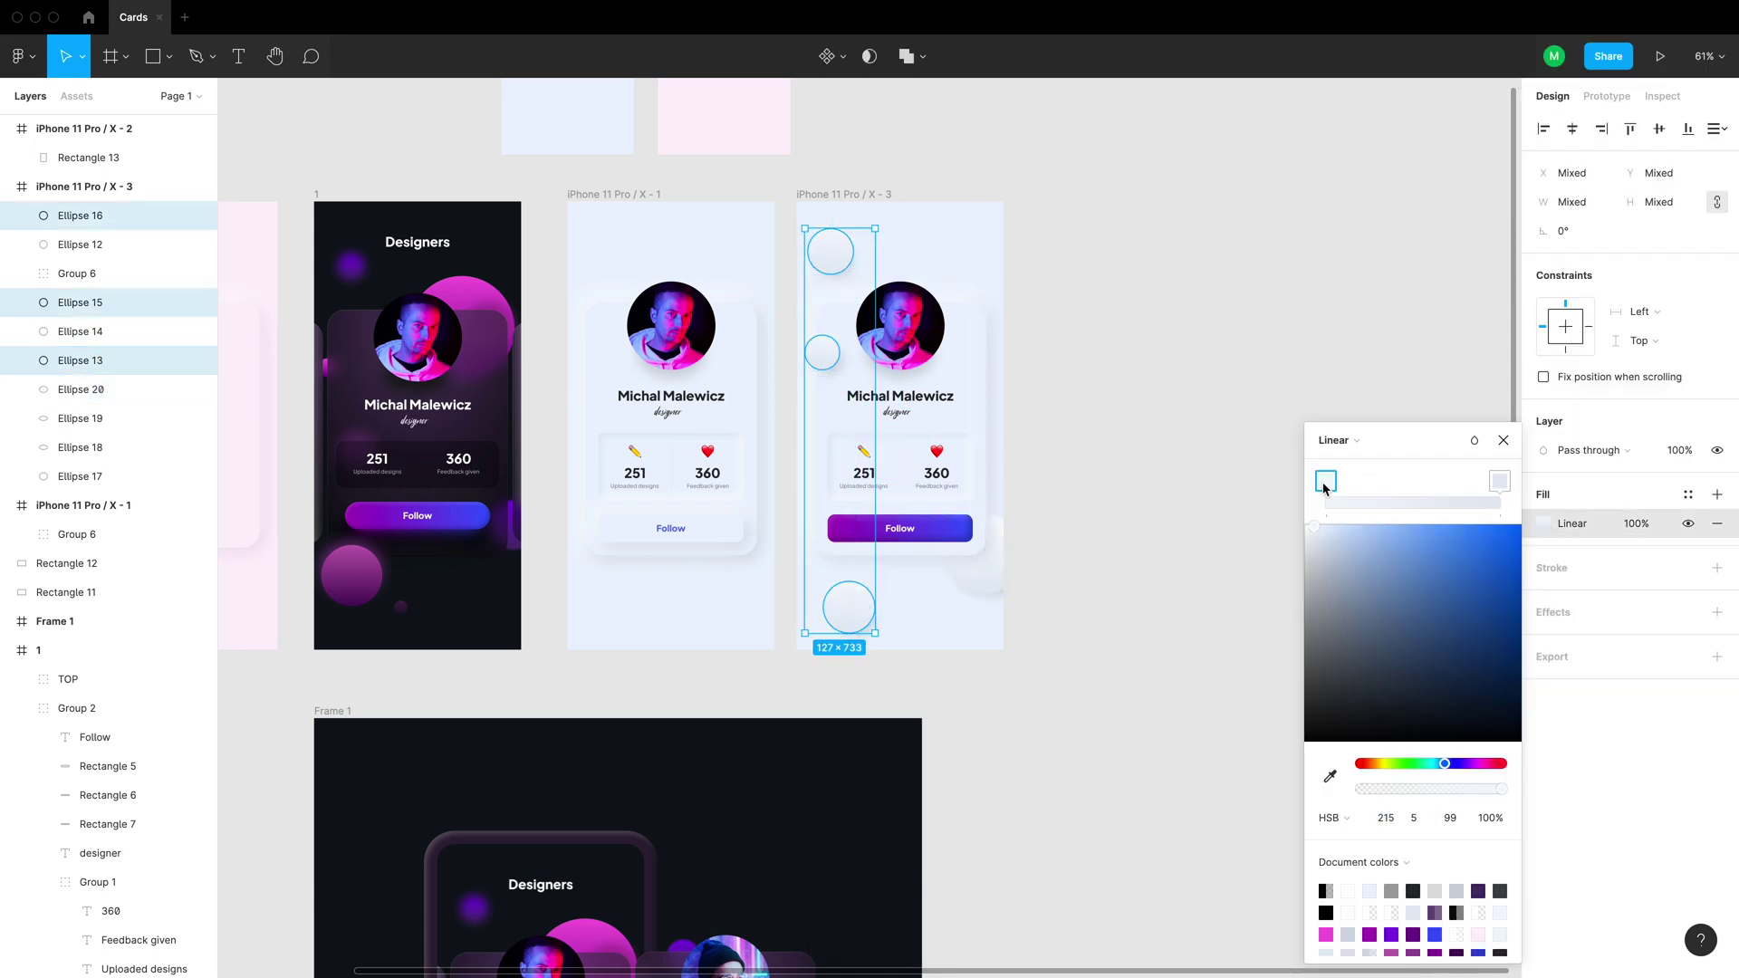
{"action": "left_click", "coordinate": [1173, 365]}
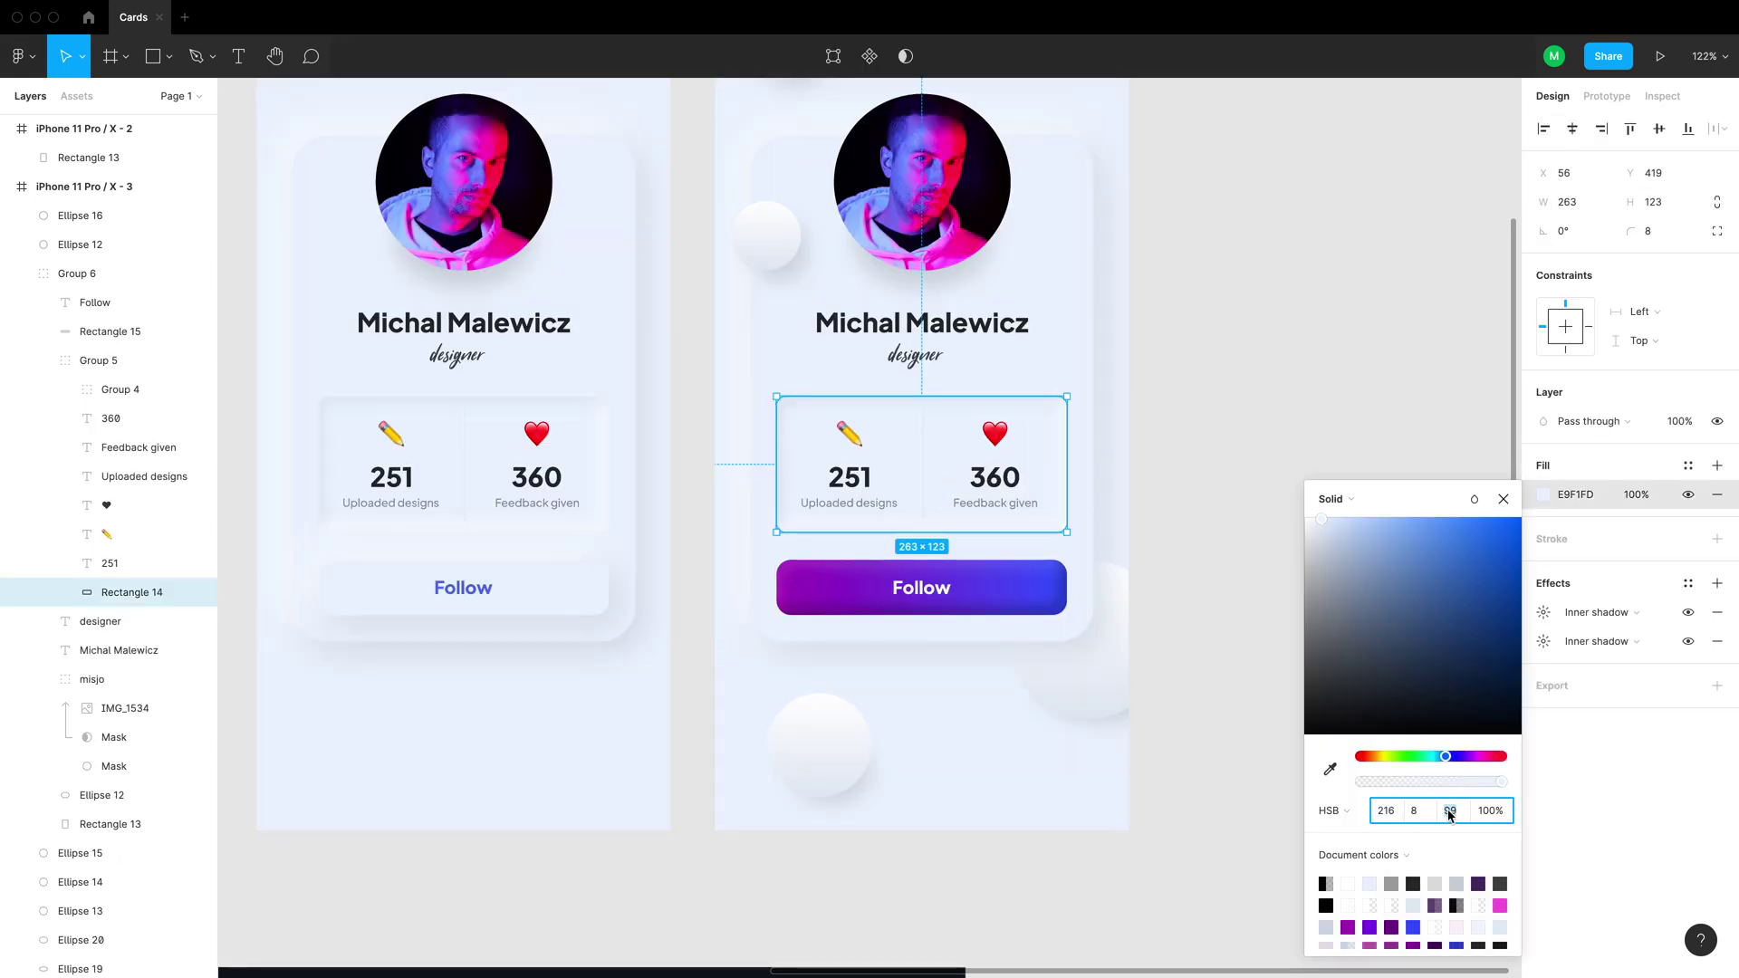
Darken the duplicated card's stats panel fill slightly by setting its HSB brightness to 98
{"action": "type", "text": "96"}
{"action": "key", "text": "Return"}
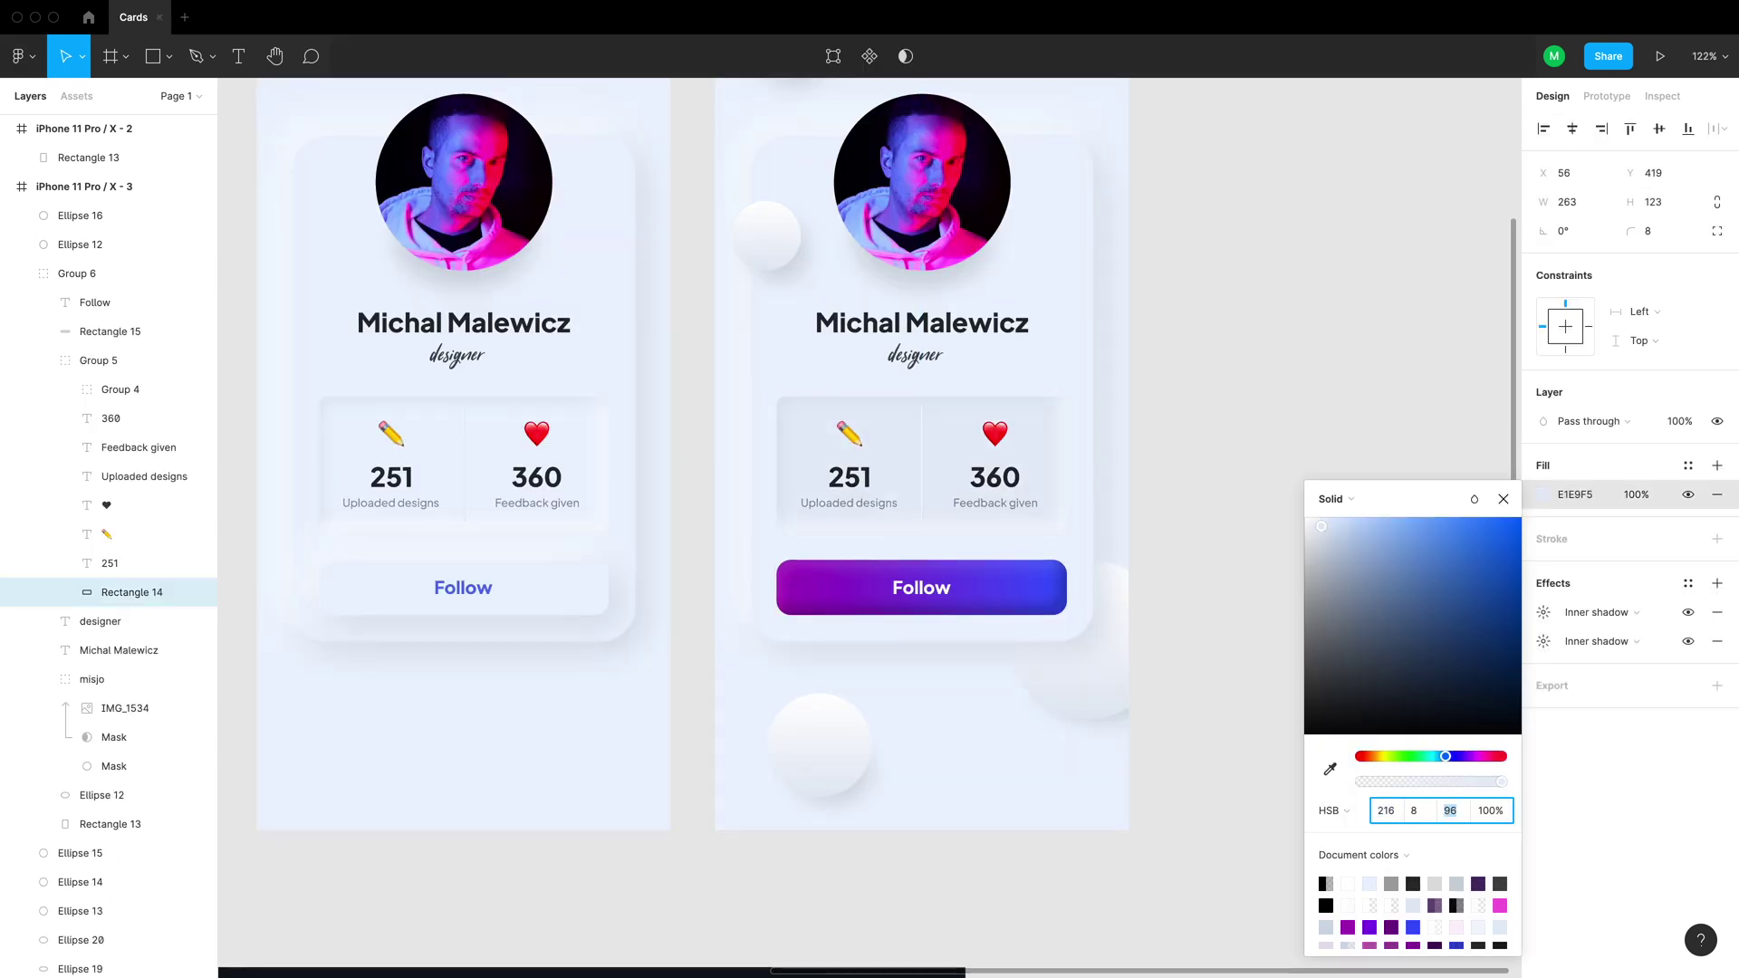
{"action": "key", "text": "Up"}
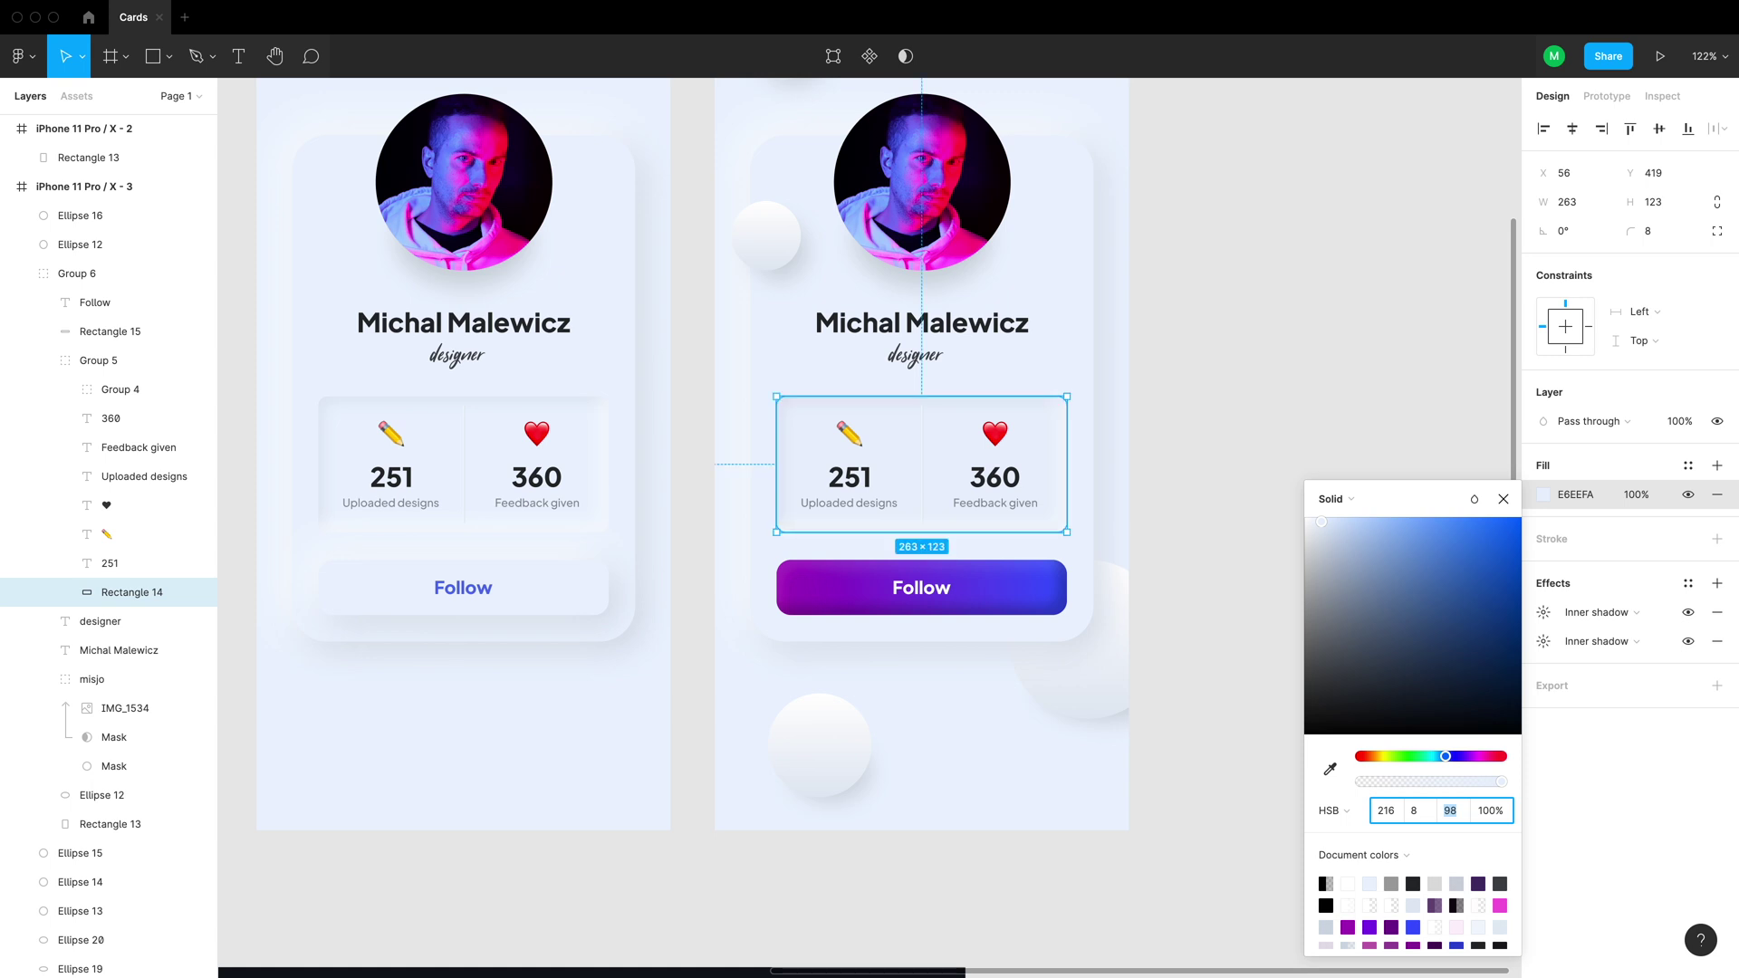
{"action": "left_click", "coordinate": [1285, 398]}
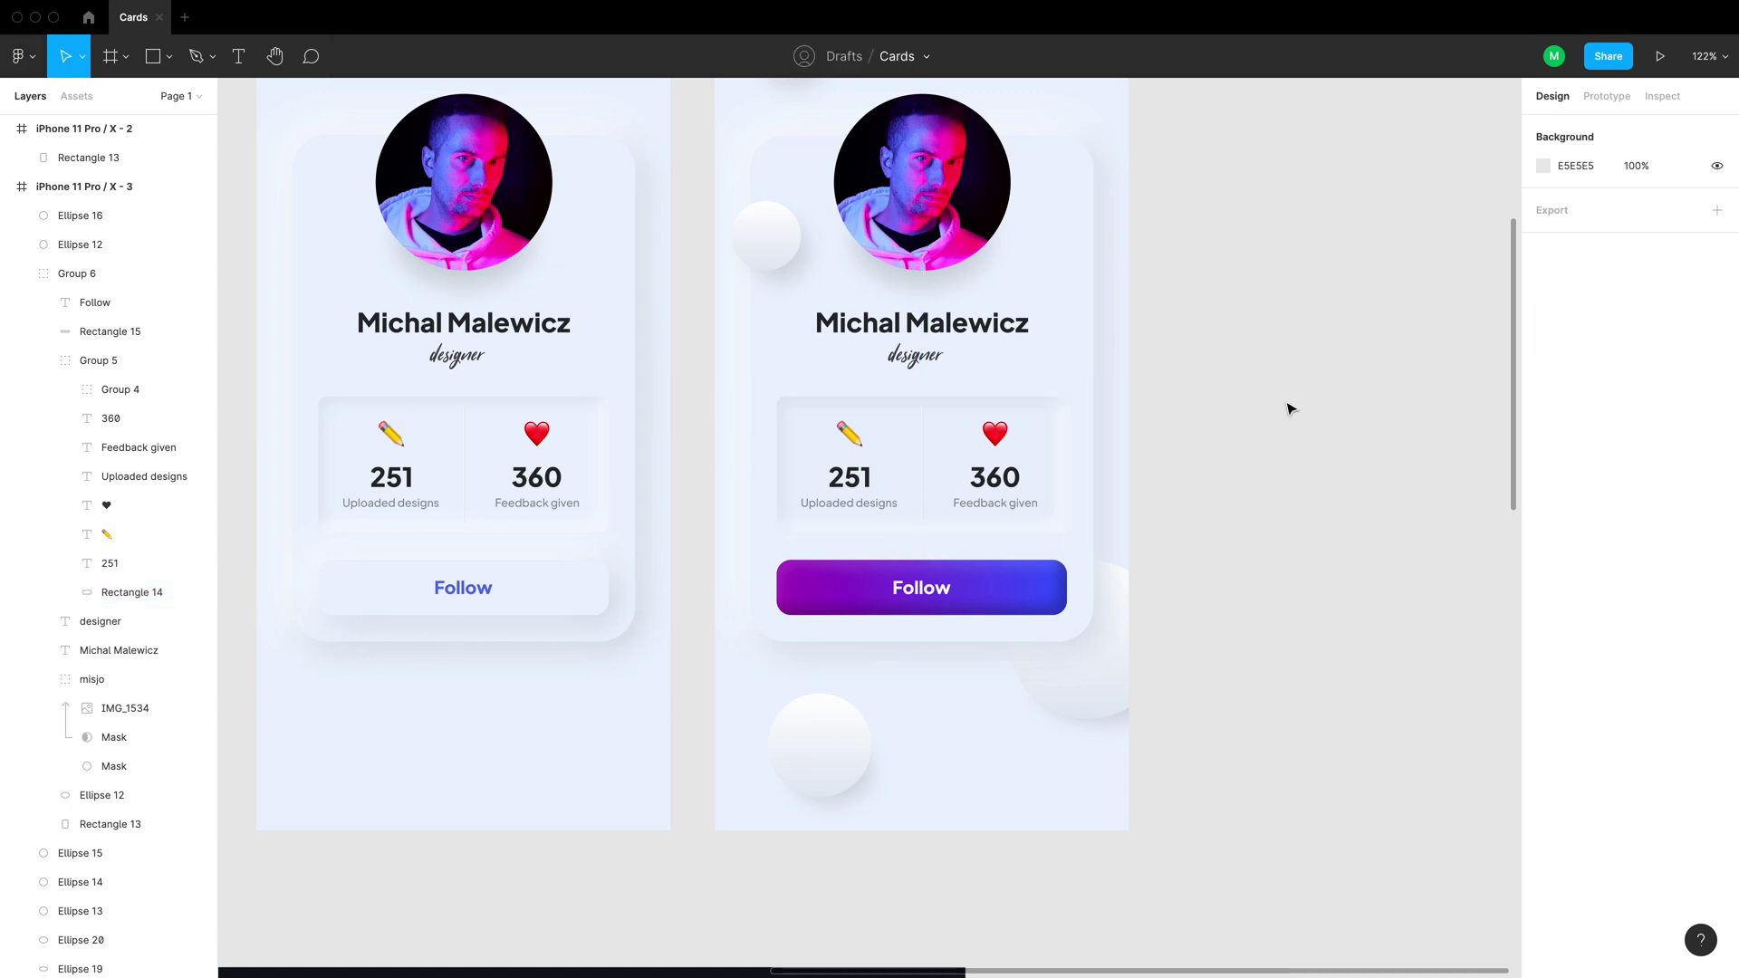
Add a 1 px stroke to the duplicated card's stats panel and align it to the center of the edge
{"action": "scroll", "coordinate": [865, 431], "scroll_direction": "up", "scroll_amount": 5}
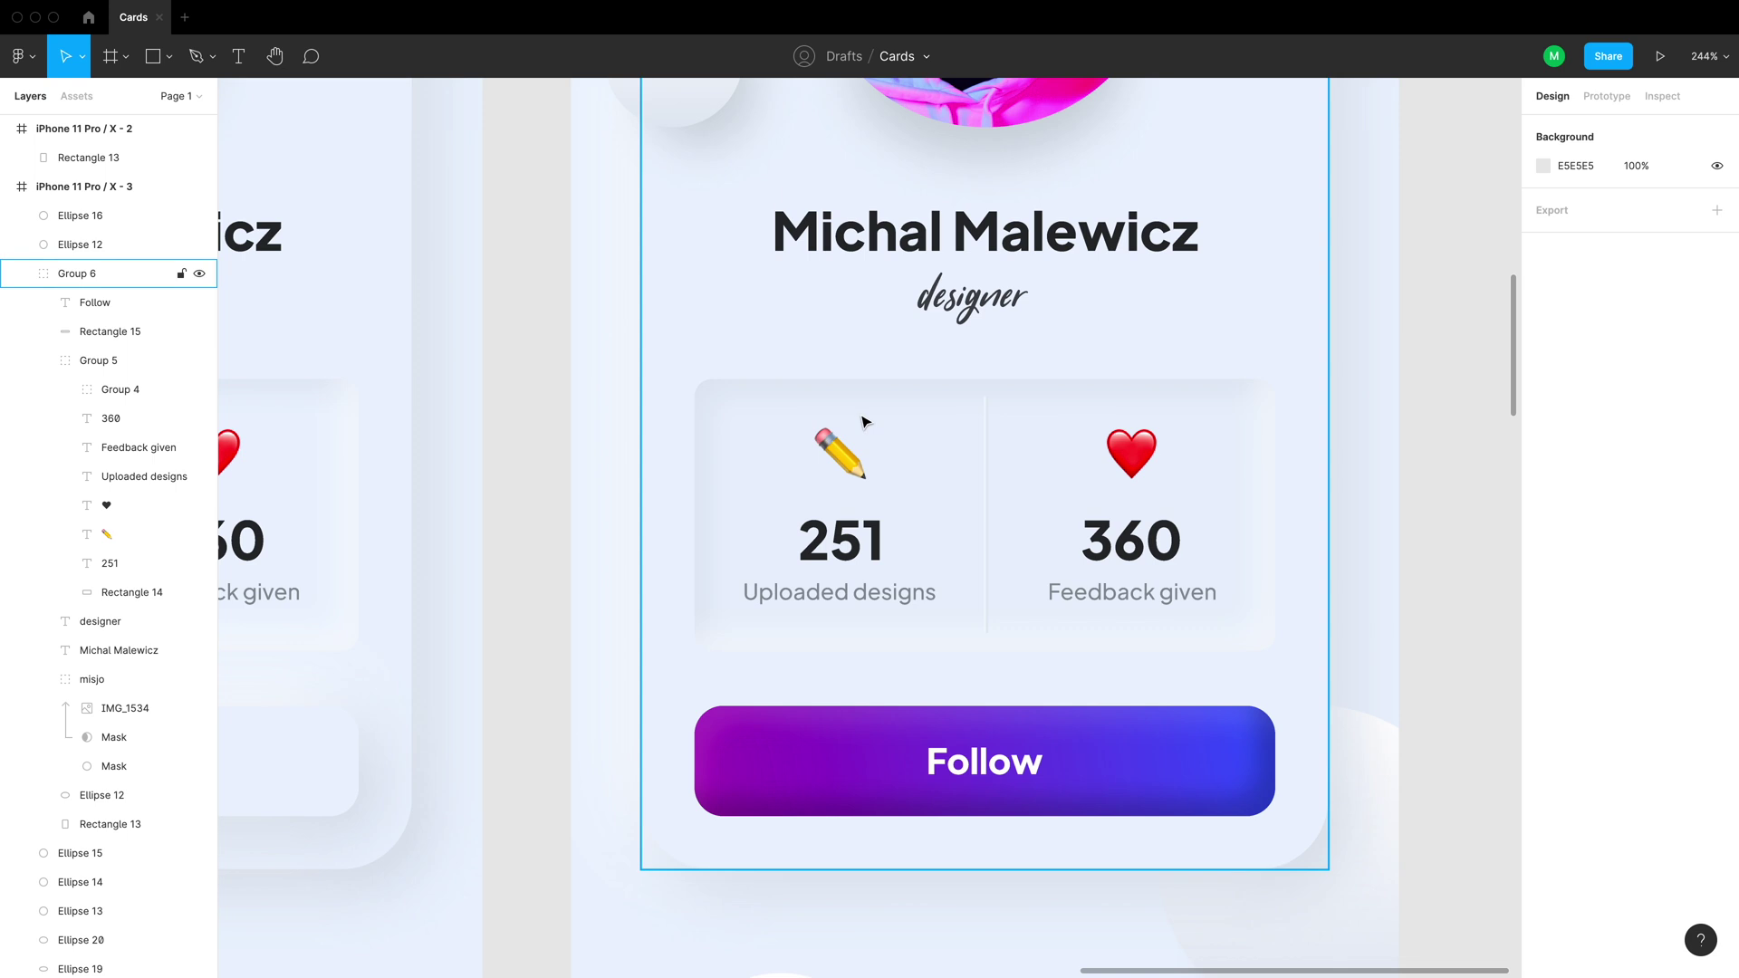
{"action": "left_click", "coordinate": [872, 407], "text": "super"}
{"action": "scroll", "coordinate": [868, 410], "scroll_direction": "up", "scroll_amount": 5}
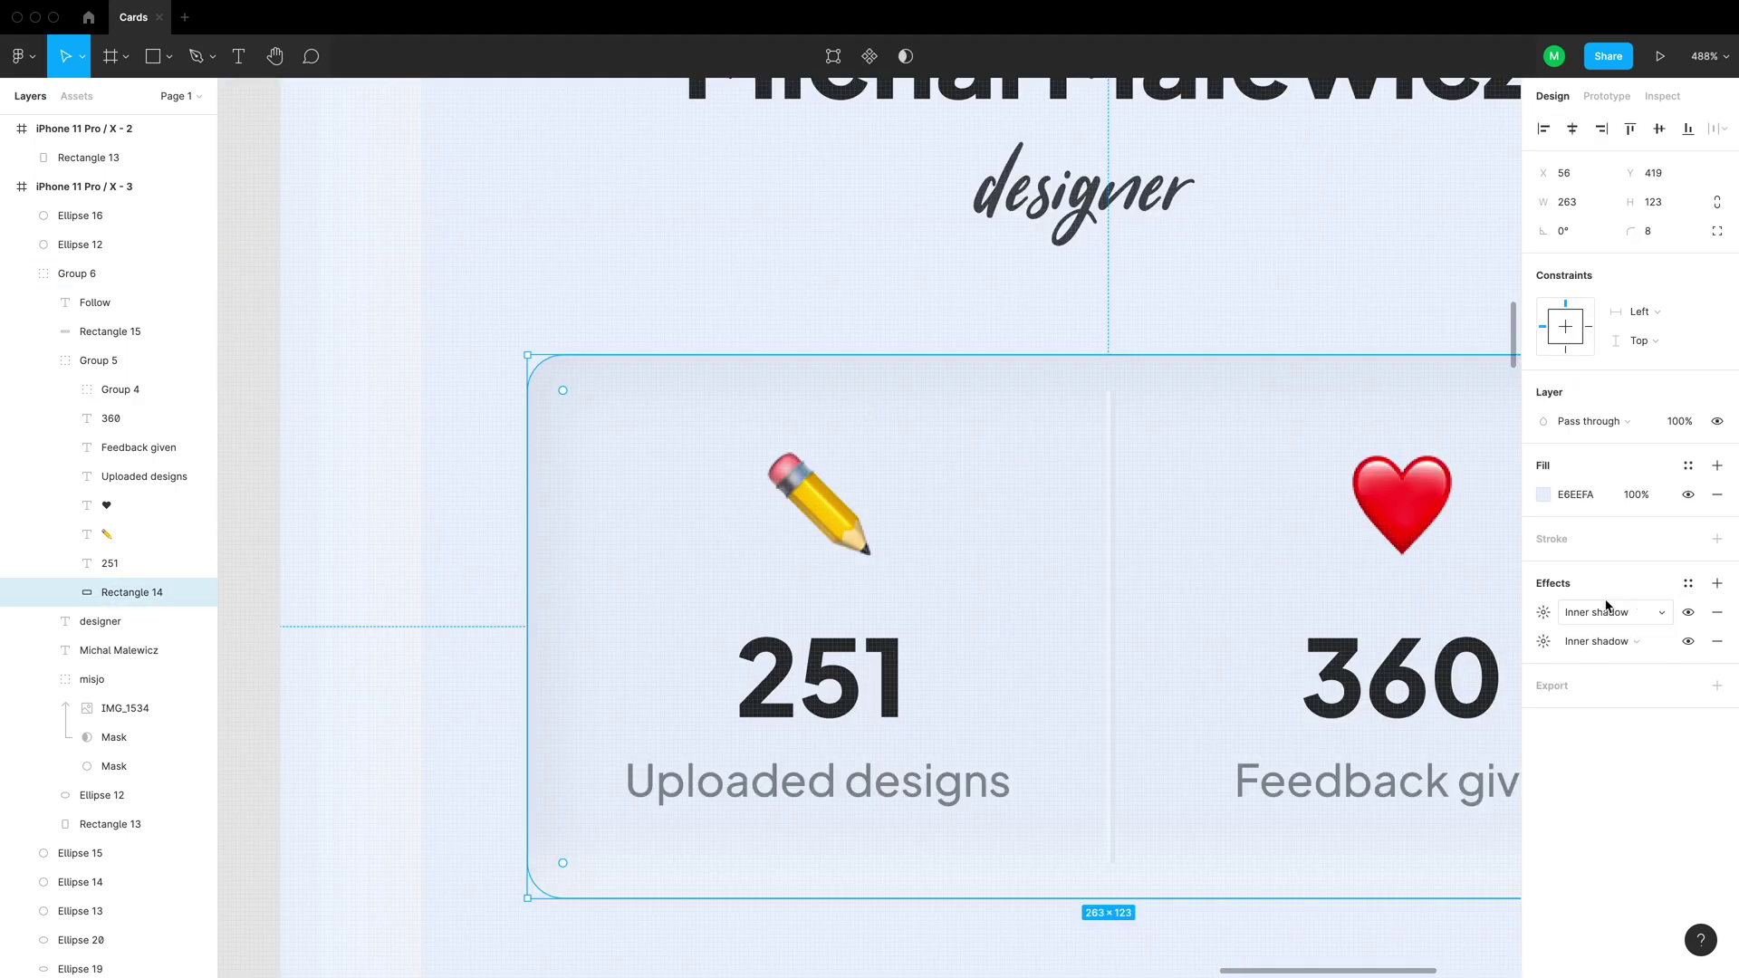
{"action": "left_click", "coordinate": [1718, 540]}
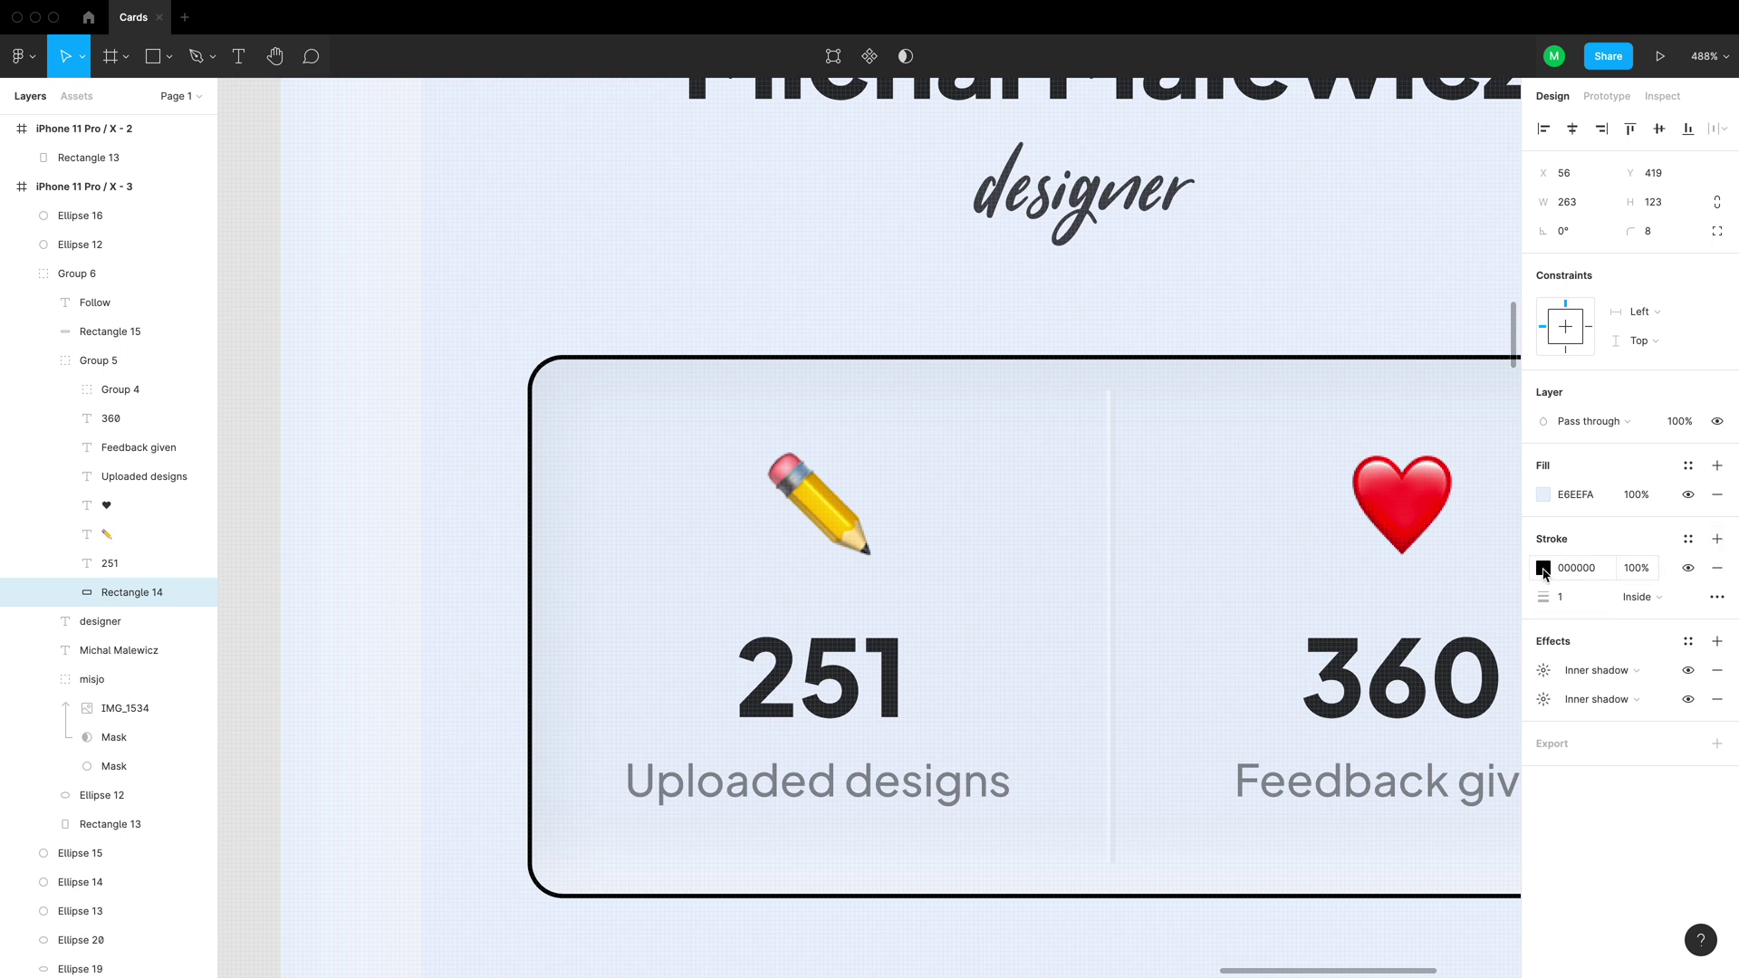
{"action": "left_click", "coordinate": [1654, 595]}
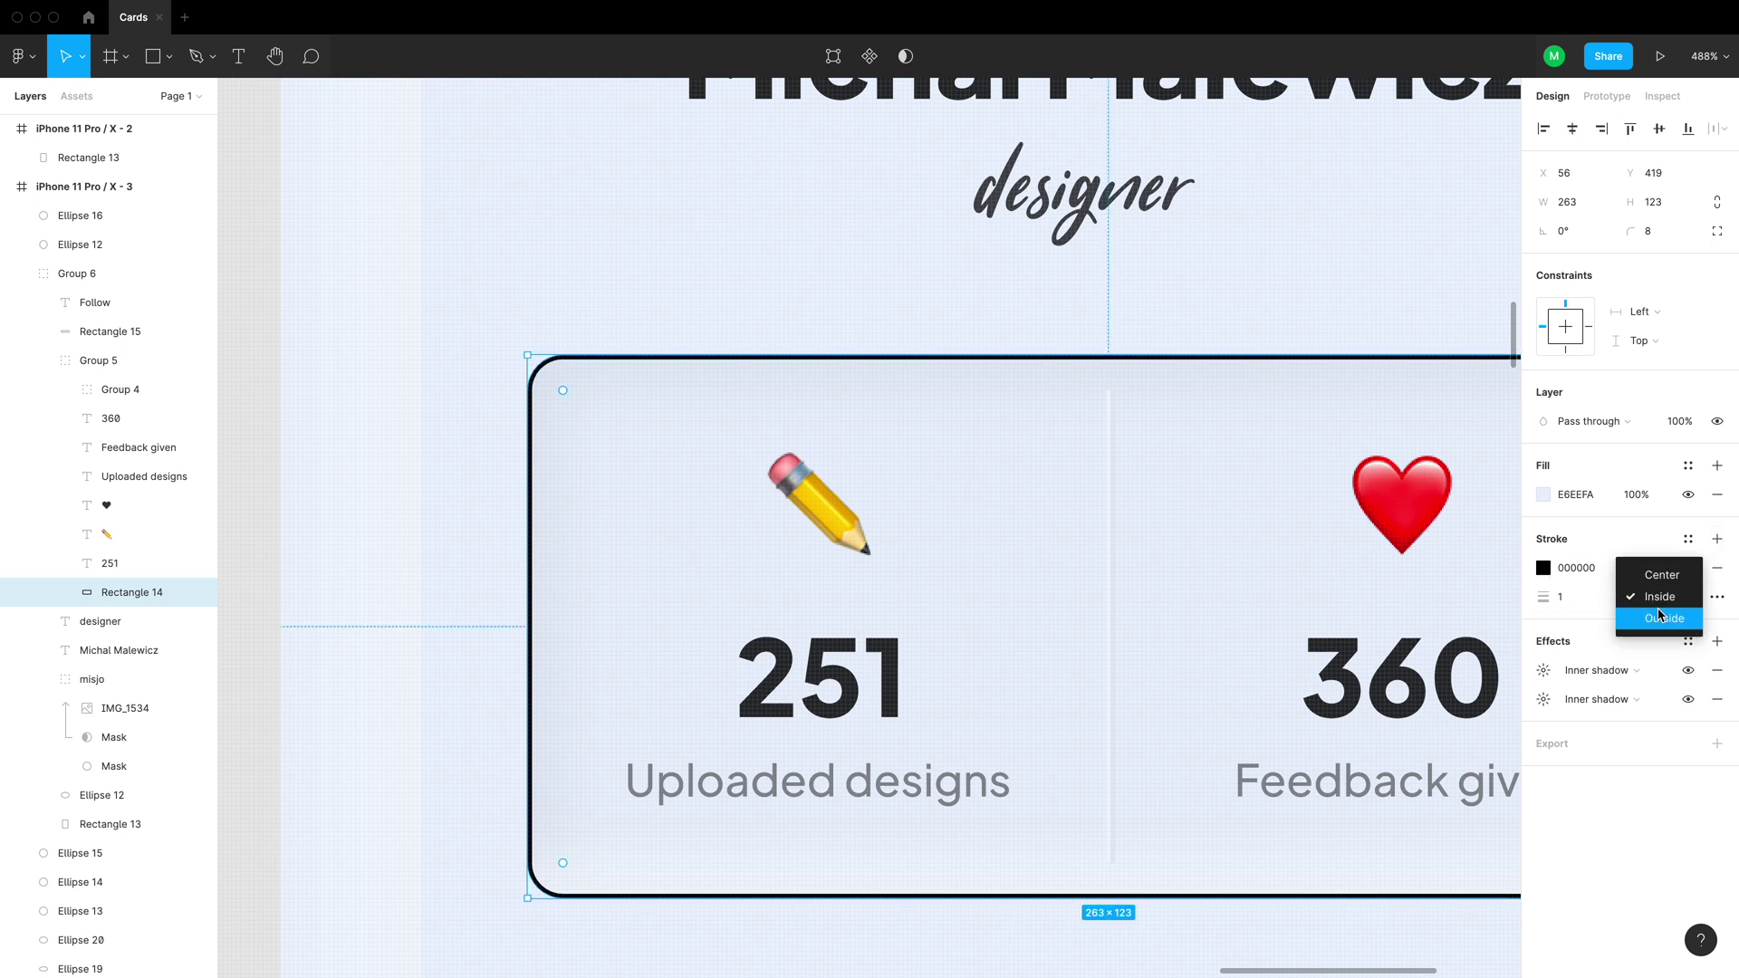
{"action": "left_click", "coordinate": [1663, 575]}
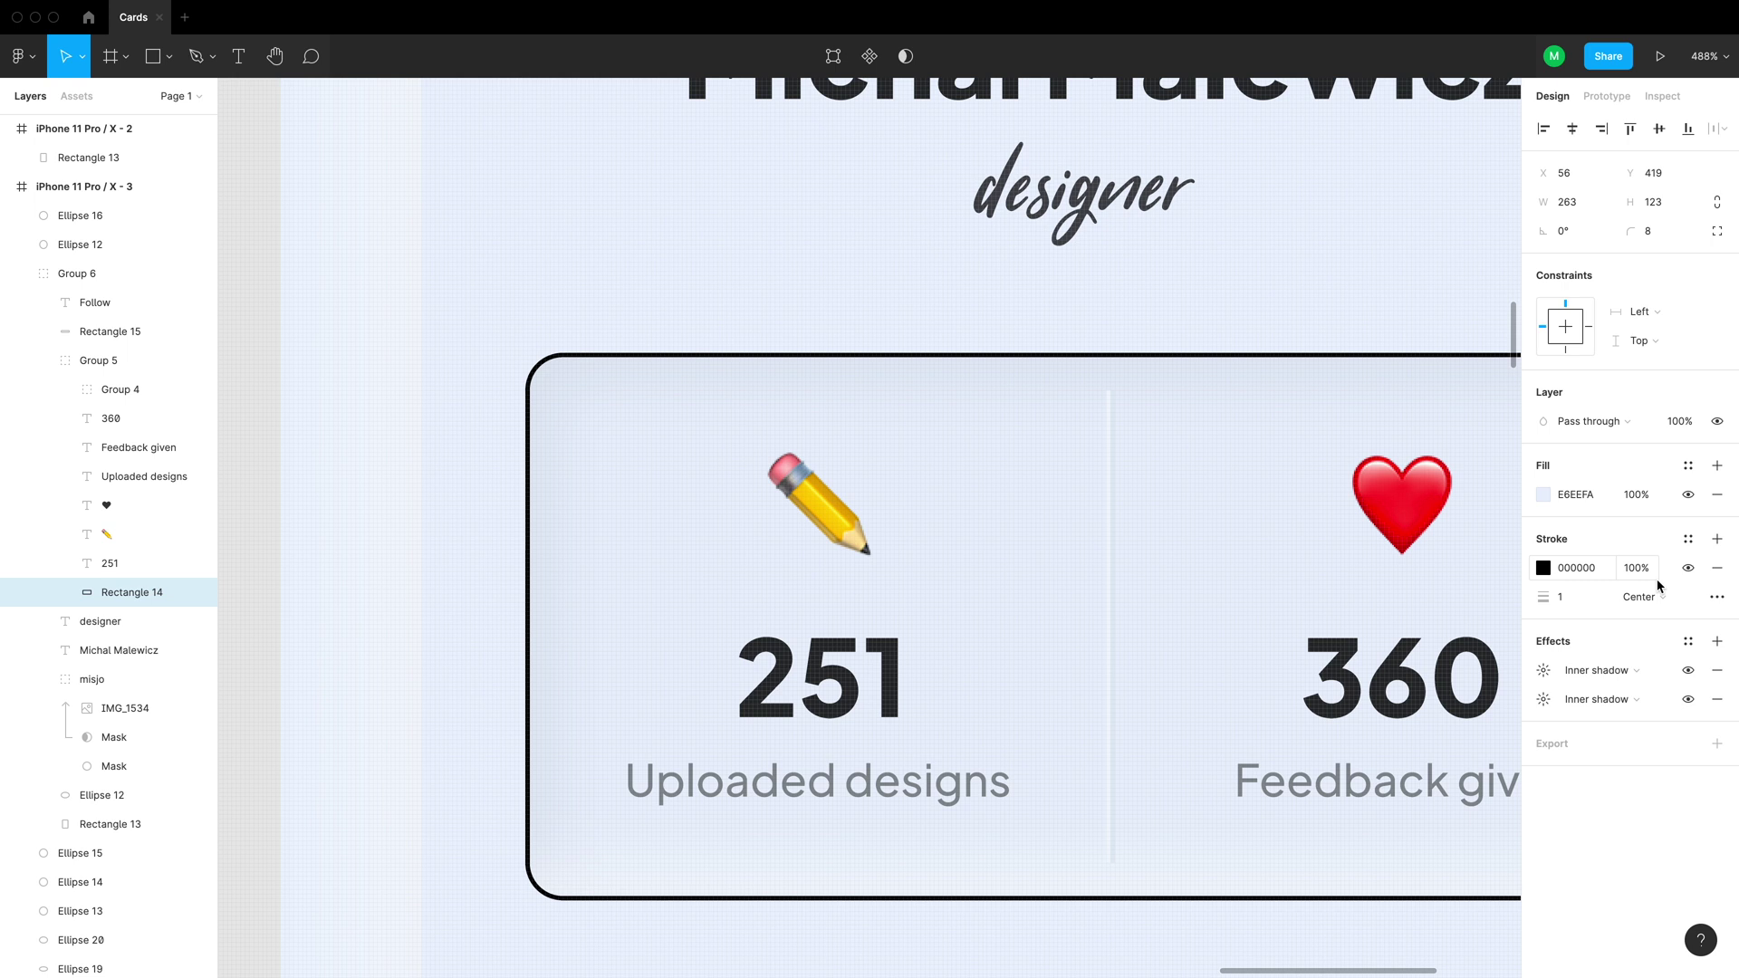
Recolor the stats panel's stroke to F0F5FC by sampling the light vertical divider between the two statistics
{"action": "left_click", "coordinate": [1545, 569]}
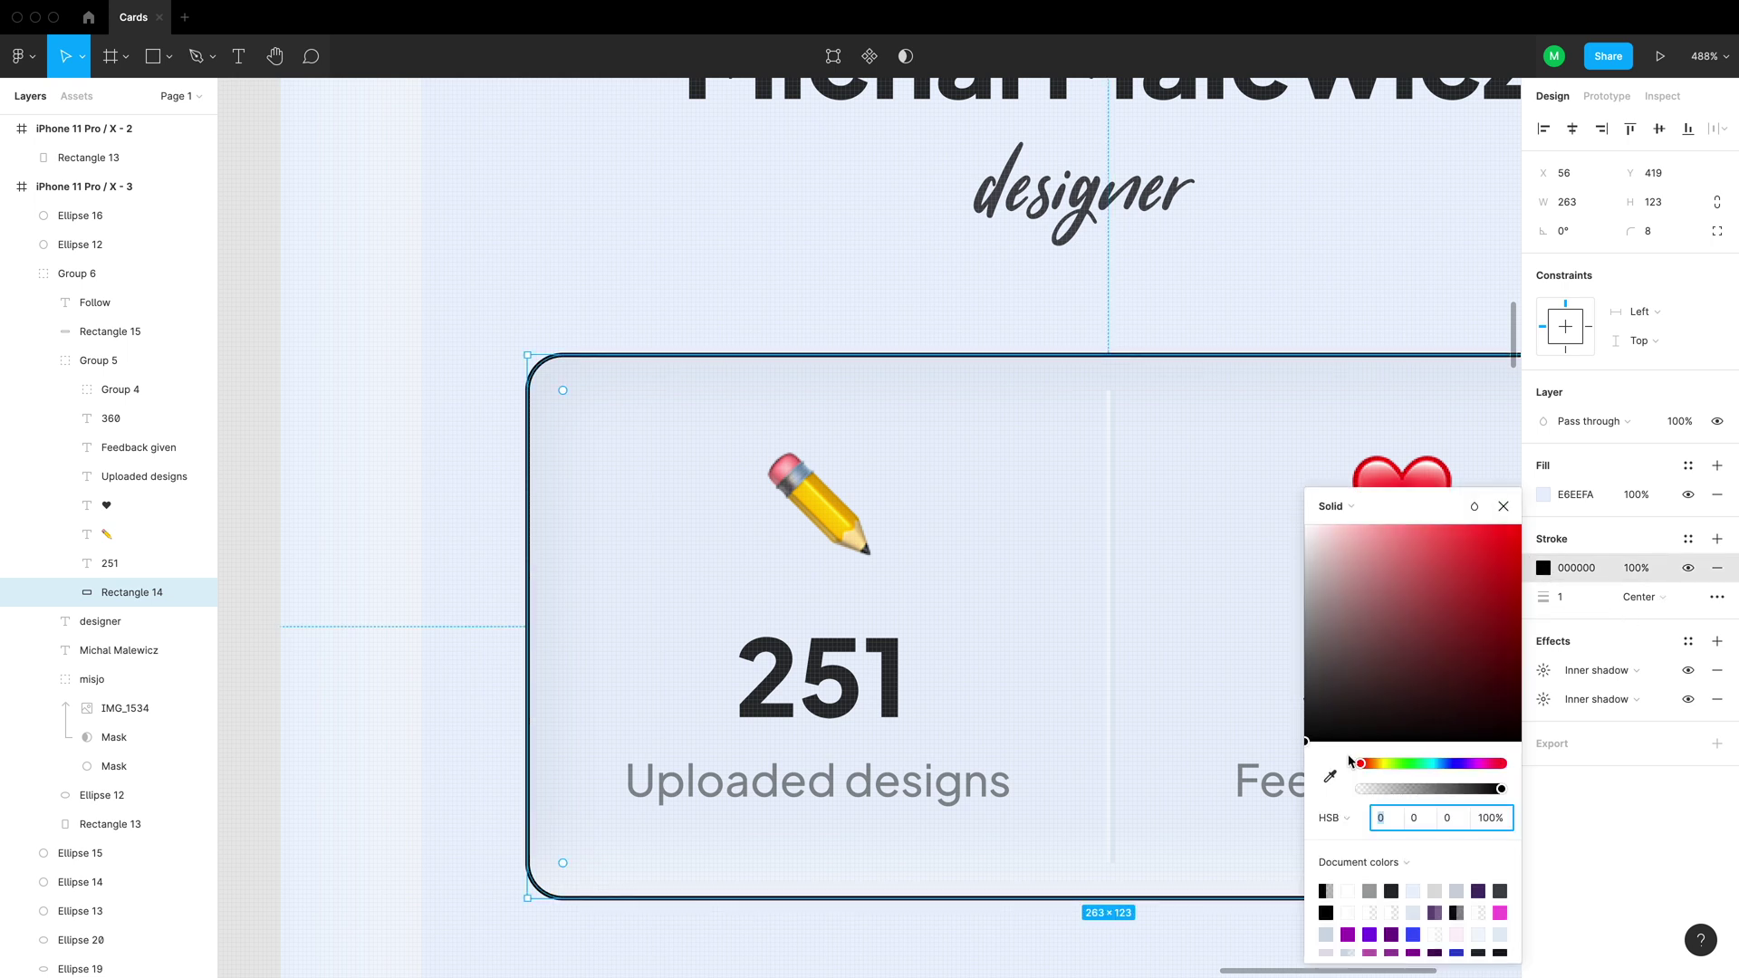
{"action": "left_click", "coordinate": [1324, 783]}
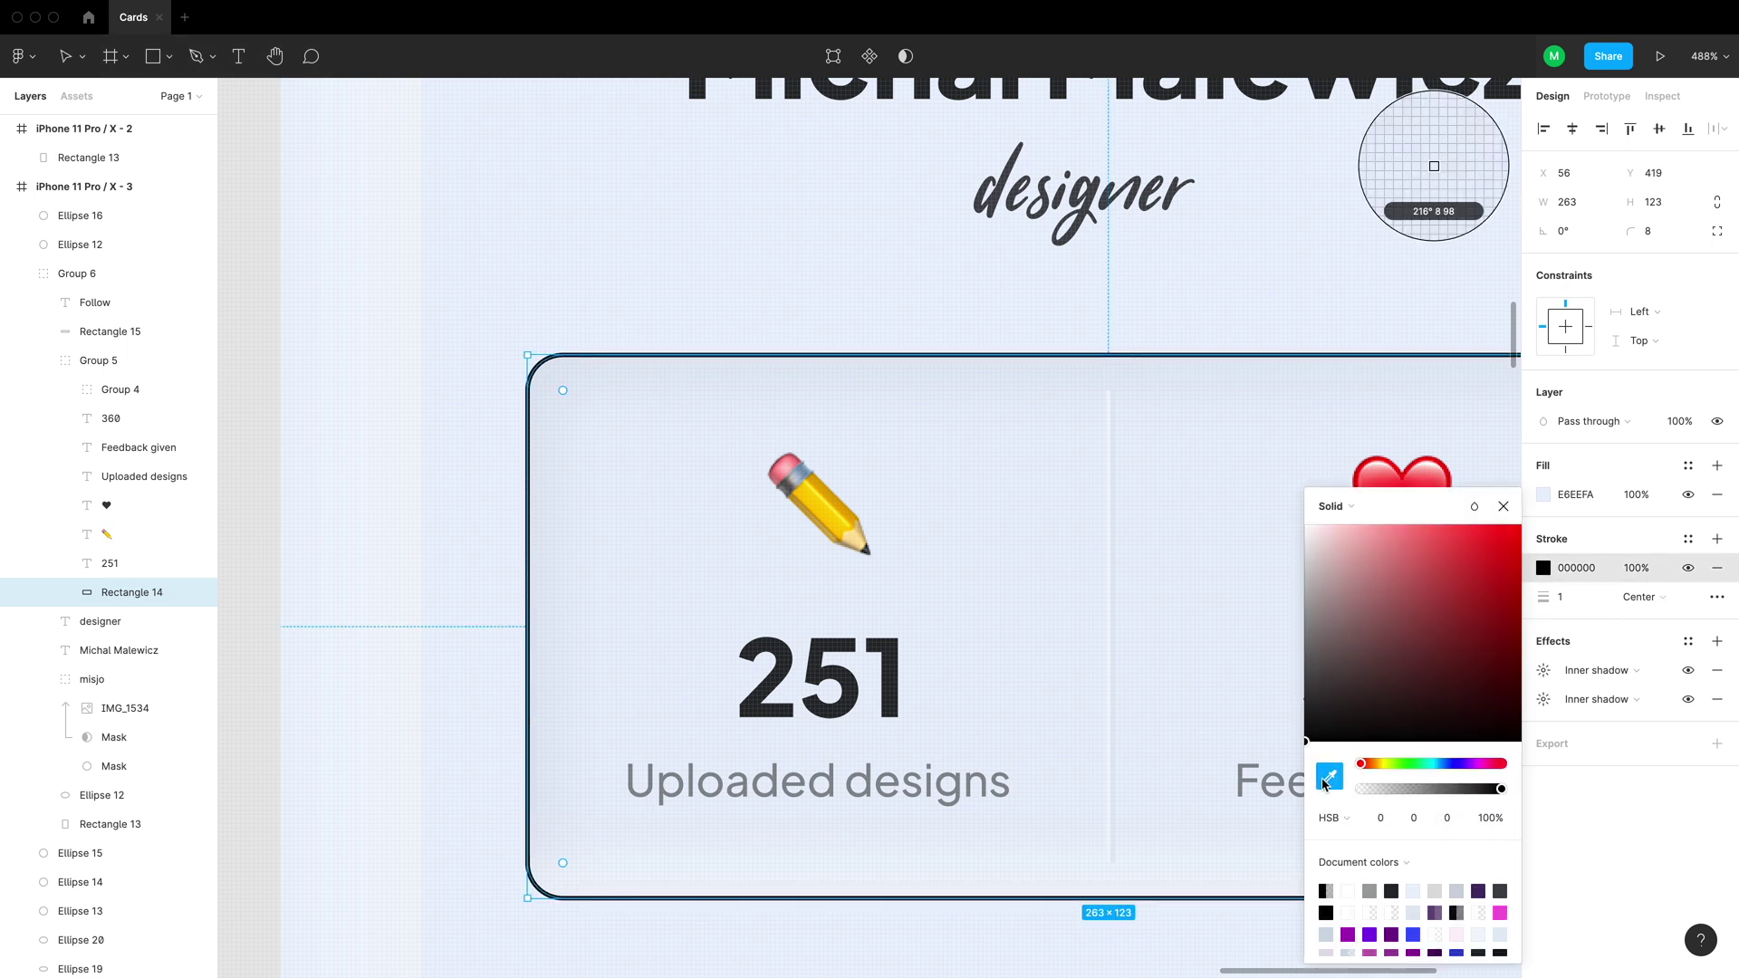
{"action": "left_click", "coordinate": [1116, 561]}
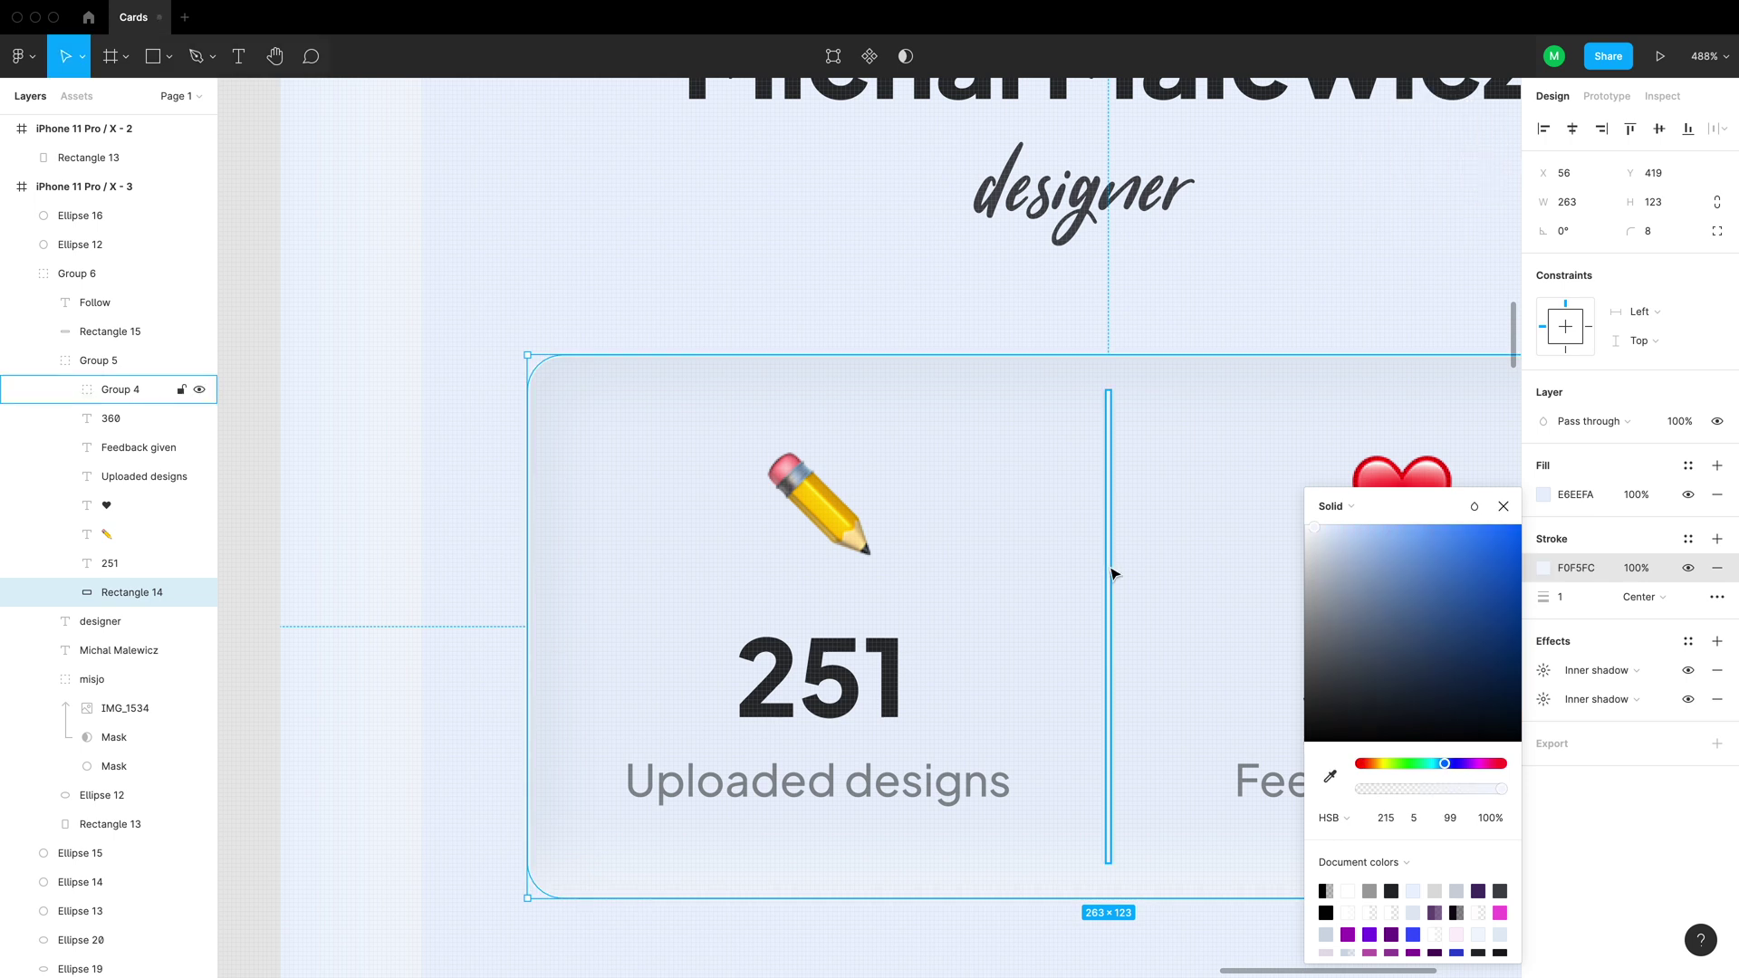
{"action": "left_click", "coordinate": [775, 287]}
{"action": "left_click", "coordinate": [766, 316], "text": "alt"}
{"action": "left_click", "coordinate": [767, 316], "text": "alt"}
{"action": "left_click", "coordinate": [1199, 520]}
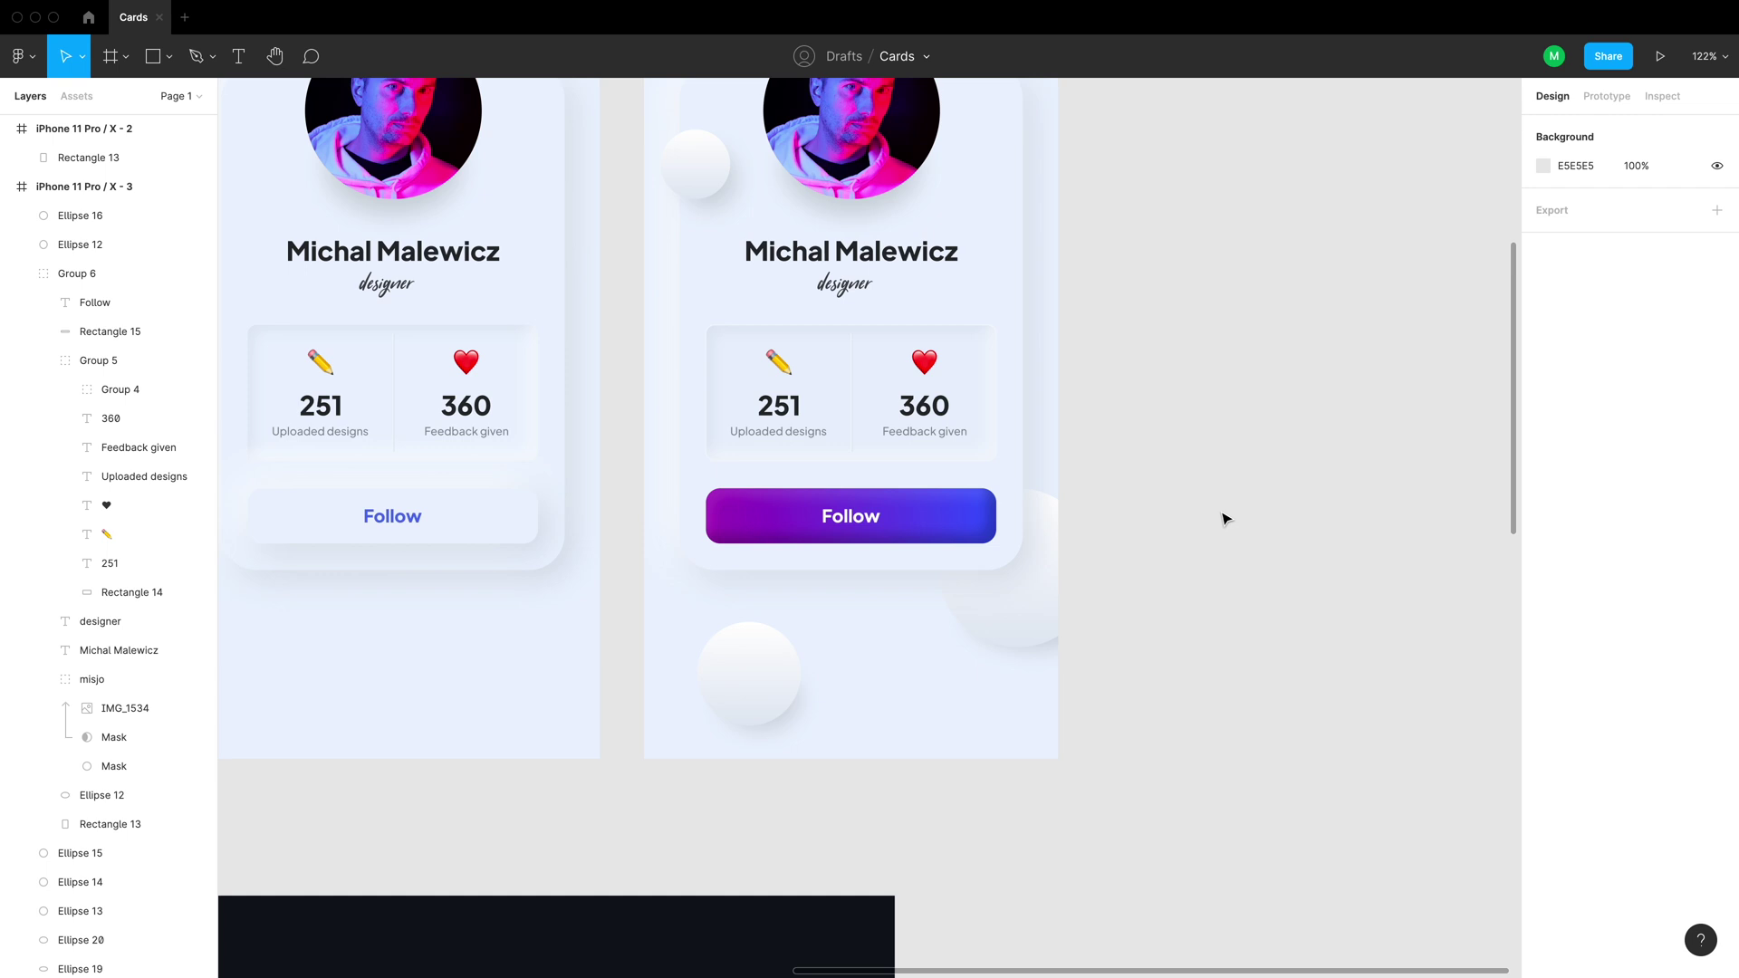
Add a 1 px inside stroke to the duplicated card's background, colored EEF4FC by sampling inside the stats panel
{"action": "left_click", "coordinate": [1006, 536]}
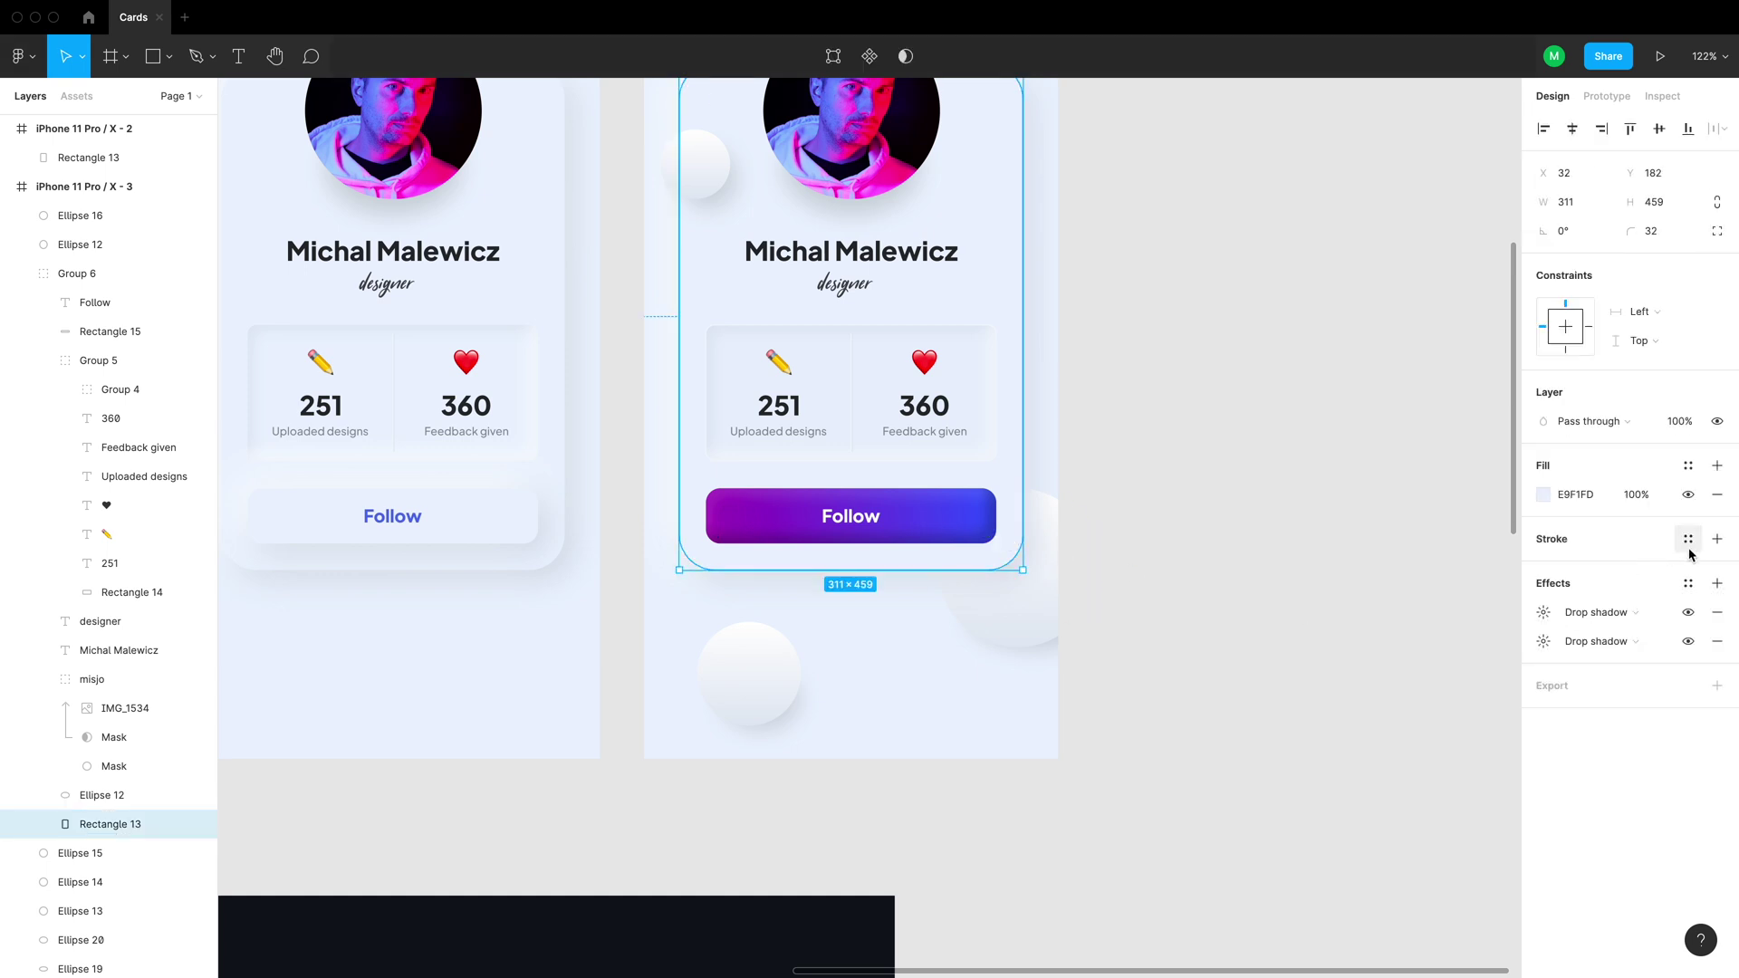
{"action": "left_click", "coordinate": [1717, 539]}
{"action": "left_click", "coordinate": [1540, 572]}
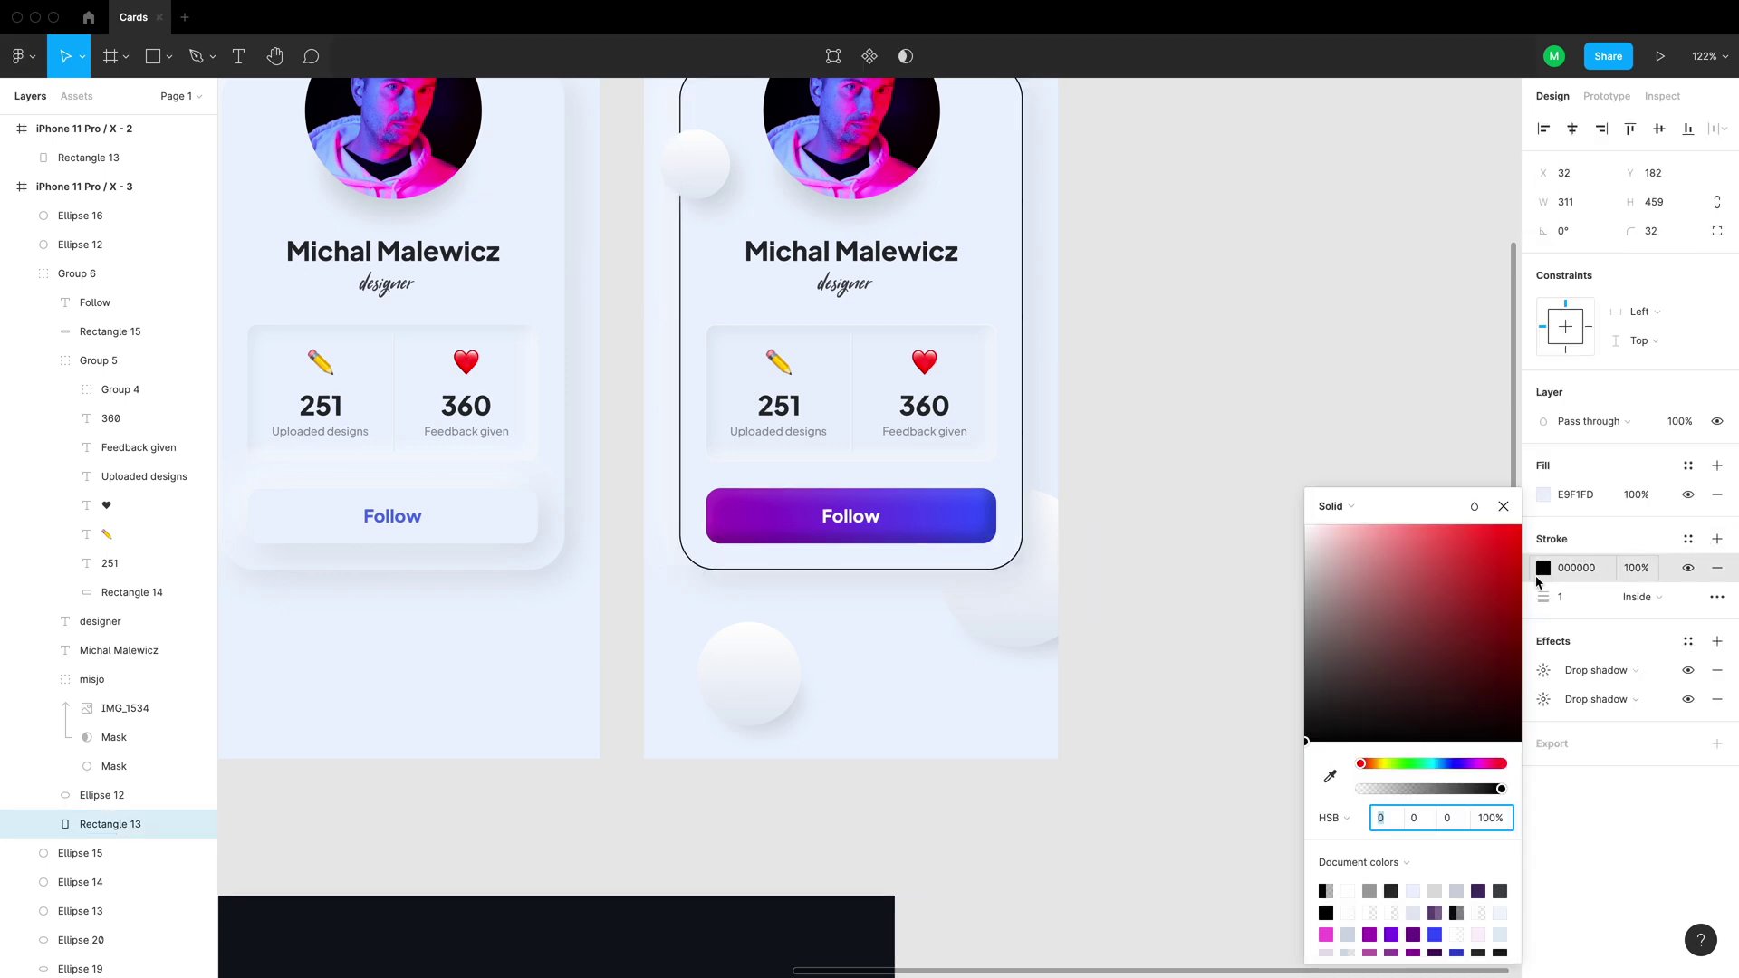
{"action": "left_click", "coordinate": [1330, 777]}
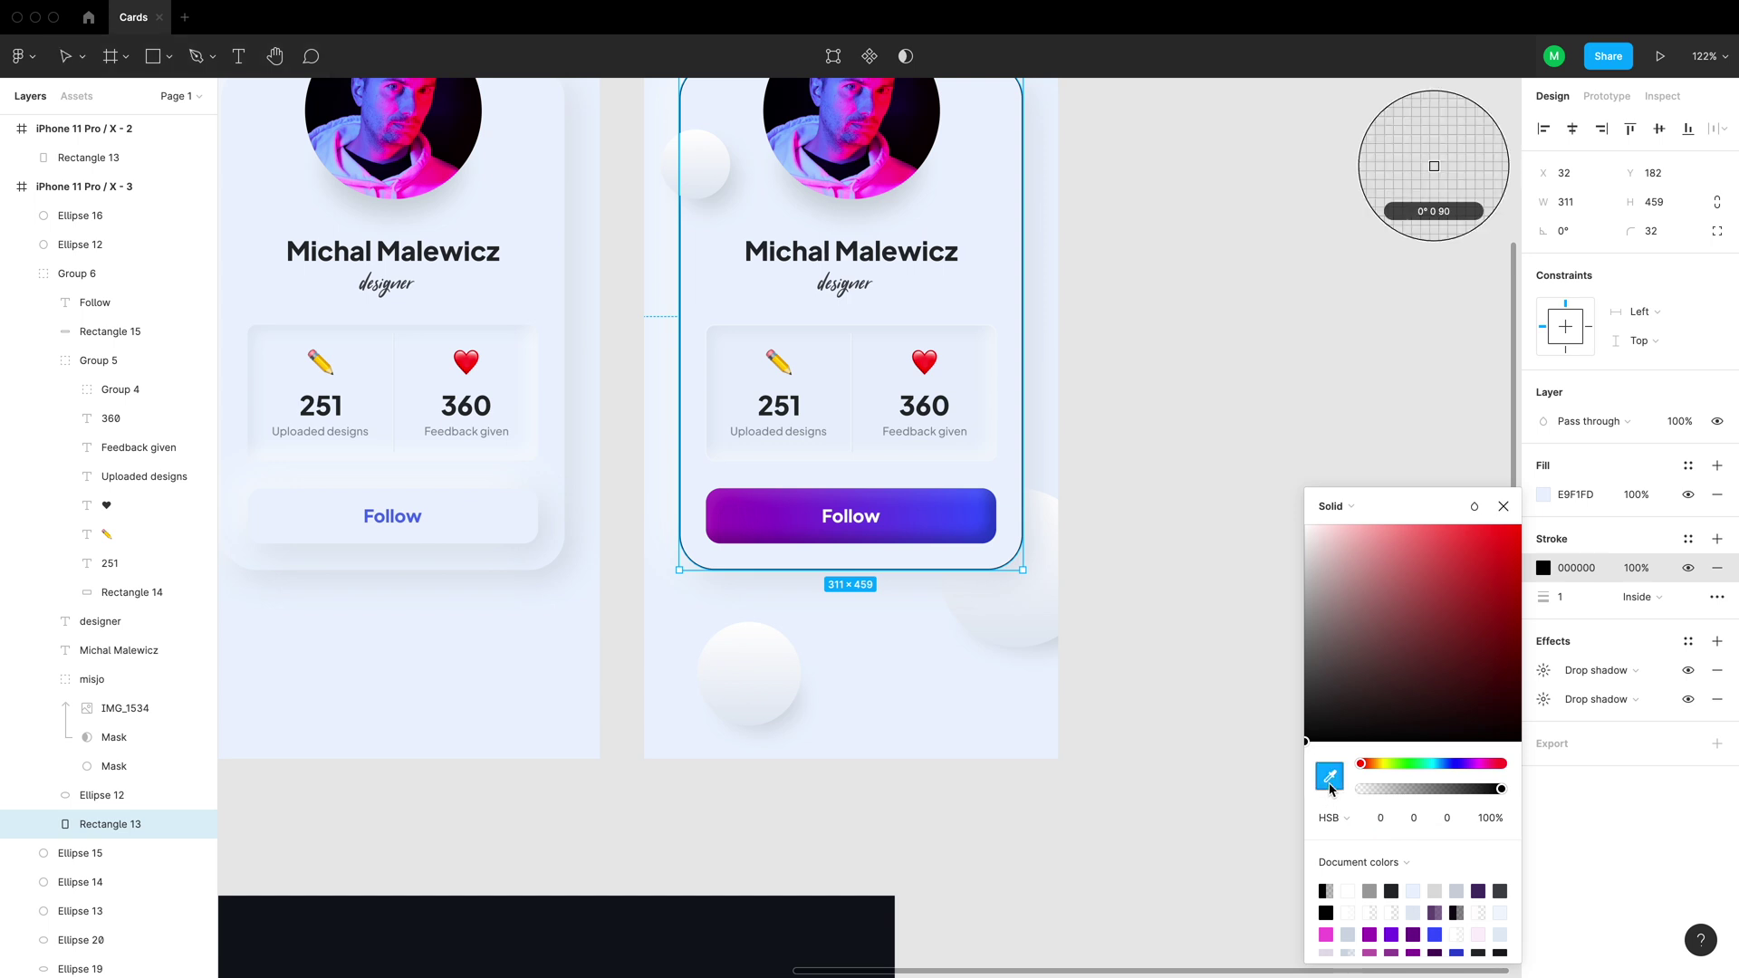
{"action": "left_click", "coordinate": [861, 399]}
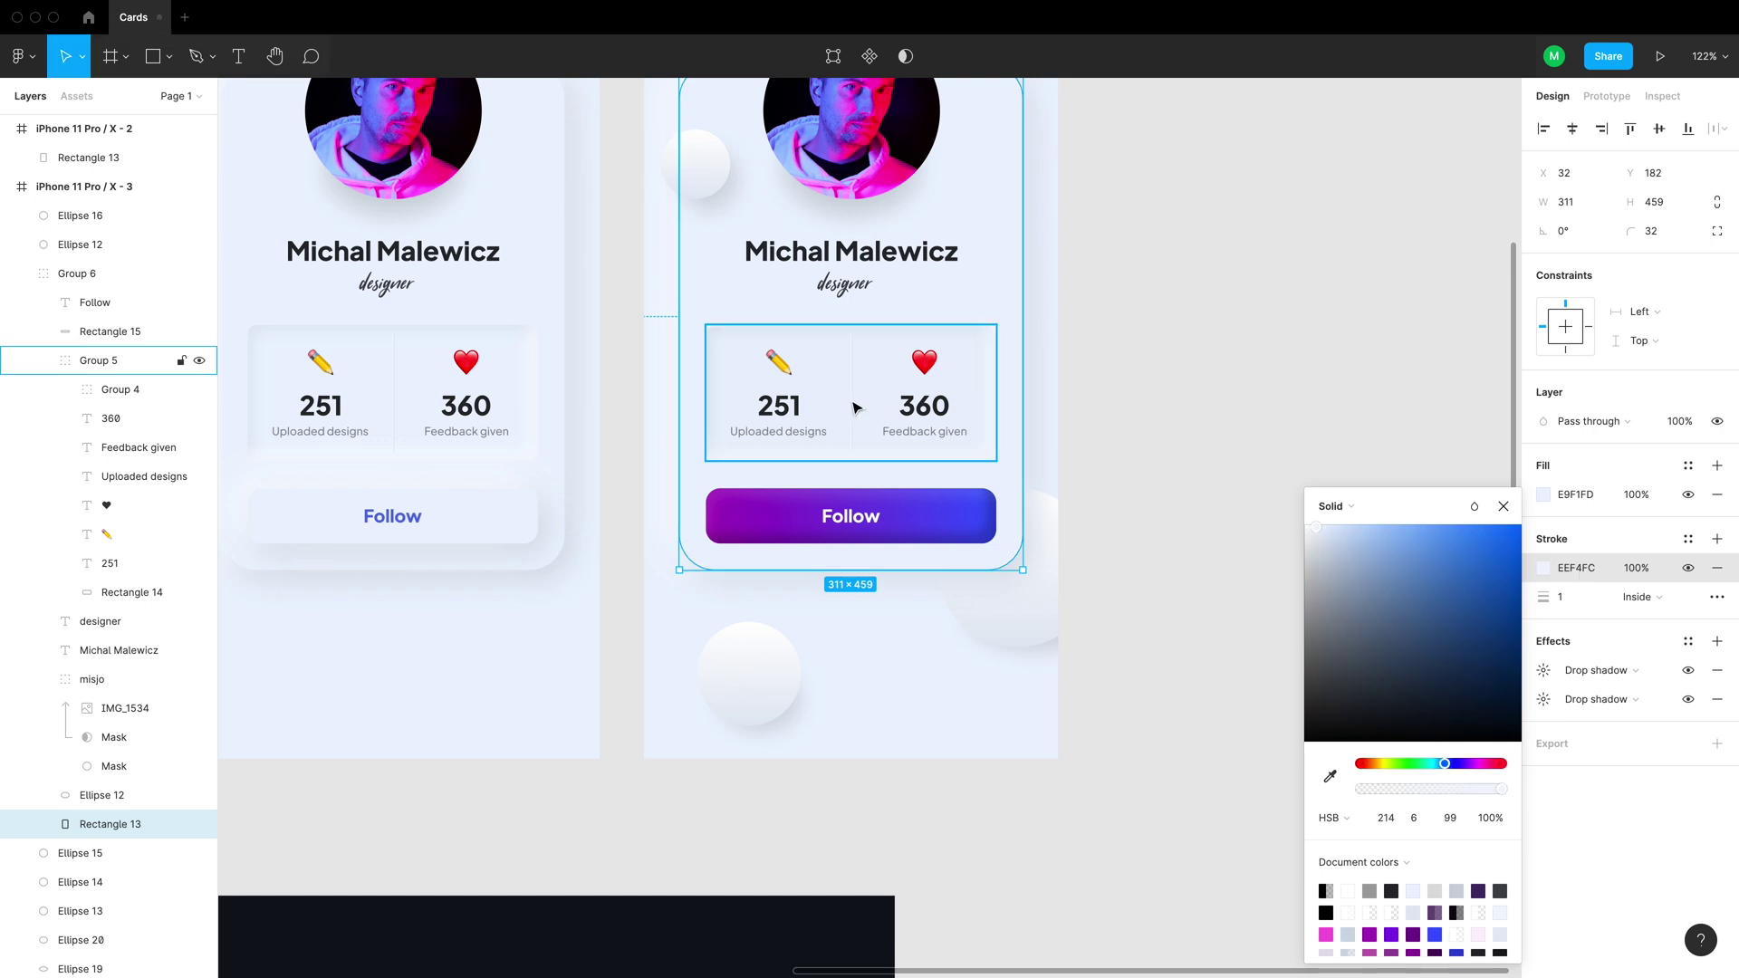
{"action": "left_click", "coordinate": [1123, 670]}
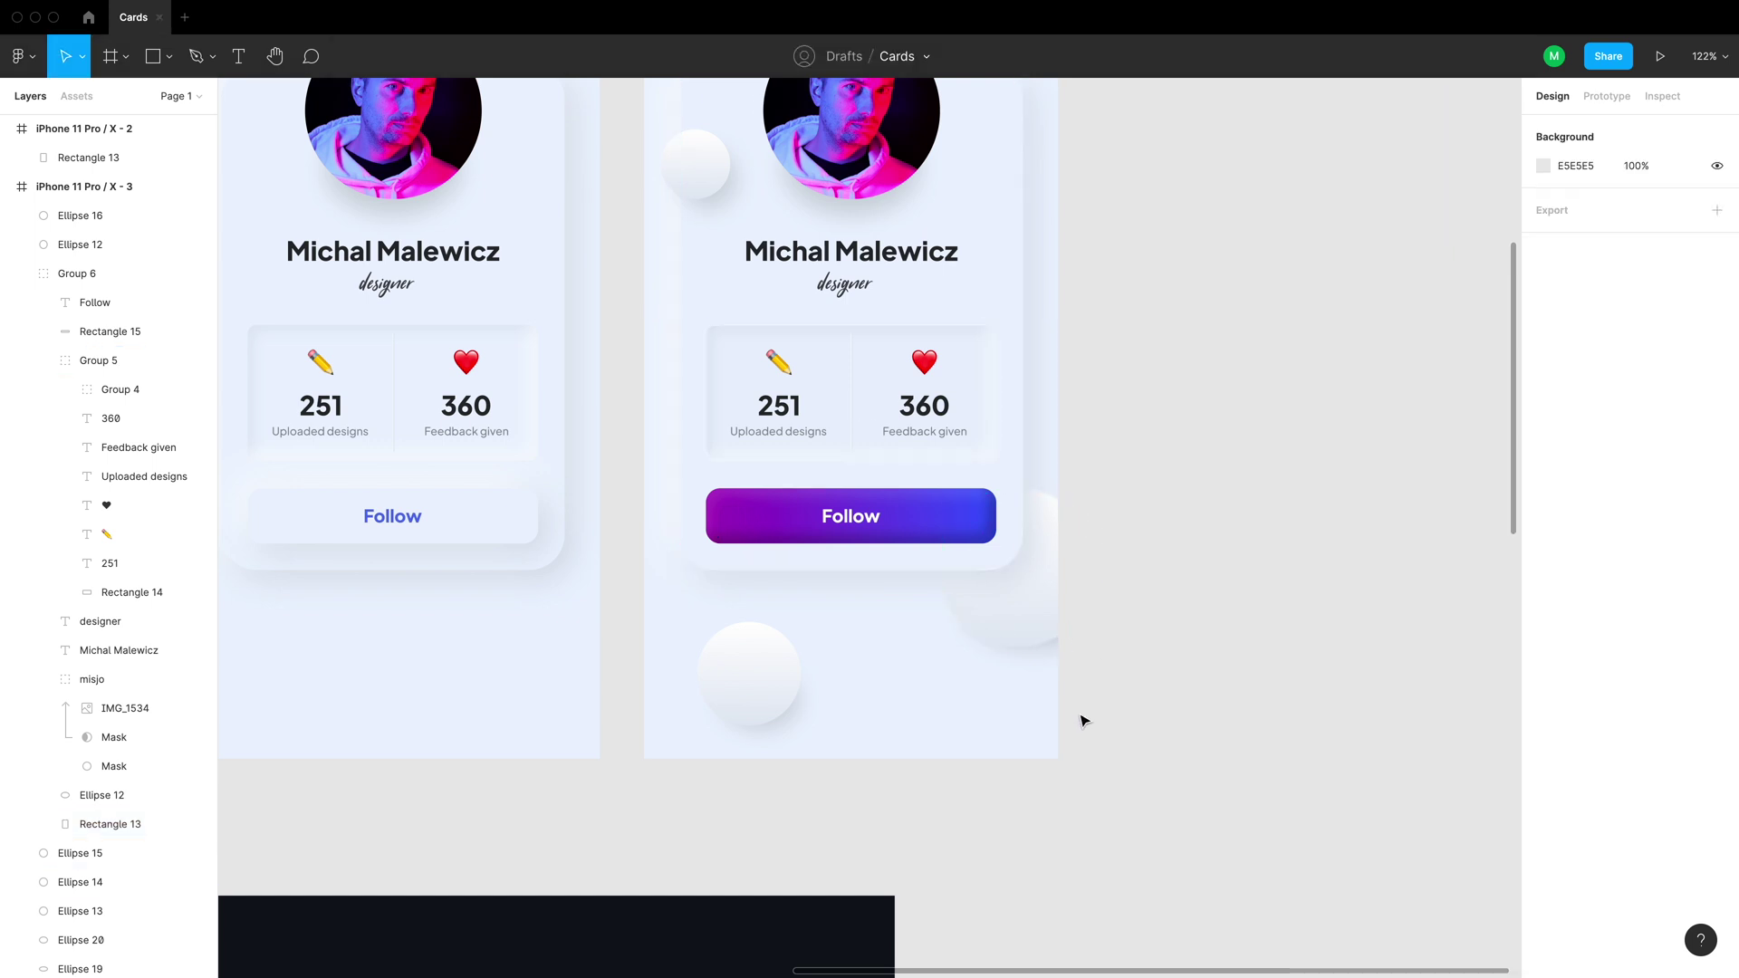
Examine the new light stroke up close around the card's upper-right rounded corner
{"action": "scroll", "coordinate": [1084, 720], "scroll_direction": "up", "scroll_amount": 3}
{"action": "key", "text": "z"}
{"action": "left_click", "coordinate": [1005, 322]}
{"action": "left_click", "coordinate": [1005, 323]}
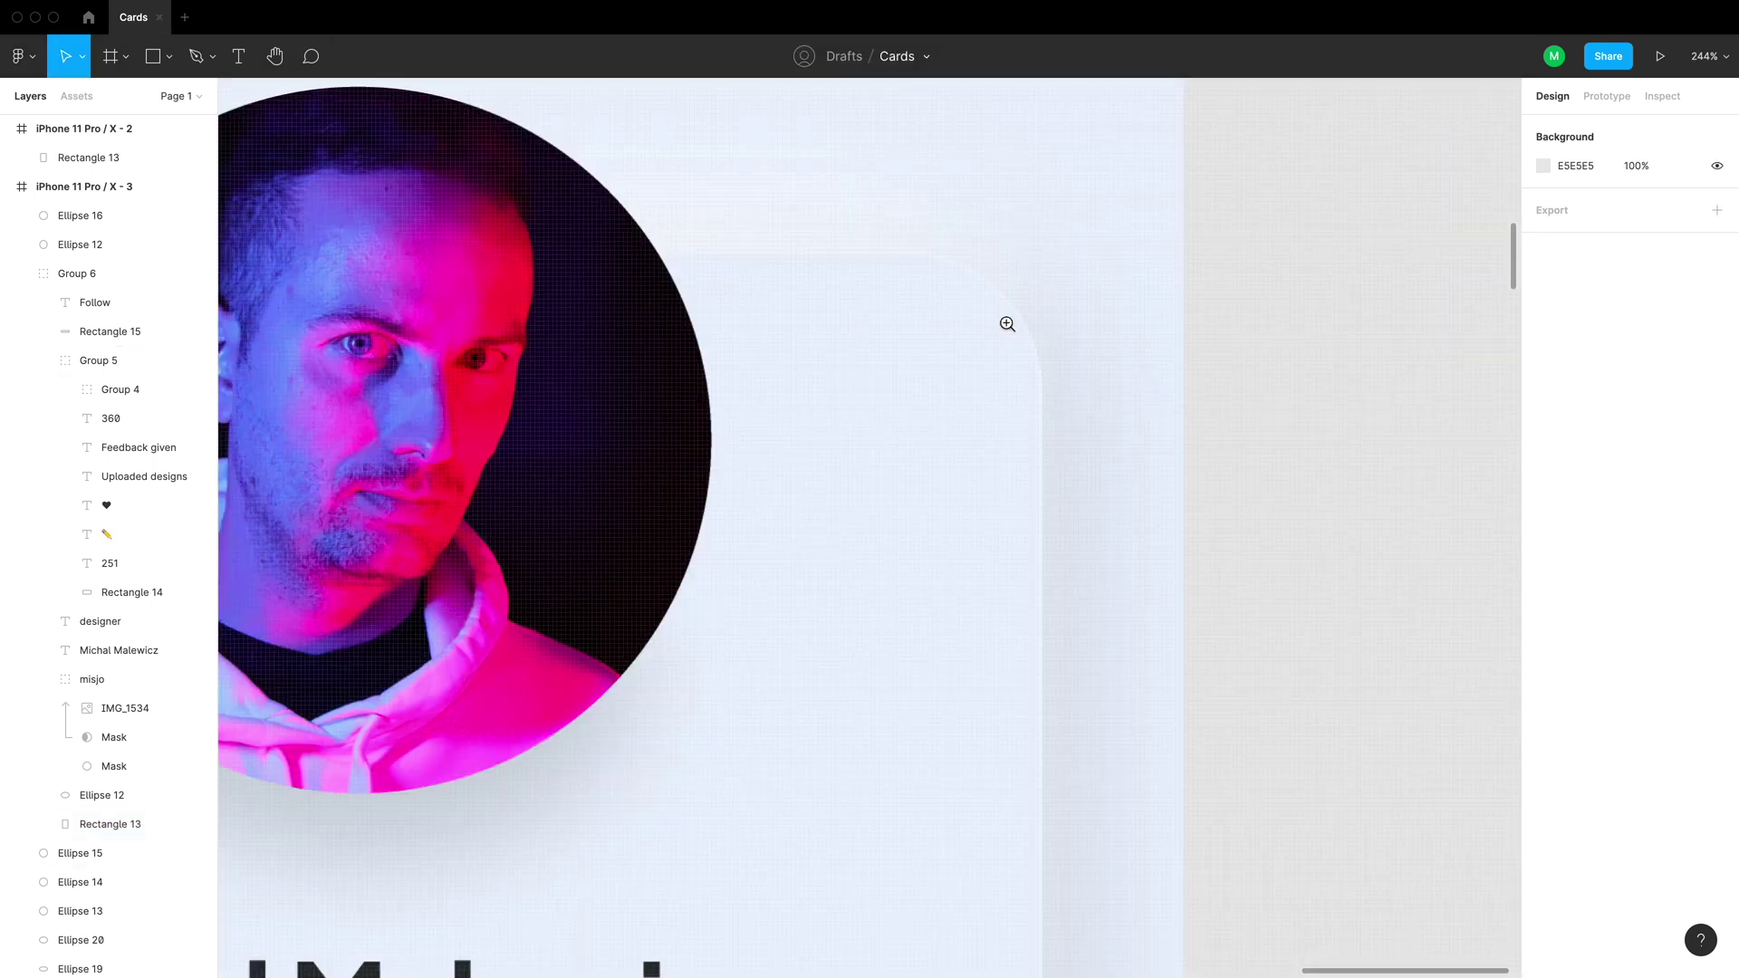
{"action": "left_click", "coordinate": [1005, 322]}
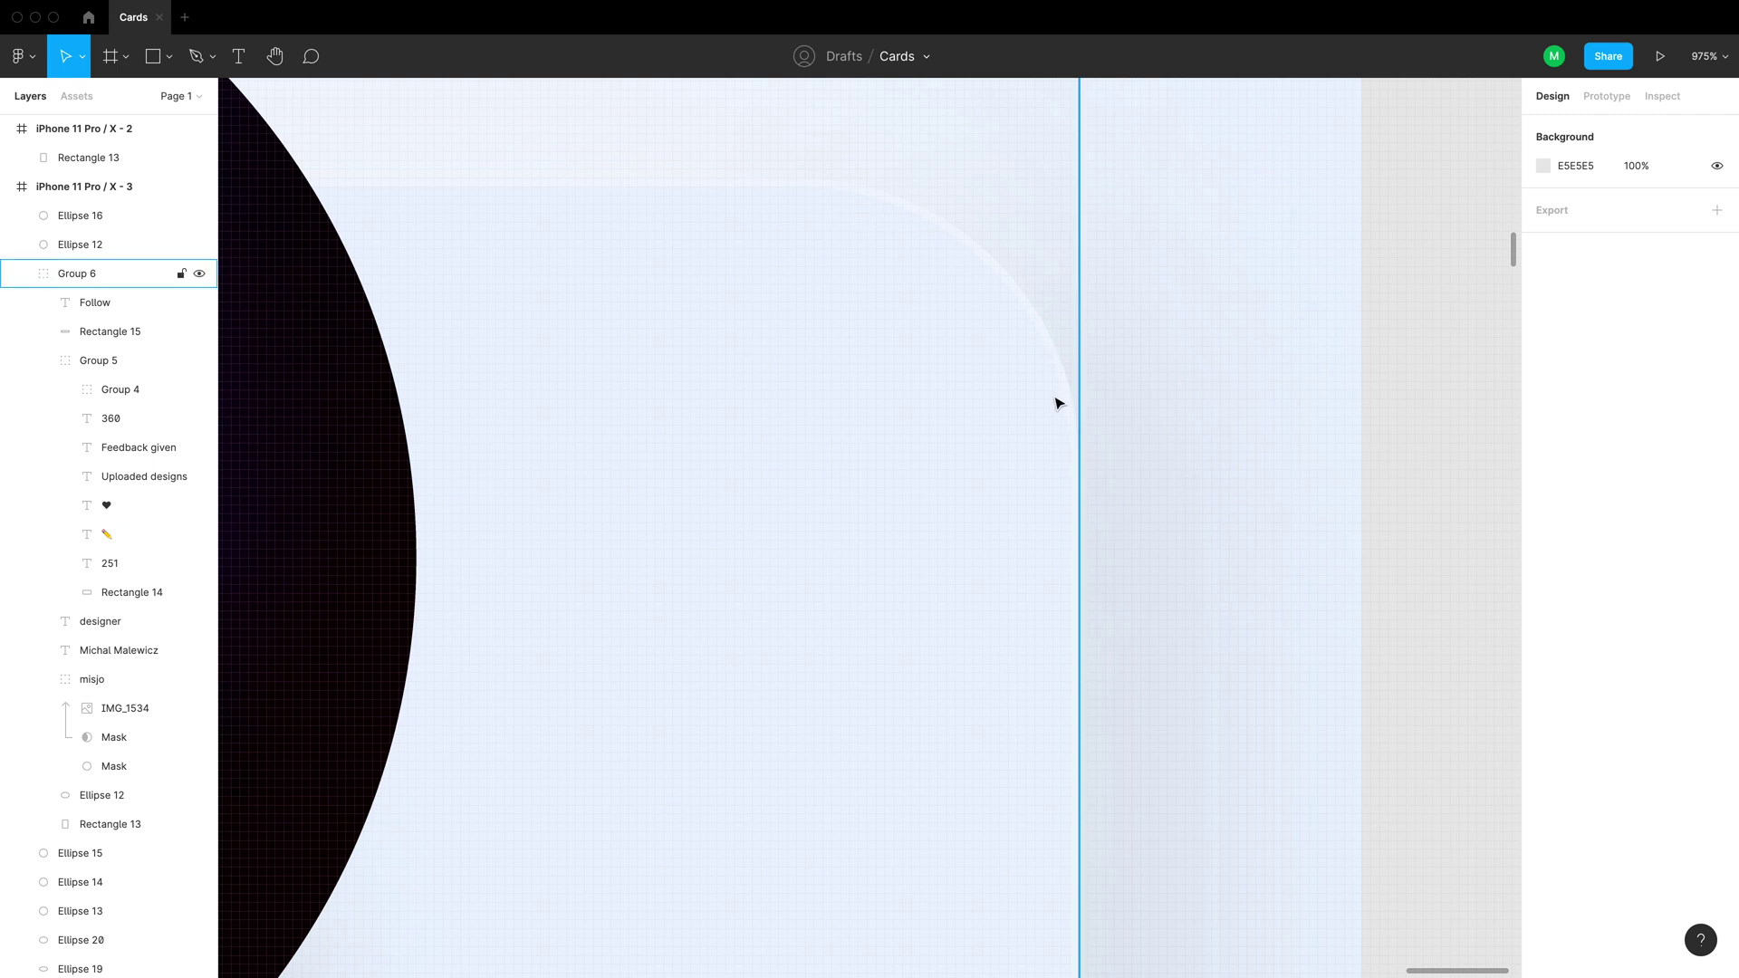
{"action": "left_click", "coordinate": [1002, 369], "text": "alt"}
{"action": "left_click", "coordinate": [1002, 369], "text": "alt"}
{"action": "left_click", "coordinate": [1002, 369], "text": "alt"}
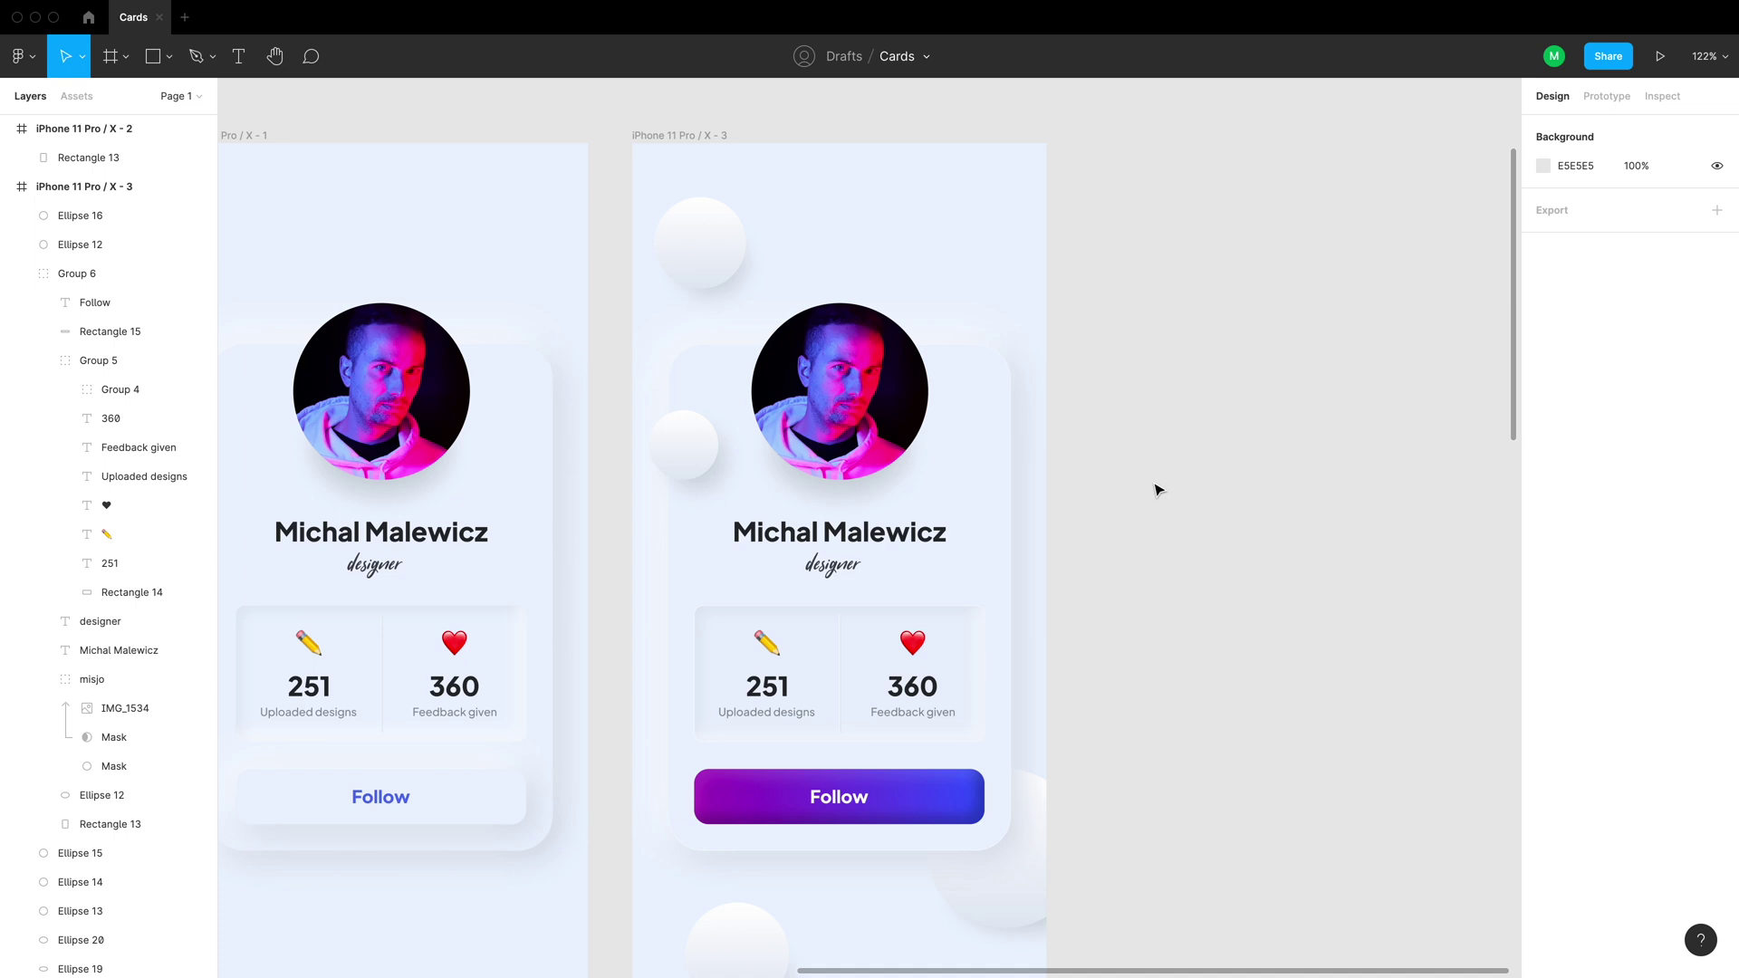
Shift the purple stop of the duplicated card's Follow button gradient to deep indigo, HSB 248, 80, 68
{"action": "scroll", "coordinate": [1103, 571], "scroll_direction": "down", "scroll_amount": 4}
{"action": "scroll", "coordinate": [1103, 570], "scroll_direction": "left", "scroll_amount": 1}
{"action": "left_click", "coordinate": [986, 642]}
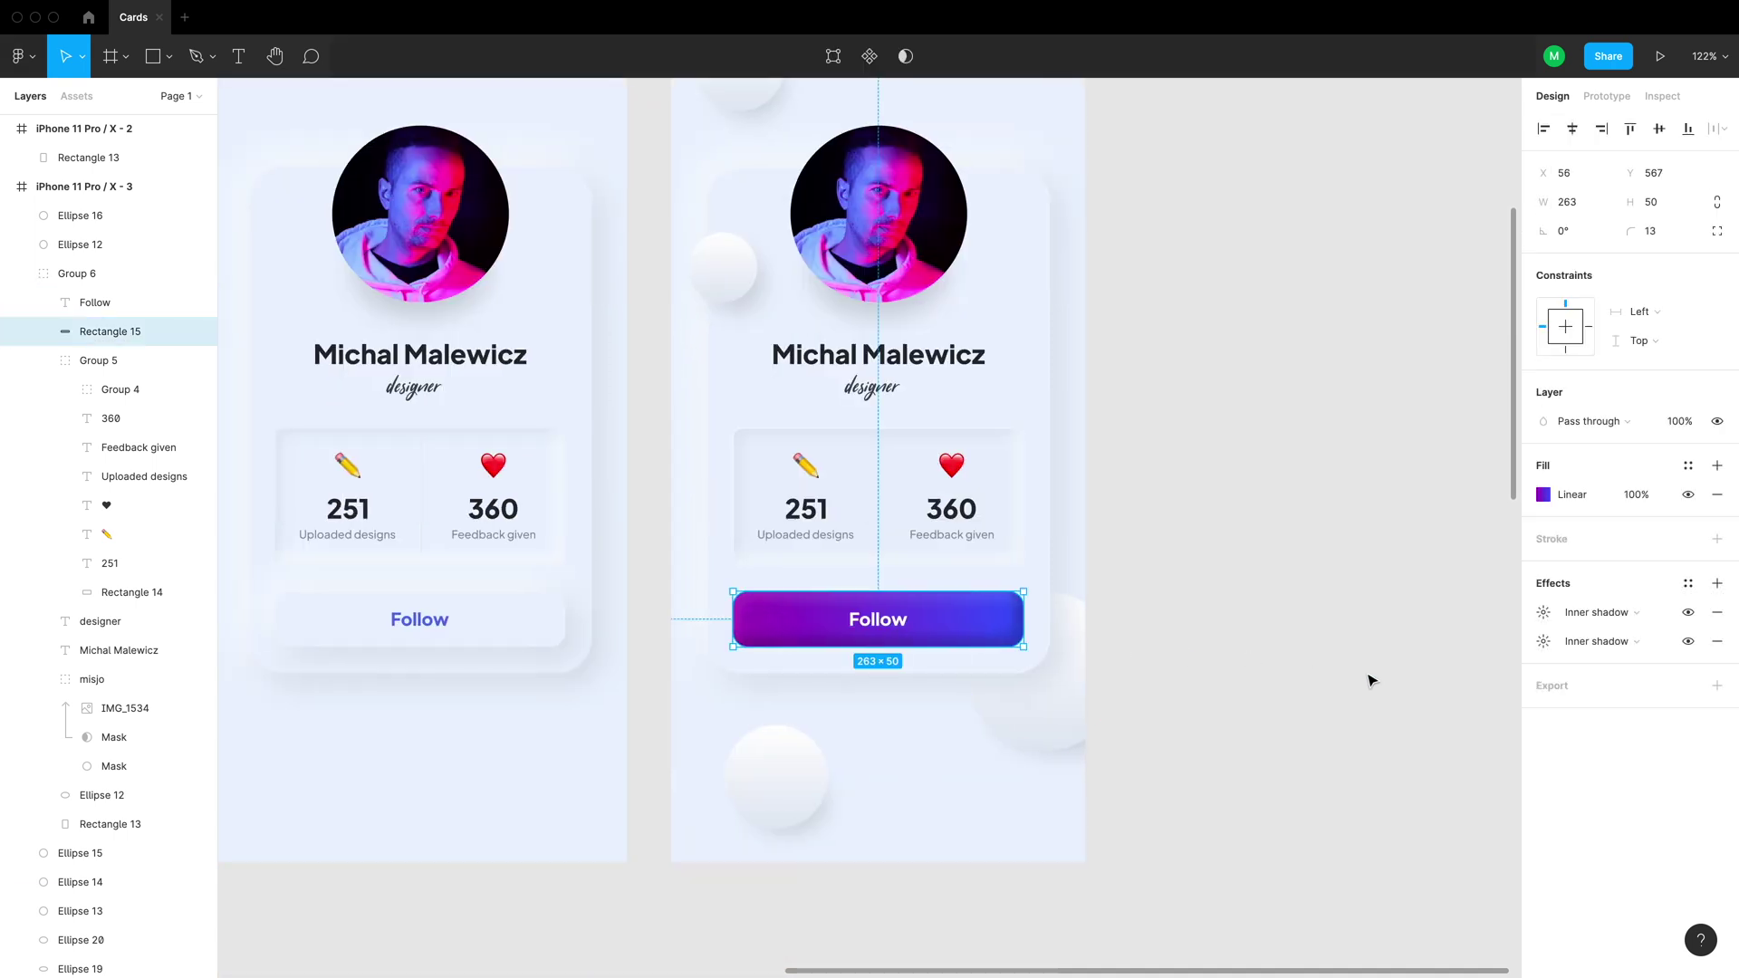
{"action": "left_click", "coordinate": [1542, 495]}
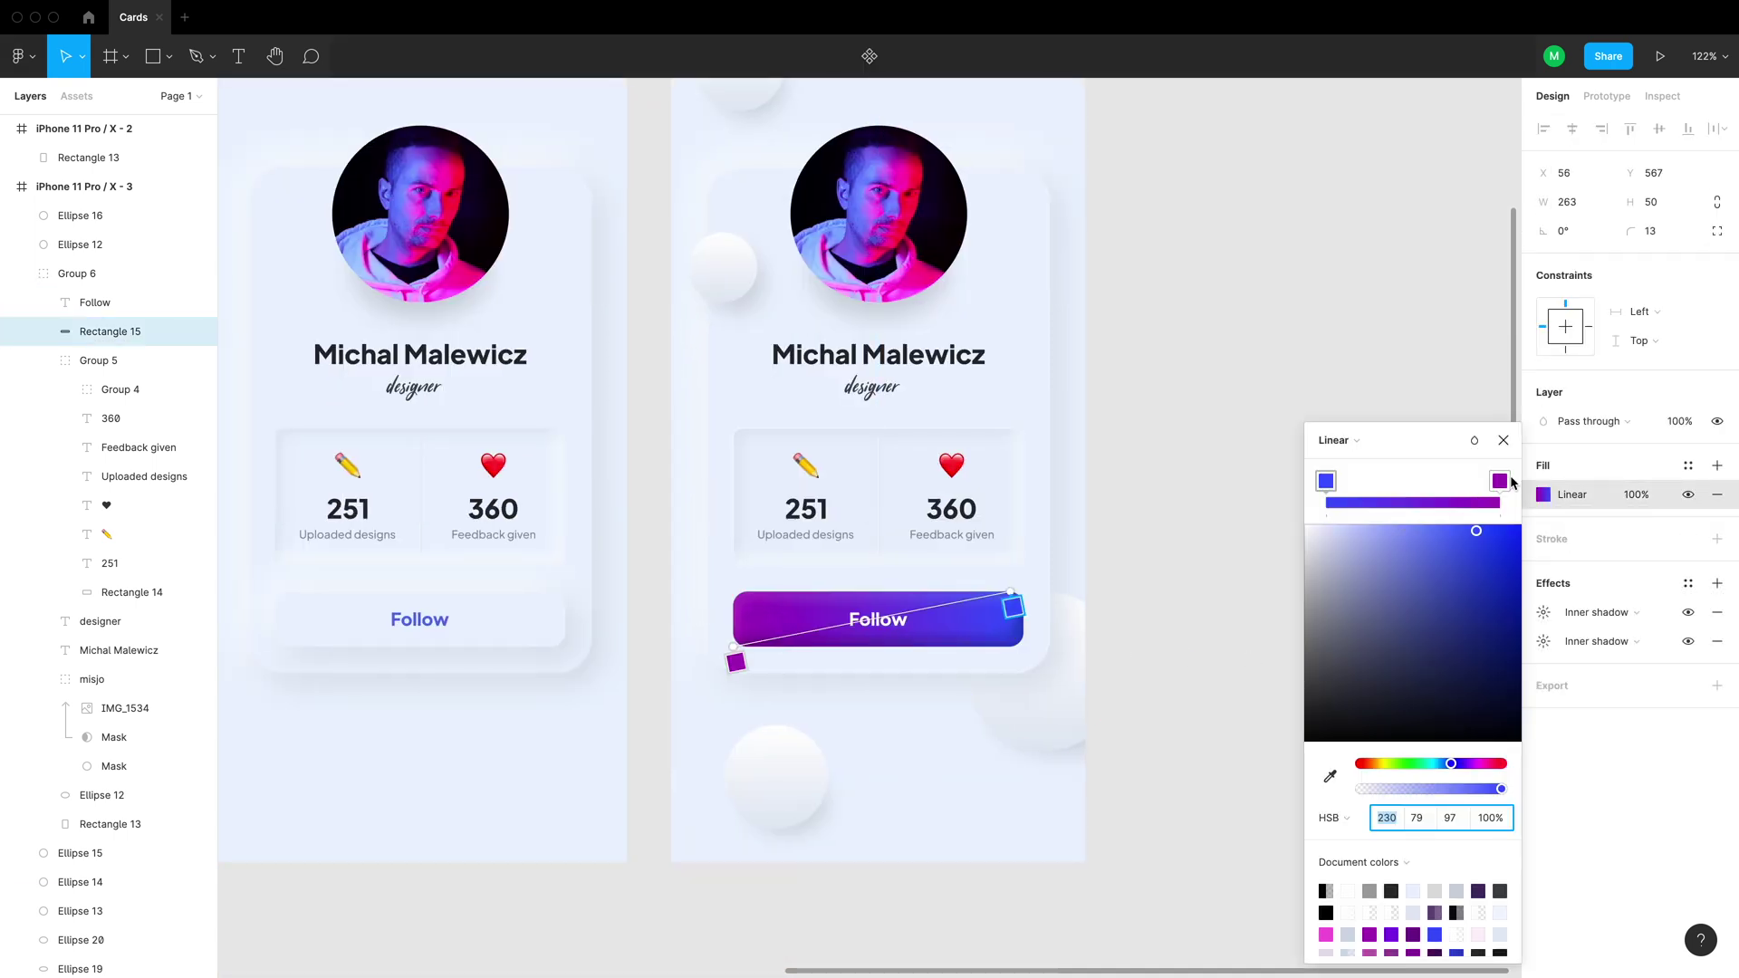
{"action": "left_click", "coordinate": [1500, 481]}
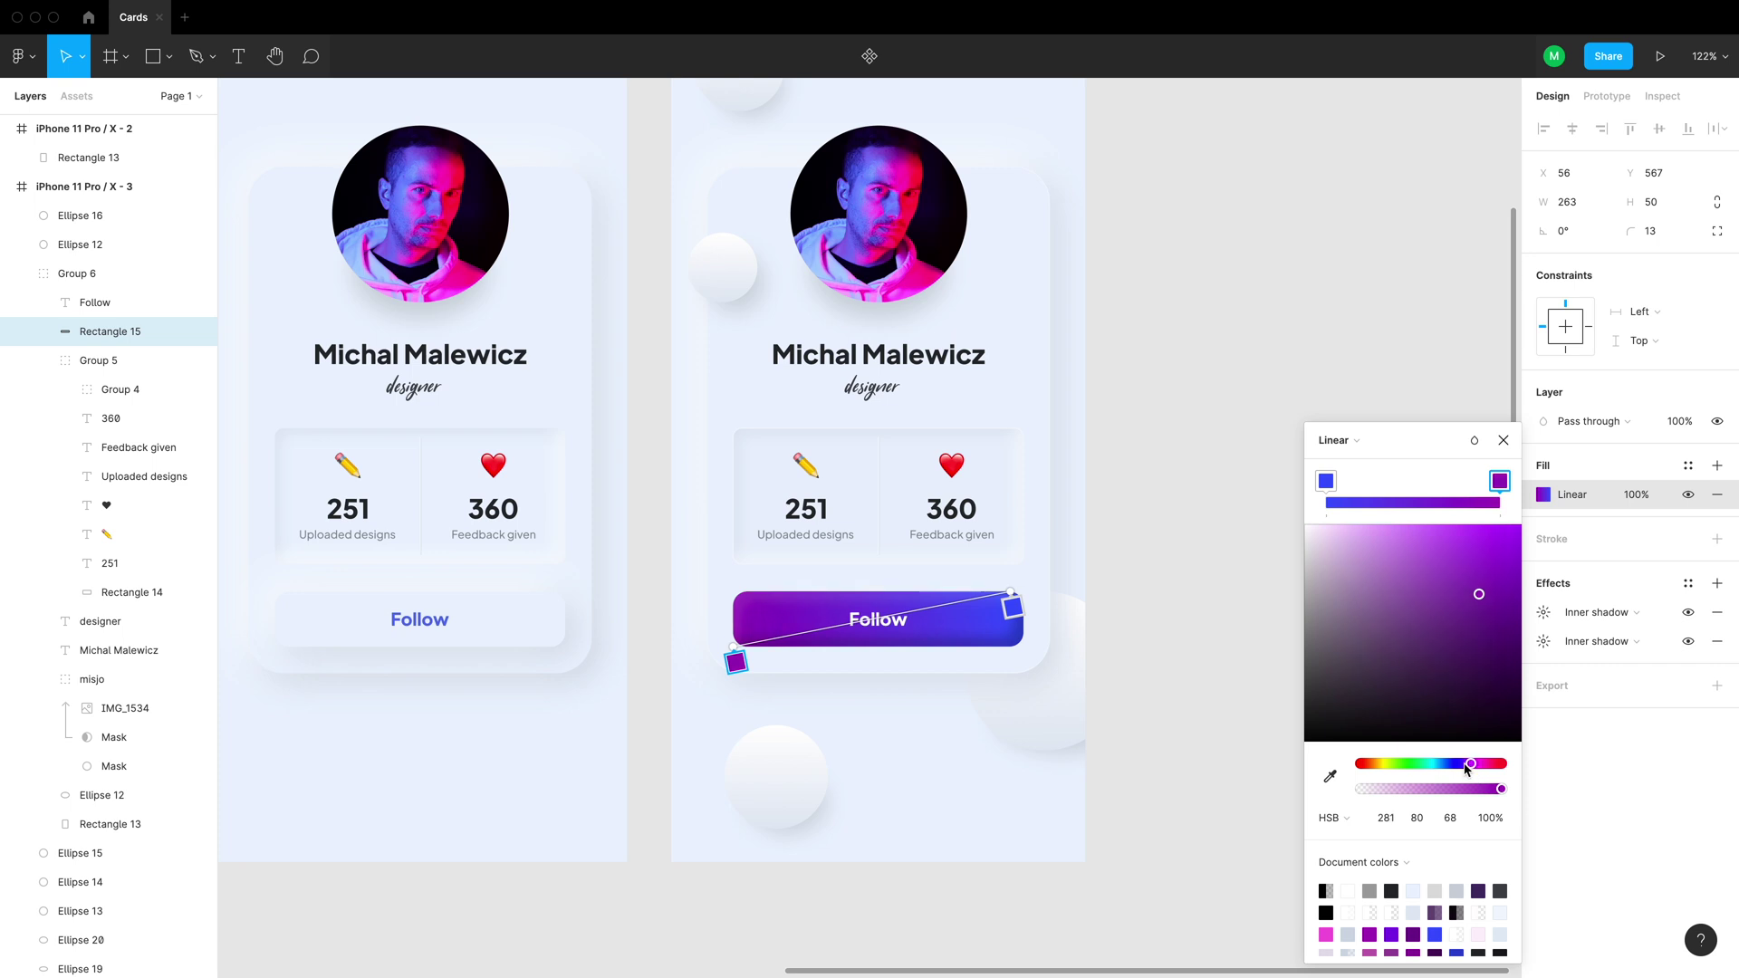
{"action": "left_click_drag", "start_coordinate": [1476, 773], "coordinate": [1460, 768]}
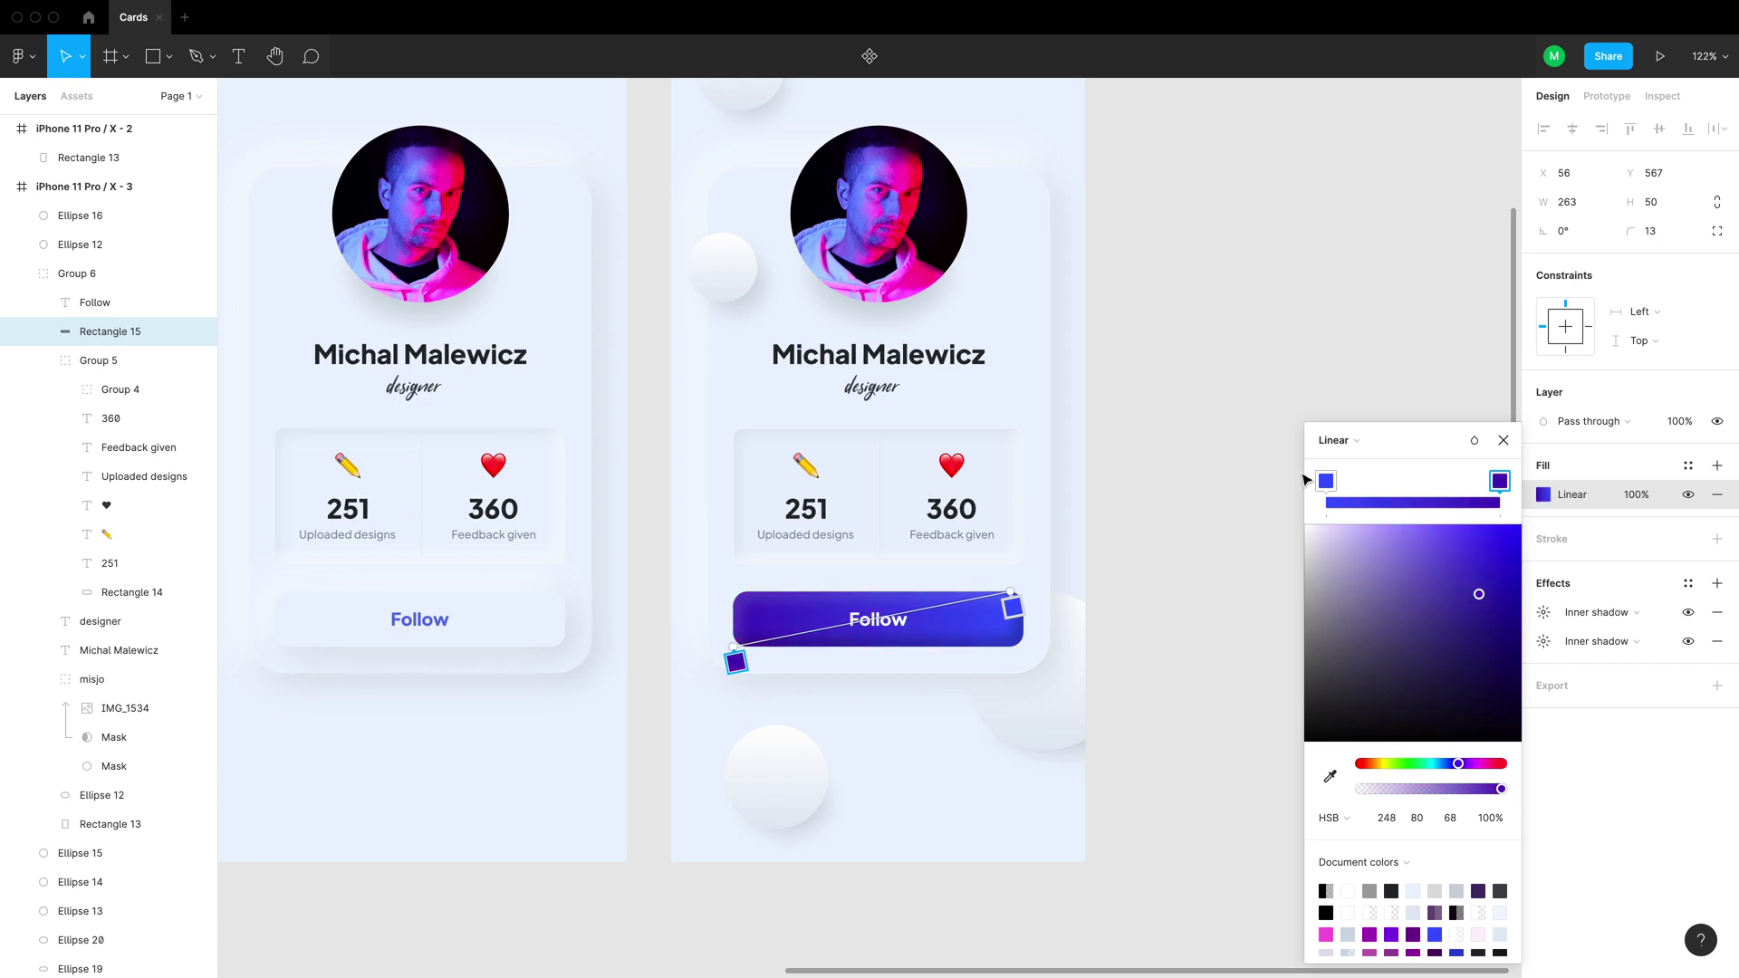
Change the blue stop of the Follow button's gradient to a brighter azure, HSB 216, 87, 99
{"action": "left_click", "coordinate": [1323, 481]}
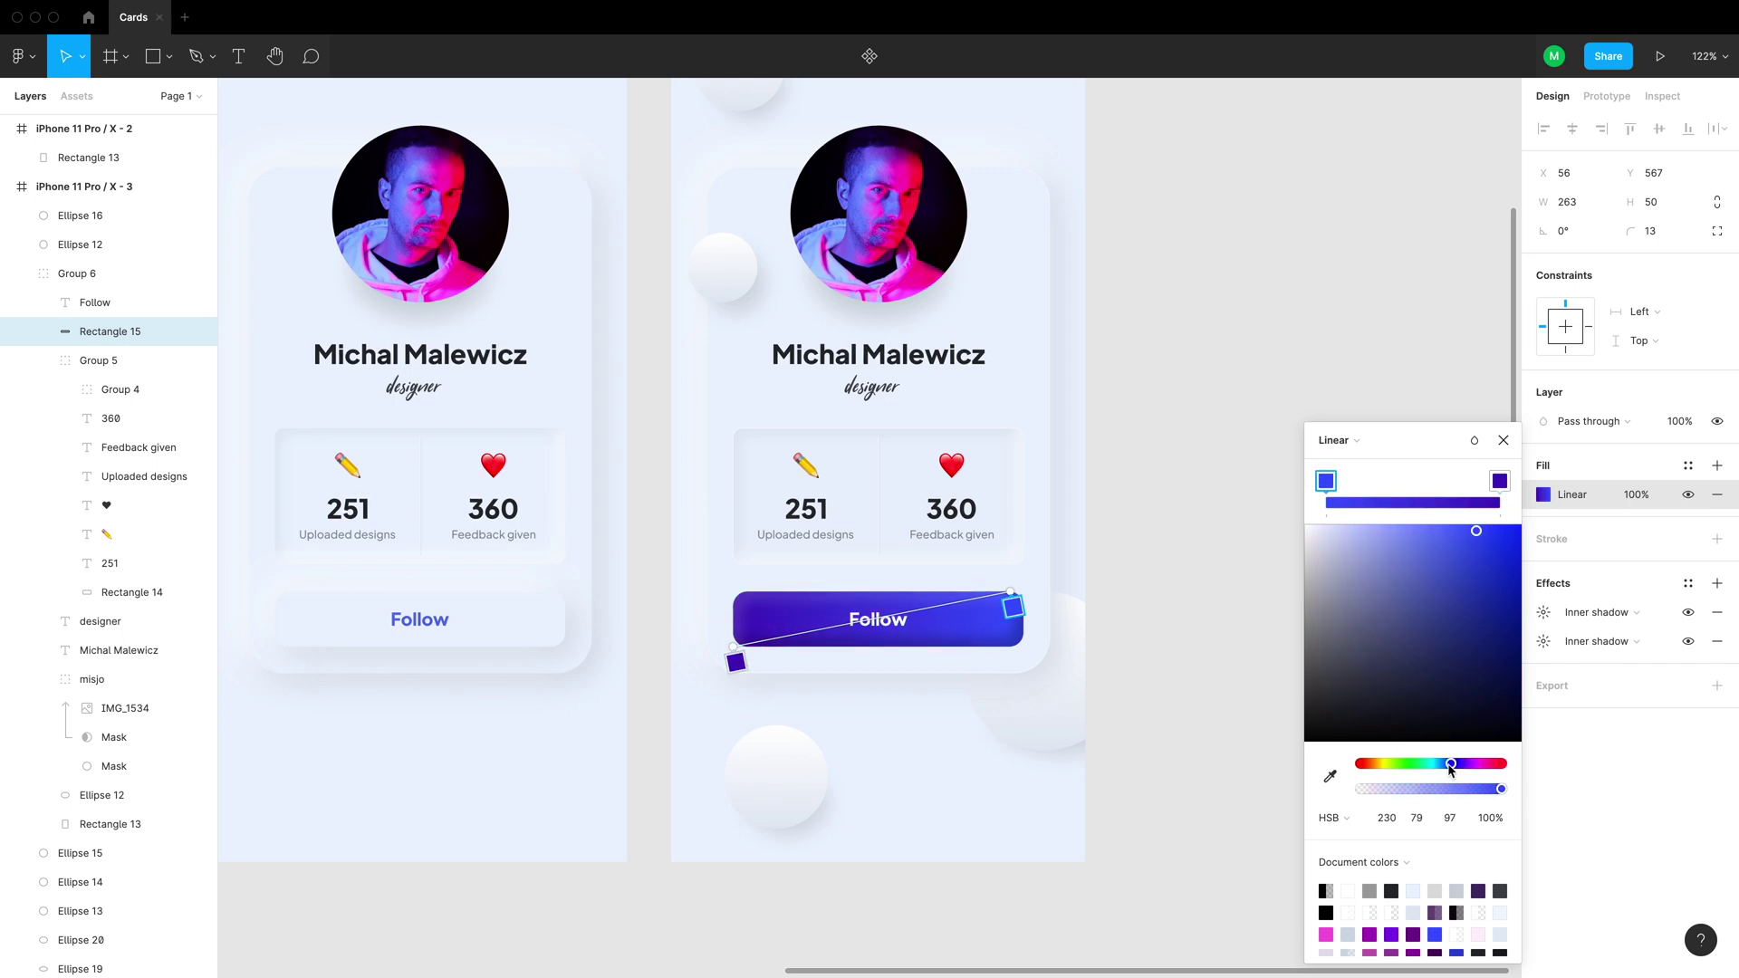
{"action": "left_click_drag", "start_coordinate": [1449, 770], "coordinate": [1446, 770]}
{"action": "left_click_drag", "start_coordinate": [1487, 540], "coordinate": [1495, 537]}
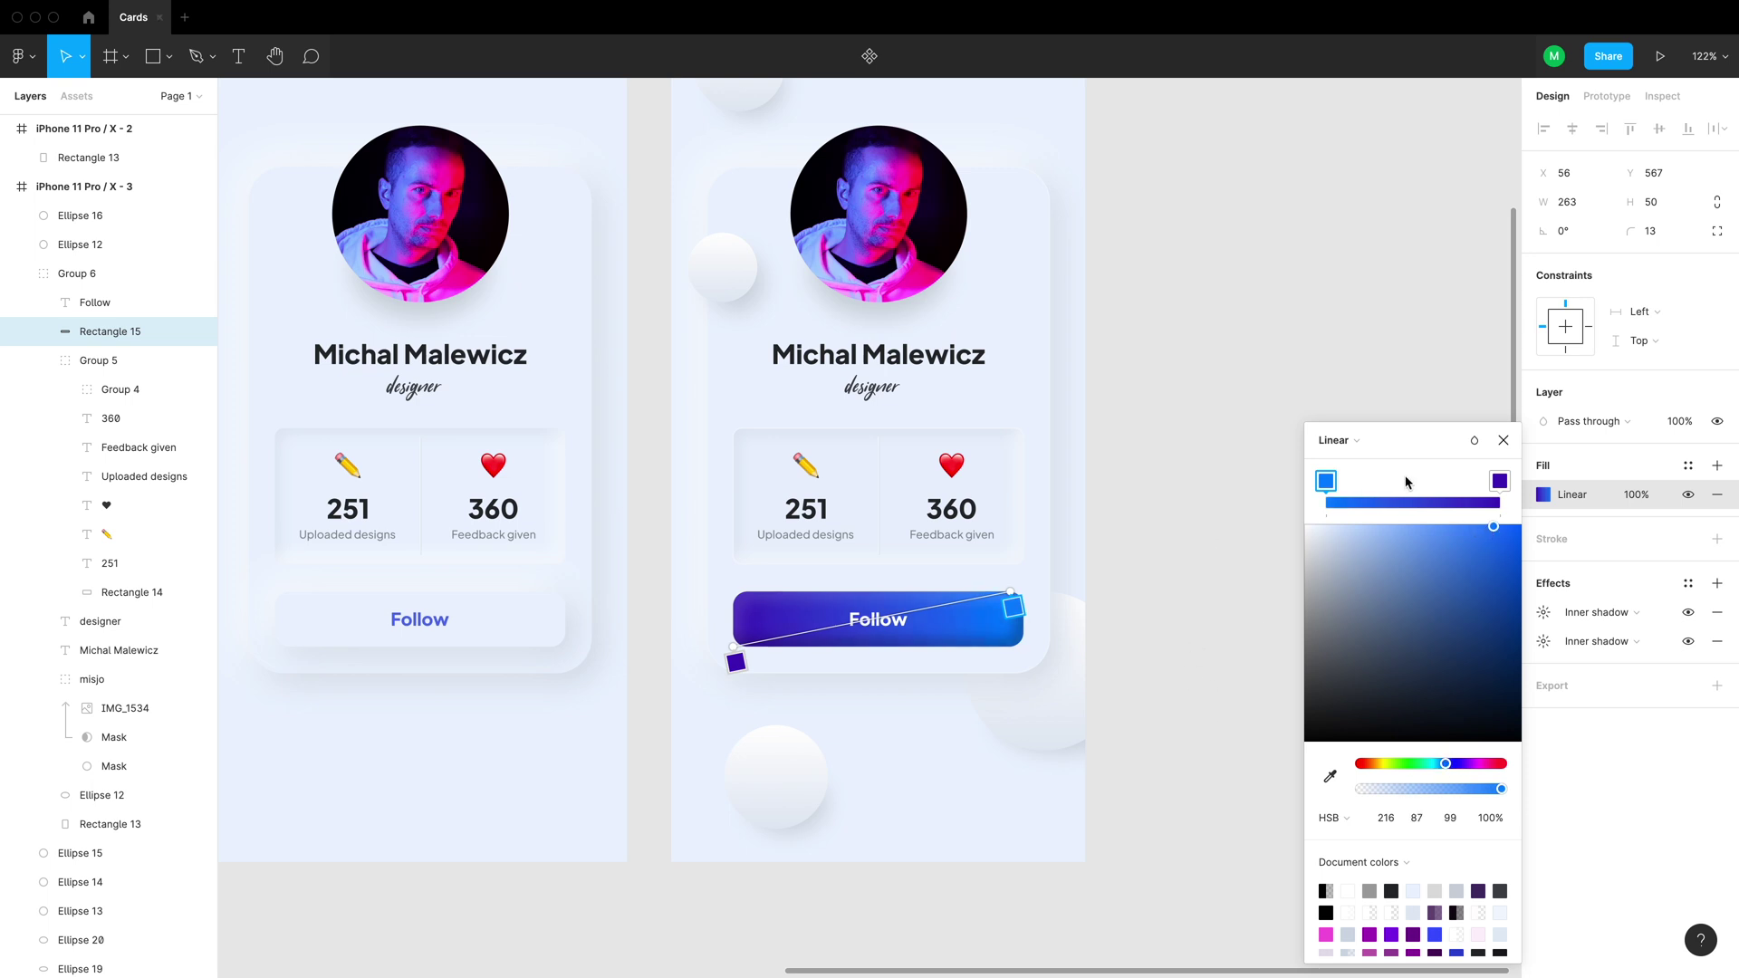
{"action": "left_click", "coordinate": [1504, 440]}
{"action": "left_click", "coordinate": [1223, 637]}
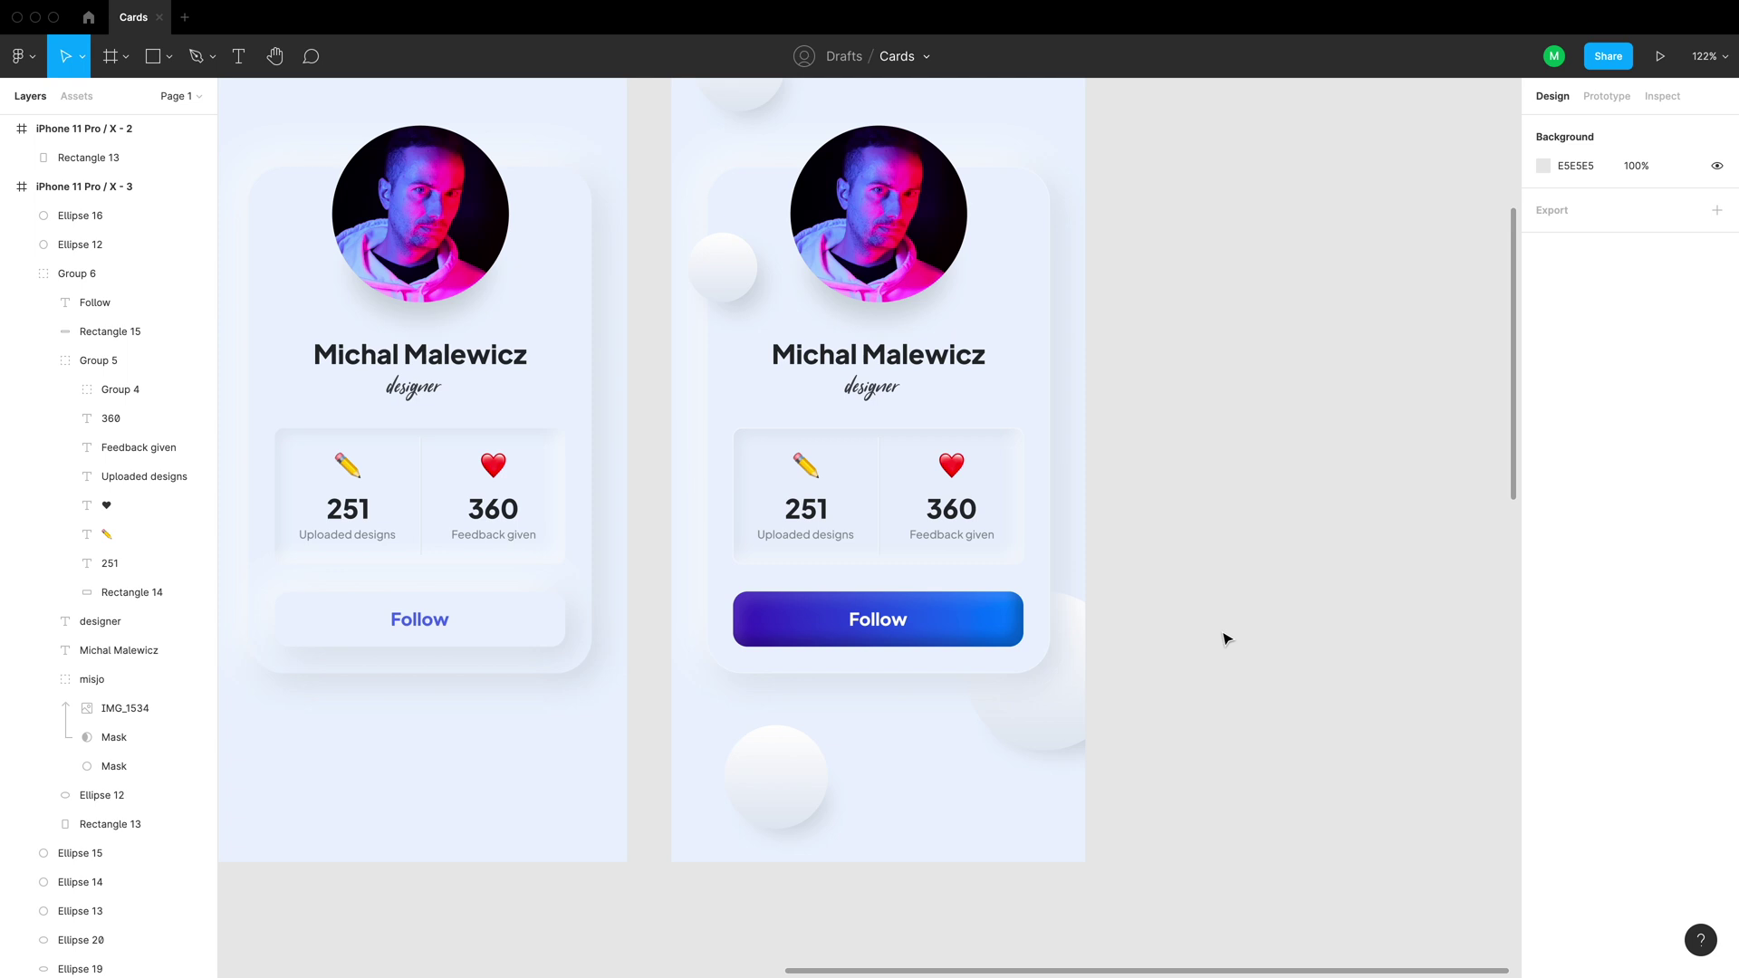
Copy the "Designers" heading from the dark screen and paste it into the iPhone 11 Pro / X - 3 frame
{"action": "left_click", "coordinate": [1055, 471], "text": "alt"}
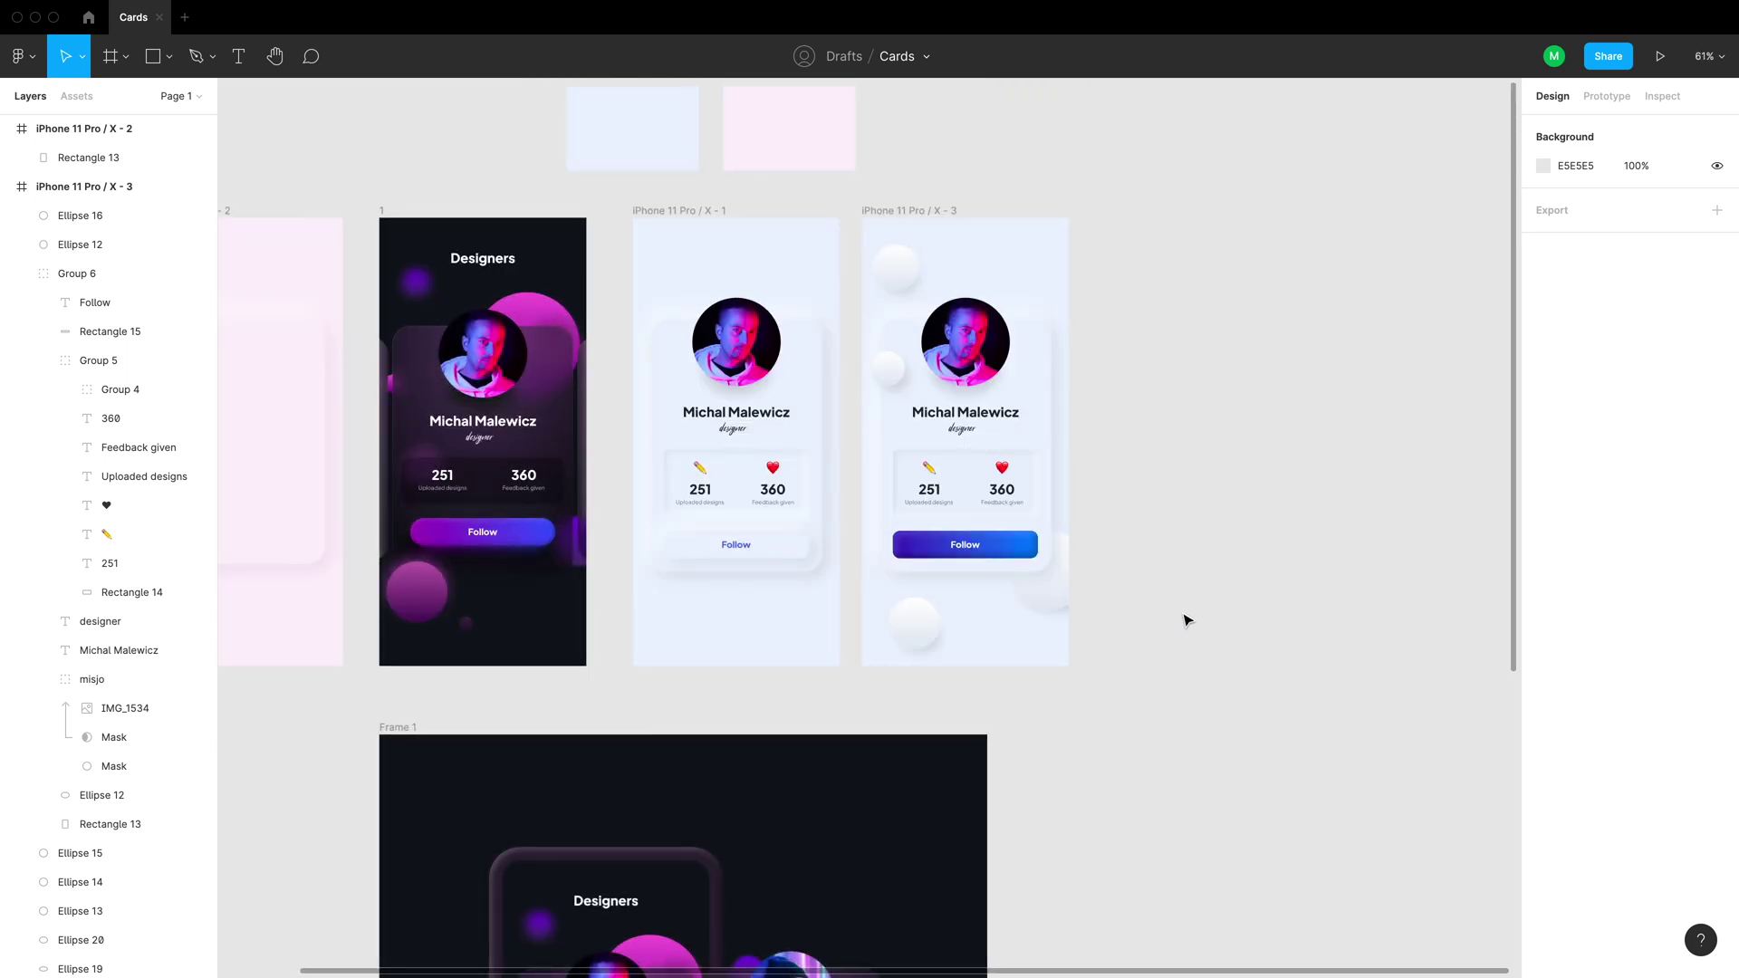
{"action": "left_click", "coordinate": [487, 259]}
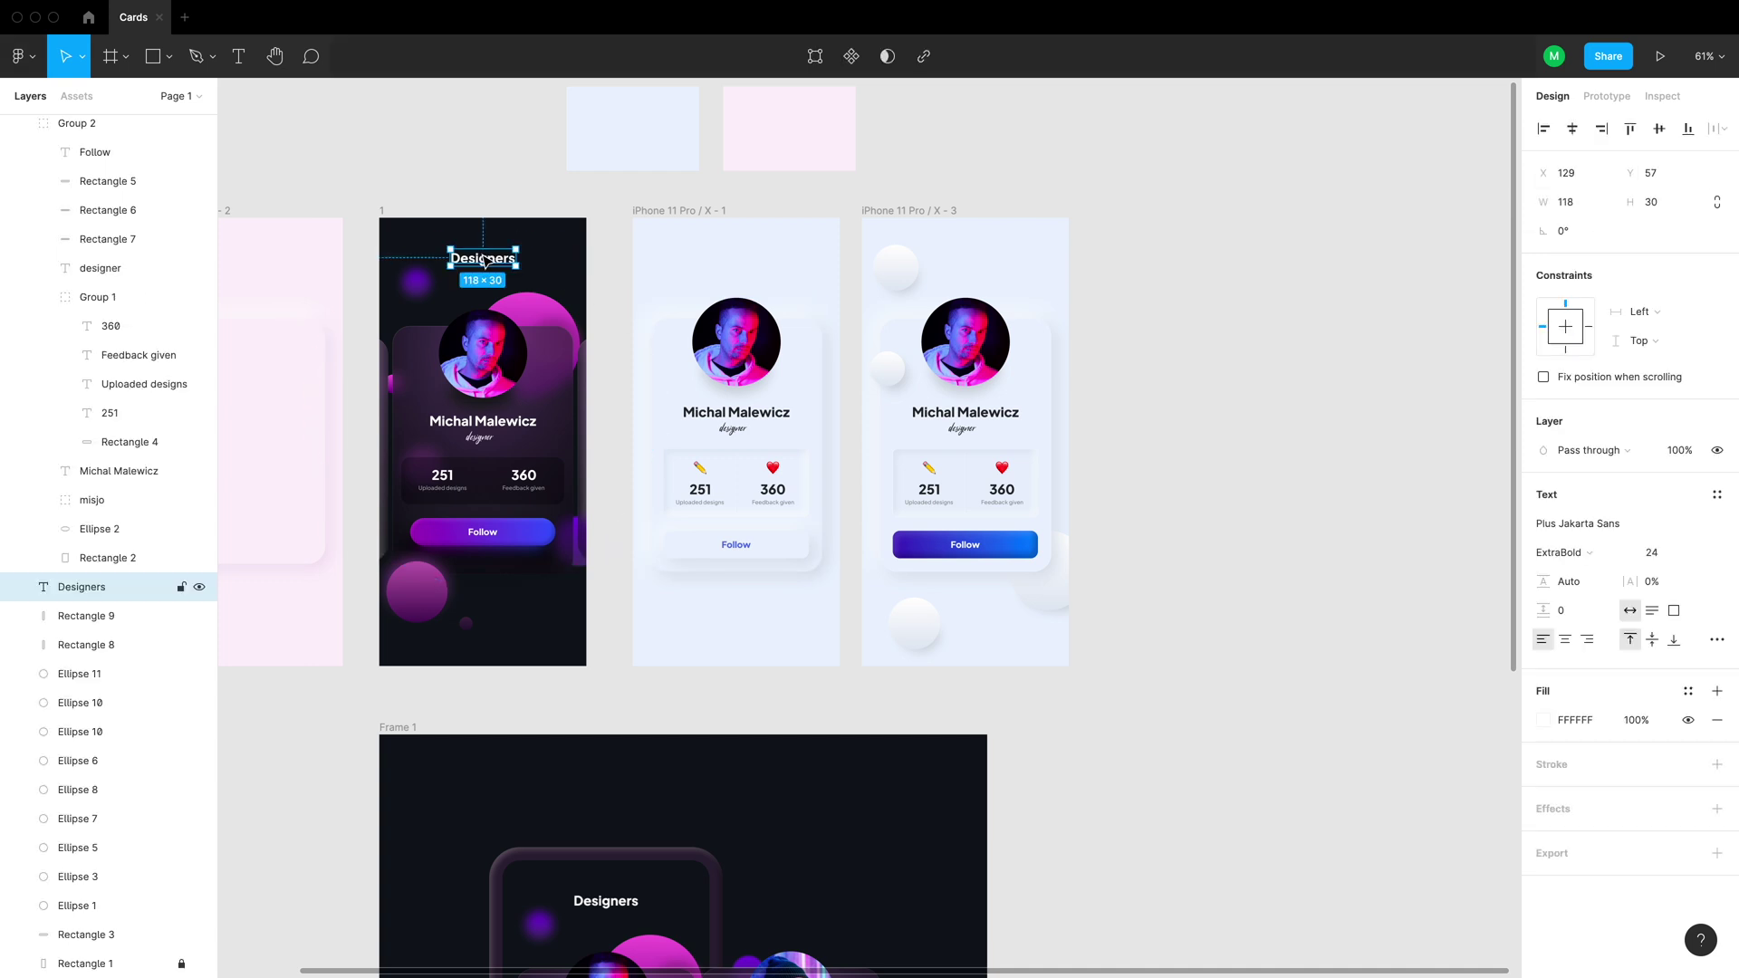
{"action": "left_click", "coordinate": [899, 210]}
{"action": "key", "text": "super+v"}
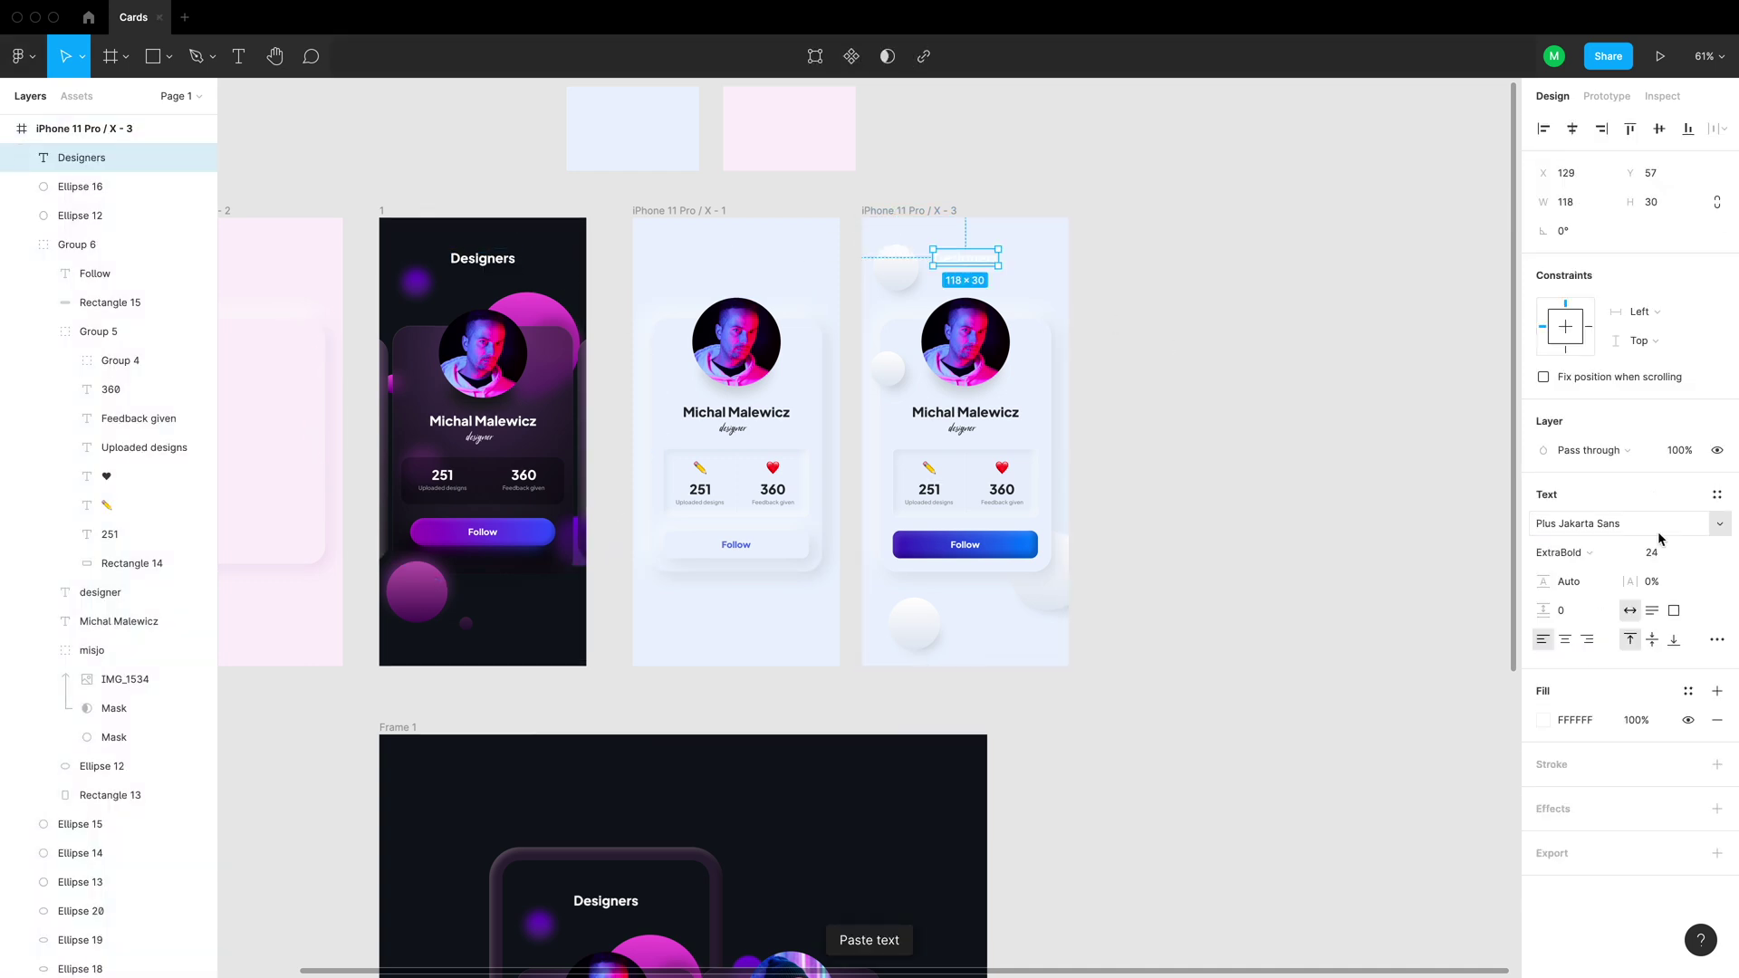
Recolor the pasted "Designers" heading to 242526, matching the fill of the profile name text
{"action": "double_click", "coordinate": [1000, 413]}
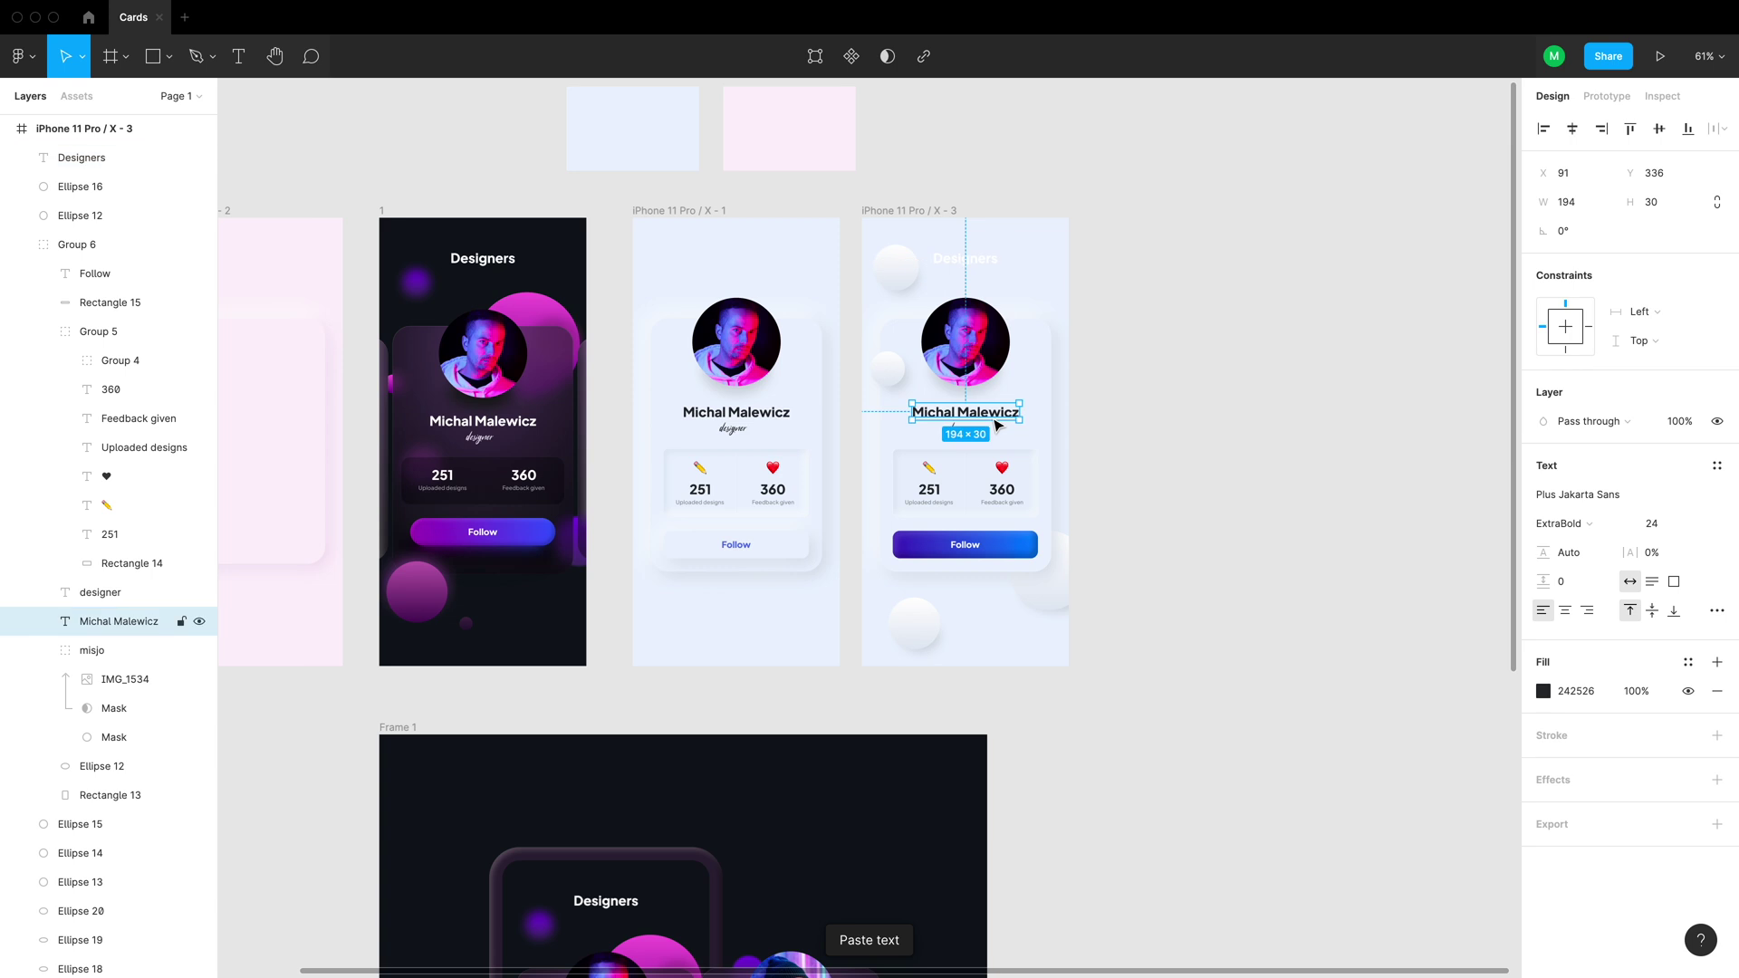
{"action": "left_click", "coordinate": [1587, 692]}
{"action": "left_click", "coordinate": [1277, 373]}
{"action": "left_click", "coordinate": [987, 263]}
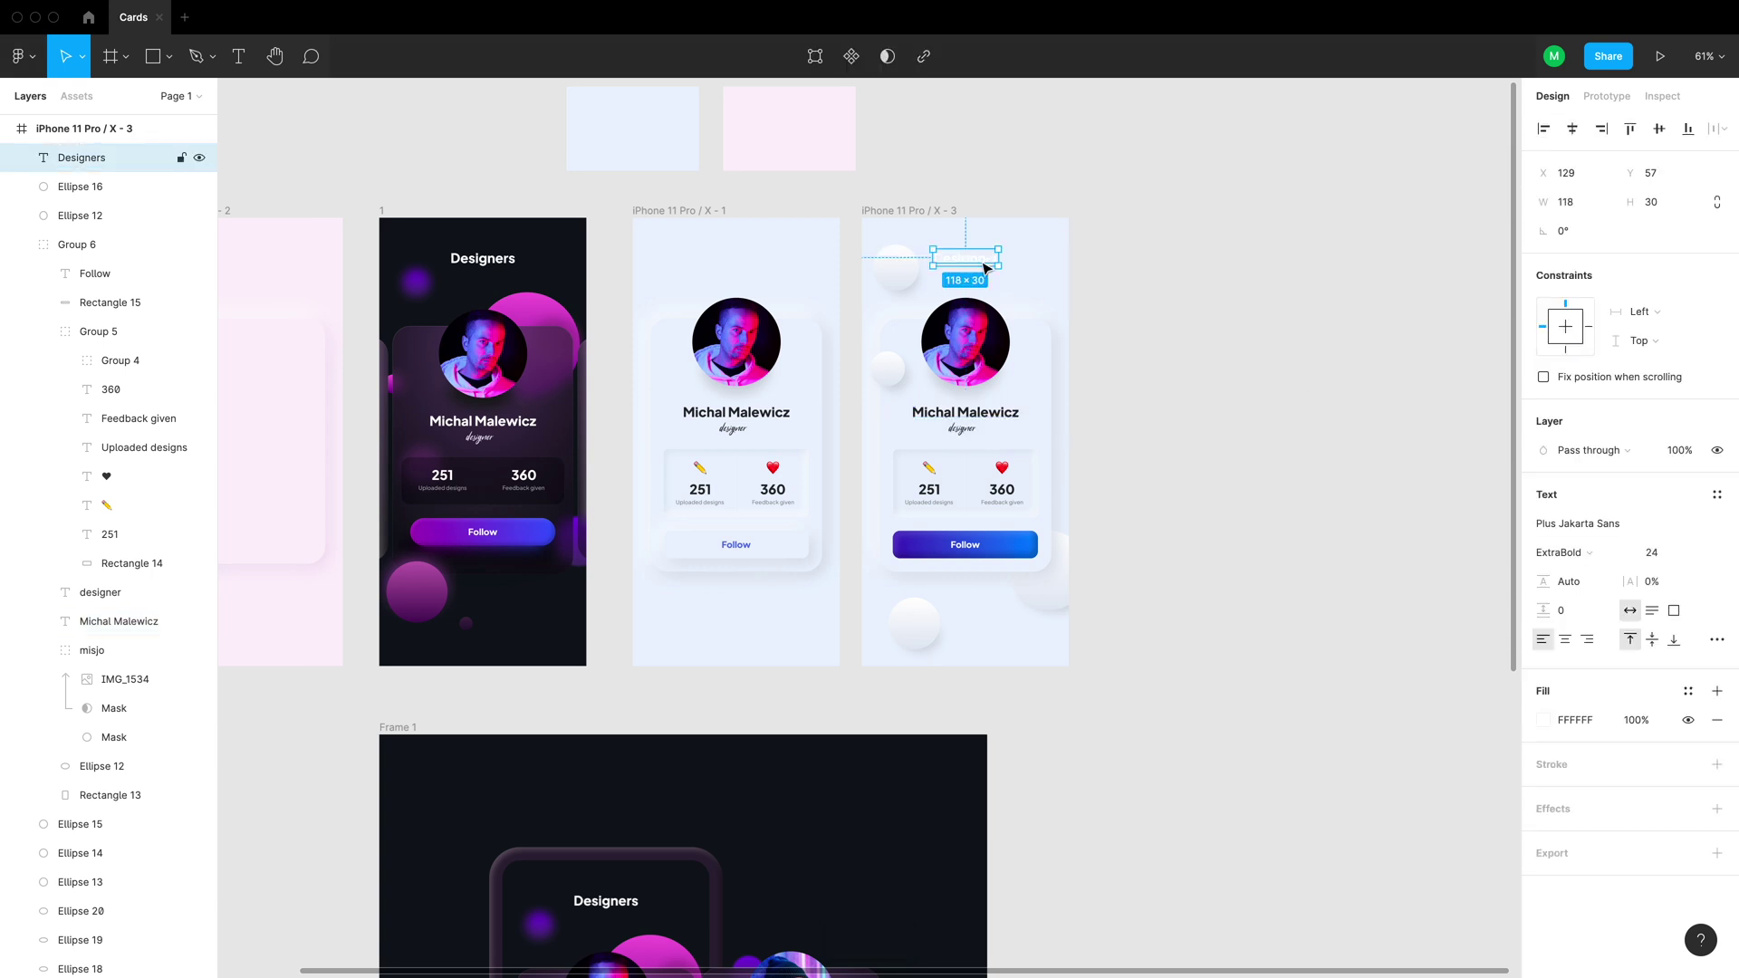
{"action": "left_click", "coordinate": [1584, 718]}
{"action": "type", "text": "242526"}
{"action": "key", "text": "Return"}
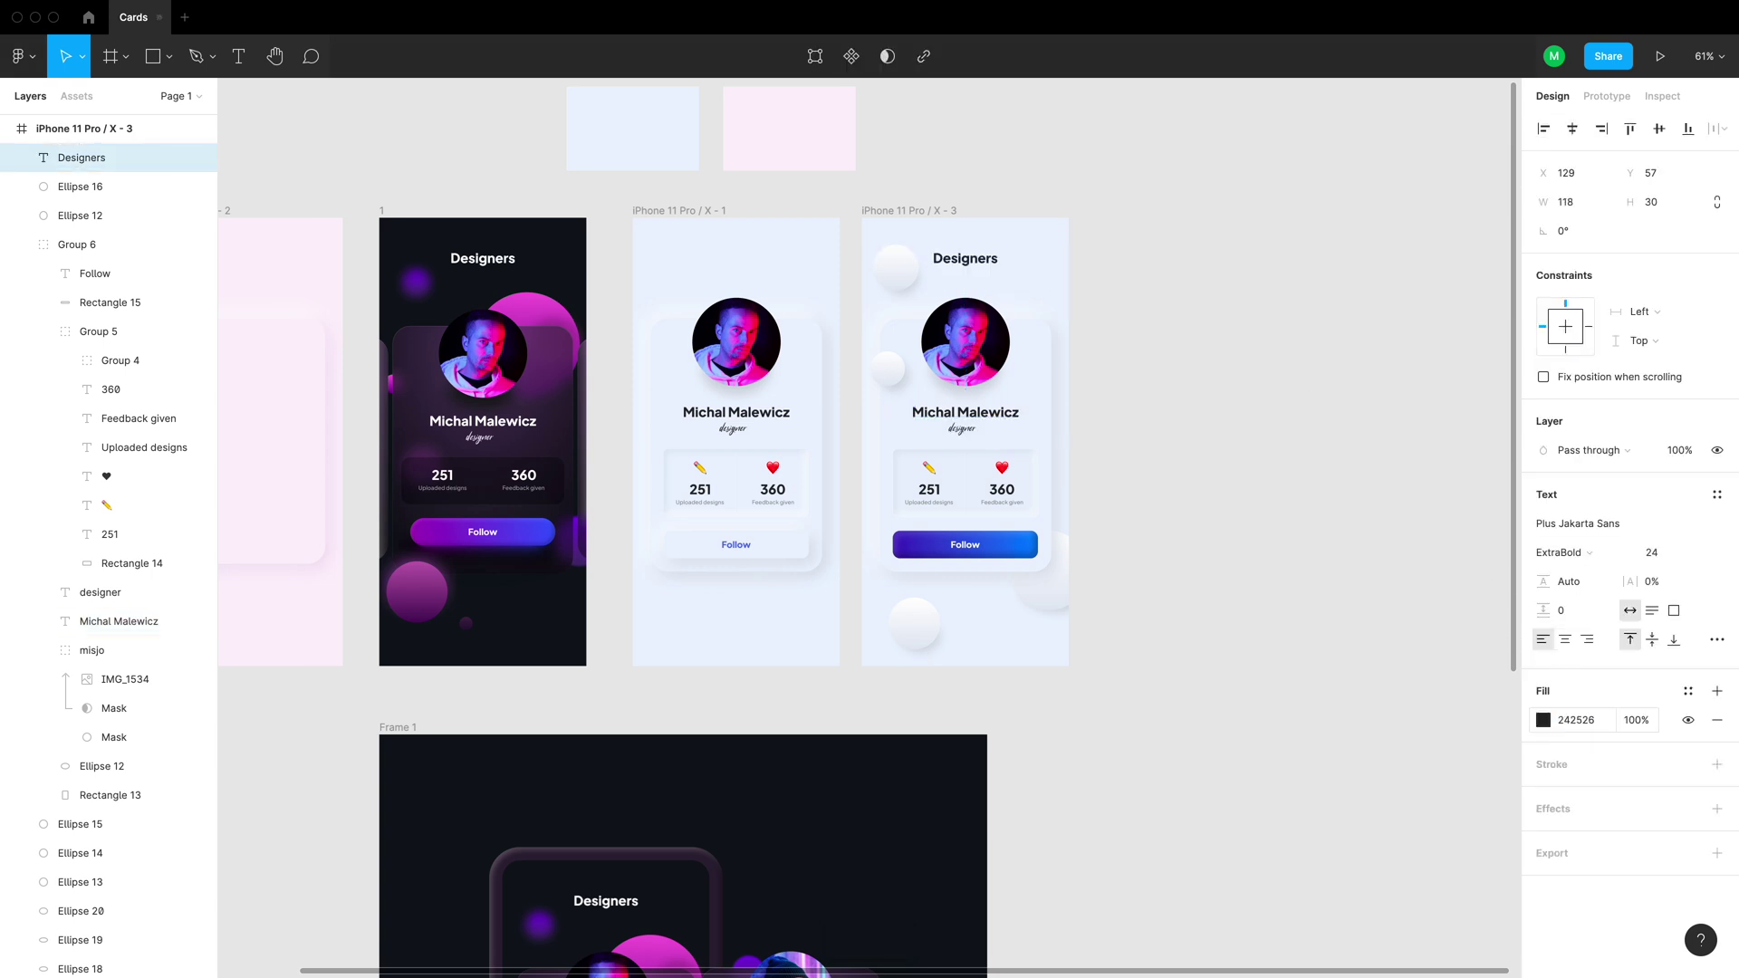
{"action": "left_click", "coordinate": [1364, 482]}
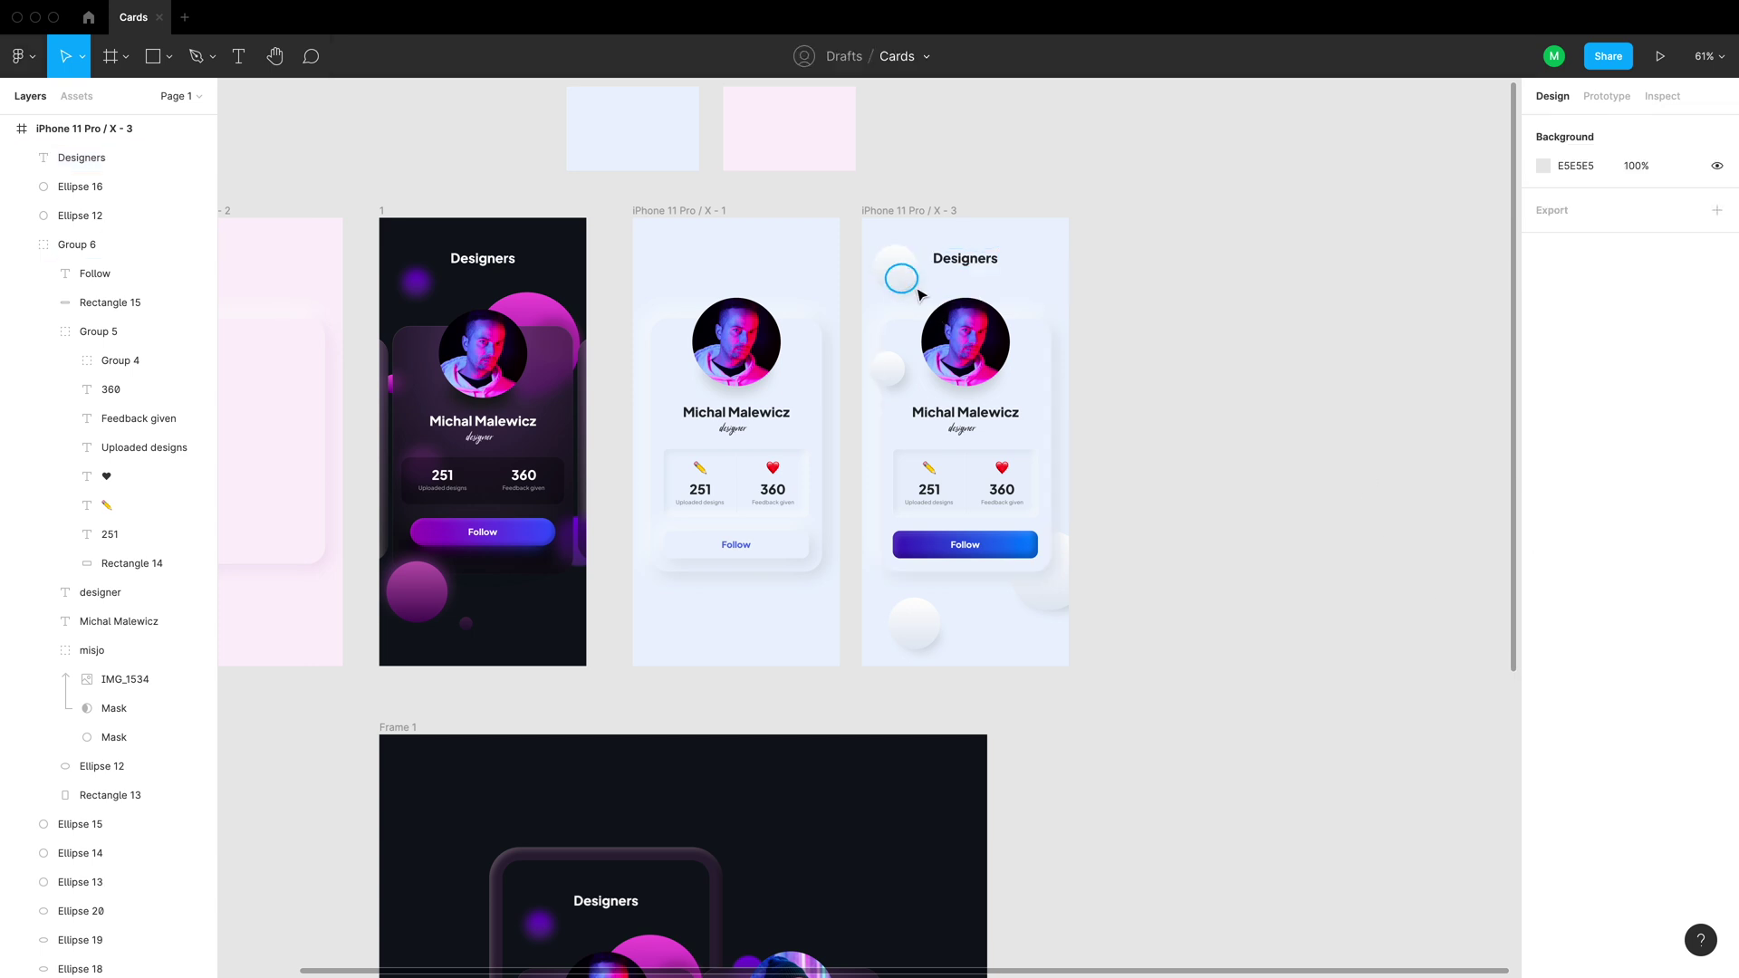
Group the uppermost decorative circle with its blurred shadow and nudge the group slightly down and right, away from the frame's corner
{"action": "left_click", "coordinate": [892, 264]}
{"action": "left_click", "coordinate": [896, 255], "text": "shift"}
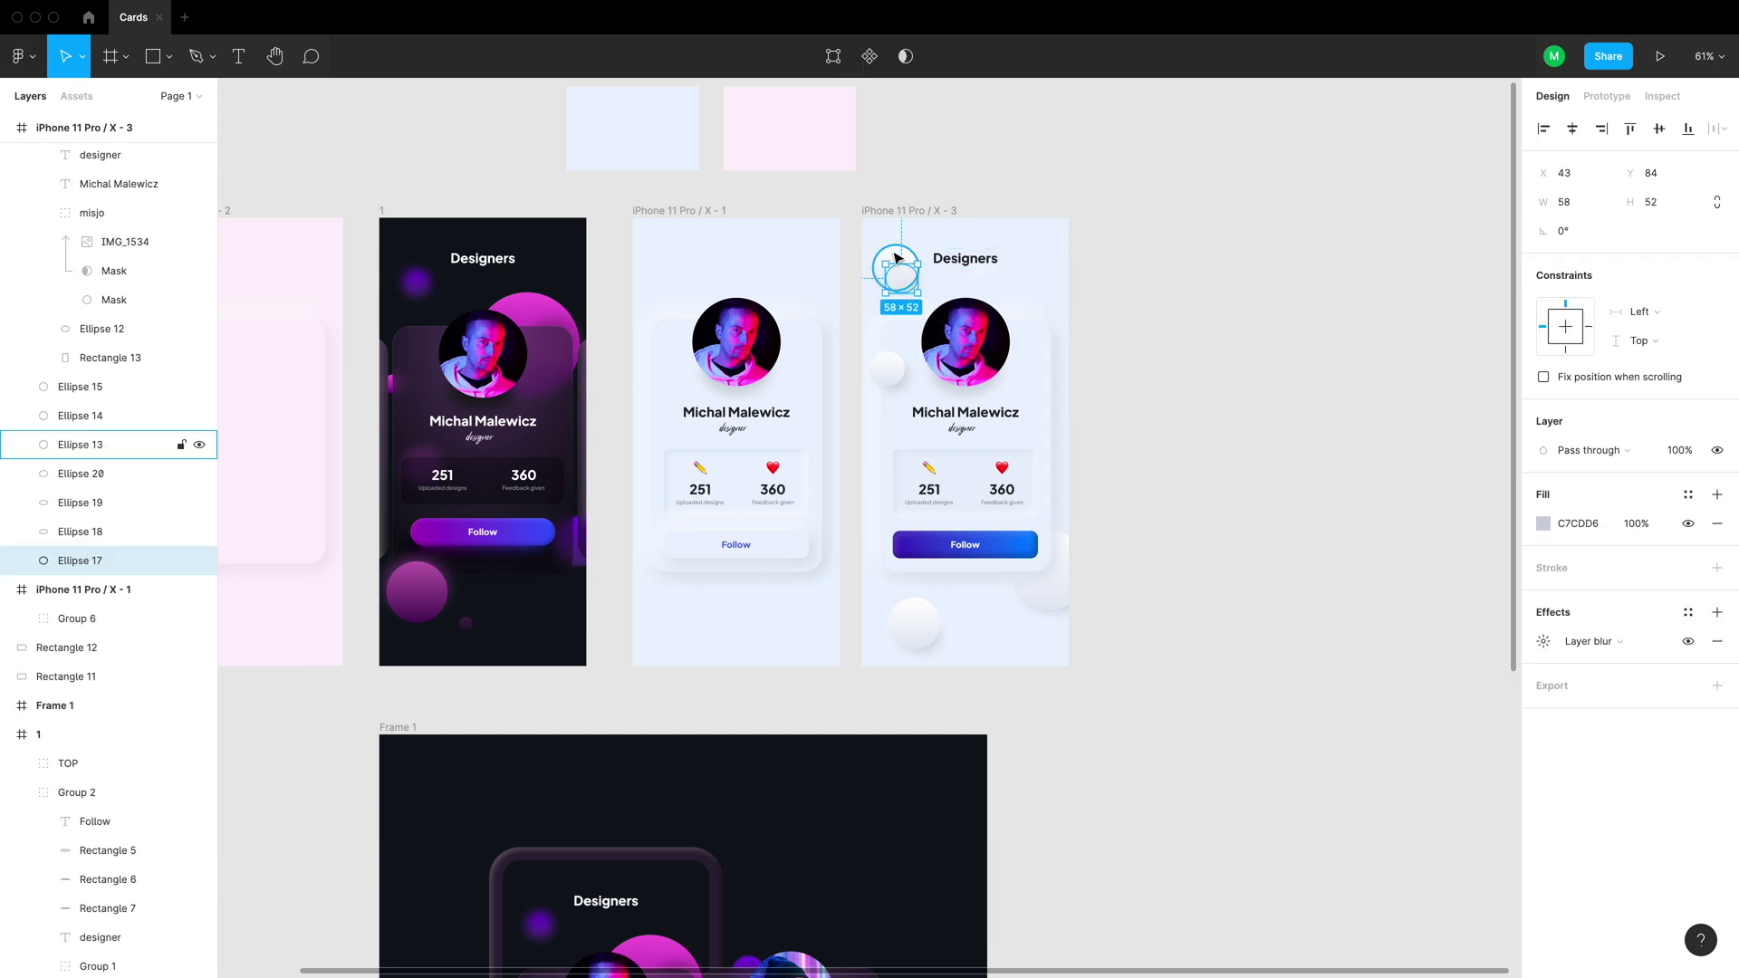
{"action": "key", "text": "ctrl+g"}
{"action": "key", "text": "shift+Right"}
{"action": "key", "text": "shift+Down"}
{"action": "key", "text": "shift+Down"}
{"action": "key", "text": "shift+Down"}
{"action": "left_click", "coordinate": [1244, 398]}
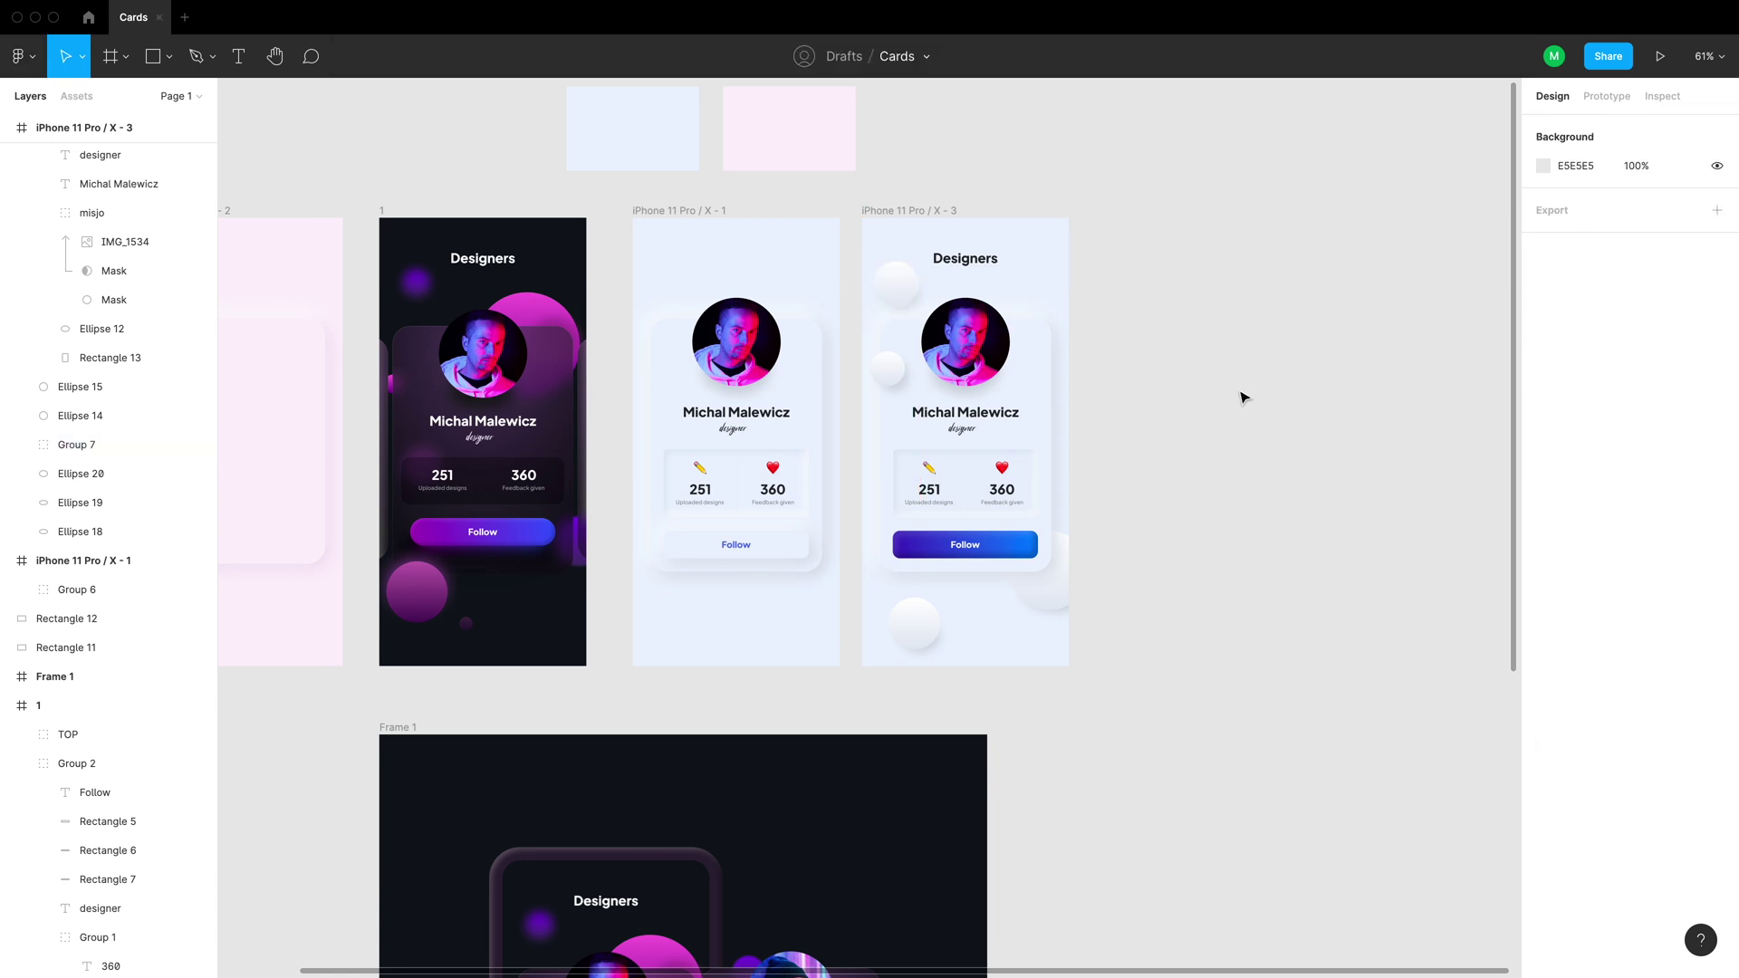
{"action": "left_click", "coordinate": [894, 282]}
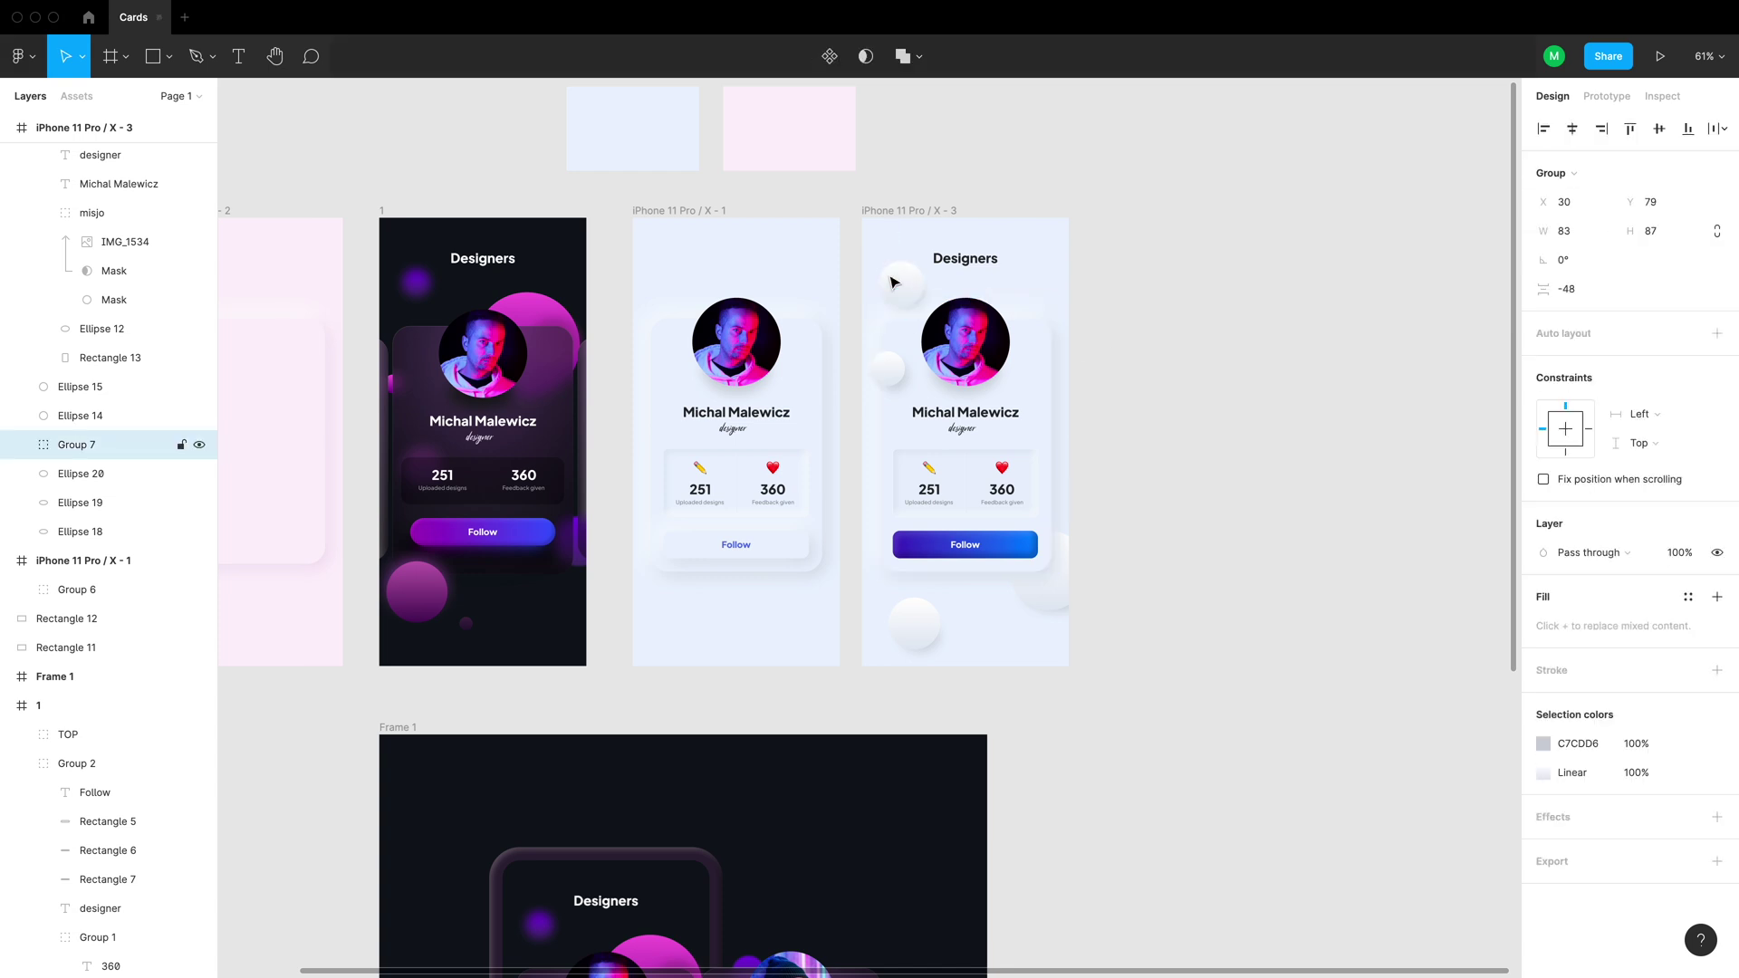
{"action": "left_click", "coordinate": [1221, 450]}
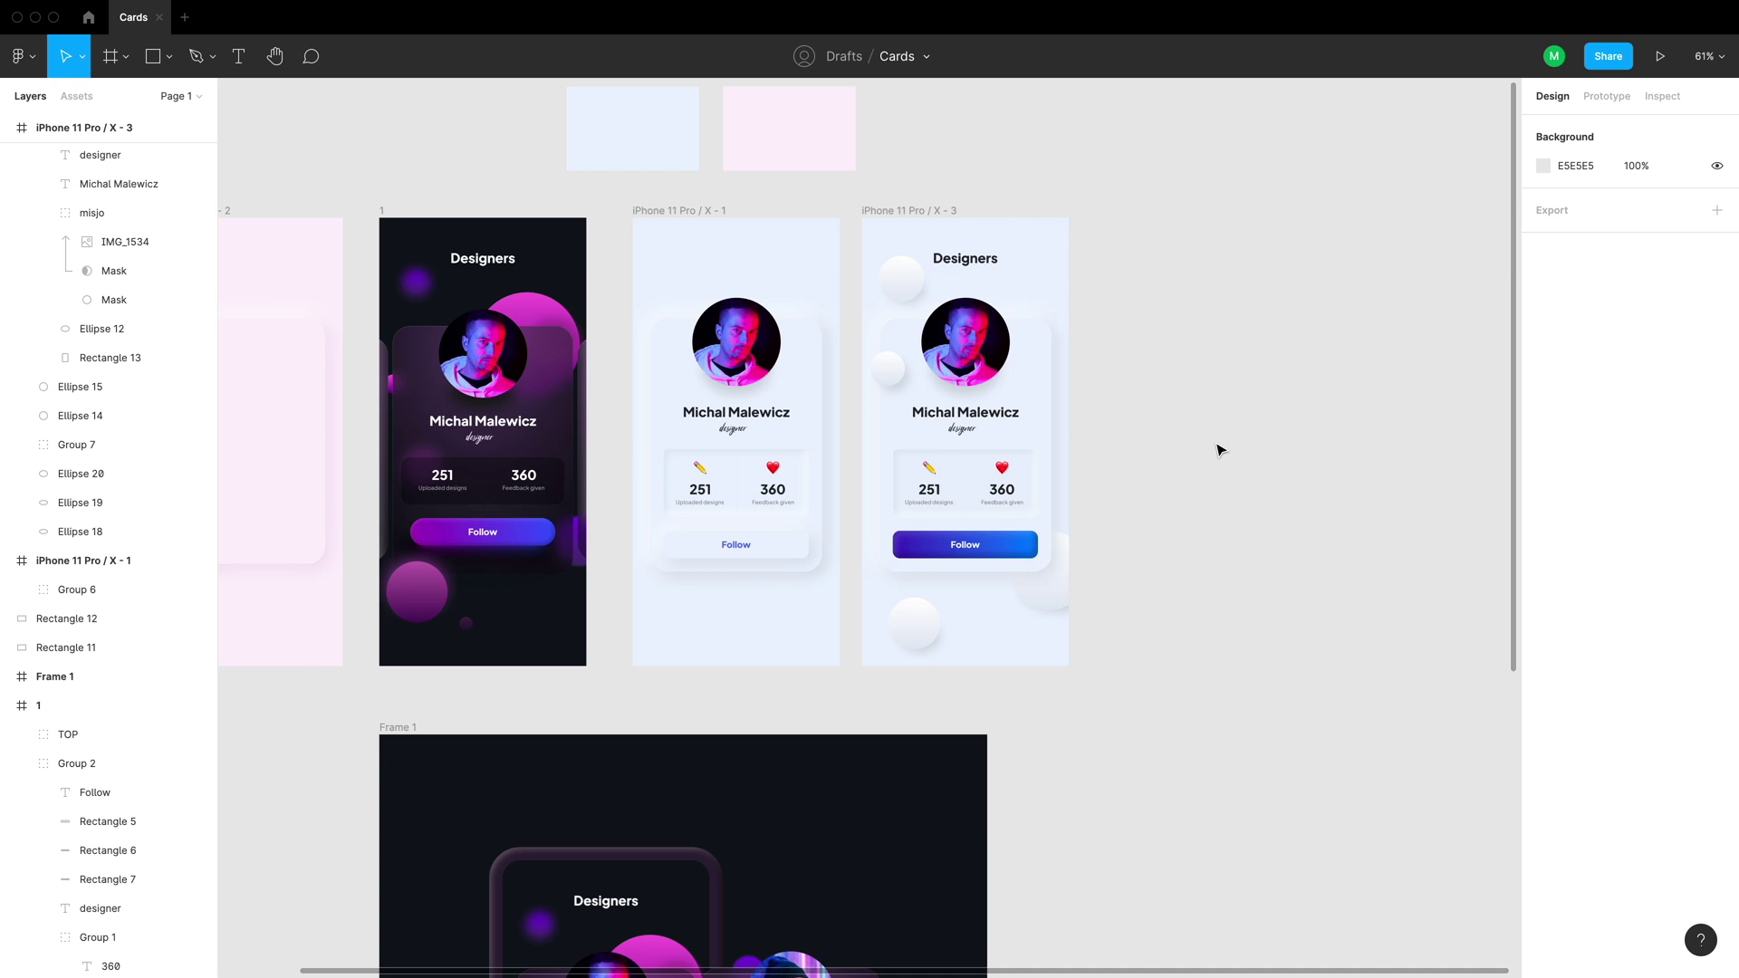
Duplicate the iPhone 11 Pro / X - 3 frame to get another copy of the profile screen
{"action": "left_click", "coordinate": [901, 210]}
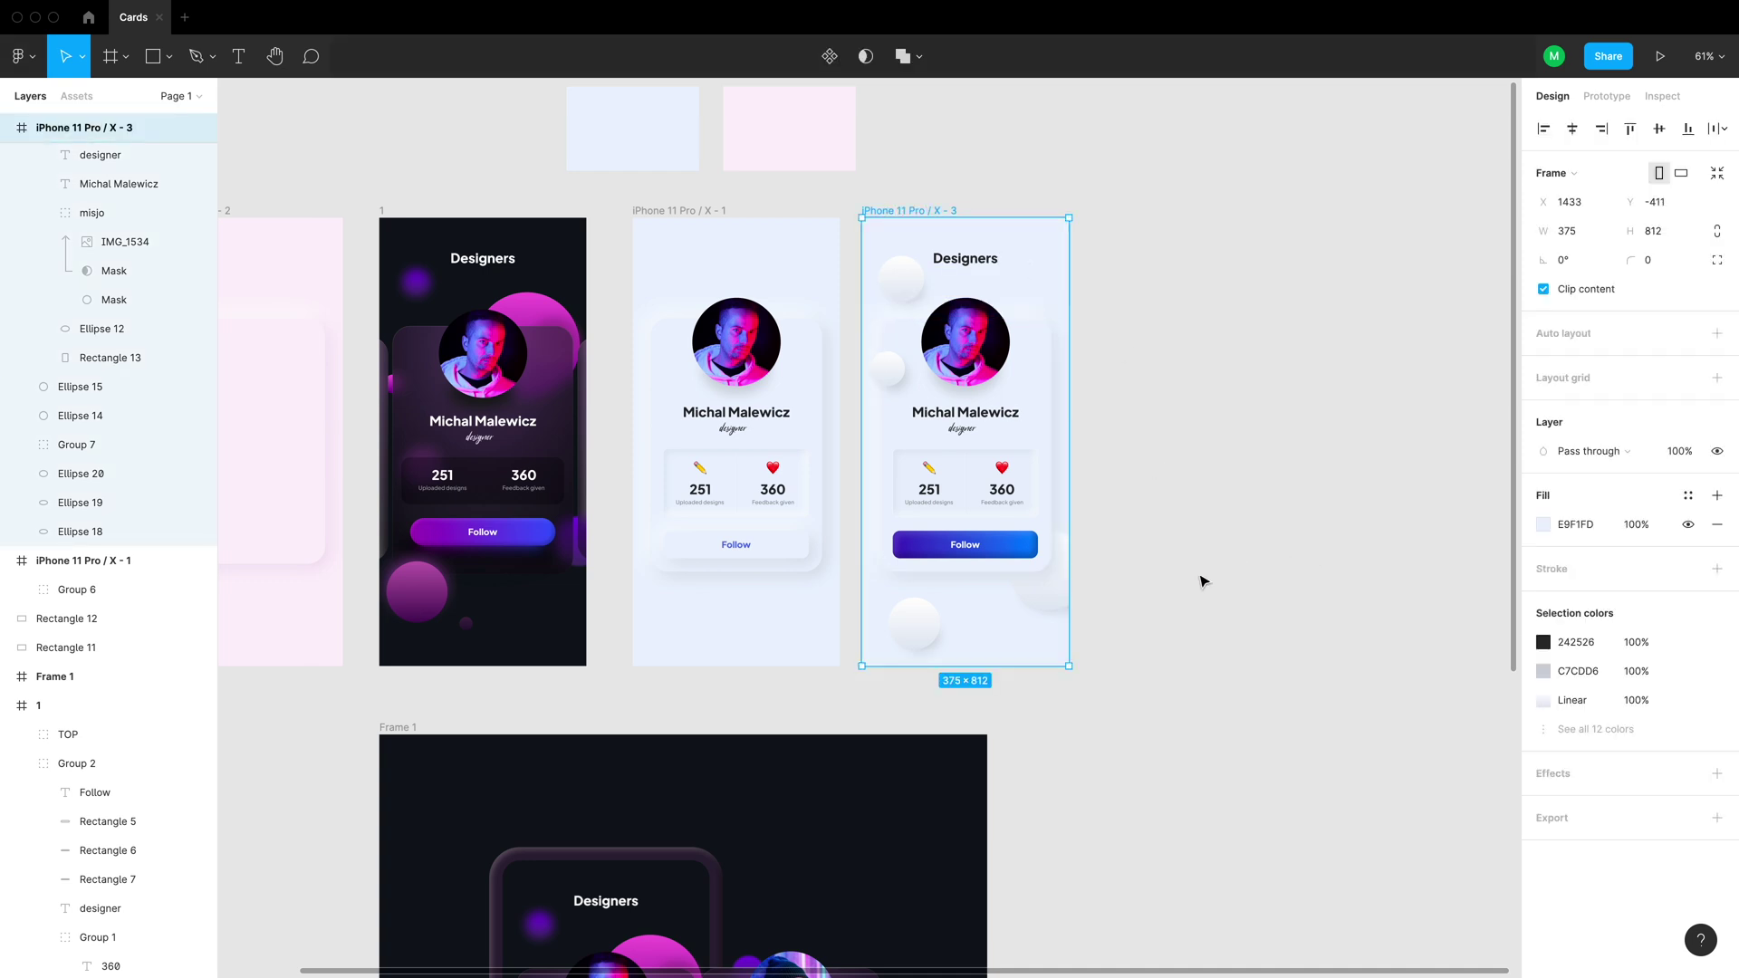
{"action": "key", "text": "super+d"}
{"action": "left_click", "coordinate": [1062, 728]}
{"action": "scroll", "coordinate": [1062, 728], "scroll_direction": "right", "scroll_amount": 5}
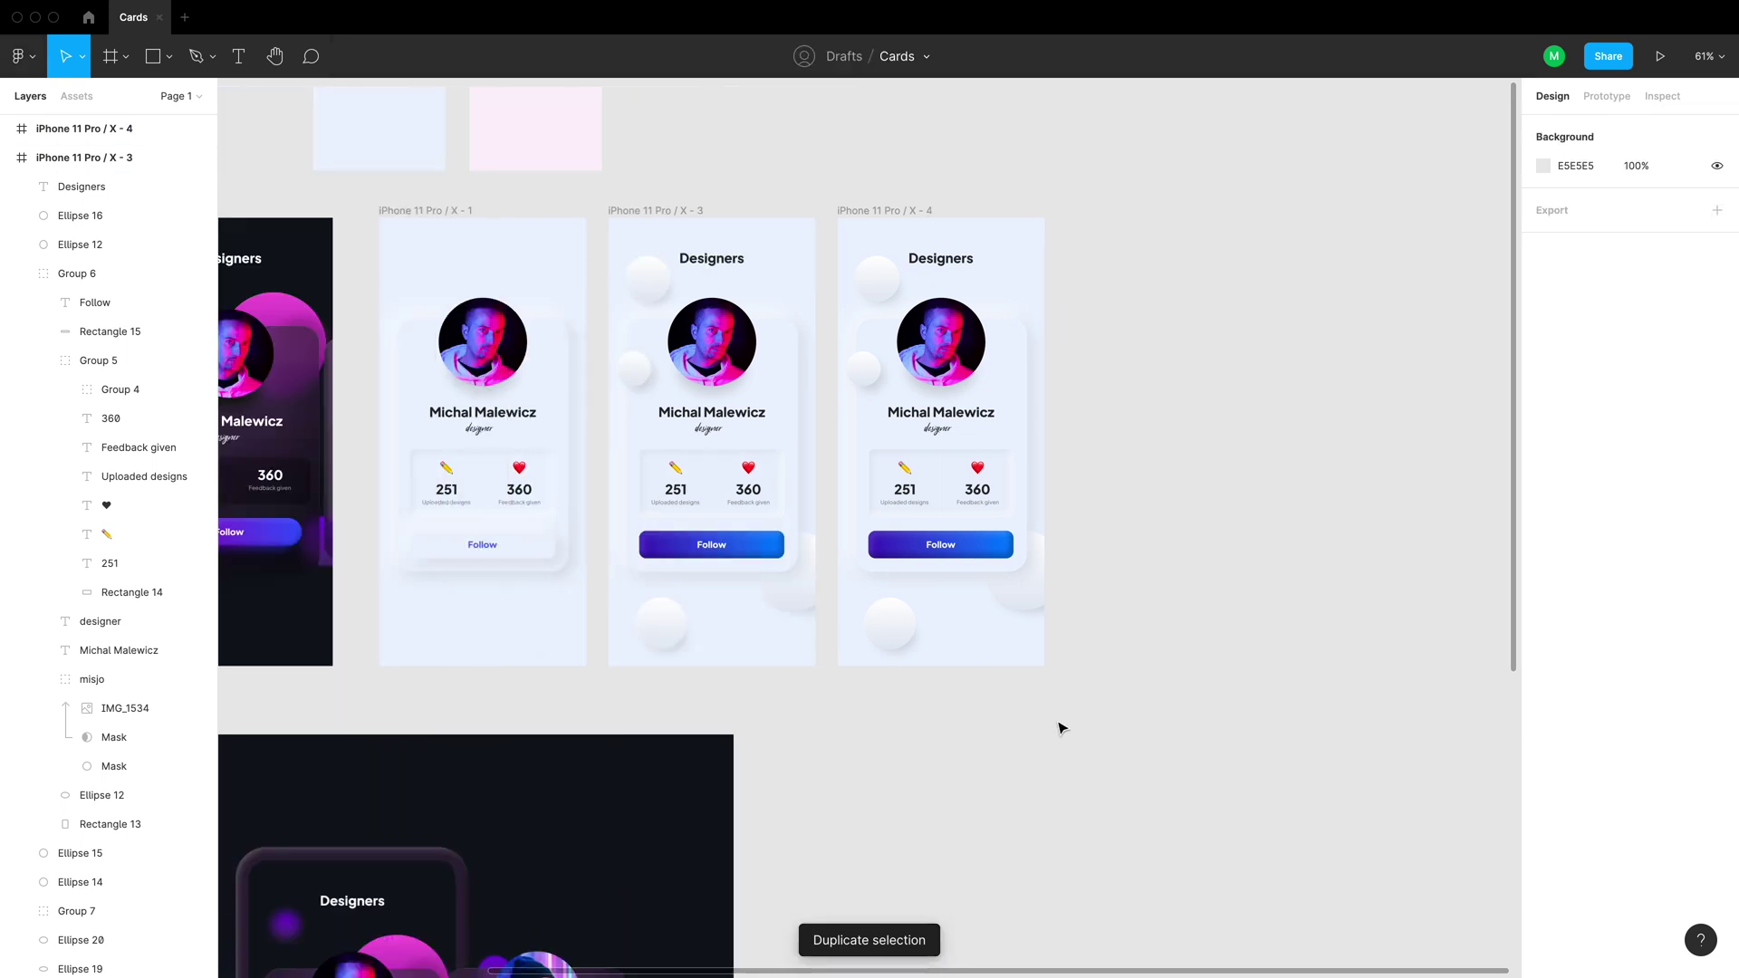
Delete the stats background rectangle and the large card background from the iPhone 11 Pro / X - 4 frame
{"action": "left_click", "coordinate": [947, 454], "text": "super"}
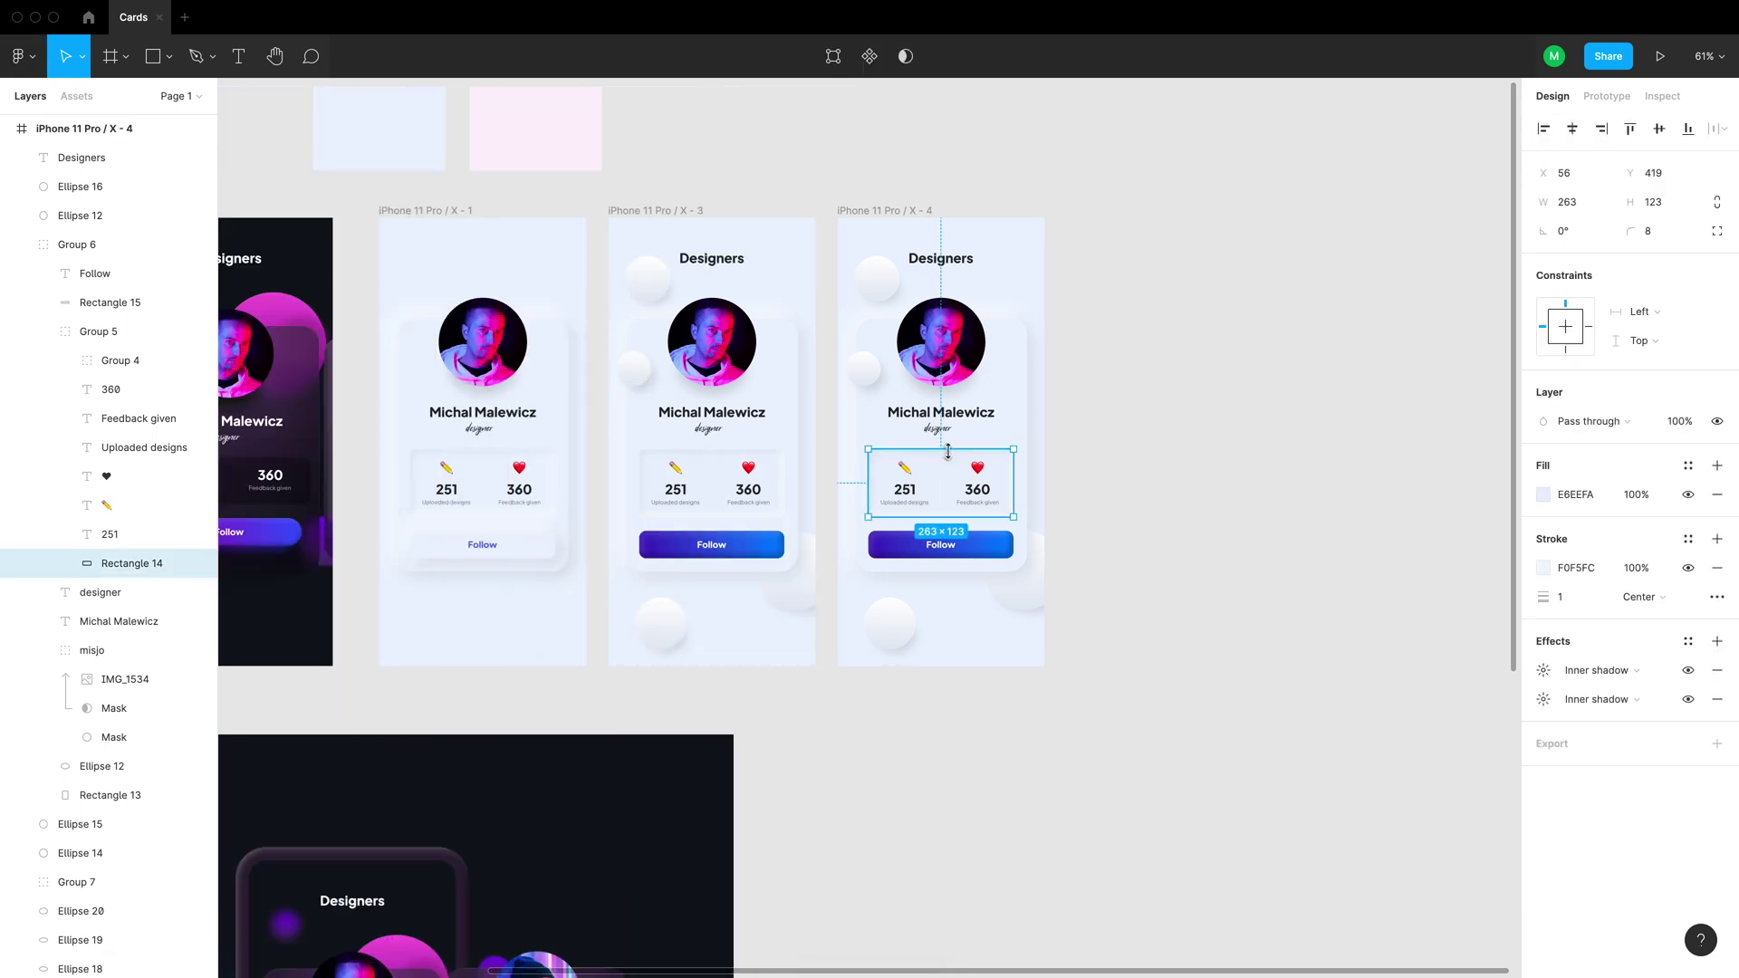
{"action": "left_click", "coordinate": [1023, 417], "text": "shift+super"}
{"action": "key", "text": "Delete"}
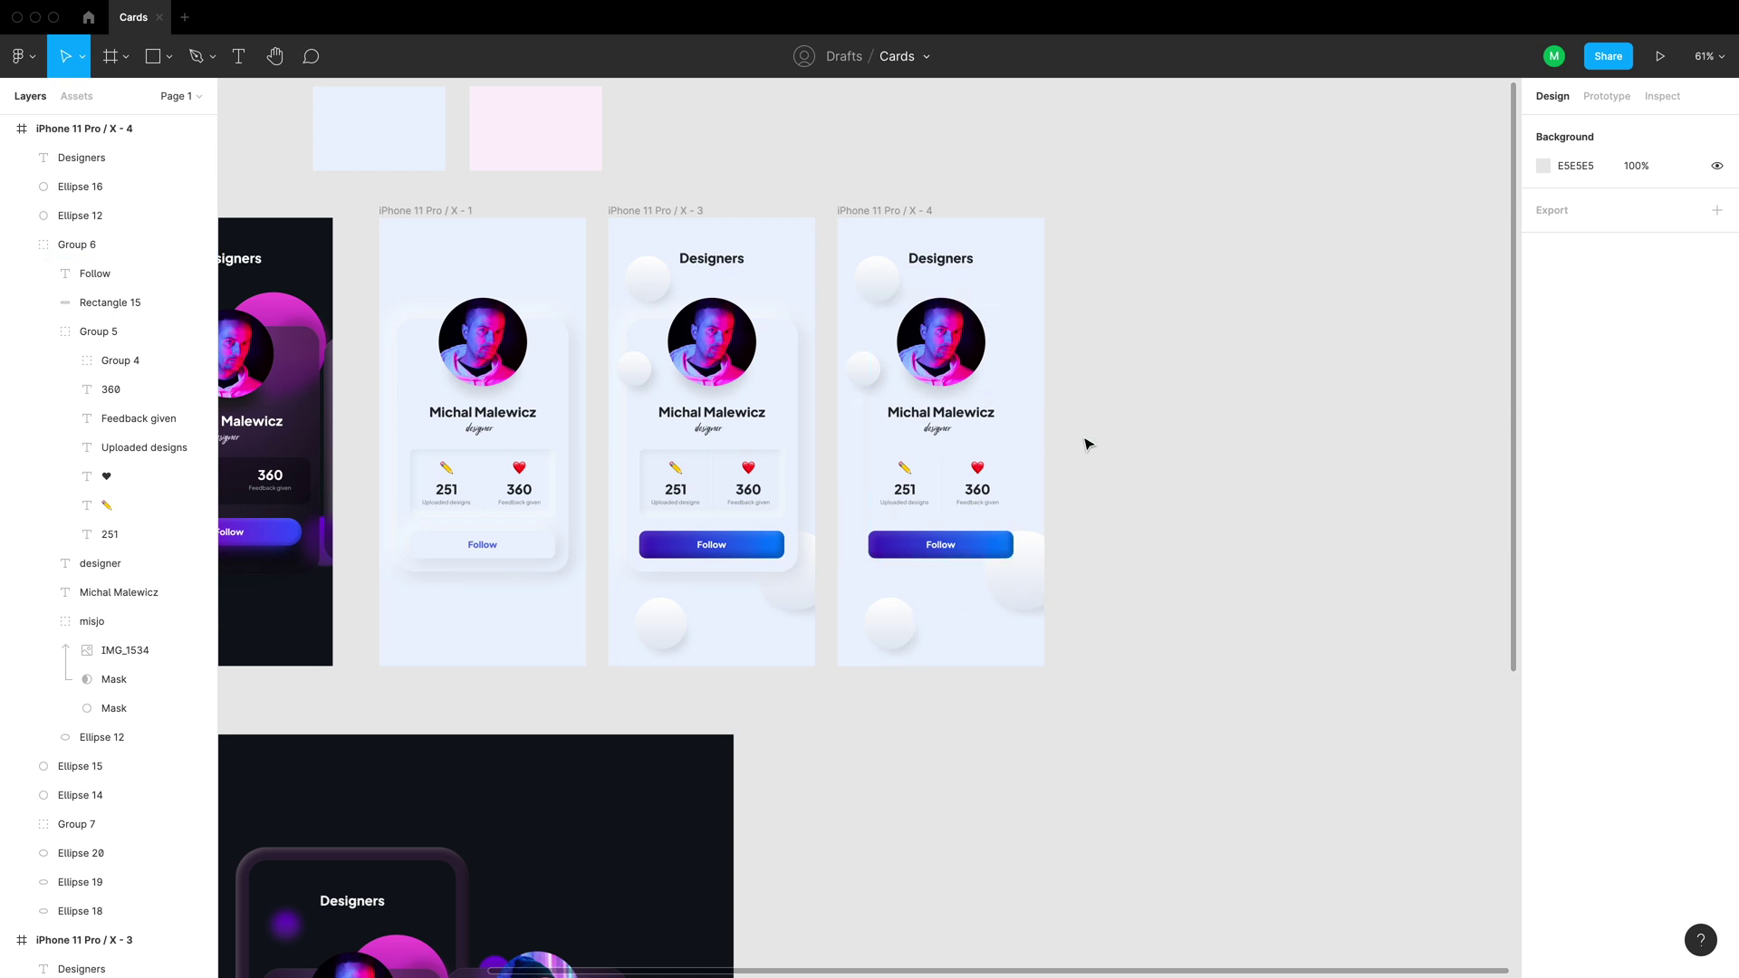
Move the stats group and the Follow button with its label up together, closer to the designer line
{"action": "left_click", "coordinate": [905, 470], "text": "super"}
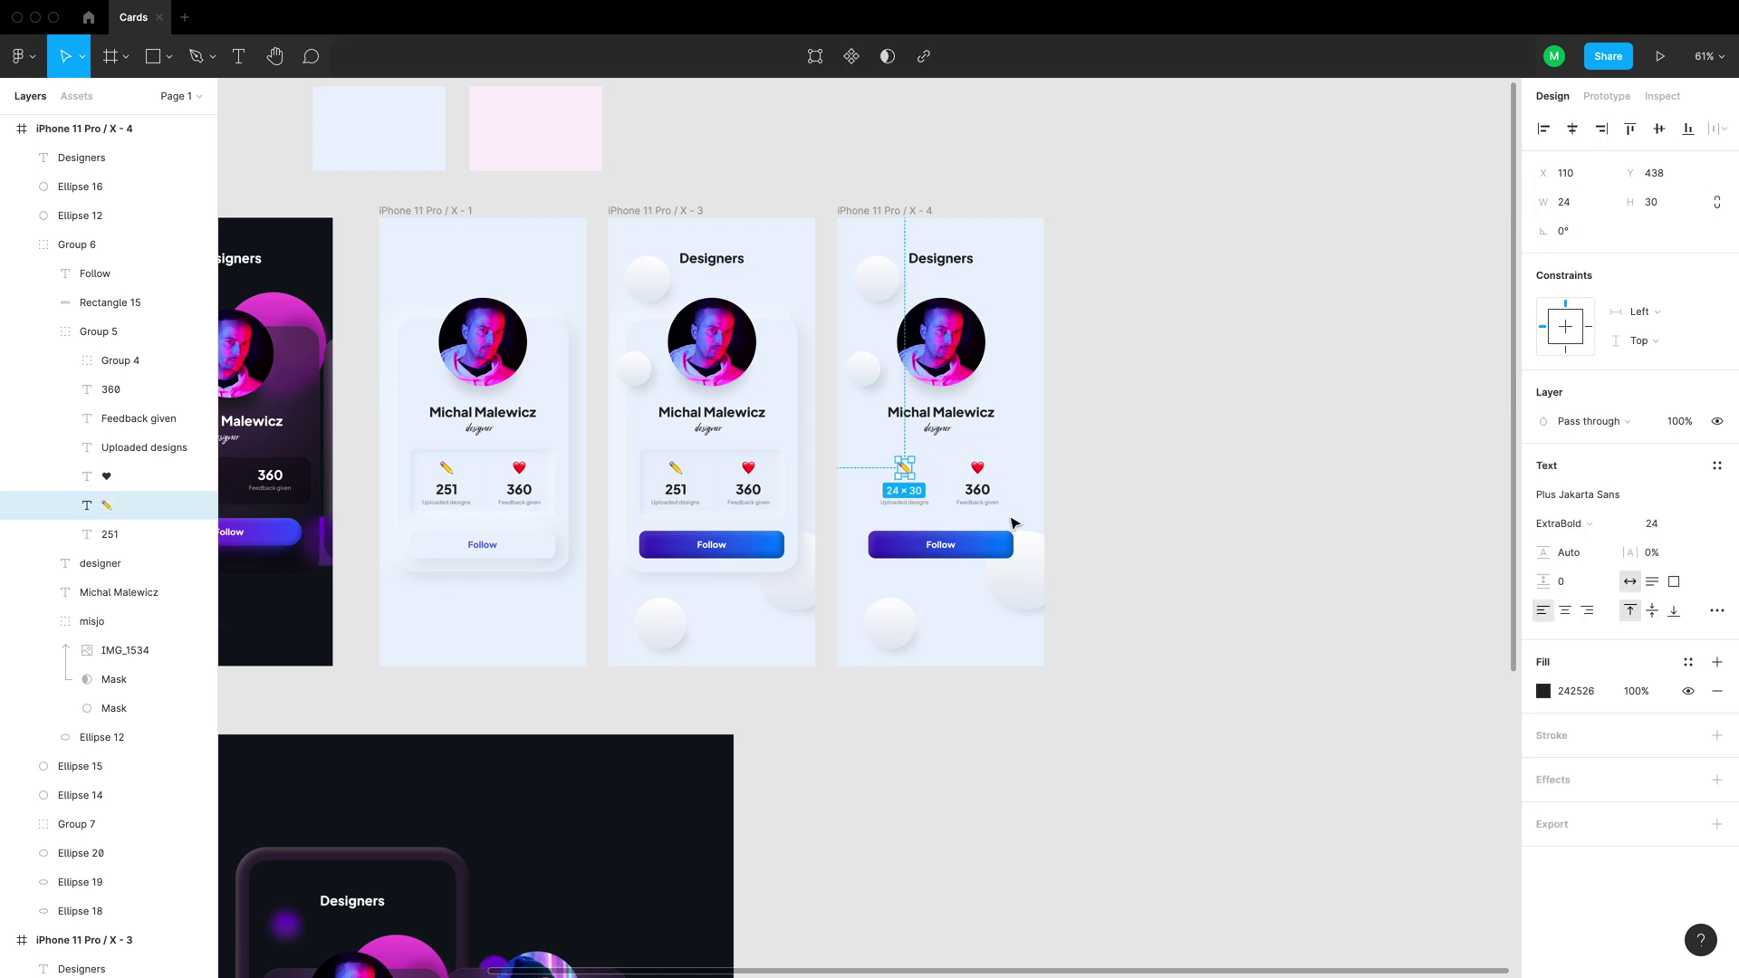
{"action": "key", "text": "Escape"}
{"action": "key", "text": "Escape"}
{"action": "left_click", "coordinate": [983, 493]}
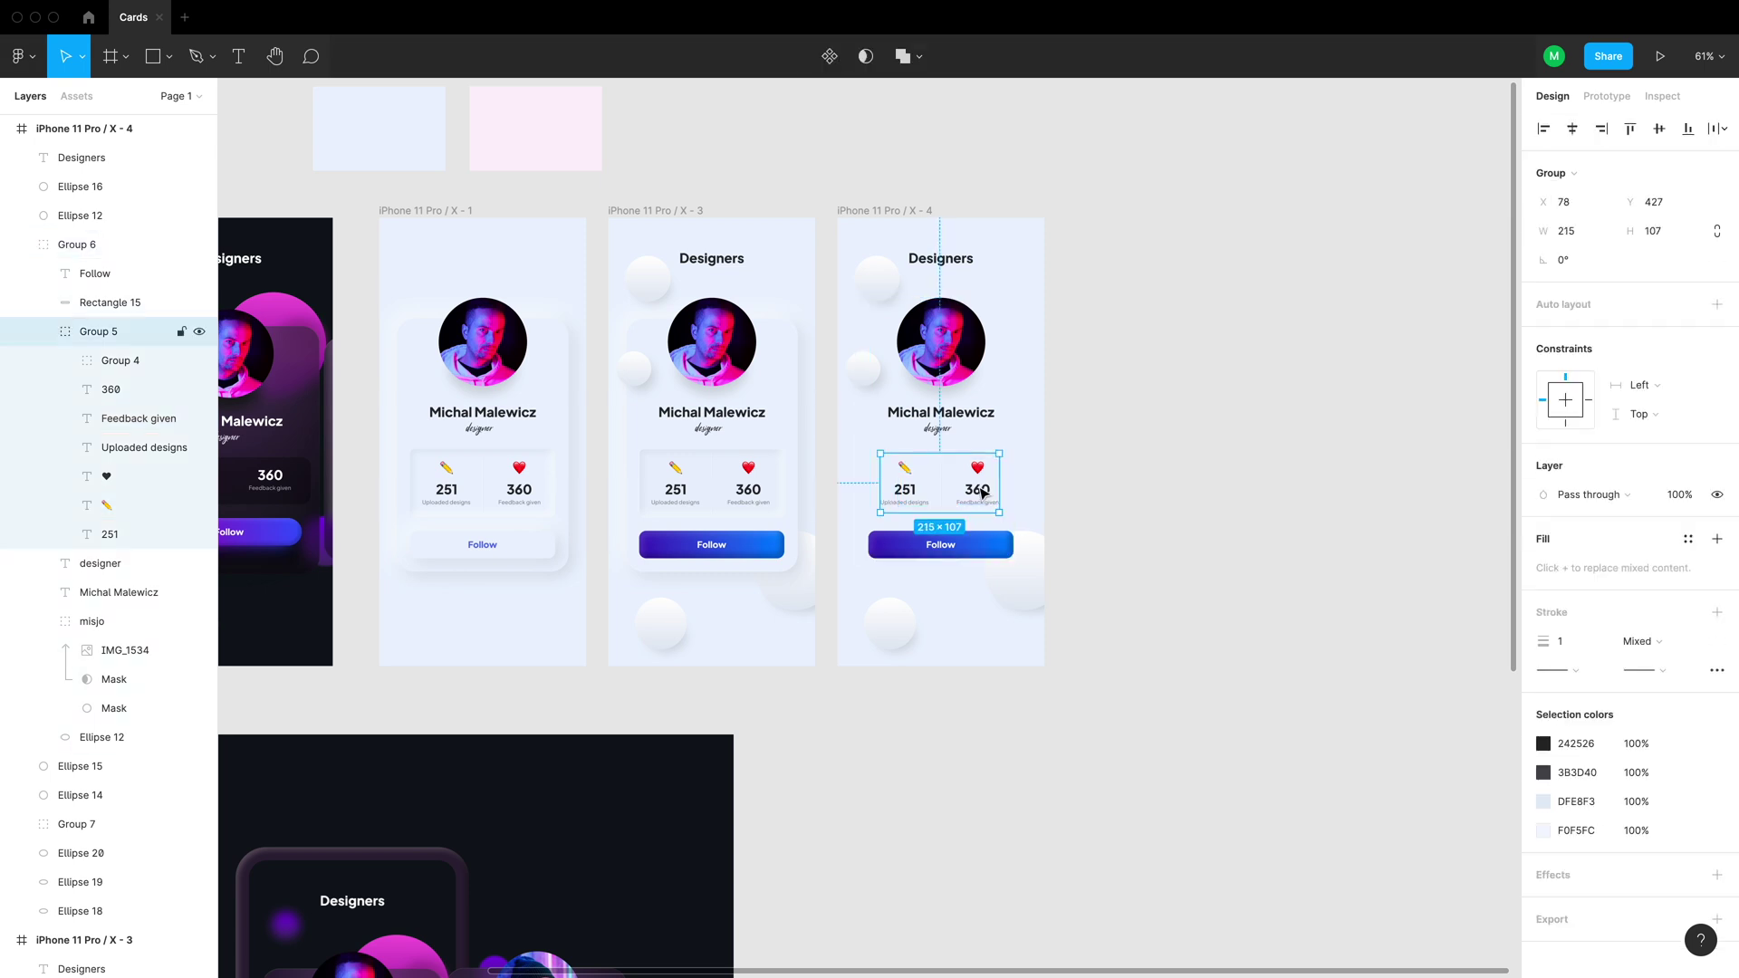
{"action": "left_click", "coordinate": [988, 541], "text": "shift"}
{"action": "left_click", "coordinate": [983, 535], "text": "shift"}
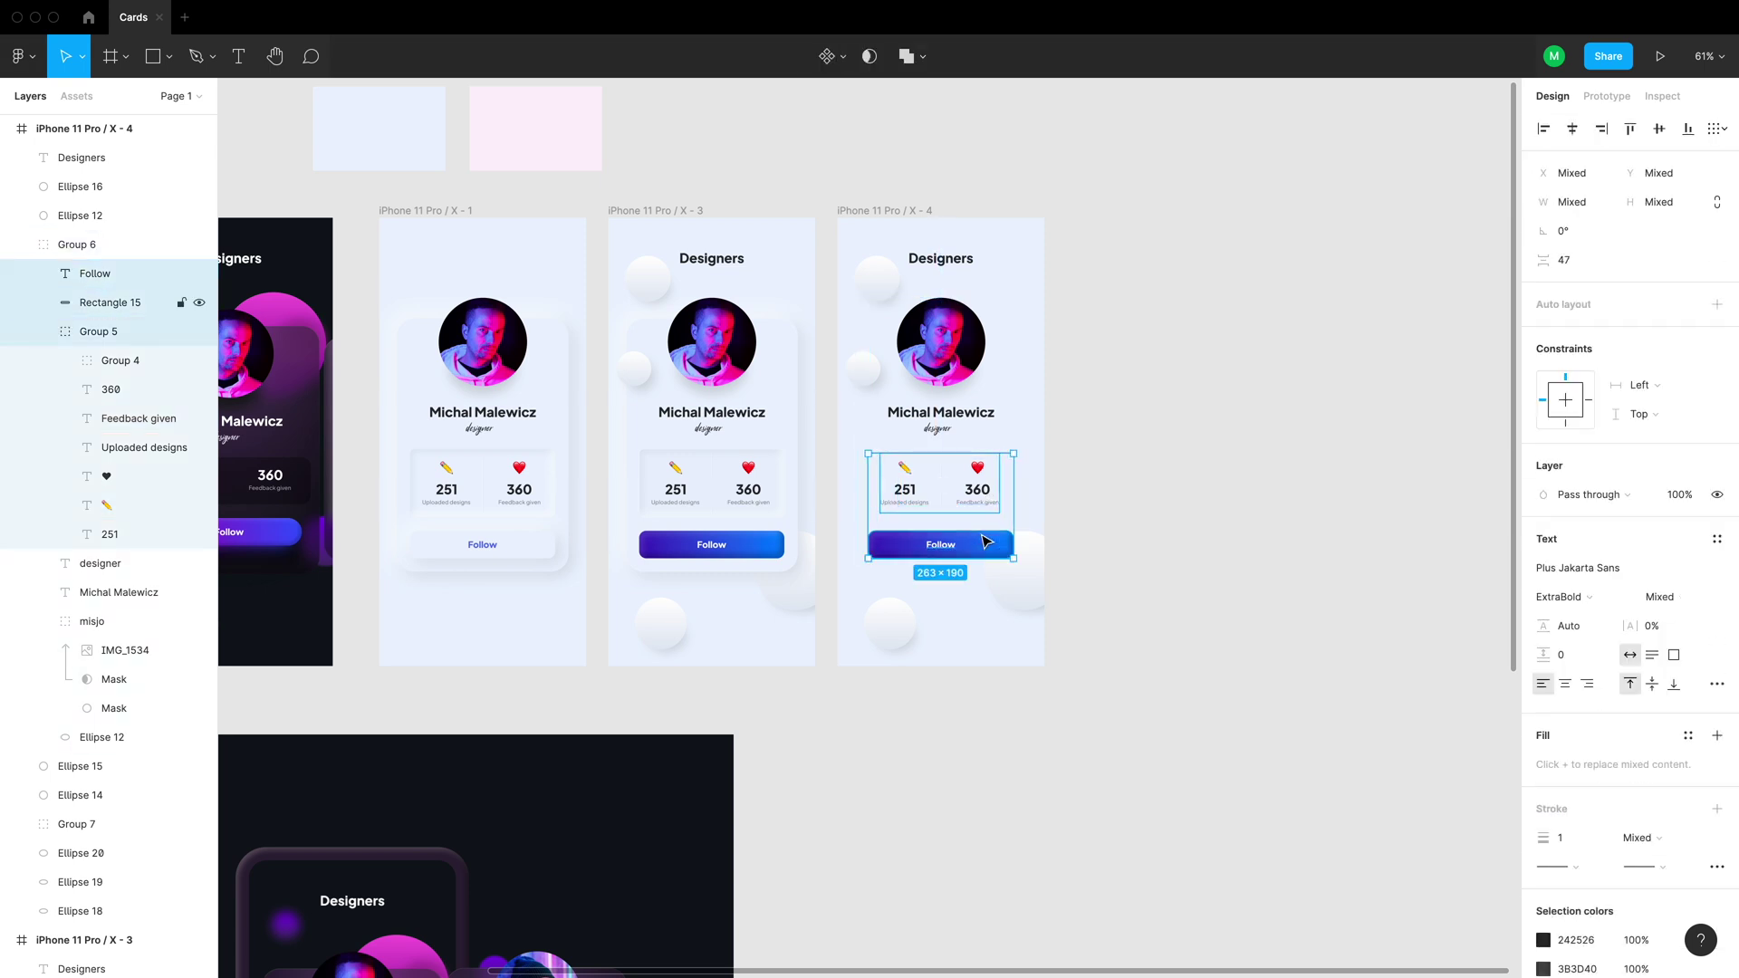
{"action": "key", "text": "shift+Up"}
{"action": "key", "text": "shift+Up"}
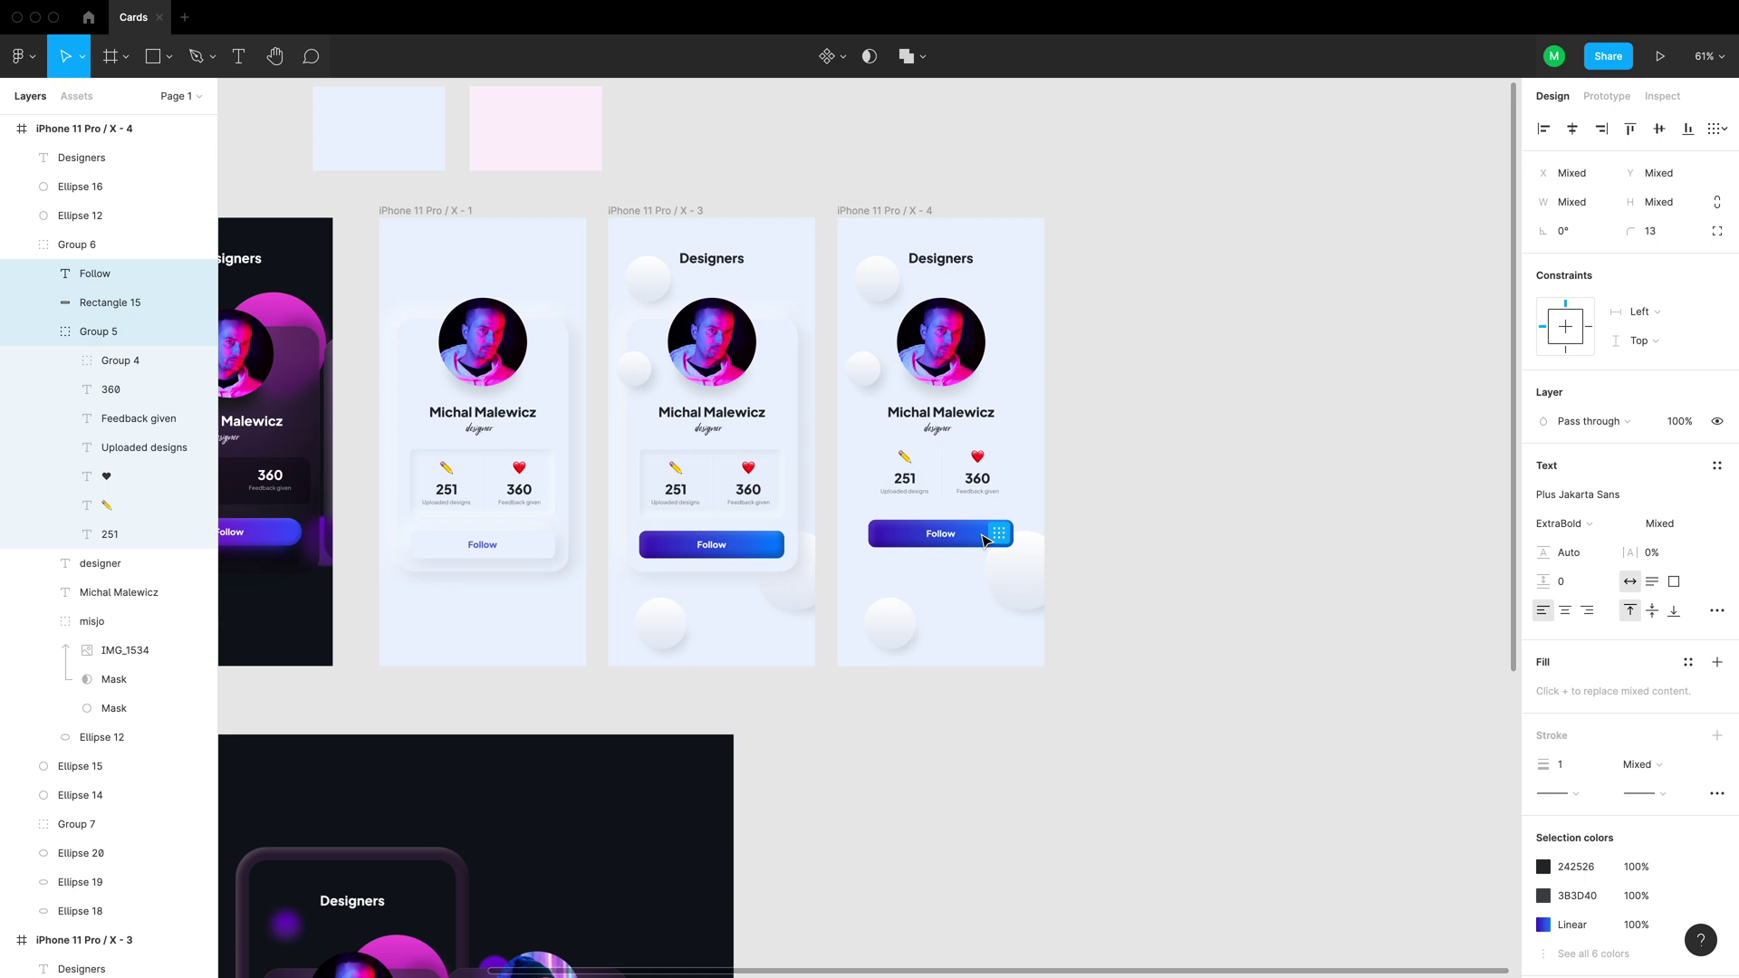
{"action": "left_click", "coordinate": [1024, 542]}
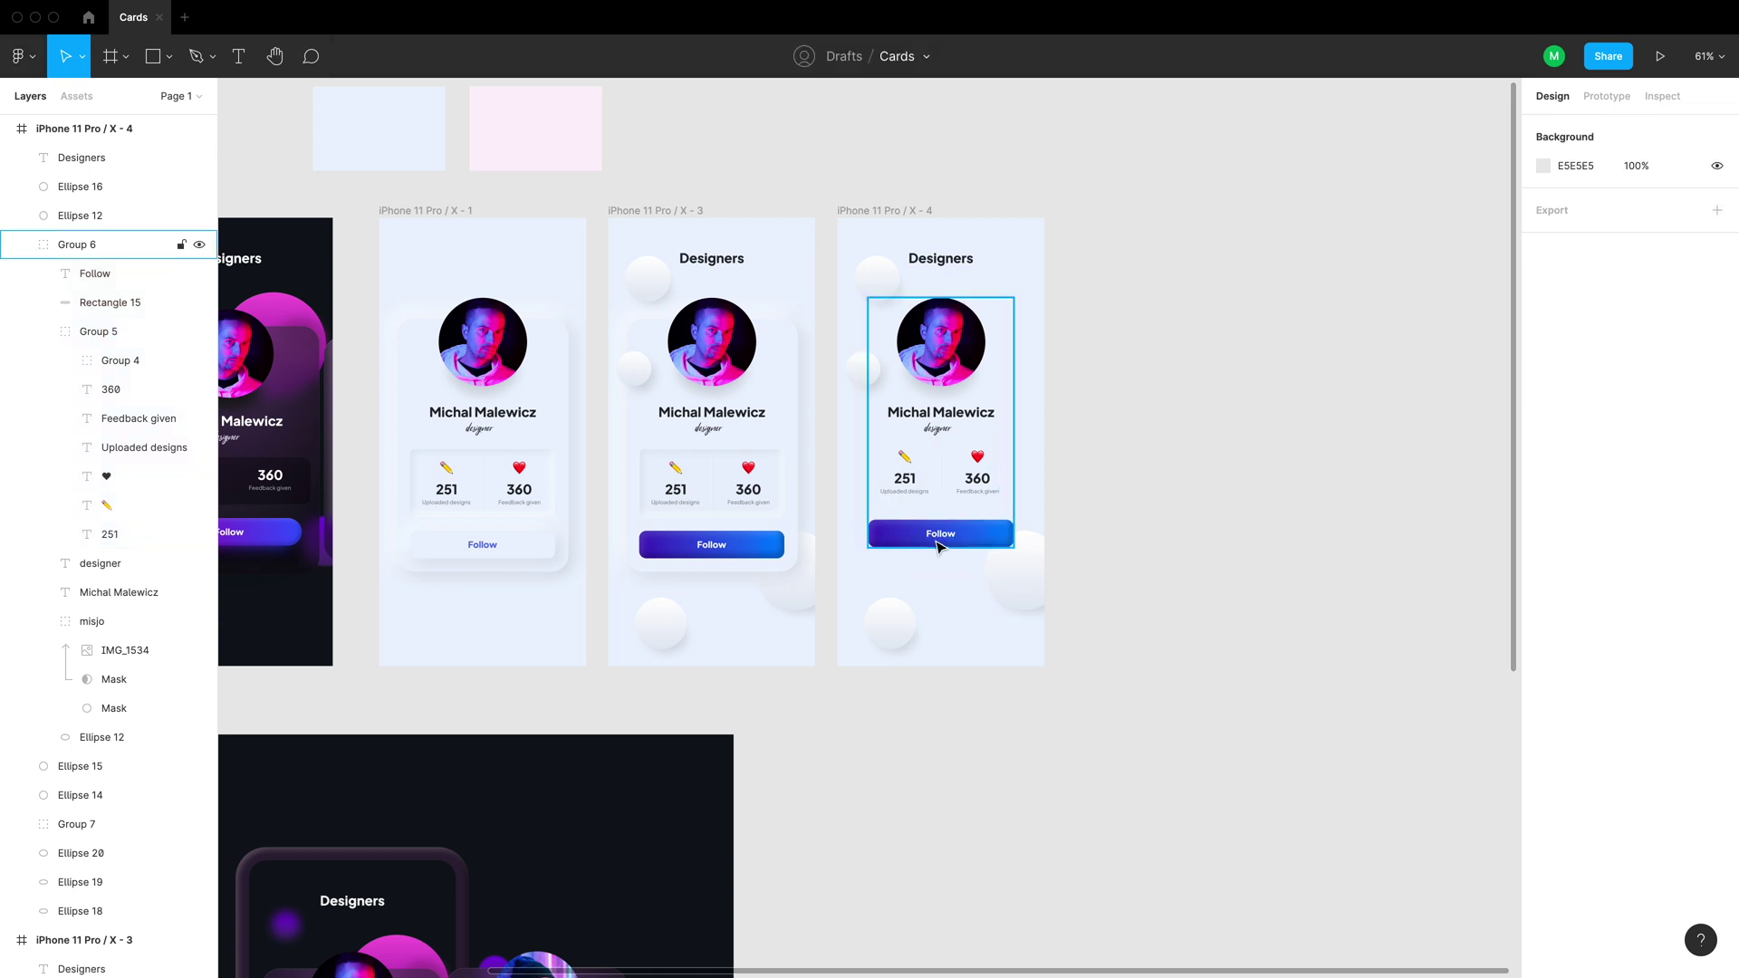
Nudge the Follow button and its label up a little more, tightening the gap below the stats
{"action": "double_click", "coordinate": [941, 541]}
{"action": "left_click", "coordinate": [988, 542], "text": "shift"}
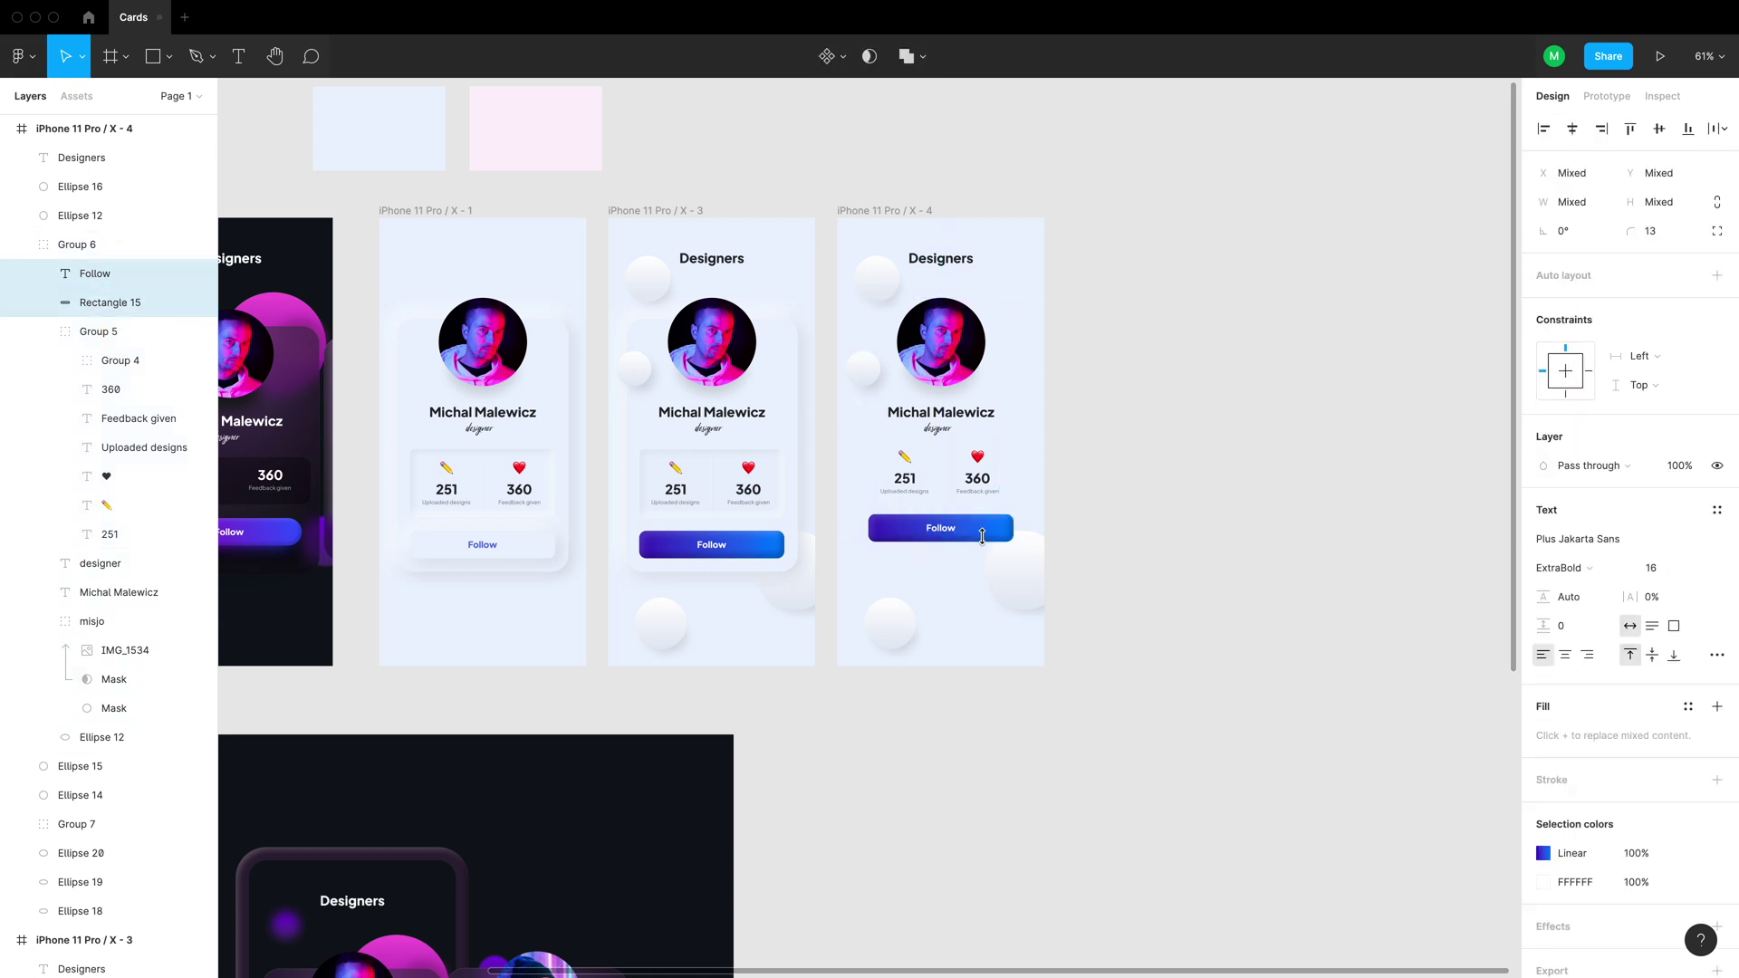
{"action": "left_click", "coordinate": [1175, 563]}
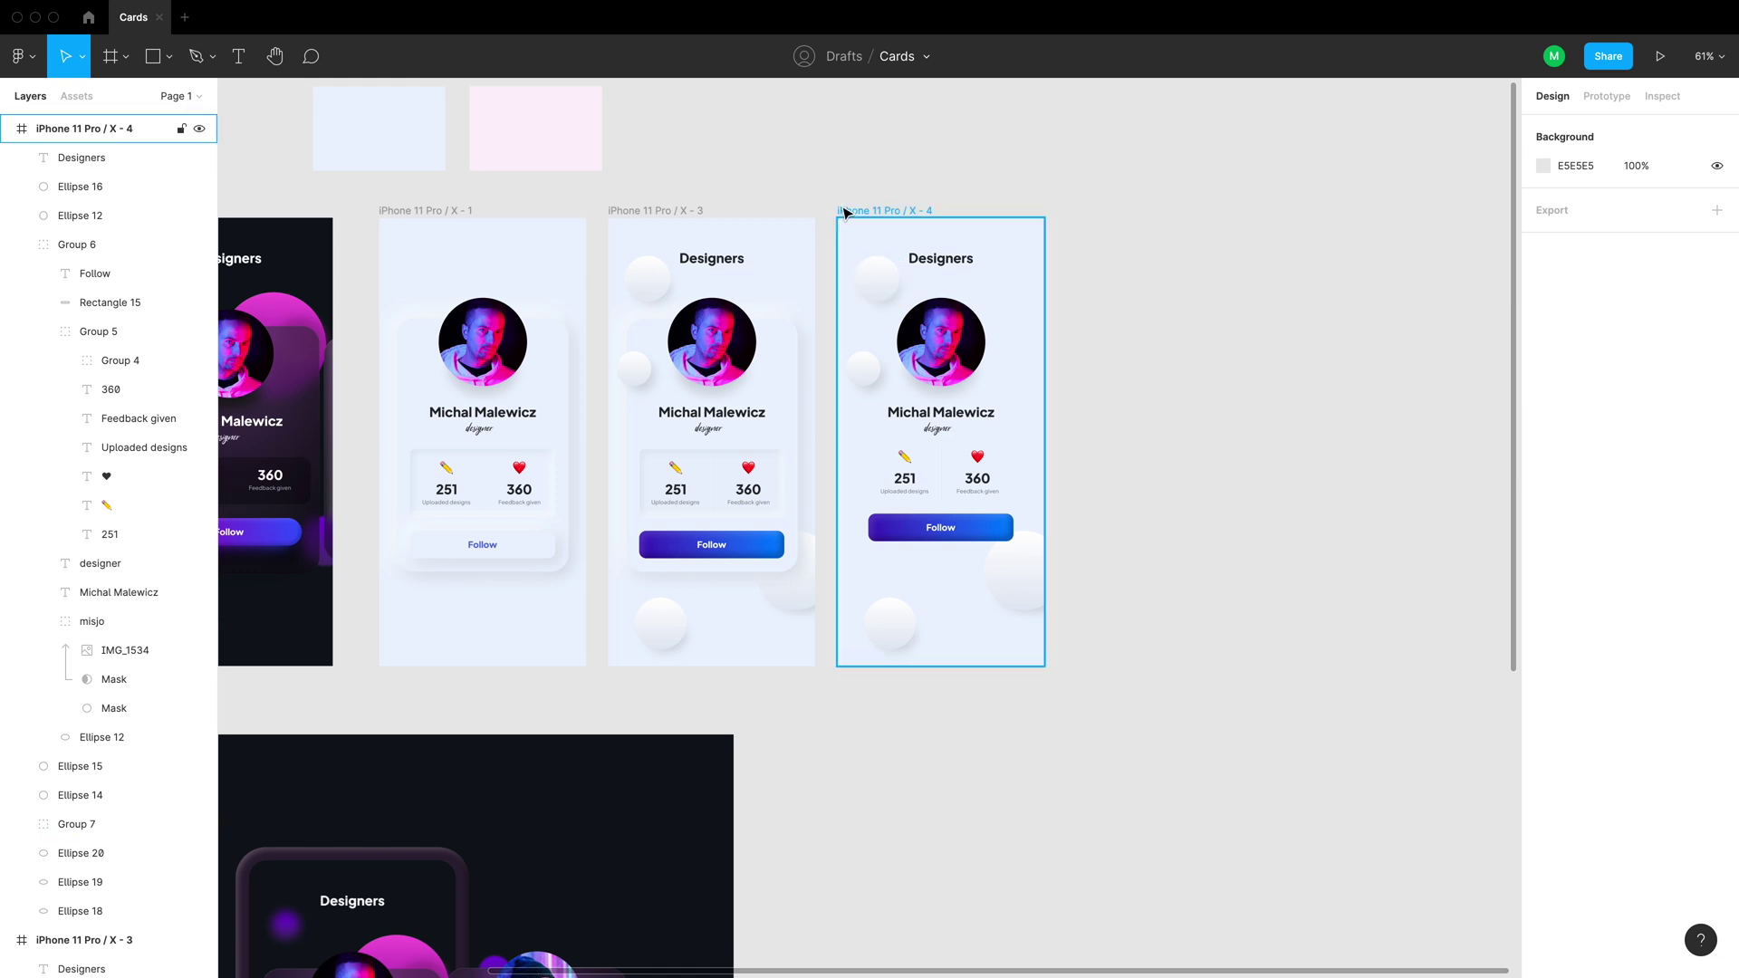
Duplicate Frame 1 and place the copy beside the iPhone 11 Pro / X - 4 frame, aligned with its upper edge
{"action": "left_click", "coordinate": [669, 212]}
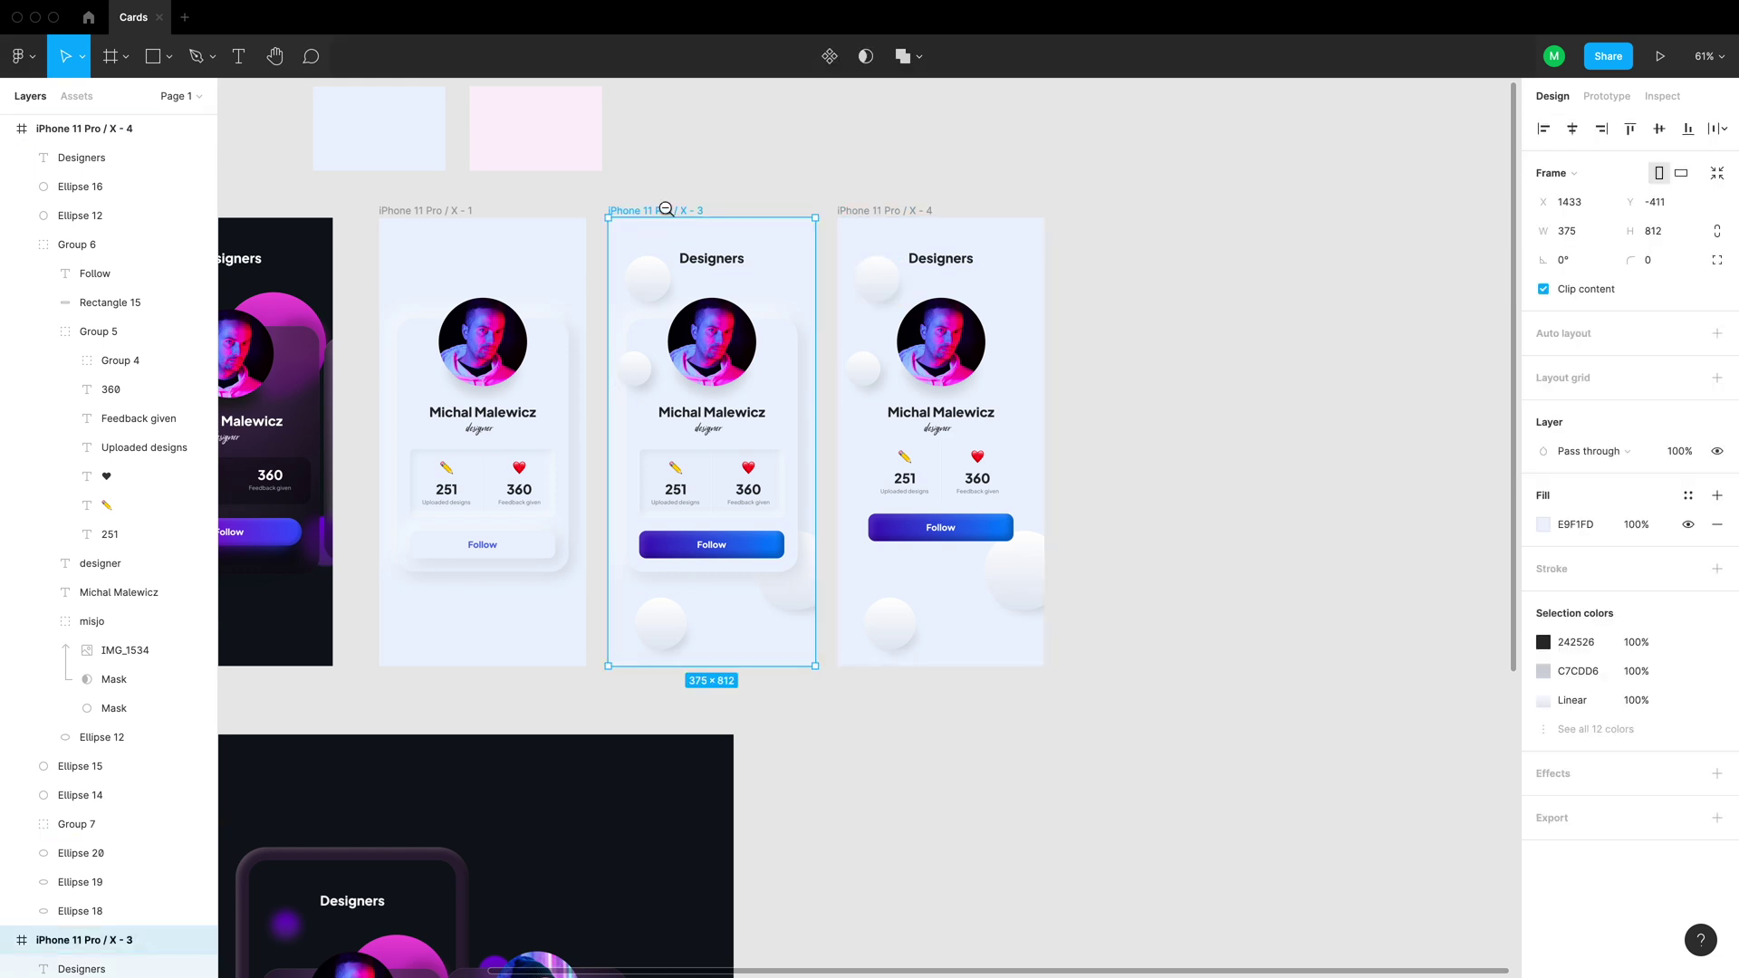
{"action": "left_click", "coordinate": [665, 209], "text": "alt"}
{"action": "left_click", "coordinate": [412, 466]}
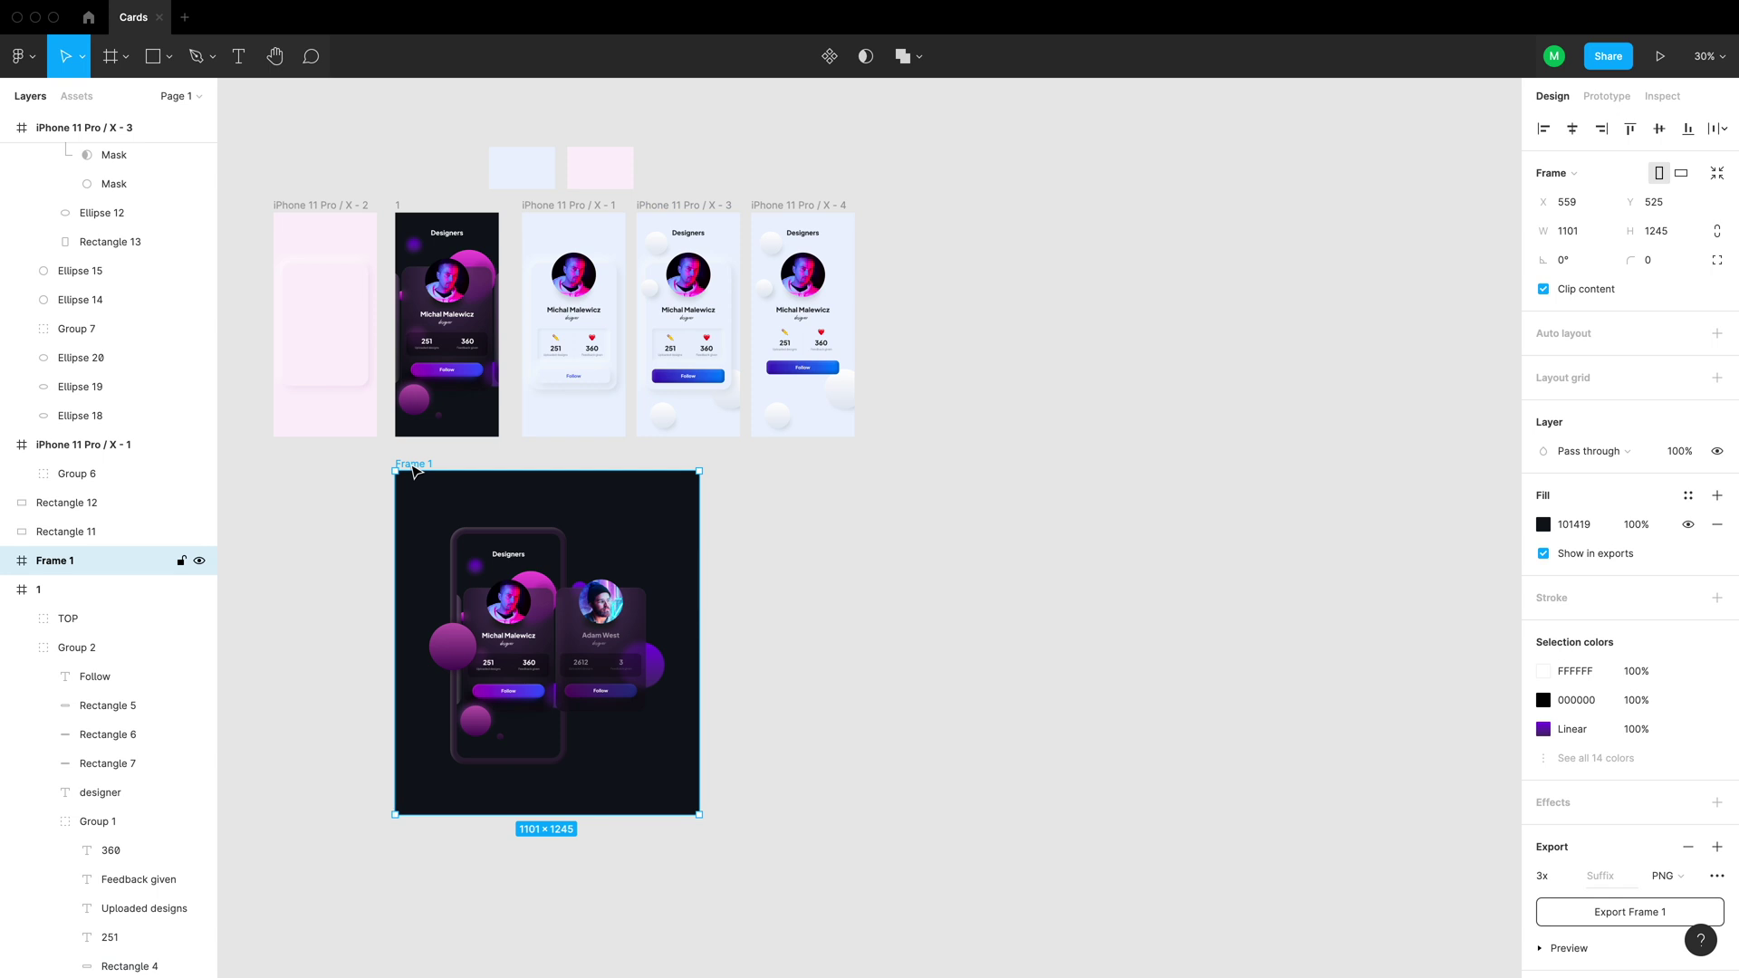
{"action": "key", "text": "super+d"}
{"action": "left_click_drag", "start_coordinate": [736, 466], "coordinate": [911, 207]}
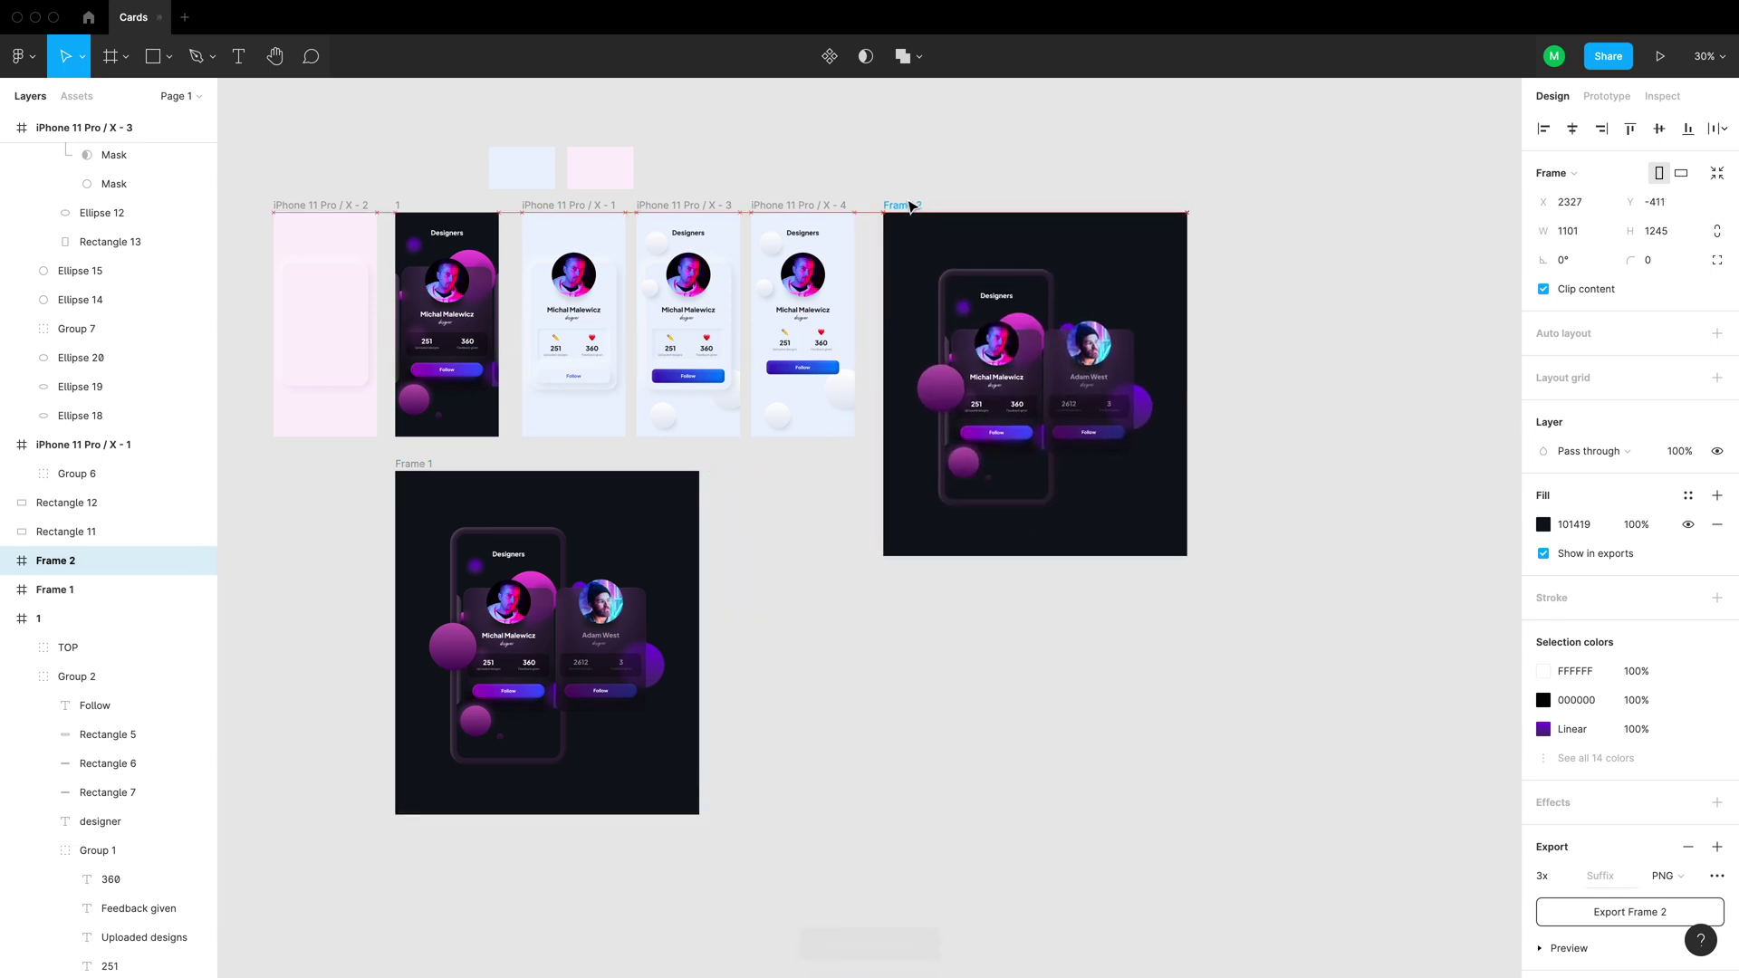
{"action": "key", "text": "shift+2"}
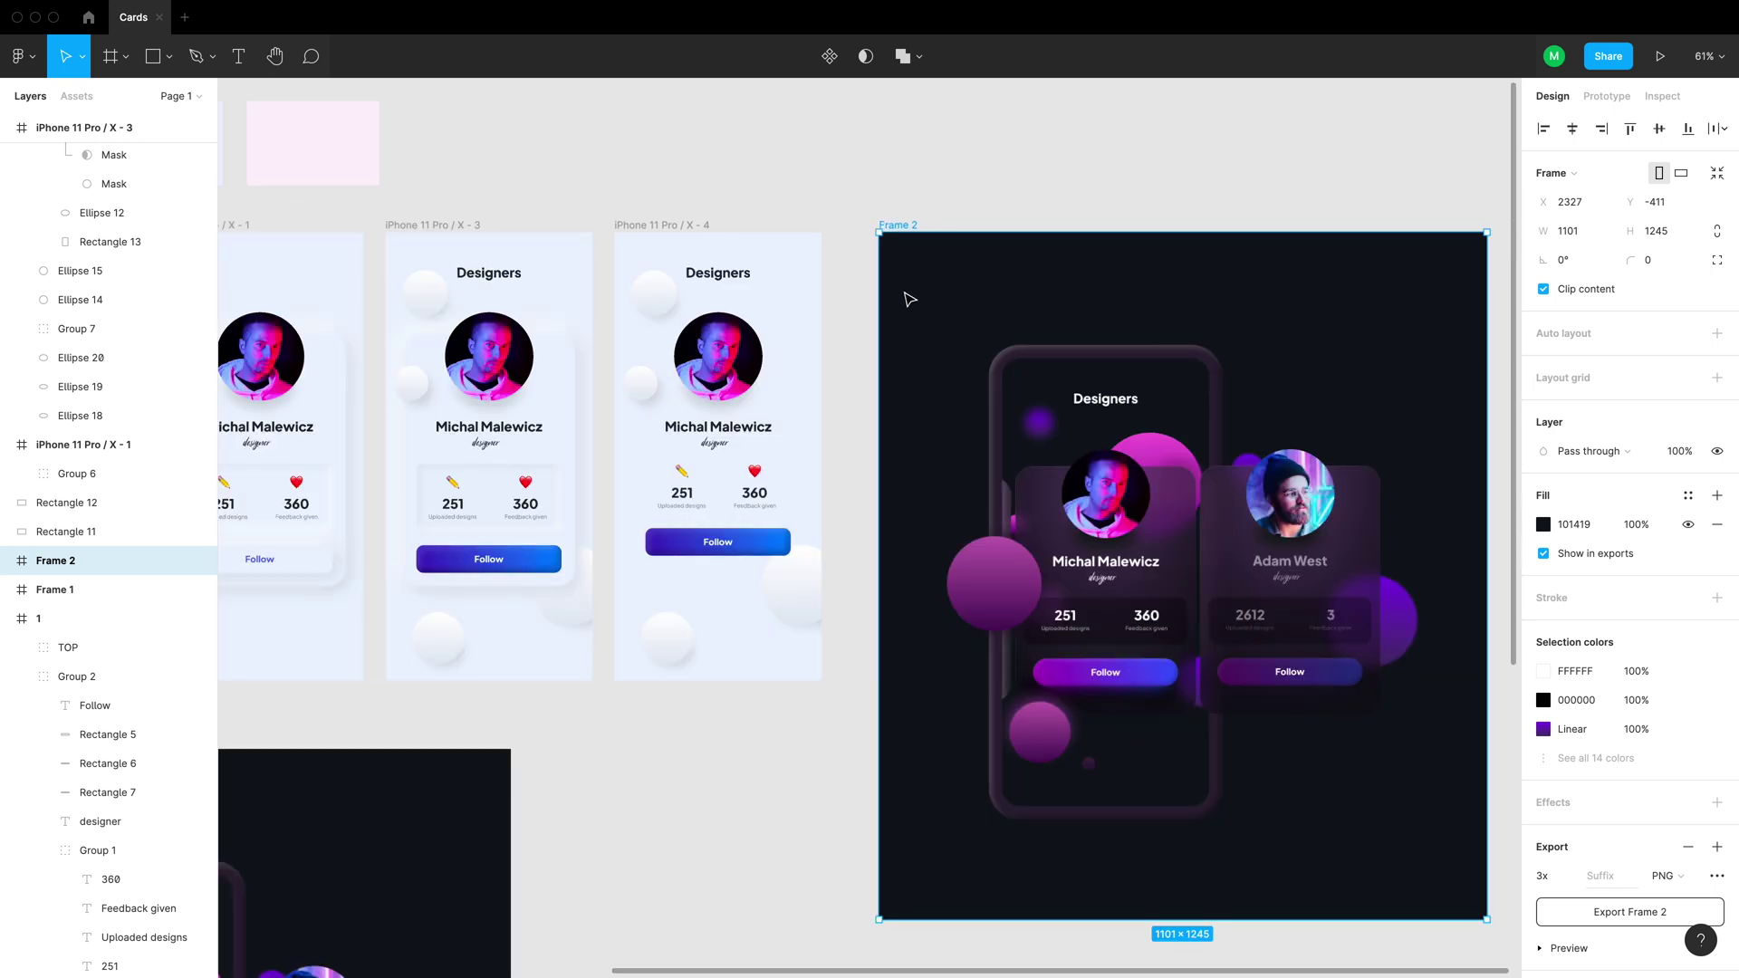
Recolor Frame 2's background to EEF1F6 by sampling a light tone from the iPhone 11 Pro / X - 3 frame
{"action": "key", "text": "Escape"}
{"action": "left_click", "coordinate": [904, 226]}
{"action": "left_click", "coordinate": [1542, 523]}
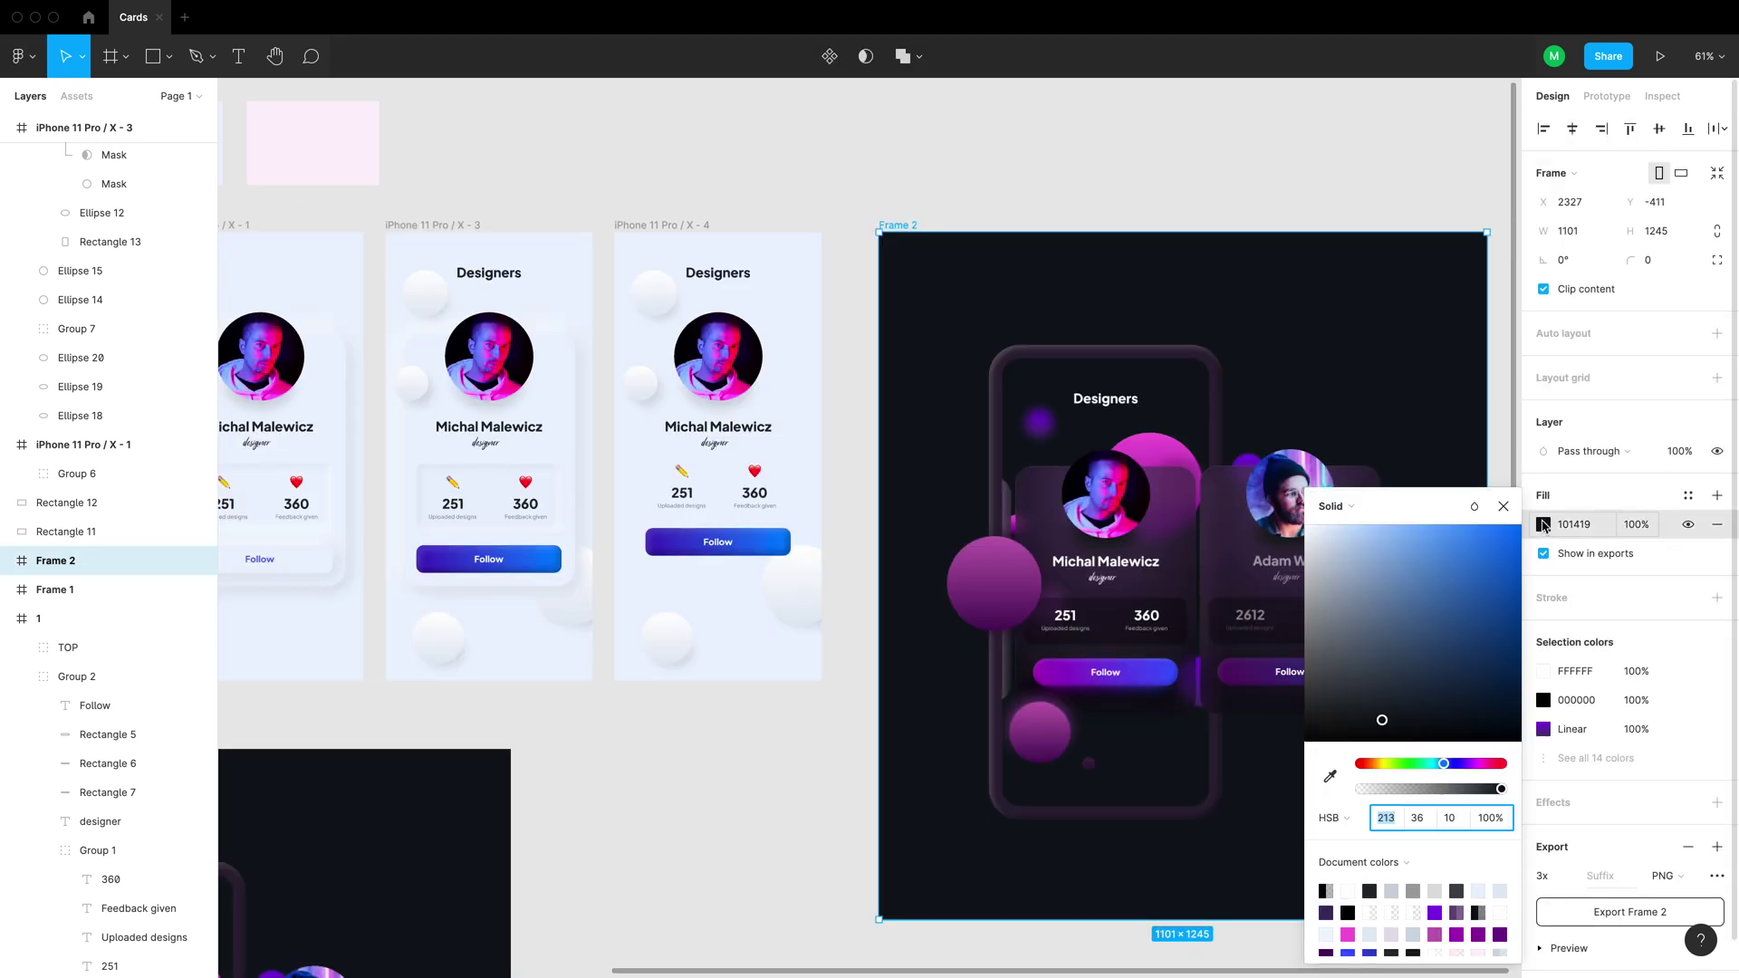
{"action": "left_click", "coordinate": [1330, 779]}
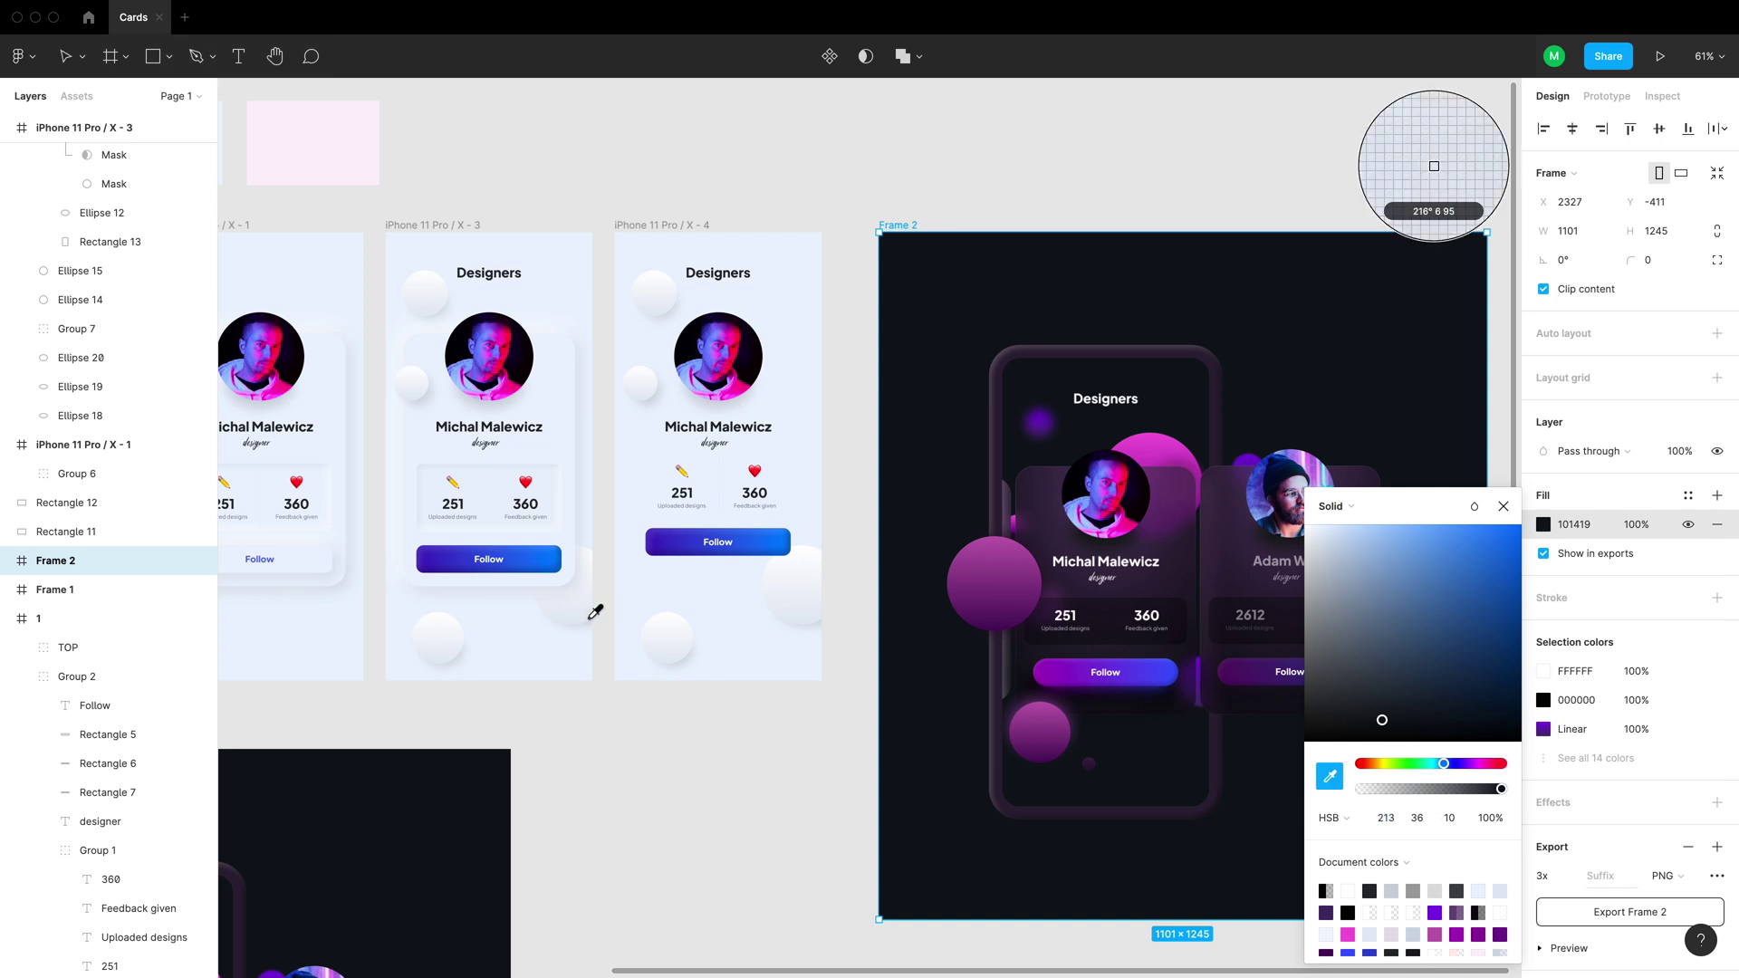
{"action": "left_click", "coordinate": [587, 555]}
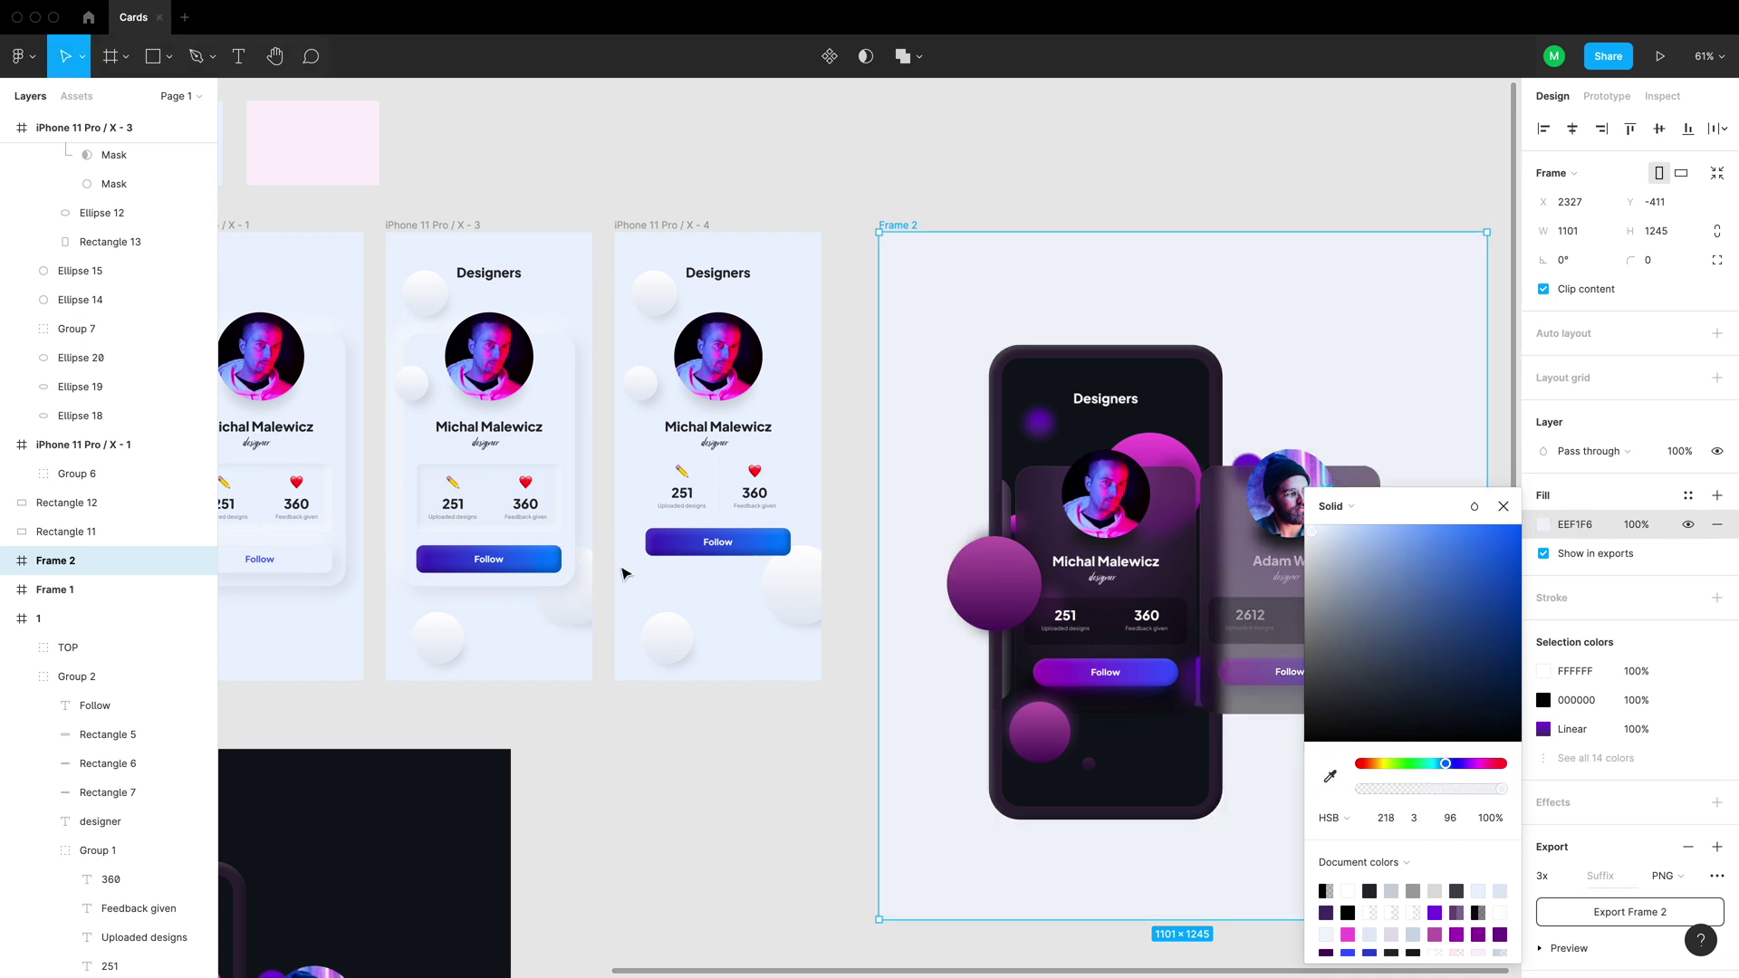
{"action": "left_click", "coordinate": [695, 818]}
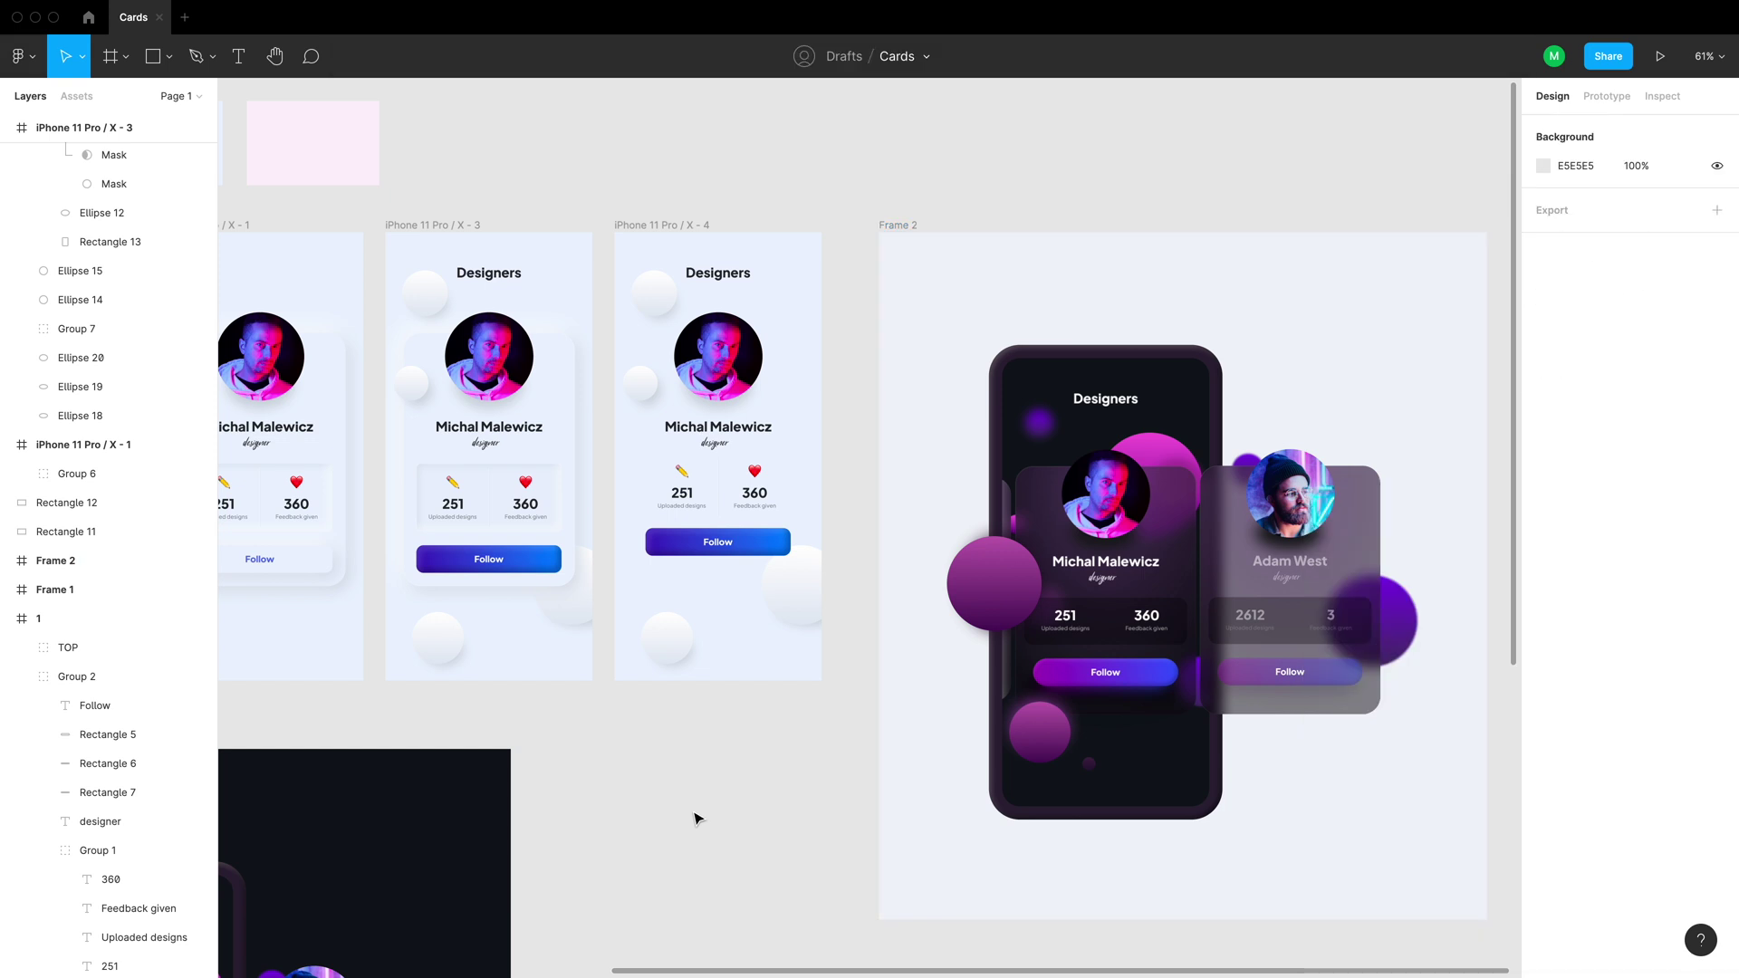
Add a 1x PNG export setting to the iPhone 11 Pro / X - 3 frame and export it
{"action": "left_click", "coordinate": [1013, 809]}
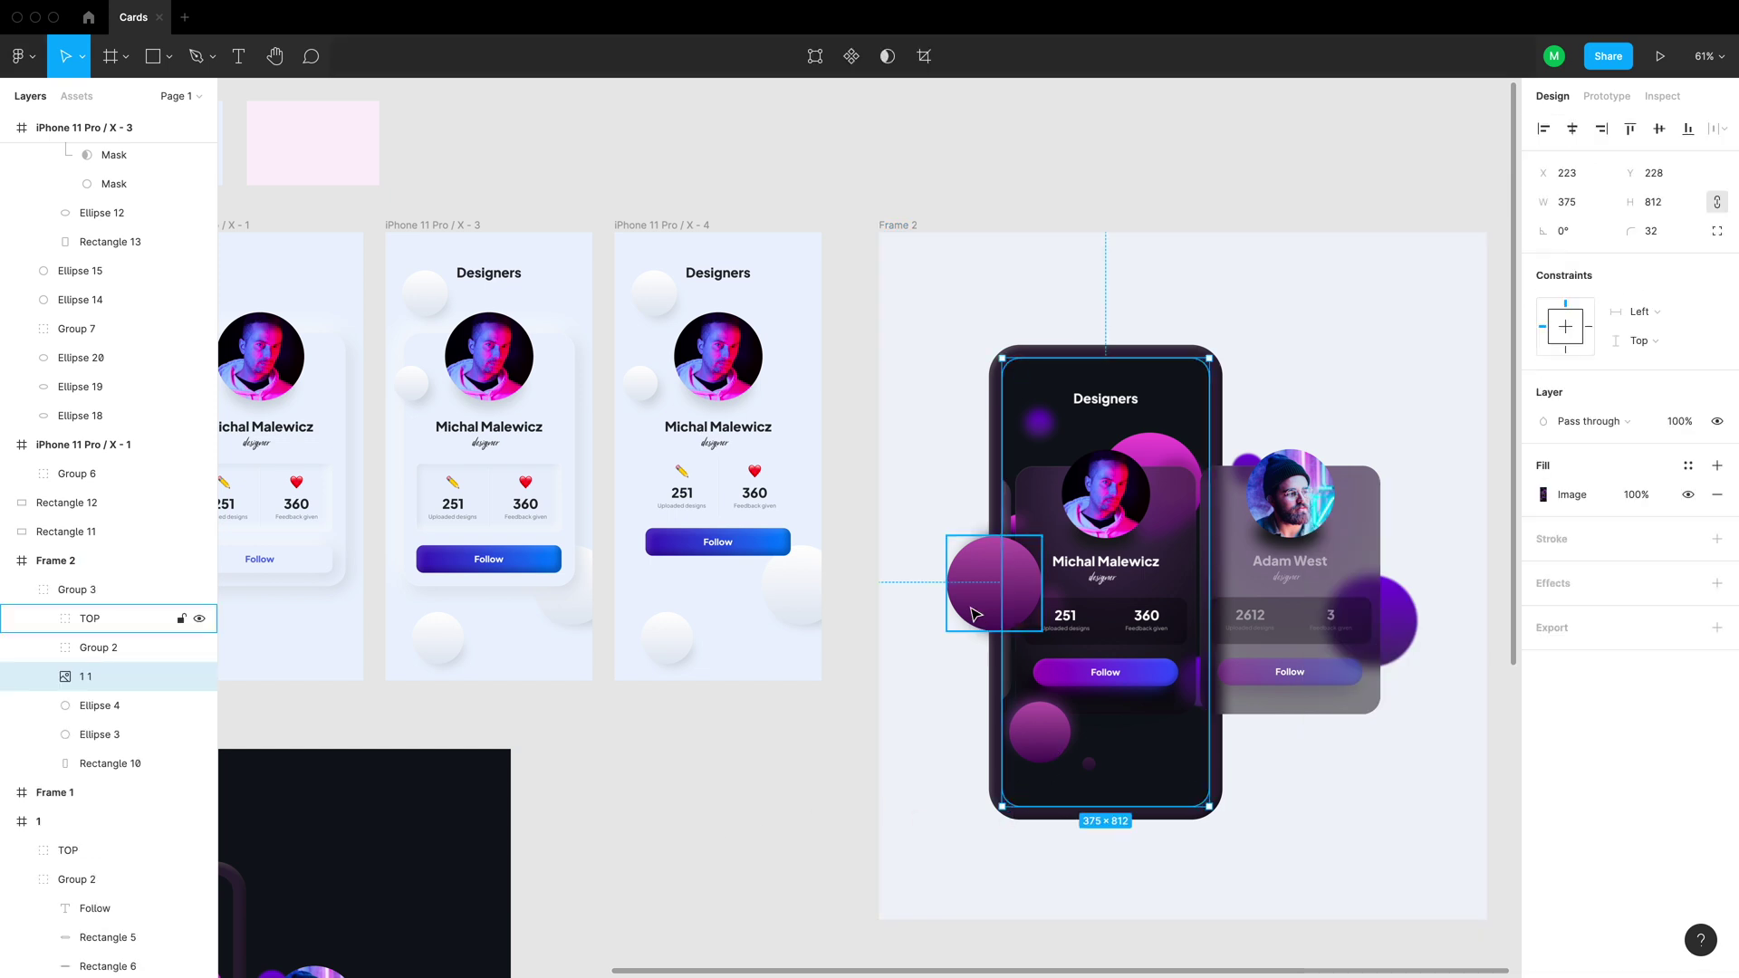
{"action": "left_click", "coordinate": [418, 232]}
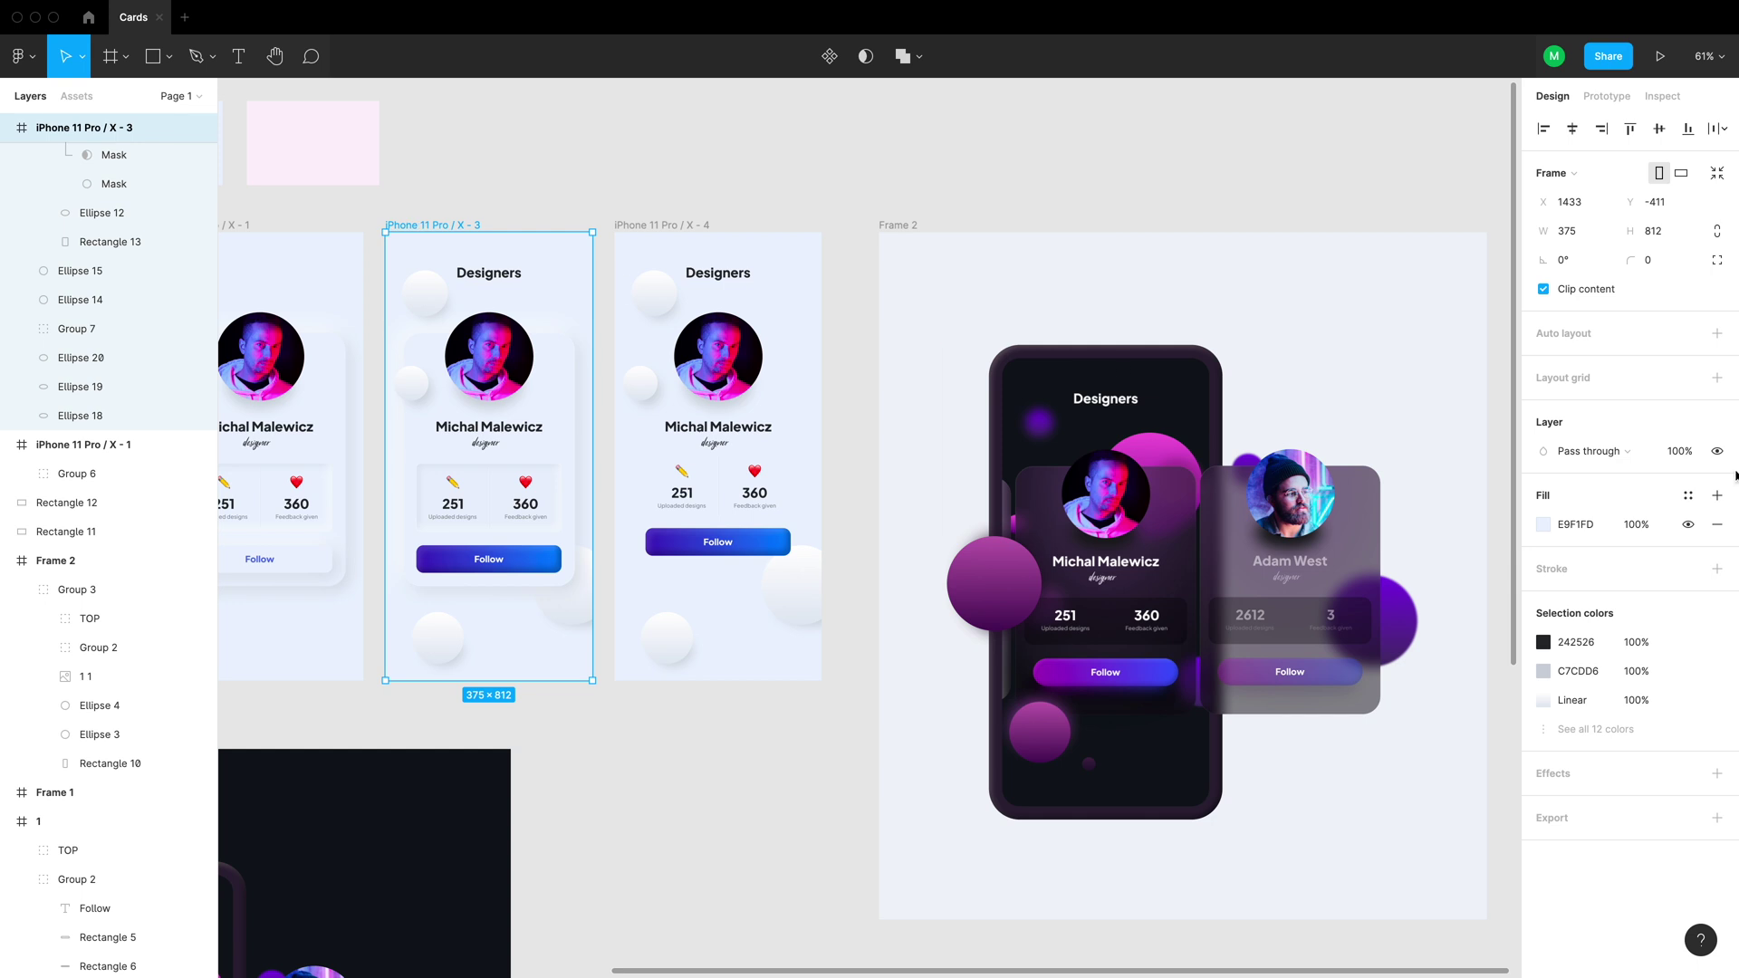
{"action": "left_click", "coordinate": [1711, 819]}
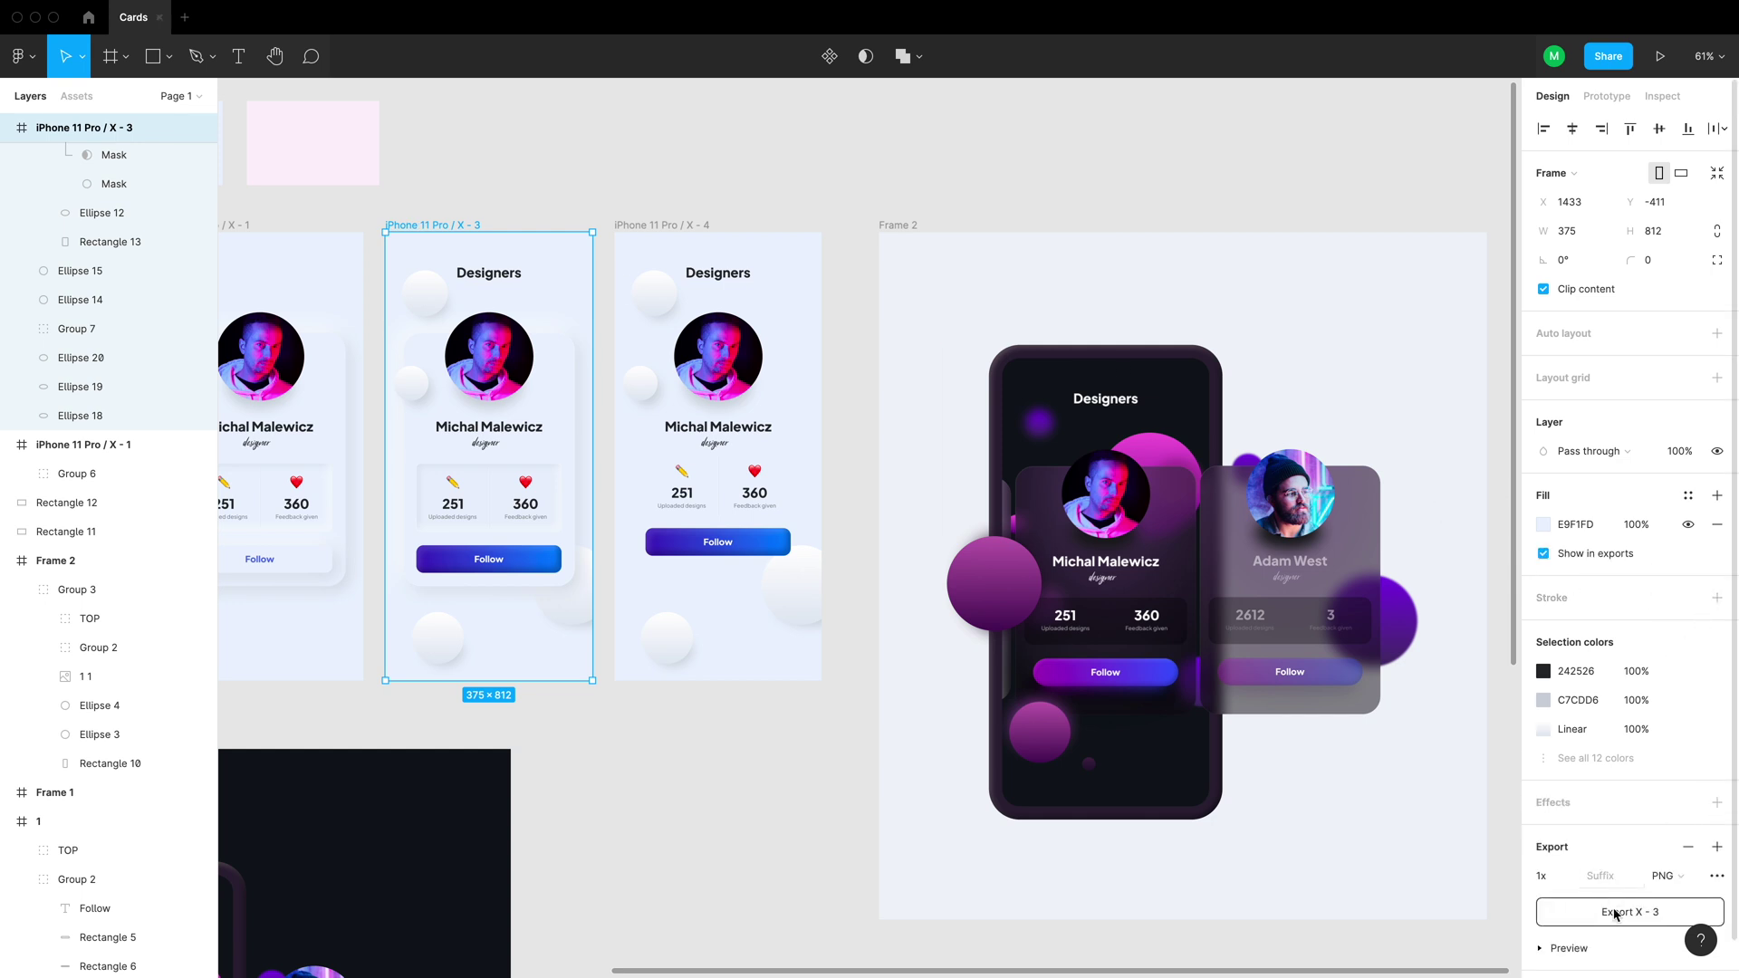
Replace the dark screen image inside Frame 2's phone with the exported X - 3 image
{"action": "key", "text": "super+v"}
{"action": "left_click_drag", "start_coordinate": [698, 736], "coordinate": [1099, 597]}
{"action": "key", "text": "super+x"}
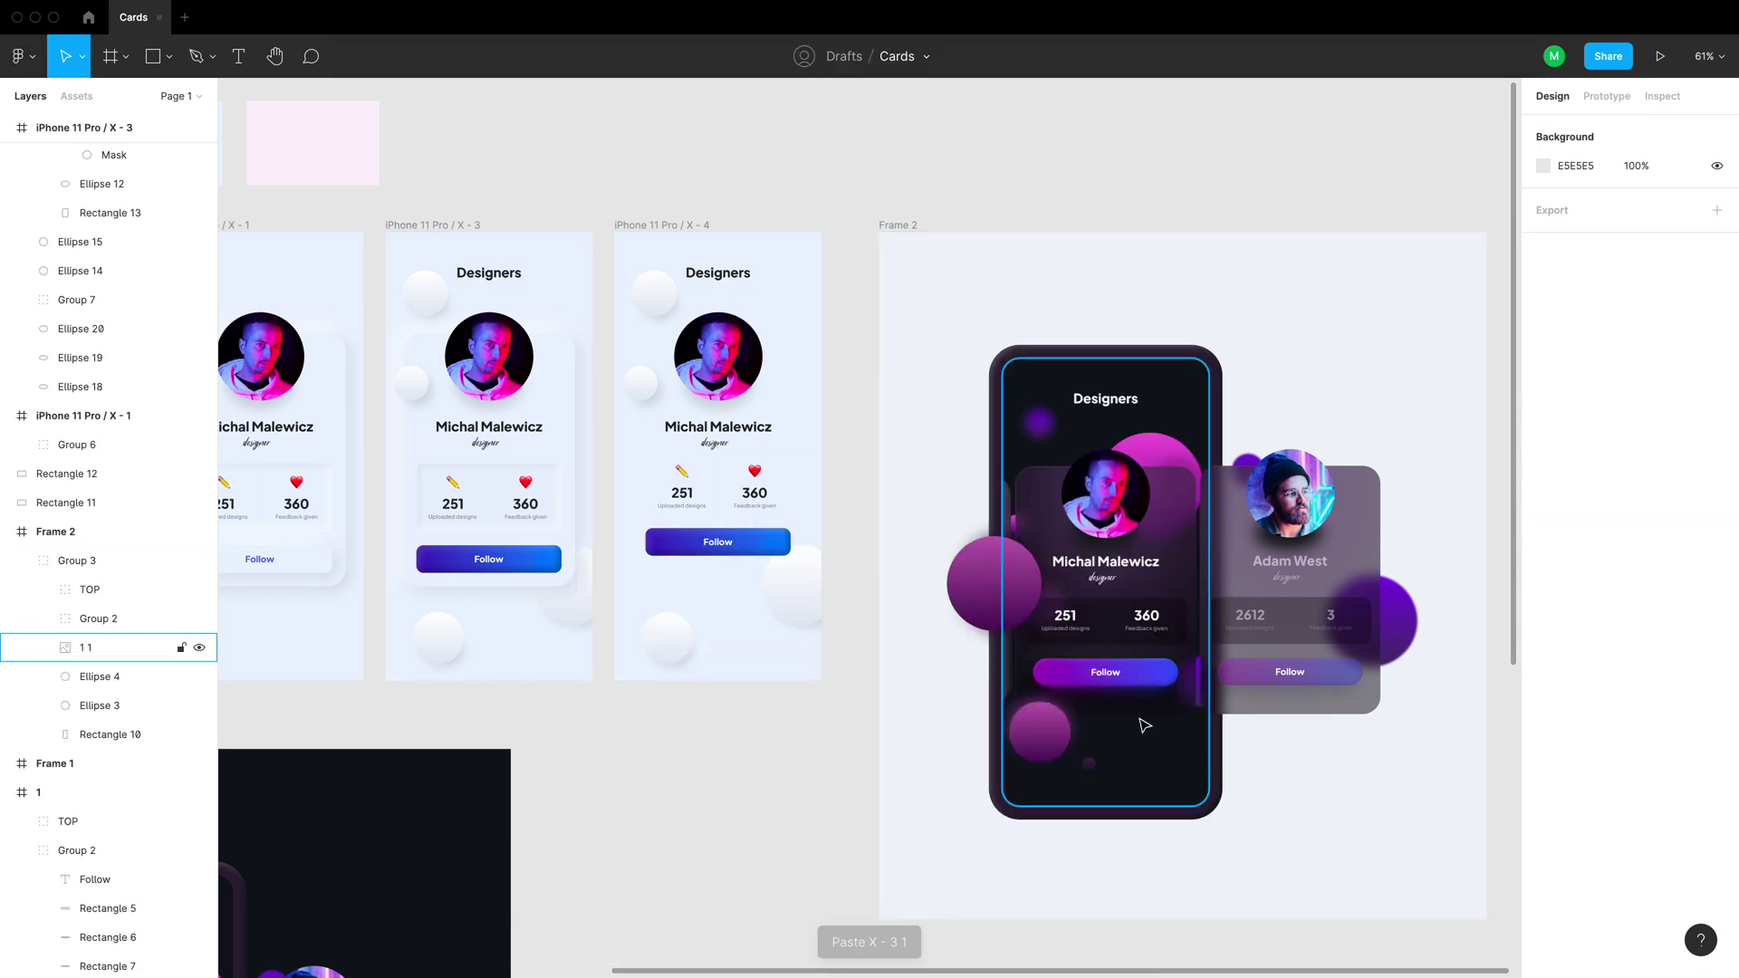
{"action": "left_click", "coordinate": [1142, 753], "text": "super"}
{"action": "key", "text": "super+v"}
{"action": "left_click_drag", "start_coordinate": [1139, 675], "coordinate": [1058, 674]}
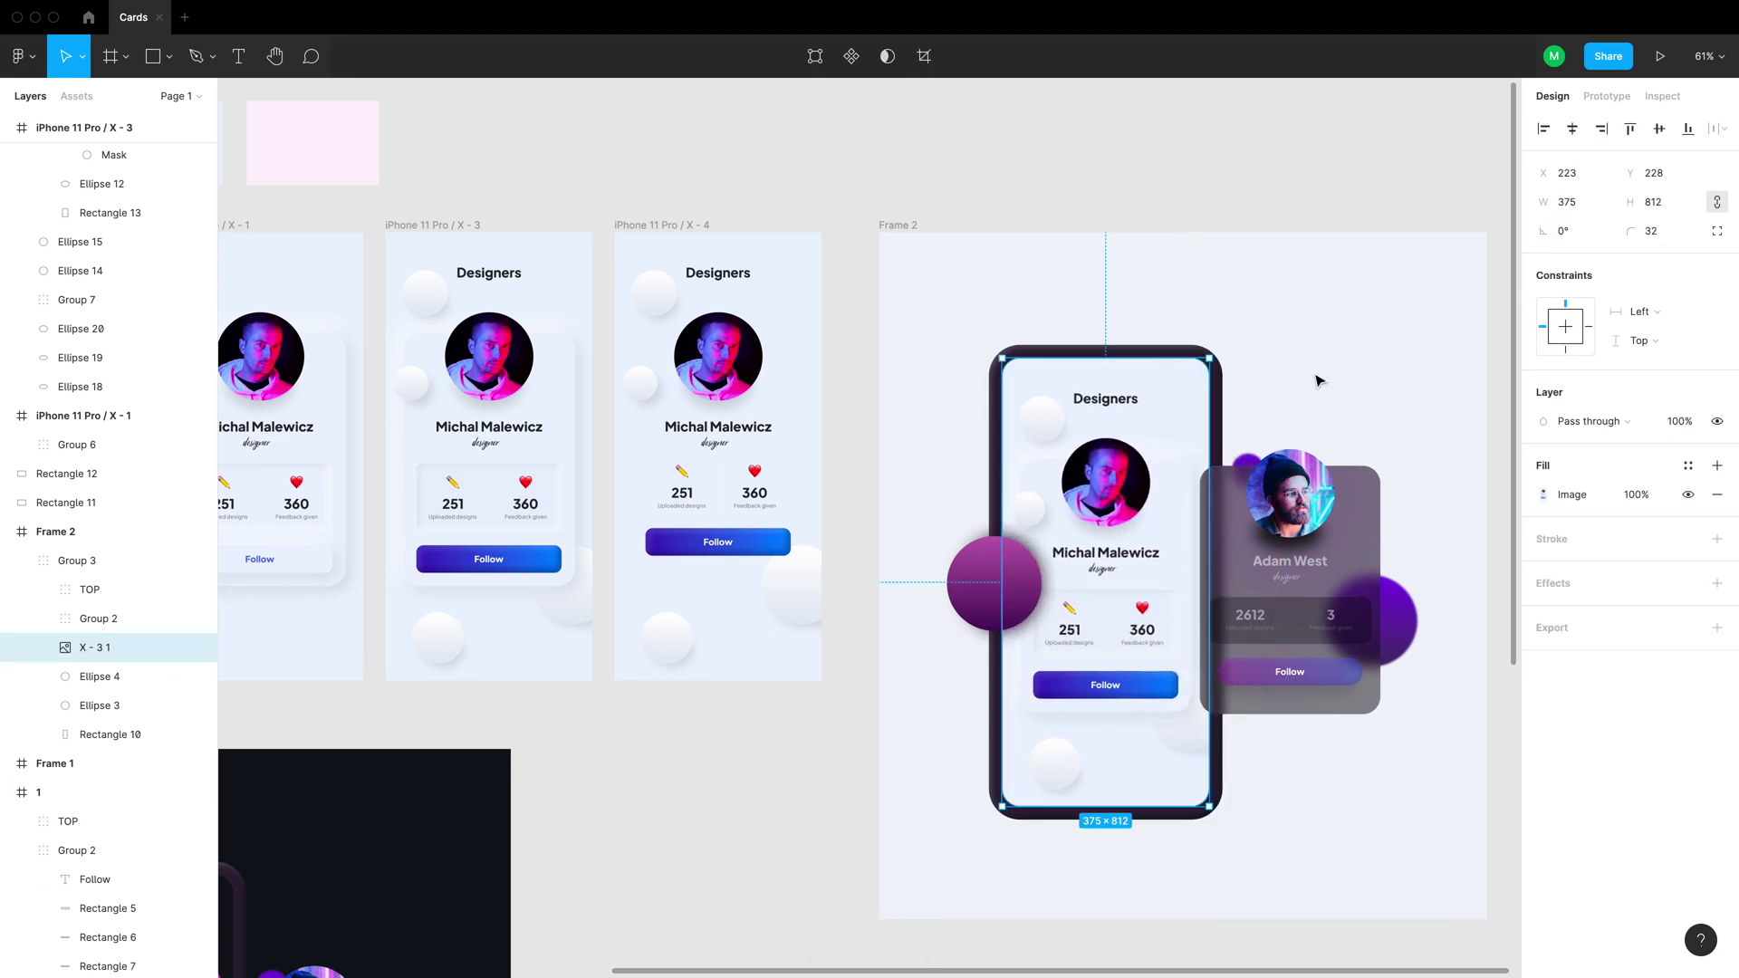
Restyle Frame 2's phone body with an FFFFFF fill and an ECFEFF inner shadow at 25%, offset 4, 4 and blur 12
{"action": "right_click", "coordinate": [1366, 631]}
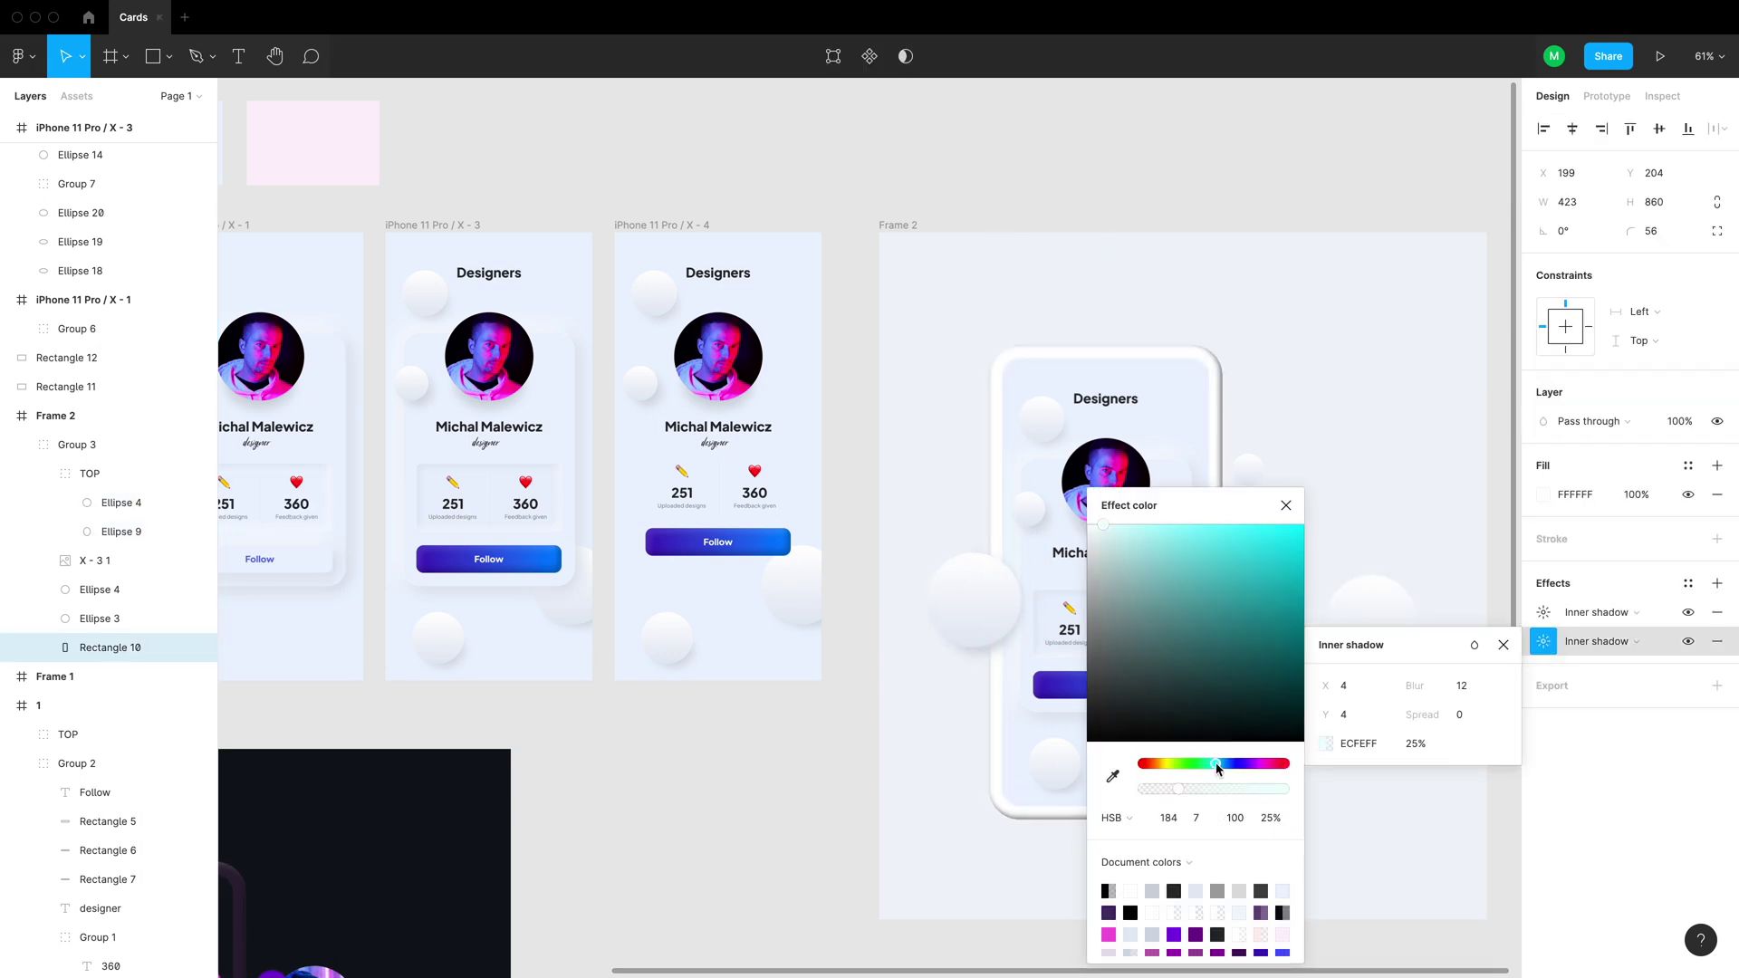
{"action": "left_click", "coordinate": [1429, 521]}
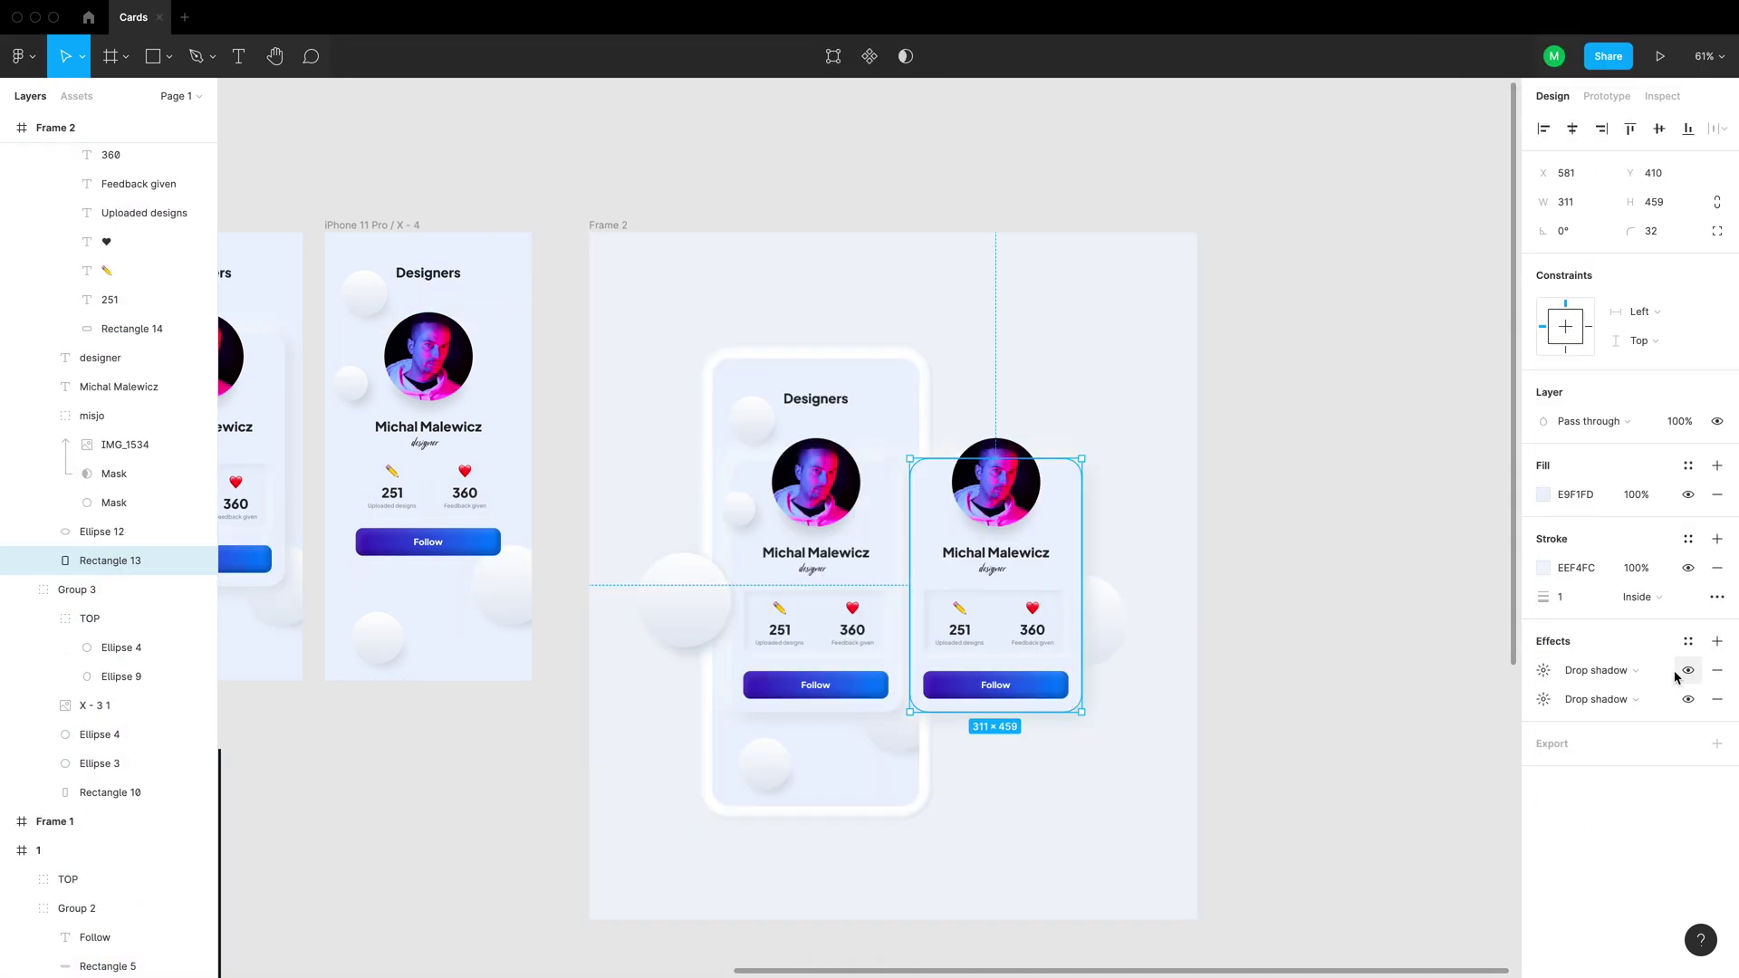
Turn the card beside the phone into a second designer's profile with another photo, another name and the stats 1256 and 17
{"action": "left_click", "coordinate": [684, 635]}
{"action": "key", "text": "ctrl+d"}
{"action": "left_click", "coordinate": [1021, 737]}
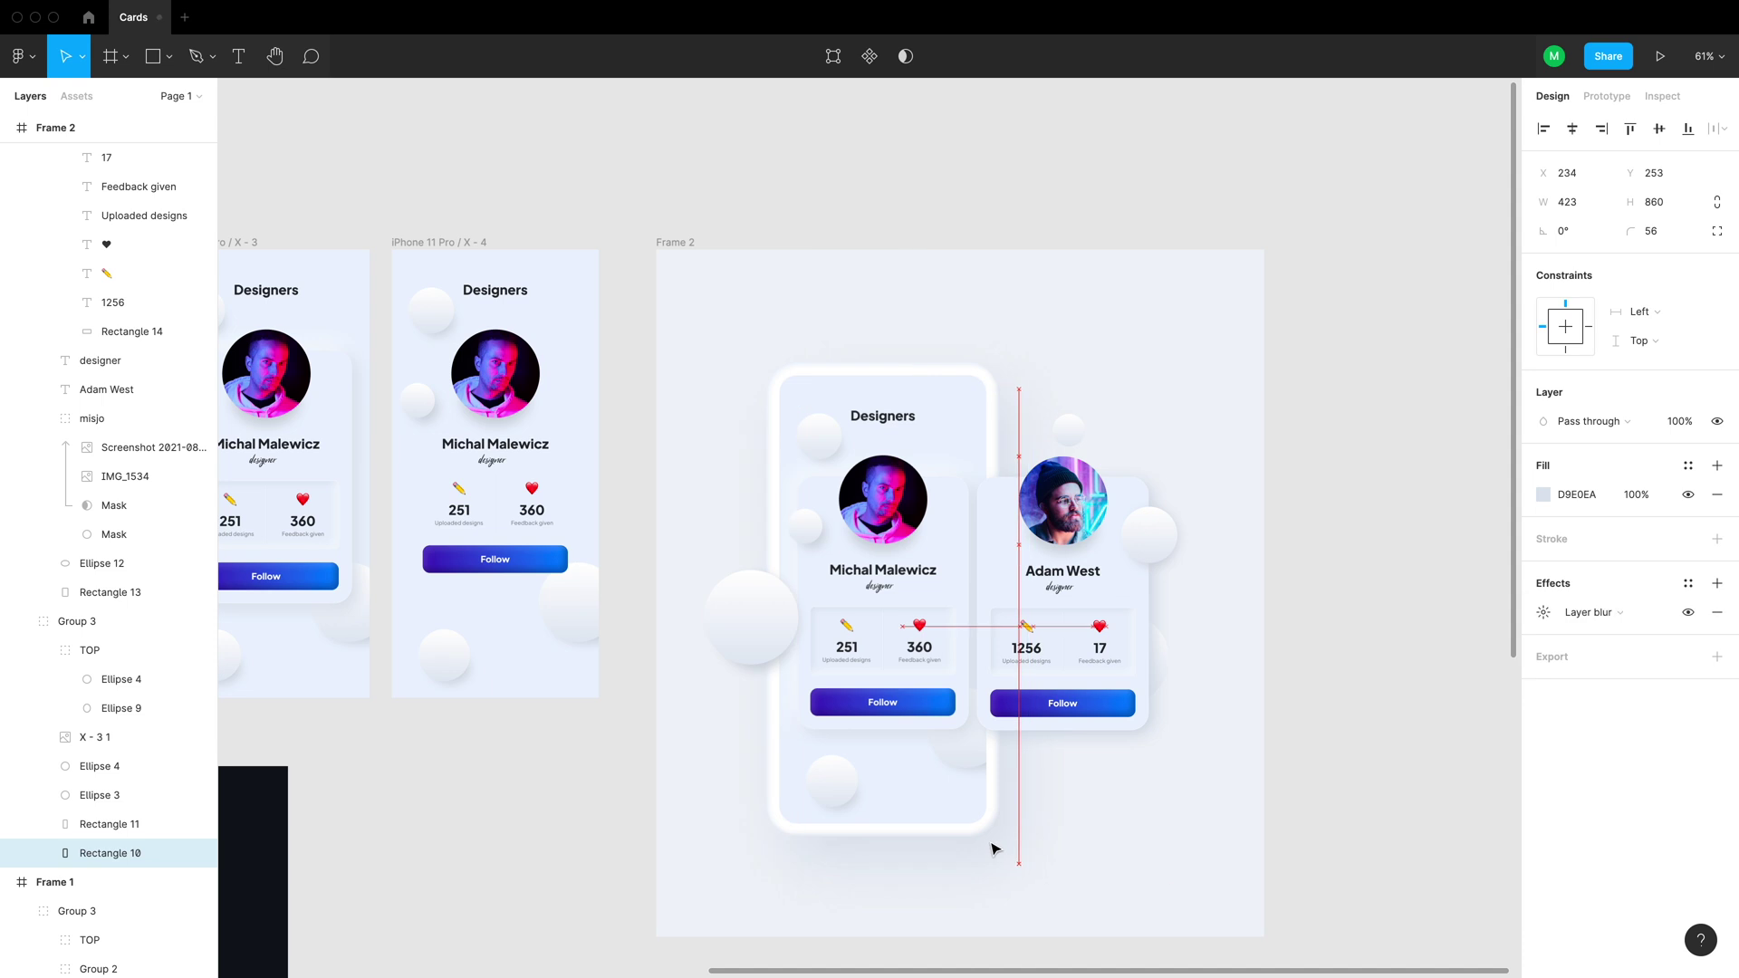
Position a copy of the D9E0EA layer-blurred rectangle behind the phone and second card as a soft shadow
{"action": "left_click_drag", "start_coordinate": [994, 846], "coordinate": [1119, 734]}
{"action": "left_click", "coordinate": [1402, 698]}
{"action": "scroll", "coordinate": [1401, 699], "scroll_direction": "down", "scroll_amount": 3}
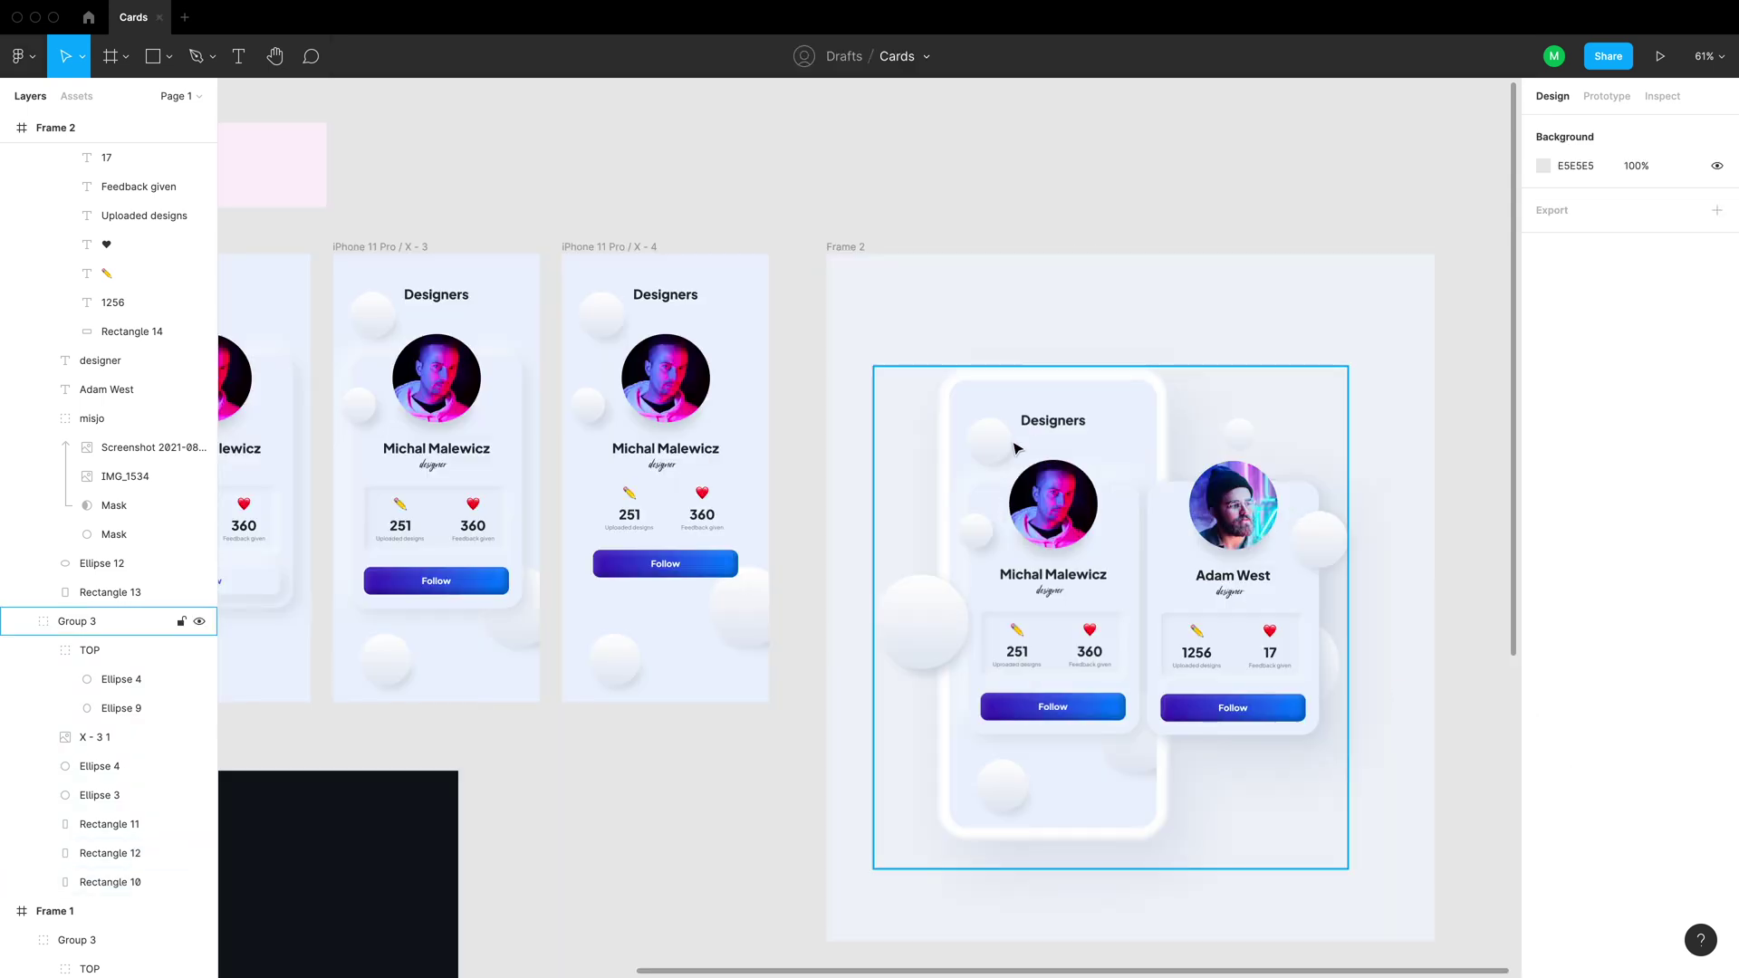
Move Frame 2 next to Frame 1 below the phone screens and widen it around the mockup
{"action": "left_click", "coordinate": [56, 128]}
{"action": "scroll", "coordinate": [816, 634], "scroll_direction": "down", "scroll_amount": 3}
{"action": "left_click", "coordinate": [410, 807]}
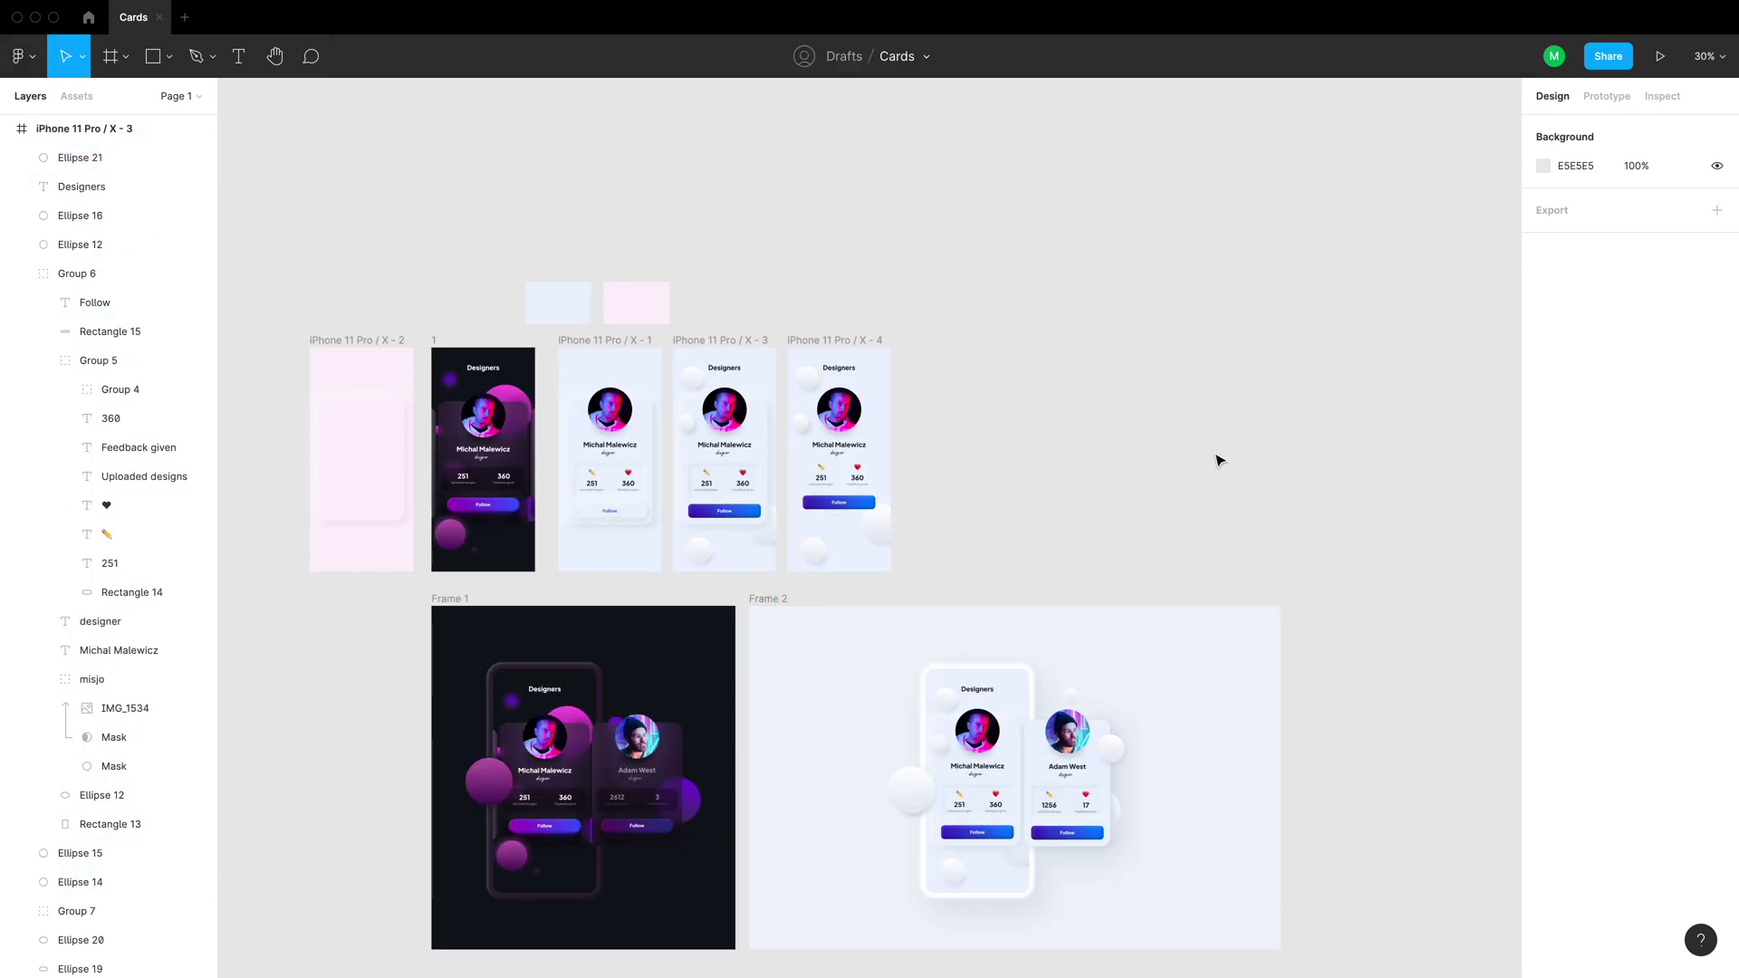
Draw a 1355 by 1355 circle behind the mockup in Frame 2 and fill it with FFFFFF at 20%
{"action": "key", "text": "o"}
{"action": "left_click_drag", "start_coordinate": [891, 606], "coordinate": [1212, 927]}
{"action": "left_click", "coordinate": [1544, 523]}
{"action": "left_click", "coordinate": [1444, 819]}
{"action": "key", "text": "Escape"}
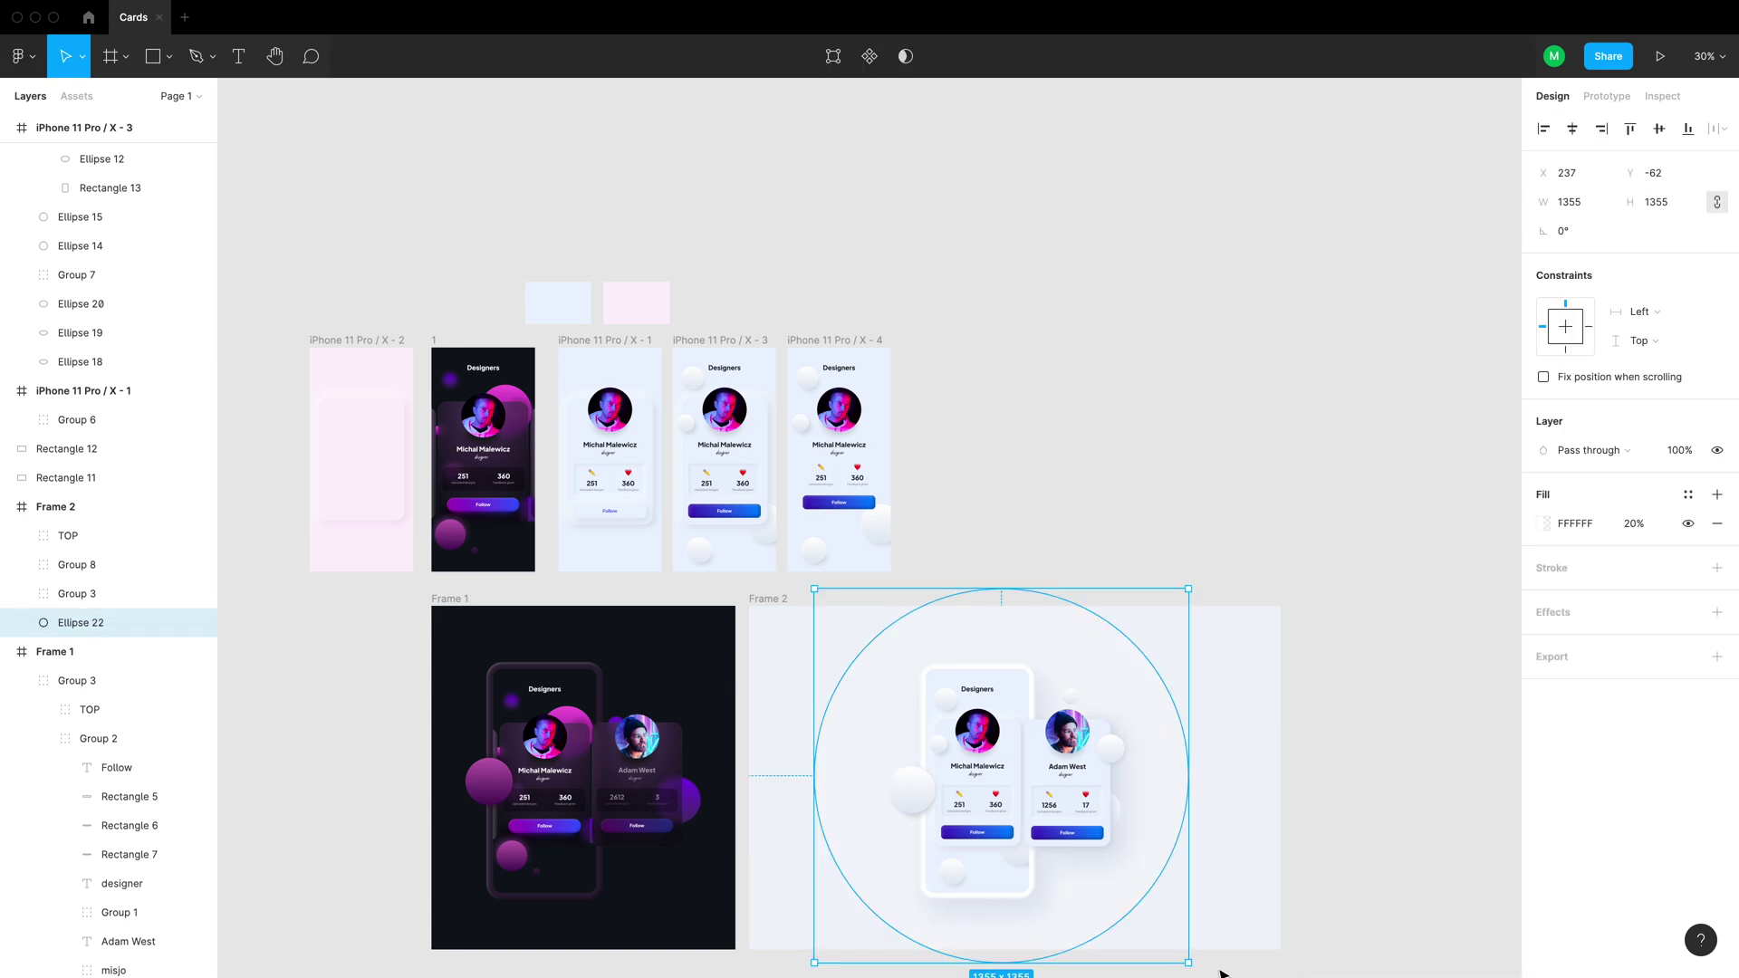
Duplicate the large translucent white circle behind the mockup twice
{"action": "scroll", "coordinate": [1223, 906], "scroll_direction": "down", "scroll_amount": 1}
{"action": "key", "text": "ctrl+d"}
{"action": "key", "text": "ctrl+d"}
{"action": "left_click", "coordinate": [1365, 886]}
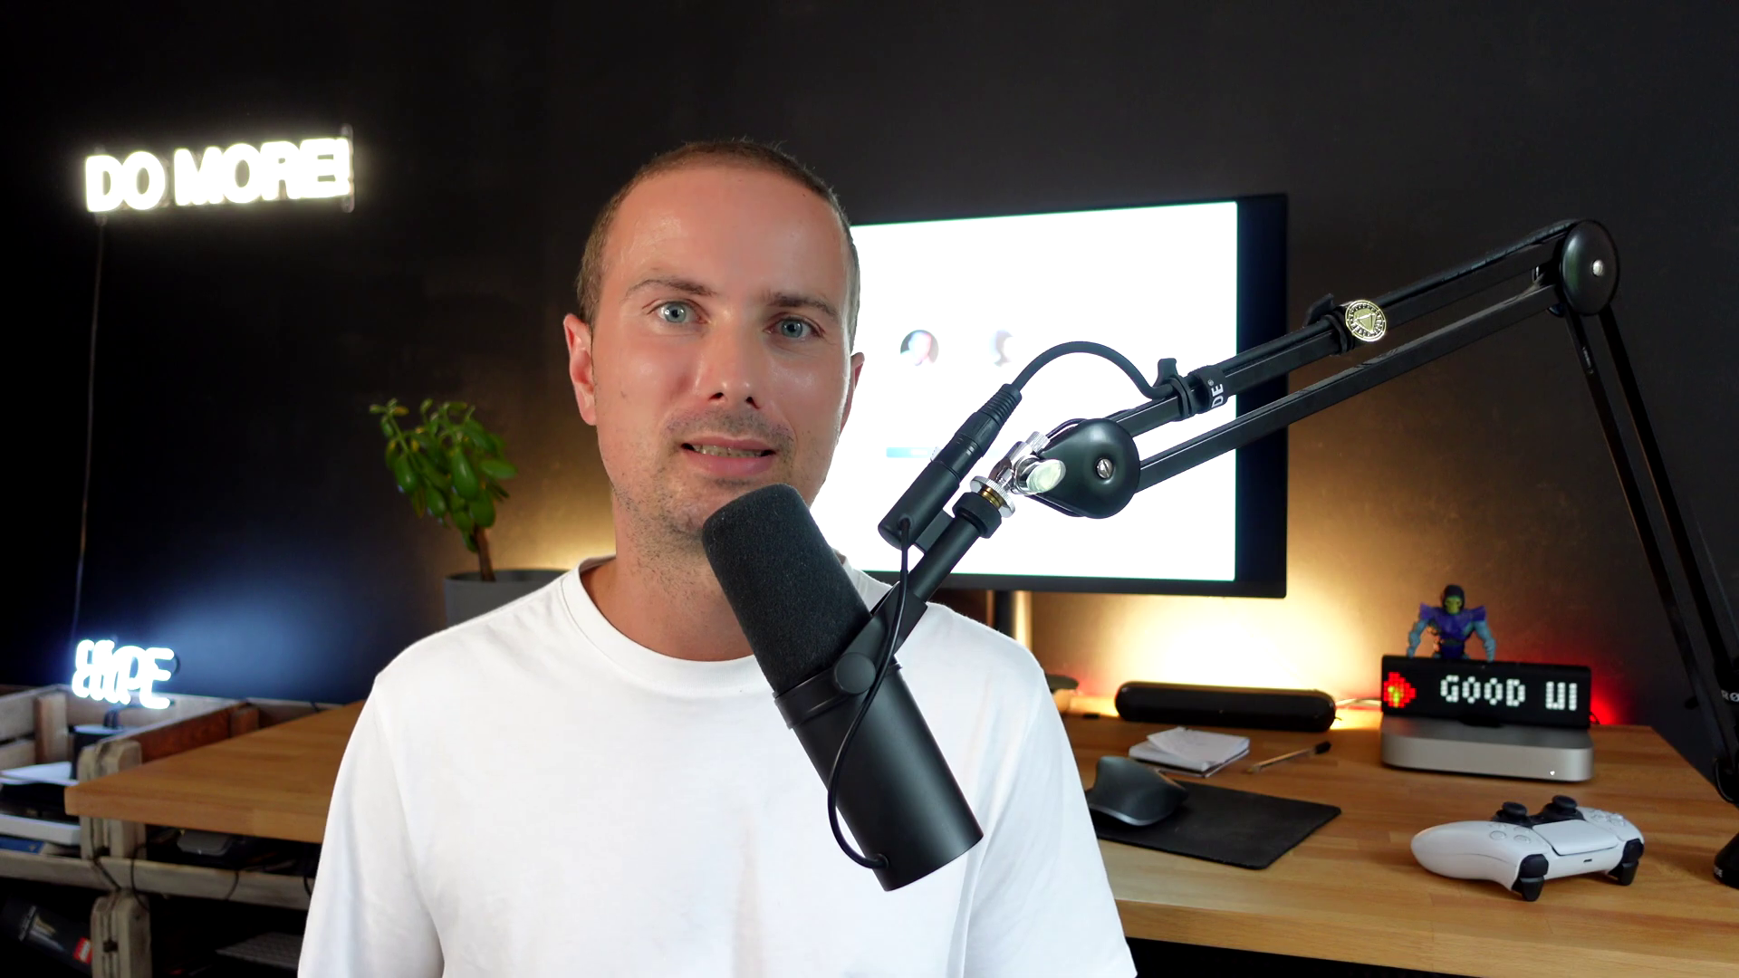